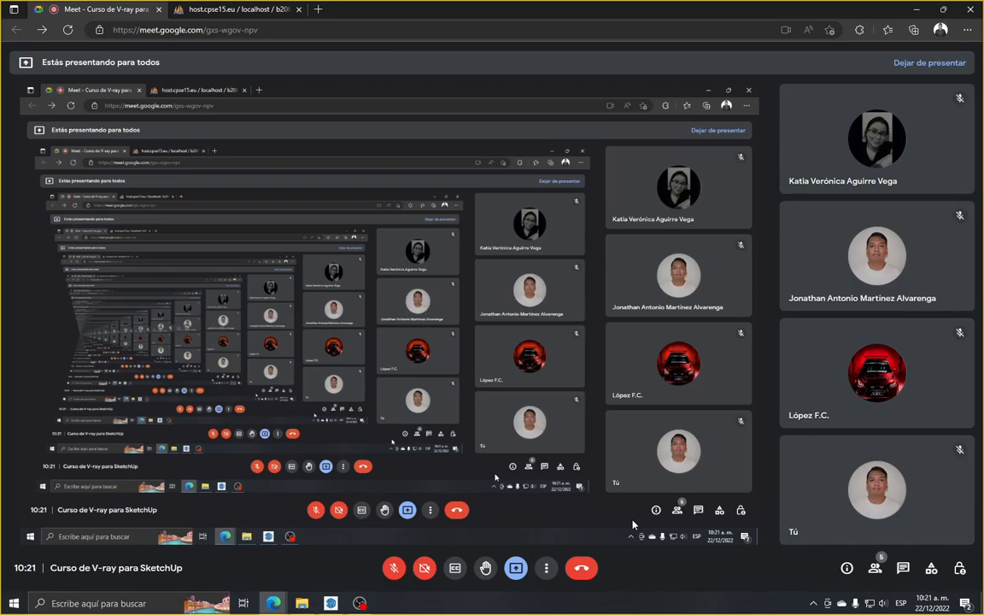
Mute the computer's sound and switch from the video call to the SketchUp model
{"action": "key", "text": "XF86AudioRaiseVolume"}
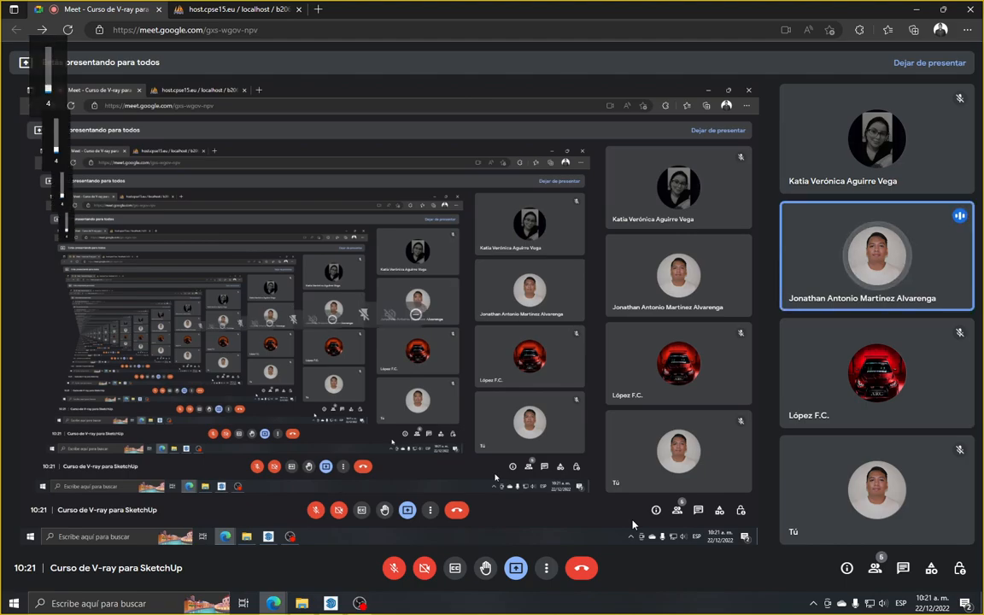
{"action": "key", "text": "XF86AudioMute"}
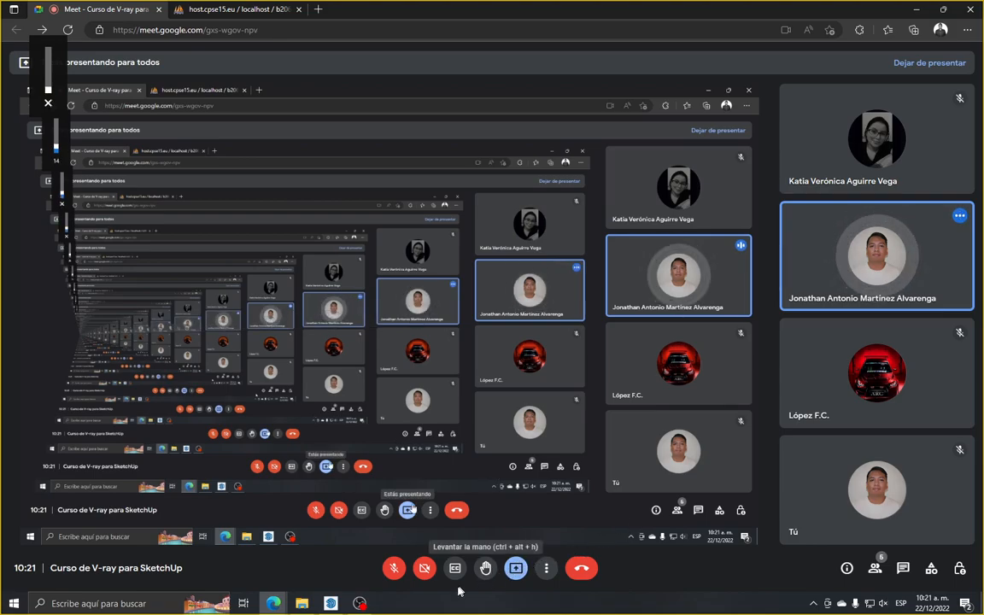
{"action": "left_click", "coordinate": [330, 604]}
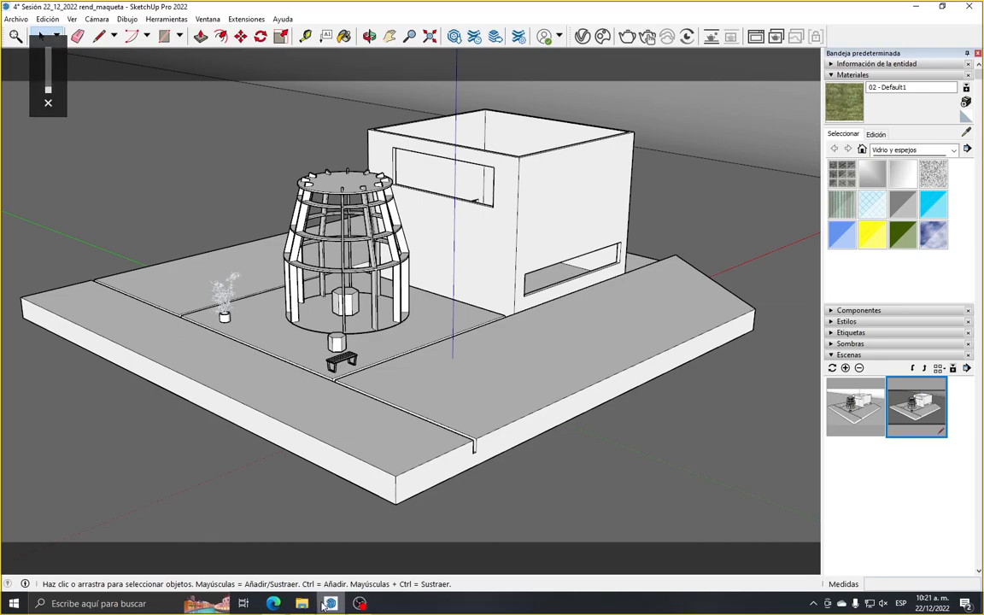
Look over the earlier renders in the V-Ray Frame Buffer history, then minimise the frame buffer
{"action": "left_click", "coordinate": [396, 428]}
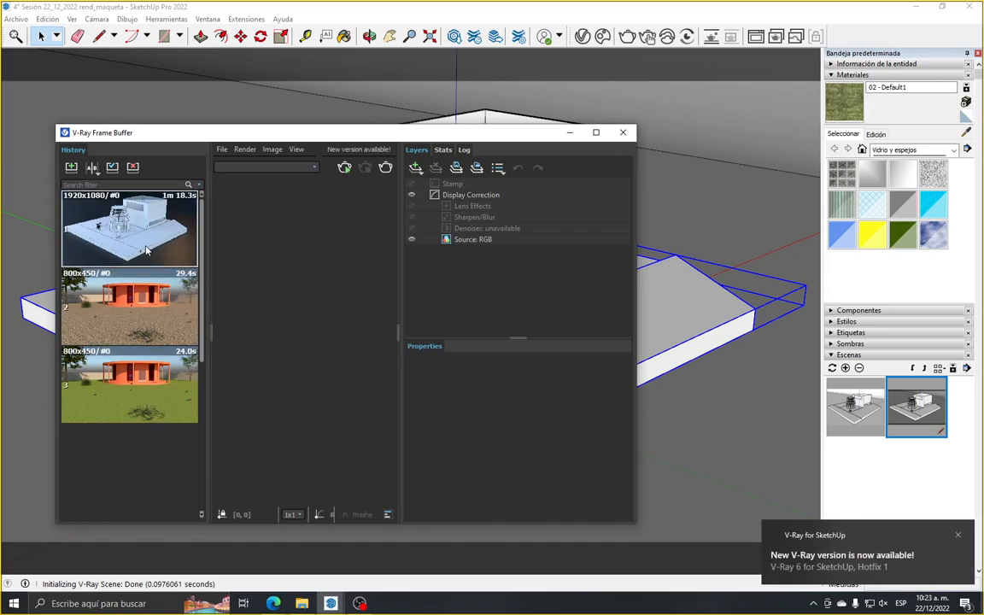
{"action": "left_click_drag", "start_coordinate": [398, 330], "coordinate": [493, 323]}
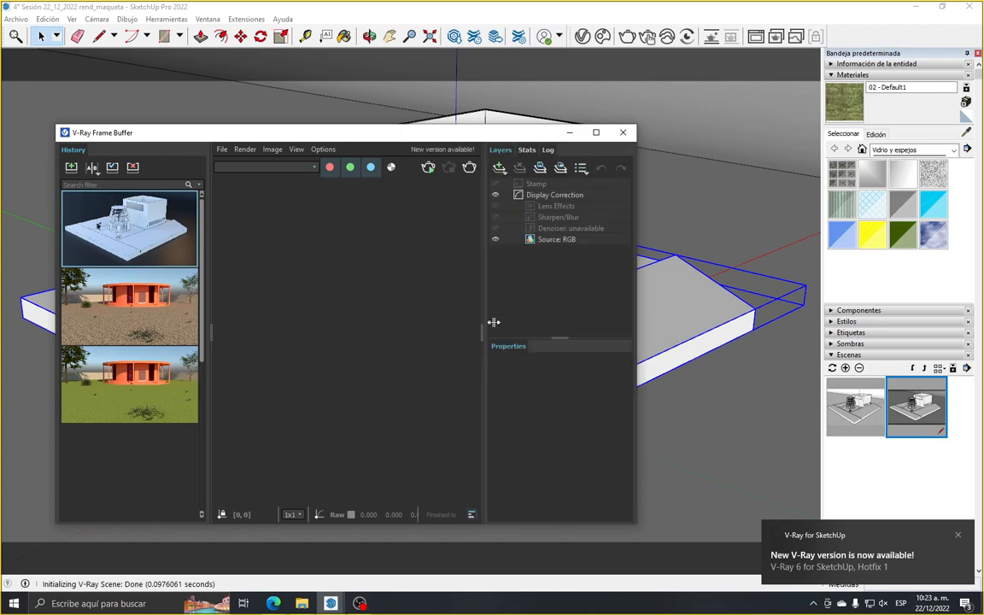
{"action": "right_click", "coordinate": [124, 246]}
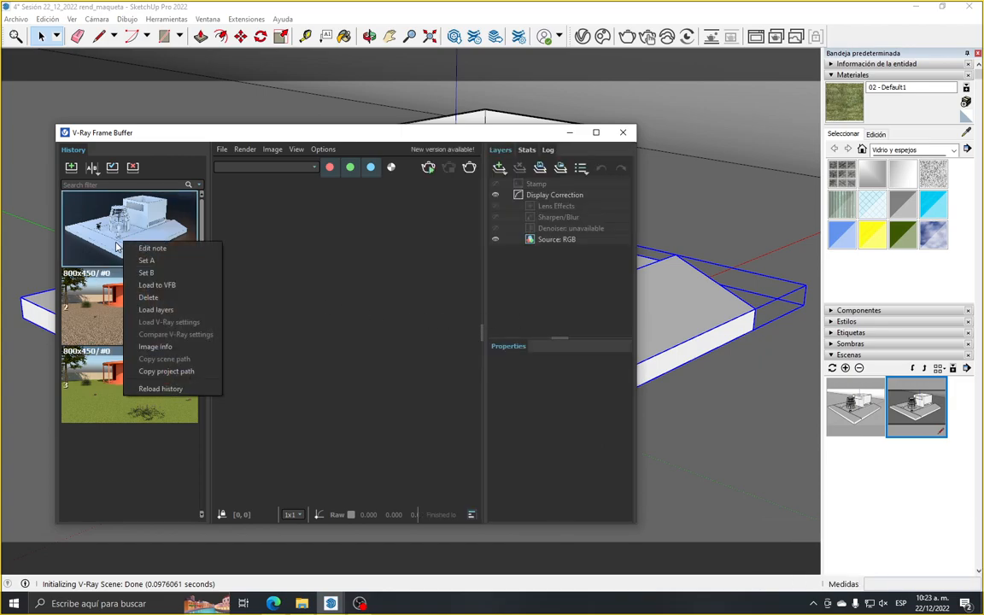
{"action": "left_click", "coordinate": [93, 221]}
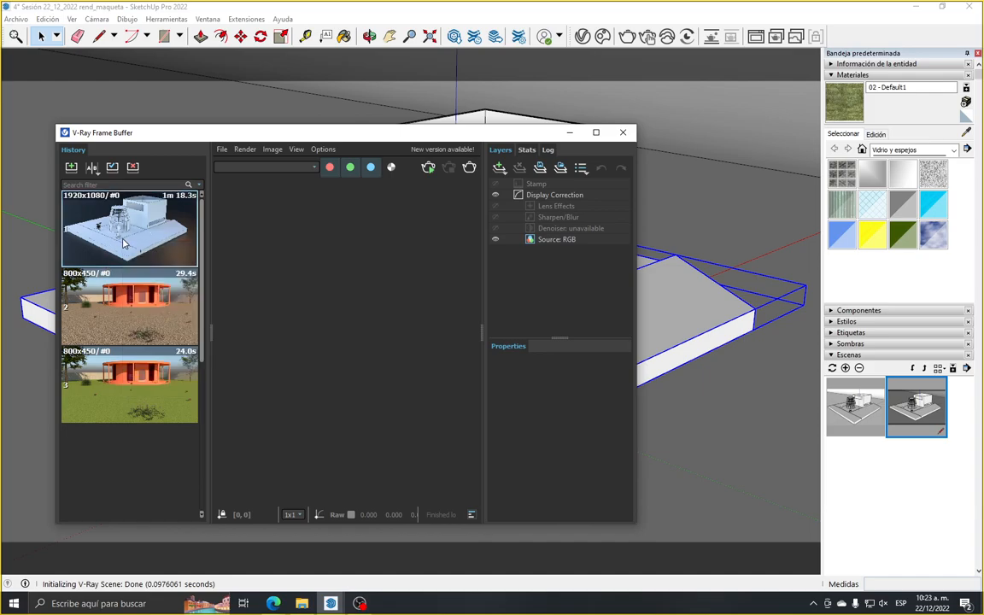
{"action": "left_click", "coordinate": [571, 133]}
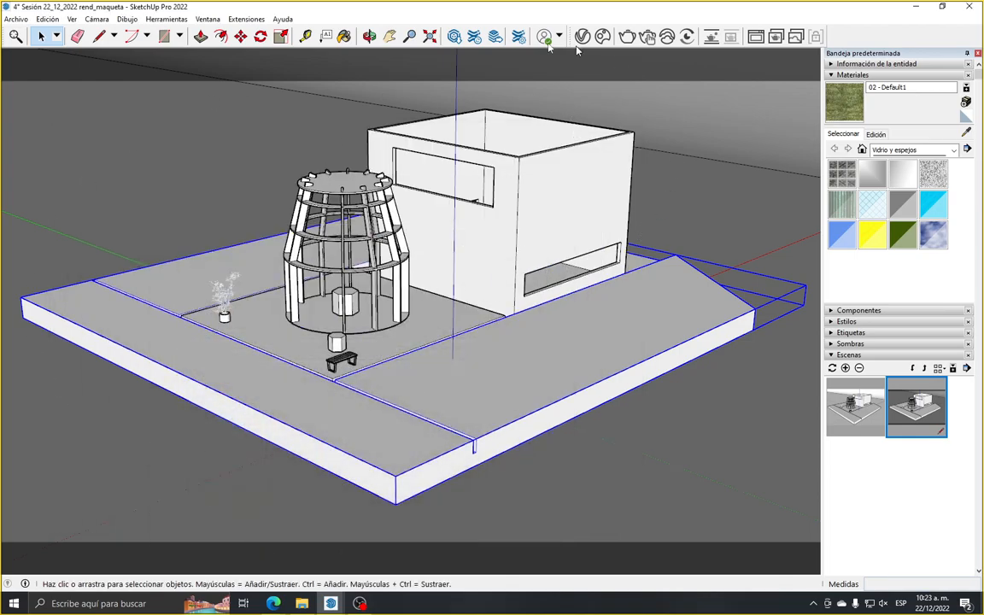
Deselect the model's base and collapse the open Materials and Scenes sections of the tray
{"action": "left_click", "coordinate": [683, 144]}
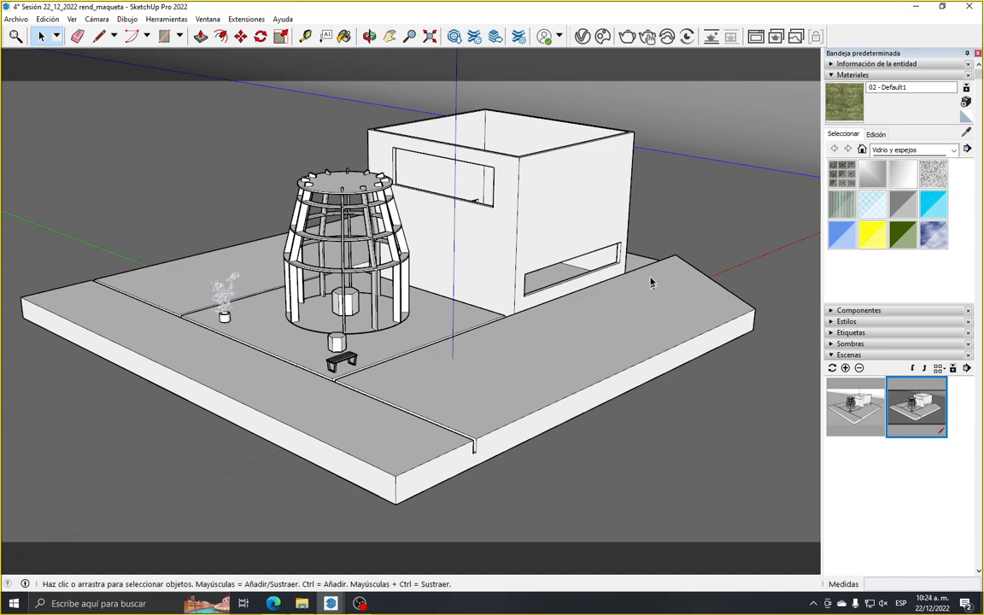
{"action": "left_click", "coordinate": [843, 75]}
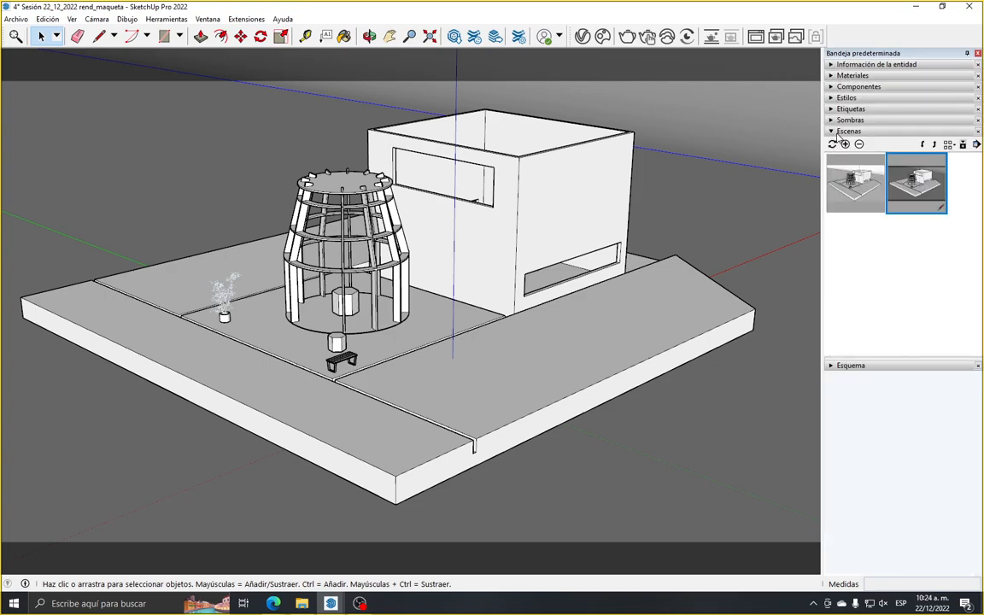
{"action": "left_click", "coordinate": [842, 132]}
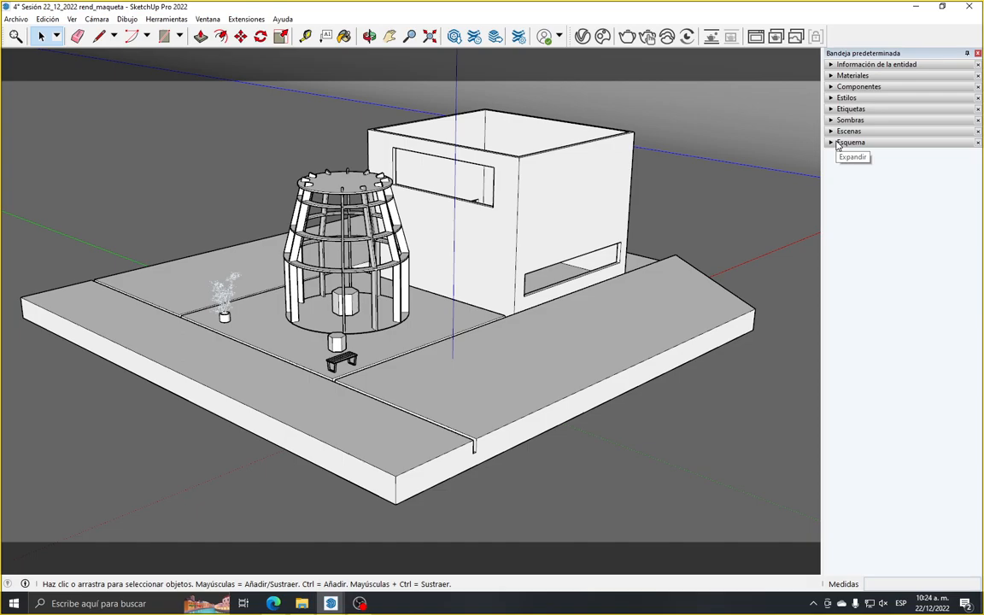
Open the V-Ray Asset Editor, select the Plastic_Leather_A01_Black_10cm material and move the editor off the model
{"action": "left_click", "coordinate": [580, 39]}
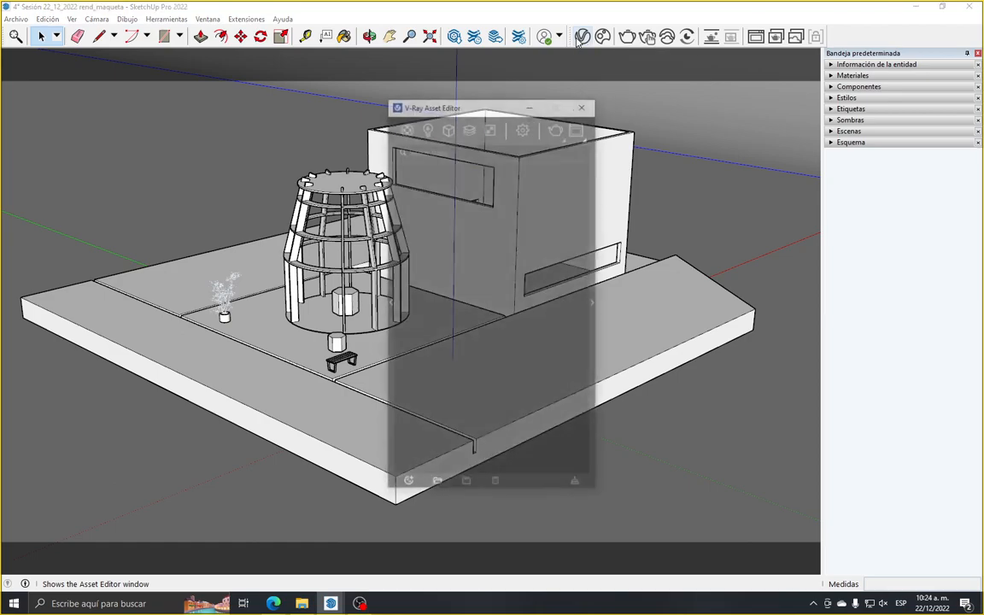
{"action": "left_click_drag", "start_coordinate": [478, 103], "coordinate": [381, 104]}
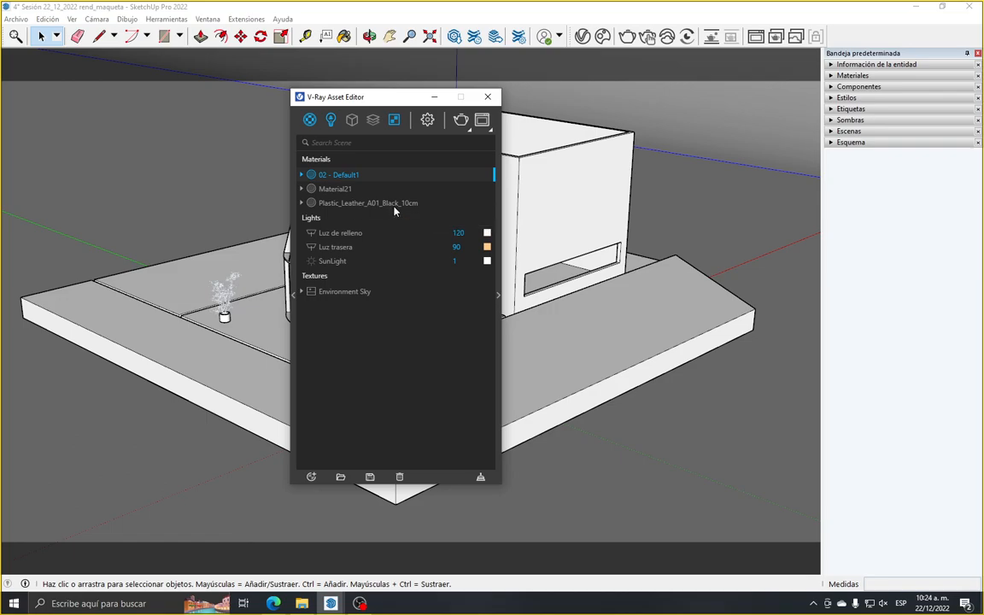
{"action": "left_click", "coordinate": [394, 207]}
{"action": "left_click_drag", "start_coordinate": [345, 94], "coordinate": [730, 89]}
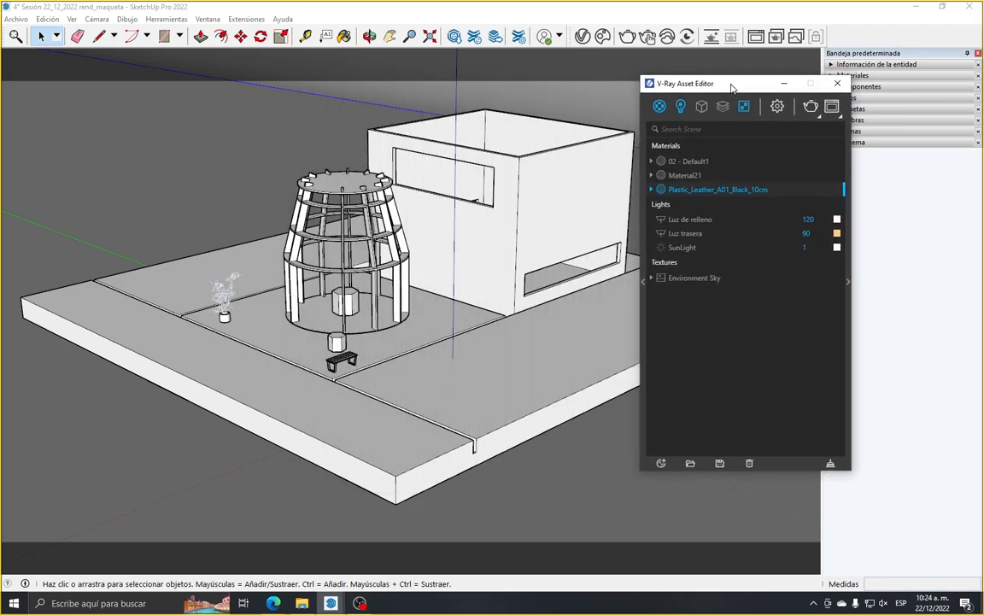
Set the render quality to Low and the output image width to 1000 pixels at 16:9
{"action": "left_click", "coordinate": [776, 108]}
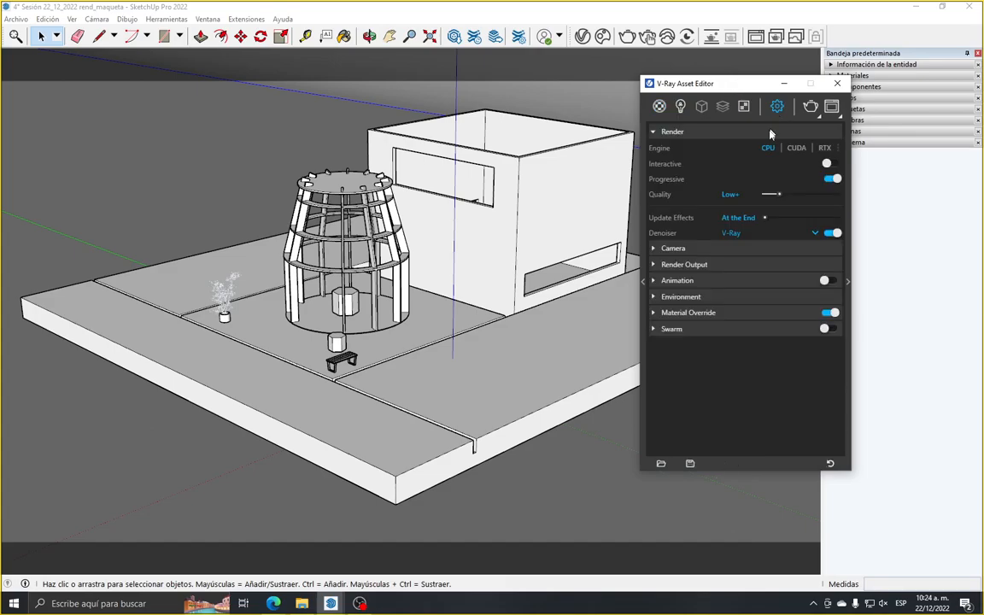
{"action": "left_click", "coordinate": [684, 265]}
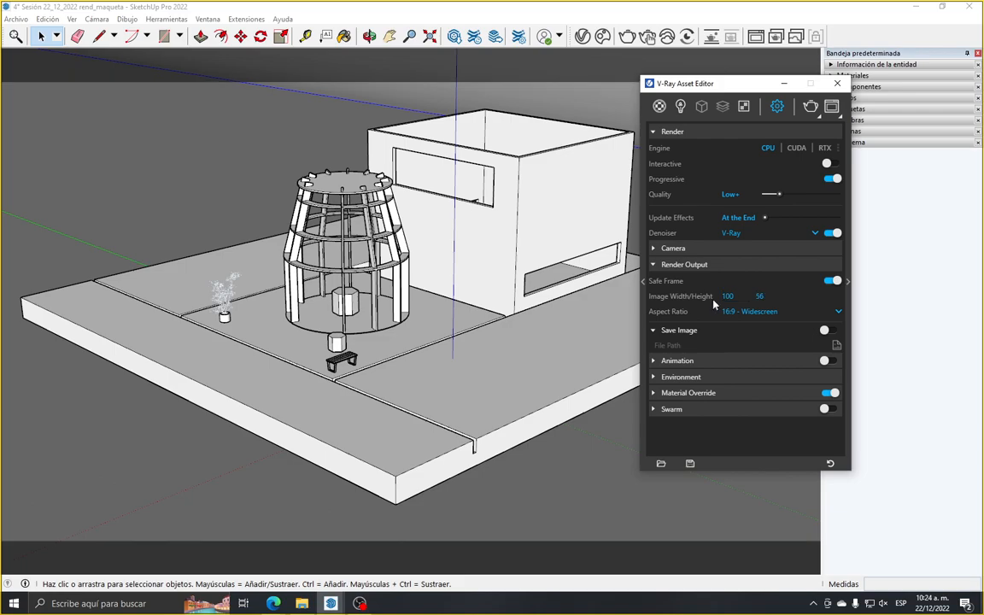
{"action": "left_click", "coordinate": [737, 296]}
{"action": "type", "text": "0"}
{"action": "key", "text": "Return"}
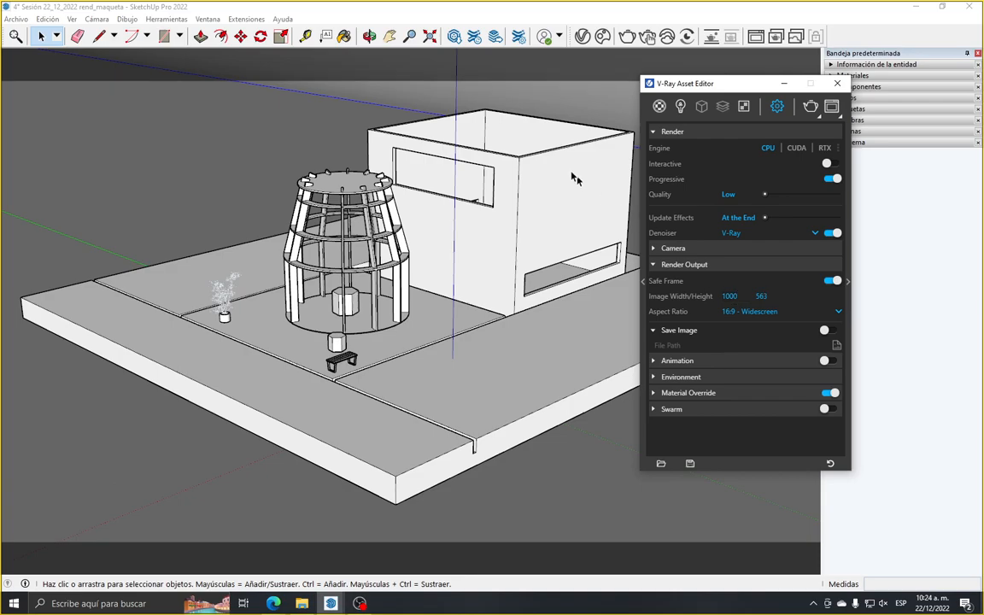
Start an interactive render, hide the frame buffer's history and layers, and place its window beside the Asset Editor
{"action": "left_click", "coordinate": [647, 36]}
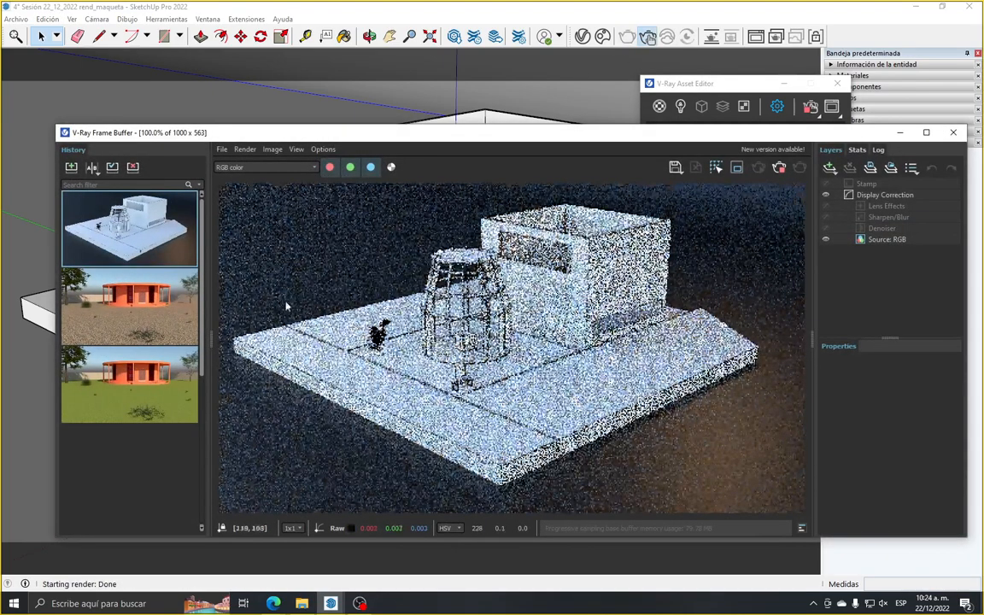
{"action": "left_click_drag", "start_coordinate": [209, 341], "coordinate": [76, 351]}
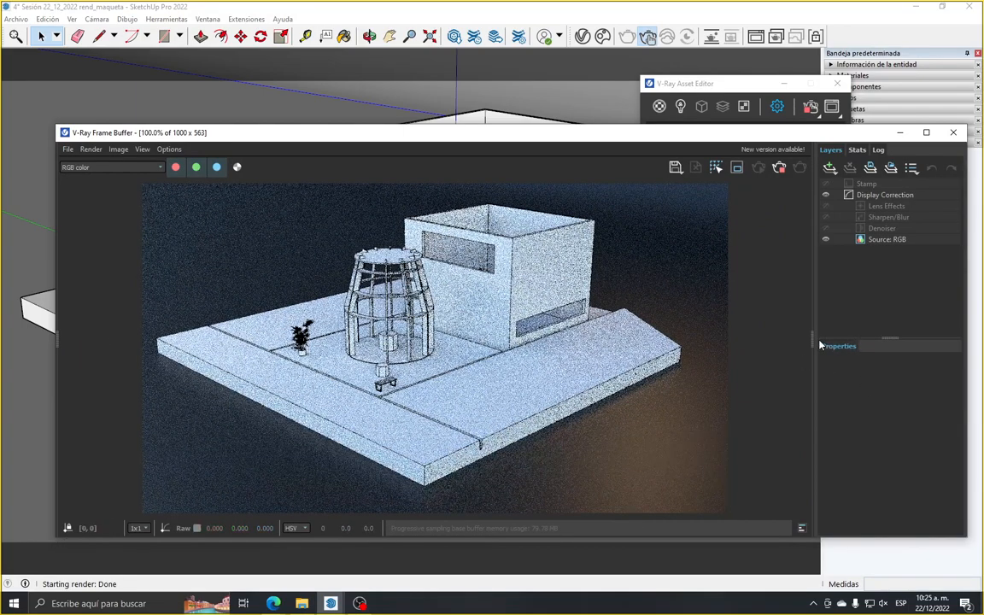
{"action": "left_click_drag", "start_coordinate": [812, 341], "coordinate": [651, 368]}
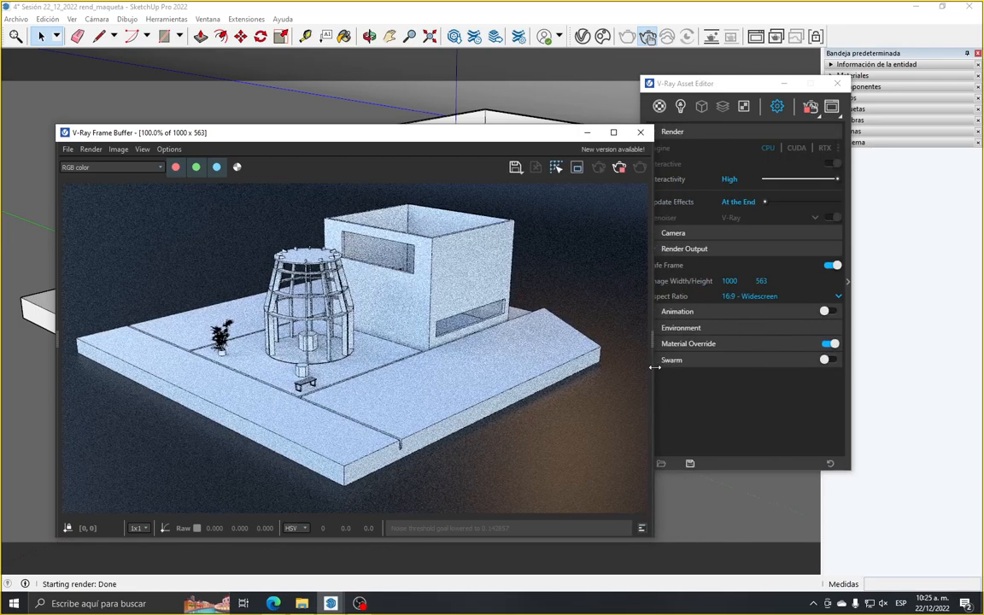
{"action": "left_click_drag", "start_coordinate": [384, 138], "coordinate": [348, 92]}
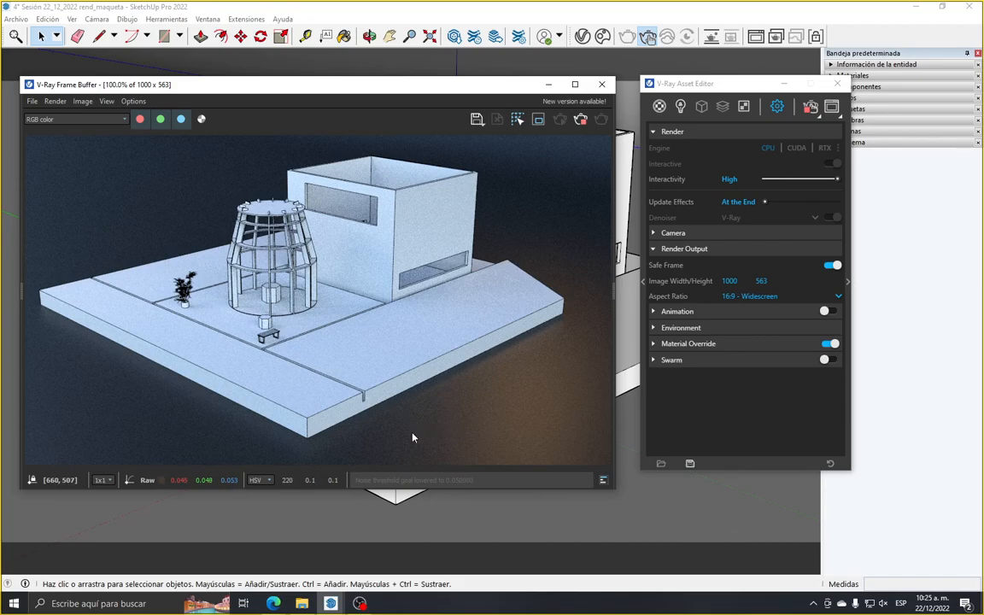
{"action": "left_click_drag", "start_coordinate": [430, 85], "coordinate": [390, 89]}
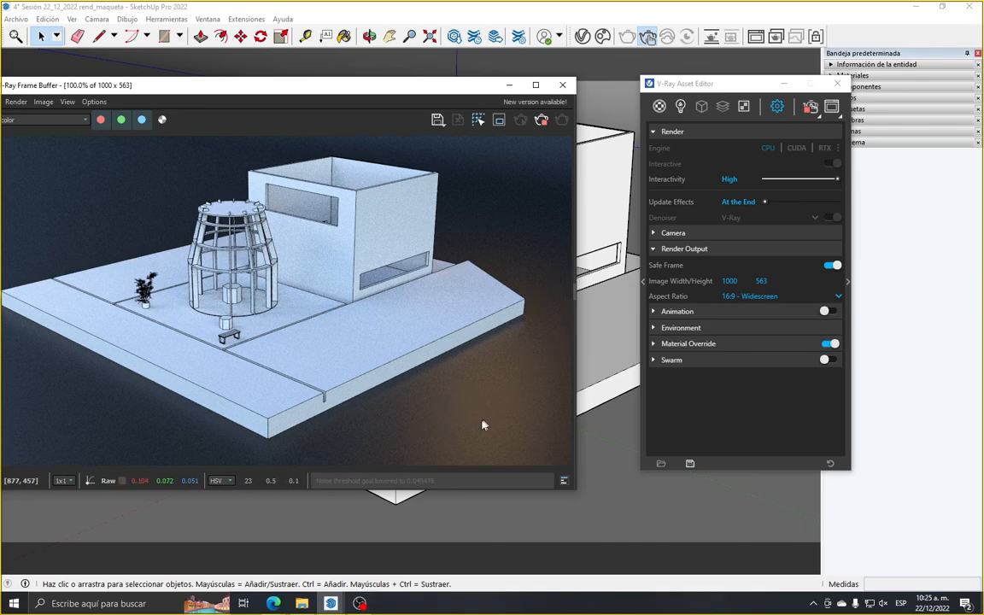
Show the Plastic_Leather_A01_Black_10cm material's properties in the Asset Editor and position the editor beside the render
{"action": "left_click_drag", "start_coordinate": [673, 87], "coordinate": [611, 104]}
{"action": "left_click", "coordinate": [598, 126]}
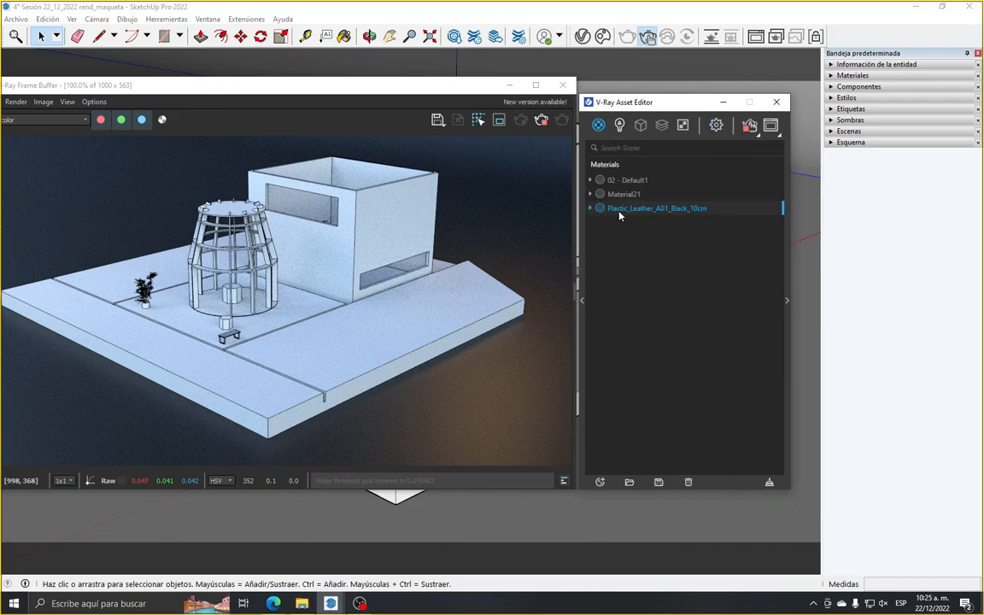
{"action": "left_click", "coordinate": [787, 300]}
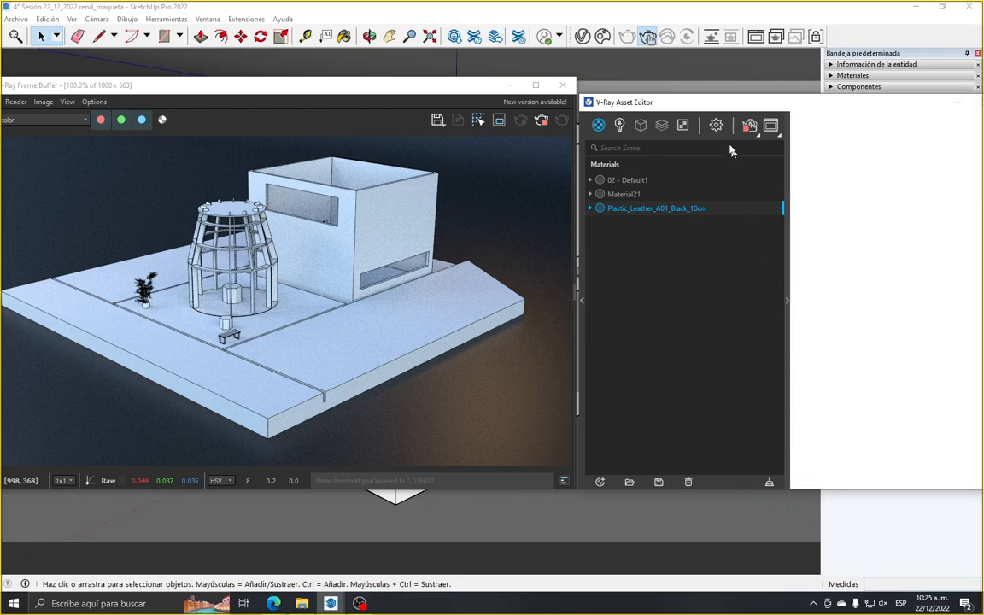
{"action": "left_click_drag", "start_coordinate": [793, 114], "coordinate": [767, 99]}
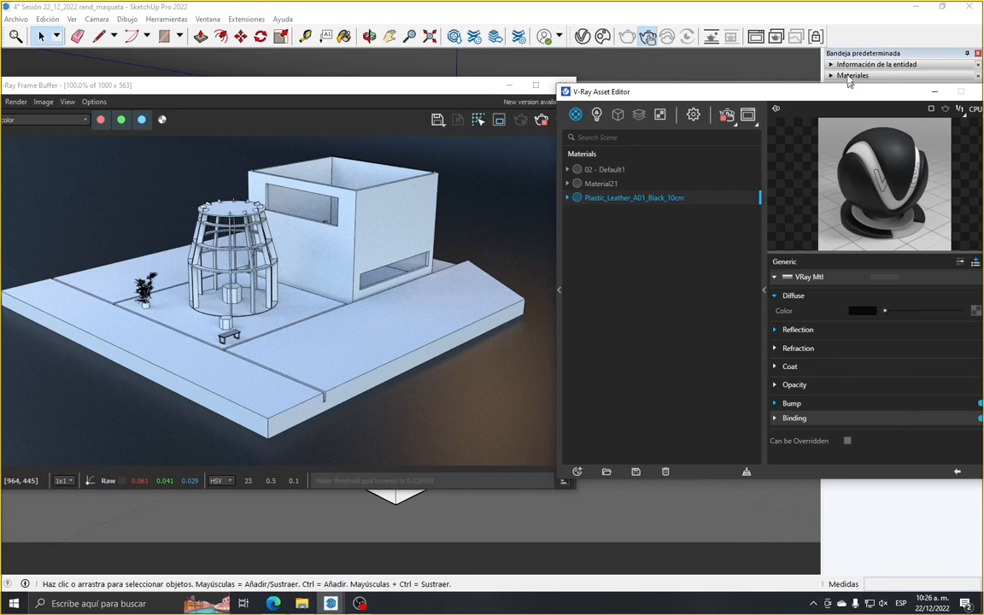
{"action": "left_click_drag", "start_coordinate": [760, 89], "coordinate": [740, 89]}
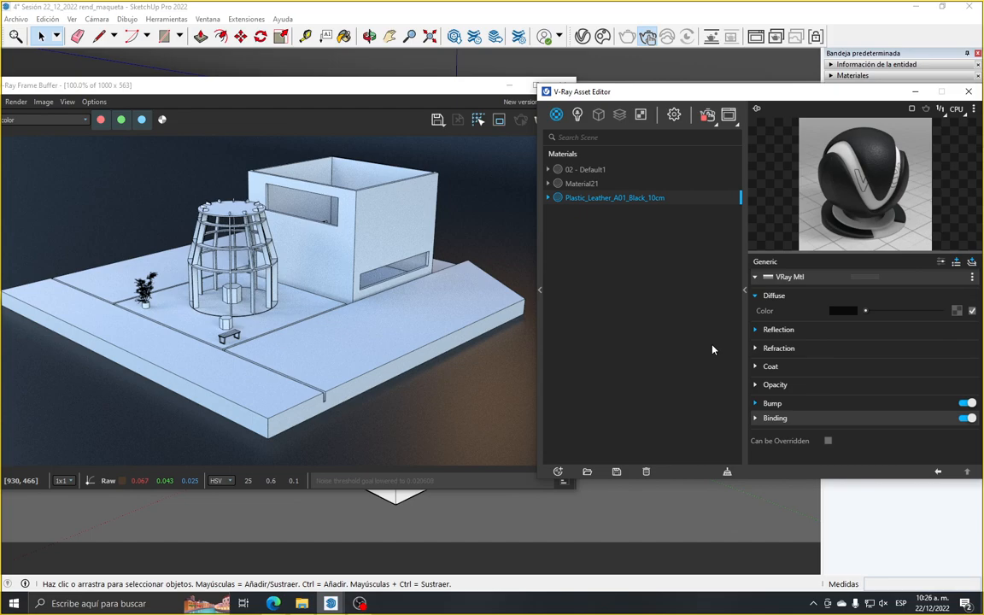
Try an orange diffuse colour of R 0.734, G 0.473, B 0.131 on the leather material, keeping the render in view
{"action": "left_click", "coordinate": [843, 311]}
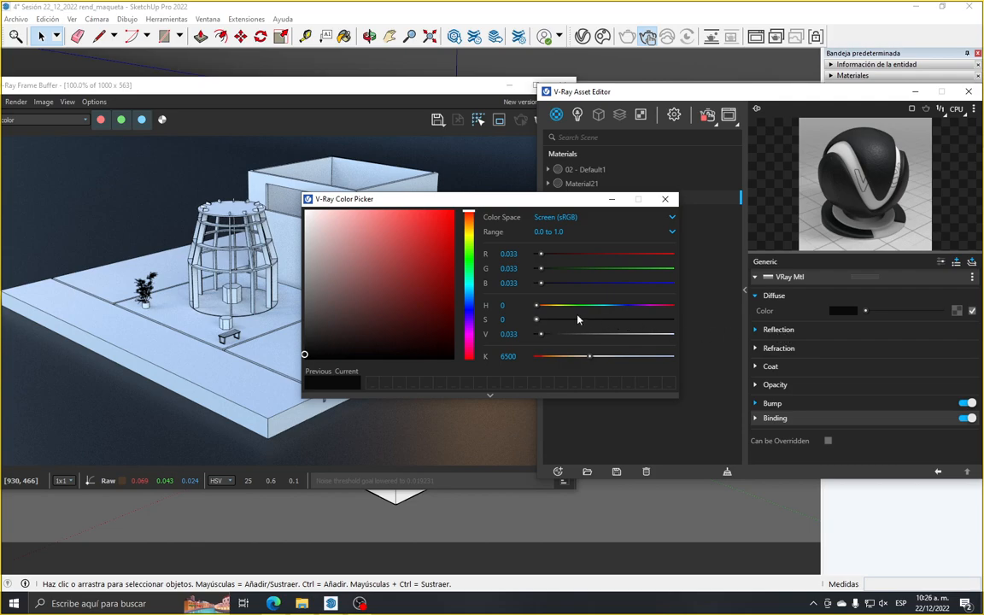
{"action": "left_click", "coordinate": [470, 231]}
{"action": "left_click_drag", "start_coordinate": [471, 232], "coordinate": [471, 228]}
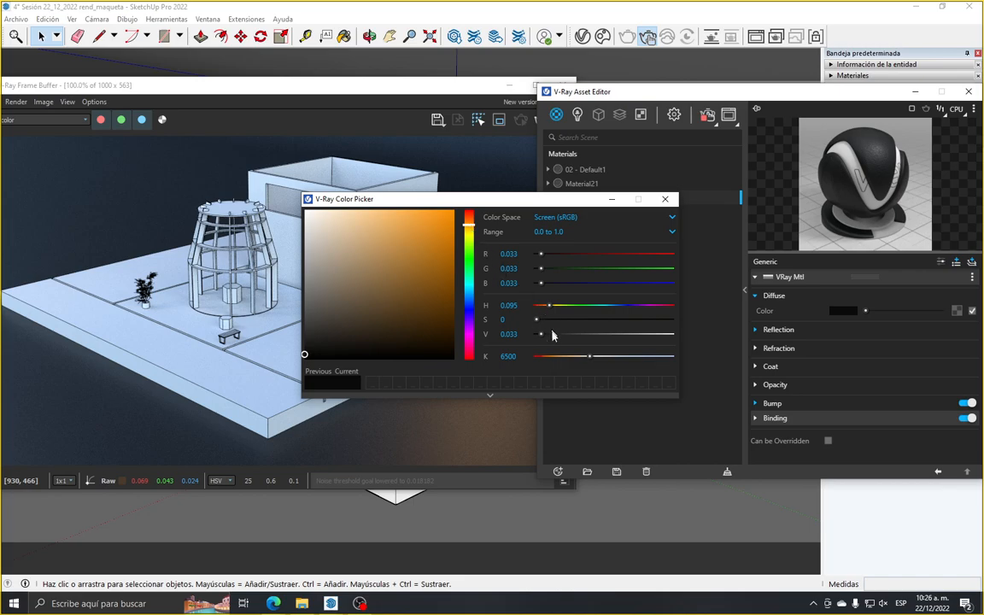
{"action": "mouse_move", "coordinate": [312, 344]}
{"action": "left_mouse_down"}
{"action": "mouse_move", "coordinate": [338, 331]}
{"action": "mouse_move", "coordinate": [381, 259]}
{"action": "mouse_move", "coordinate": [434, 244]}
{"action": "mouse_move", "coordinate": [428, 253]}
{"action": "left_mouse_up"}
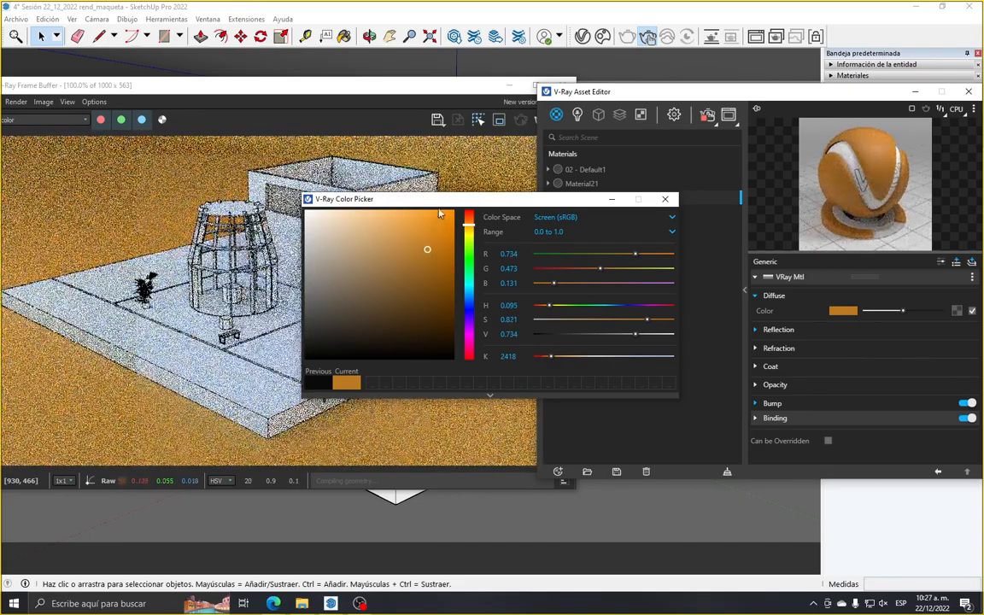
{"action": "left_click_drag", "start_coordinate": [500, 204], "coordinate": [716, 139]}
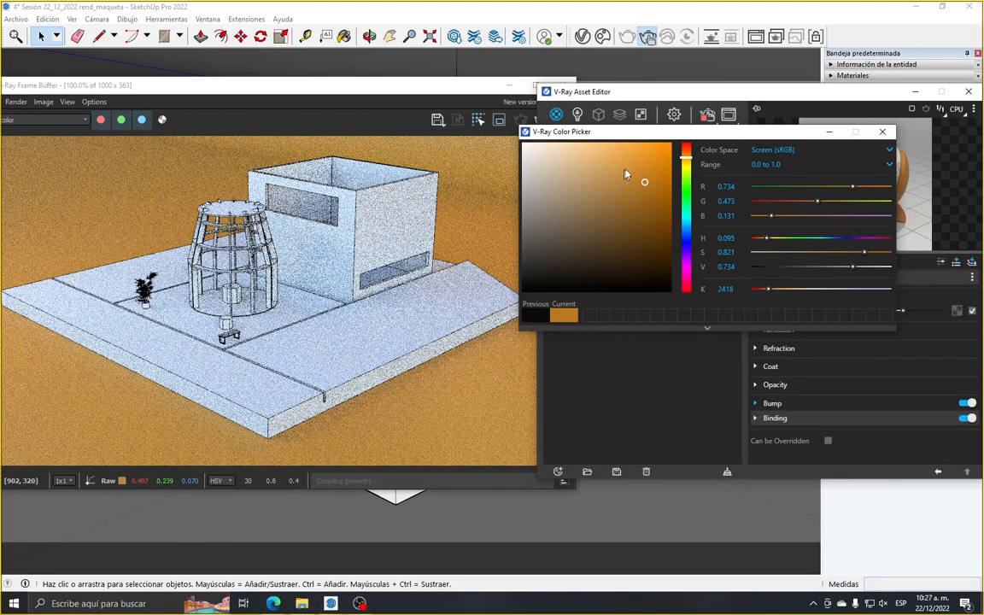
{"action": "left_click_drag", "start_coordinate": [653, 134], "coordinate": [571, 215]}
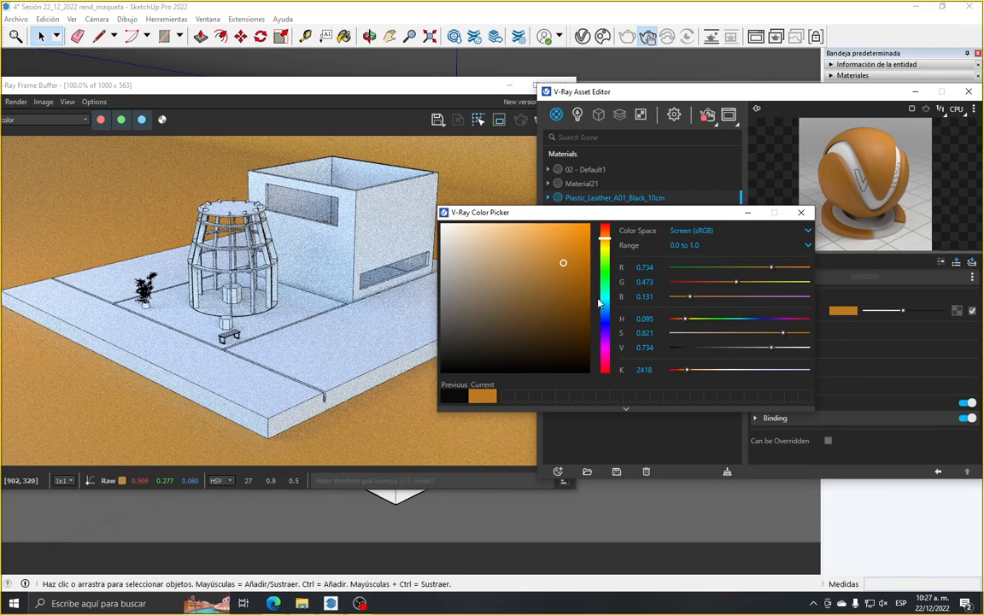
Set the leather material's diffuse colour to deep purple, R 0.382, G 0, B 0.472, and close the colour picker
{"action": "left_click", "coordinate": [607, 346]}
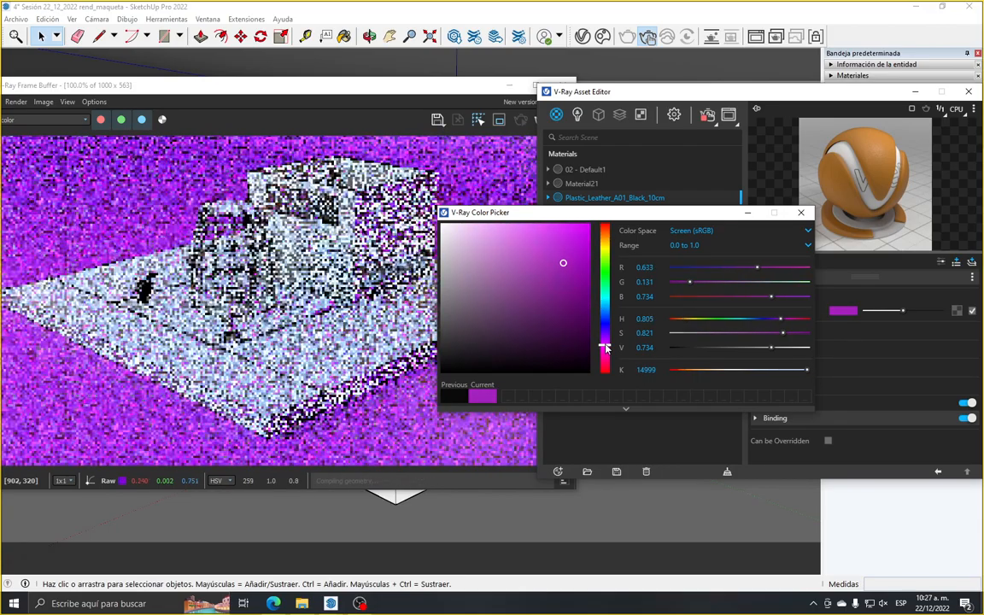
{"action": "mouse_move", "coordinate": [564, 266]}
{"action": "left_mouse_down"}
{"action": "mouse_move", "coordinate": [481, 345]}
{"action": "mouse_move", "coordinate": [524, 312]}
{"action": "left_mouse_up"}
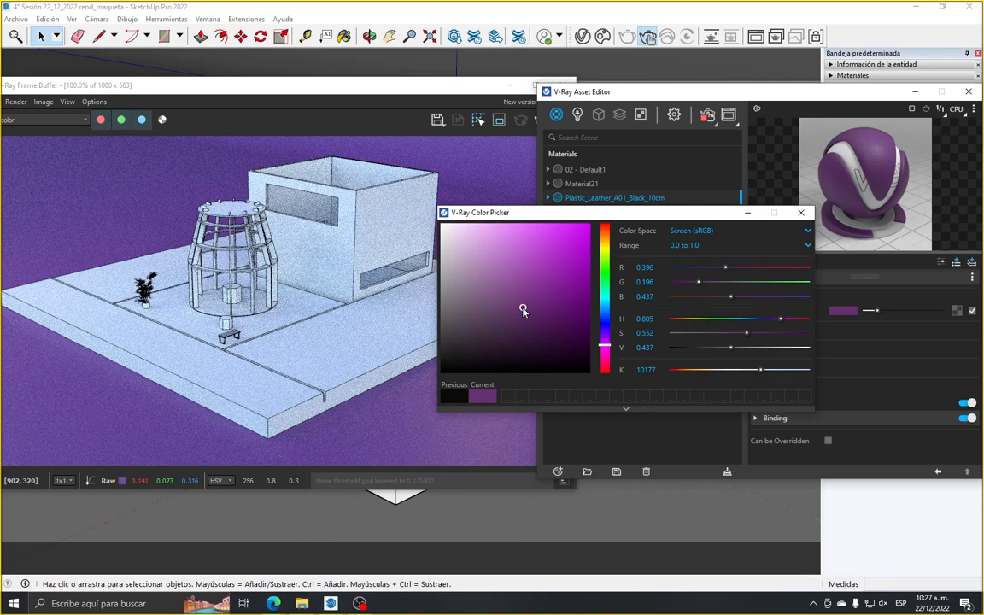
{"action": "mouse_move", "coordinate": [524, 310]}
{"action": "left_mouse_down"}
{"action": "mouse_move", "coordinate": [593, 330]}
{"action": "mouse_move", "coordinate": [602, 303]}
{"action": "mouse_move", "coordinate": [608, 346]}
{"action": "left_mouse_up"}
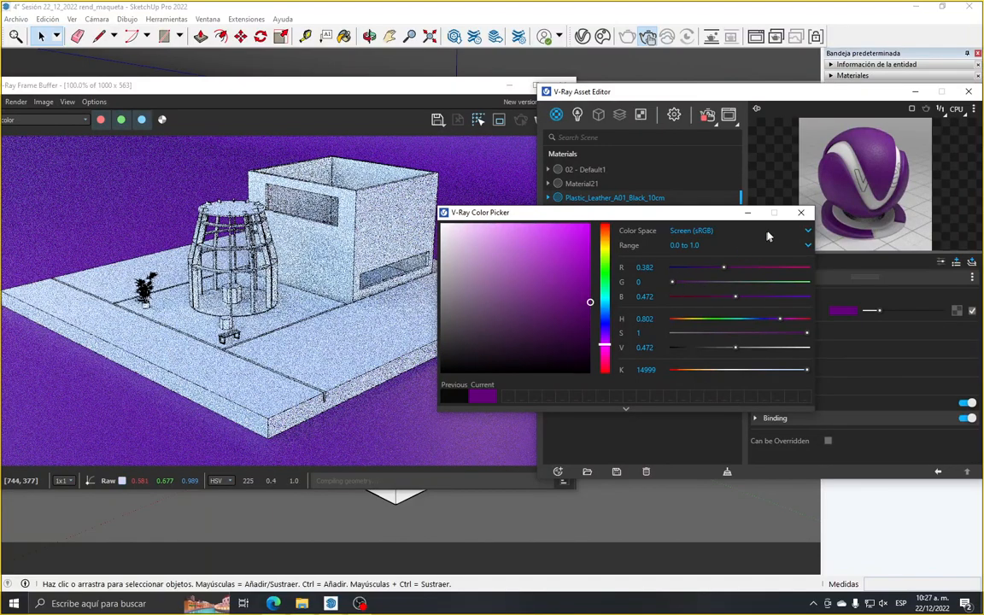
{"action": "left_click", "coordinate": [801, 212]}
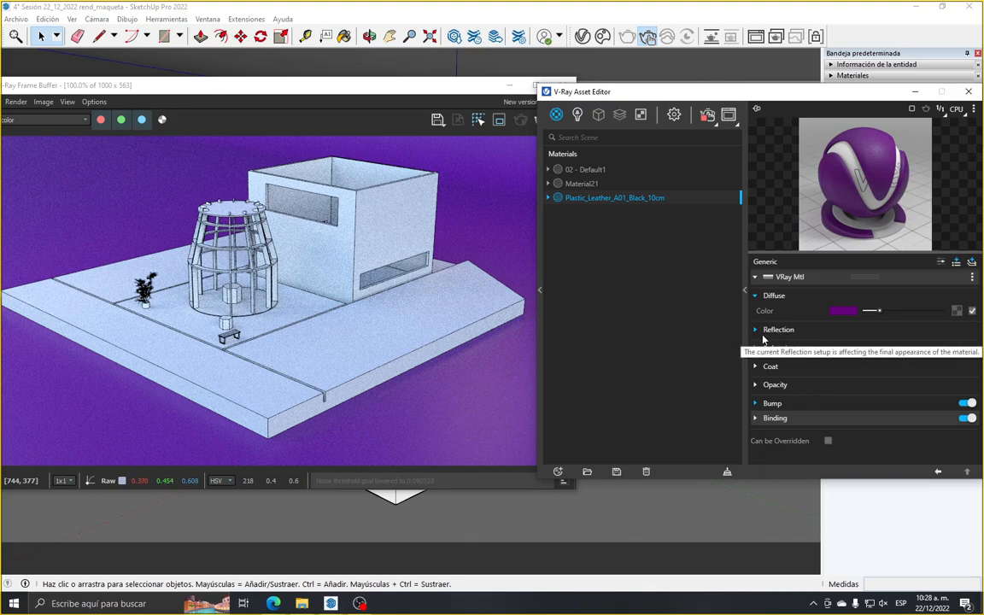
Expand the leather material's reflection settings and raise the reflection glossiness to 1
{"action": "left_click", "coordinate": [763, 338]}
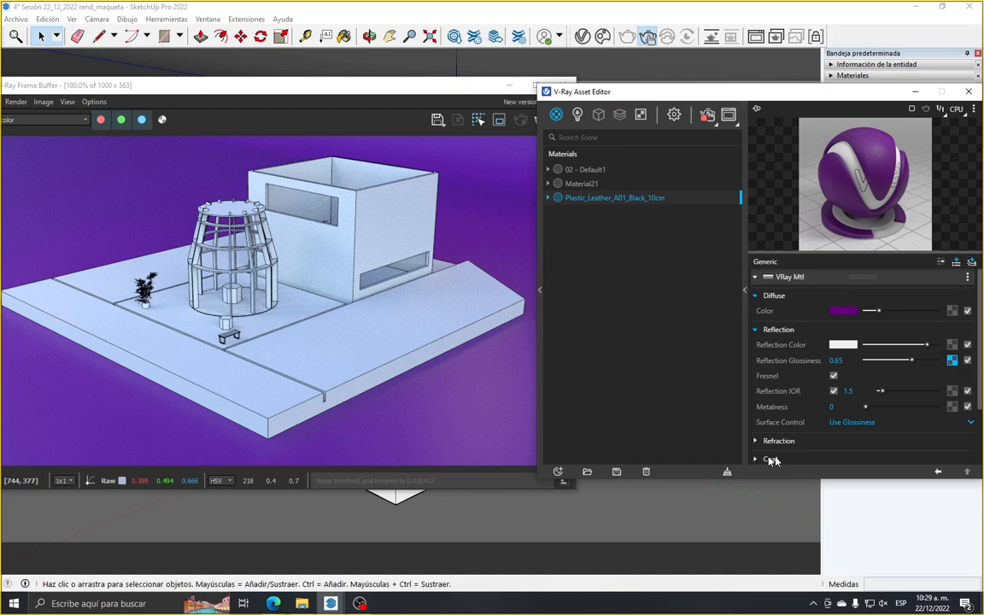
{"action": "mouse_move", "coordinate": [779, 429]}
{"action": "mouse_move", "coordinate": [786, 345]}
{"action": "left_click_drag", "start_coordinate": [919, 364], "coordinate": [938, 363]}
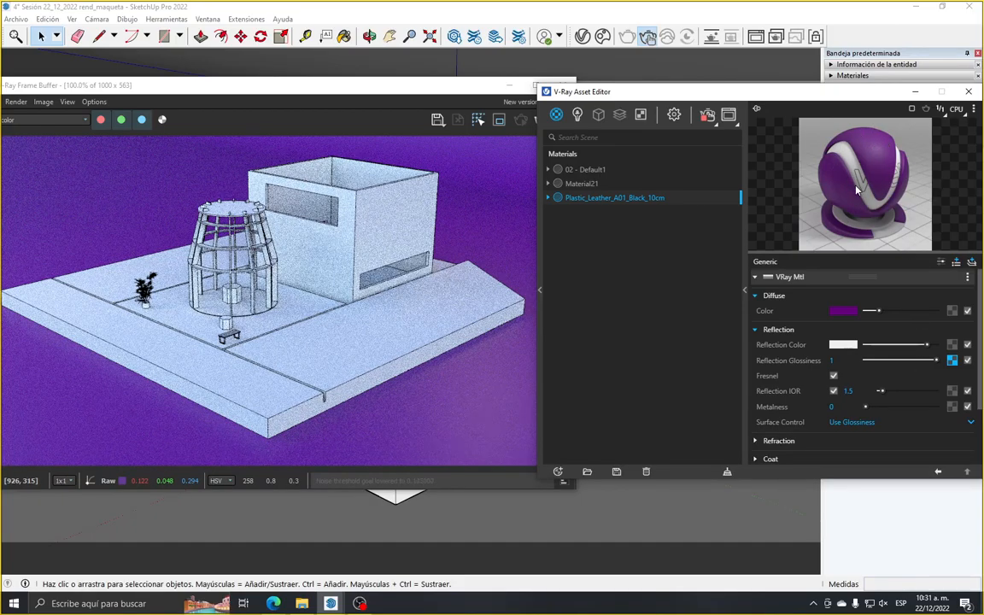
Try a pure red reflection colour of R 1, G 0, B 0 on the leather material, bringing the Asset Editor back in front
{"action": "left_click", "coordinate": [837, 346]}
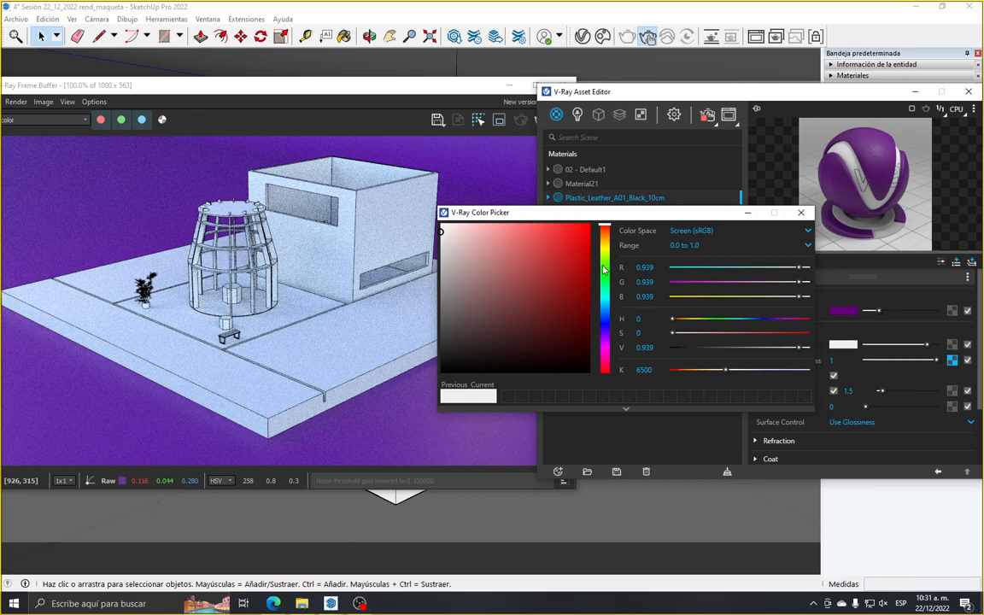
{"action": "left_click", "coordinate": [596, 227]}
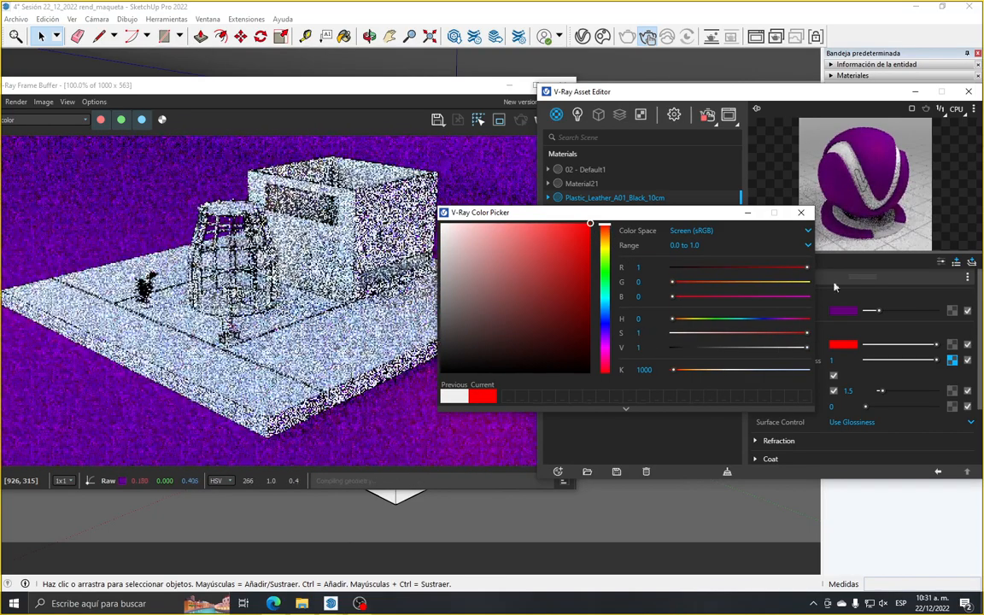
{"action": "left_click", "coordinate": [903, 192]}
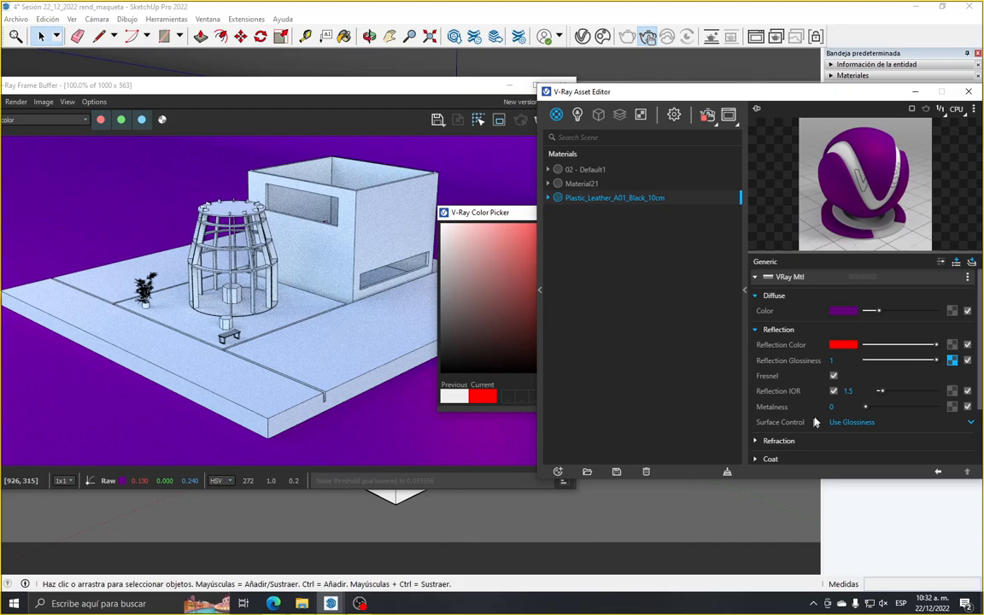
Set the leather material's reflection colour to pure white, R 1, G 1, B 1, and close the colour picker
{"action": "left_click", "coordinate": [837, 344]}
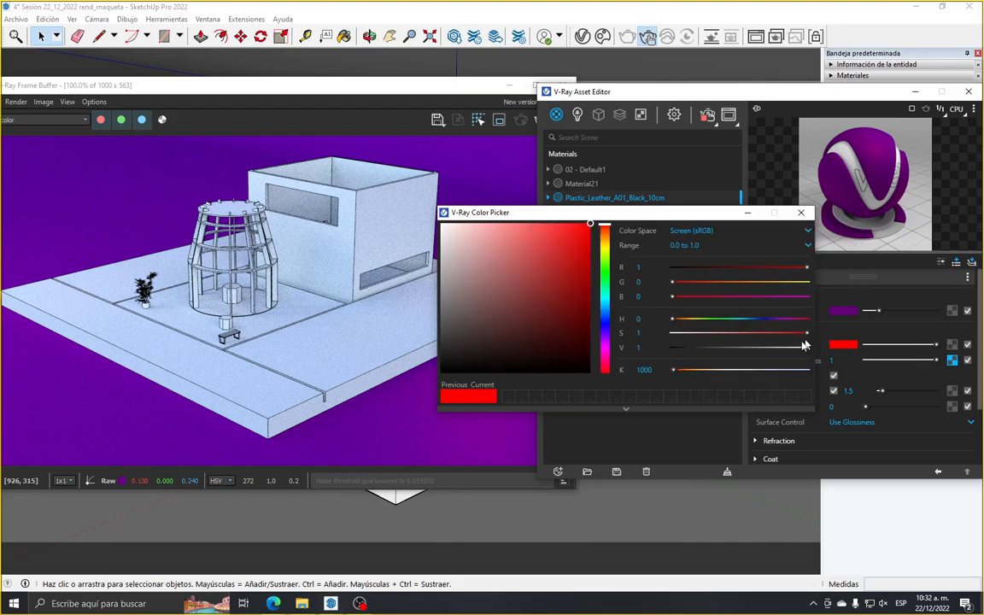
{"action": "left_click", "coordinate": [538, 236]}
{"action": "left_click", "coordinate": [443, 226]}
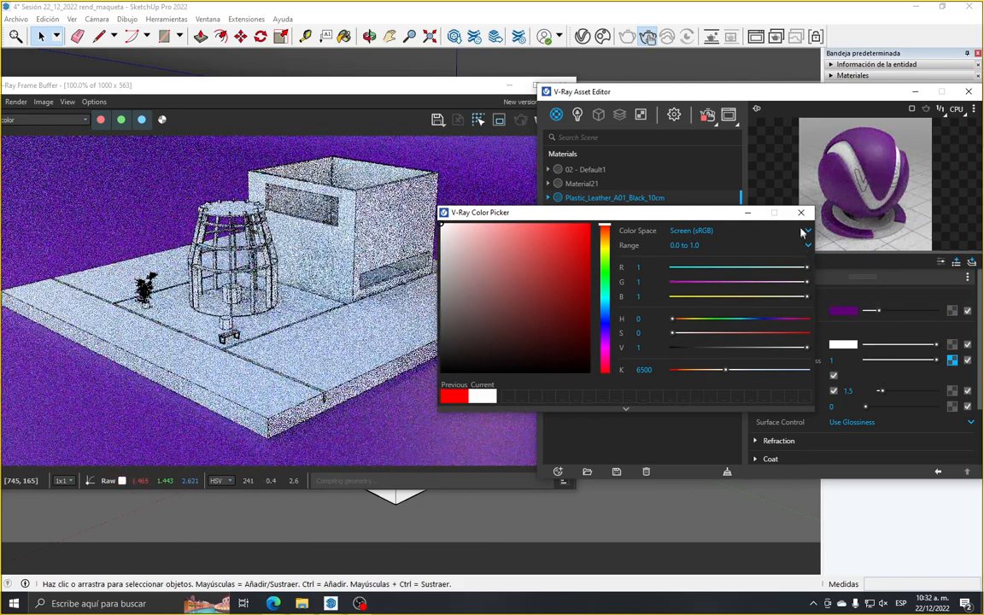
{"action": "left_click", "coordinate": [802, 215]}
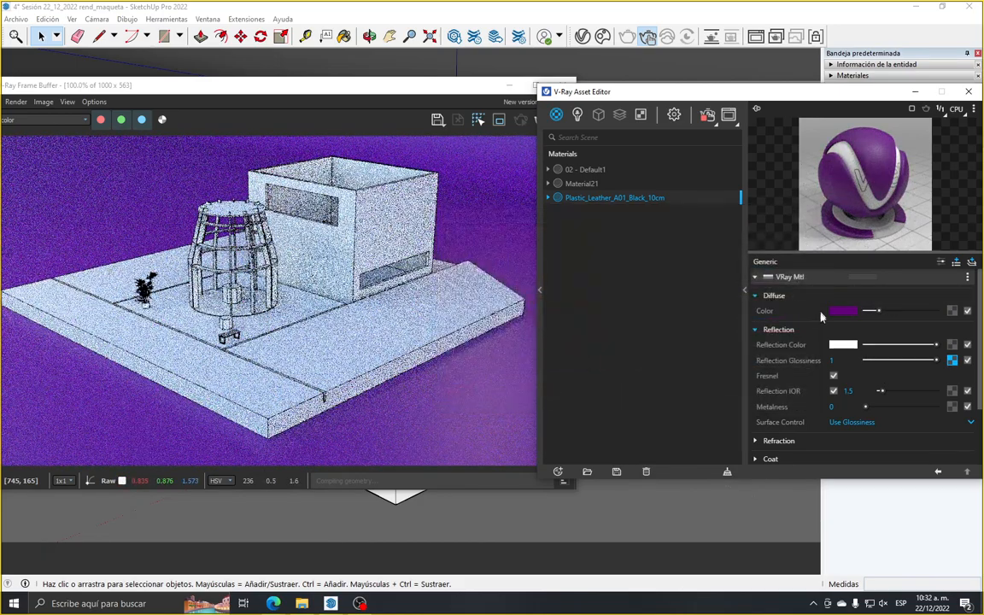
Switch Fresnel off and back on, and do the same with the leather material's separate reflection IOR
{"action": "left_click", "coordinate": [834, 377]}
{"action": "left_click", "coordinate": [834, 377]}
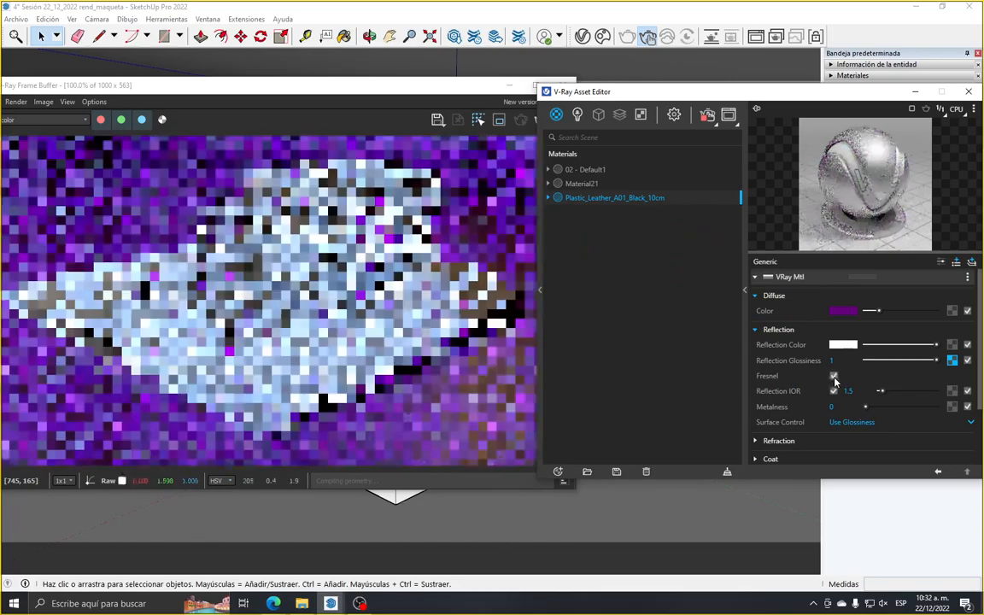
{"action": "left_click", "coordinate": [835, 391]}
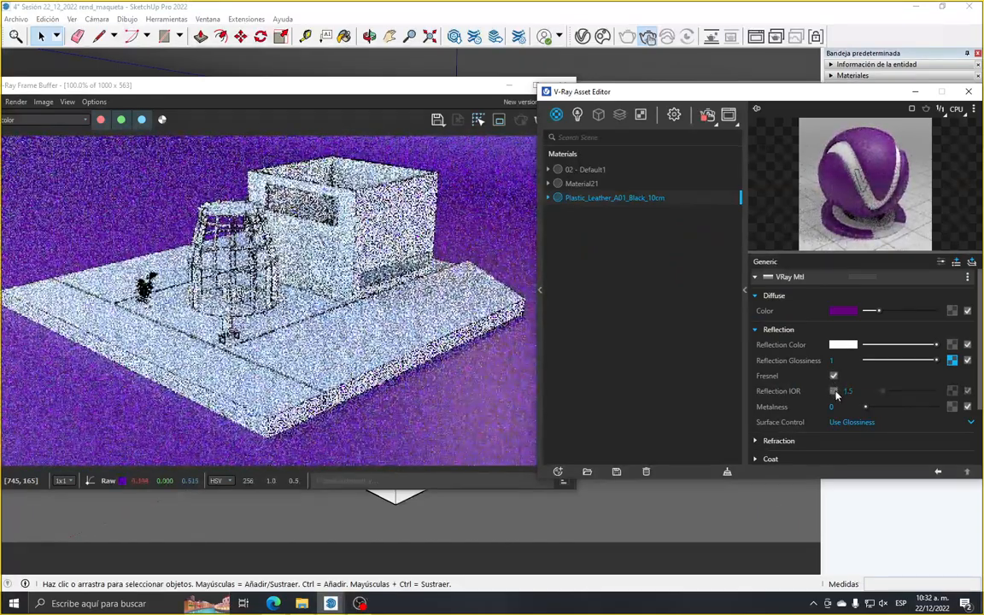
{"action": "left_click", "coordinate": [834, 392]}
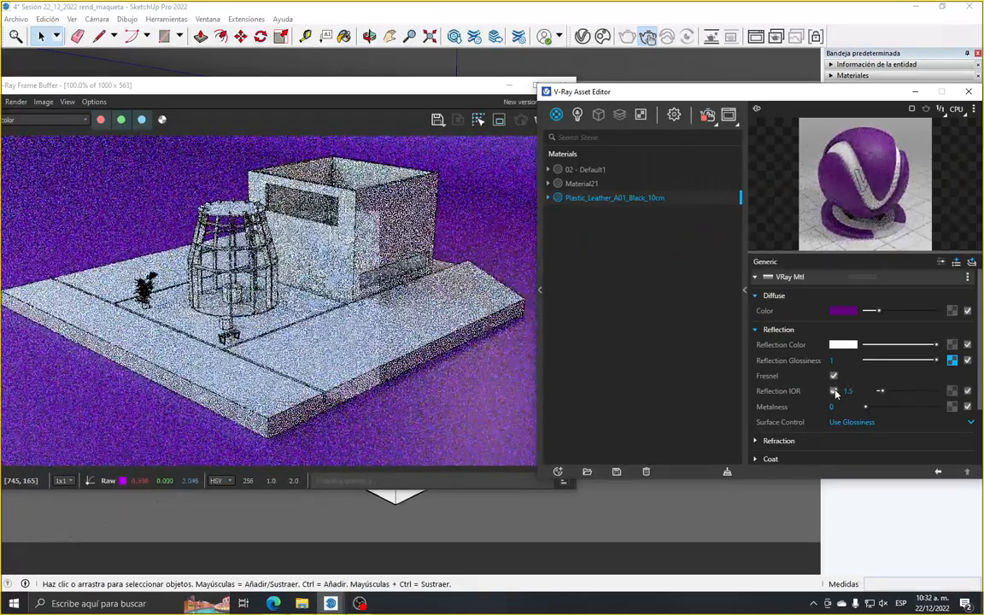
Disable the reflection glossiness texture and try a dark red reflection colour of R 0.589, G 0, B 0
{"action": "left_click", "coordinate": [968, 362]}
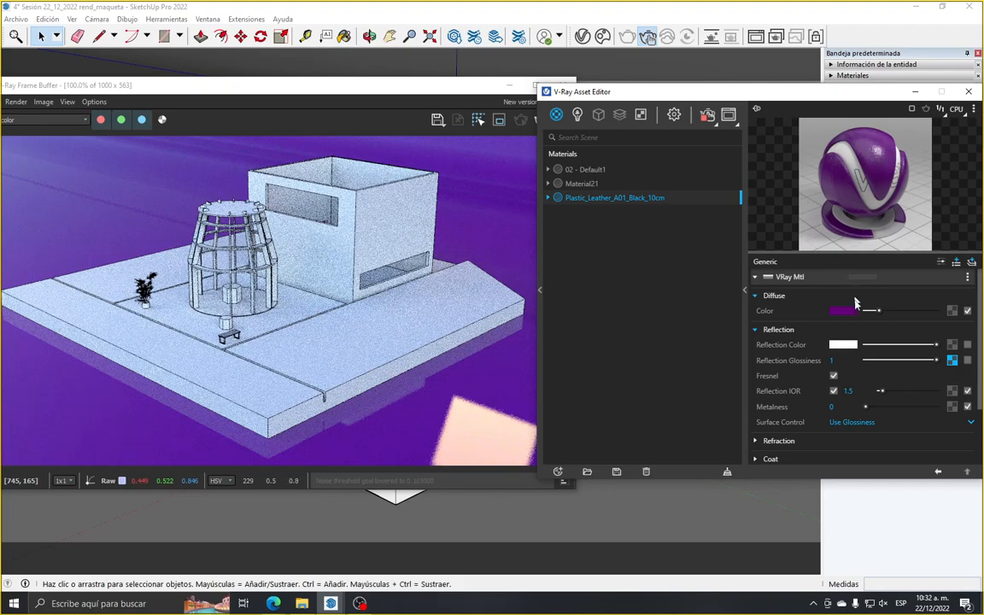
{"action": "left_click", "coordinate": [843, 345]}
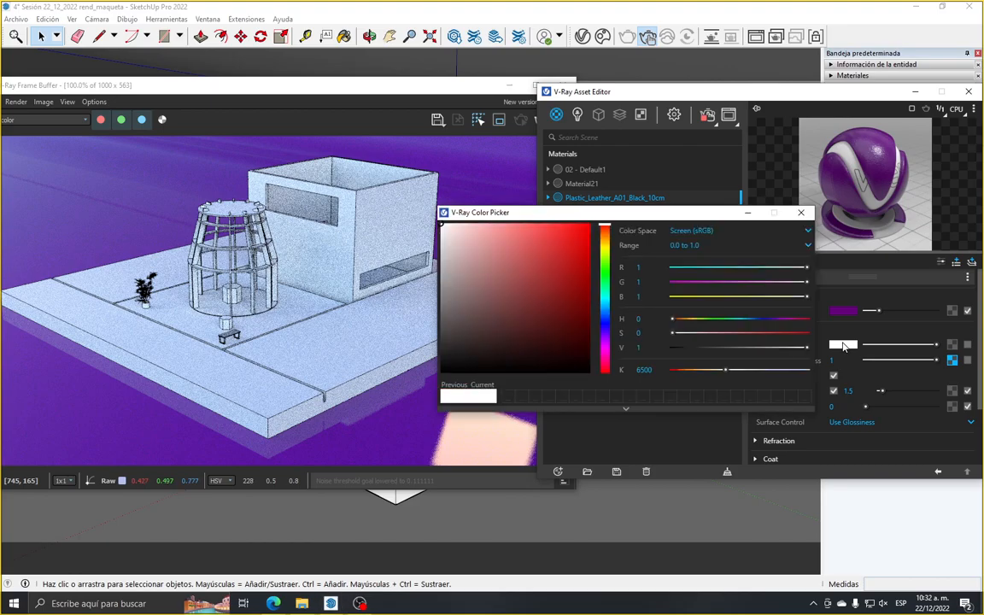
{"action": "left_click", "coordinate": [590, 285]}
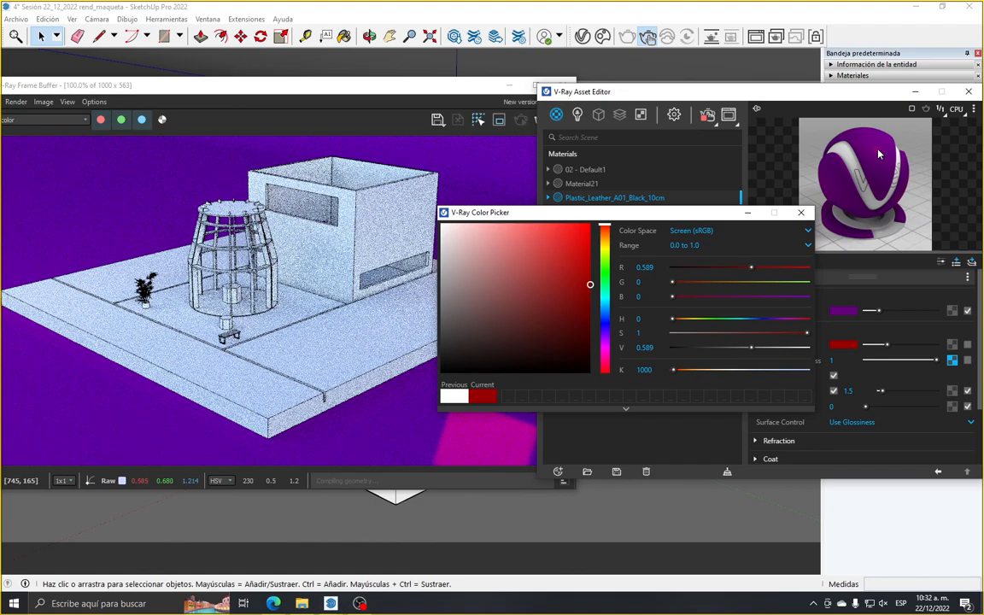
{"action": "left_click", "coordinate": [802, 213]}
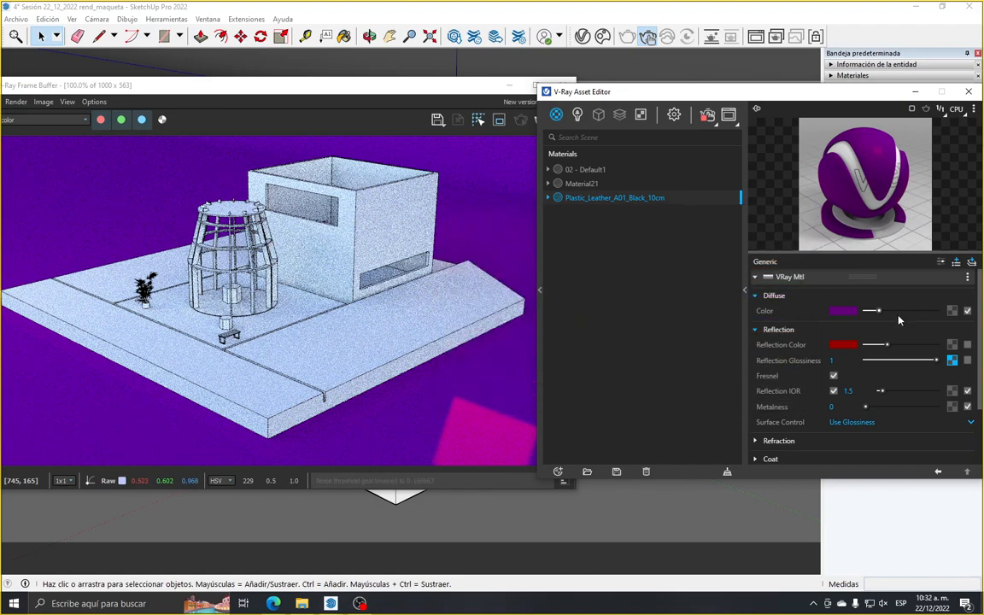
Re-enable the reflection glossiness texture and return the reflection colour to white
{"action": "left_click", "coordinate": [969, 361]}
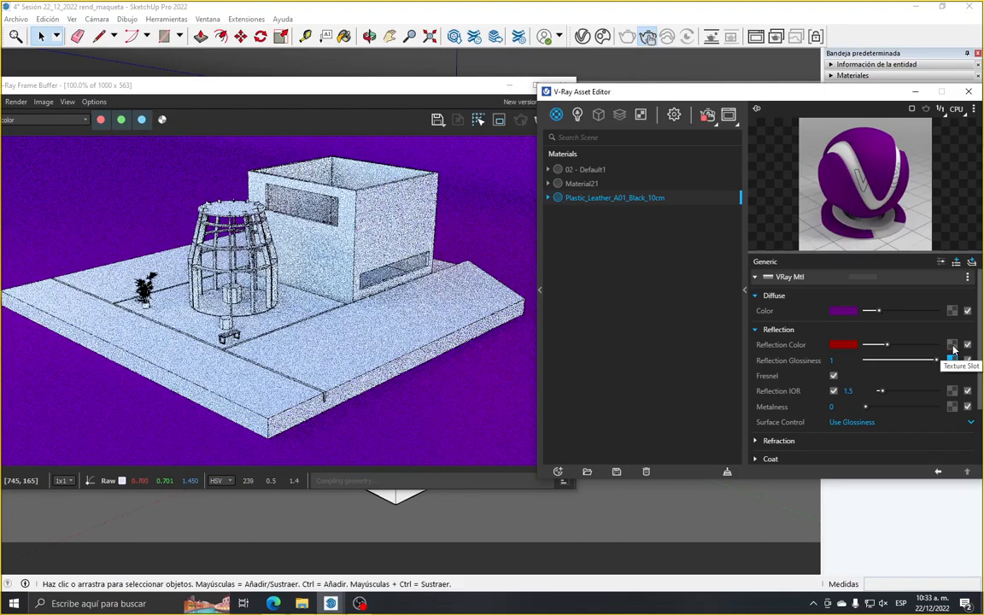
{"action": "left_click", "coordinate": [843, 344]}
{"action": "left_click", "coordinate": [508, 270]}
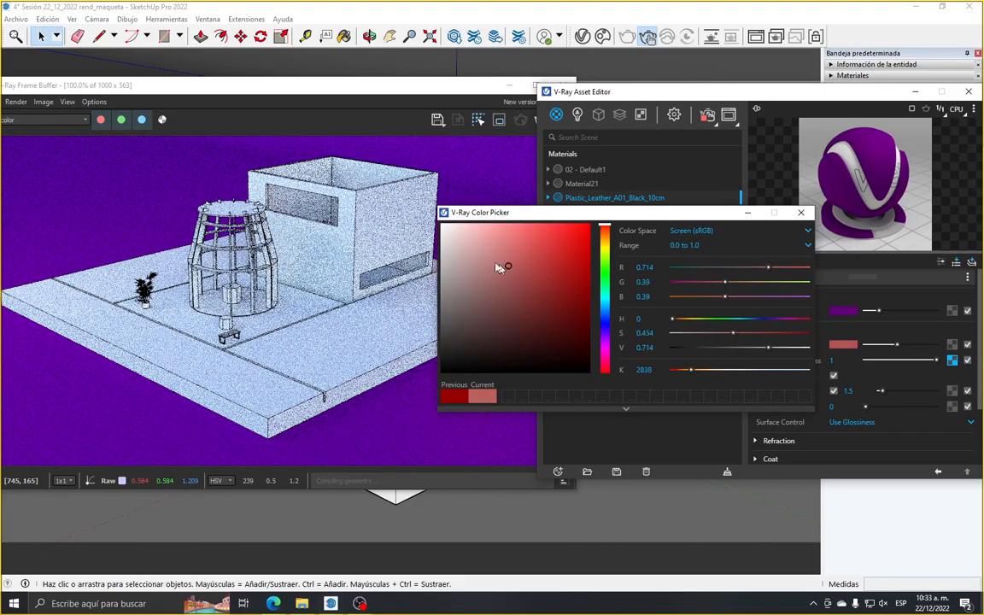
{"action": "left_click", "coordinate": [801, 212]}
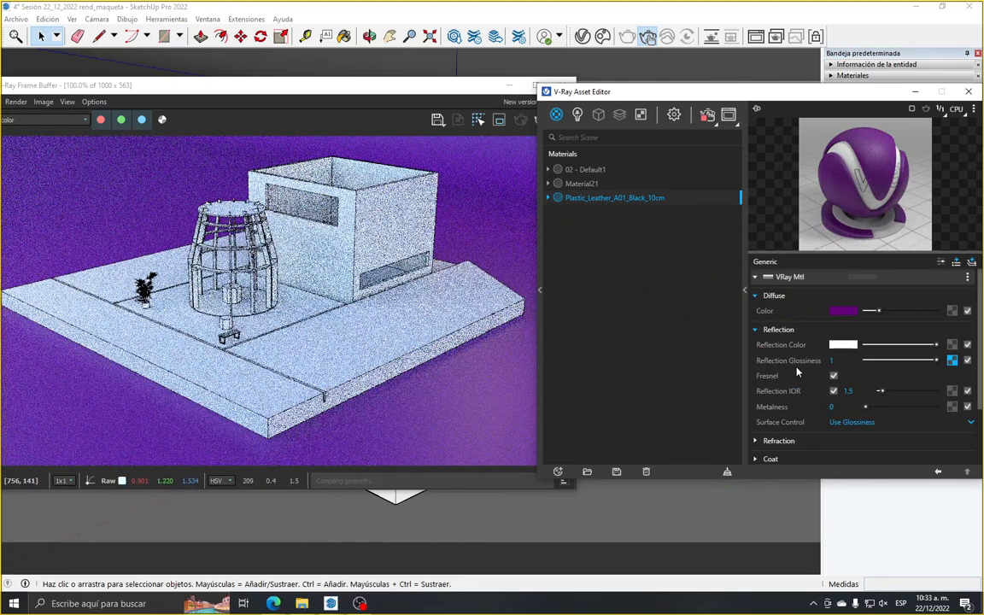
Try a reflection glossiness of 0.55, disable the glossiness texture, and raise the glossiness to 1
{"action": "left_click_drag", "start_coordinate": [937, 360], "coordinate": [906, 362]}
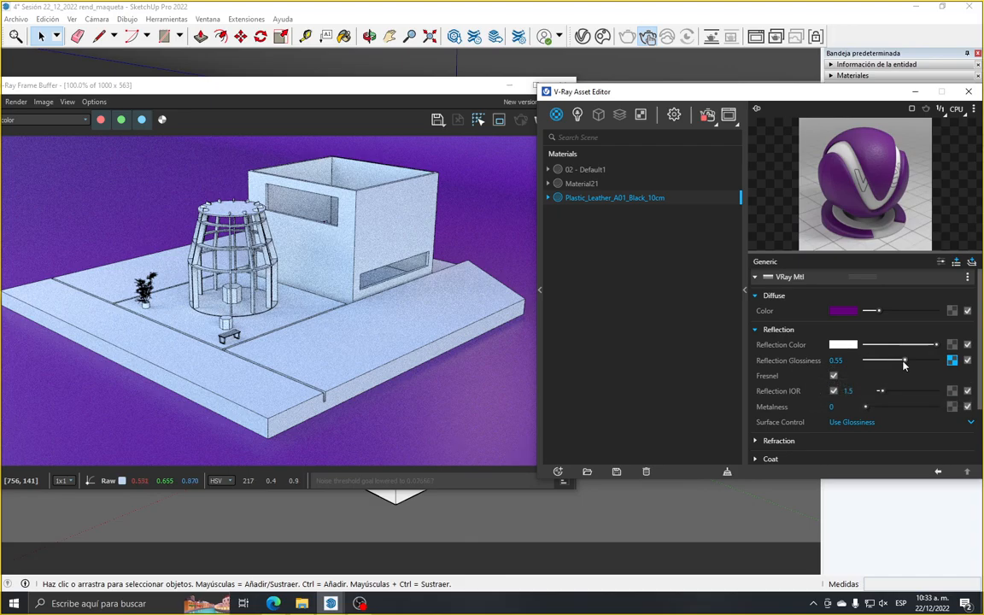
{"action": "left_click", "coordinate": [967, 361]}
{"action": "left_click_drag", "start_coordinate": [904, 360], "coordinate": [937, 359]}
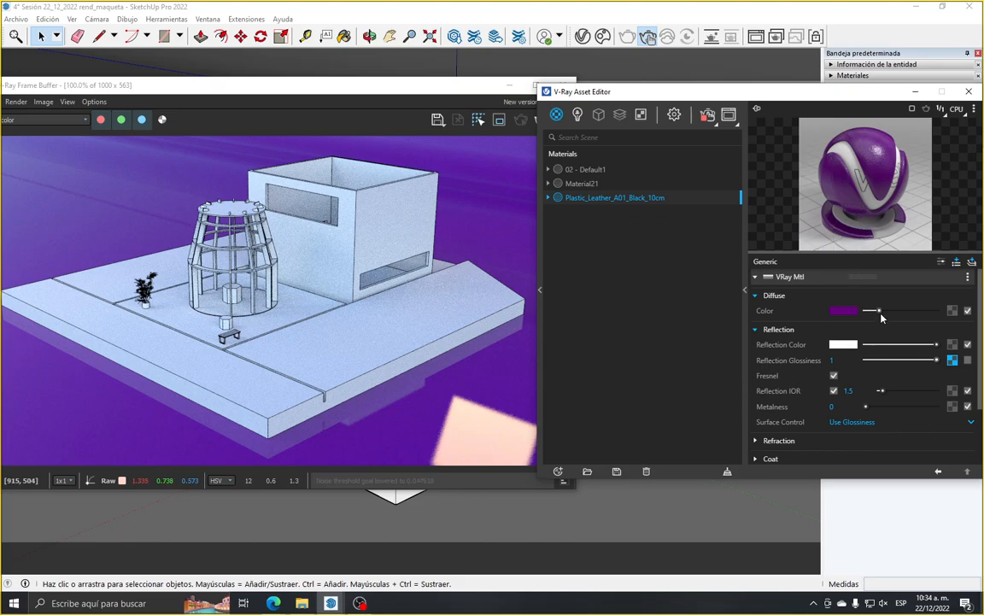
Try a reflection glossiness of 0.75 on the leather material, and lower it to 0.65
{"action": "double_click", "coordinate": [832, 360]}
{"action": "mouse_move", "coordinate": [937, 360]}
{"action": "left_mouse_down"}
{"action": "mouse_move", "coordinate": [907, 366]}
{"action": "mouse_move", "coordinate": [919, 366]}
{"action": "left_mouse_up"}
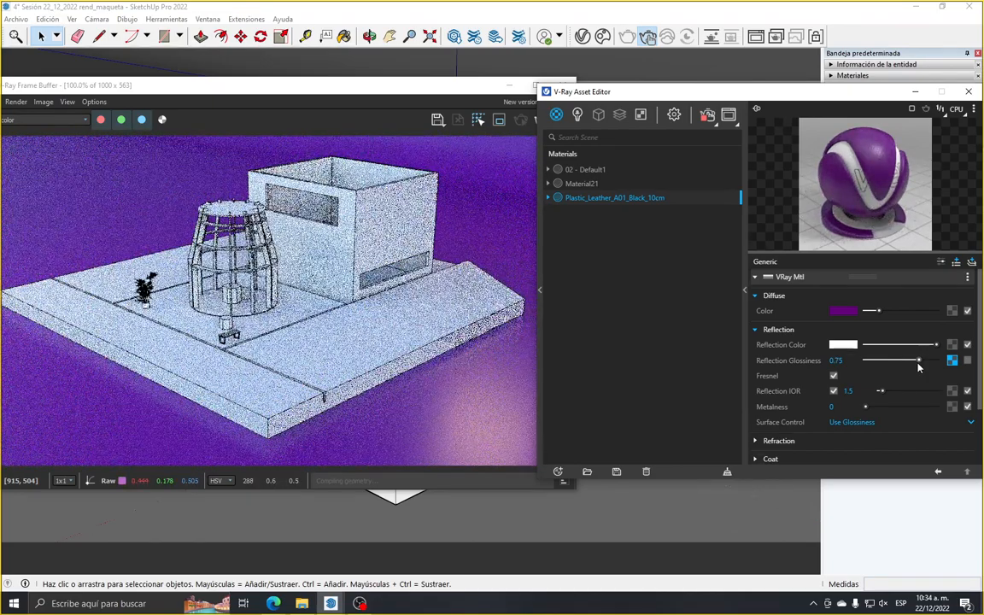
{"action": "left_click_drag", "start_coordinate": [919, 367], "coordinate": [911, 366]}
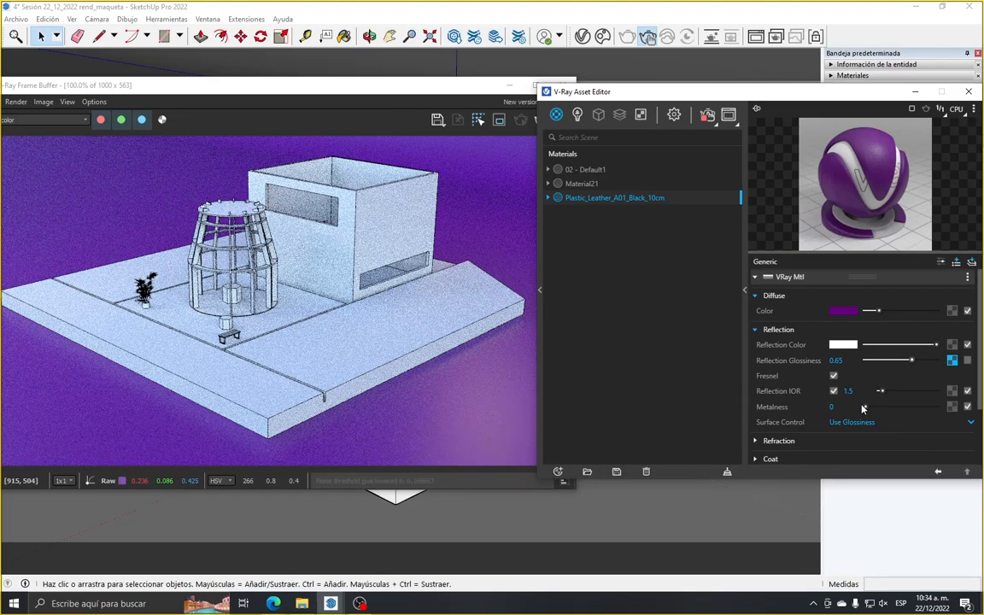
Disable Fresnel on the leather material to compare the render, and enable it again
{"action": "left_click", "coordinate": [833, 376]}
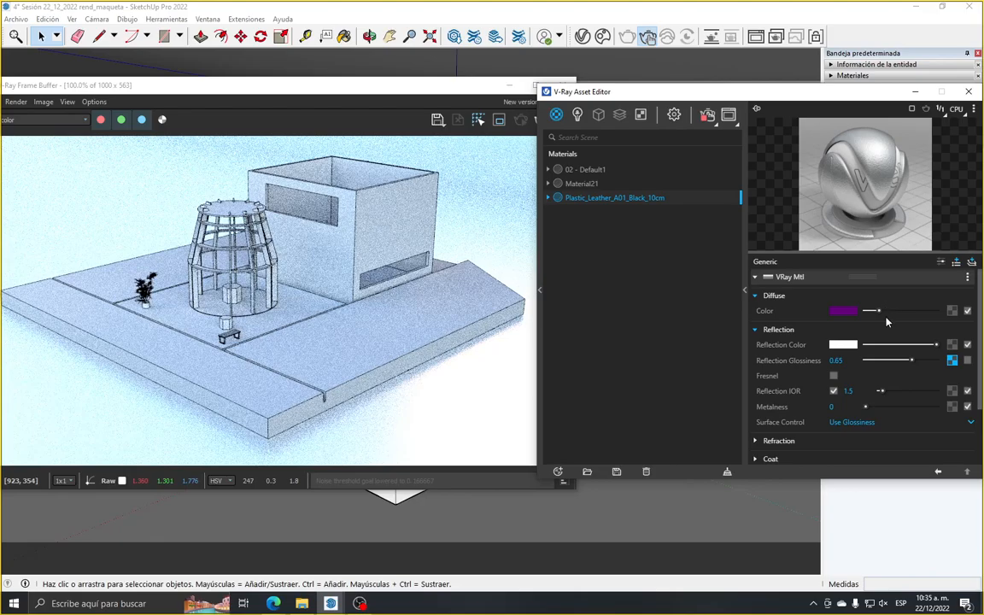
{"action": "left_click", "coordinate": [835, 377]}
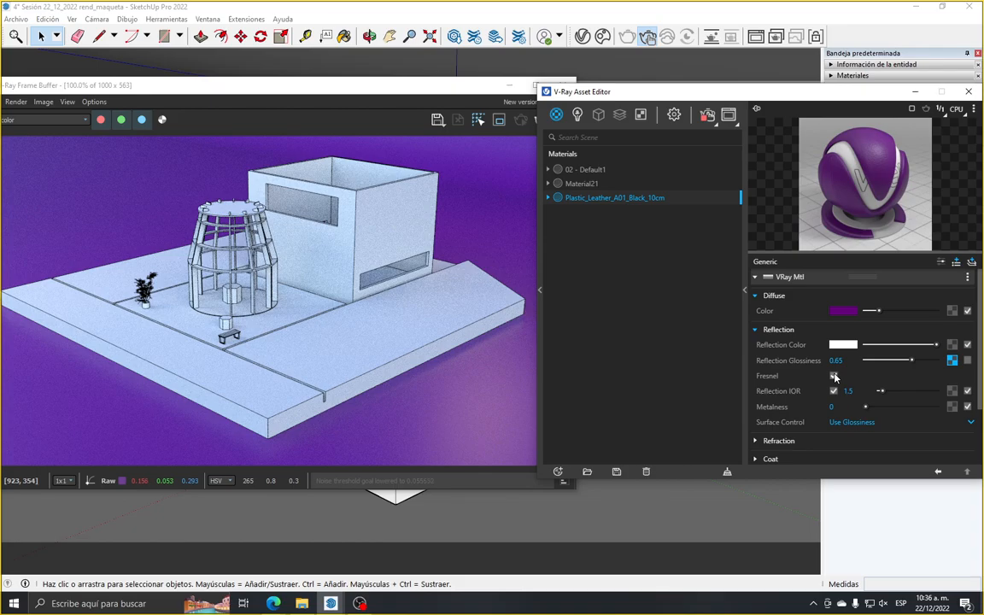
{"action": "left_click", "coordinate": [835, 376]}
Try a reflection IOR of 8.04 on the leather material, and reset it to 1.5
{"action": "left_click_drag", "start_coordinate": [882, 399], "coordinate": [900, 399]}
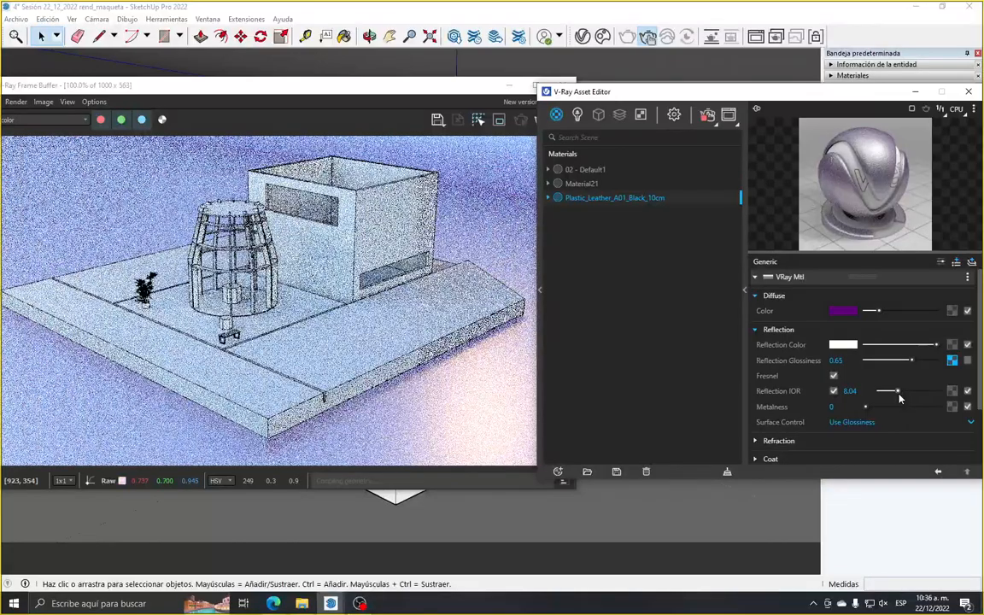
{"action": "left_click_drag", "start_coordinate": [899, 398], "coordinate": [835, 400]}
{"action": "type", "text": "1.5"}
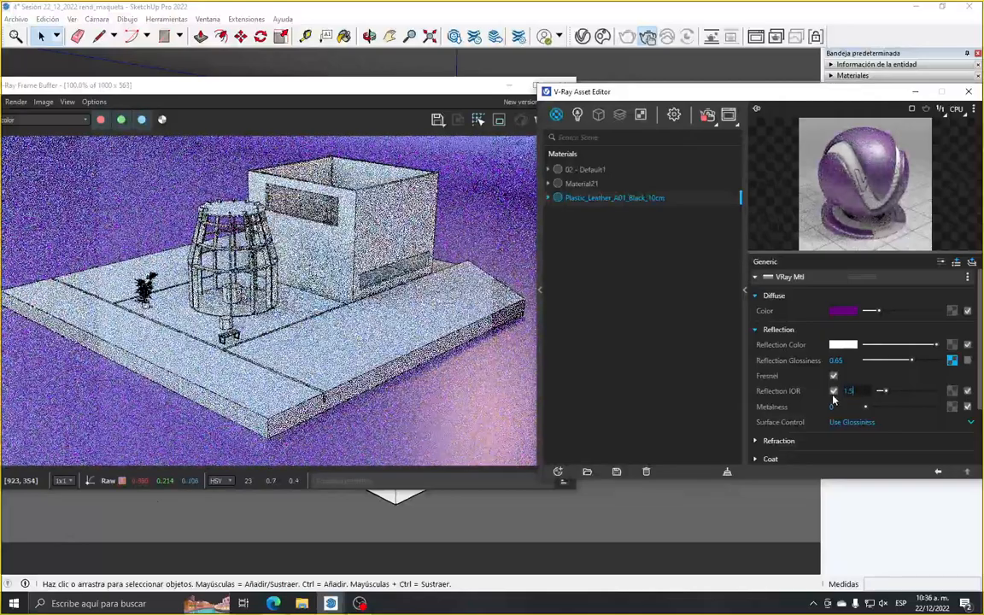
{"action": "key", "text": "Return"}
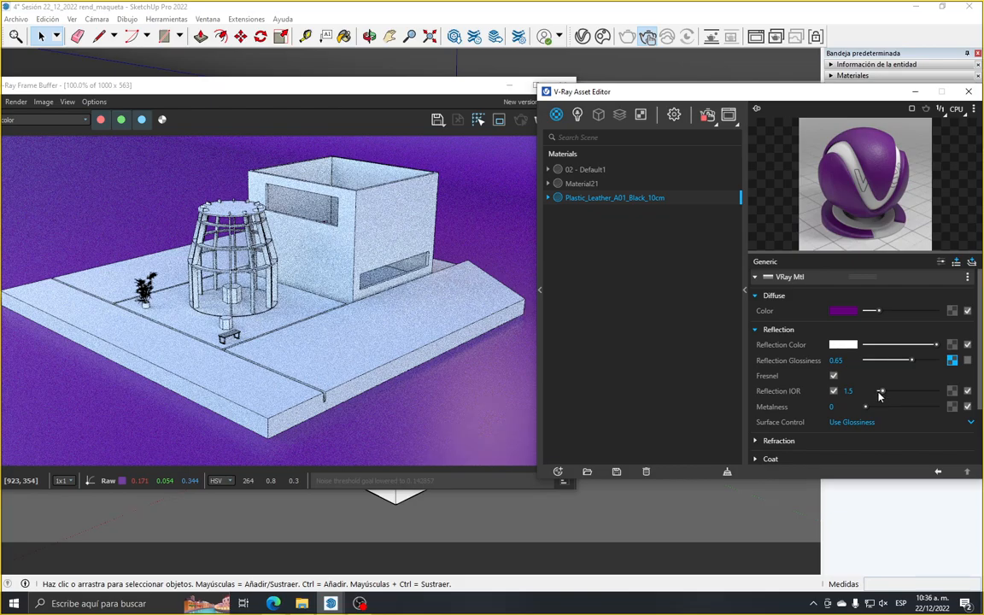
Test a reflection IOR of 3.43 in the interactive render, and restore the value of 1.5
{"action": "left_click_drag", "start_coordinate": [883, 391], "coordinate": [888, 395]}
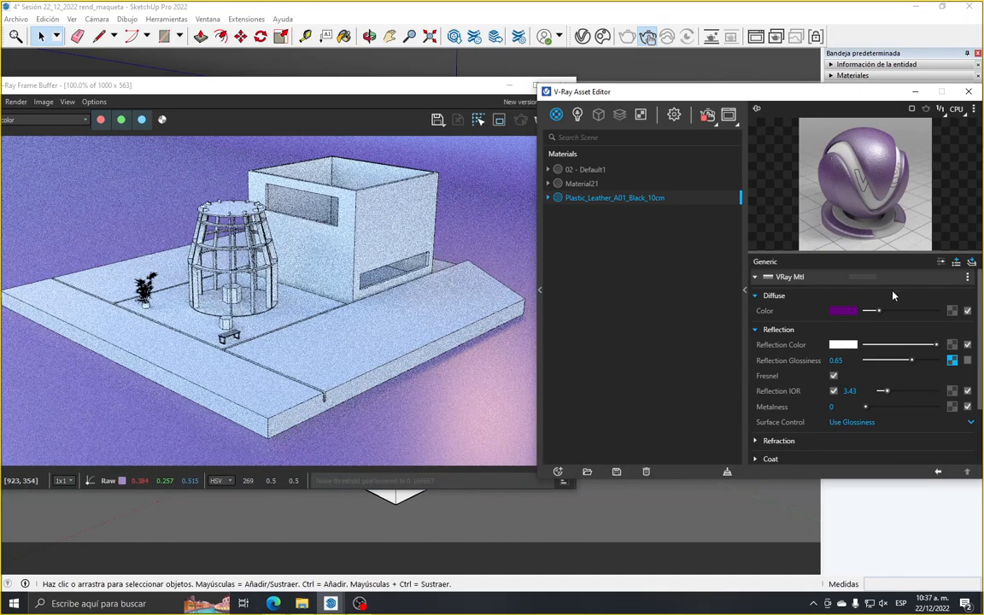
{"action": "double_click", "coordinate": [844, 392]}
{"action": "key", "text": "BackSpace"}
{"action": "type", "text": "1.5"}
{"action": "key", "text": "Return"}
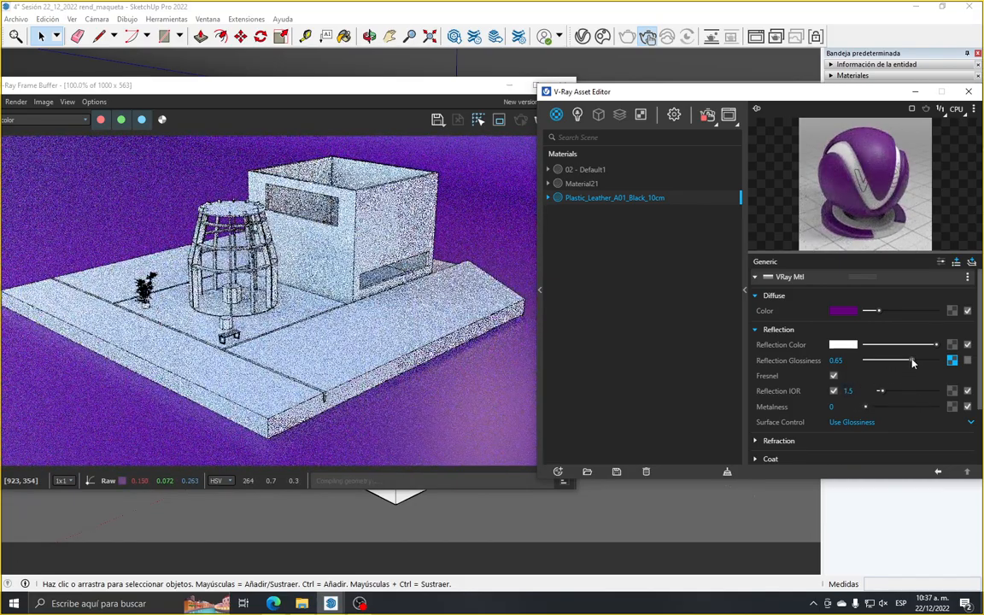
Set the leather material's reflection glossiness to 0.7 and change its diffuse colour to a neutral near-black
{"action": "left_click_drag", "start_coordinate": [913, 364], "coordinate": [917, 366]}
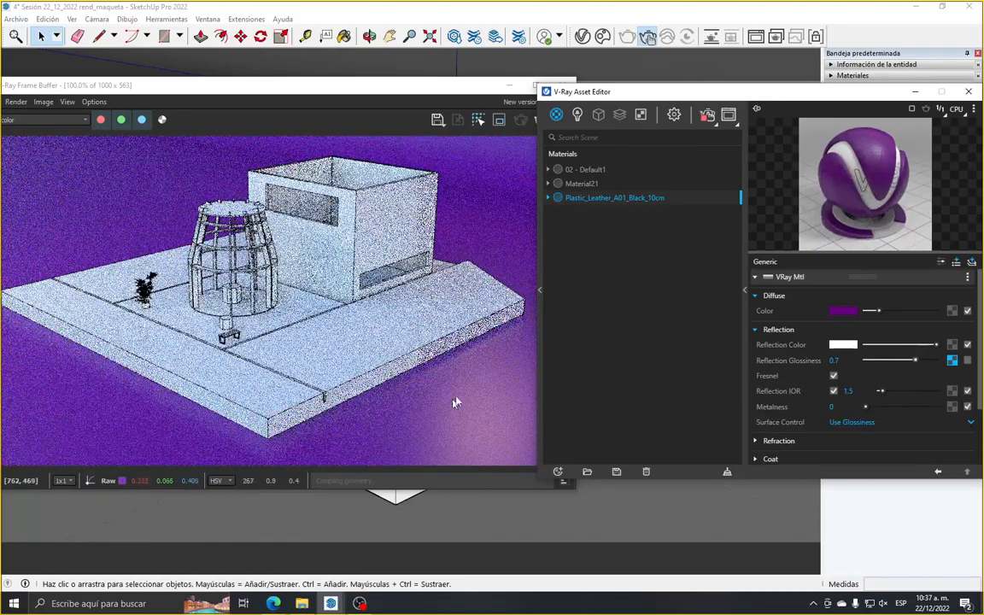
{"action": "left_click", "coordinate": [843, 311]}
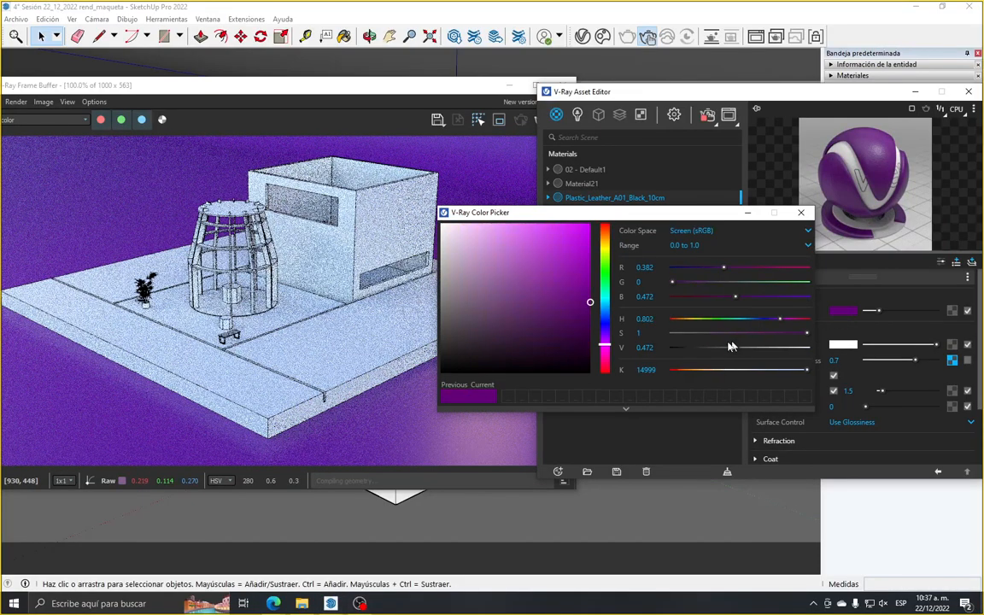
{"action": "mouse_move", "coordinate": [465, 340]}
{"action": "left_mouse_down"}
{"action": "mouse_move", "coordinate": [445, 340]}
{"action": "mouse_move", "coordinate": [440, 361]}
{"action": "left_mouse_up"}
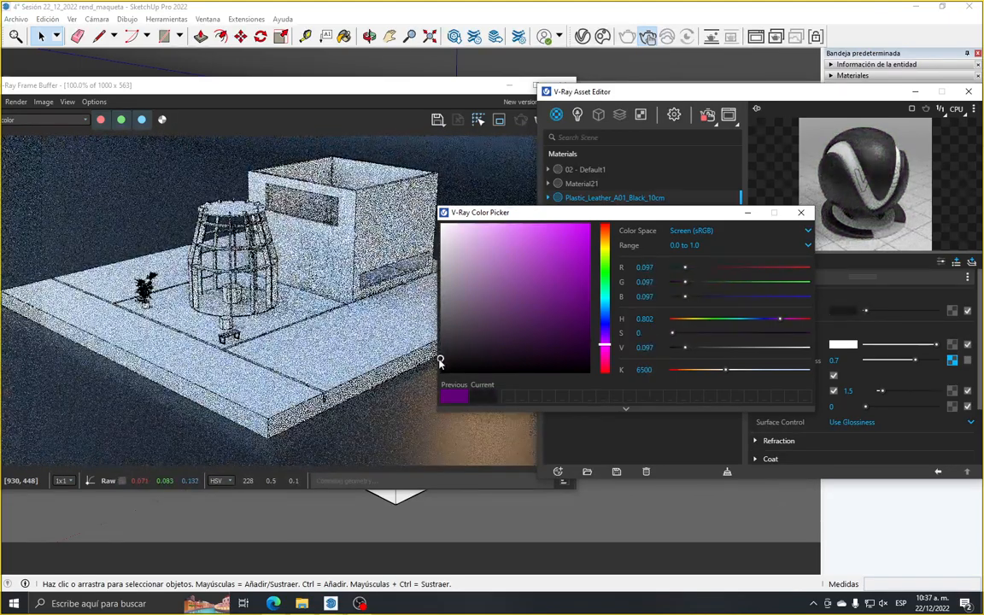
{"action": "left_click_drag", "start_coordinate": [442, 359], "coordinate": [440, 362]}
{"action": "left_click", "coordinate": [801, 213]}
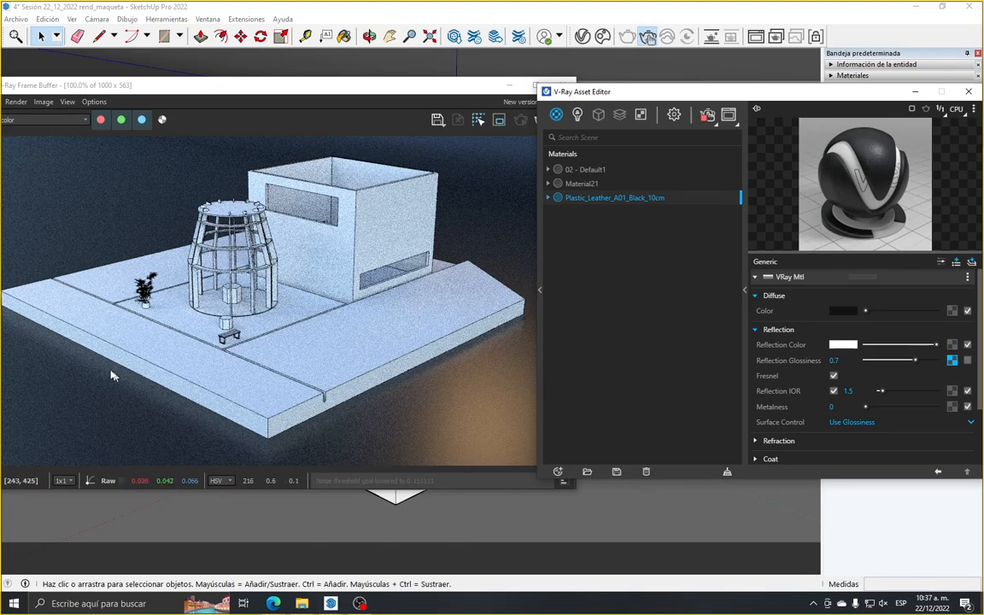
{"action": "scroll", "coordinate": [796, 442], "scroll_direction": "down", "scroll_amount": 3}
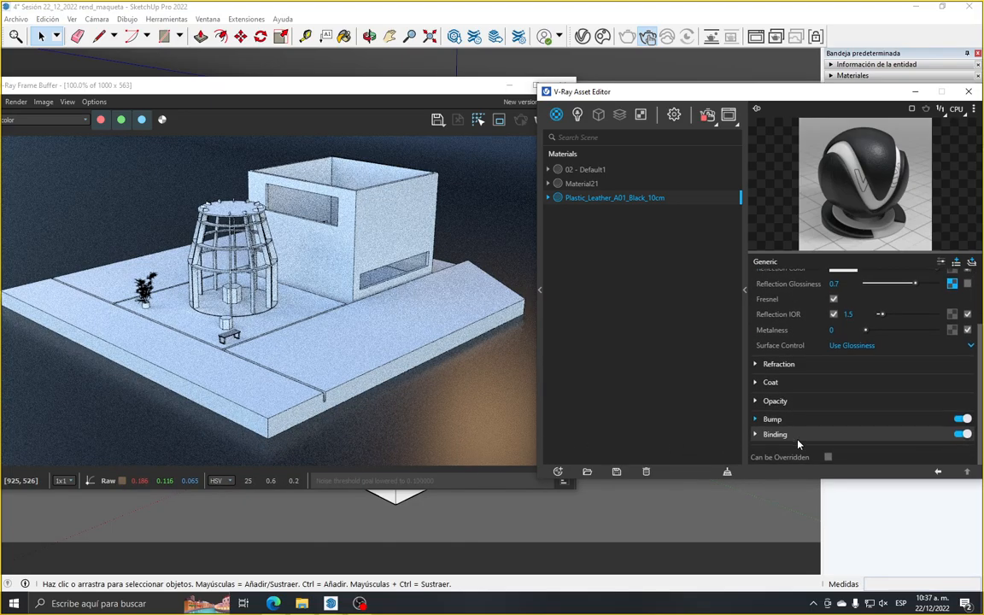
{"action": "scroll", "coordinate": [802, 428], "scroll_direction": "up", "scroll_amount": 3}
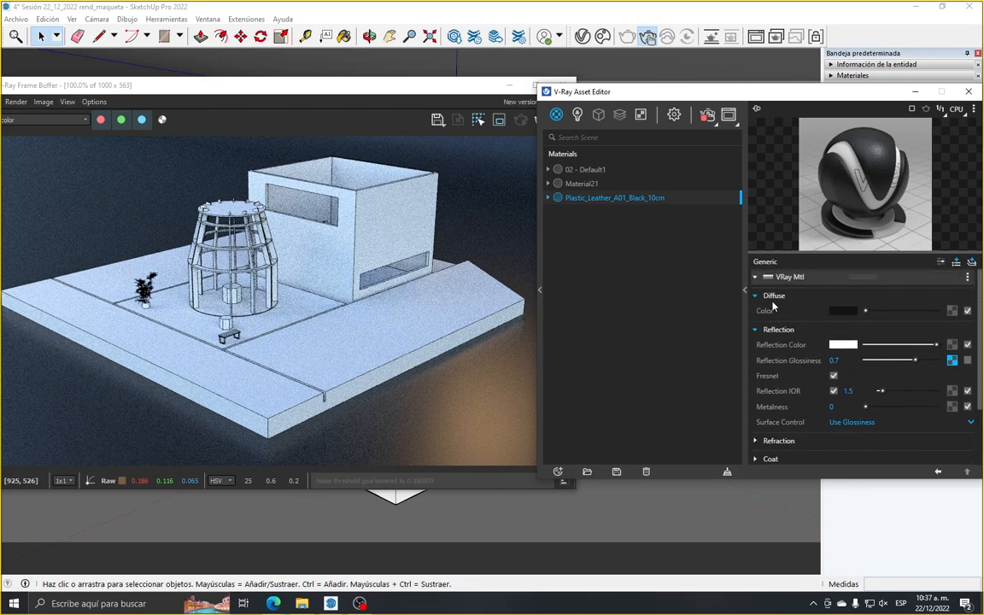
Collapse the leather material's reflection settings and close the V-Ray Asset Editor
{"action": "left_click", "coordinate": [778, 331]}
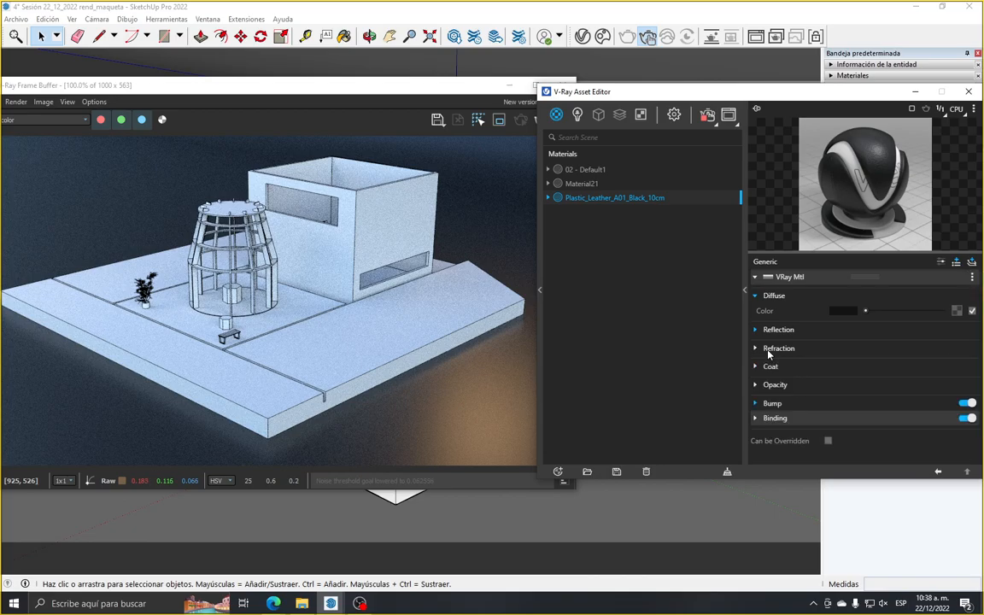
{"action": "left_click_drag", "start_coordinate": [714, 96], "coordinate": [696, 147]}
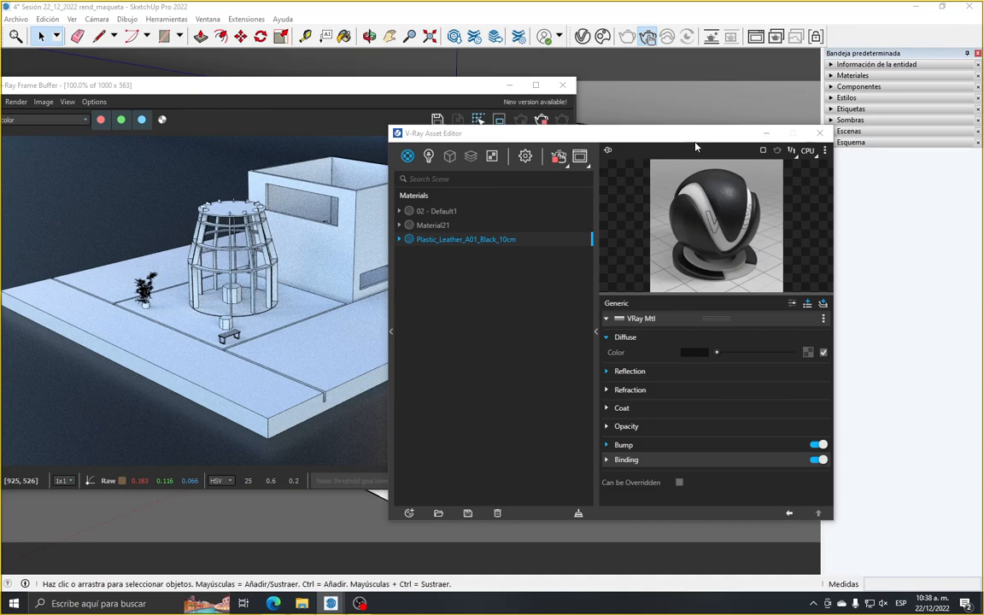
{"action": "left_click_drag", "start_coordinate": [572, 141], "coordinate": [621, 160]}
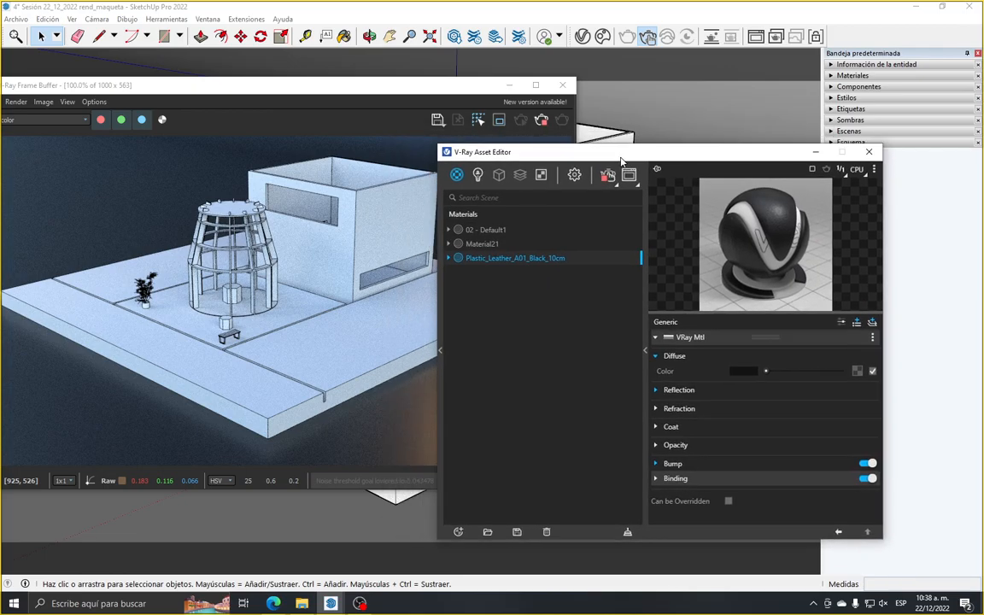
{"action": "left_click", "coordinate": [870, 154]}
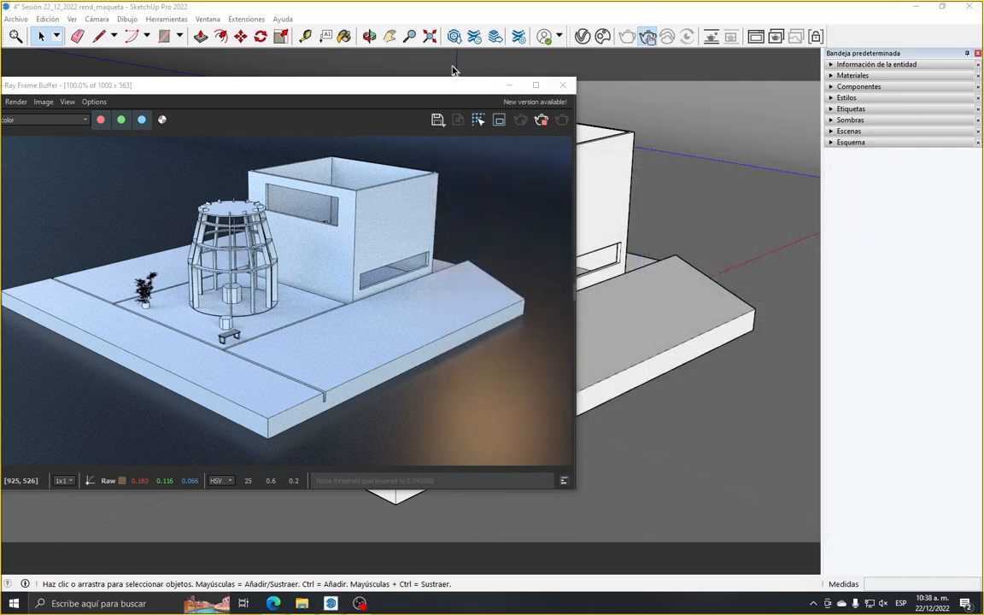
Measure the upper front edge of the box-shaped building, keeping the V-Ray Frame Buffer clear of it
{"action": "mouse_move", "coordinate": [391, 90]}
{"action": "left_mouse_down"}
{"action": "mouse_move", "coordinate": [452, 208]}
{"action": "mouse_move", "coordinate": [534, 242]}
{"action": "mouse_move", "coordinate": [524, 246]}
{"action": "left_mouse_up"}
{"action": "left_click", "coordinate": [305, 36]}
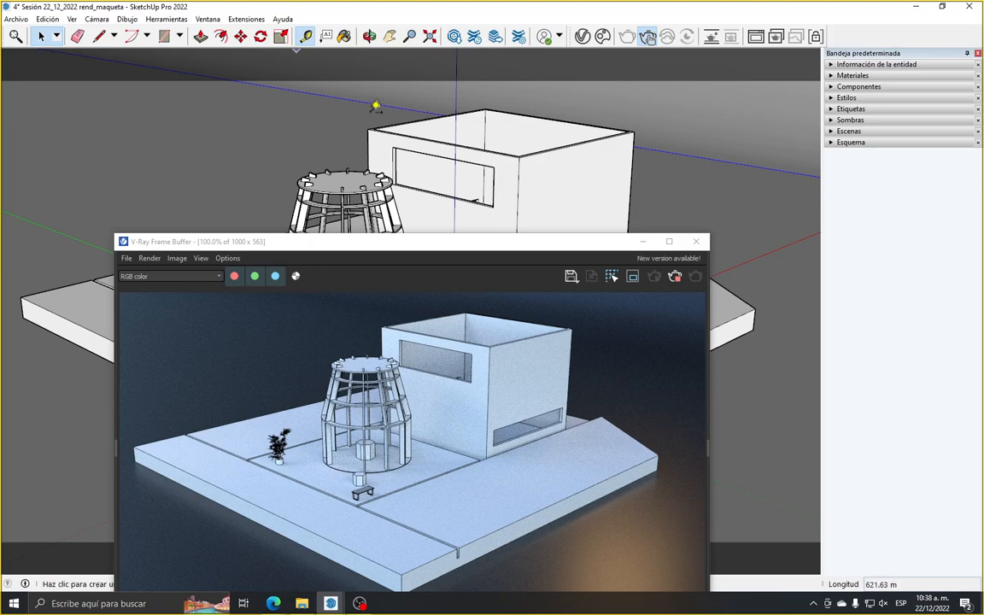
{"action": "left_click", "coordinate": [369, 127]}
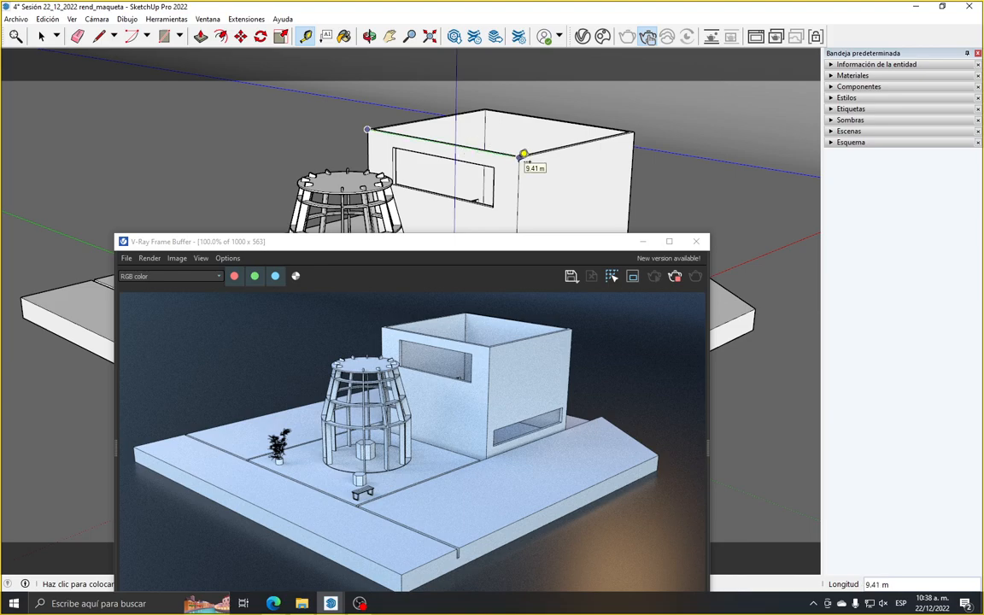
{"action": "key", "text": "Escape"}
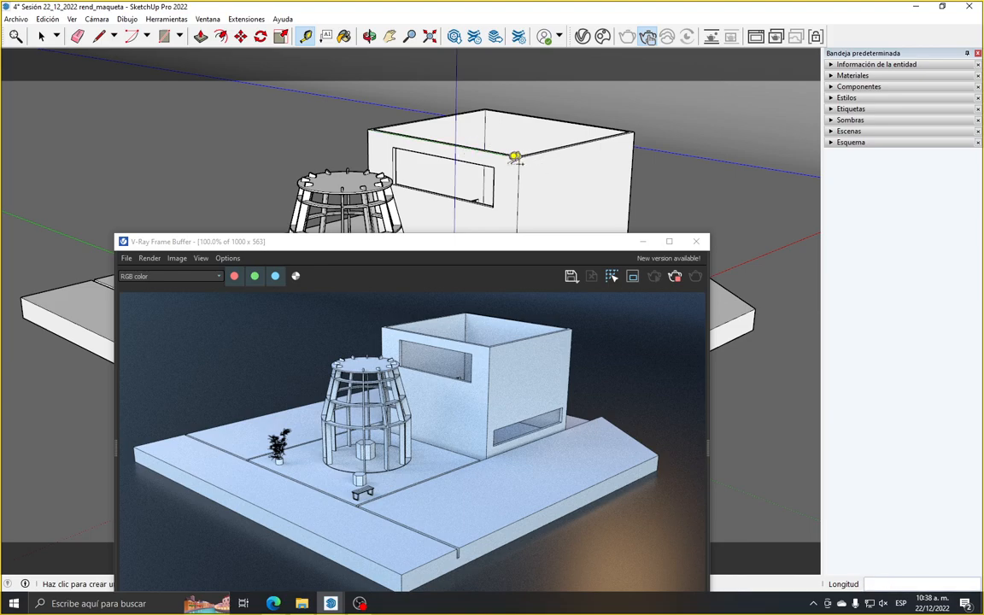
Minimize the V-Ray Frame Buffer and reframe the architectural model slightly smaller and lower in the camera view
{"action": "left_click", "coordinate": [639, 242]}
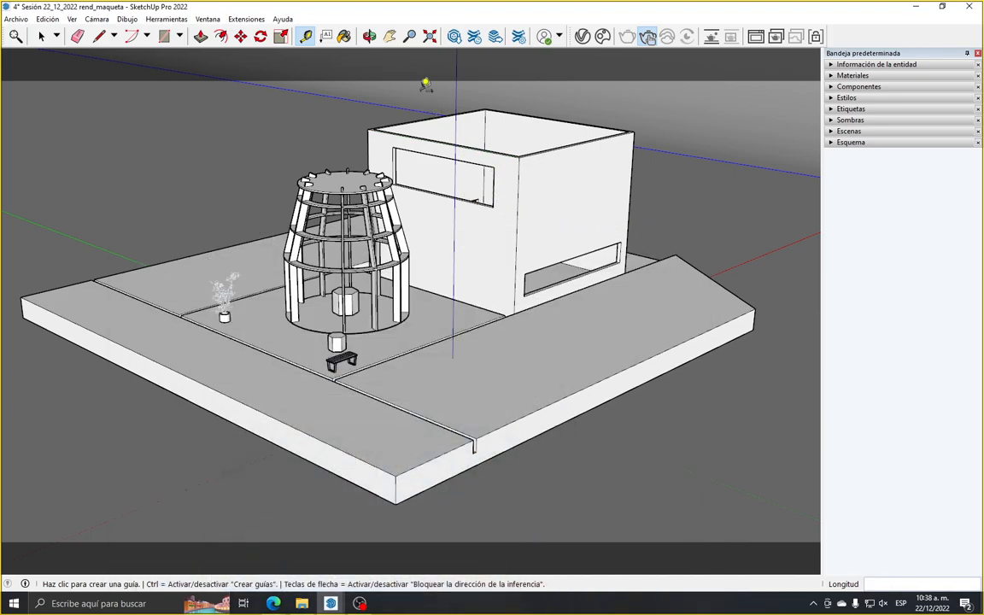
{"action": "left_click", "coordinate": [369, 36]}
{"action": "left_click_drag", "start_coordinate": [474, 220], "coordinate": [428, 110]}
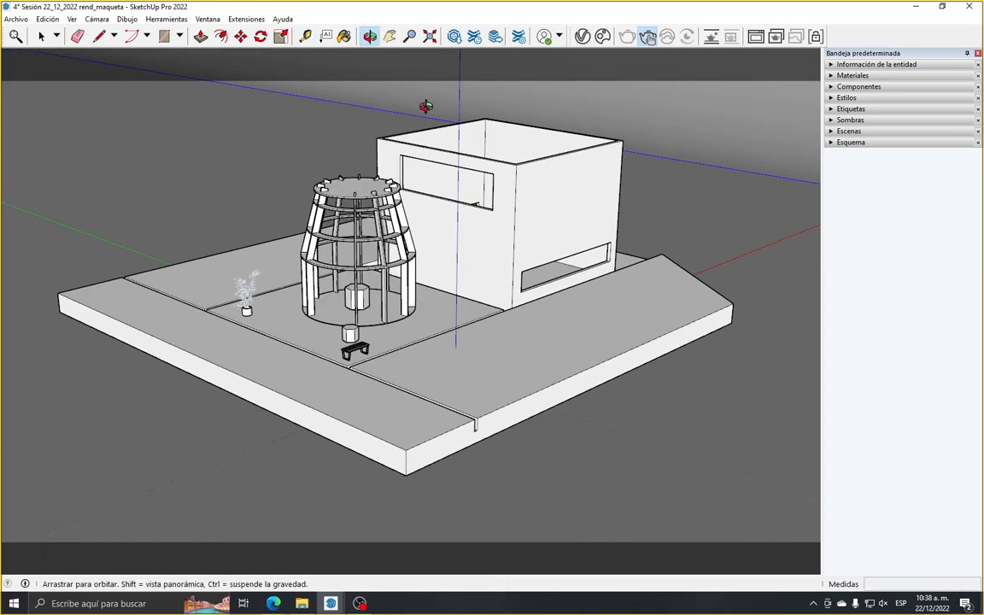
{"action": "left_click", "coordinate": [390, 36]}
{"action": "left_click_drag", "start_coordinate": [434, 147], "coordinate": [427, 196]}
{"action": "scroll", "coordinate": [374, 208], "scroll_direction": "down", "scroll_amount": 1}
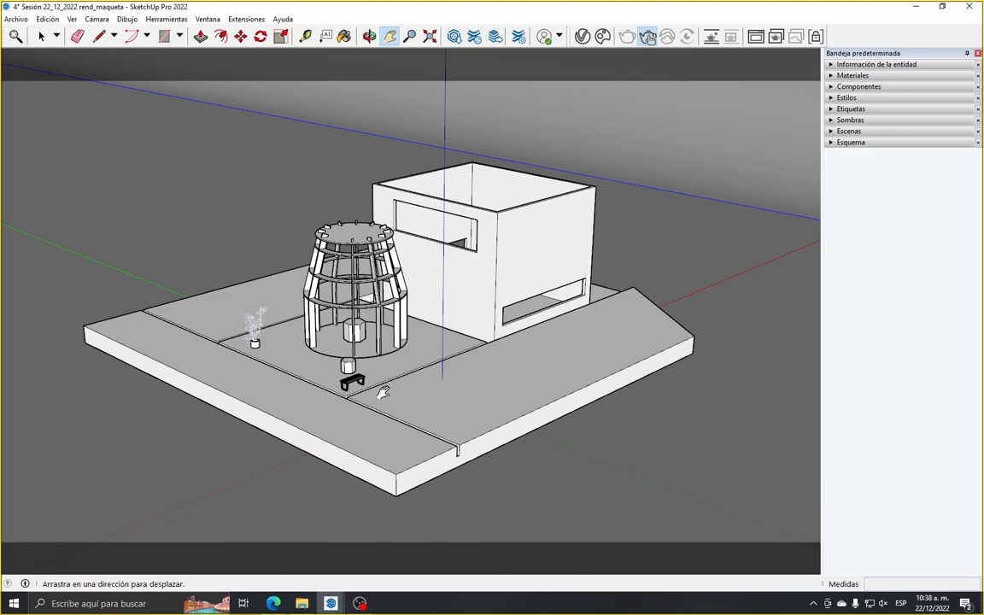
{"action": "left_click", "coordinate": [41, 36]}
{"action": "left_click_drag", "start_coordinate": [39, 82], "coordinate": [764, 518]}
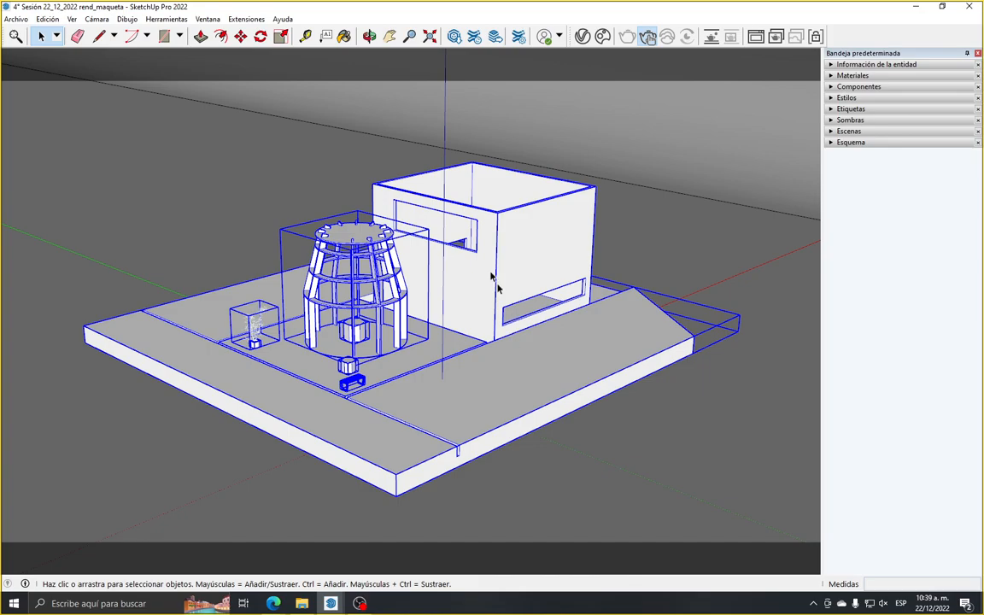
{"action": "left_click", "coordinate": [282, 37]}
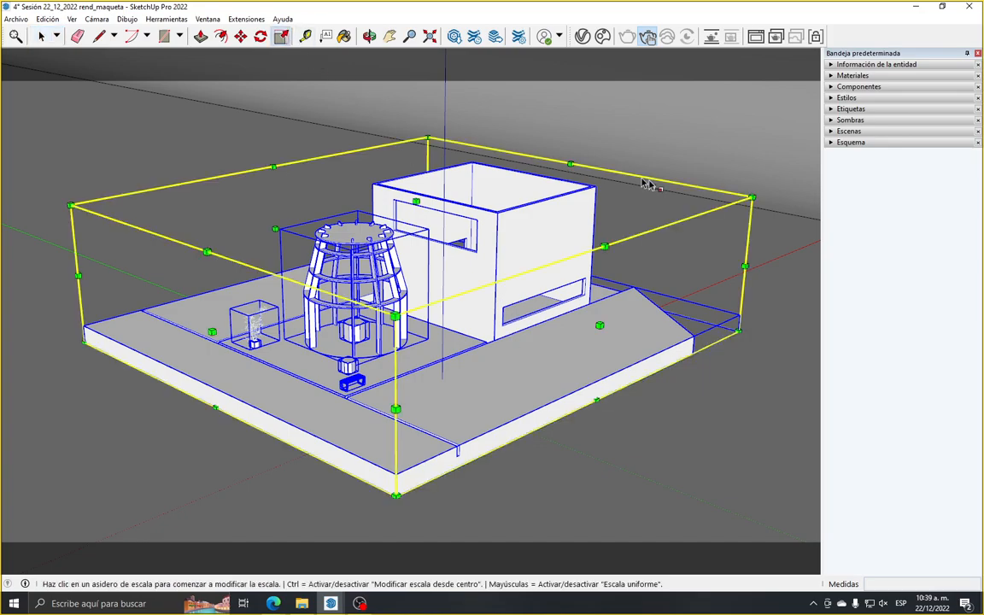
{"action": "left_click", "coordinate": [750, 198]}
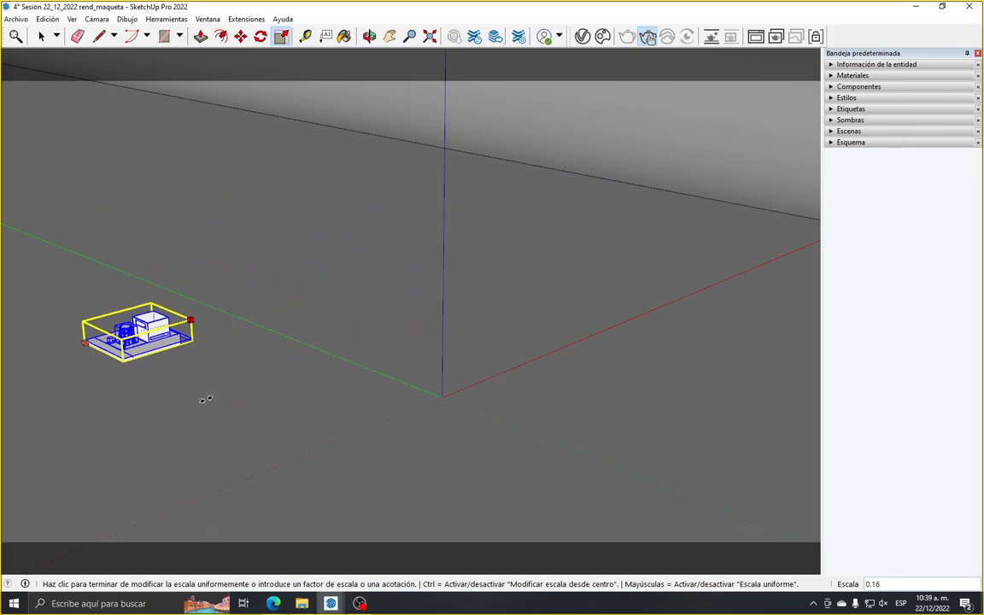
{"action": "key", "text": "Escape"}
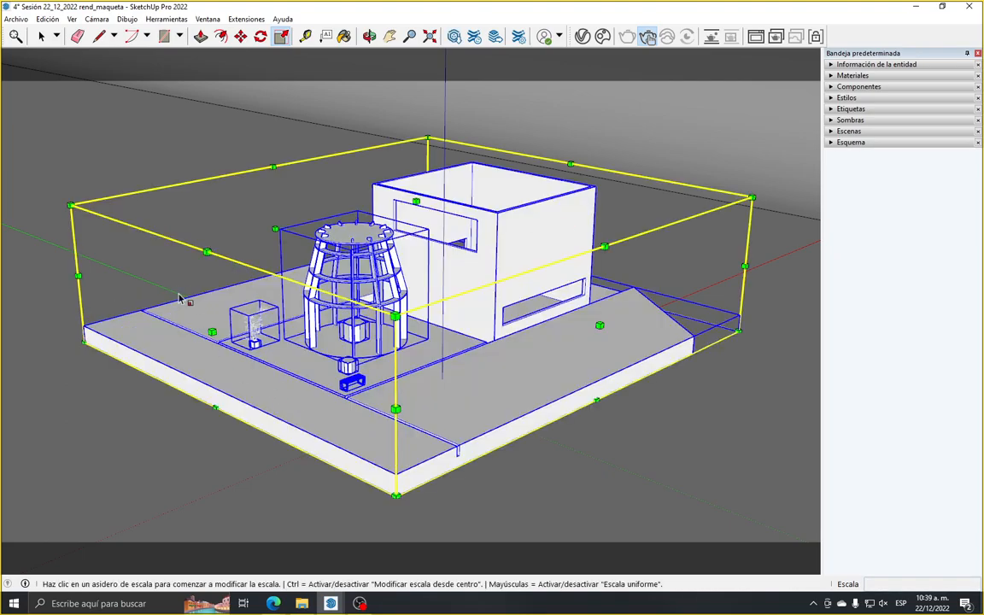
{"action": "left_click", "coordinate": [40, 36]}
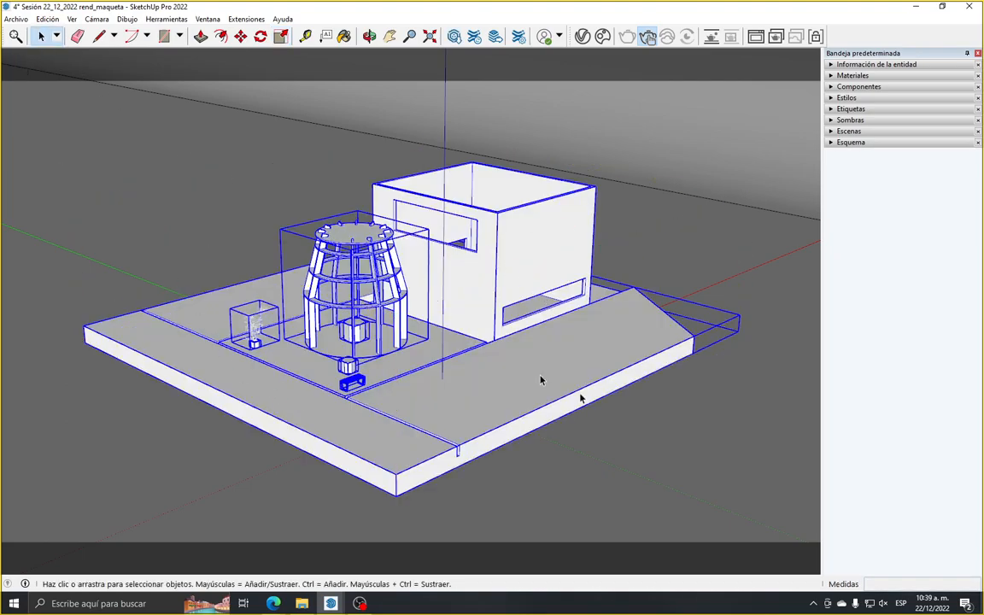
{"action": "left_click", "coordinate": [647, 433]}
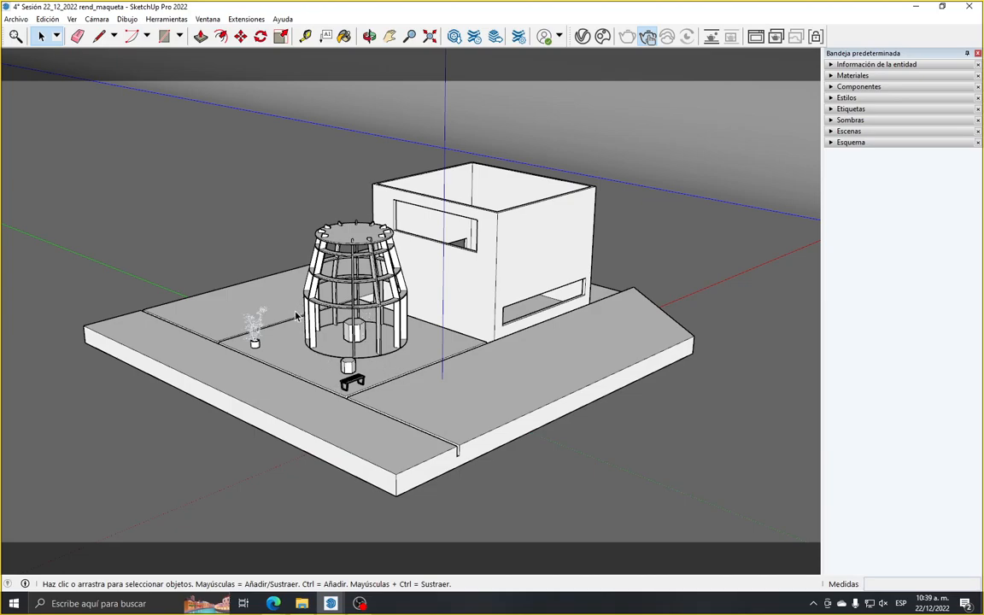
Restore the V-Ray Frame Buffer and position it so the whole rendered image is visible
{"action": "left_click", "coordinate": [331, 603]}
{"action": "left_click", "coordinate": [378, 551]}
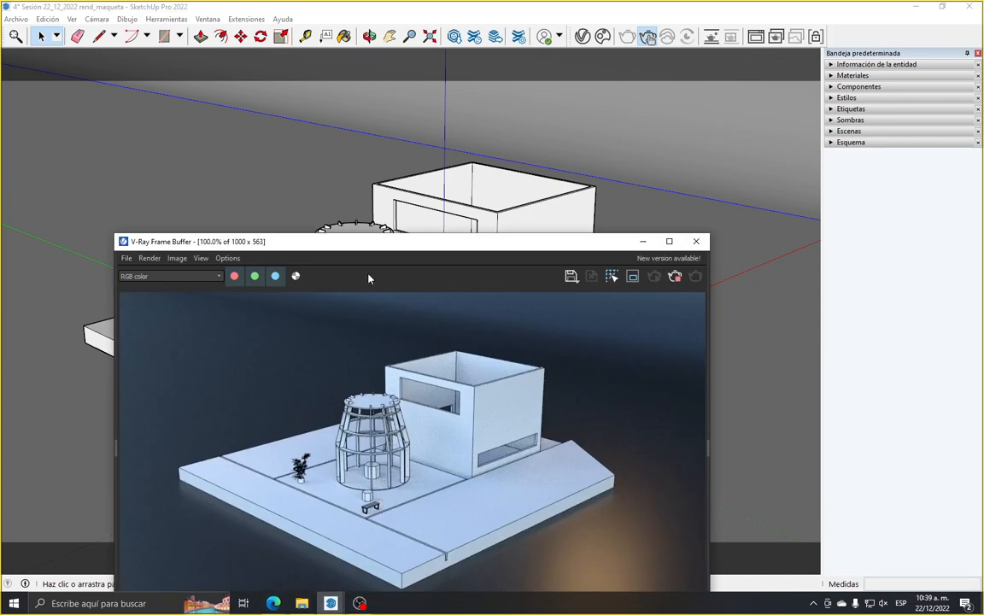
{"action": "left_click_drag", "start_coordinate": [373, 247], "coordinate": [290, 128]}
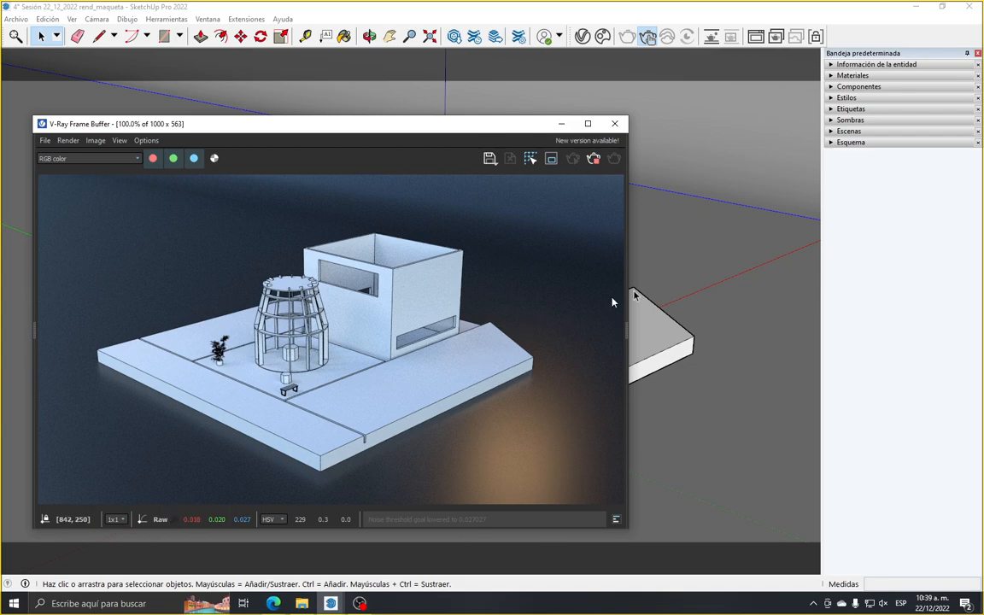
Set the texture width of Plastic_Leather_A01_Black_10cm to 1 m in SketchUp's material editing settings
{"action": "left_click", "coordinate": [855, 76]}
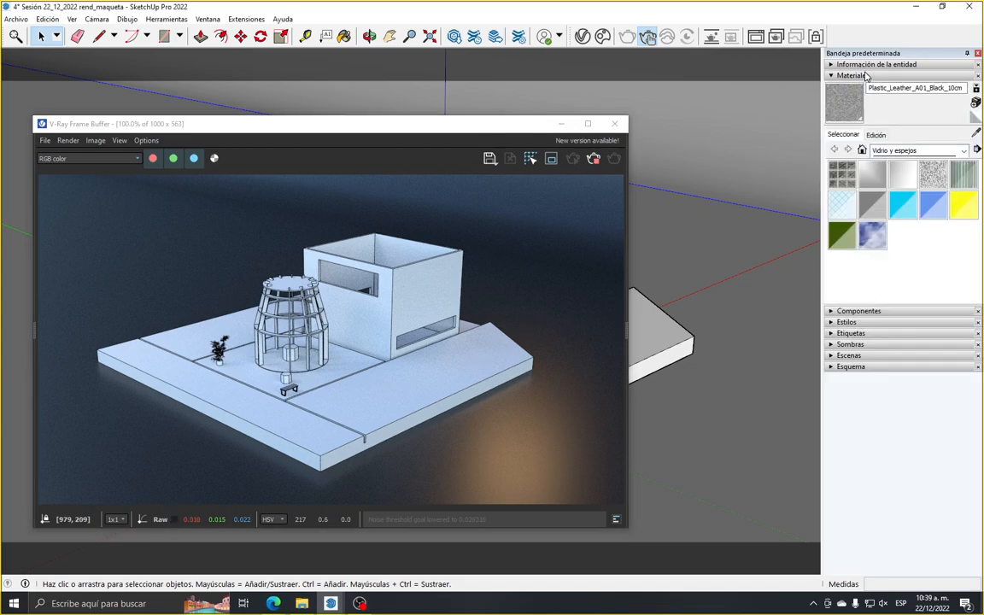
{"action": "left_click", "coordinate": [977, 133]}
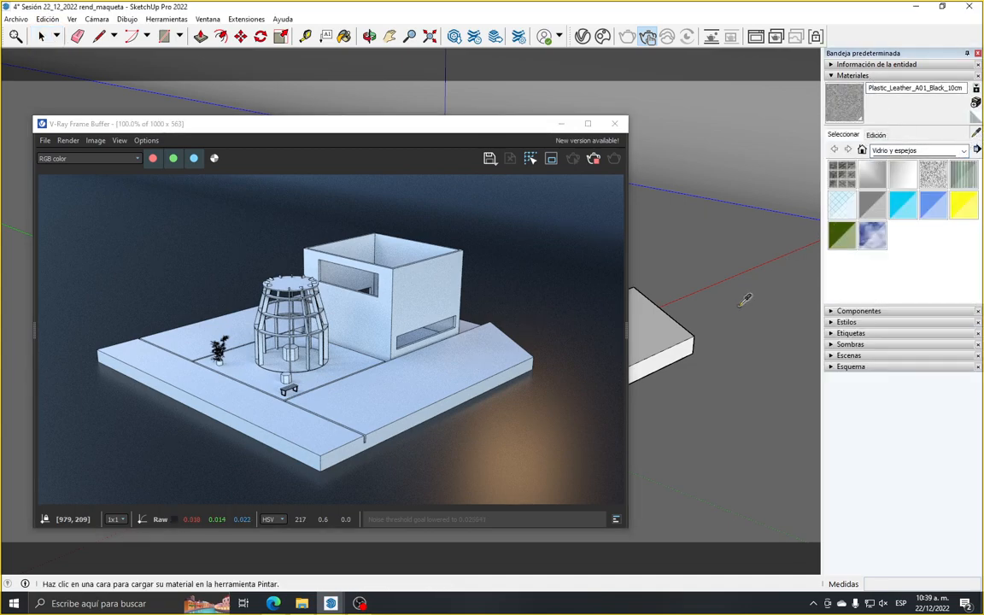
{"action": "left_click", "coordinate": [876, 135]}
{"action": "left_click_drag", "start_coordinate": [870, 269], "coordinate": [836, 276]}
{"action": "type", "text": "1"}
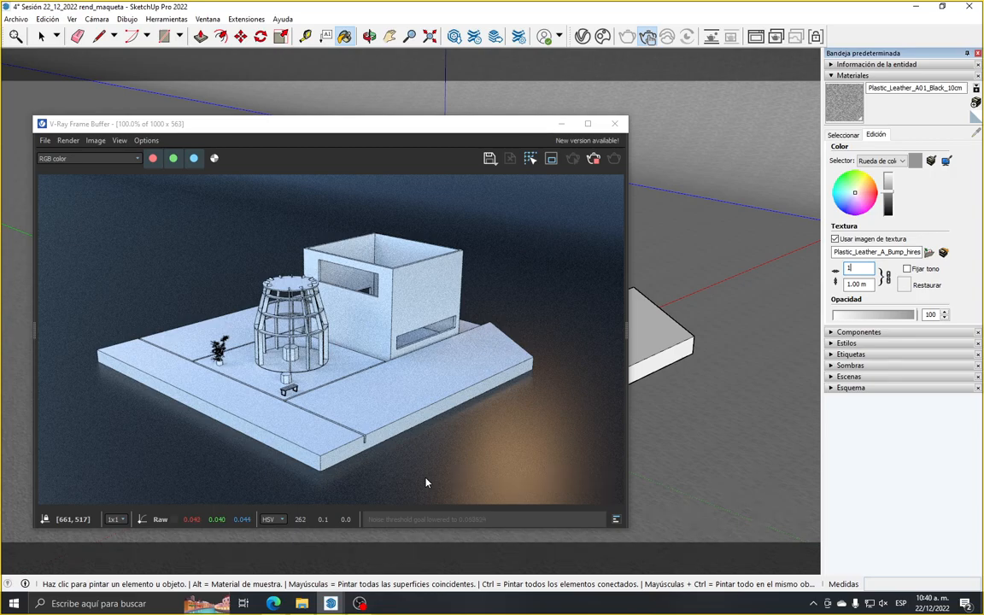
Examine the resized leather texture in the interactive render at different magnifications, and minimize the frame buffer
{"action": "scroll", "coordinate": [366, 478], "scroll_direction": "up", "scroll_amount": 2}
{"action": "scroll", "coordinate": [367, 478], "scroll_direction": "down", "scroll_amount": 2}
{"action": "scroll", "coordinate": [367, 478], "scroll_direction": "down", "scroll_amount": 1}
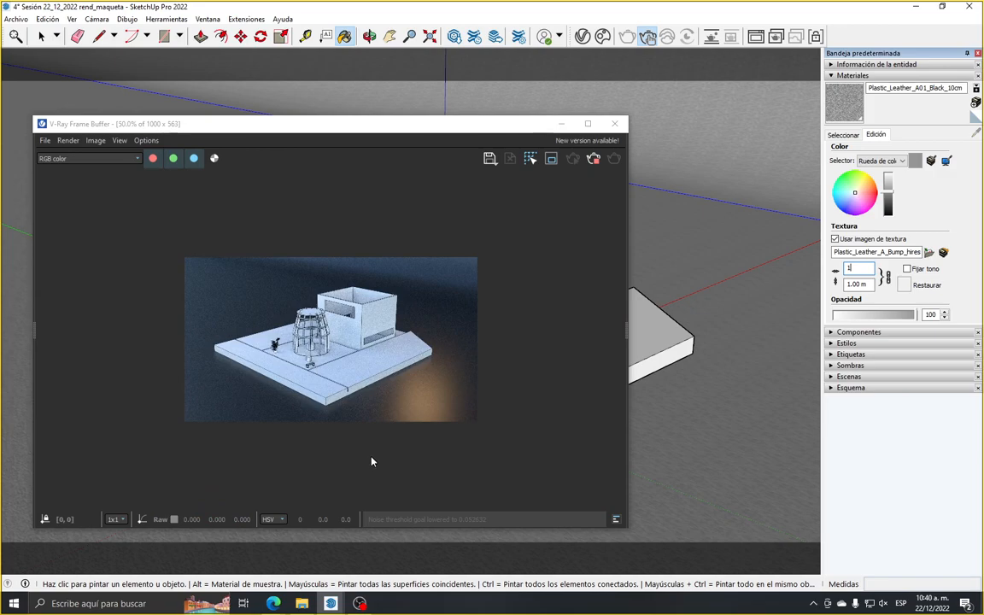
{"action": "scroll", "coordinate": [372, 457], "scroll_direction": "up", "scroll_amount": 1}
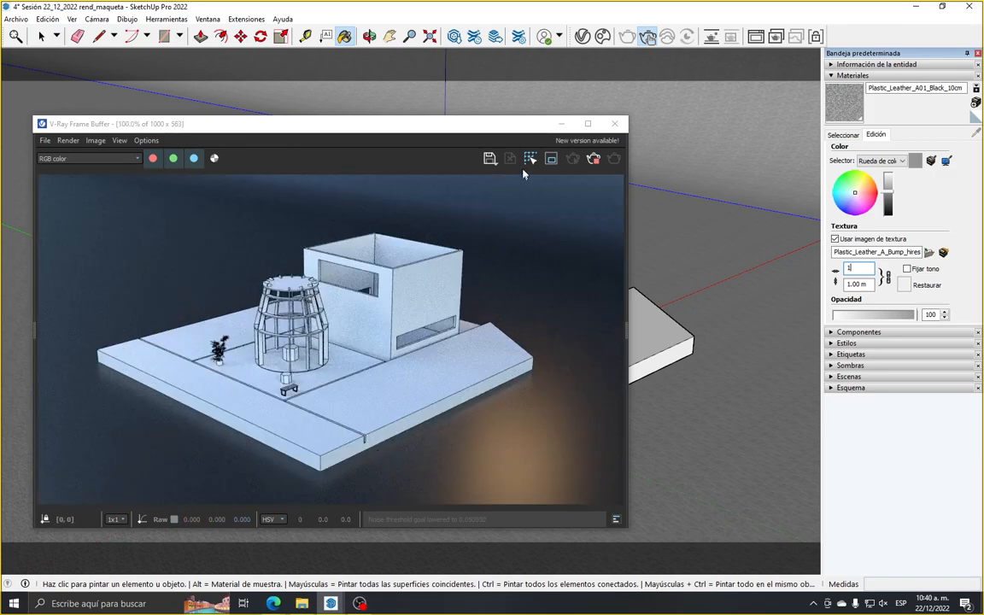
{"action": "left_click", "coordinate": [561, 126]}
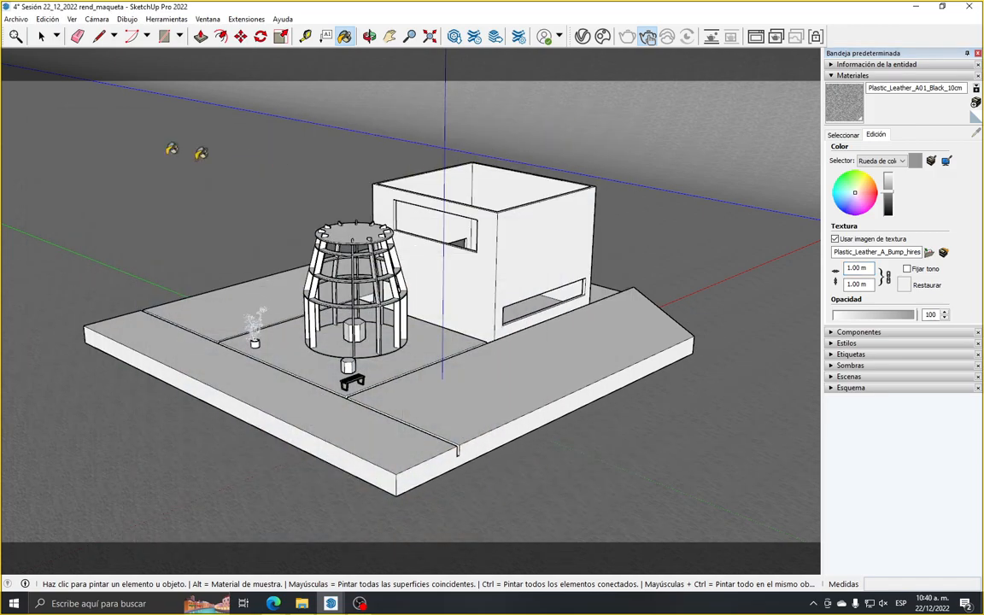
Select the model's base group and open the V-Ray Asset Editor
{"action": "left_click", "coordinate": [41, 38]}
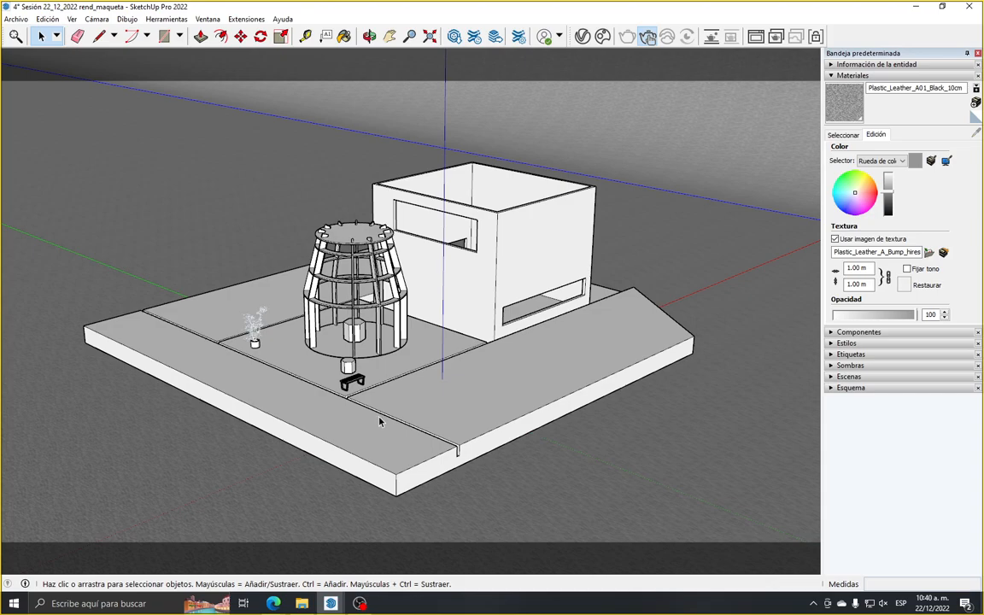
{"action": "left_click", "coordinate": [469, 412]}
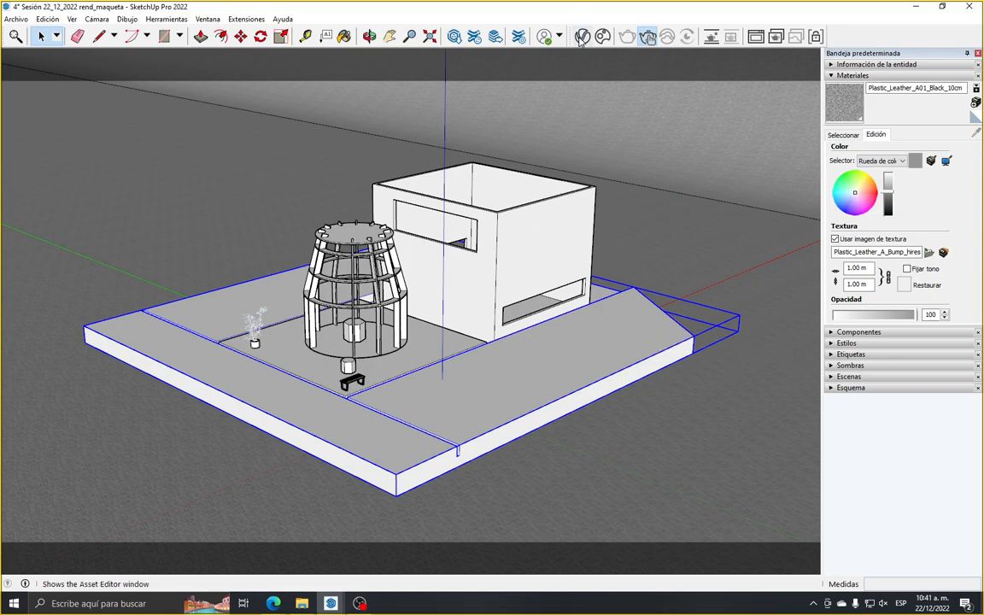
{"action": "left_click", "coordinate": [518, 36]}
Restore the V-Ray Frame Buffer and arrange it beside the Asset Editor, with the material's settings collapsed
{"action": "mouse_move", "coordinate": [331, 604]}
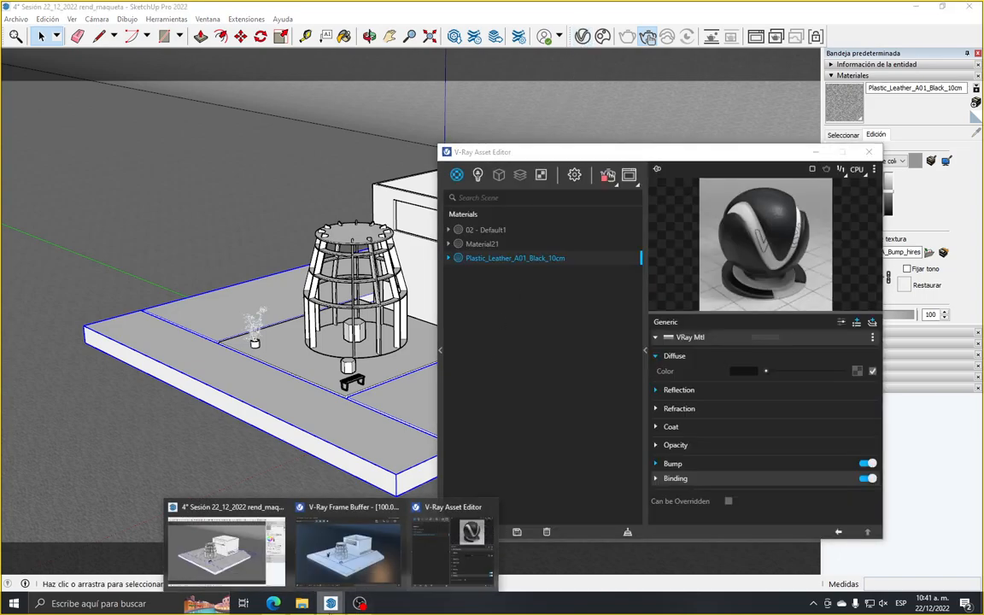
{"action": "left_click", "coordinate": [346, 542]}
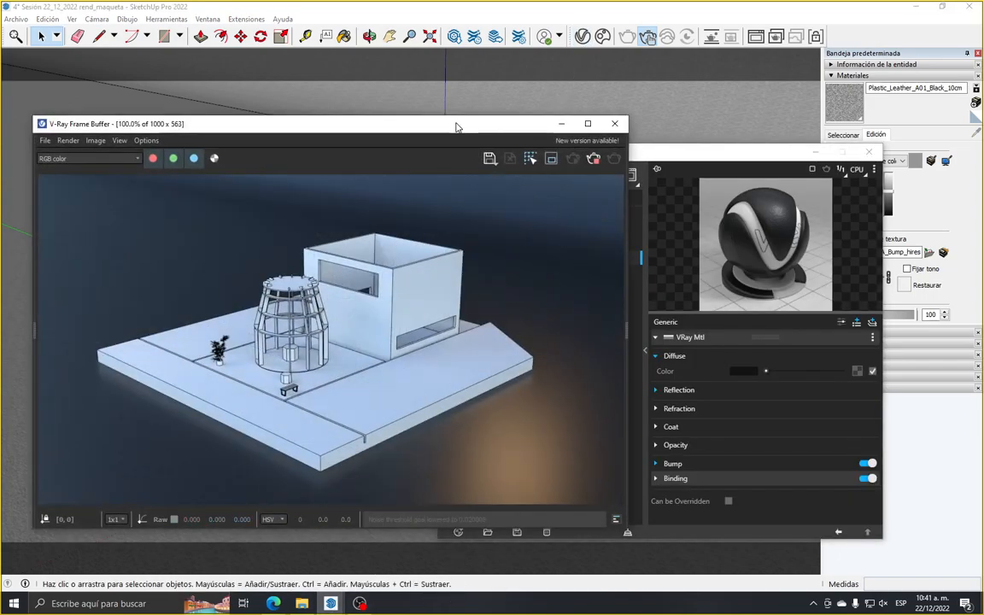
{"action": "left_click_drag", "start_coordinate": [457, 125], "coordinate": [422, 139]}
{"action": "left_click", "coordinate": [668, 156]}
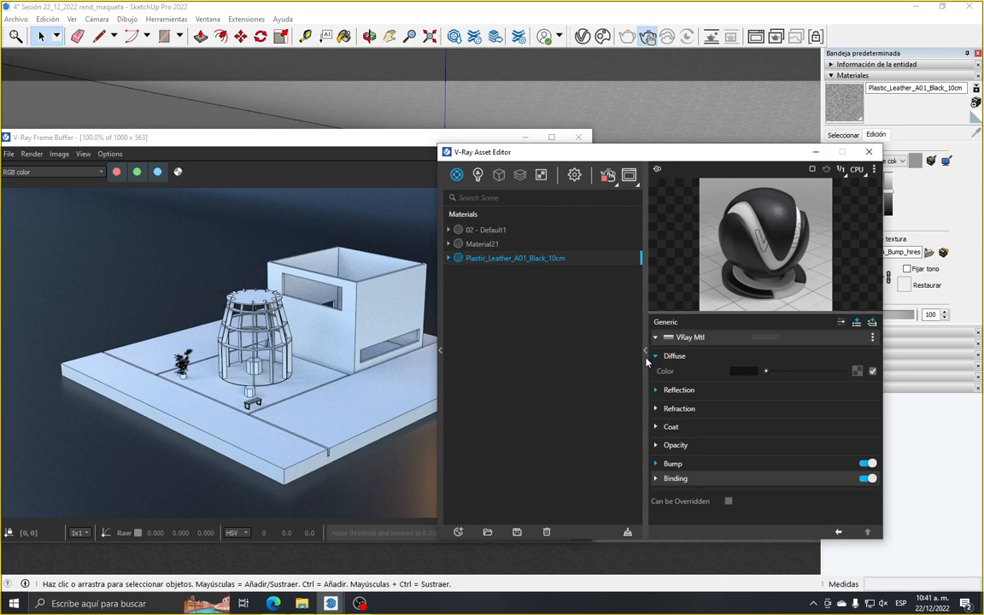
{"action": "left_click", "coordinate": [644, 350]}
{"action": "left_click_drag", "start_coordinate": [502, 154], "coordinate": [816, 128]}
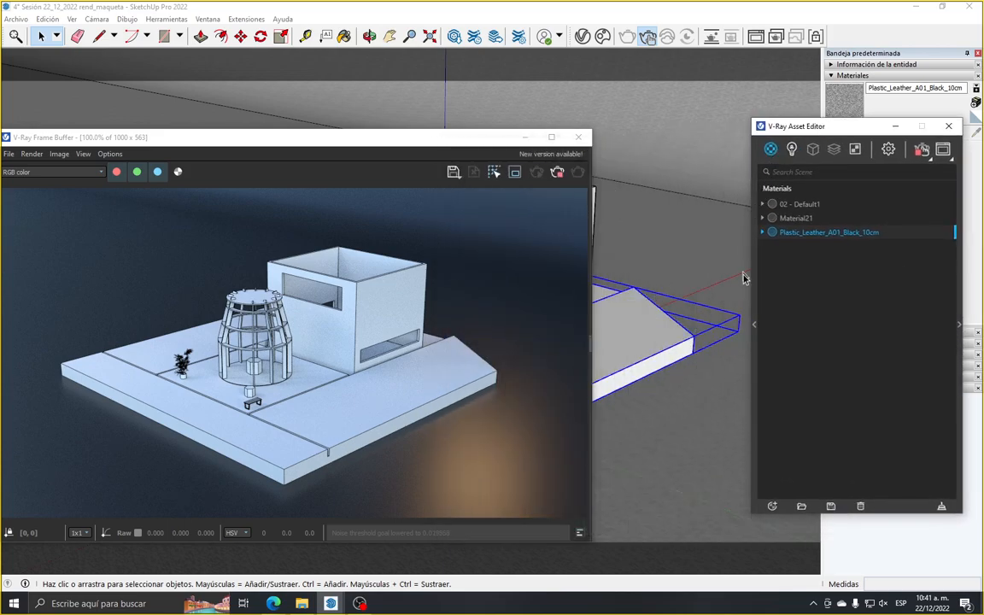
Expand the V-Ray material library, reposition the Asset Editor and show the Wood & Laminate category
{"action": "left_click", "coordinate": [755, 325]}
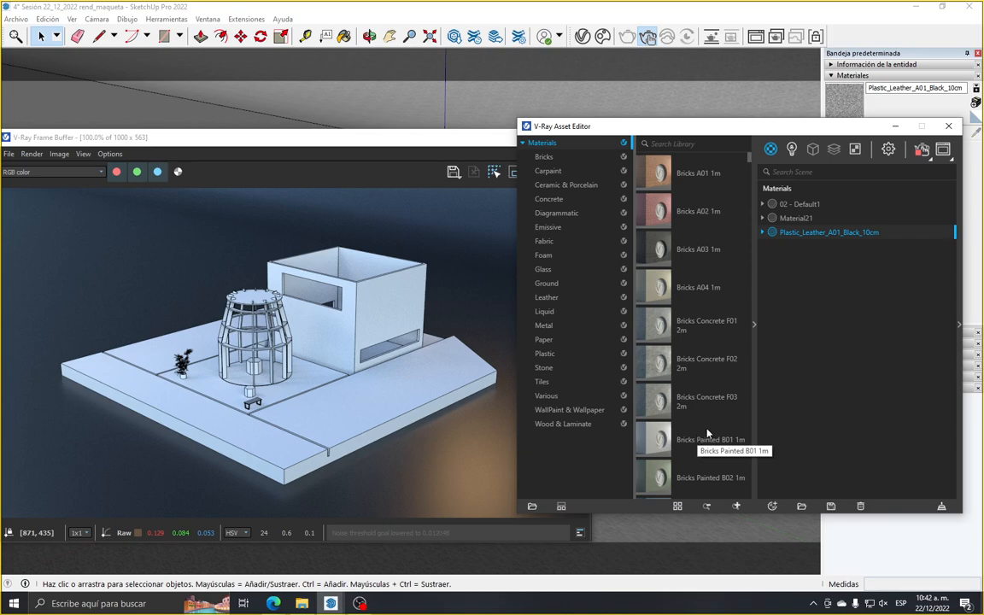
{"action": "left_click_drag", "start_coordinate": [712, 134], "coordinate": [672, 135]}
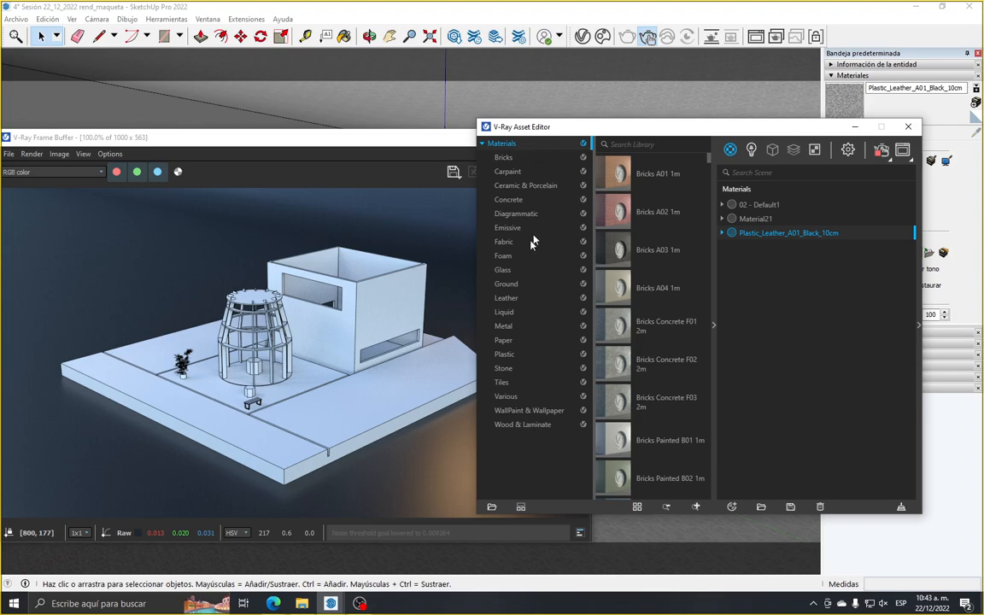
{"action": "left_click", "coordinate": [521, 425]}
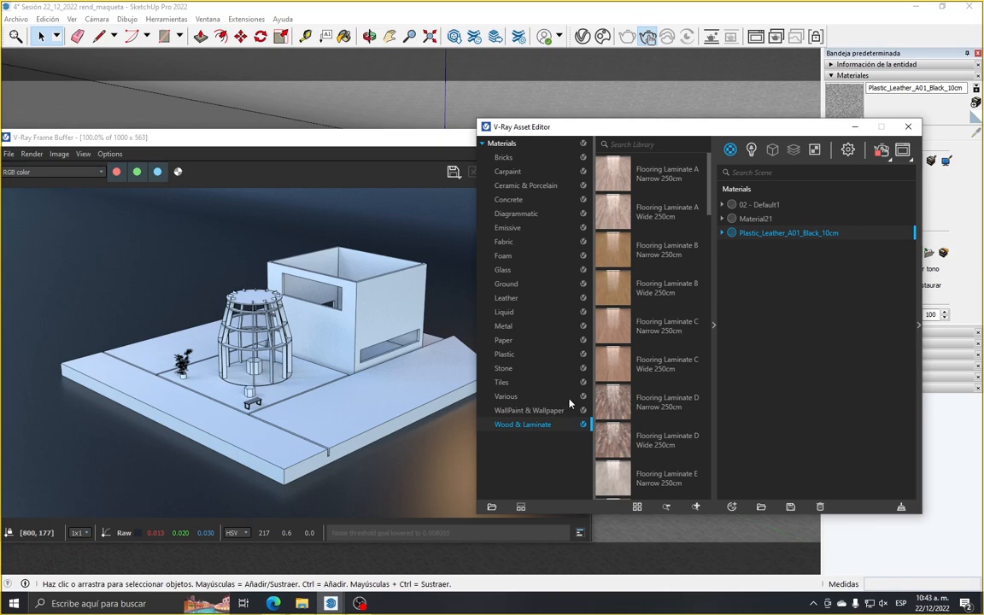
Look through the flooring, laminate, plywood, veneer and wood plank materials for a wood suited to the model's base
{"action": "scroll", "coordinate": [649, 325], "scroll_direction": "down", "scroll_amount": 10}
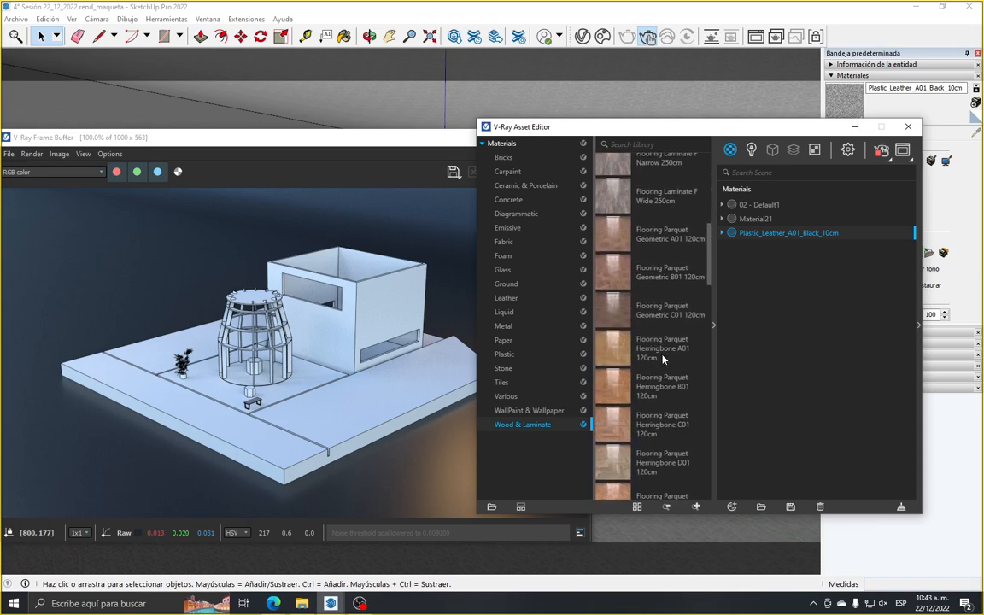
{"action": "scroll", "coordinate": [658, 393], "scroll_direction": "down", "scroll_amount": 5}
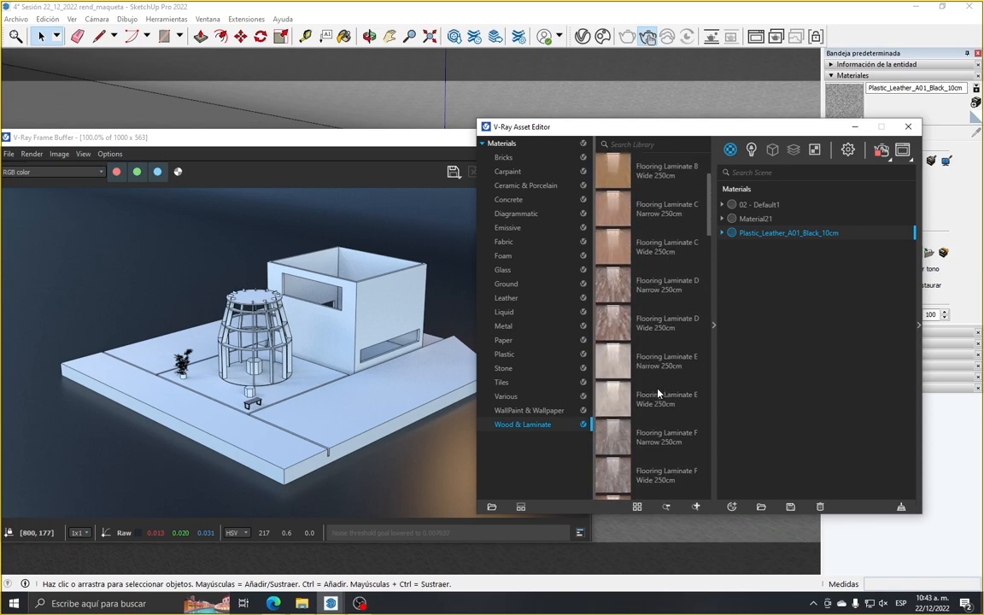
{"action": "scroll", "coordinate": [658, 393], "scroll_direction": "down", "scroll_amount": 2}
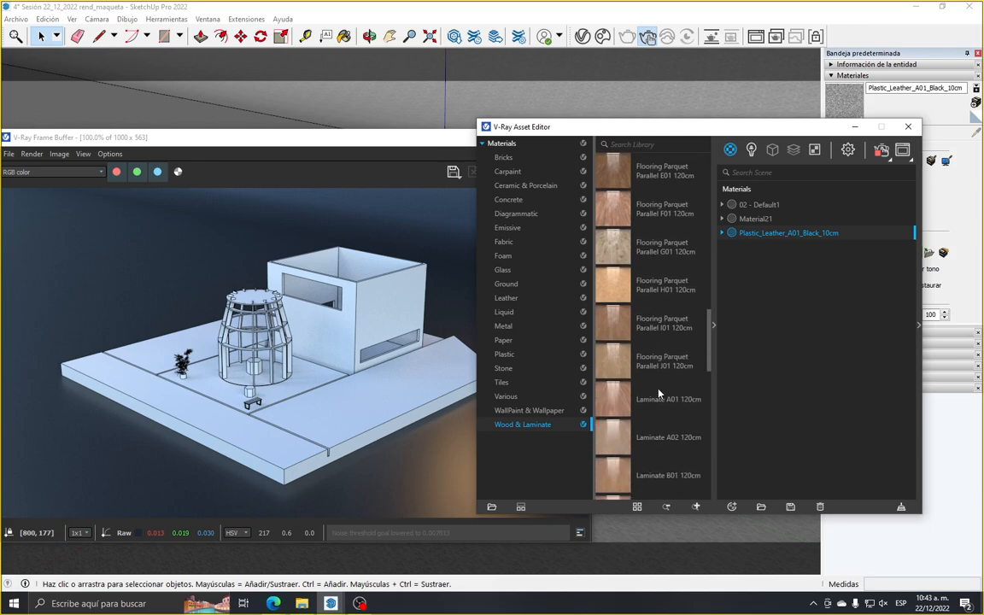
{"action": "scroll", "coordinate": [646, 427], "scroll_direction": "up", "scroll_amount": 10}
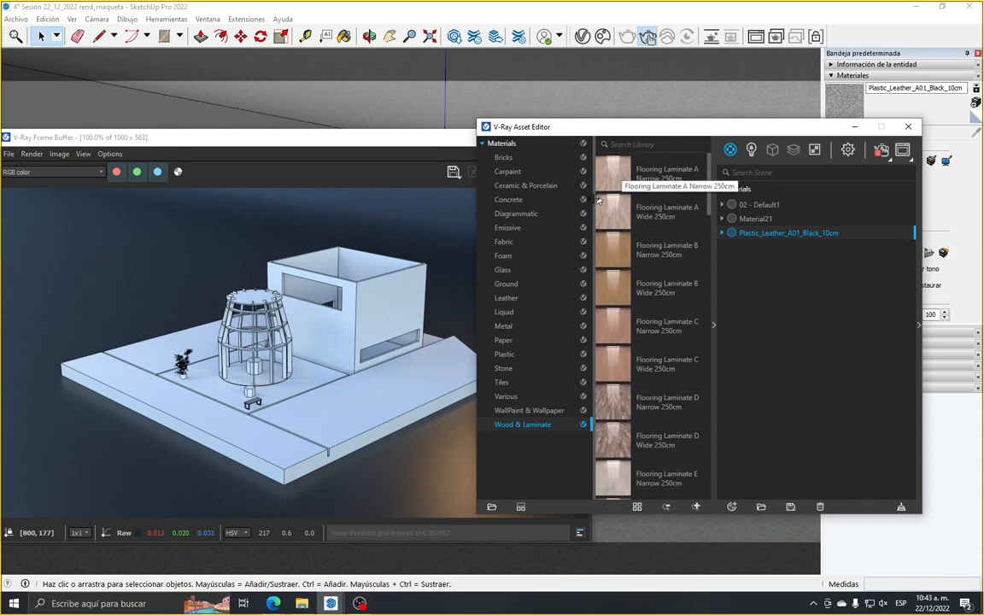
{"action": "left_click_drag", "start_coordinate": [591, 240], "coordinate": [550, 240]}
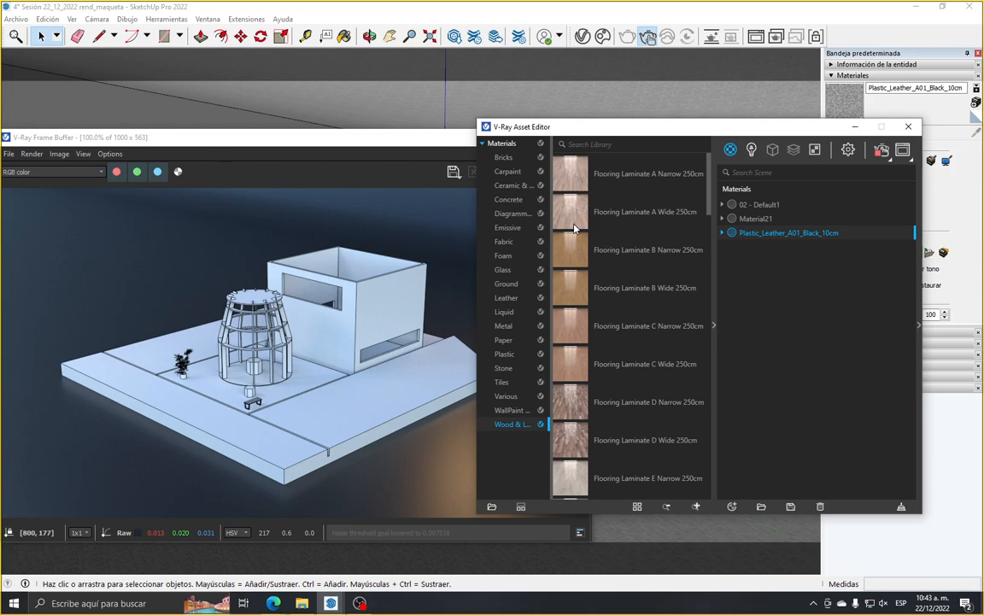
{"action": "left_click_drag", "start_coordinate": [551, 216], "coordinate": [587, 222]}
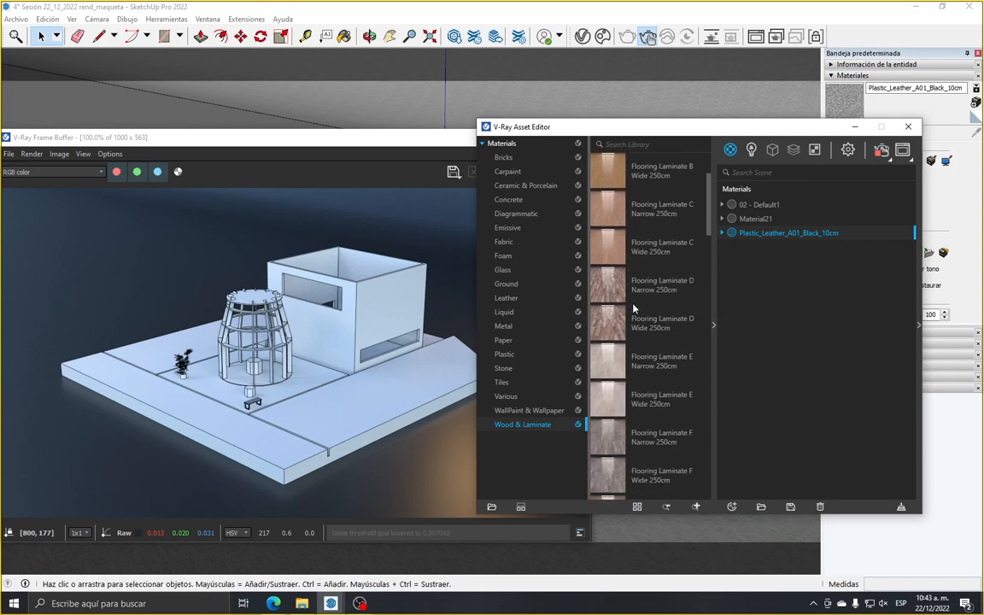
{"action": "scroll", "coordinate": [633, 307], "scroll_direction": "down", "scroll_amount": 3}
{"action": "scroll", "coordinate": [637, 364], "scroll_direction": "down", "scroll_amount": 3}
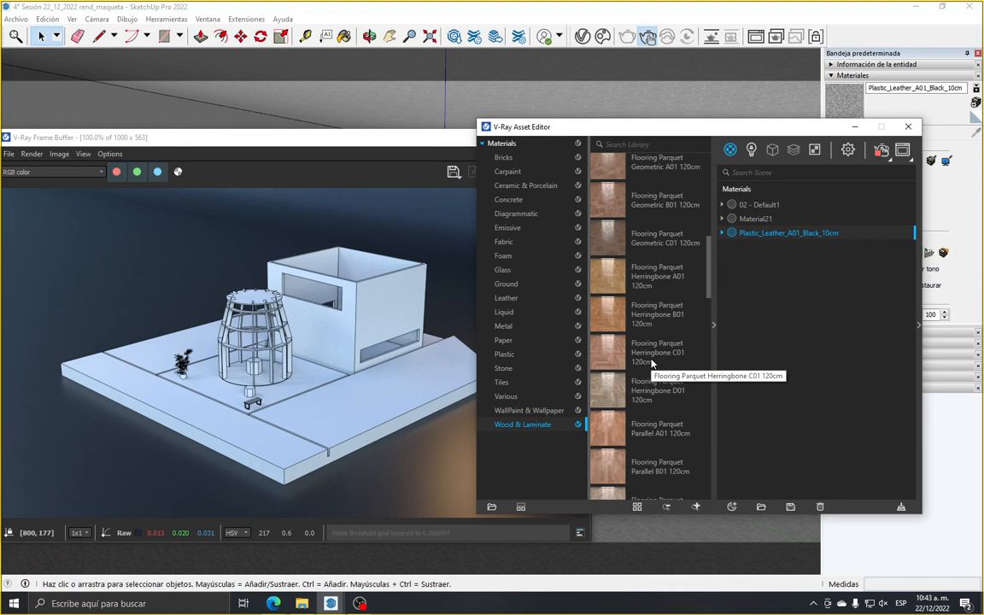
{"action": "scroll", "coordinate": [637, 418], "scroll_direction": "down", "scroll_amount": 3}
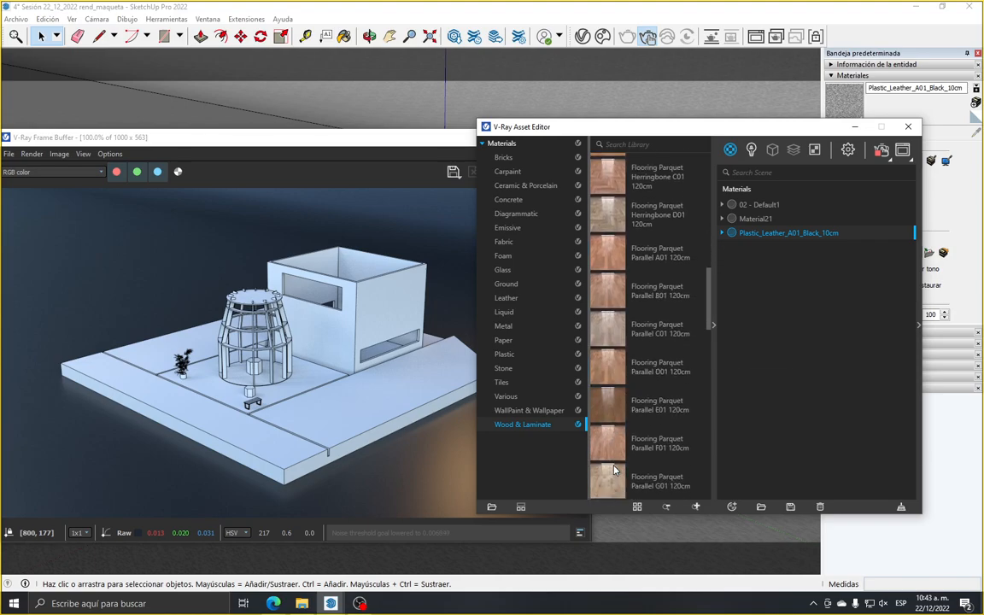
{"action": "scroll", "coordinate": [615, 470], "scroll_direction": "down", "scroll_amount": 3}
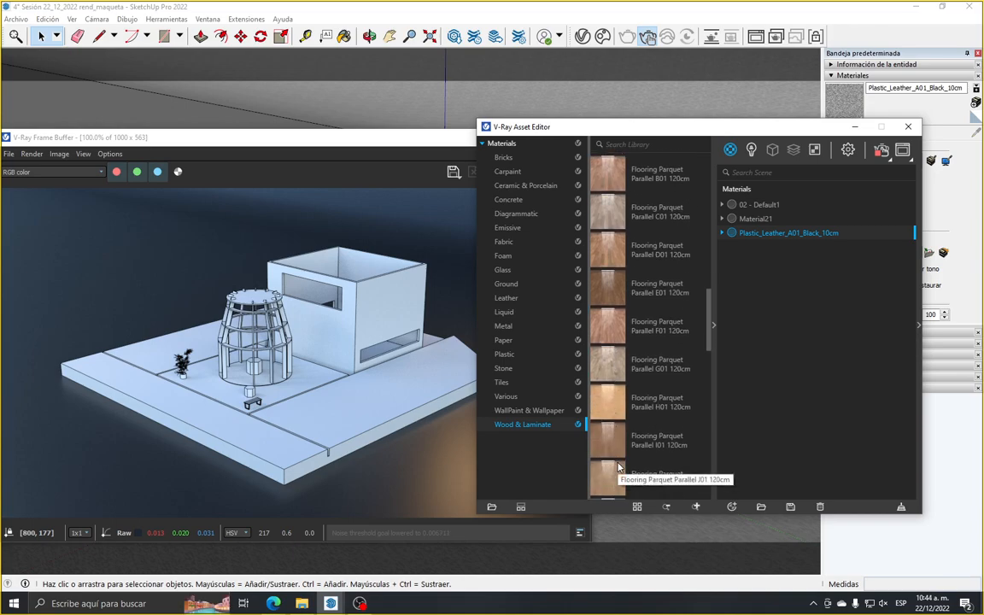
{"action": "scroll", "coordinate": [619, 466], "scroll_direction": "up", "scroll_amount": 1}
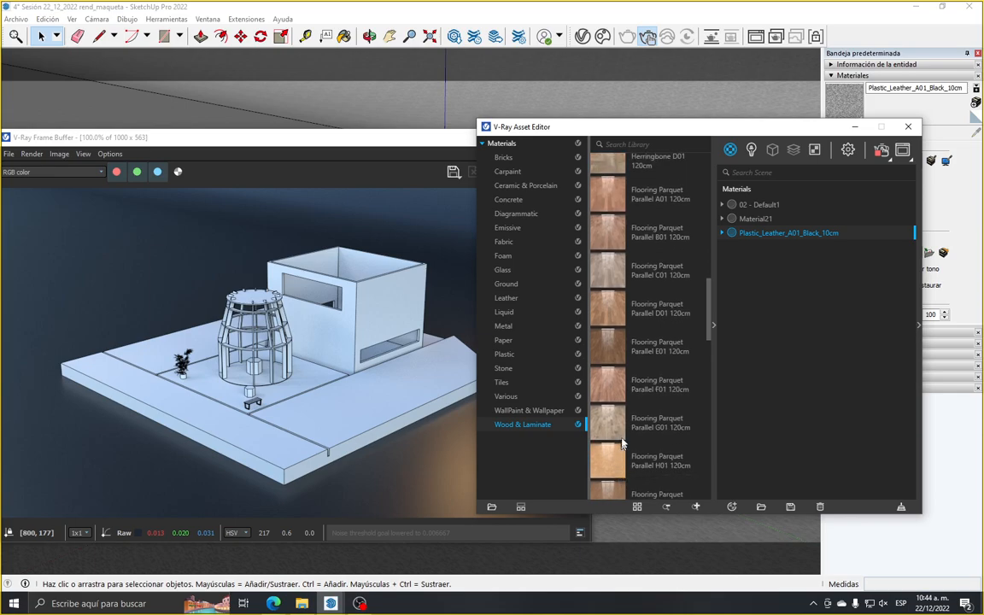
{"action": "scroll", "coordinate": [619, 299], "scroll_direction": "down", "scroll_amount": 2}
{"action": "scroll", "coordinate": [611, 384], "scroll_direction": "down", "scroll_amount": 3}
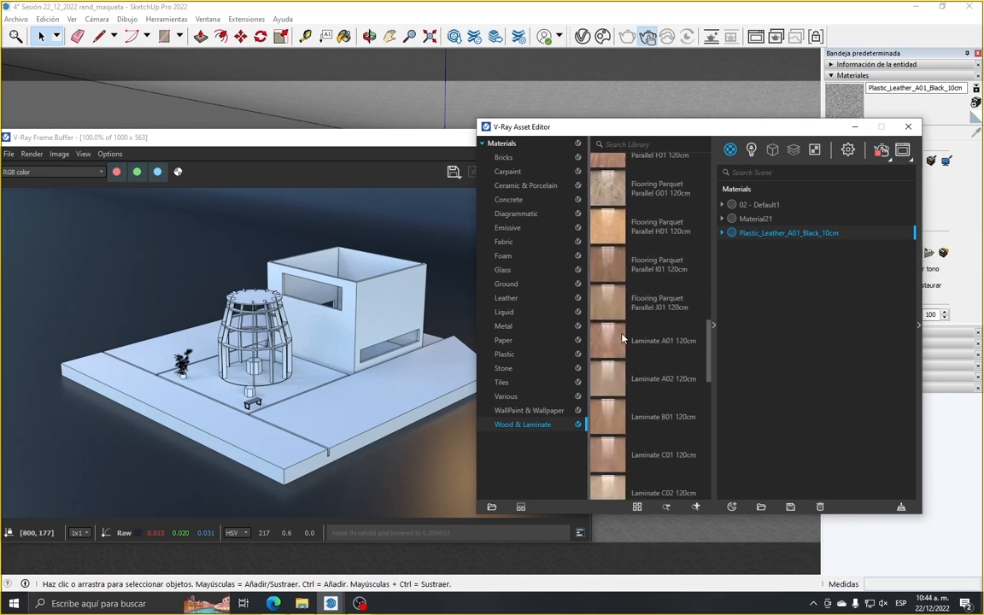
{"action": "scroll", "coordinate": [608, 469], "scroll_direction": "down", "scroll_amount": 2}
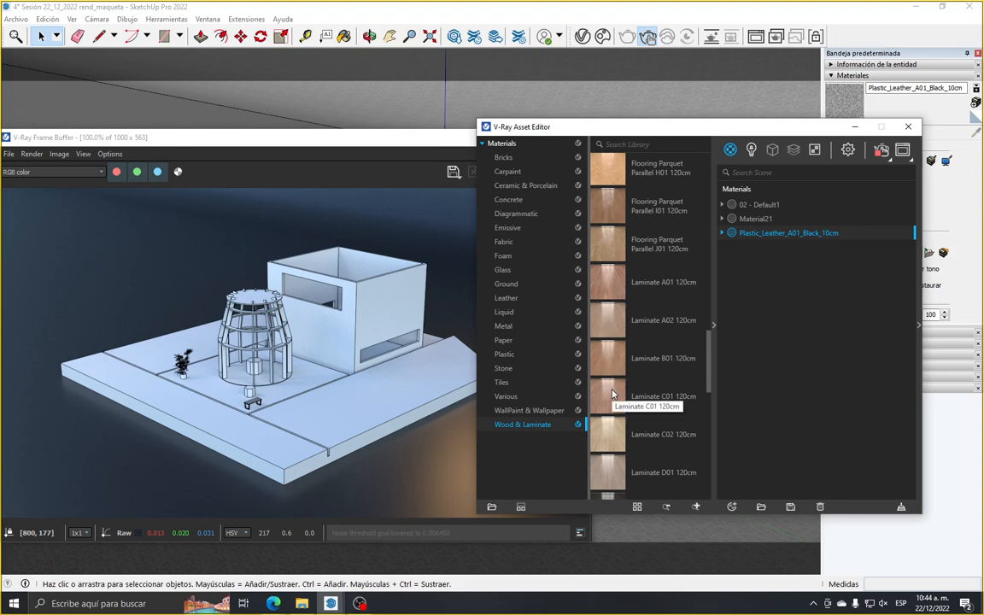
{"action": "scroll", "coordinate": [613, 394], "scroll_direction": "down", "scroll_amount": 12}
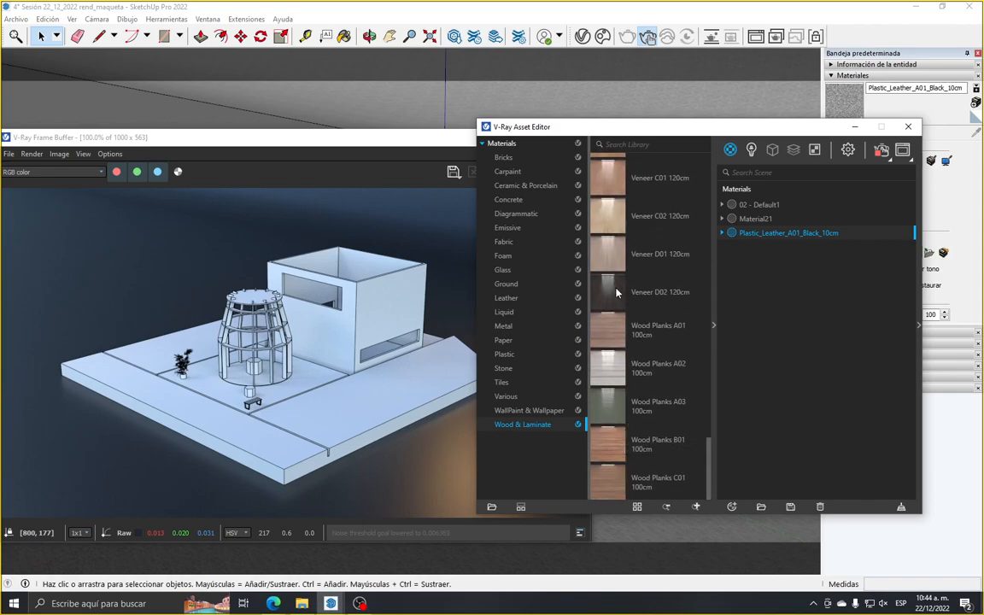
{"action": "scroll", "coordinate": [608, 359], "scroll_direction": "up", "scroll_amount": 3}
{"action": "scroll", "coordinate": [607, 406], "scroll_direction": "up", "scroll_amount": 8}
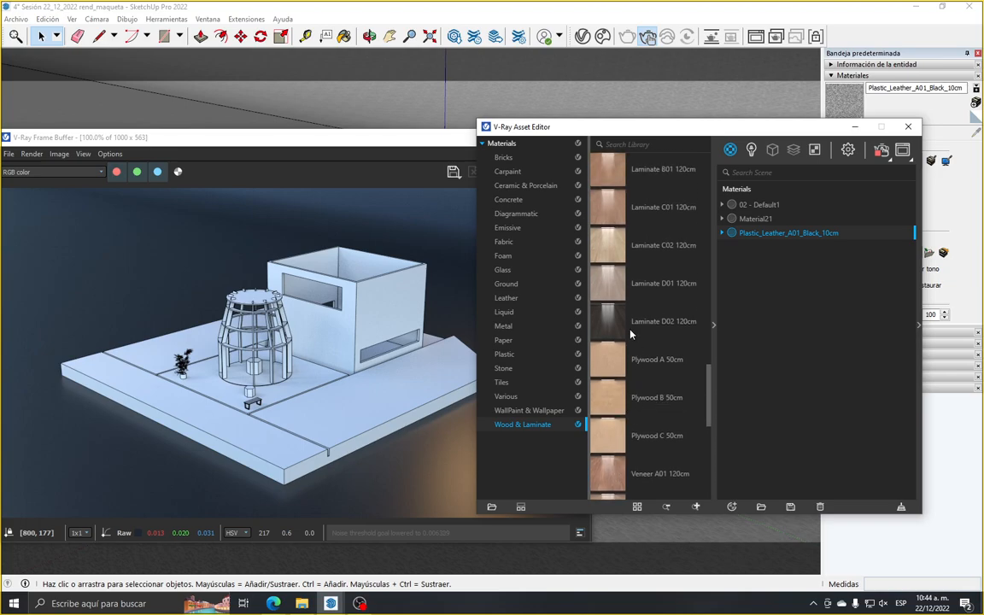
{"action": "scroll", "coordinate": [632, 338], "scroll_direction": "up", "scroll_amount": 2}
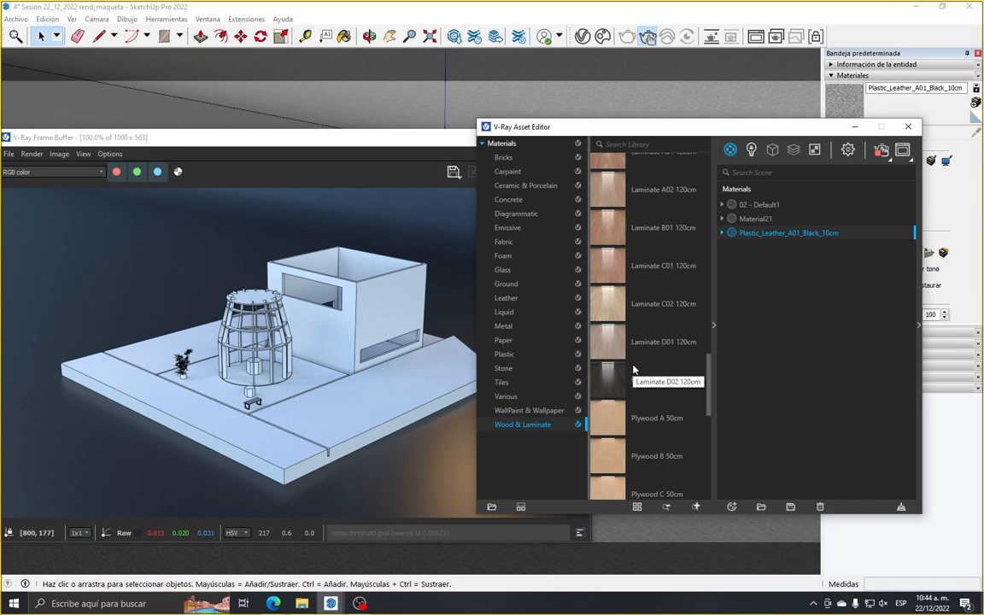
{"action": "scroll", "coordinate": [633, 370], "scroll_direction": "up", "scroll_amount": 3}
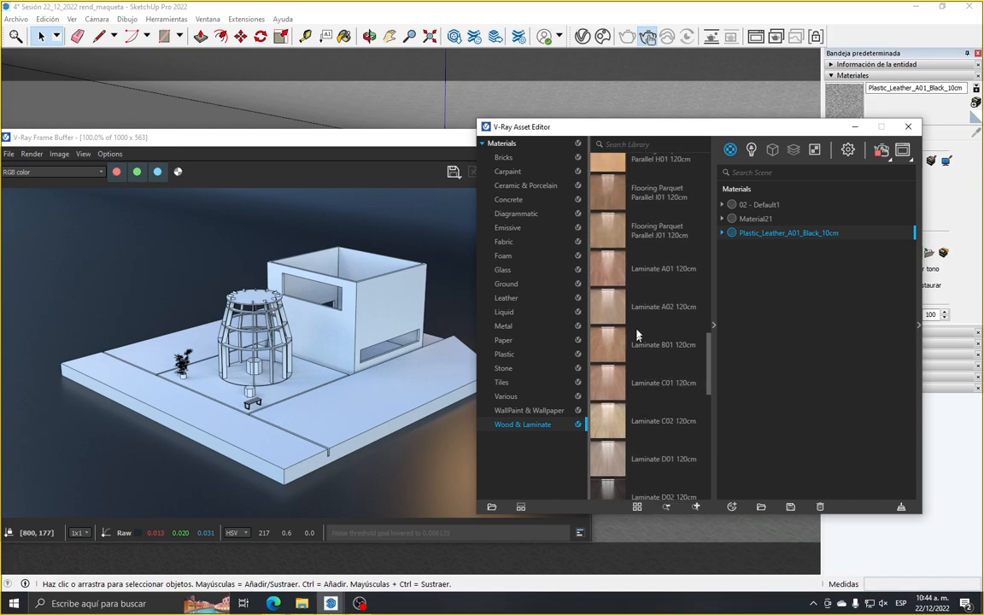
Apply the library material Laminate A01 120cm to the model's base group
{"action": "left_click", "coordinate": [619, 273]}
{"action": "mouse_move", "coordinate": [451, 139]}
{"action": "left_mouse_down"}
{"action": "mouse_move", "coordinate": [439, 200]}
{"action": "mouse_move", "coordinate": [453, 426]}
{"action": "left_mouse_up"}
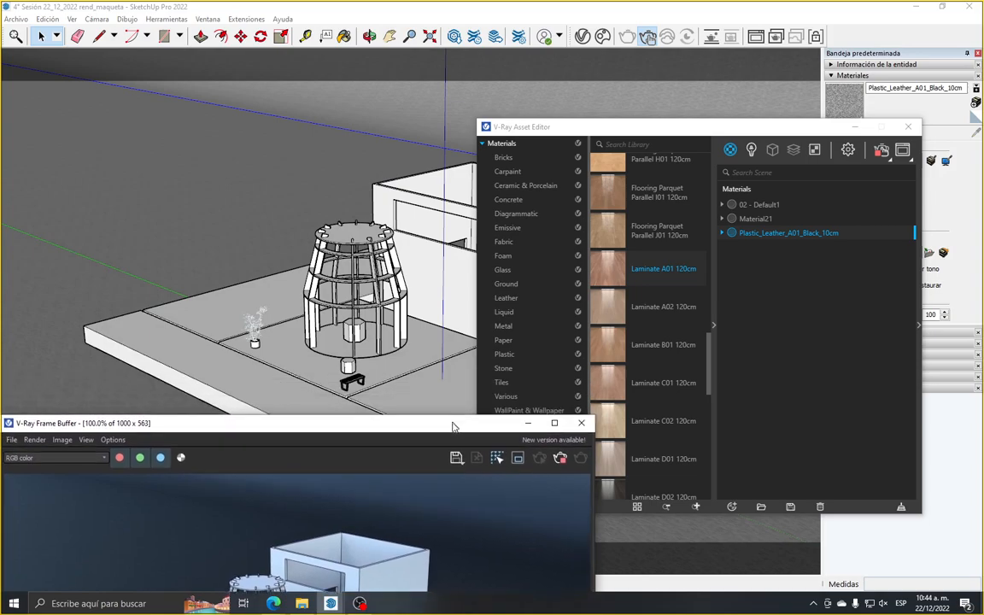
{"action": "left_click", "coordinate": [142, 312]}
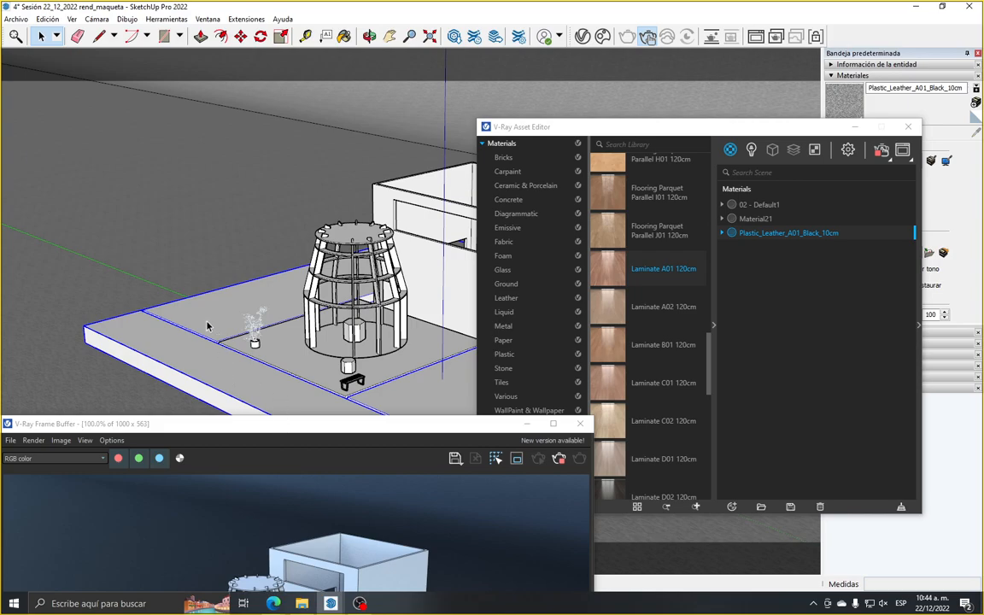
{"action": "left_click_drag", "start_coordinate": [231, 427], "coordinate": [225, 133]}
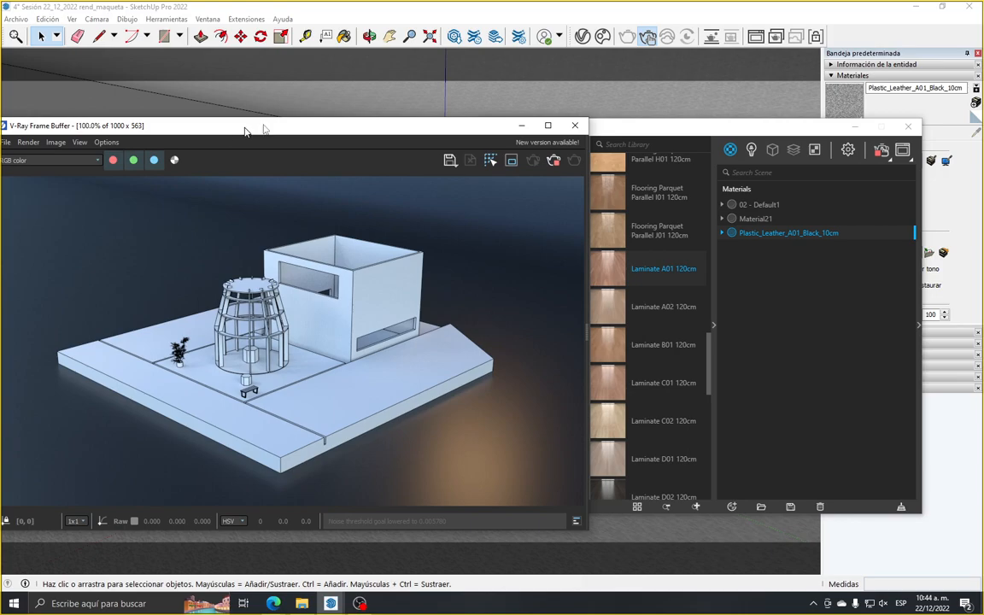
{"action": "left_click", "coordinate": [623, 125]}
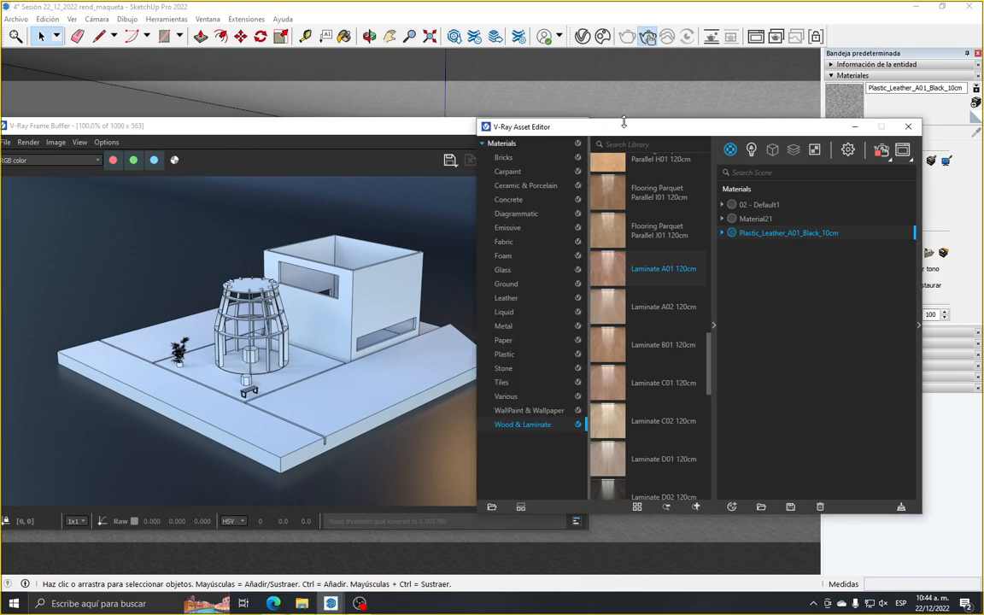
{"action": "right_click", "coordinate": [639, 274]}
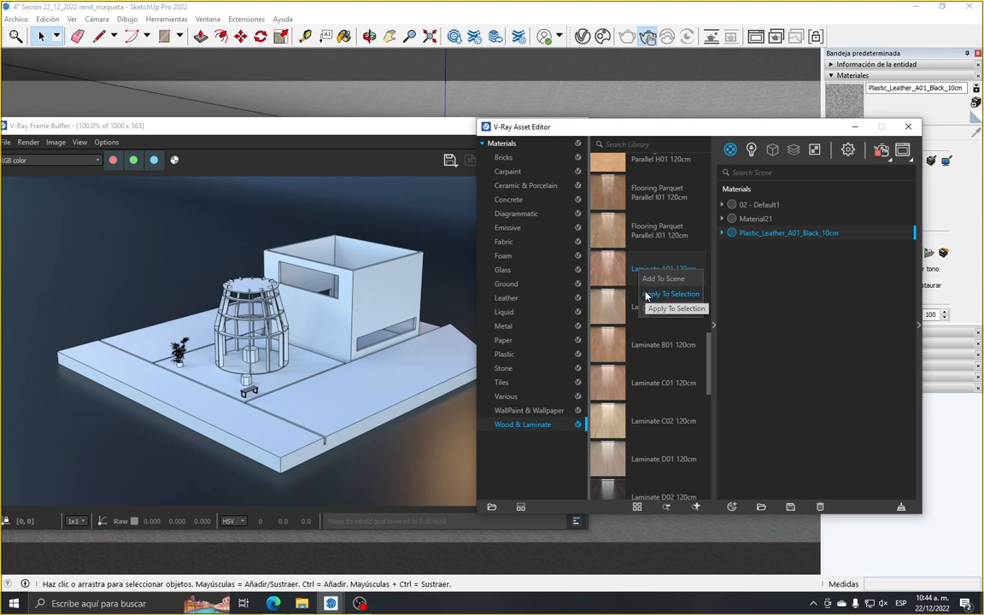
{"action": "left_click", "coordinate": [646, 294]}
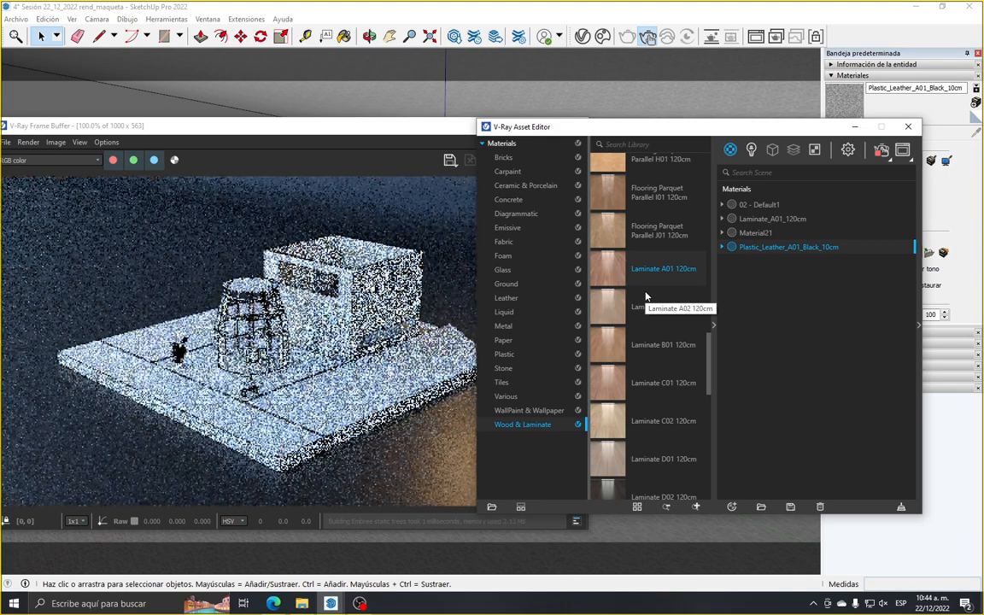
Collapse the material library and turn off Material Override in the V-Ray render settings
{"action": "left_click_drag", "start_coordinate": [604, 124], "coordinate": [706, 396]}
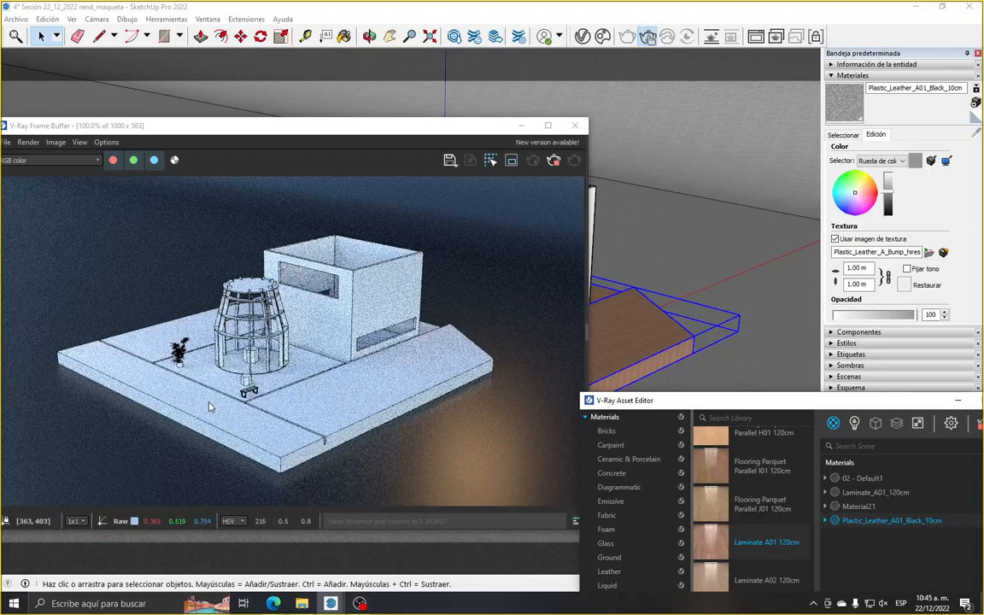
{"action": "left_click_drag", "start_coordinate": [704, 407], "coordinate": [515, 153]}
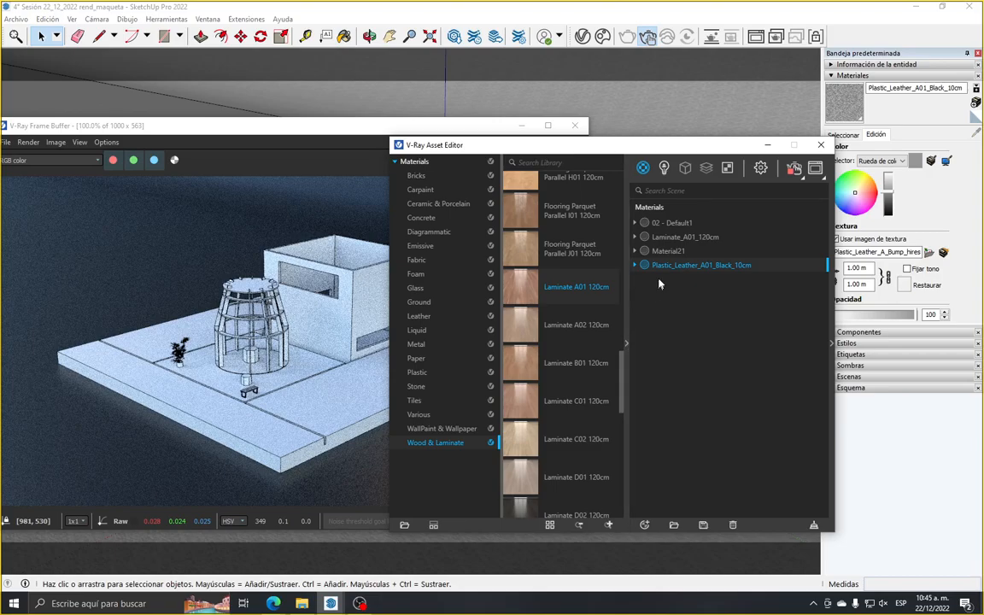
{"action": "left_click", "coordinate": [629, 346]}
{"action": "left_click_drag", "start_coordinate": [640, 142], "coordinate": [637, 137]}
{"action": "left_click", "coordinate": [689, 154]}
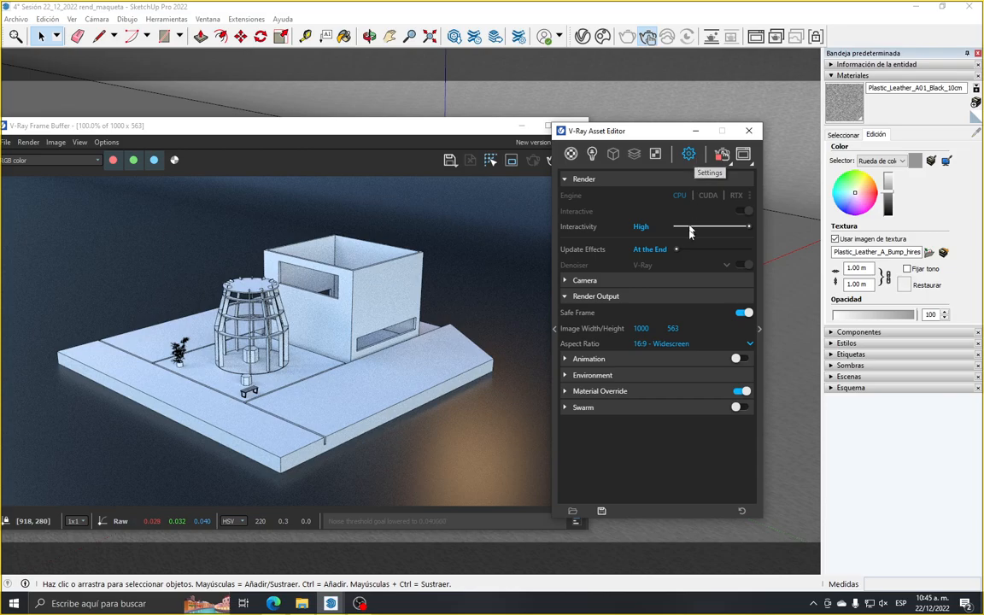
{"action": "left_click", "coordinate": [742, 391]}
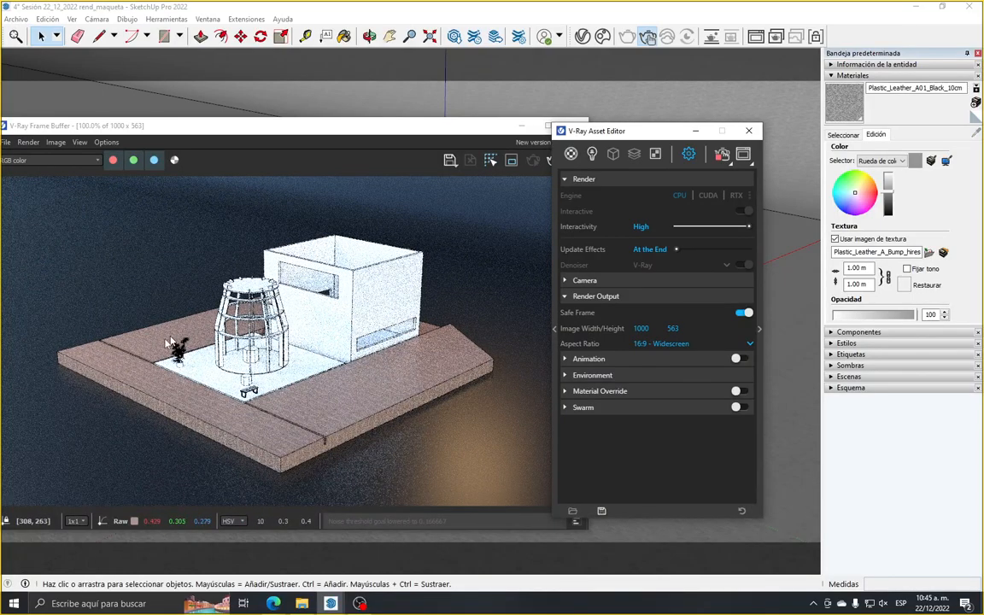
Frame the base's front corner more closely in the SketchUp viewport and arrange the frame buffer beside the Asset Editor
{"action": "scroll", "coordinate": [233, 402], "scroll_direction": "up", "scroll_amount": 1}
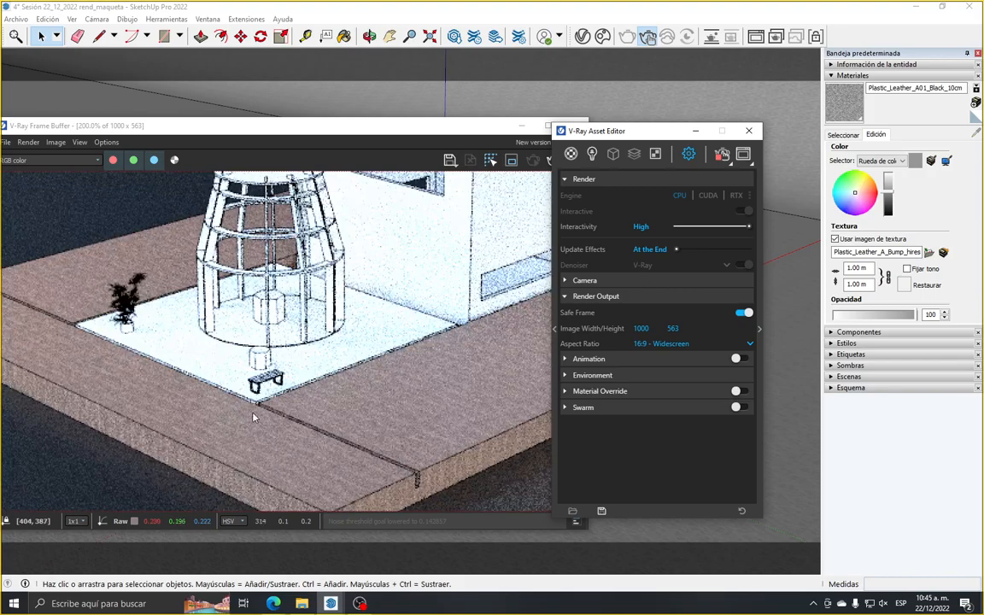
{"action": "scroll", "coordinate": [234, 422], "scroll_direction": "down", "scroll_amount": 1}
{"action": "left_click_drag", "start_coordinate": [391, 129], "coordinate": [459, 464]}
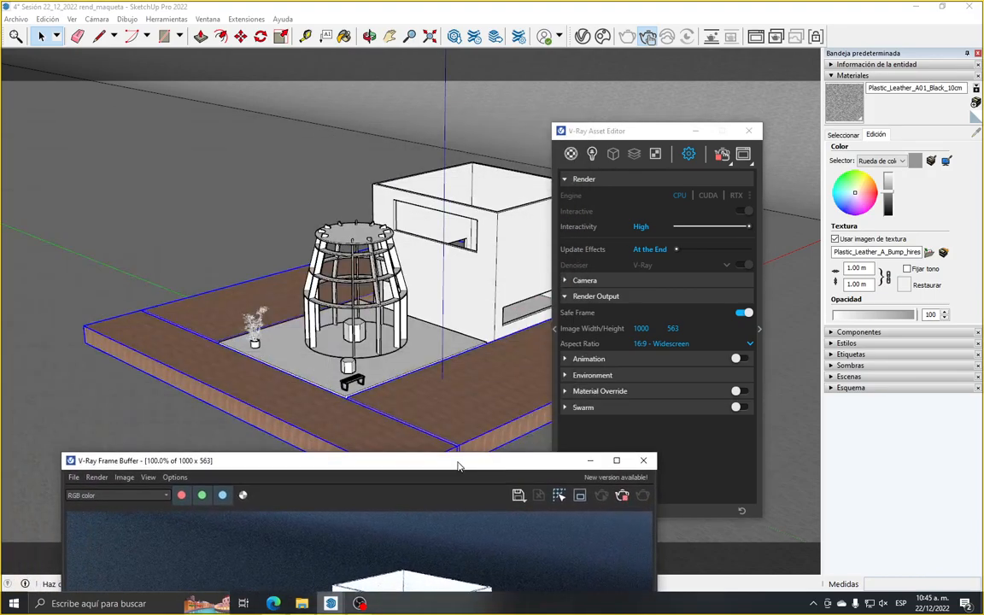
{"action": "scroll", "coordinate": [428, 437], "scroll_direction": "up", "scroll_amount": 4}
{"action": "scroll", "coordinate": [425, 437], "scroll_direction": "up", "scroll_amount": 1}
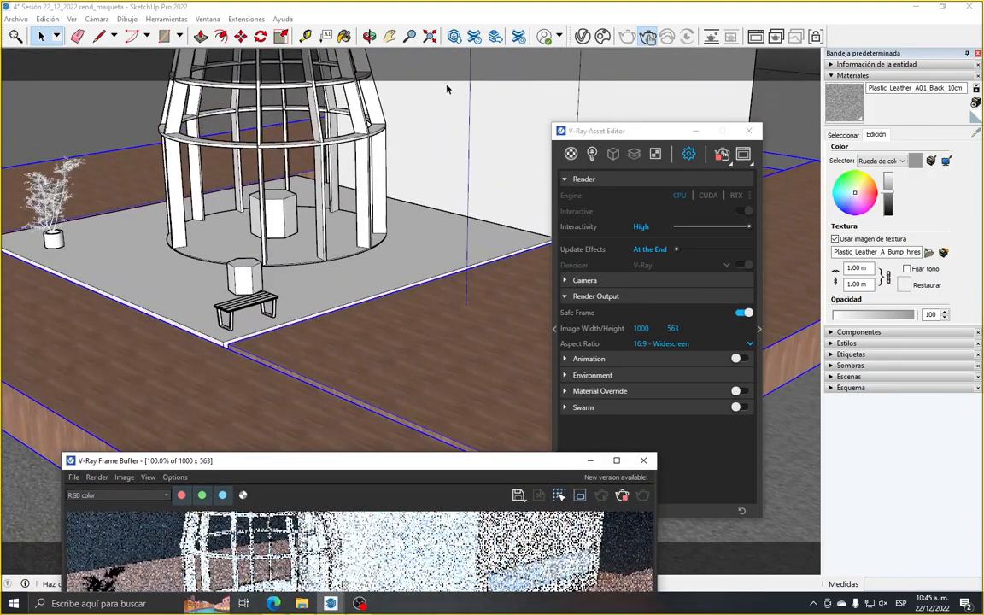
{"action": "left_click", "coordinate": [391, 36]}
{"action": "left_click_drag", "start_coordinate": [363, 313], "coordinate": [393, 285]}
{"action": "mouse_move", "coordinate": [387, 464]}
{"action": "left_mouse_down"}
{"action": "mouse_move", "coordinate": [380, 91]}
{"action": "mouse_move", "coordinate": [342, 91]}
{"action": "left_mouse_up"}
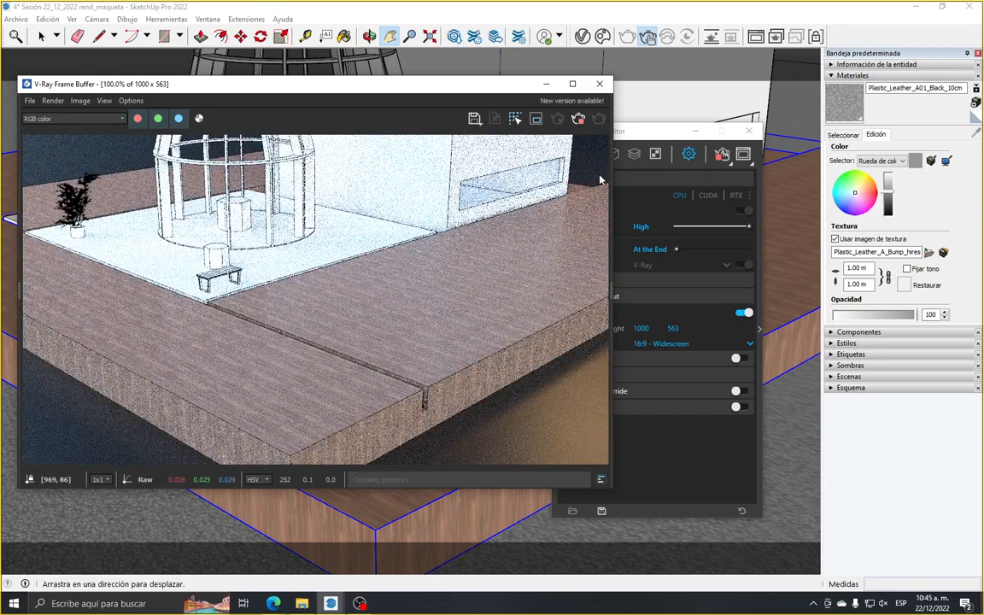
{"action": "left_click", "coordinate": [668, 134]}
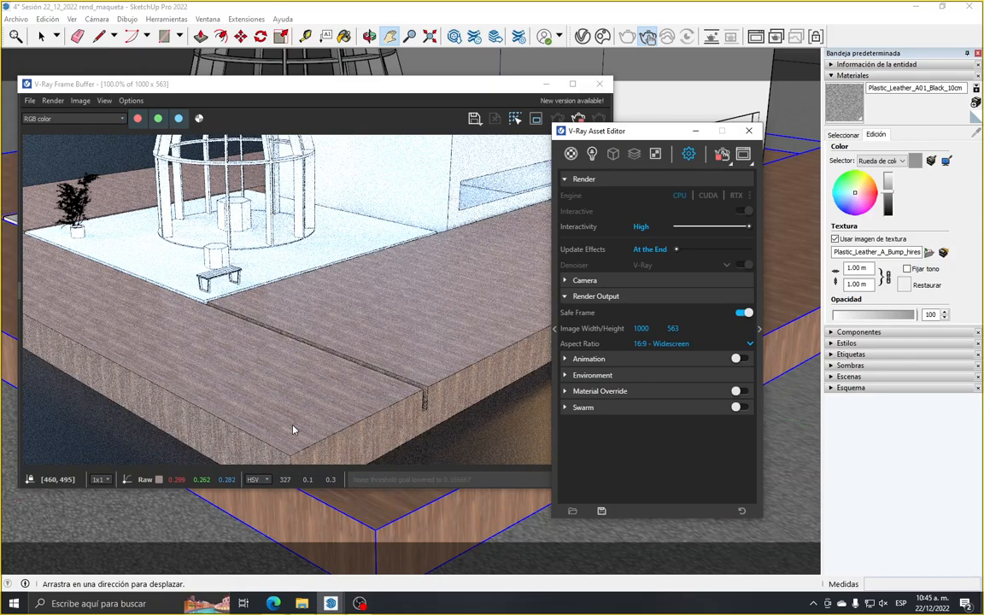
Examine the laminate's grain and scale on the base in the interactive render at different magnifications
{"action": "scroll", "coordinate": [251, 333], "scroll_direction": "down", "scroll_amount": 1}
{"action": "scroll", "coordinate": [254, 347], "scroll_direction": "up", "scroll_amount": 1}
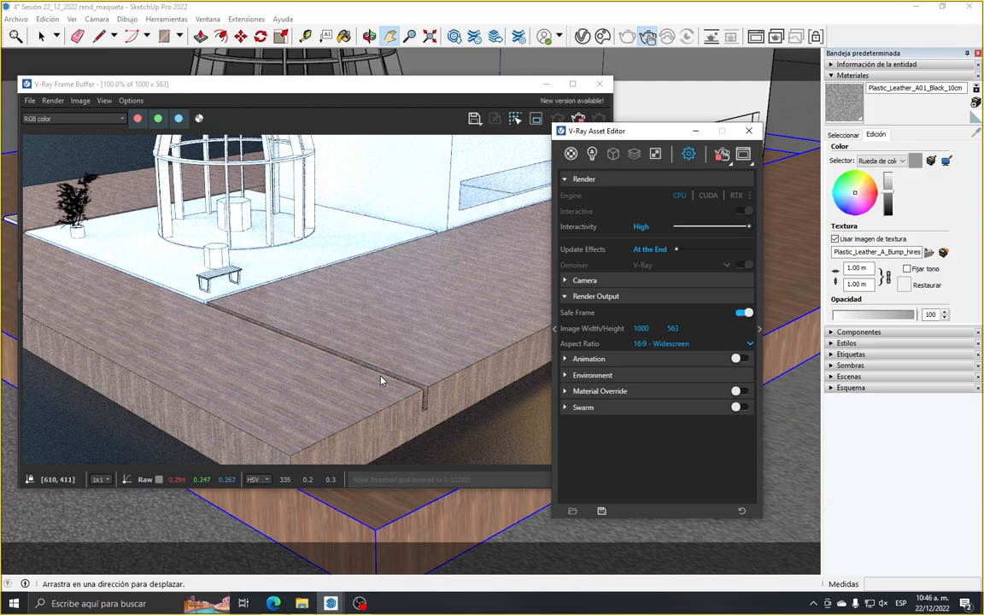
{"action": "scroll", "coordinate": [382, 381], "scroll_direction": "down", "scroll_amount": 2}
{"action": "scroll", "coordinate": [370, 352], "scroll_direction": "down", "scroll_amount": 1}
{"action": "scroll", "coordinate": [337, 323], "scroll_direction": "up", "scroll_amount": 1}
{"action": "scroll", "coordinate": [337, 323], "scroll_direction": "up", "scroll_amount": 2}
{"action": "scroll", "coordinate": [442, 322], "scroll_direction": "down", "scroll_amount": 1}
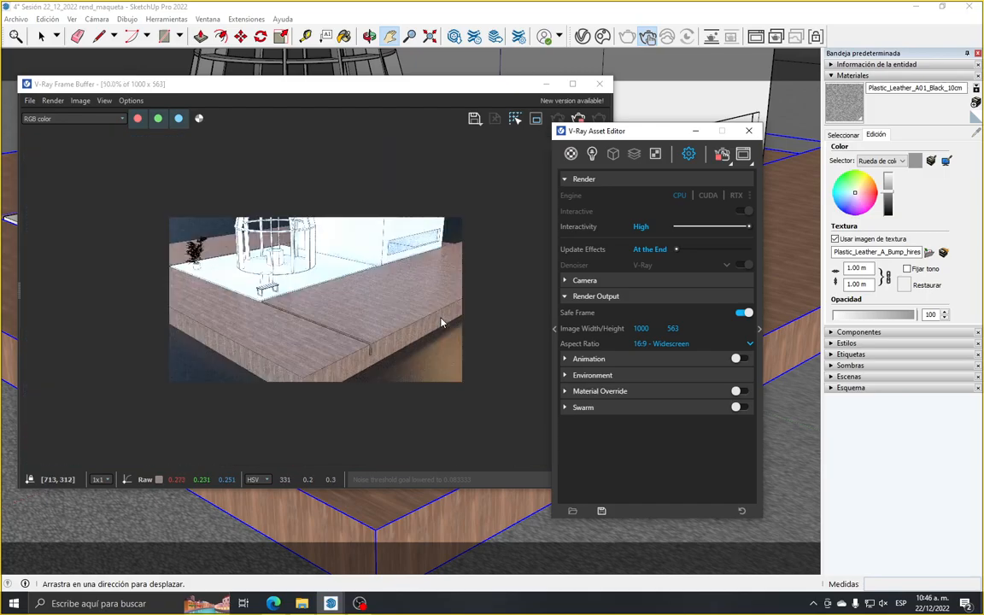
{"action": "scroll", "coordinate": [442, 322], "scroll_direction": "up", "scroll_amount": 1}
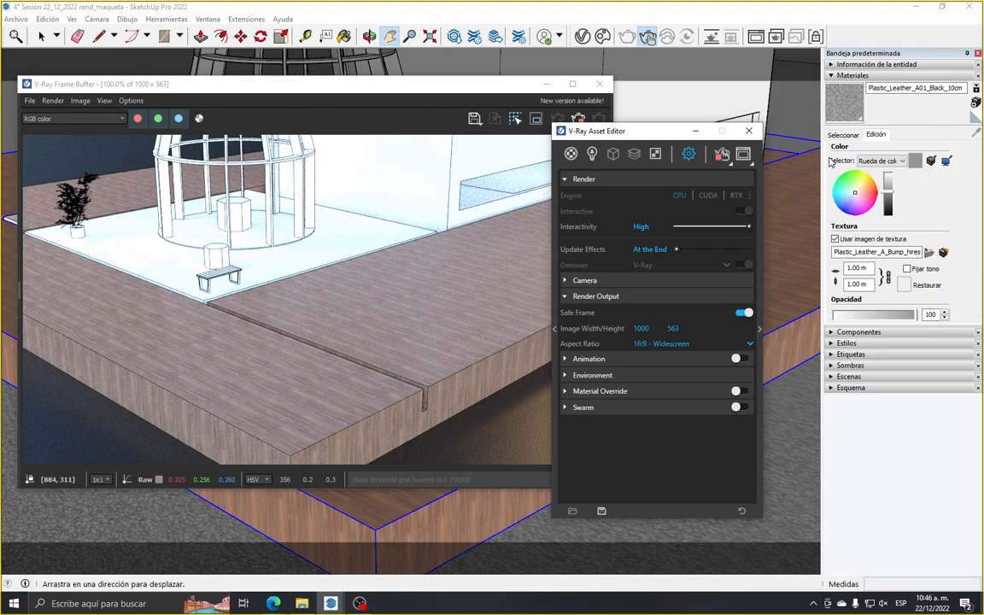
Sample the laminate material from the base in the viewport so it becomes SketchUp's current material
{"action": "left_click", "coordinate": [842, 136]}
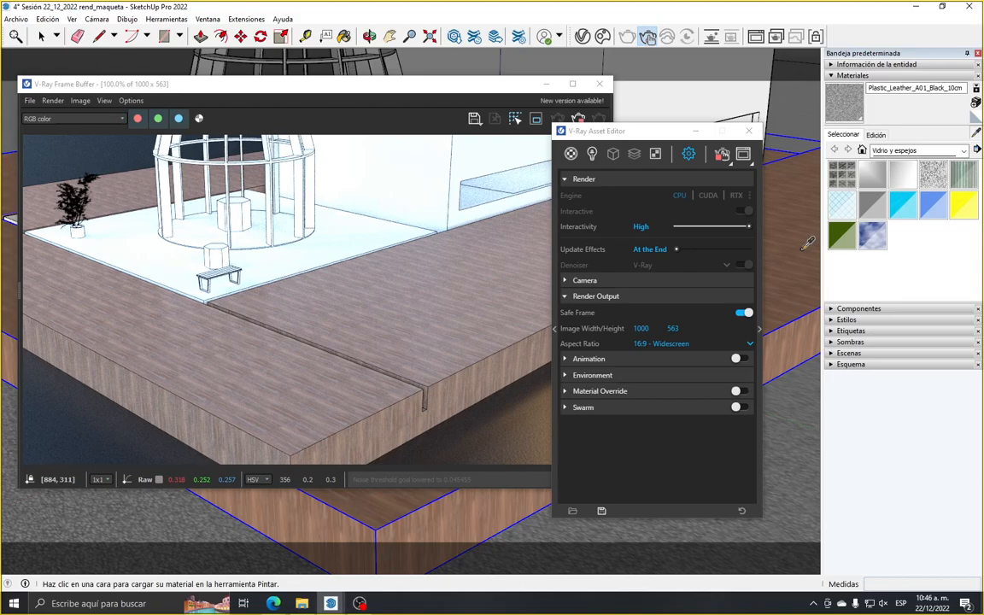
{"action": "left_click", "coordinate": [694, 131]}
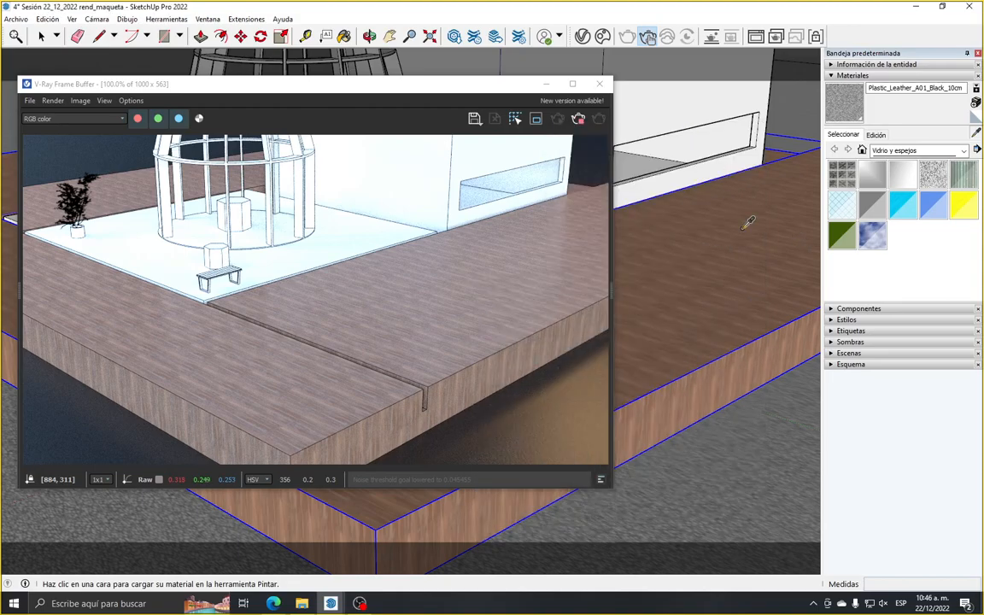
{"action": "left_click", "coordinate": [748, 222], "text": "alt"}
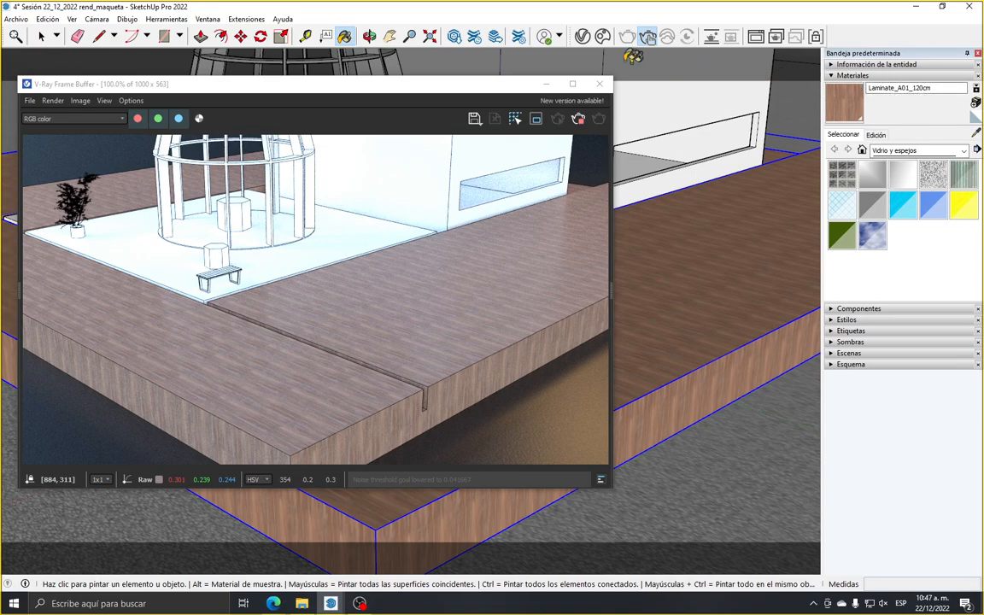
Rename the material Laminate_A01_120cm as Madera in the V-Ray Asset Editor
{"action": "left_click", "coordinate": [583, 38]}
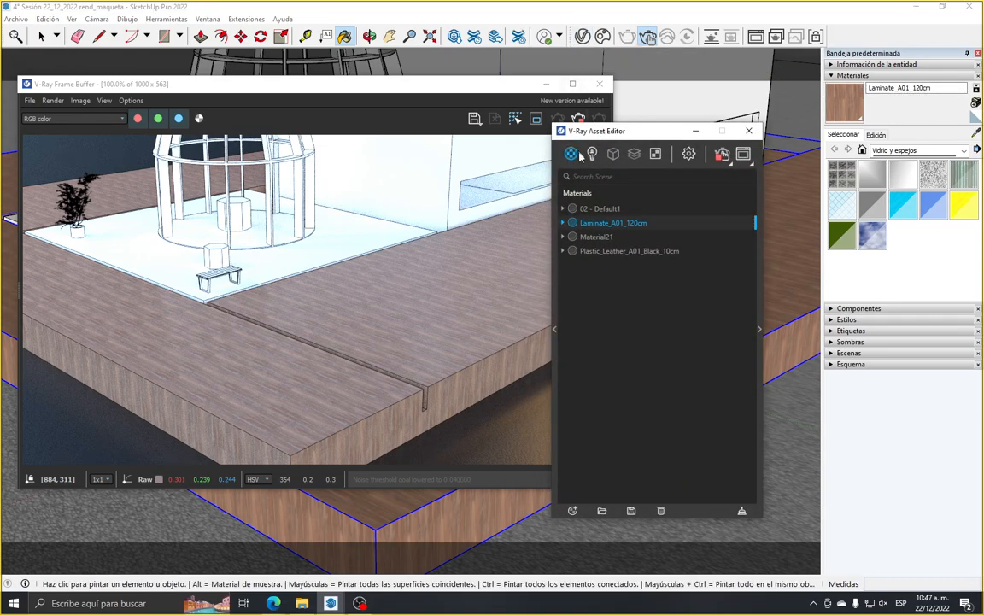
{"action": "right_click", "coordinate": [624, 229]}
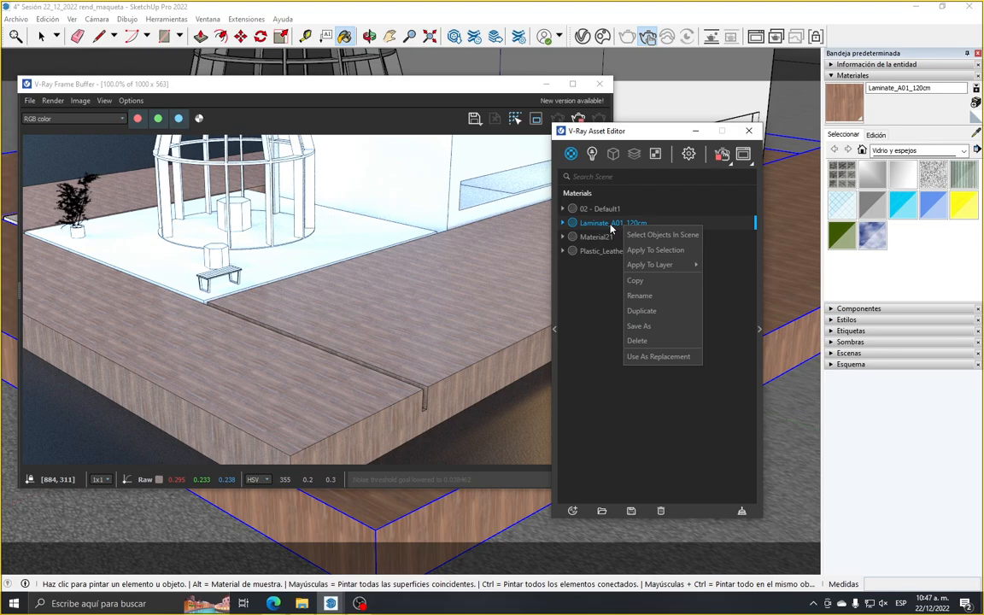
{"action": "left_click", "coordinate": [630, 226]}
{"action": "right_click", "coordinate": [637, 227]}
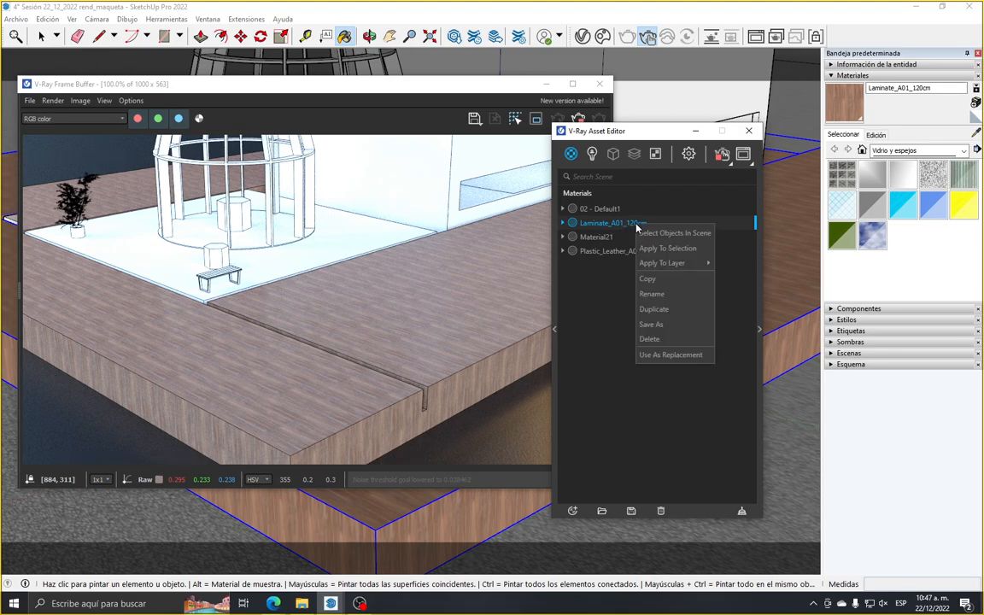
{"action": "left_click", "coordinate": [688, 299]}
{"action": "key", "text": "BackSpace"}
{"action": "key", "text": "BackSpace"}
{"action": "key", "text": "BackSpace"}
{"action": "key", "text": "BackSpace"}
{"action": "key", "text": "BackSpace"}
{"action": "key", "text": "BackSpace"}
{"action": "key", "text": "BackSpace"}
{"action": "key", "text": "BackSpace"}
{"action": "key", "text": "BackSpace"}
{"action": "key", "text": "BackSpace"}
{"action": "key", "text": "BackSpace"}
{"action": "key", "text": "BackSpace"}
{"action": "key", "text": "BackSpace"}
{"action": "key", "text": "BackSpace"}
{"action": "key", "text": "BackSpace"}
{"action": "key", "text": "BackSpace"}
{"action": "key", "text": "BackSpace"}
{"action": "key", "text": "BackSpace"}
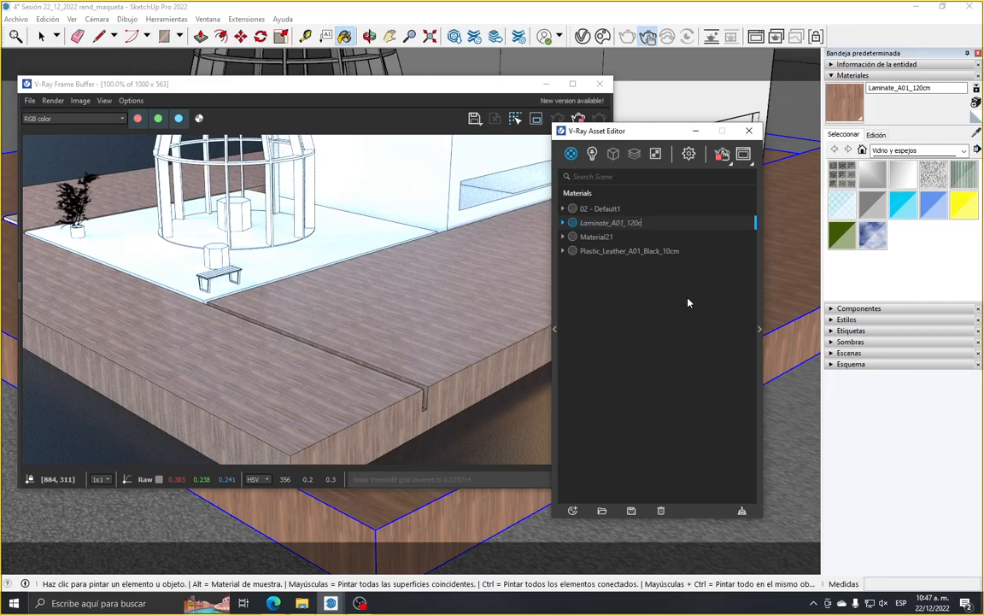
{"action": "type", "text": "Madera"}
{"action": "key", "text": "Return"}
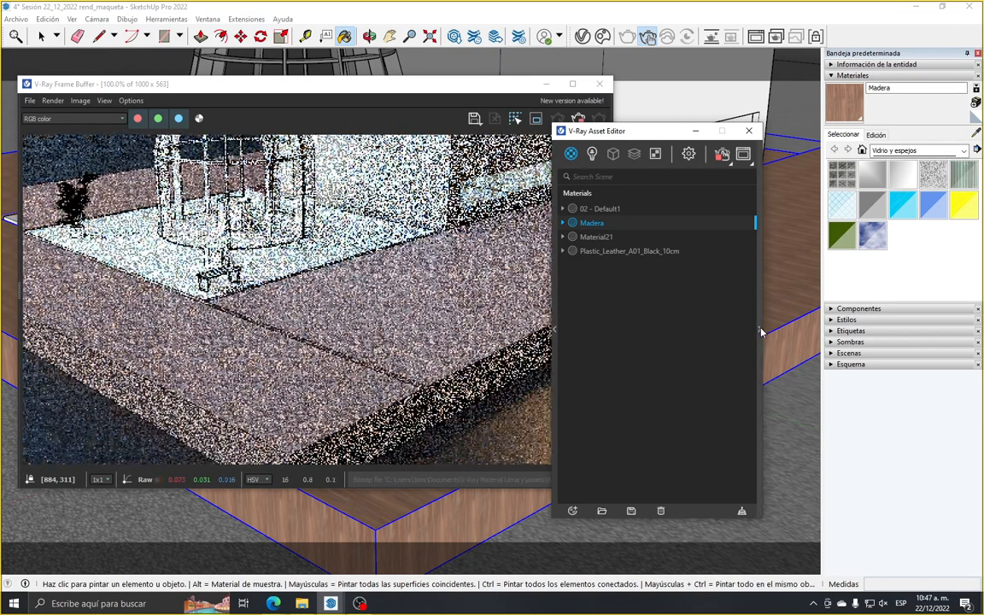
Expand Madera's V-Ray properties, move the Asset Editor clear of the SketchUp materials tray, and show the material's SketchUp editing options
{"action": "left_click", "coordinate": [759, 329]}
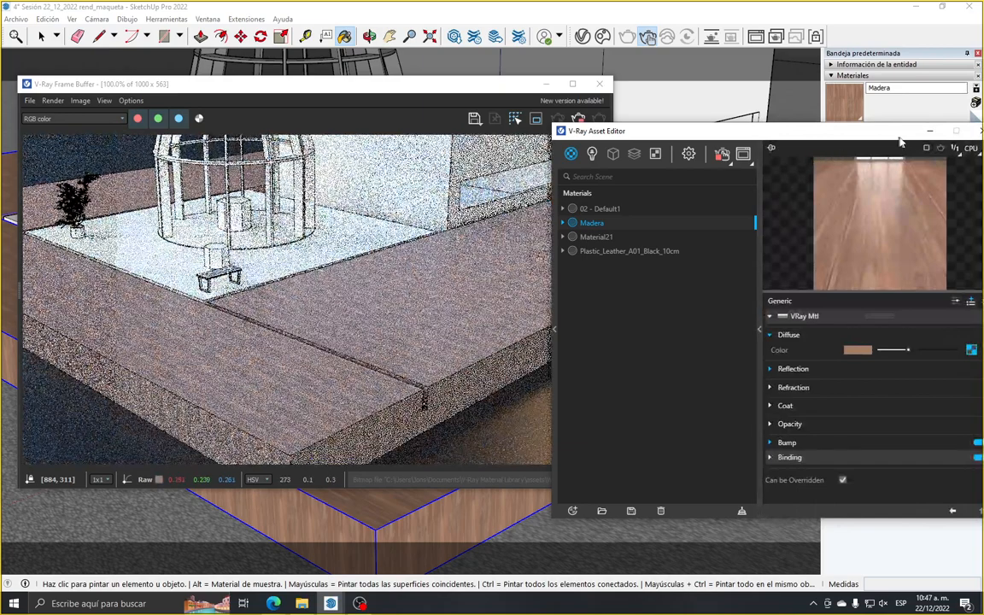
{"action": "left_click_drag", "start_coordinate": [873, 135], "coordinate": [681, 406]}
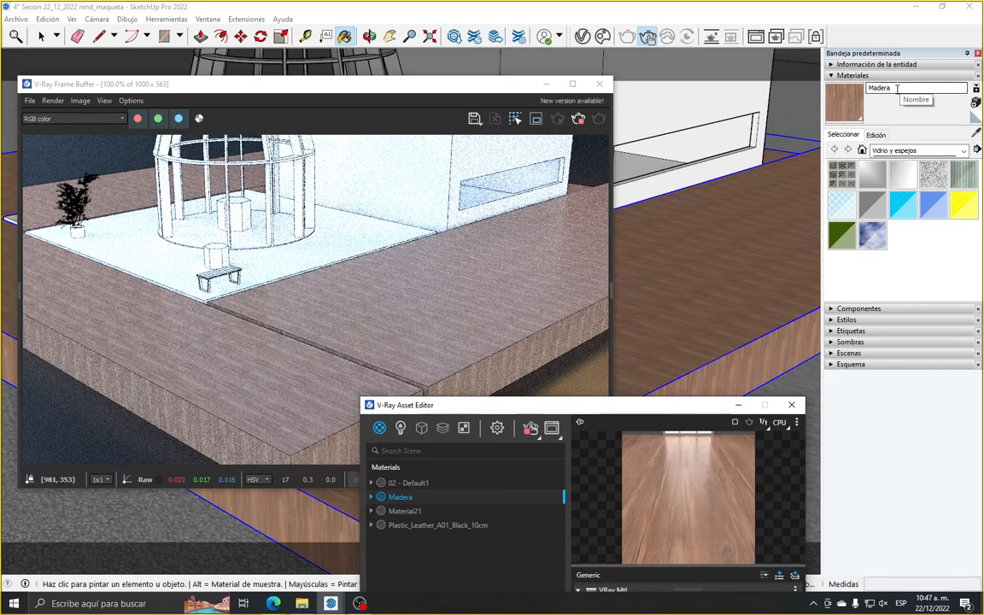
{"action": "left_click", "coordinate": [876, 135]}
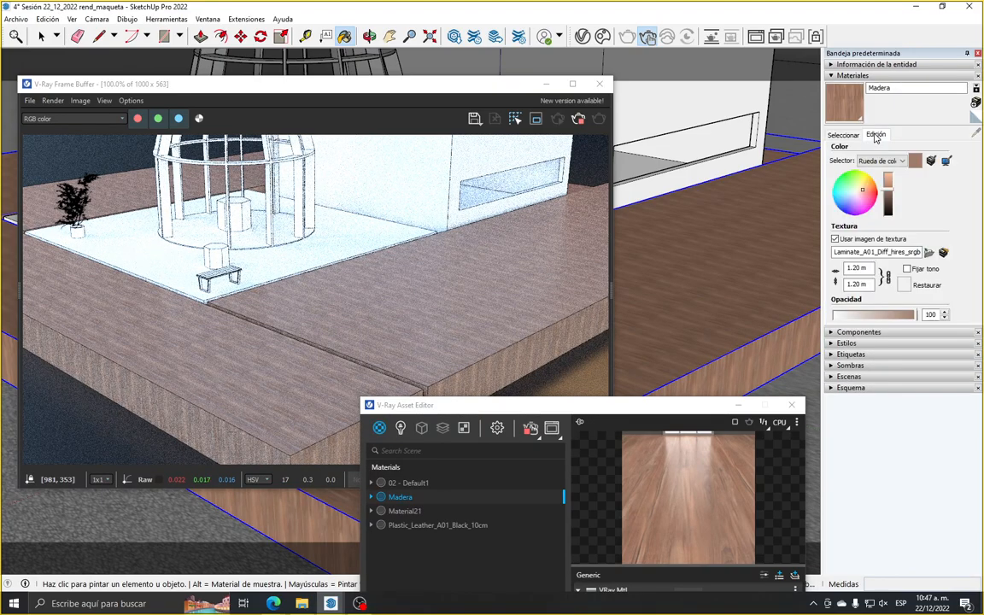
Set Madera's texture width to 4 m and inspect the grain in the interactive render
{"action": "left_click", "coordinate": [872, 269]}
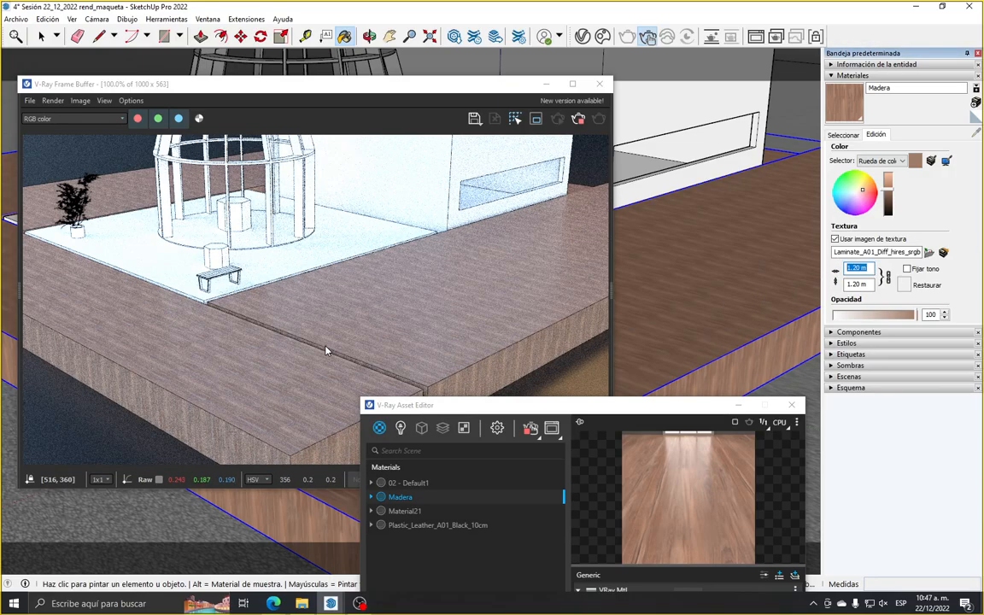
{"action": "scroll", "coordinate": [326, 350], "scroll_direction": "down", "scroll_amount": 1}
{"action": "scroll", "coordinate": [280, 330], "scroll_direction": "up", "scroll_amount": 1}
{"action": "scroll", "coordinate": [218, 373], "scroll_direction": "up", "scroll_amount": 1}
{"action": "scroll", "coordinate": [218, 373], "scroll_direction": "down", "scroll_amount": 1}
{"action": "type", "text": "4"}
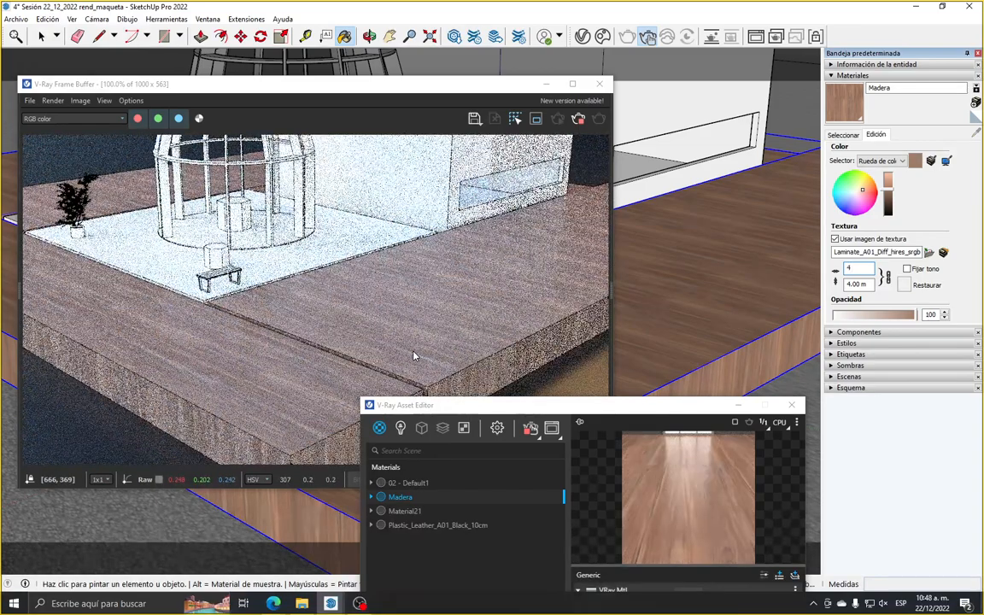
{"action": "scroll", "coordinate": [413, 355], "scroll_direction": "up", "scroll_amount": 1}
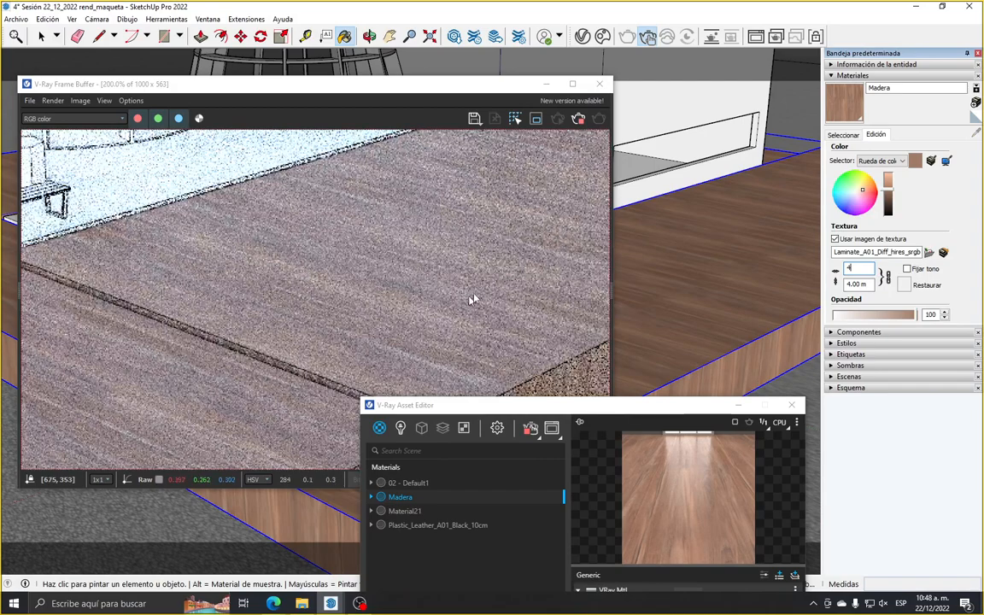
{"action": "scroll", "coordinate": [472, 301], "scroll_direction": "down", "scroll_amount": 1}
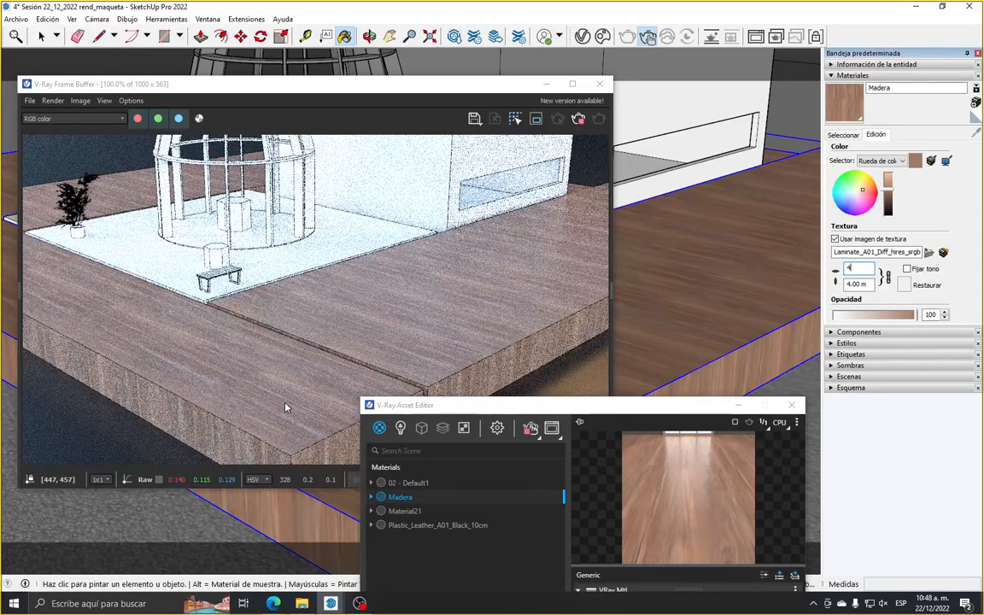
Set Madera's texture width to 5 m and check the grain scale in the interactive render
{"action": "left_click_drag", "start_coordinate": [861, 270], "coordinate": [841, 273]}
{"action": "type", "text": "5"}
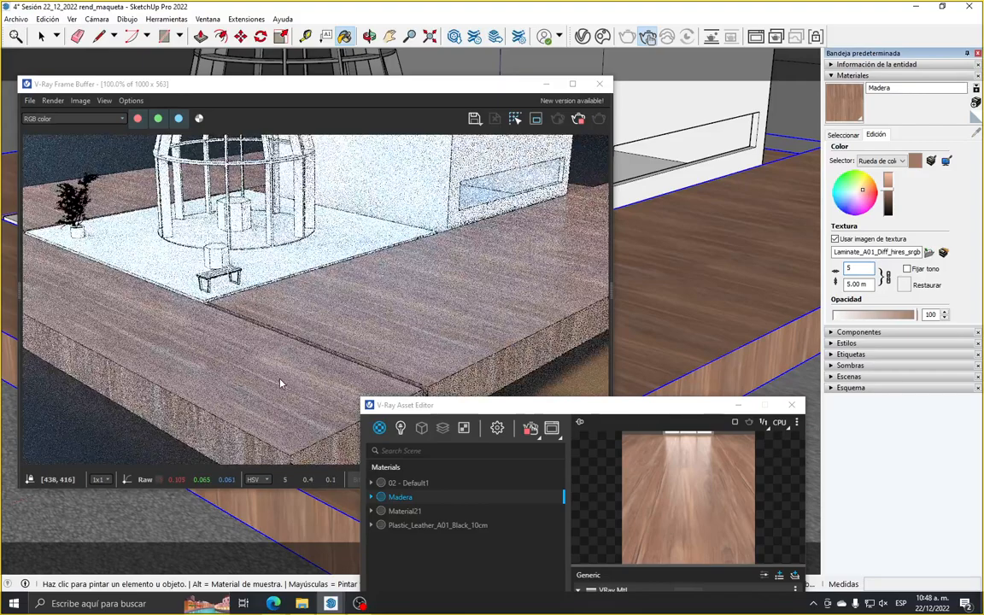
{"action": "scroll", "coordinate": [281, 383], "scroll_direction": "up", "scroll_amount": 1}
{"action": "scroll", "coordinate": [326, 330], "scroll_direction": "down", "scroll_amount": 1}
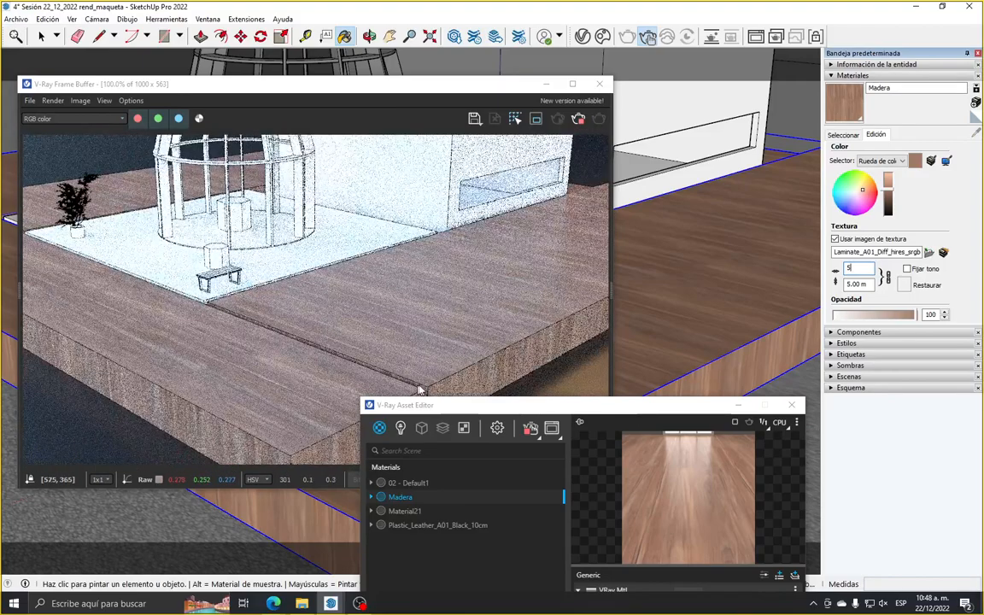
Place the Asset Editor beside the render and inspect the bitmap assigned to Madera's diffuse color
{"action": "mouse_move", "coordinate": [446, 408]}
{"action": "left_mouse_down"}
{"action": "mouse_move", "coordinate": [502, 247]}
{"action": "mouse_move", "coordinate": [586, 342]}
{"action": "mouse_move", "coordinate": [613, 340]}
{"action": "mouse_move", "coordinate": [569, 143]}
{"action": "mouse_move", "coordinate": [551, 130]}
{"action": "mouse_move", "coordinate": [443, 384]}
{"action": "mouse_move", "coordinate": [451, 112]}
{"action": "mouse_move", "coordinate": [477, 142]}
{"action": "mouse_move", "coordinate": [481, 167]}
{"action": "left_mouse_up"}
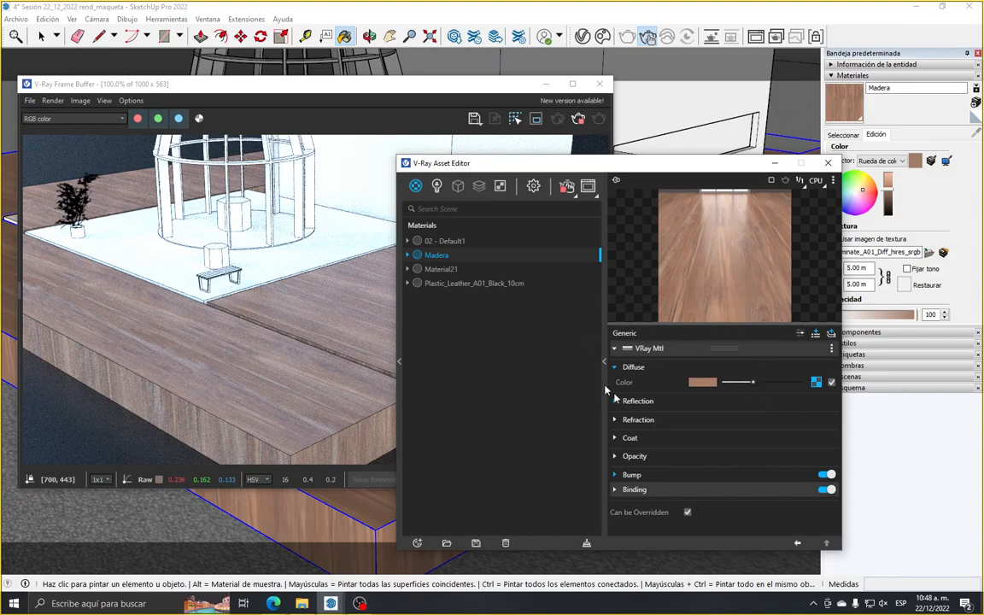
{"action": "left_click_drag", "start_coordinate": [563, 168], "coordinate": [660, 120]}
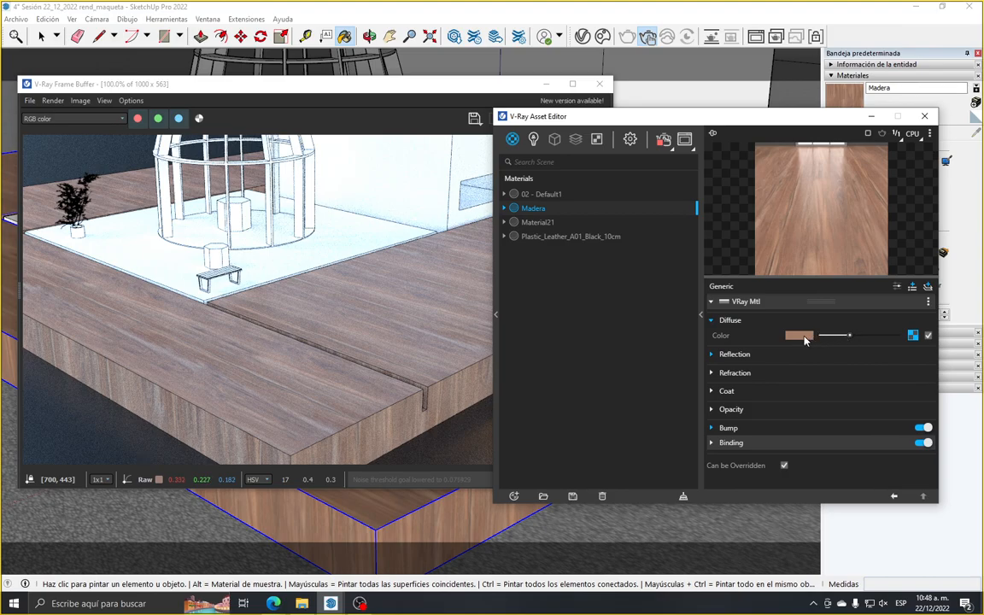
{"action": "mouse_move", "coordinate": [805, 340]}
{"action": "left_click", "coordinate": [913, 336]}
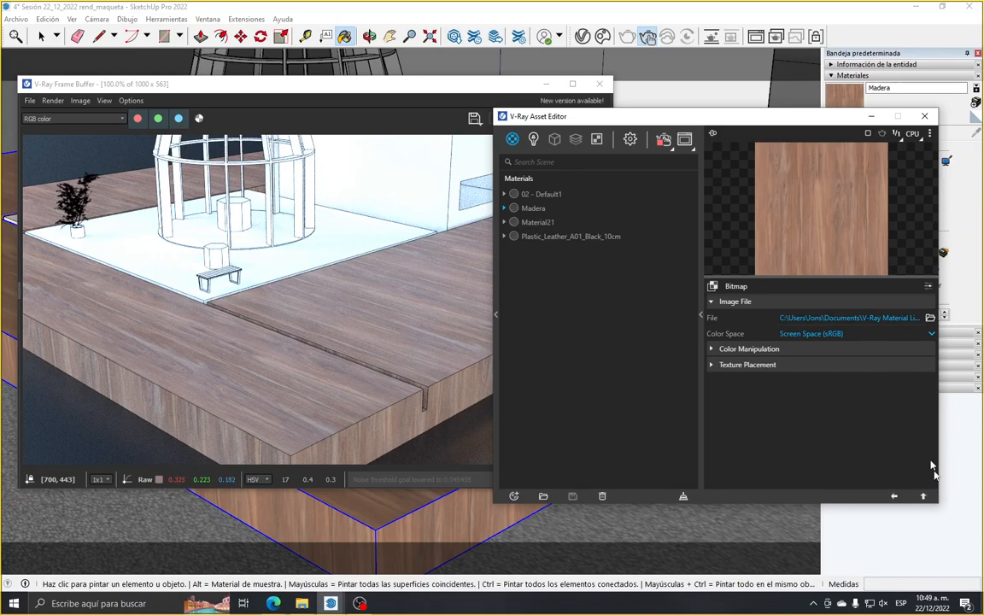
{"action": "left_click", "coordinate": [895, 496]}
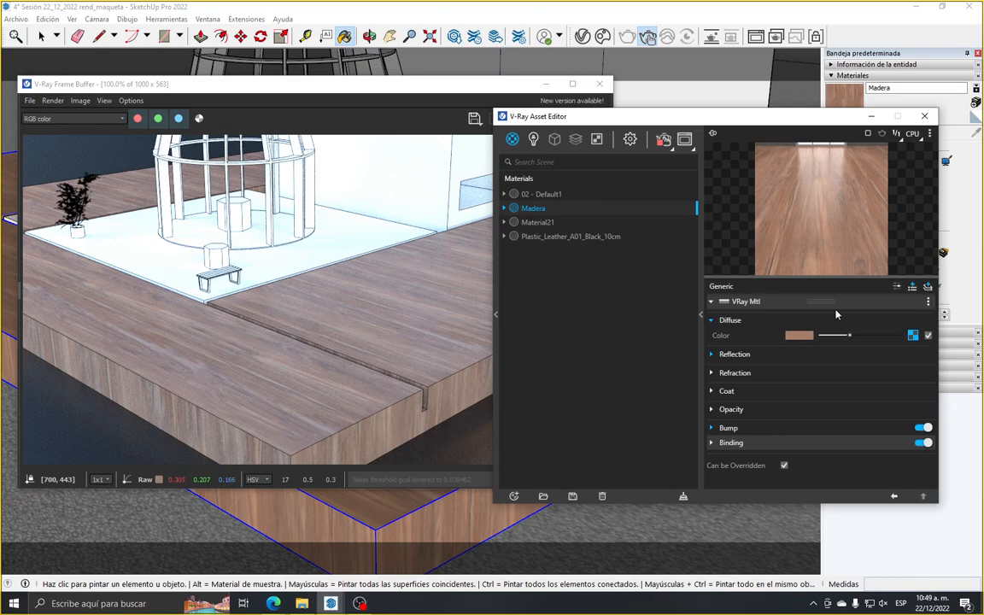
Disable Madera's diffuse texture to compare the plain color in the render, and enable it again
{"action": "left_click", "coordinate": [930, 338]}
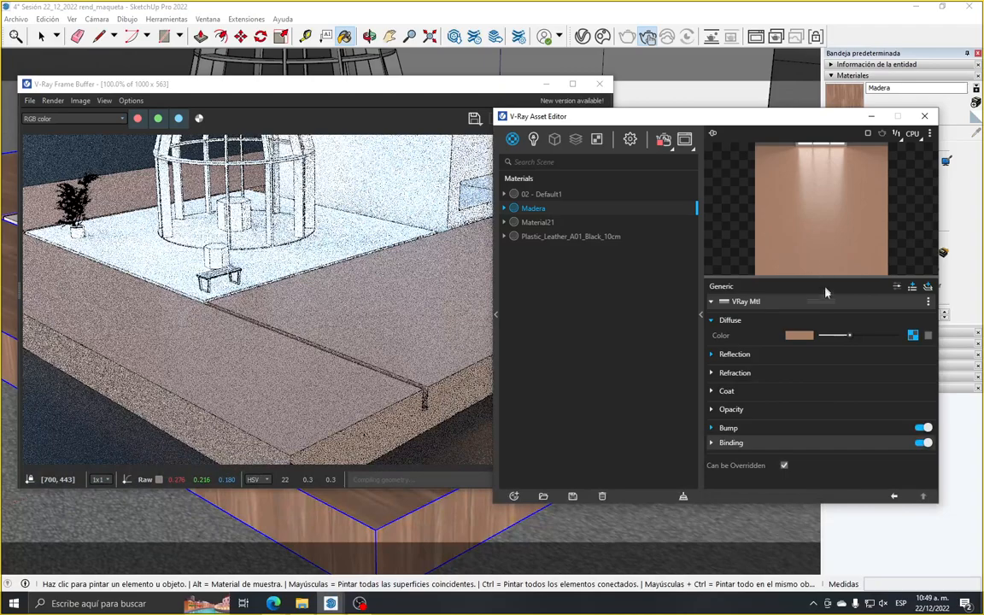
{"action": "mouse_move", "coordinate": [809, 339]}
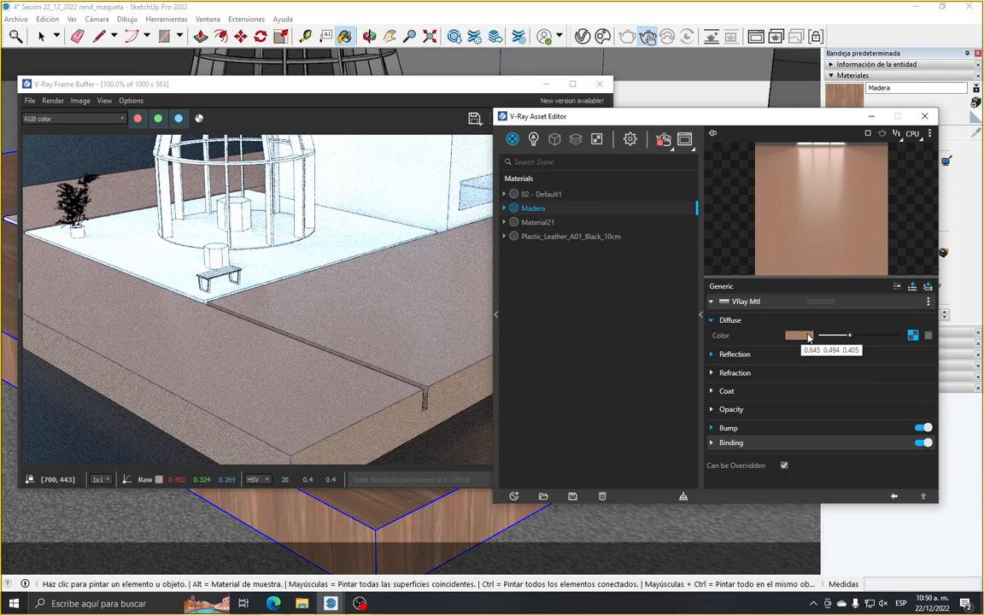
{"action": "left_click", "coordinate": [930, 336]}
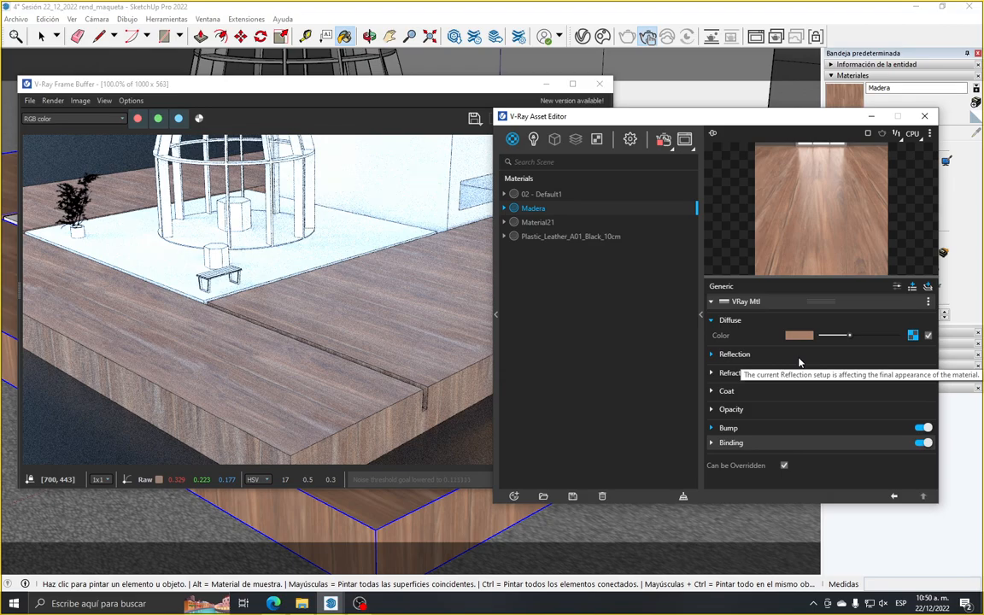
Browse the Wood & Laminate image files available for Madera's diffuse bitmap, keeping the current file
{"action": "left_click", "coordinate": [913, 335]}
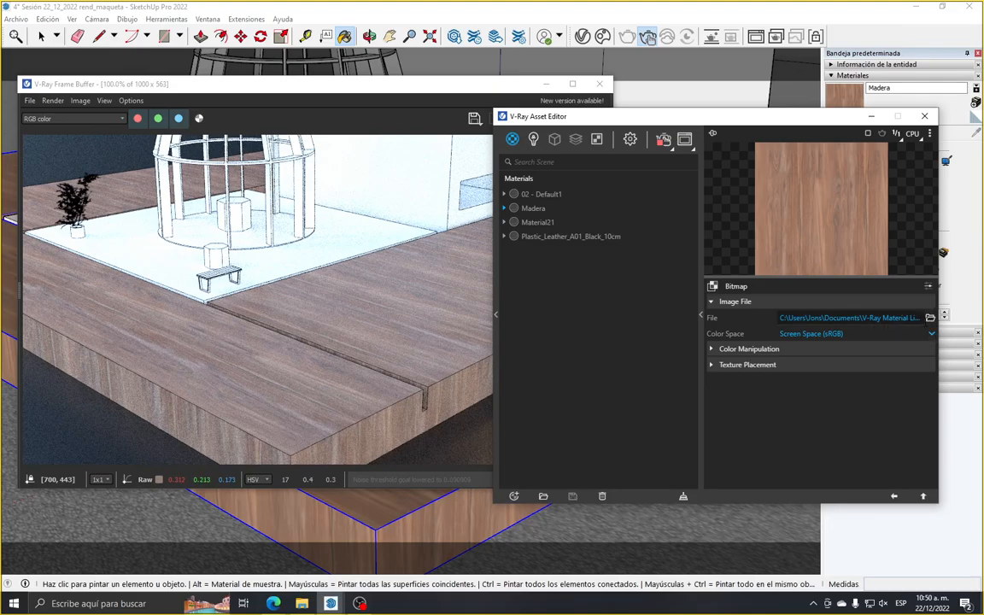
{"action": "left_click", "coordinate": [930, 318]}
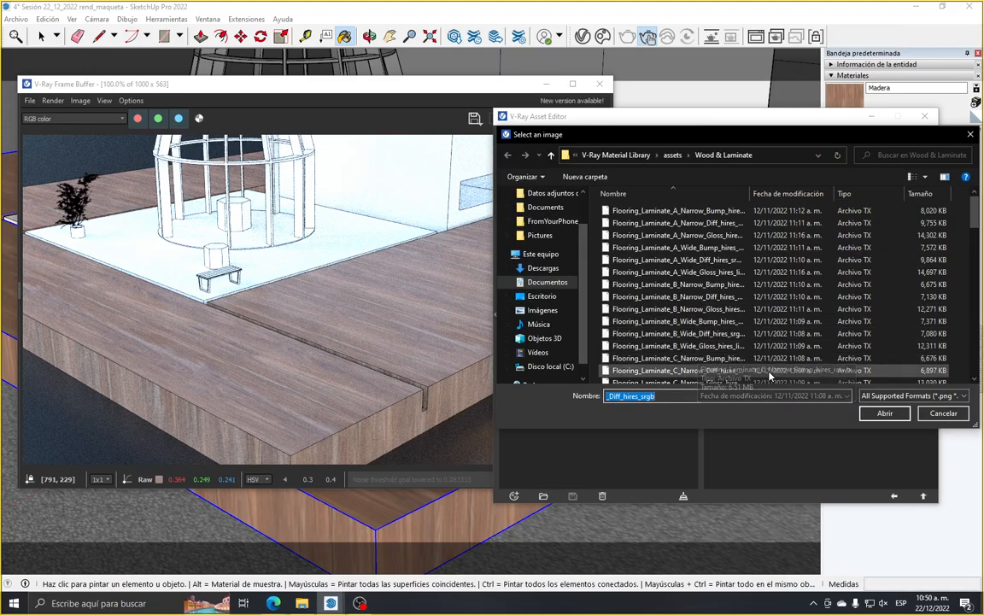
{"action": "scroll", "coordinate": [726, 359], "scroll_direction": "down", "scroll_amount": 6}
{"action": "scroll", "coordinate": [751, 359], "scroll_direction": "down", "scroll_amount": 5}
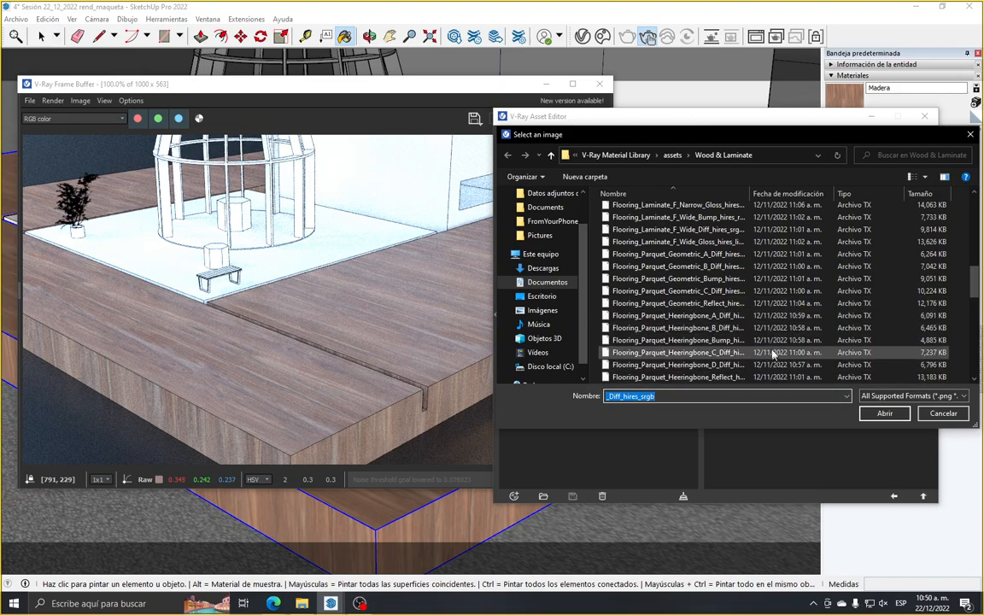
{"action": "scroll", "coordinate": [756, 350], "scroll_direction": "down", "scroll_amount": 12}
{"action": "scroll", "coordinate": [749, 340], "scroll_direction": "up", "scroll_amount": 10}
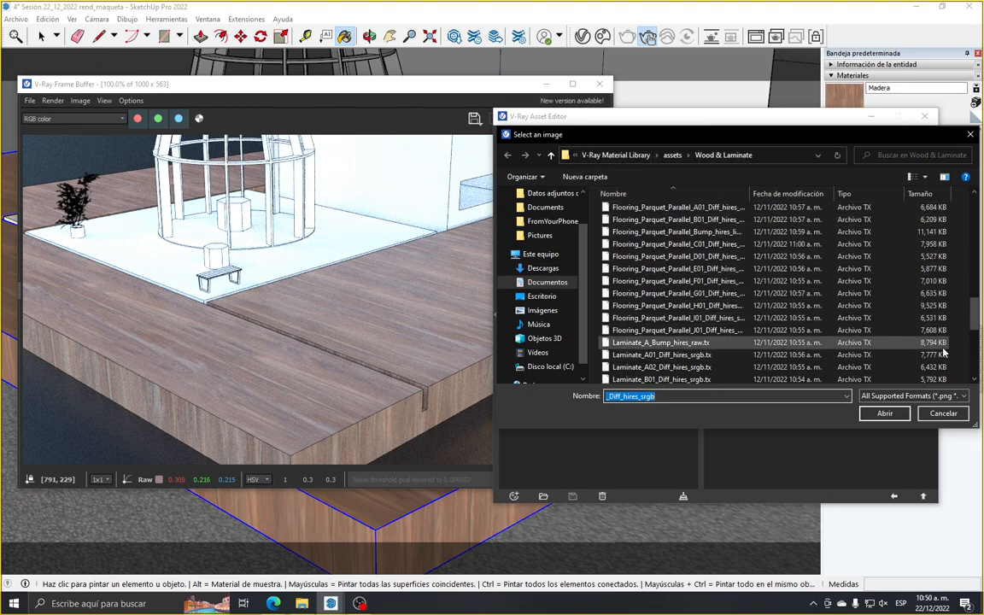
{"action": "left_click", "coordinate": [942, 414]}
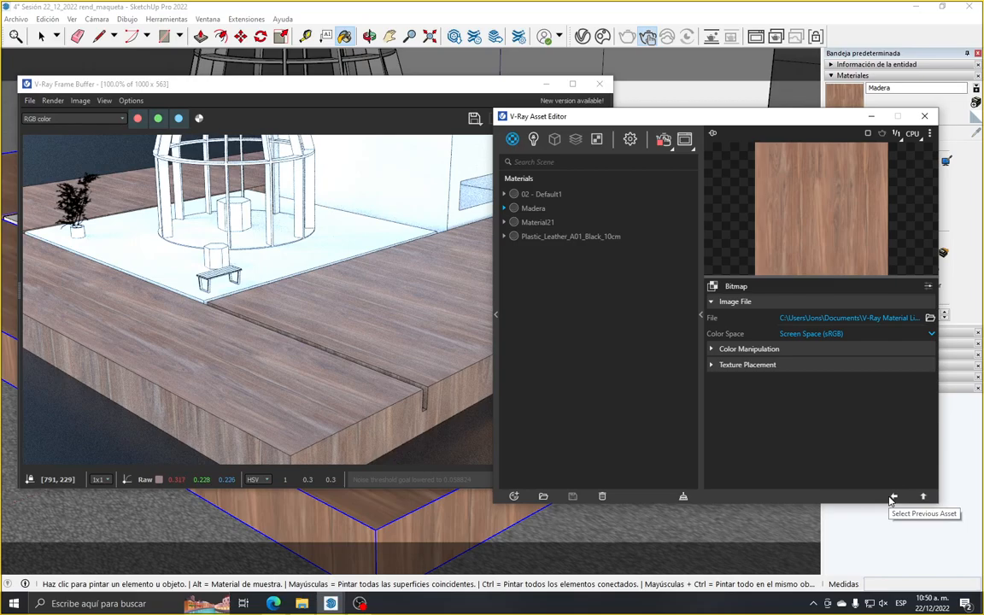
Try Invert Texture and a lighter Color Offset on Madera's diffuse bitmap, restore both, and return to the material's properties
{"action": "left_click", "coordinate": [740, 349]}
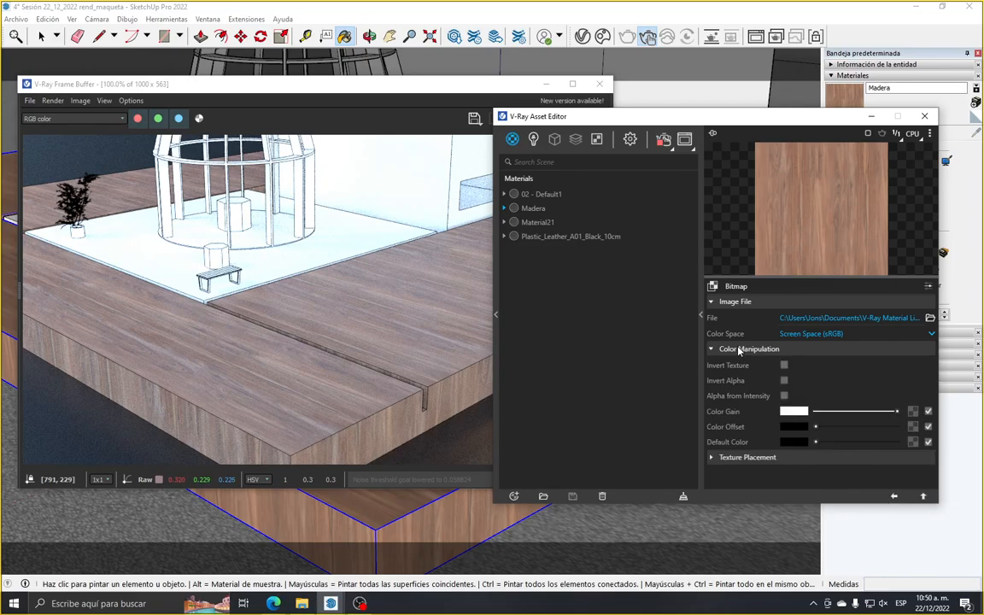
{"action": "left_click", "coordinate": [740, 457]}
{"action": "left_click", "coordinate": [740, 458]}
{"action": "left_click", "coordinate": [784, 366]}
{"action": "left_click", "coordinate": [784, 366]}
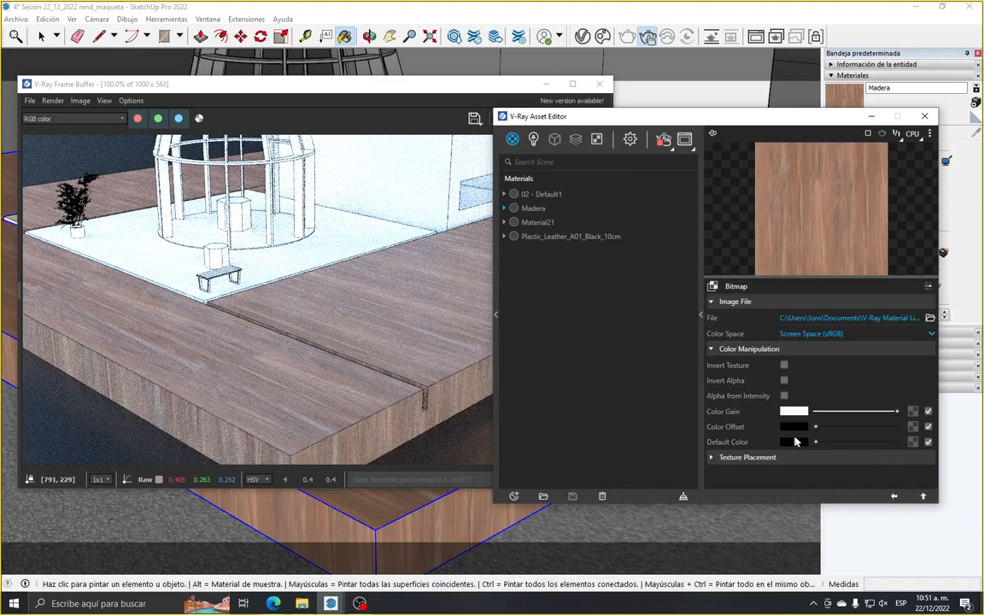
{"action": "mouse_move", "coordinate": [815, 427]}
{"action": "left_mouse_down"}
{"action": "mouse_move", "coordinate": [836, 429]}
{"action": "mouse_move", "coordinate": [812, 430]}
{"action": "left_mouse_up"}
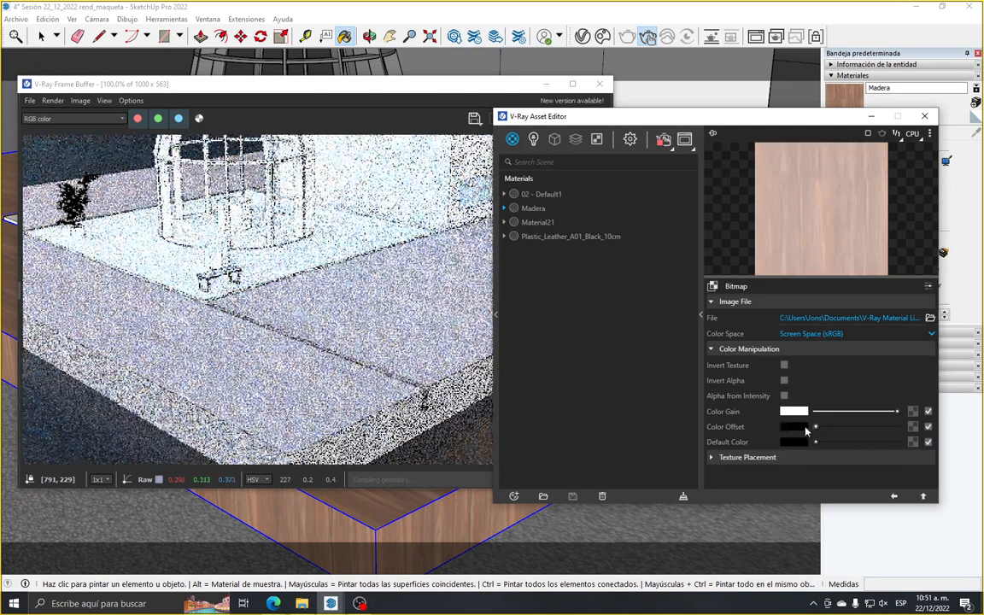
{"action": "left_click", "coordinate": [894, 497]}
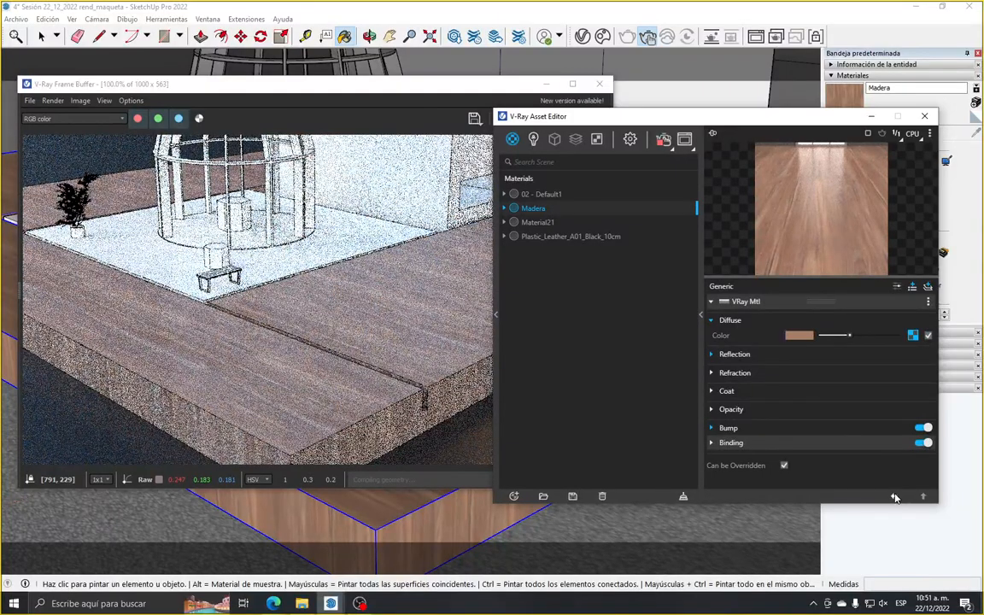
Lighten Madera's reflection color to R 0.663, G 0.606, B 0.606 and close its Reflection settings
{"action": "left_click", "coordinate": [733, 353]}
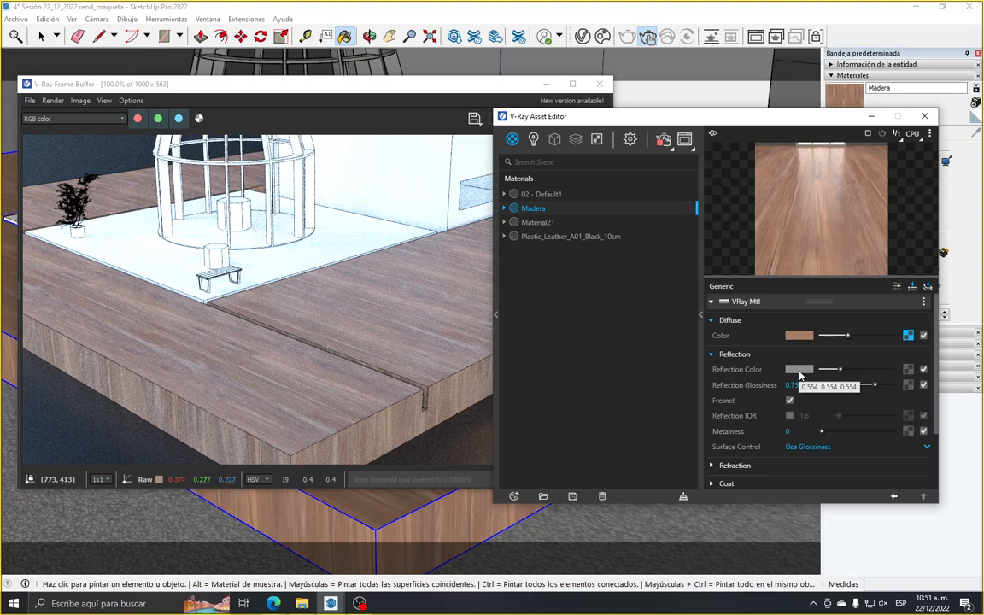
{"action": "left_click", "coordinate": [800, 372]}
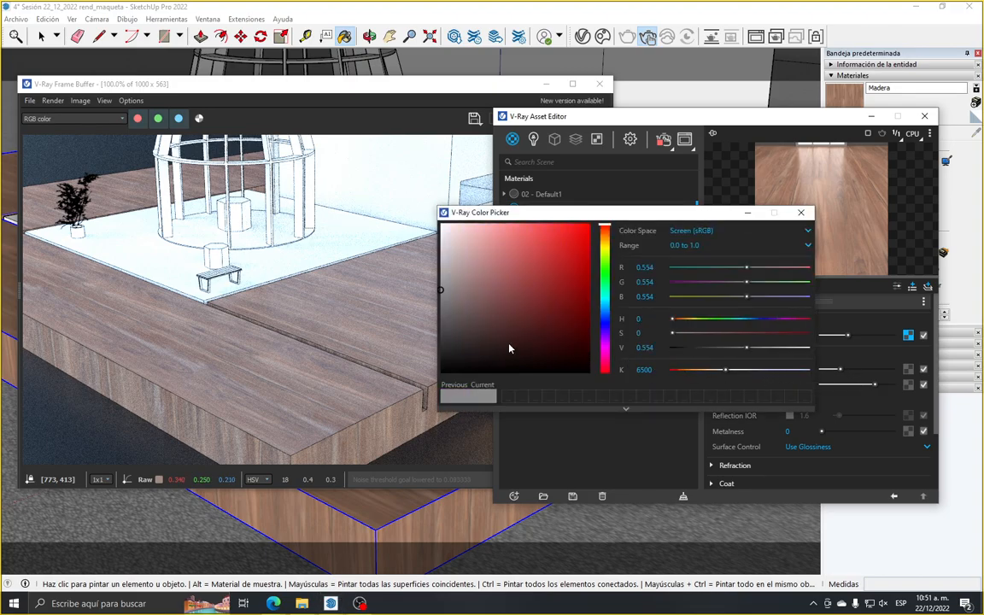
{"action": "left_click", "coordinate": [453, 276]}
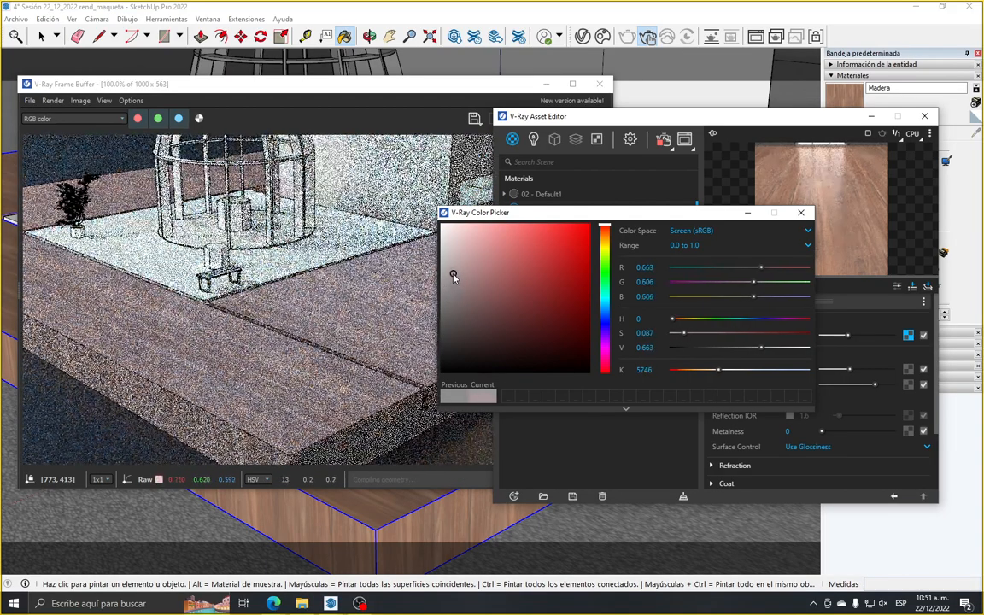
{"action": "left_click", "coordinate": [803, 216]}
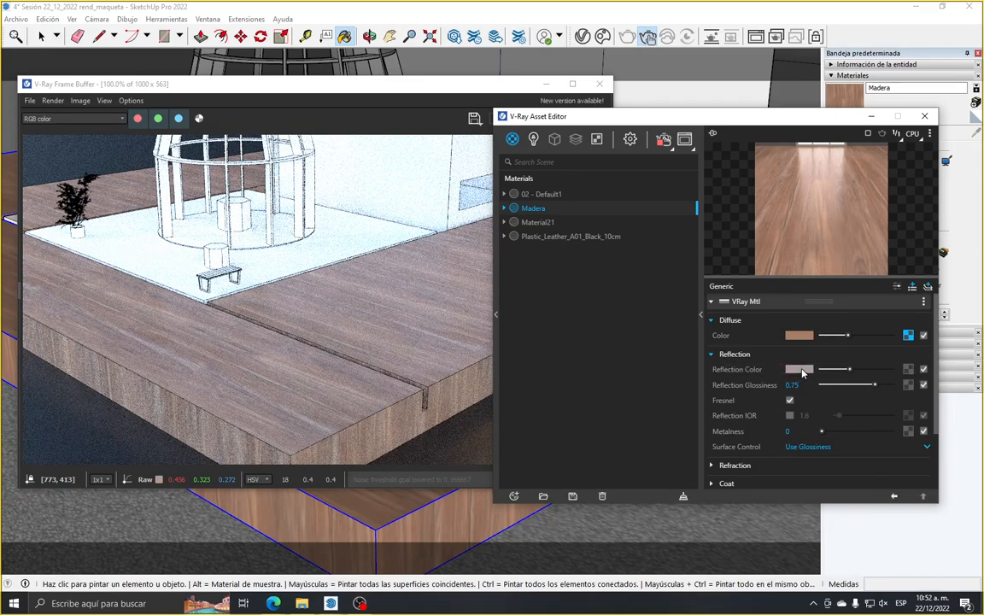
{"action": "left_click", "coordinate": [735, 356]}
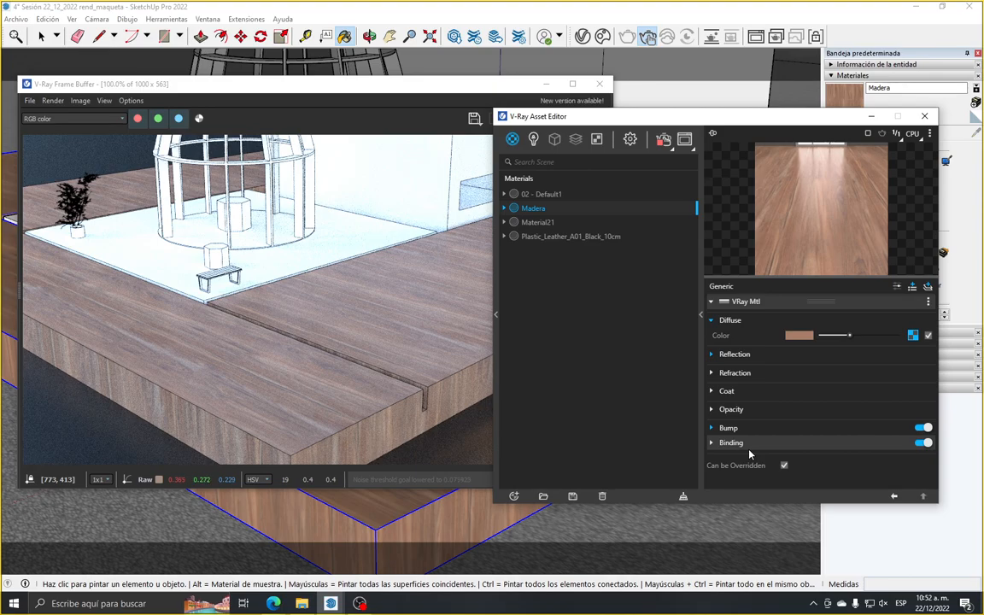
Look through Madera's Opacity and Coat settings and collapse its Diffuse settings
{"action": "left_click", "coordinate": [721, 411]}
{"action": "left_click", "coordinate": [720, 412]}
{"action": "left_click", "coordinate": [724, 391]}
{"action": "left_click", "coordinate": [733, 393]}
{"action": "left_click", "coordinate": [713, 321]}
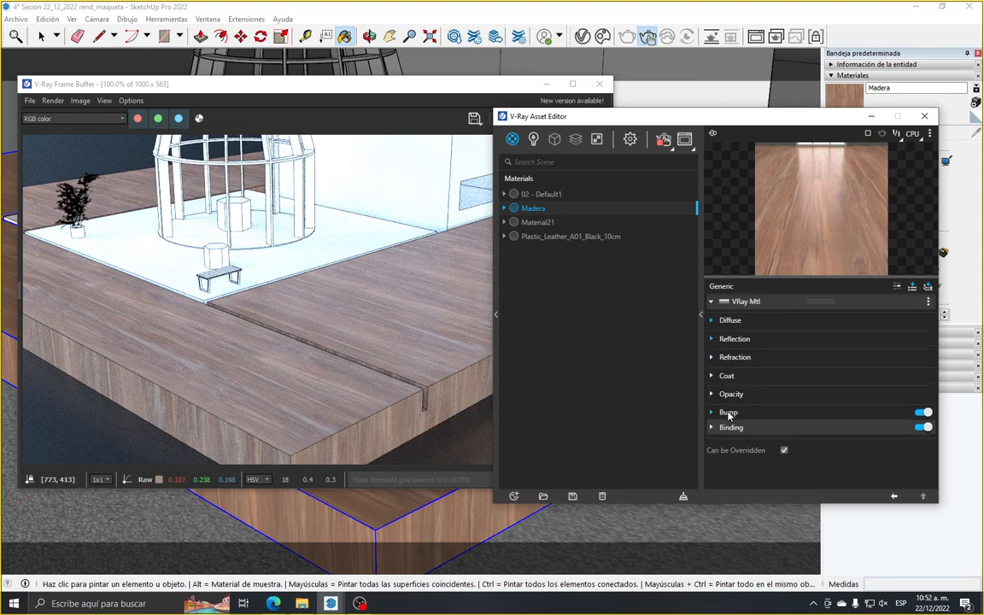
Inspect the bitmap file assigned to Madera's bump map, keeping the current image
{"action": "left_click", "coordinate": [728, 412]}
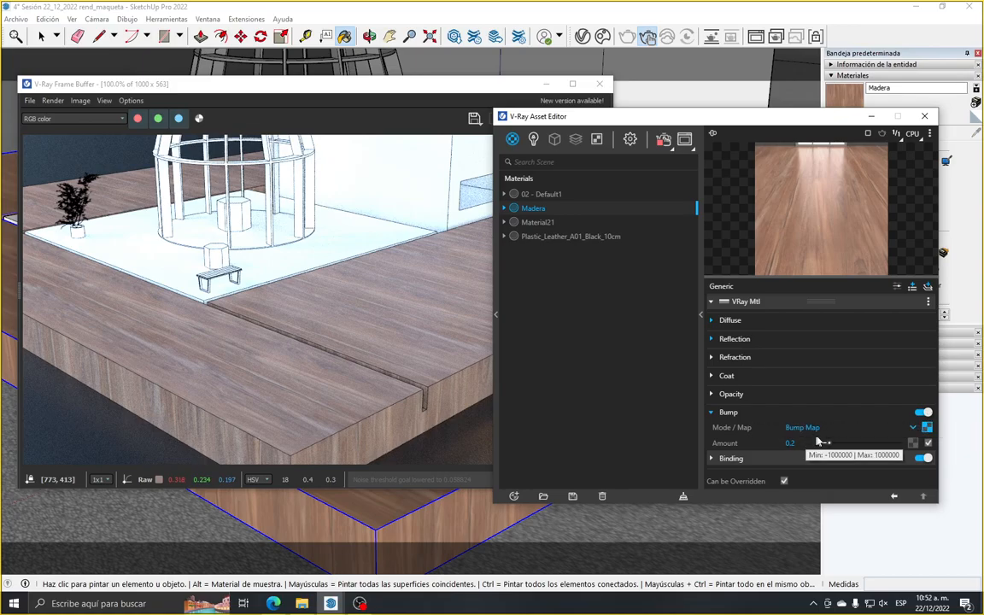
{"action": "left_click", "coordinate": [929, 429]}
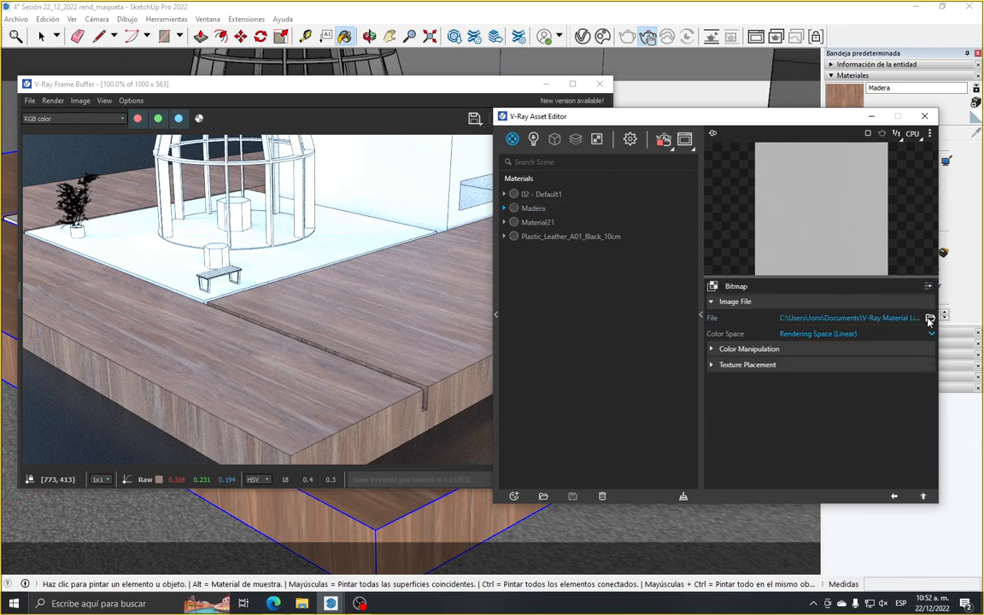
{"action": "left_click", "coordinate": [930, 318]}
{"action": "left_click", "coordinate": [944, 414]}
Check the bump settings of Plastic_Leather_A01_Black_10cm and go back to the Madera material
{"action": "left_click", "coordinate": [894, 497]}
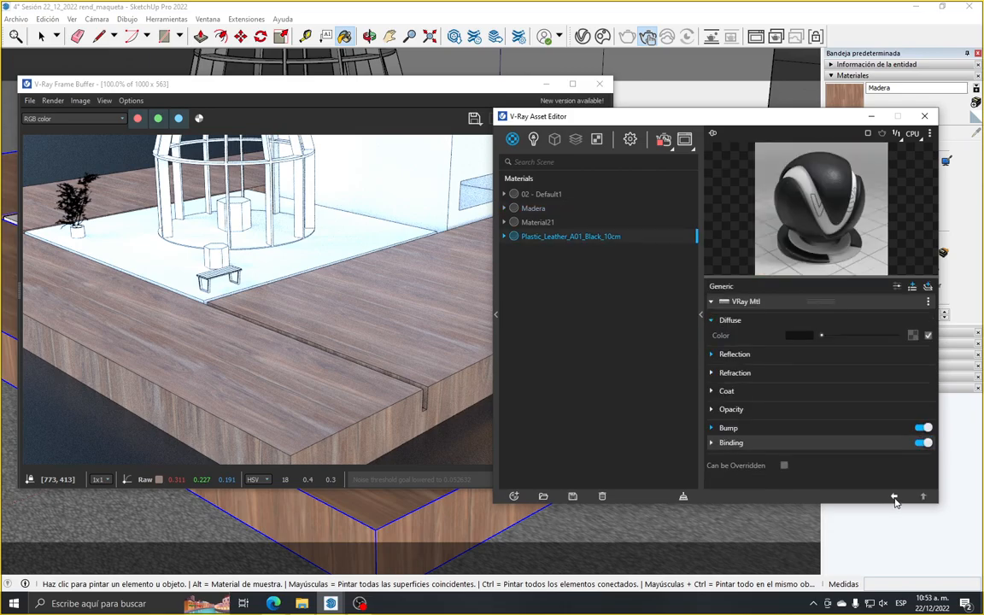
{"action": "left_click", "coordinate": [828, 429]}
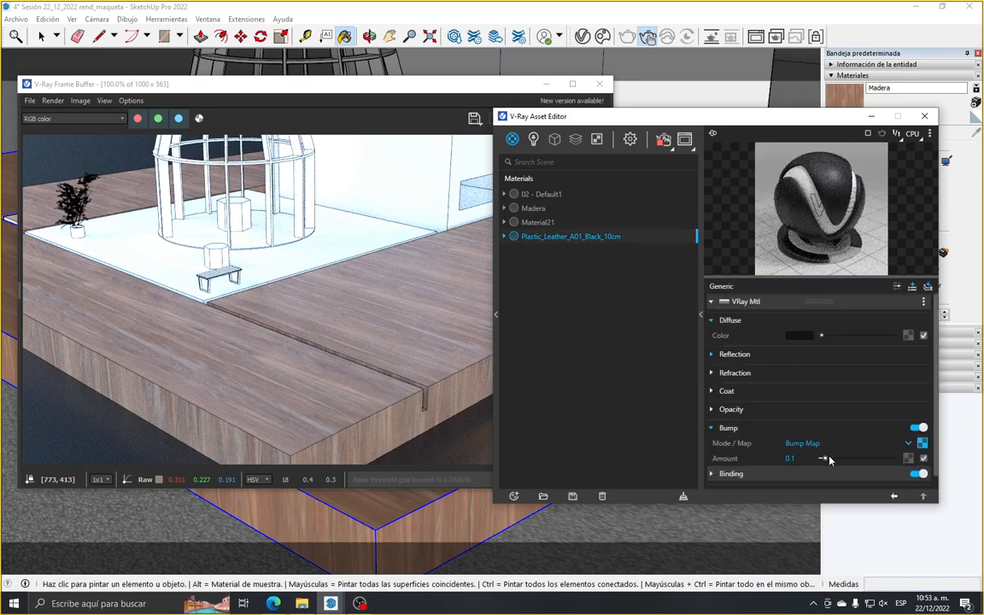
{"action": "left_click", "coordinate": [531, 208]}
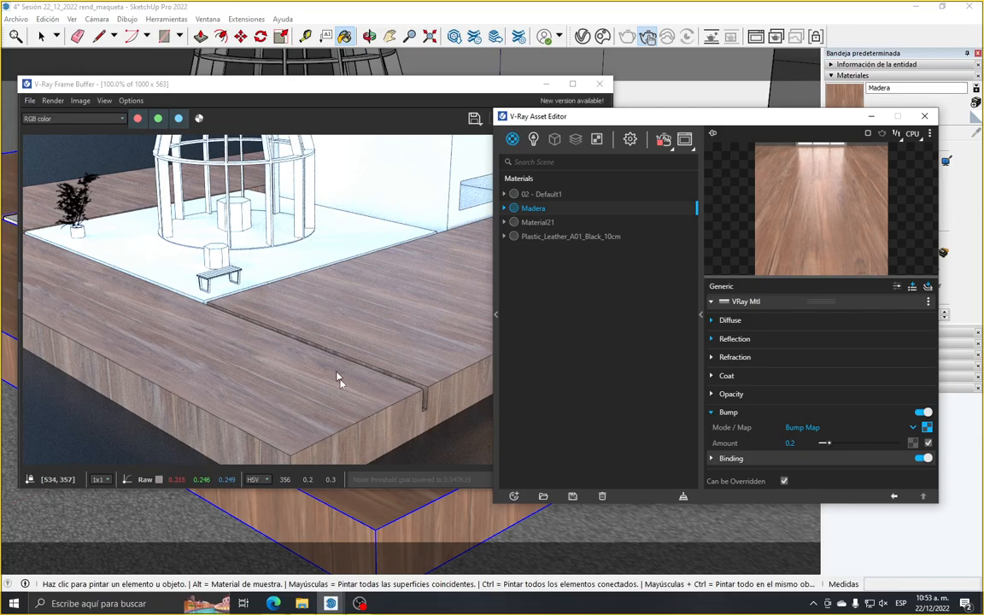
Inspect the wood grain up close in the render and set Madera's bump amount to 1
{"action": "scroll", "coordinate": [299, 456], "scroll_direction": "up", "scroll_amount": 2}
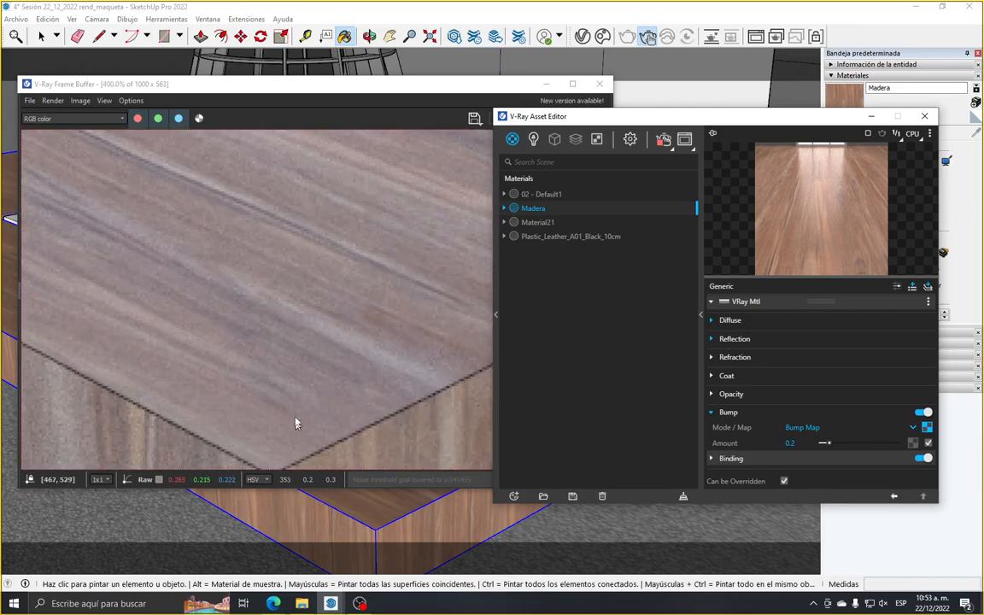
{"action": "scroll", "coordinate": [297, 426], "scroll_direction": "down", "scroll_amount": 1}
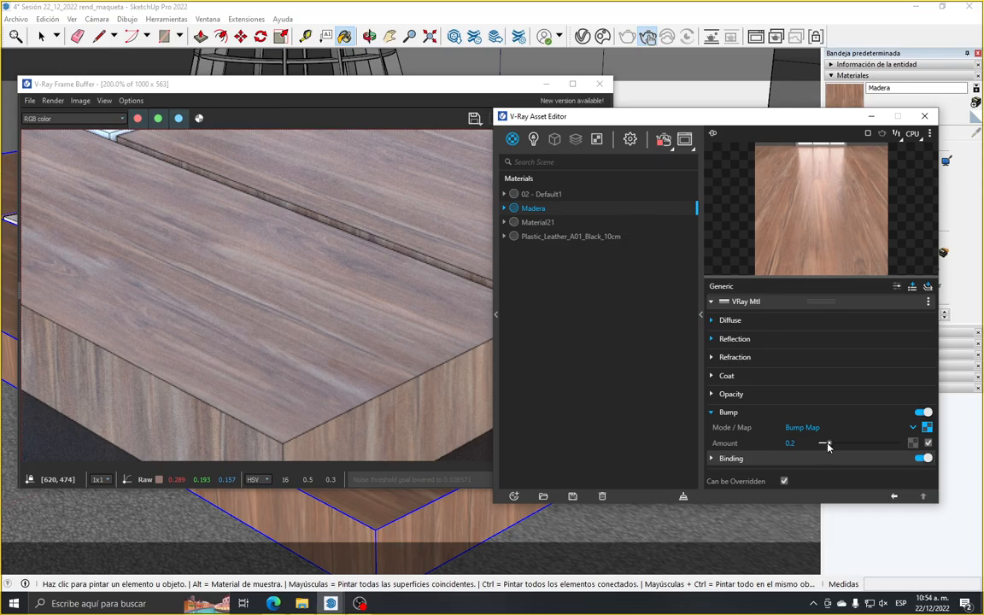
{"action": "left_click_drag", "start_coordinate": [825, 446], "coordinate": [869, 446]}
{"action": "left_click_drag", "start_coordinate": [803, 445], "coordinate": [771, 450]}
{"action": "type", "text": "1"}
{"action": "key", "text": "Return"}
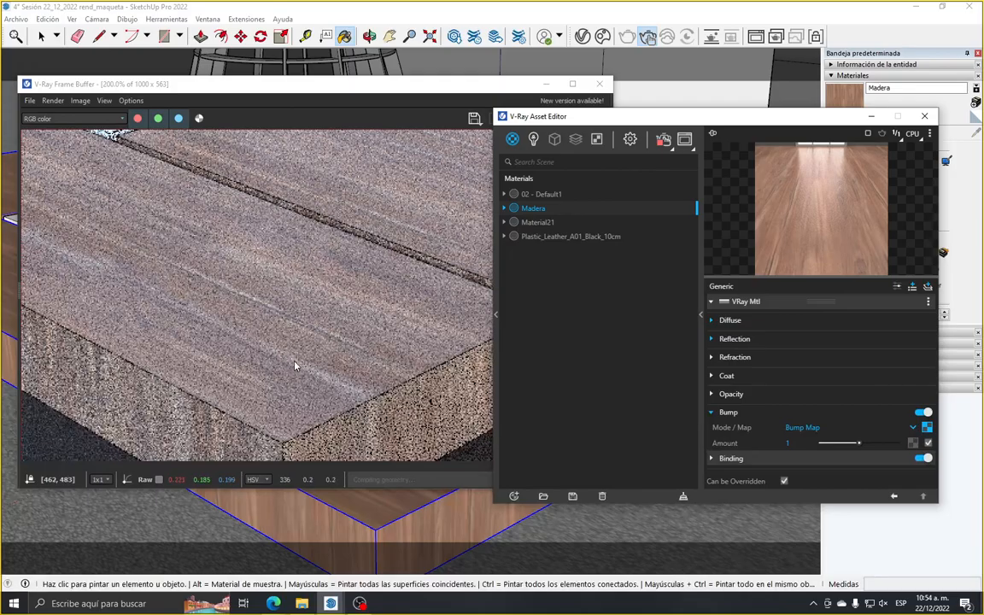
Orbit the model to a low view of the wooden base's corner and move the frame buffer aside to examine the bump
{"action": "left_click", "coordinate": [370, 40]}
{"action": "scroll", "coordinate": [362, 517], "scroll_direction": "up", "scroll_amount": 5}
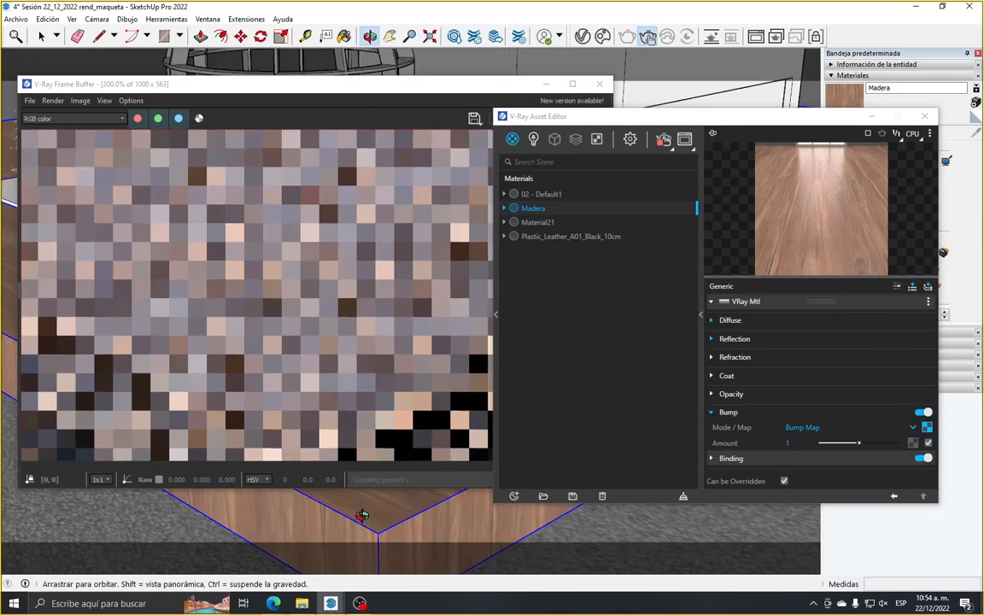
{"action": "left_click_drag", "start_coordinate": [371, 523], "coordinate": [373, 505]}
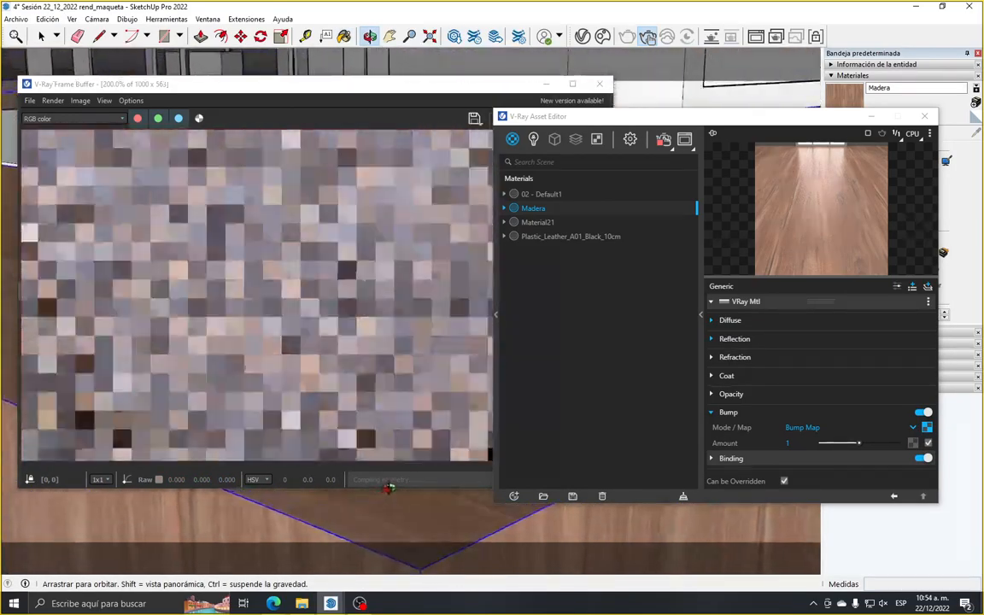
{"action": "left_click_drag", "start_coordinate": [357, 91], "coordinate": [339, 137]}
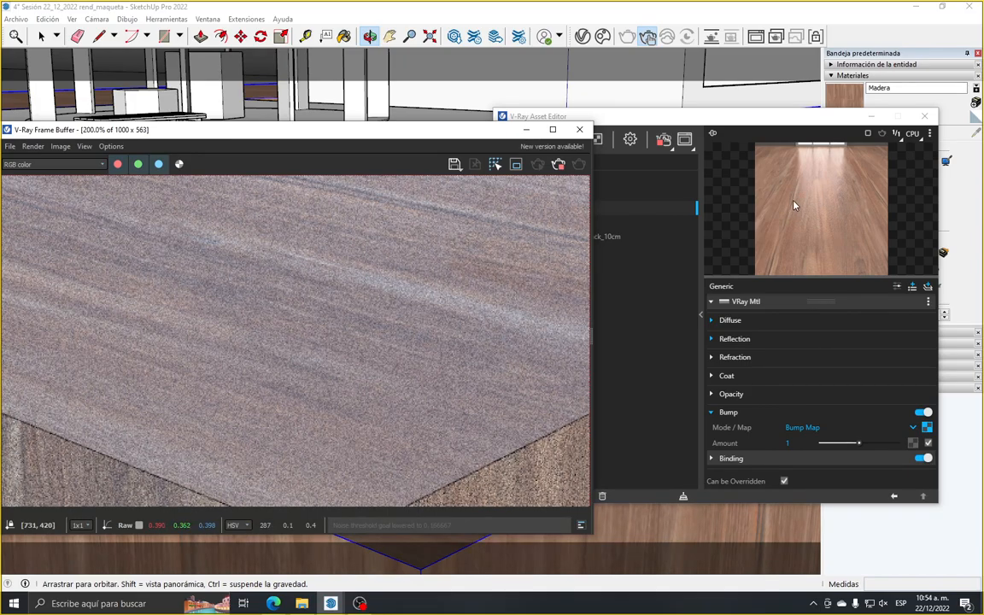
{"action": "scroll", "coordinate": [457, 347], "scroll_direction": "down", "scroll_amount": 2}
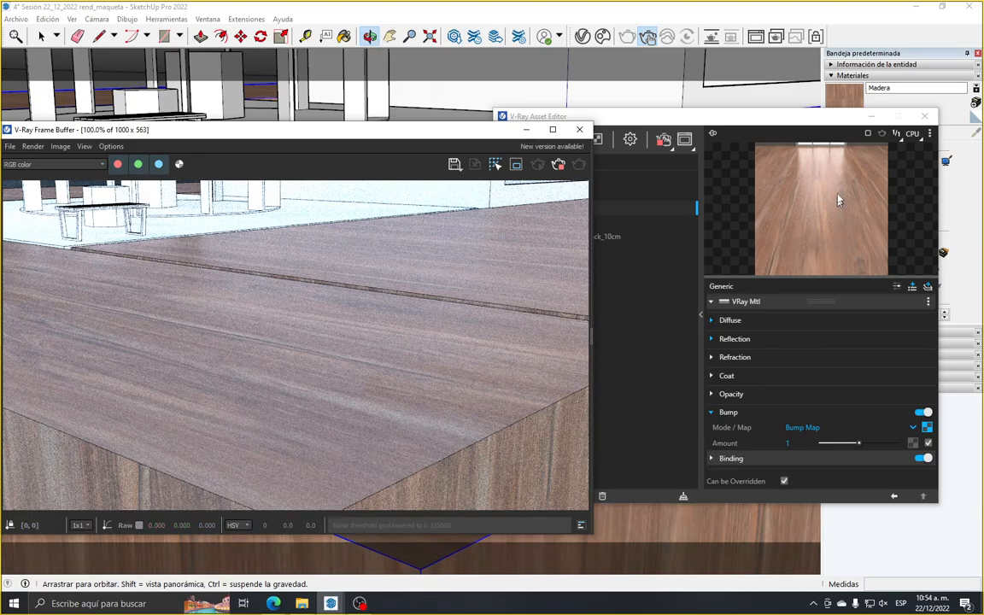
{"action": "left_click_drag", "start_coordinate": [524, 80], "coordinate": [568, 95]}
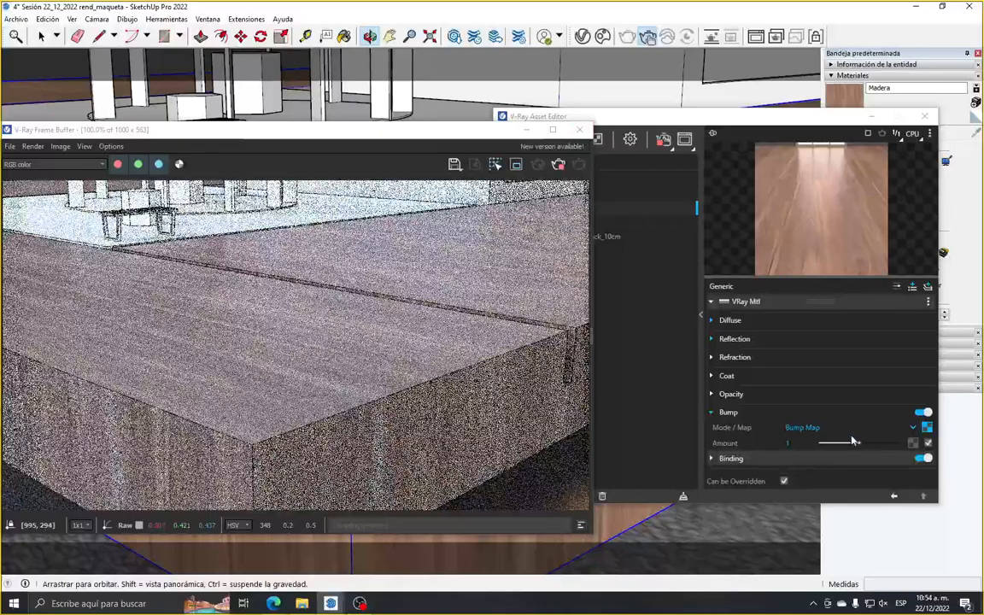
Set Madera's bump amount to 1.5
{"action": "left_click_drag", "start_coordinate": [852, 442], "coordinate": [879, 445]}
{"action": "left_click", "coordinate": [807, 444]}
{"action": "left_click_drag", "start_coordinate": [808, 443], "coordinate": [751, 443]}
{"action": "type", "text": "1"}
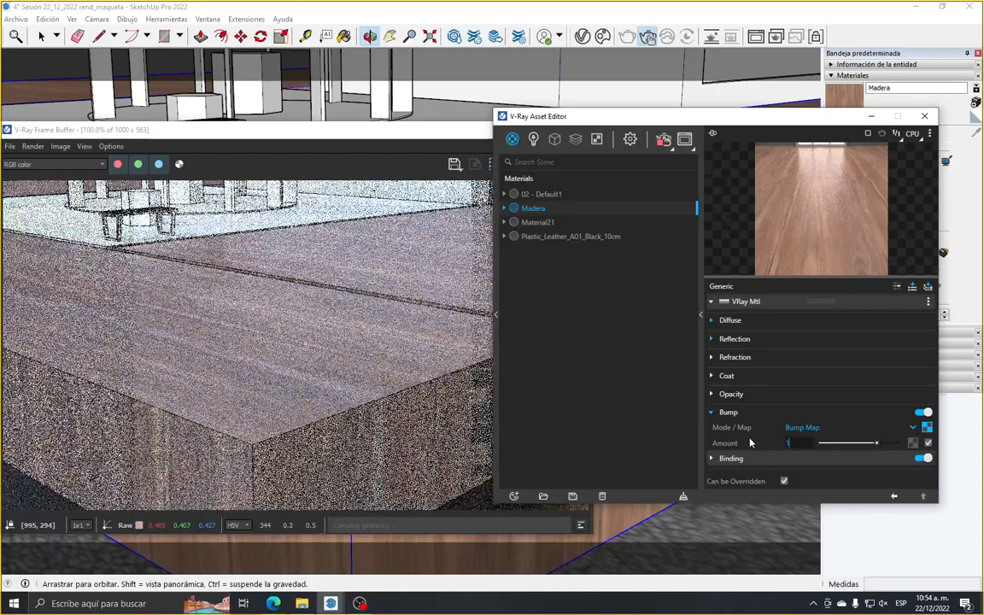
{"action": "type", "text": ".5"}
{"action": "key", "text": "Return"}
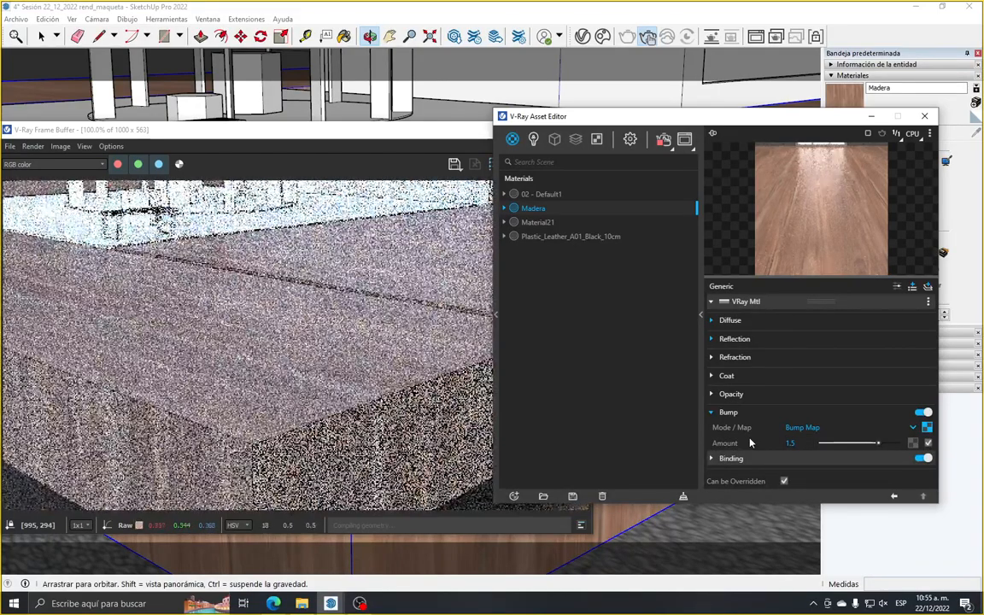
Try Normal Map as Madera's bump mode and switch it back to Bump Map
{"action": "left_click", "coordinate": [804, 427]}
{"action": "left_click", "coordinate": [815, 459]}
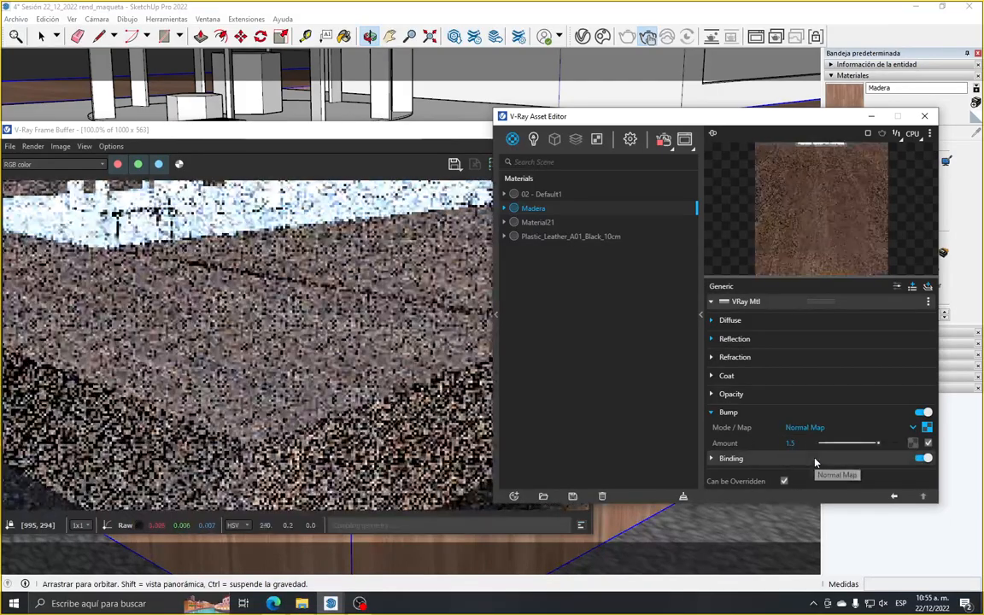
{"action": "left_click", "coordinate": [822, 429]}
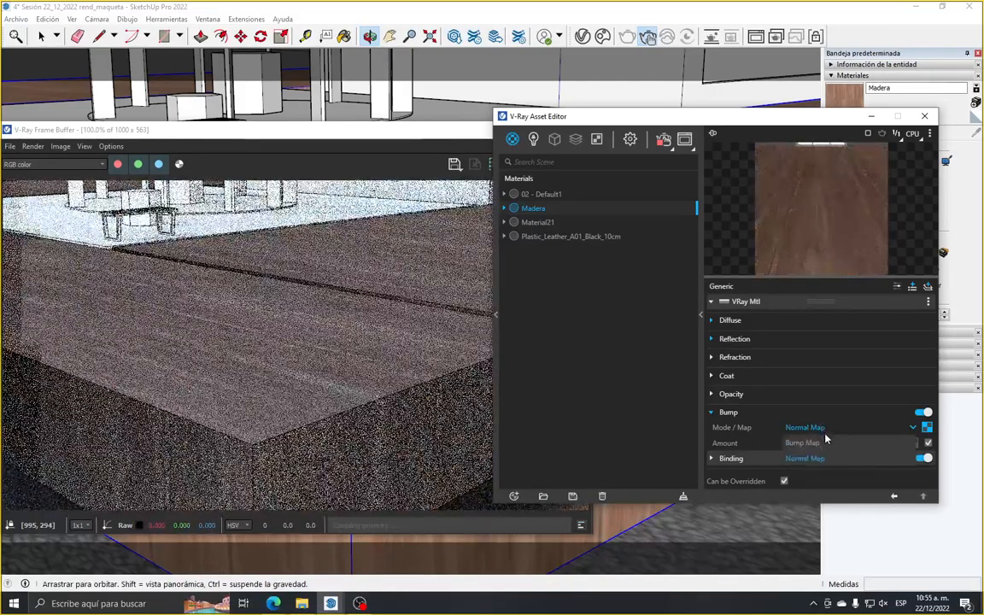
{"action": "left_click", "coordinate": [808, 443]}
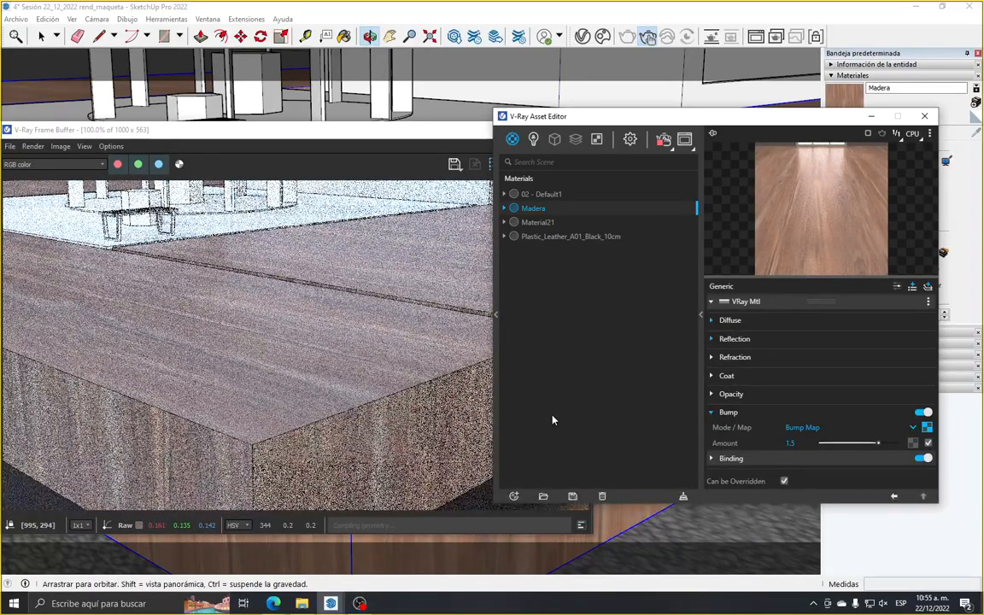
Move the Asset Editor away from the frame buffer so more of the rendered wooden base is exposed
{"action": "scroll", "coordinate": [201, 359], "scroll_direction": "down", "scroll_amount": 1}
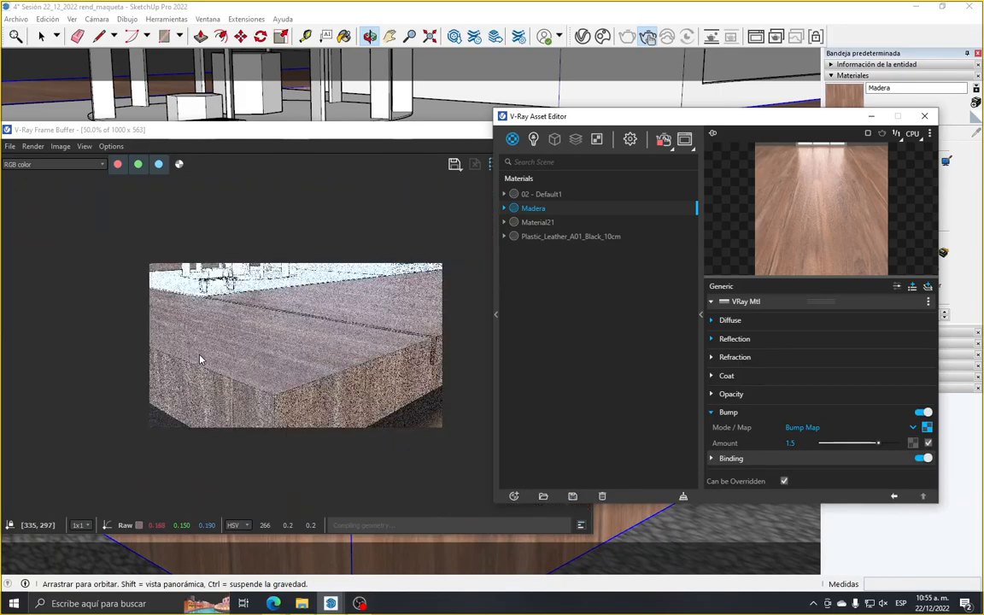
{"action": "scroll", "coordinate": [288, 369], "scroll_direction": "up", "scroll_amount": 1}
{"action": "scroll", "coordinate": [288, 369], "scroll_direction": "down", "scroll_amount": 1}
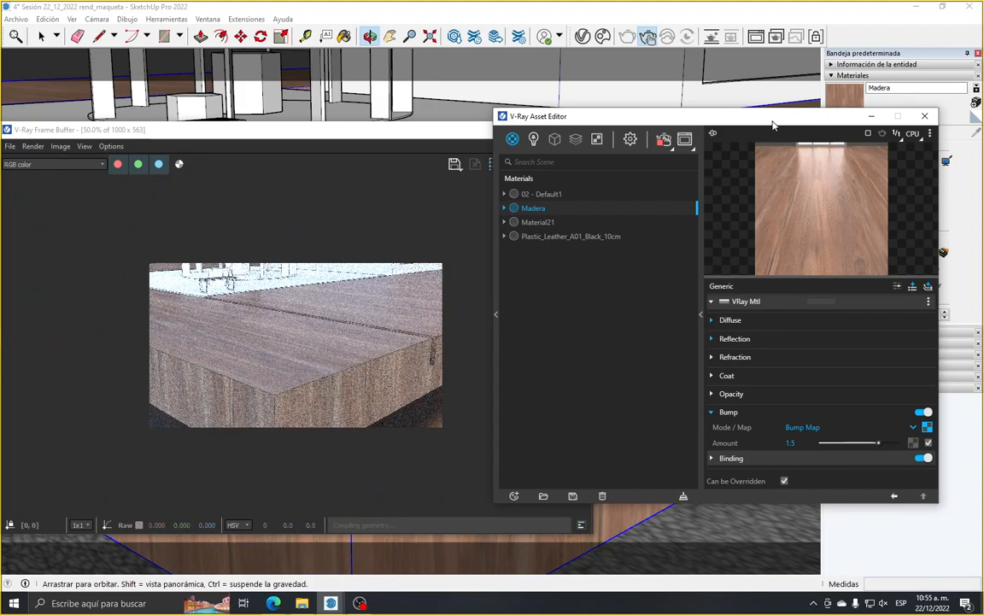
{"action": "left_click_drag", "start_coordinate": [772, 119], "coordinate": [693, 136]}
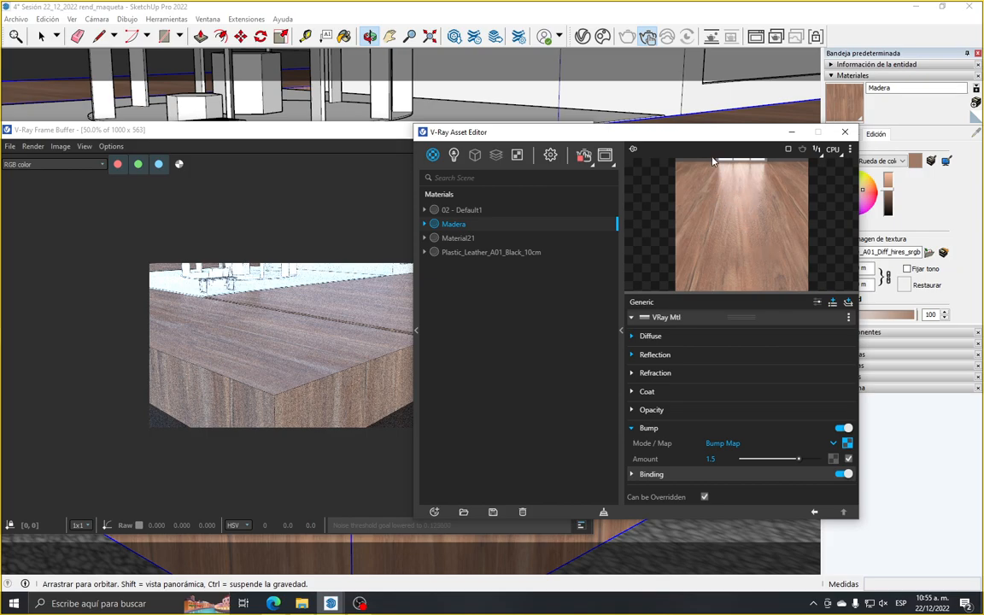
{"action": "left_click_drag", "start_coordinate": [598, 131], "coordinate": [711, 93]}
{"action": "scroll", "coordinate": [308, 368], "scroll_direction": "up", "scroll_amount": 1}
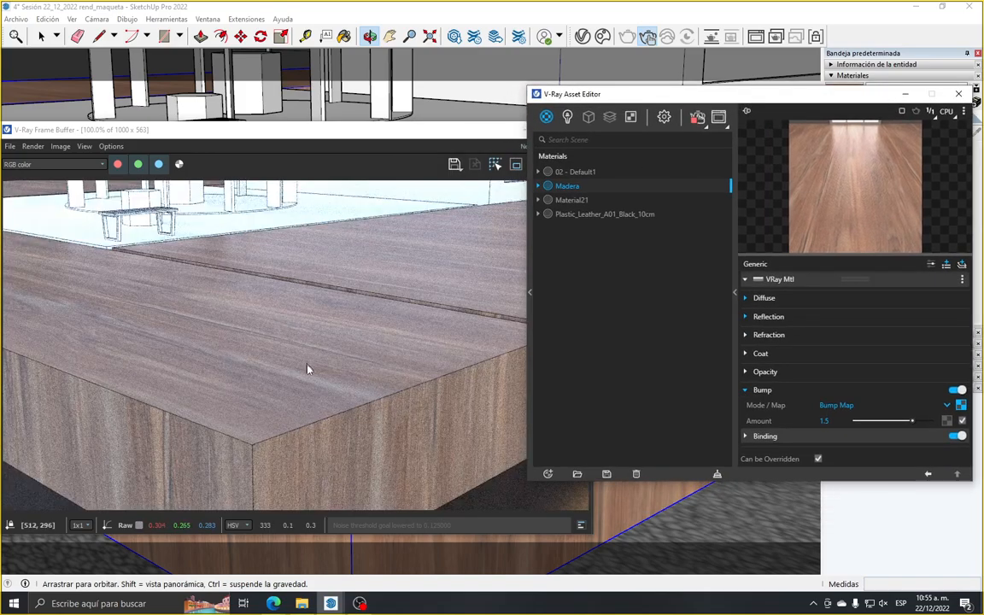
Examine the bump relief on the wooden base's top and side faces in the render, both close up and as a whole
{"action": "scroll", "coordinate": [311, 386], "scroll_direction": "down", "scroll_amount": 1}
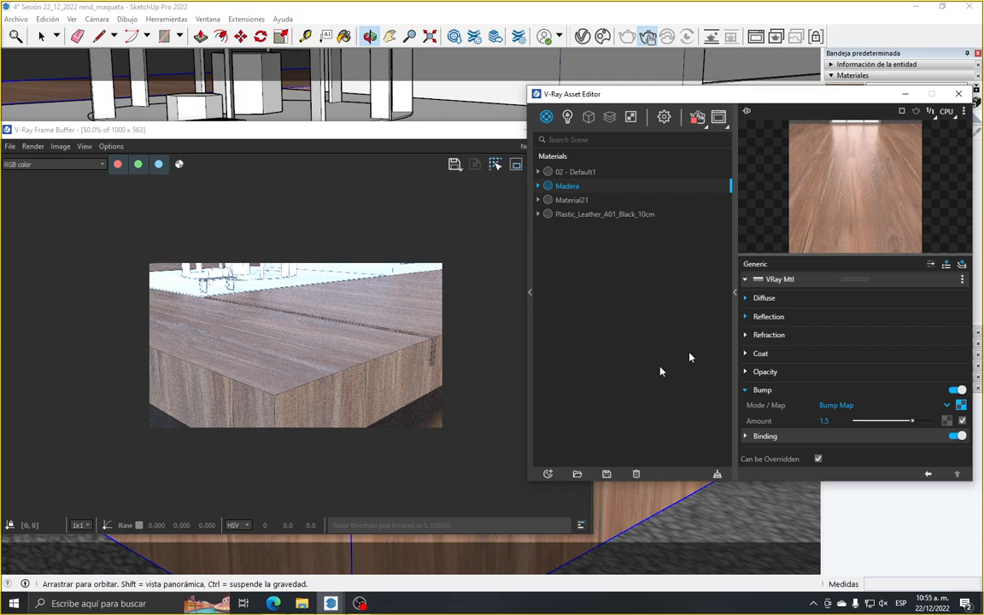
{"action": "scroll", "coordinate": [281, 407], "scroll_direction": "down", "scroll_amount": 1}
{"action": "scroll", "coordinate": [288, 369], "scroll_direction": "up", "scroll_amount": 2}
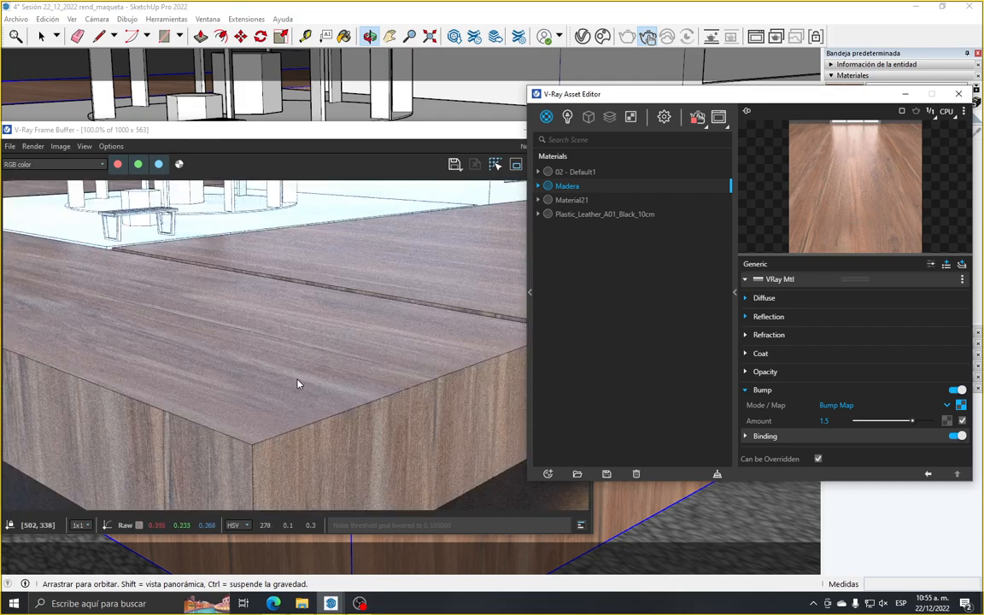
{"action": "scroll", "coordinate": [298, 385], "scroll_direction": "down", "scroll_amount": 1}
{"action": "scroll", "coordinate": [340, 400], "scroll_direction": "up", "scroll_amount": 1}
{"action": "middle_click_drag", "start_coordinate": [365, 385], "coordinate": [420, 462]}
{"action": "scroll", "coordinate": [377, 410], "scroll_direction": "up", "scroll_amount": 1}
{"action": "scroll", "coordinate": [257, 350], "scroll_direction": "down", "scroll_amount": 1}
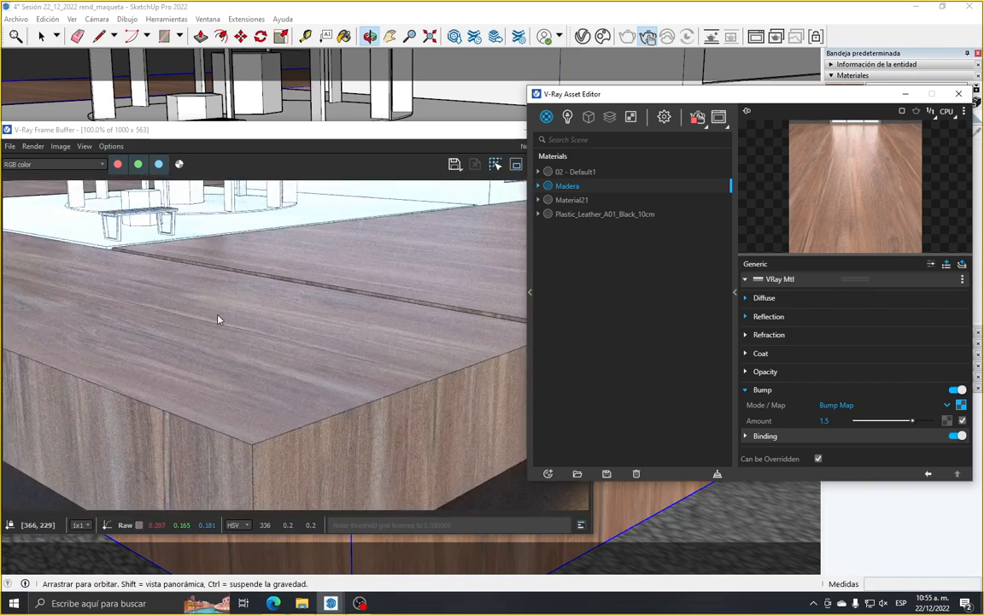
{"action": "scroll", "coordinate": [457, 476], "scroll_direction": "up", "scroll_amount": 1}
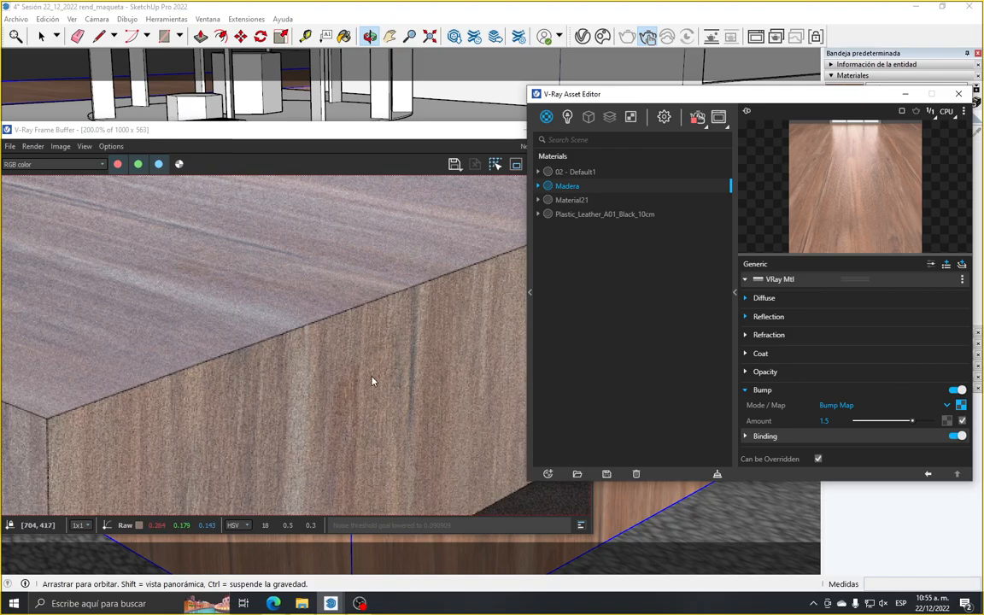
{"action": "scroll", "coordinate": [271, 397], "scroll_direction": "down", "scroll_amount": 1}
{"action": "scroll", "coordinate": [338, 492], "scroll_direction": "up", "scroll_amount": 1}
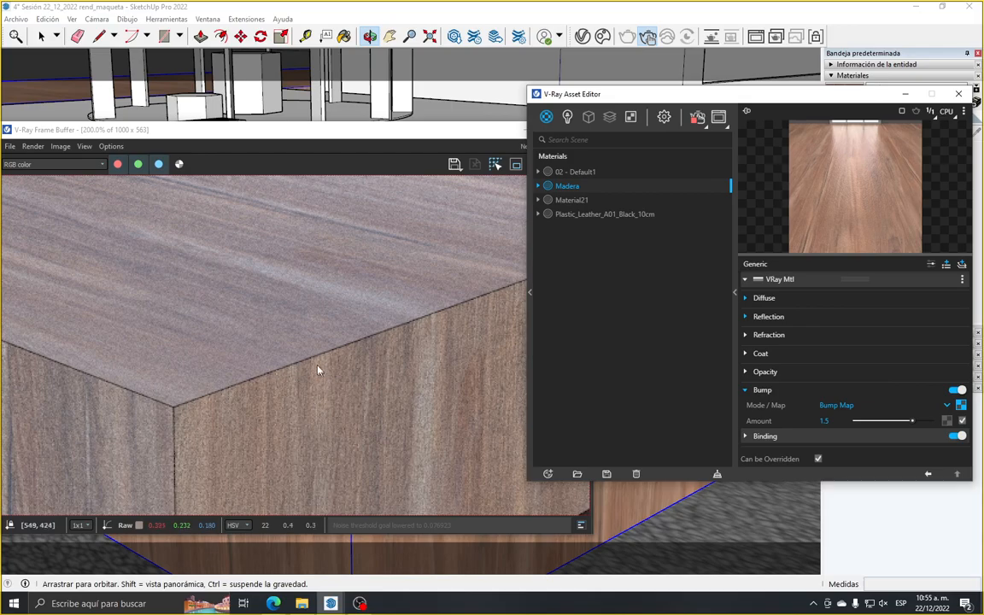
{"action": "scroll", "coordinate": [317, 400], "scroll_direction": "down", "scroll_amount": 2}
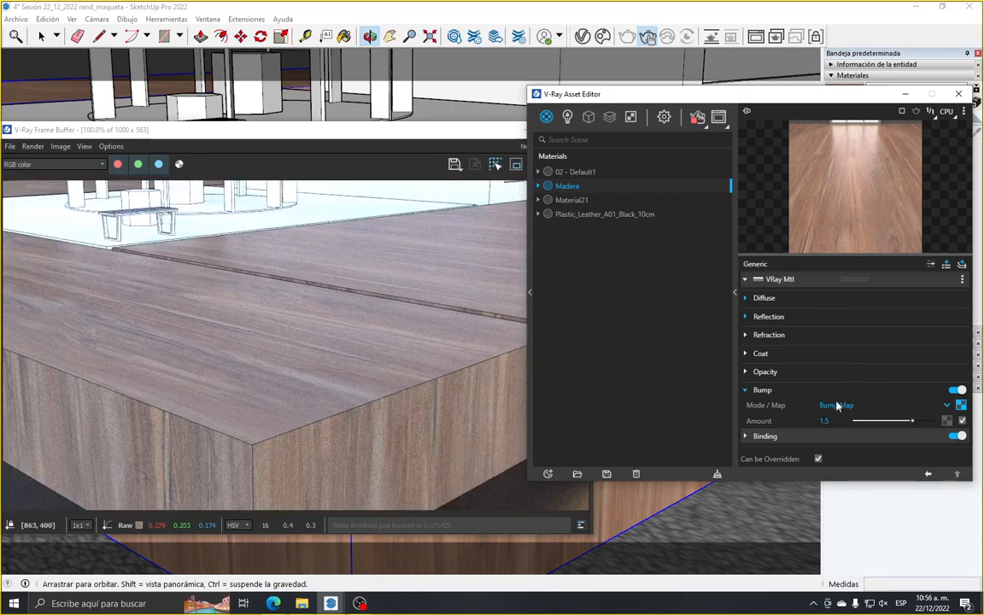
{"action": "scroll", "coordinate": [295, 334], "scroll_direction": "down", "scroll_amount": 1}
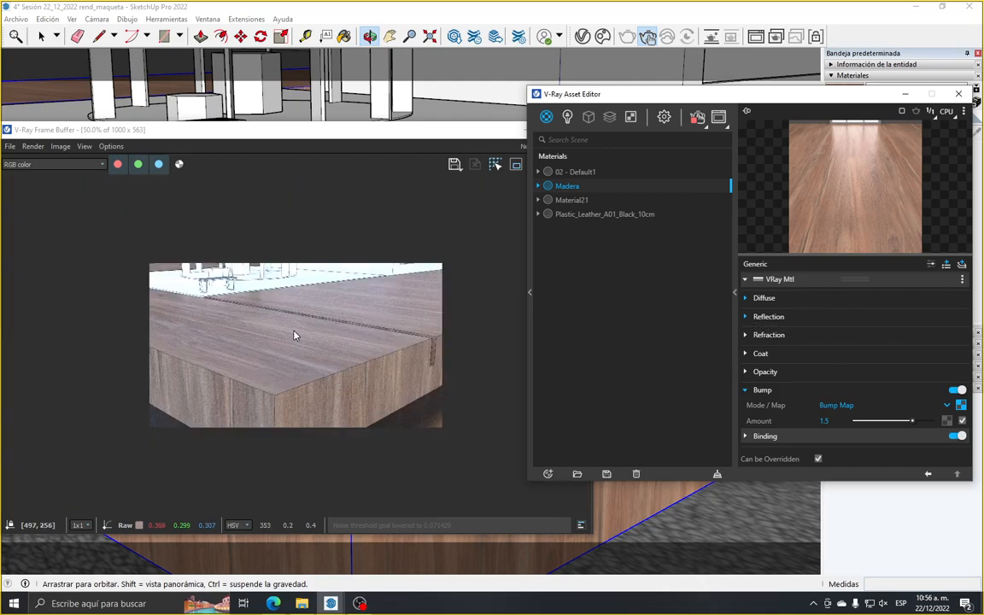
Restore the second saved scene's camera view and inspect the wooden base in the updated render with the Asset Editor minimized
{"action": "left_click_drag", "start_coordinate": [699, 94], "coordinate": [426, 102]}
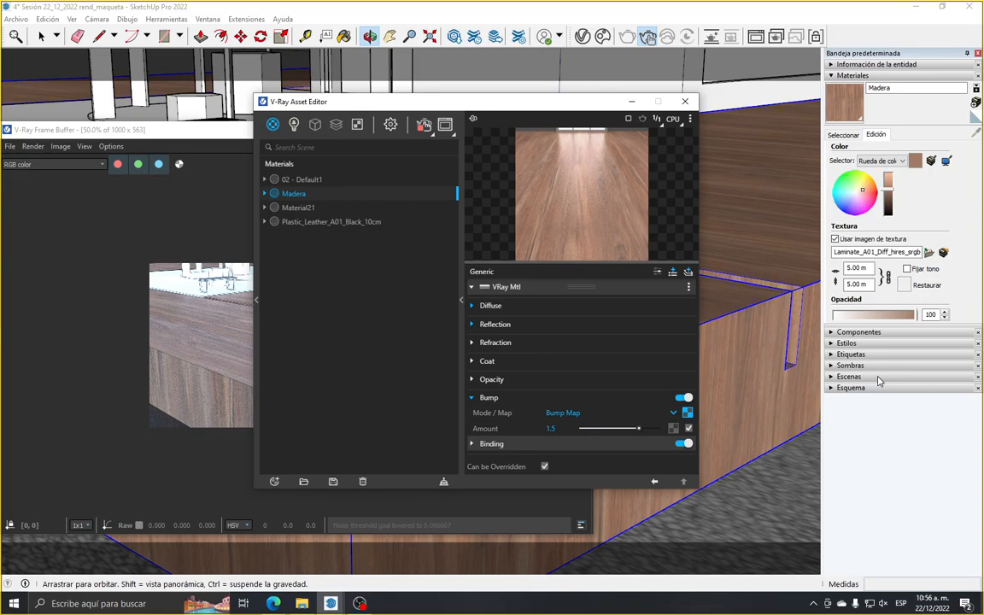
{"action": "left_click", "coordinate": [850, 376]}
{"action": "left_click", "coordinate": [906, 424]}
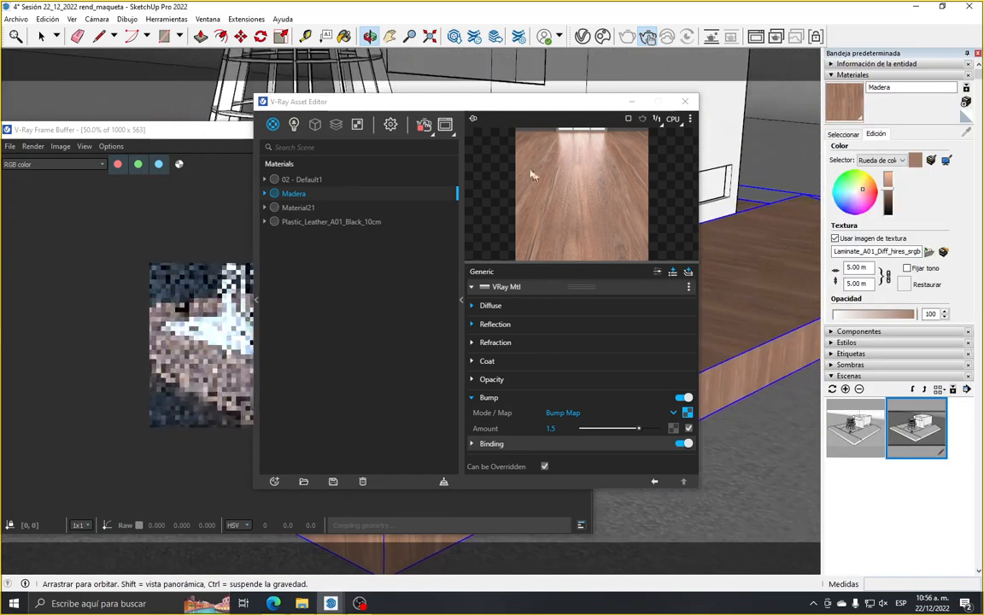
{"action": "left_click", "coordinate": [631, 102]}
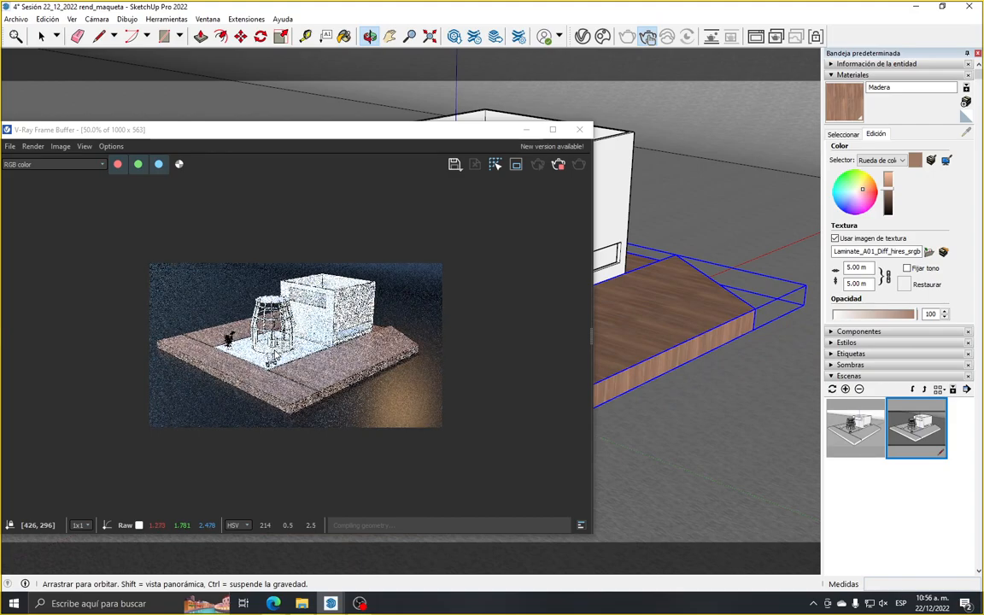
{"action": "scroll", "coordinate": [274, 350], "scroll_direction": "up", "scroll_amount": 1}
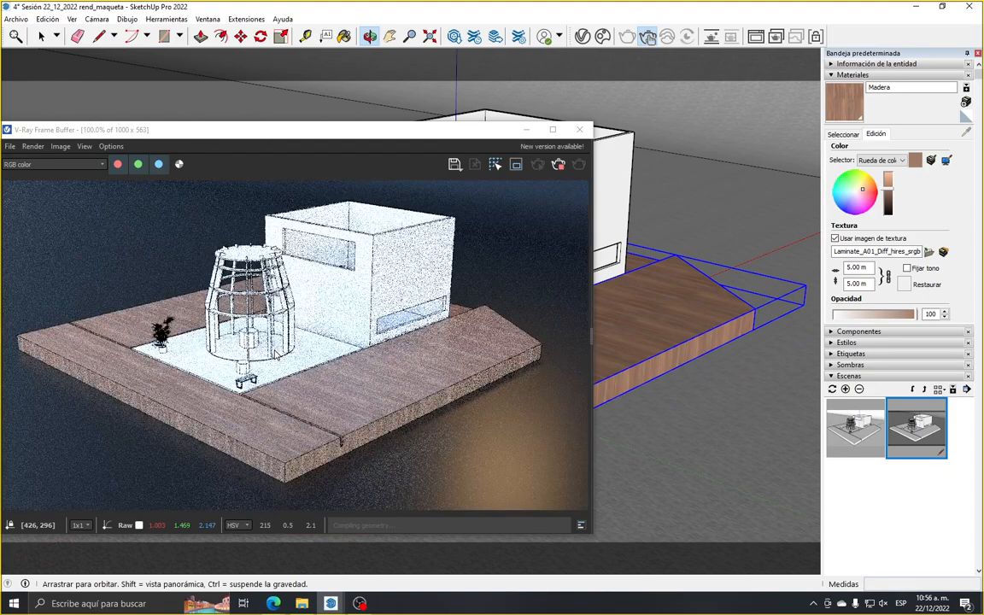
{"action": "scroll", "coordinate": [314, 392], "scroll_direction": "up", "scroll_amount": 1}
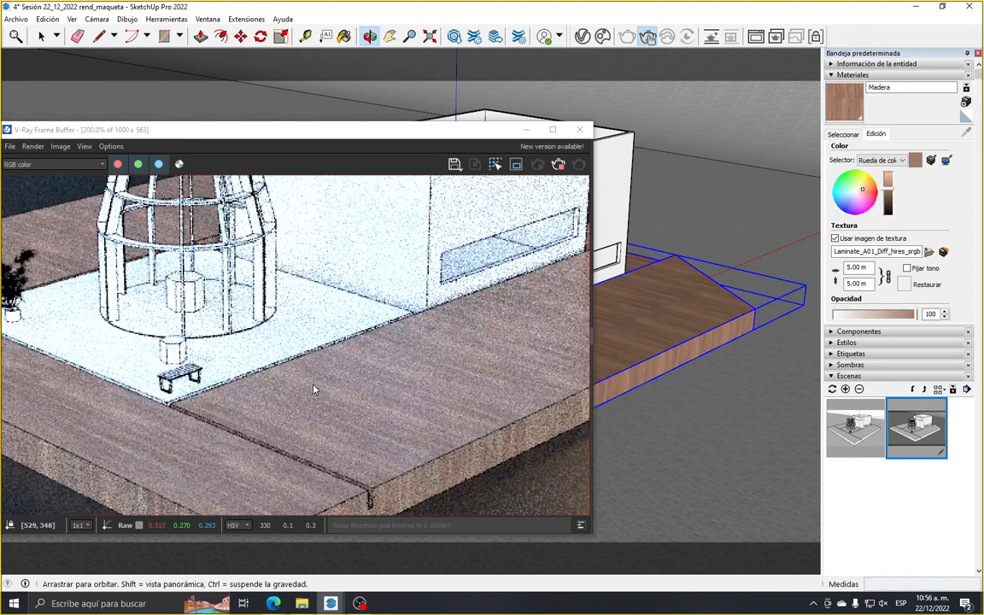
{"action": "scroll", "coordinate": [316, 393], "scroll_direction": "down", "scroll_amount": 1}
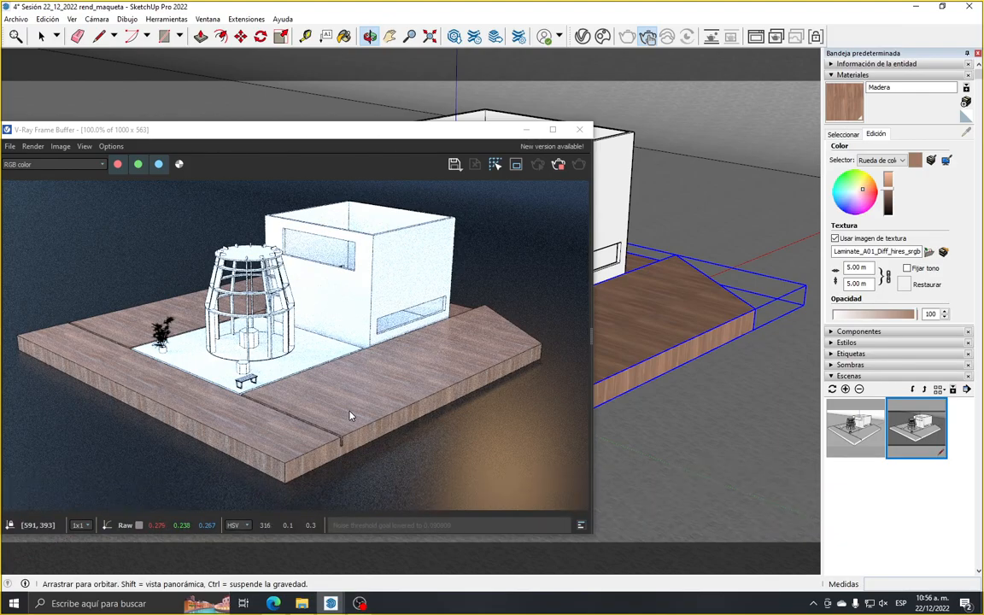
Select the white box-shaped building in the model, moving the frame buffer out of its way
{"action": "left_click", "coordinate": [41, 36]}
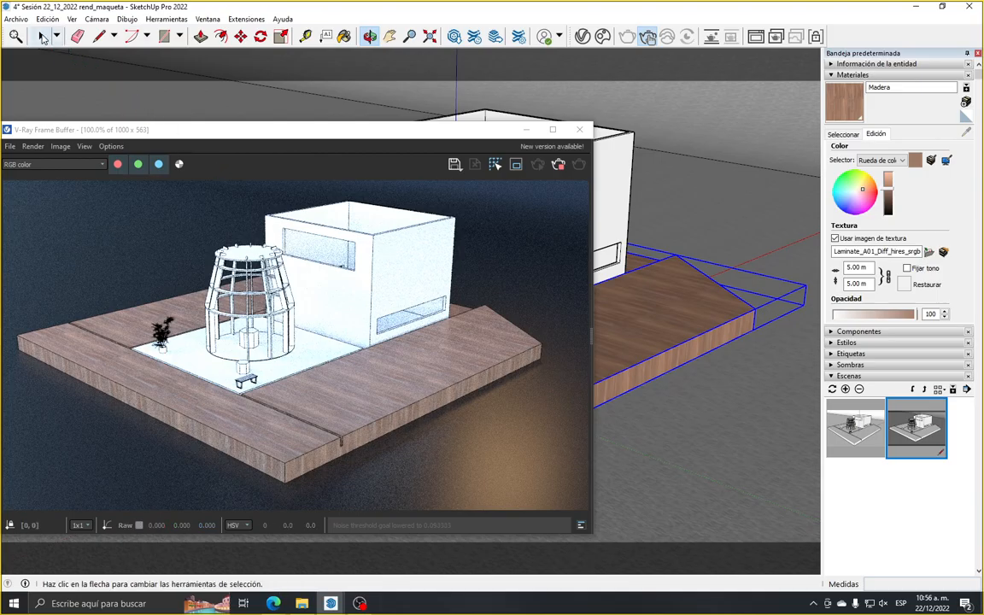
{"action": "left_click_drag", "start_coordinate": [488, 134], "coordinate": [501, 321]}
{"action": "left_click", "coordinate": [520, 234]}
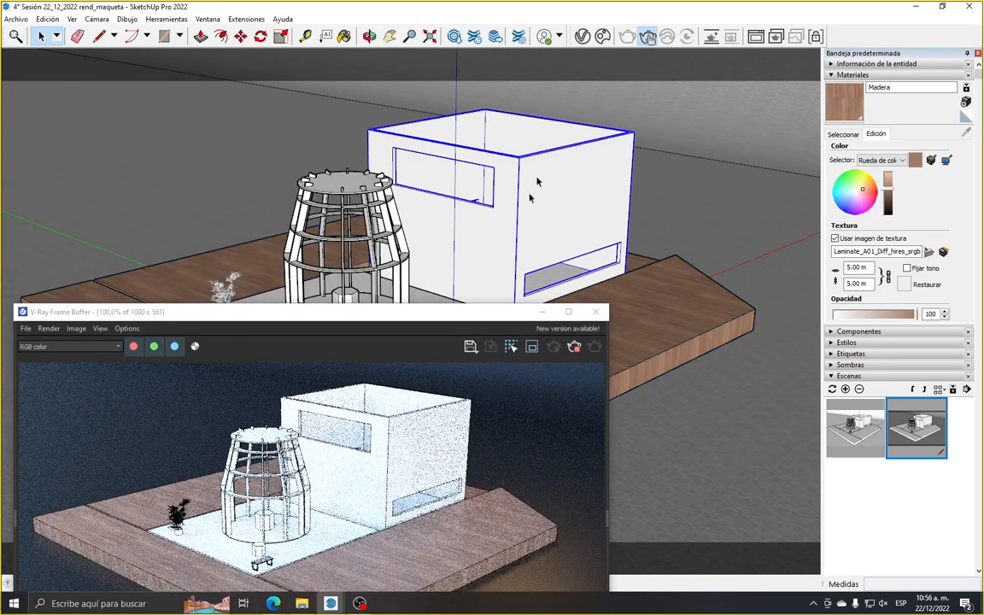
{"action": "left_click_drag", "start_coordinate": [427, 314], "coordinate": [470, 204]}
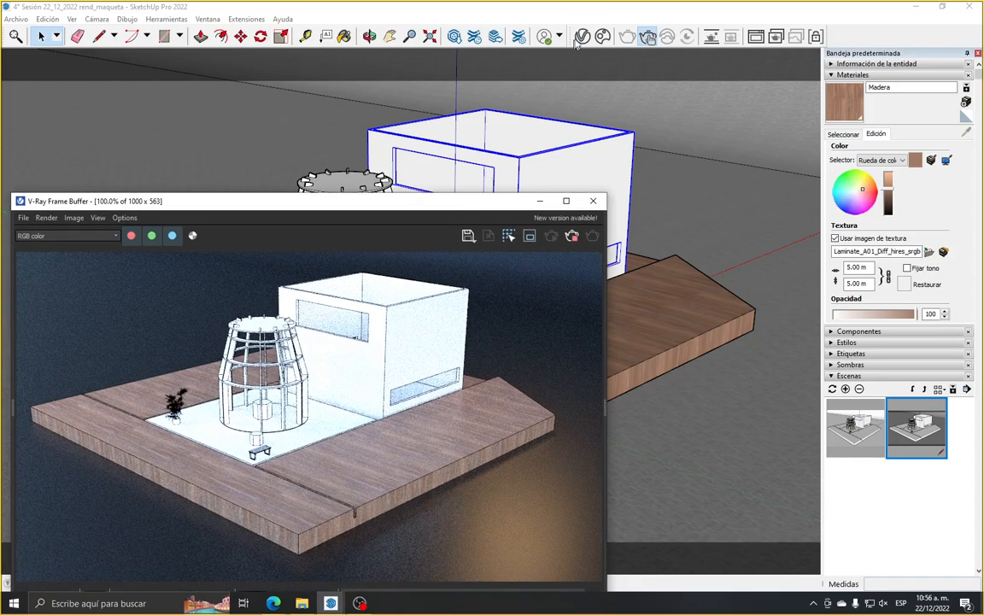
Reopen the Asset Editor beside the render, hide the material parameters and expand the material library
{"action": "left_click", "coordinate": [582, 37]}
{"action": "left_click_drag", "start_coordinate": [512, 103], "coordinate": [798, 95]}
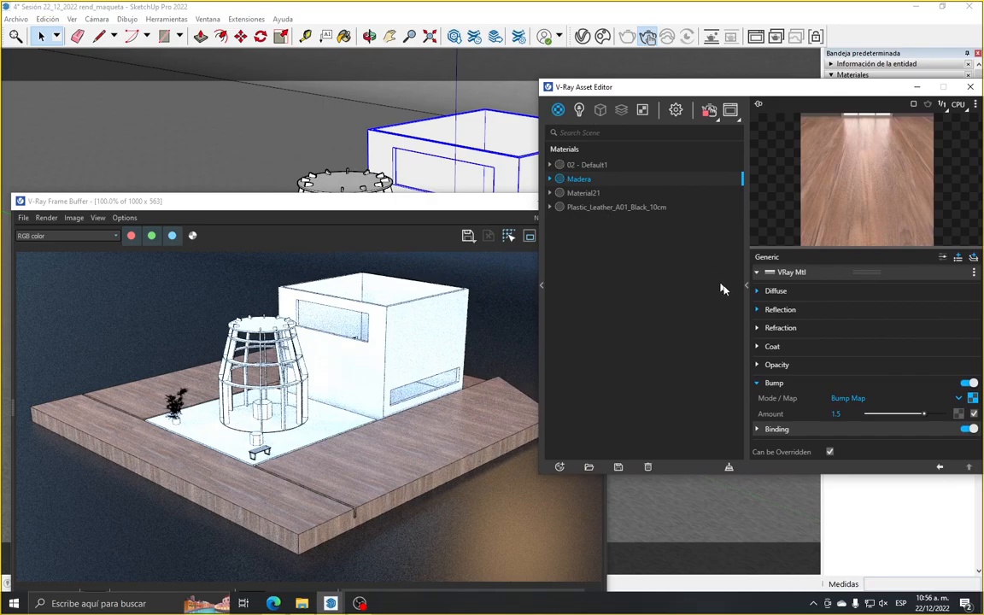
{"action": "left_click", "coordinate": [748, 286]}
{"action": "left_click_drag", "start_coordinate": [617, 92], "coordinate": [834, 126]}
{"action": "left_click", "coordinate": [758, 323]}
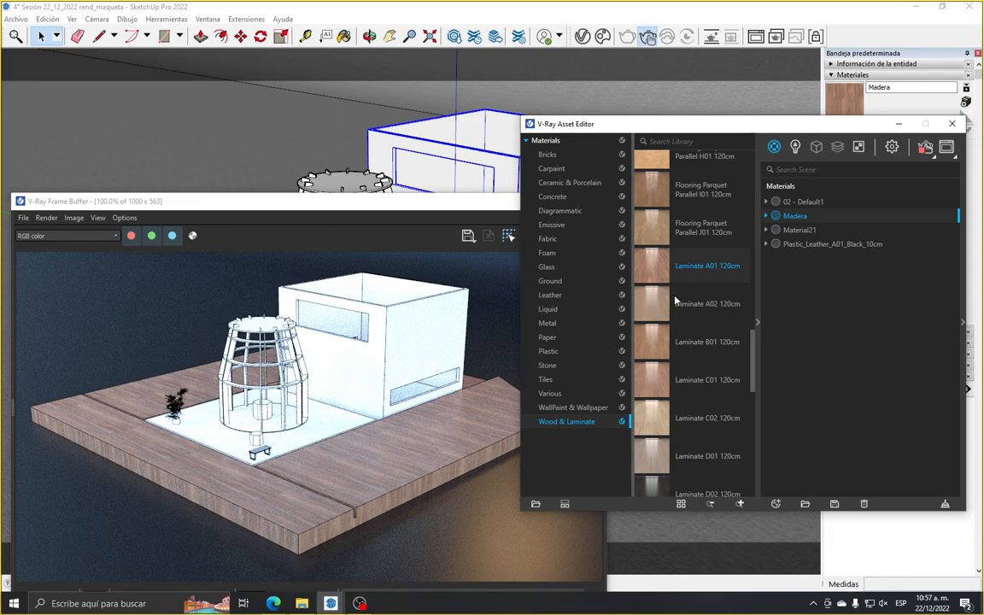
Apply the library material Paper A 20cm from the Paper category to the selected box building
{"action": "left_click", "coordinate": [560, 340]}
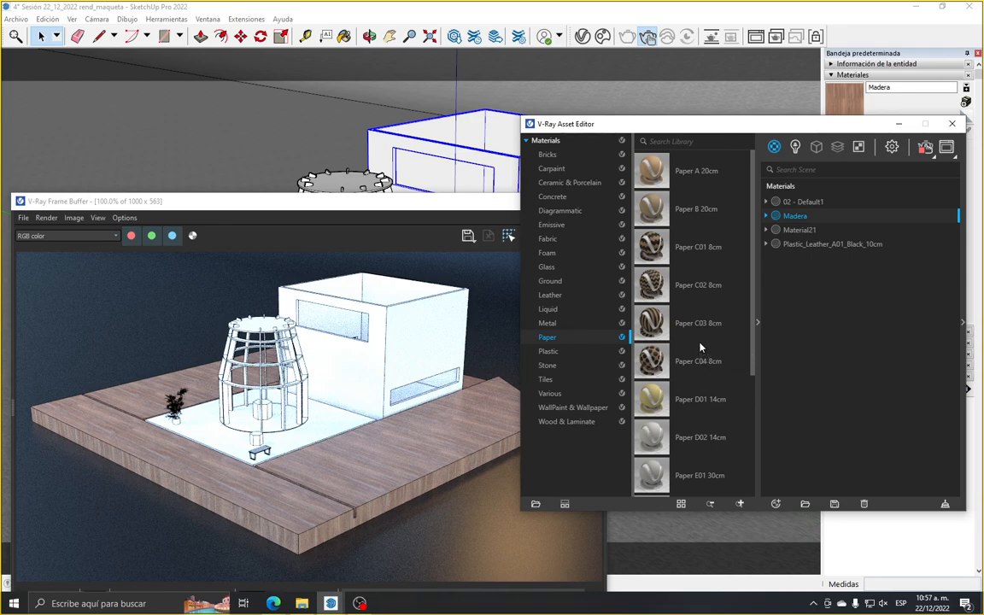
{"action": "scroll", "coordinate": [701, 347], "scroll_direction": "down", "scroll_amount": 5}
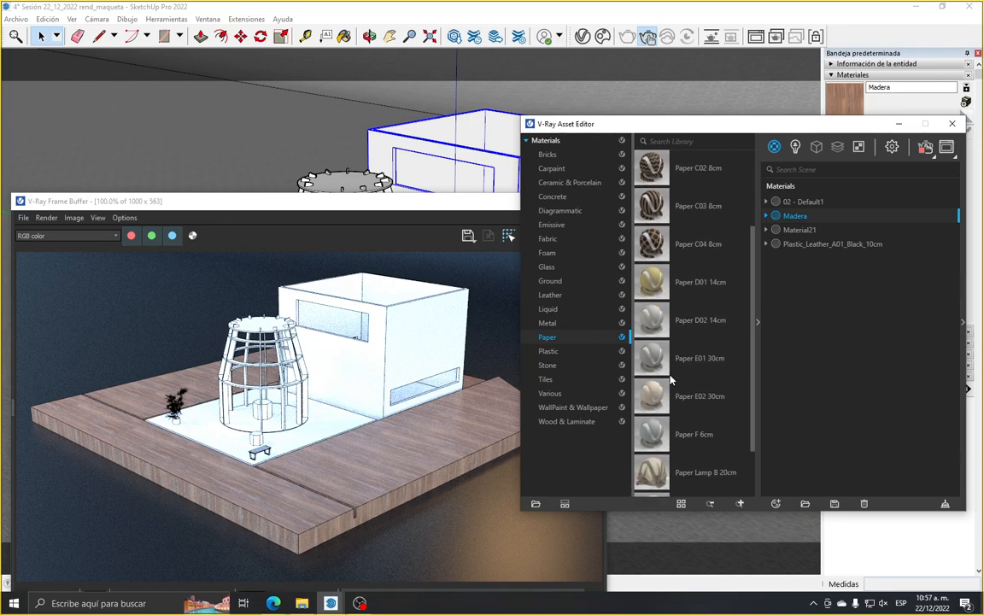
{"action": "scroll", "coordinate": [681, 445], "scroll_direction": "up", "scroll_amount": 4}
{"action": "scroll", "coordinate": [681, 445], "scroll_direction": "up", "scroll_amount": 1}
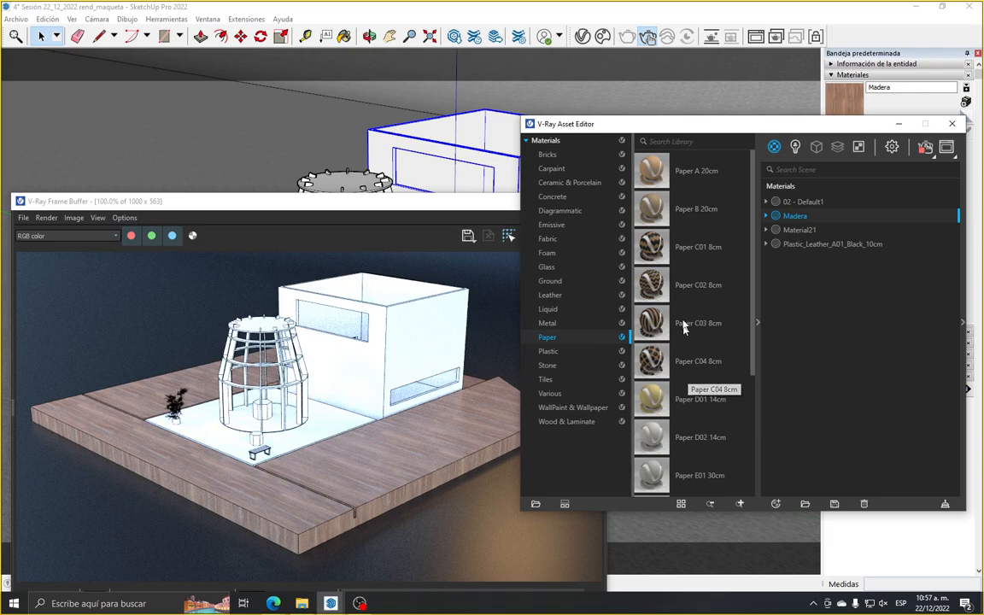
{"action": "right_click", "coordinate": [682, 181]}
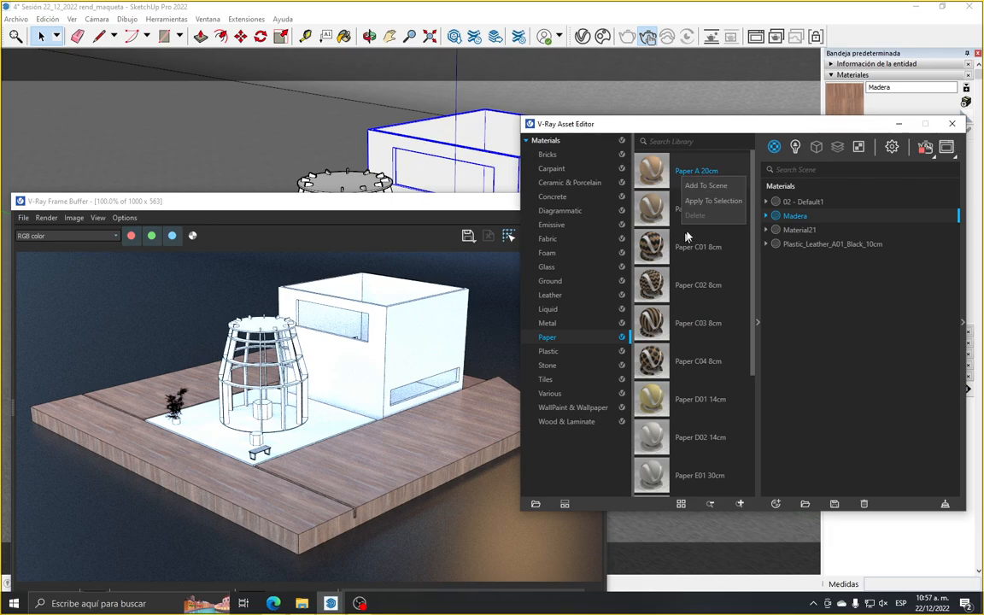
{"action": "left_click", "coordinate": [699, 203]}
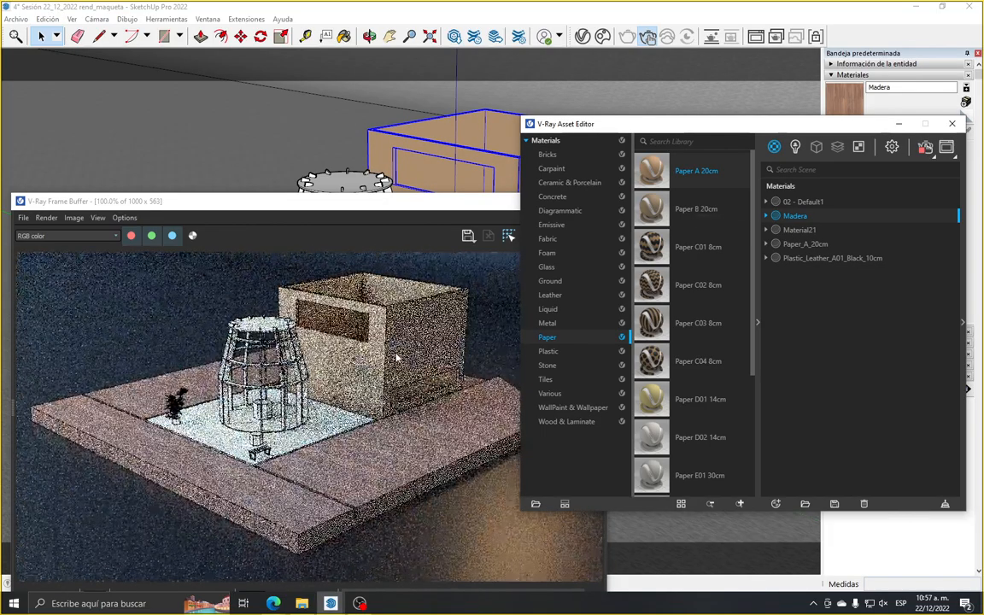
Frame the box building closely in the model view and examine its paper finish in the interactive render
{"action": "mouse_move", "coordinate": [400, 92]}
{"action": "middle_mouse_down", "text": "shift"}
{"action": "mouse_move", "coordinate": [345, 127]}
{"action": "mouse_move", "coordinate": [339, 175]}
{"action": "mouse_move", "coordinate": [428, 114]}
{"action": "mouse_move", "coordinate": [391, 166]}
{"action": "mouse_move", "coordinate": [400, 163]}
{"action": "middle_mouse_up", "text": "shift"}
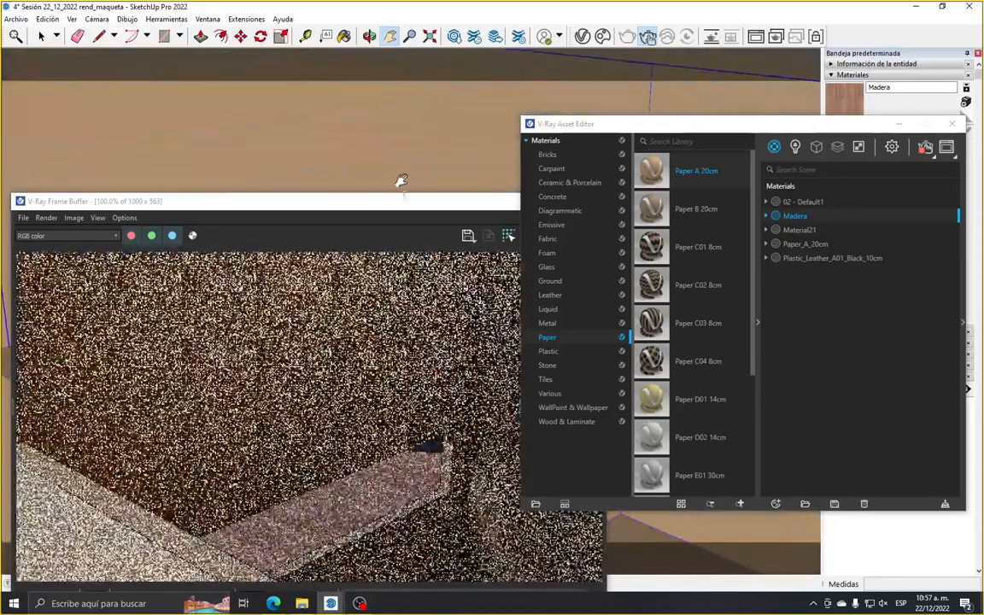
{"action": "scroll", "coordinate": [409, 345], "scroll_direction": "down", "scroll_amount": 1}
{"action": "scroll", "coordinate": [446, 132], "scroll_direction": "down", "scroll_amount": 2}
{"action": "left_click_drag", "start_coordinate": [446, 132], "coordinate": [342, 158]}
{"action": "scroll", "coordinate": [396, 146], "scroll_direction": "down", "scroll_amount": 3}
{"action": "scroll", "coordinate": [420, 130], "scroll_direction": "down", "scroll_amount": 1}
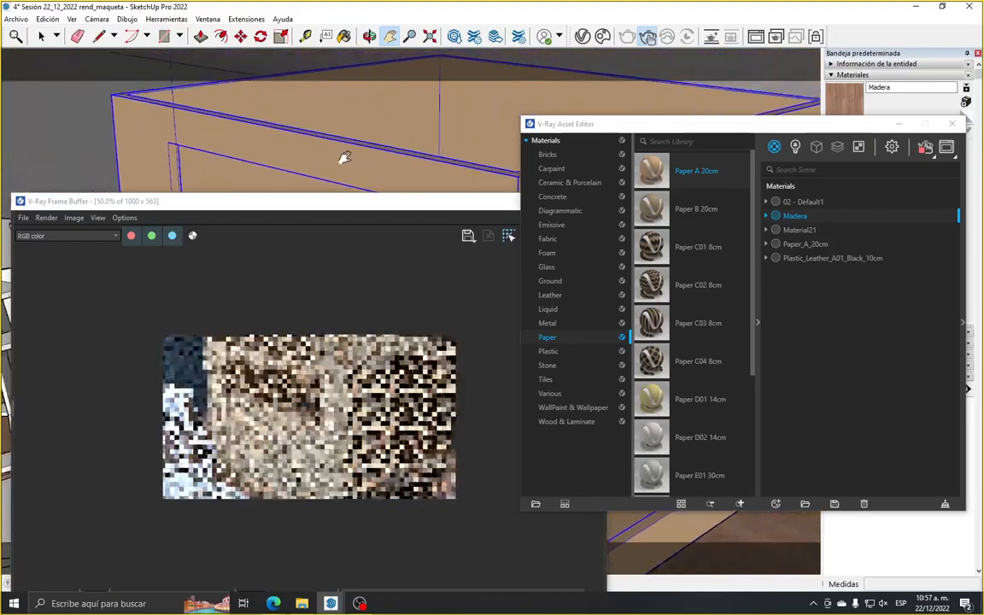
{"action": "scroll", "coordinate": [382, 143], "scroll_direction": "down", "scroll_amount": 2}
{"action": "left_click_drag", "start_coordinate": [410, 125], "coordinate": [374, 153]}
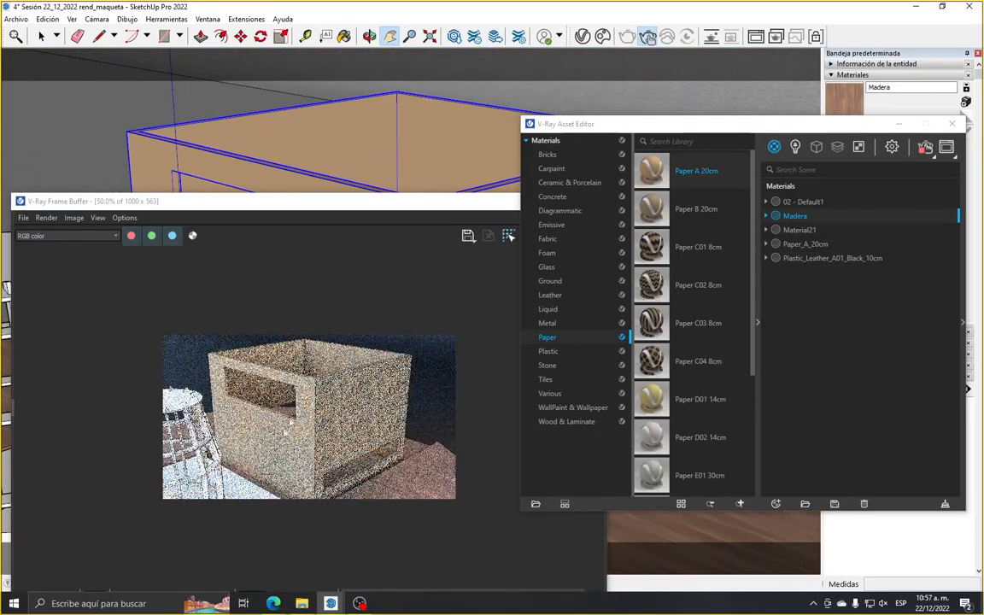
{"action": "scroll", "coordinate": [265, 478], "scroll_direction": "up", "scroll_amount": 1}
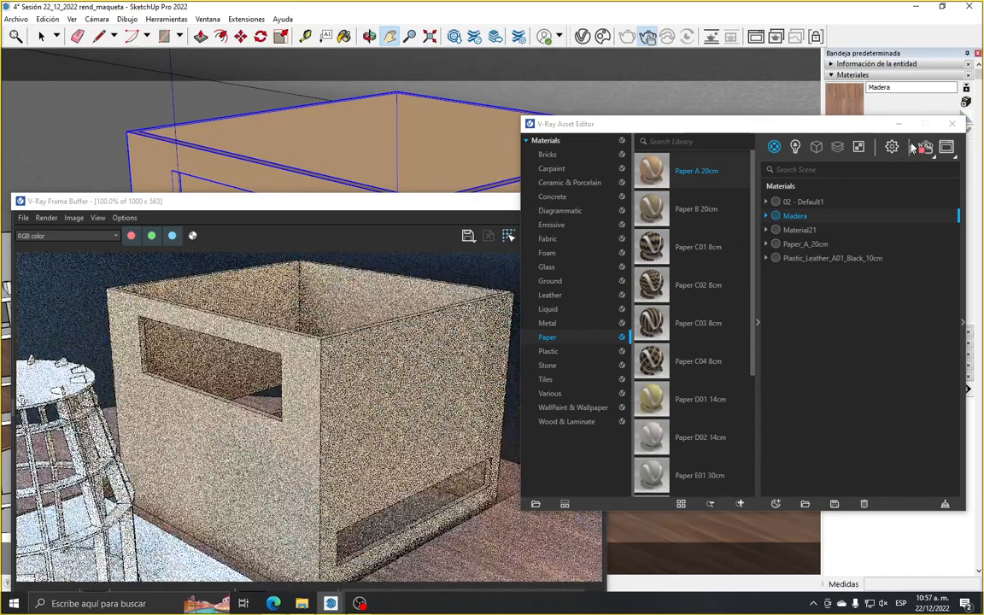
Close the Asset Editor, sample the box's paper material, set its texture size to 4 m and check it in the render
{"action": "left_click", "coordinate": [950, 125]}
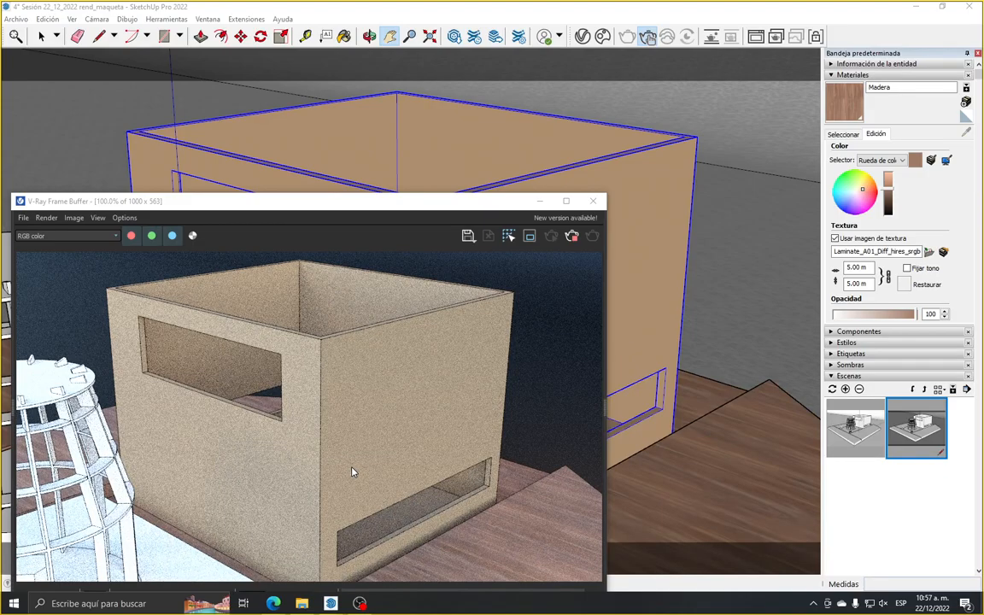
{"action": "left_click", "coordinate": [843, 134]}
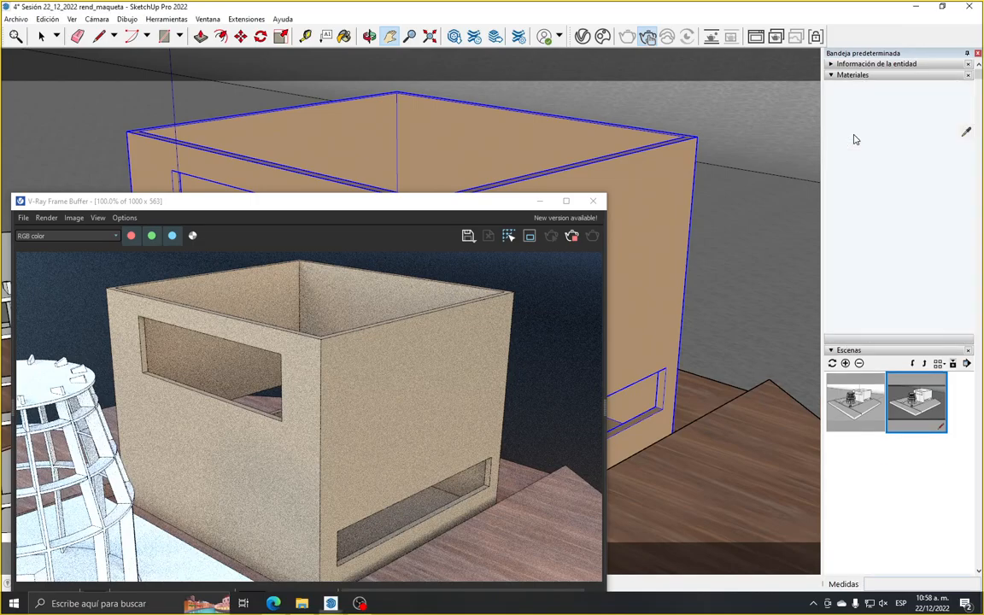
{"action": "left_click", "coordinate": [966, 135]}
{"action": "left_click", "coordinate": [663, 164]}
{"action": "left_click", "coordinate": [876, 135]}
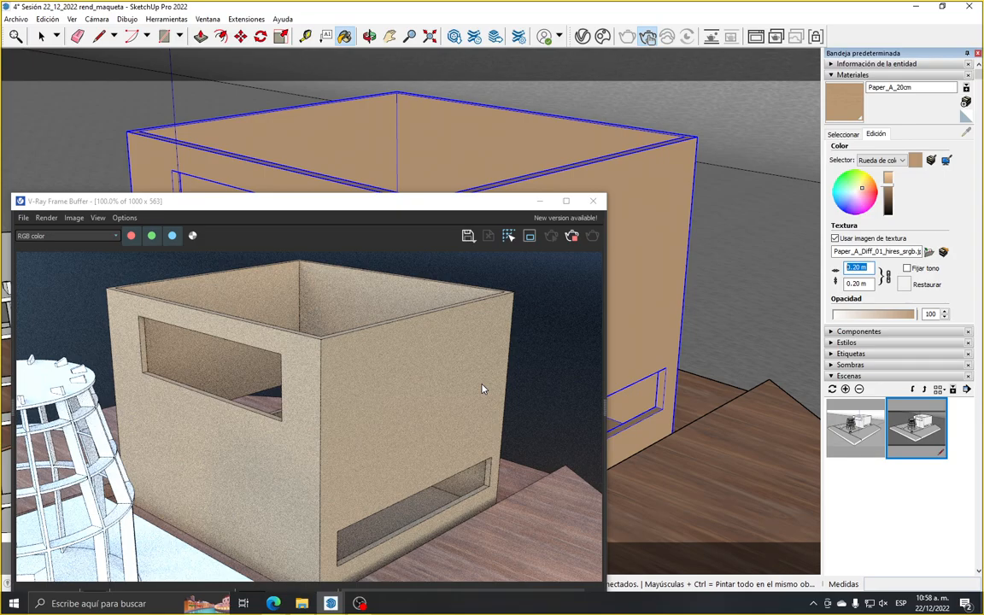
{"action": "type", "text": "4."}
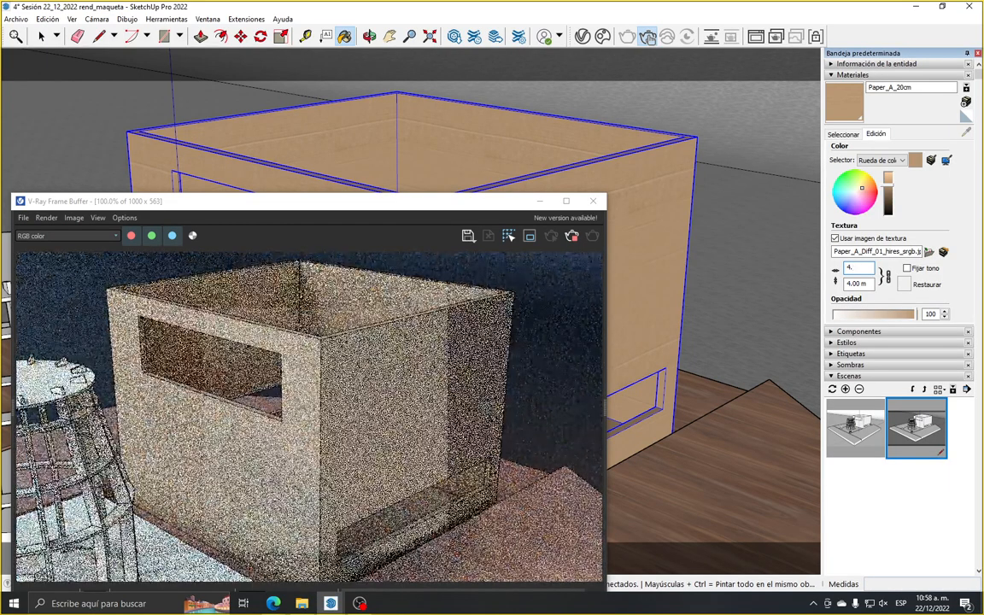
{"action": "left_click", "coordinate": [41, 38]}
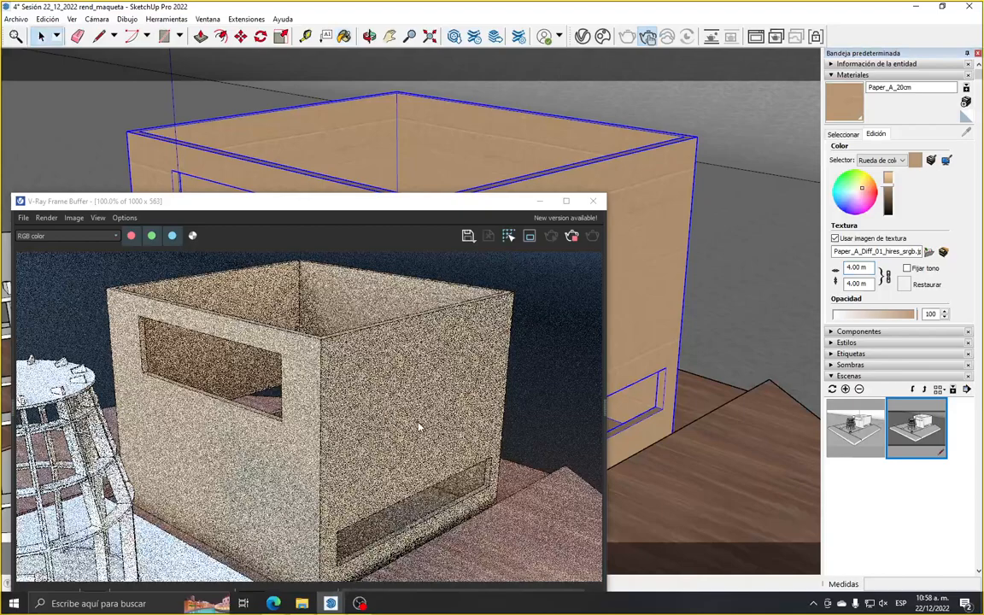
{"action": "scroll", "coordinate": [213, 462], "scroll_direction": "up", "scroll_amount": 2}
{"action": "scroll", "coordinate": [213, 463], "scroll_direction": "down", "scroll_amount": 2}
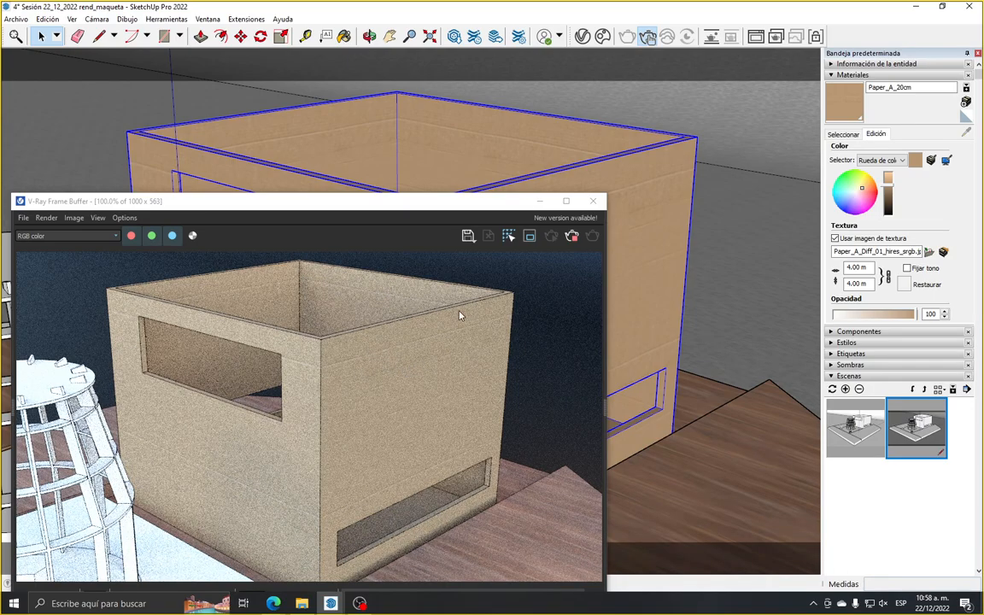
Restart the interactive render with an output width of 1500 and the RTX engine
{"action": "left_click", "coordinate": [583, 37]}
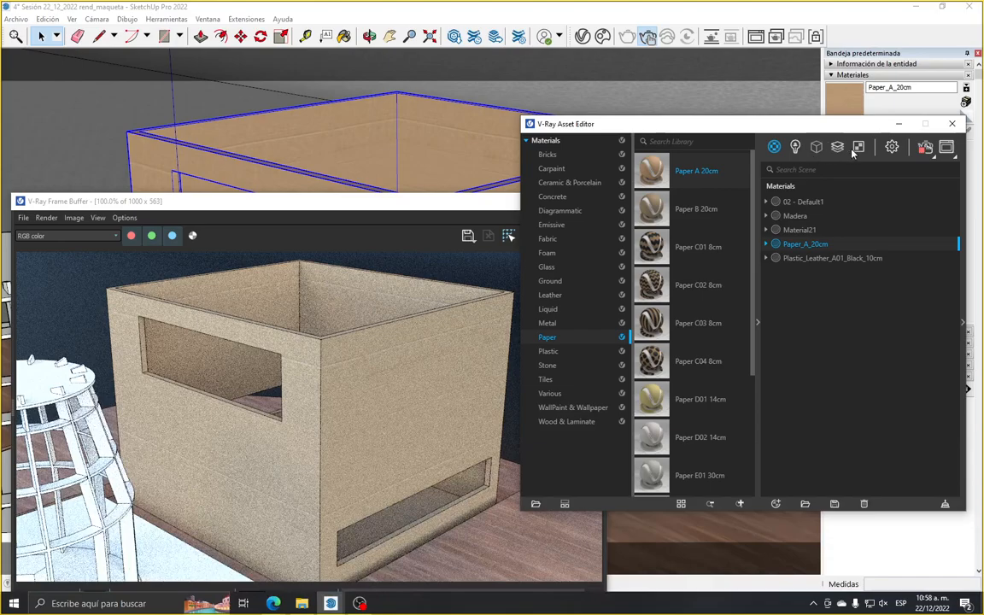
{"action": "left_click", "coordinate": [892, 147]}
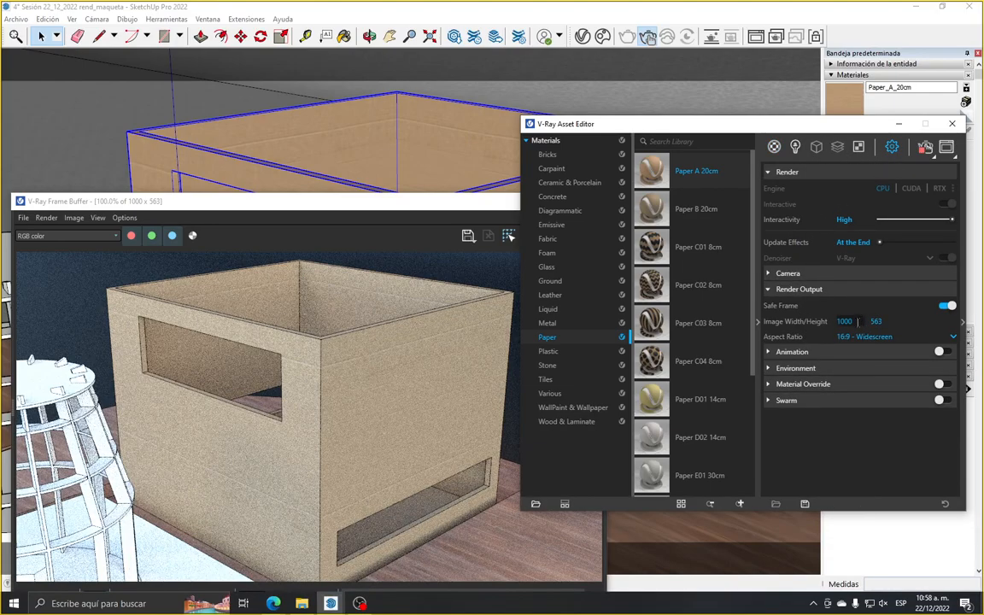
{"action": "left_click_drag", "start_coordinate": [855, 323], "coordinate": [797, 337]}
{"action": "type", "text": "1500"}
{"action": "left_click", "coordinate": [651, 41]}
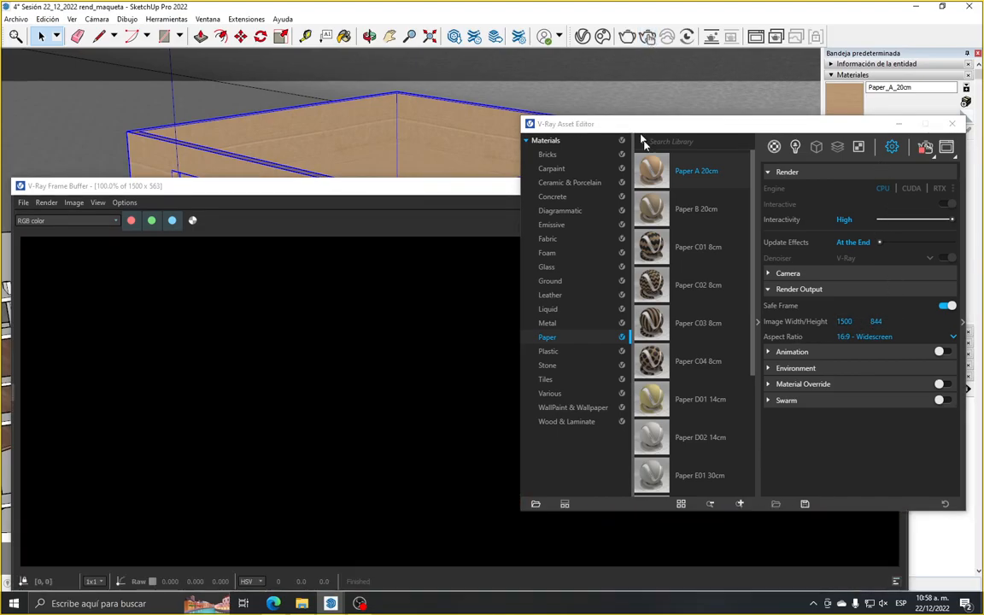
{"action": "left_click", "coordinate": [936, 189]}
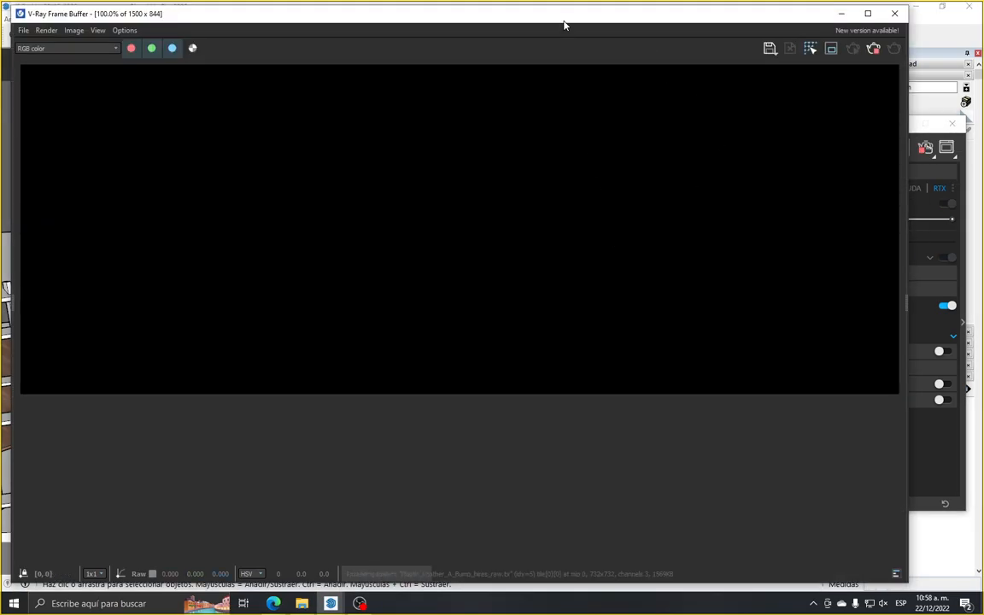
Arrange the frame buffer and Asset Editor side by side, hide the material library, and enlarge the box's paper walls in the render
{"action": "mouse_move", "coordinate": [564, 25]}
{"action": "left_mouse_down"}
{"action": "mouse_move", "coordinate": [505, 178]}
{"action": "mouse_move", "coordinate": [431, 193]}
{"action": "mouse_move", "coordinate": [474, 167]}
{"action": "left_mouse_up"}
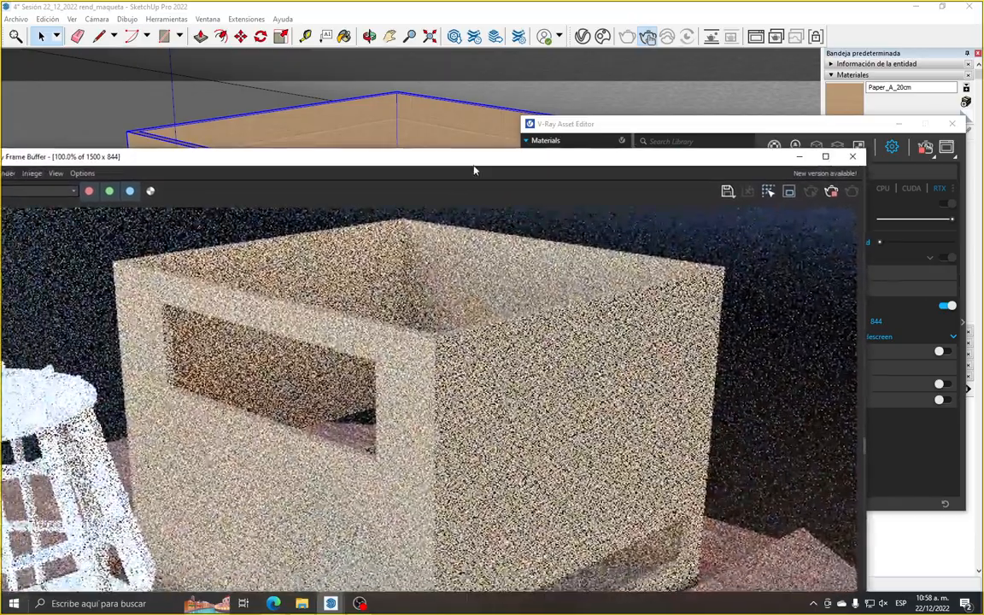
{"action": "left_click_drag", "start_coordinate": [399, 159], "coordinate": [484, 139]}
{"action": "mouse_move", "coordinate": [47, 137]}
{"action": "left_mouse_down"}
{"action": "mouse_move", "coordinate": [136, 197]}
{"action": "mouse_move", "coordinate": [250, 208]}
{"action": "left_mouse_up"}
{"action": "left_click_drag", "start_coordinate": [462, 221], "coordinate": [160, 151]}
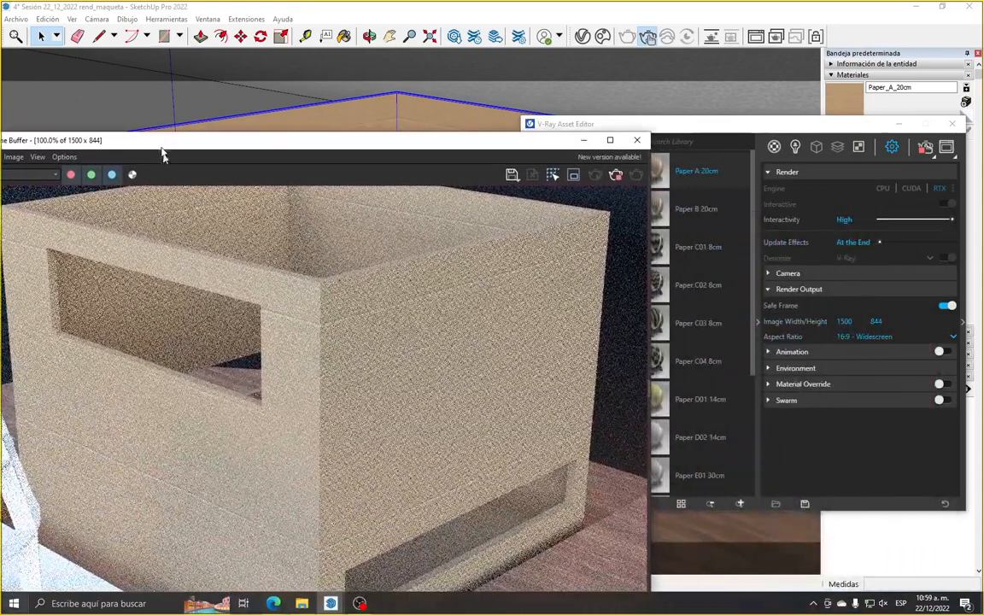
{"action": "left_click", "coordinate": [725, 128]}
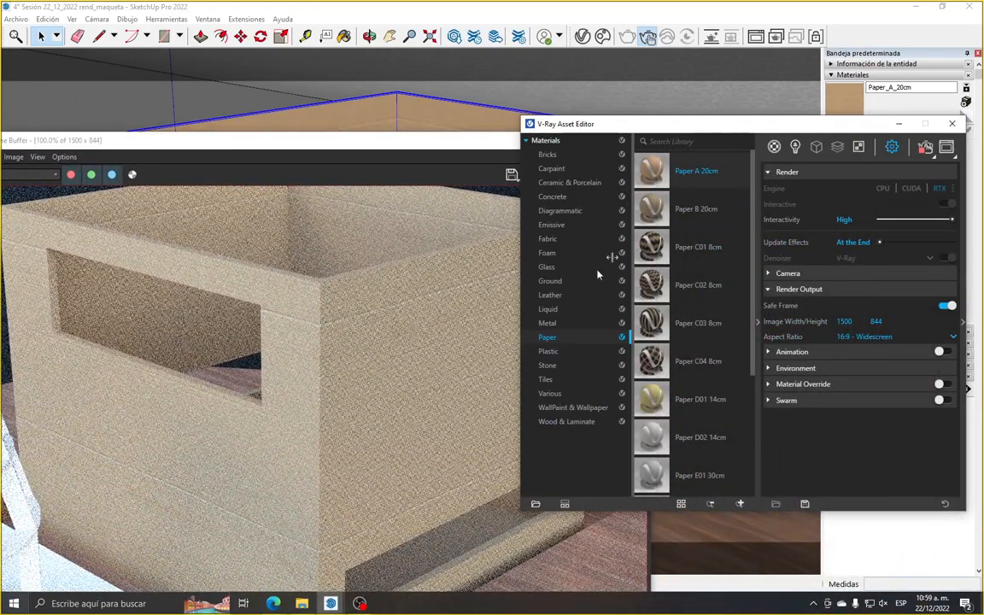
{"action": "left_click_drag", "start_coordinate": [568, 126], "coordinate": [694, 116]}
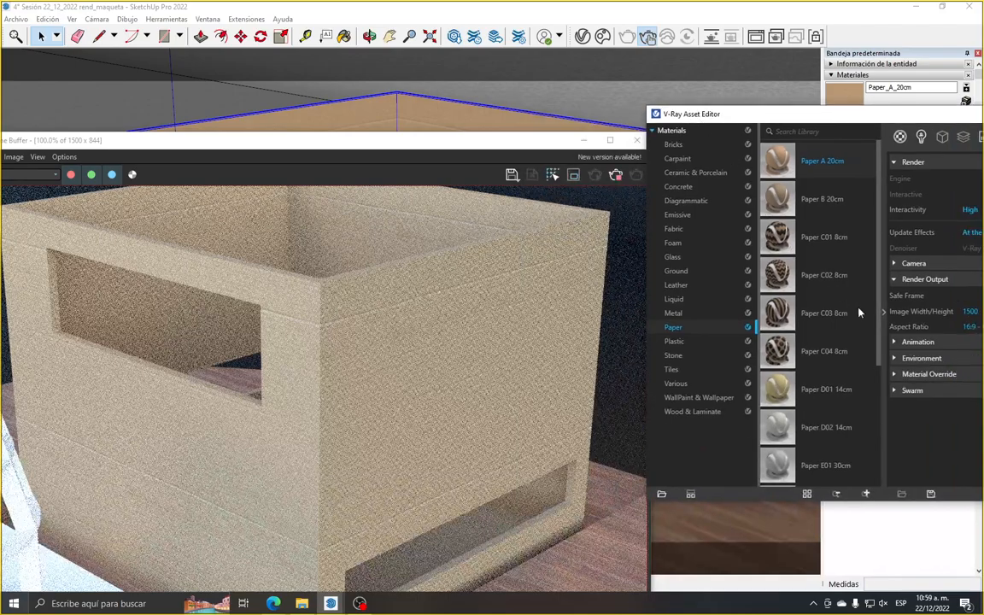
{"action": "left_click", "coordinate": [885, 316]}
{"action": "left_click_drag", "start_coordinate": [889, 113], "coordinate": [683, 103]}
{"action": "scroll", "coordinate": [318, 390], "scroll_direction": "up", "scroll_amount": 2}
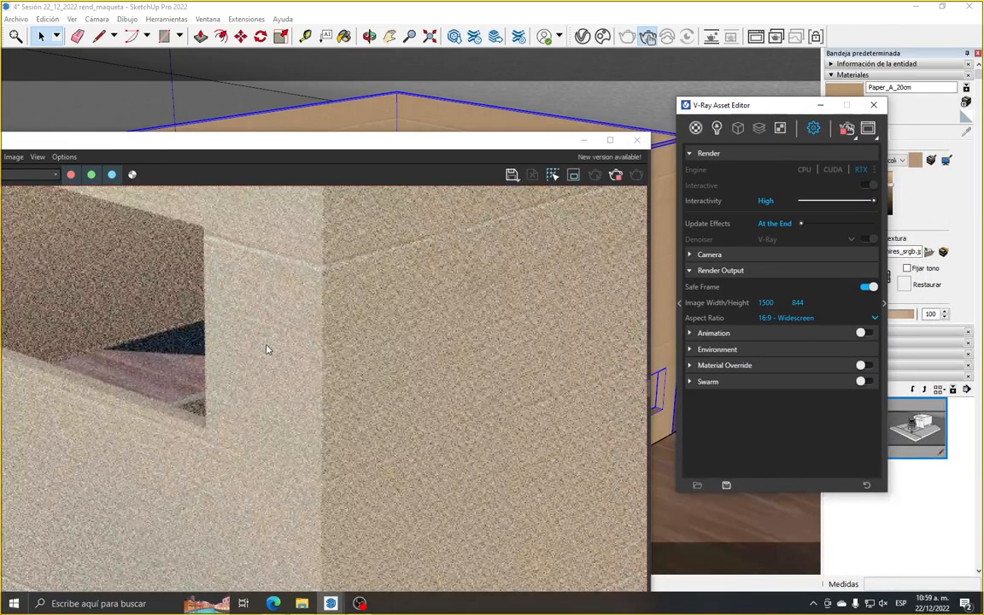
Examine the box's paper walls, edges and window openings in the interactive render, both in close-up and in full
{"action": "scroll", "coordinate": [268, 344], "scroll_direction": "down", "scroll_amount": 2}
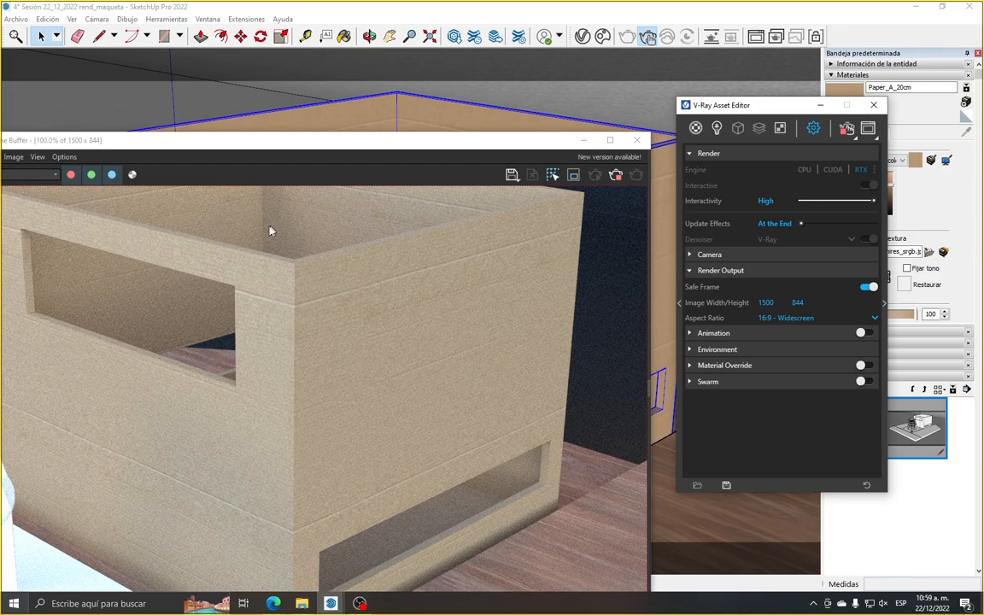
{"action": "scroll", "coordinate": [304, 238], "scroll_direction": "up", "scroll_amount": 1}
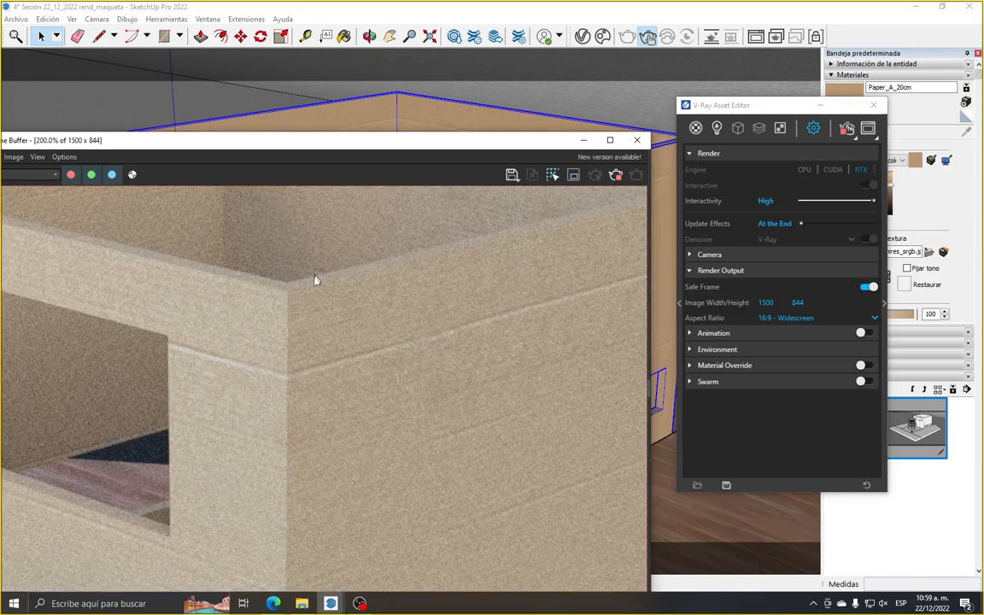
{"action": "scroll", "coordinate": [324, 312], "scroll_direction": "down", "scroll_amount": 1}
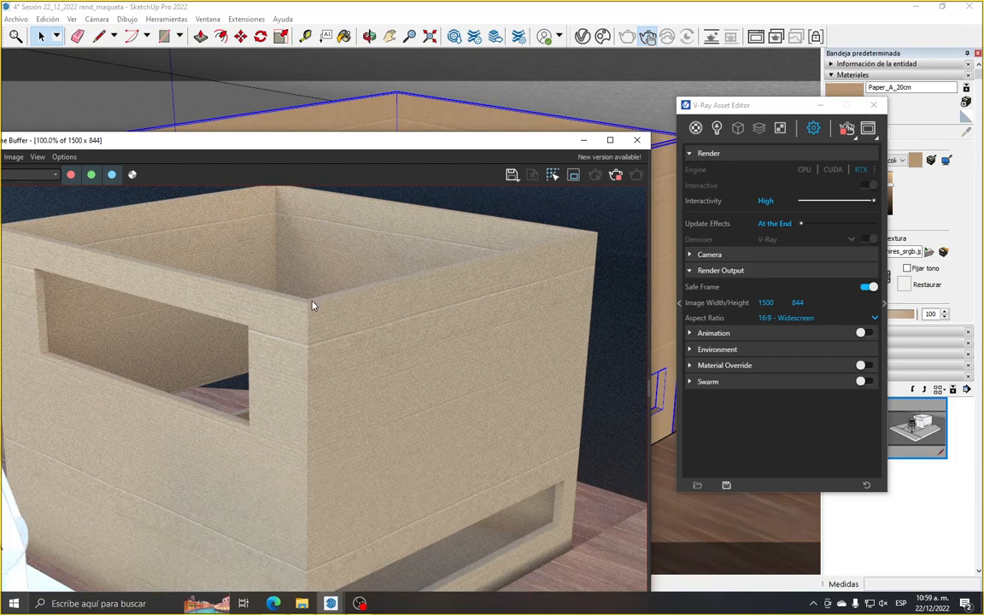
{"action": "scroll", "coordinate": [304, 364], "scroll_direction": "up", "scroll_amount": 1}
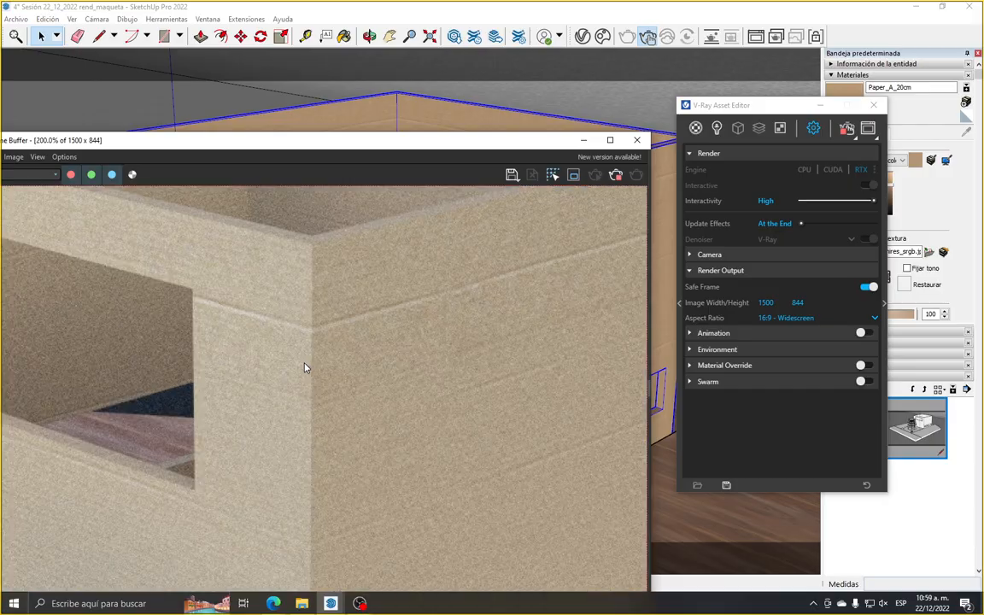
{"action": "scroll", "coordinate": [391, 362], "scroll_direction": "down", "scroll_amount": 1}
{"action": "scroll", "coordinate": [393, 359], "scroll_direction": "down", "scroll_amount": 1}
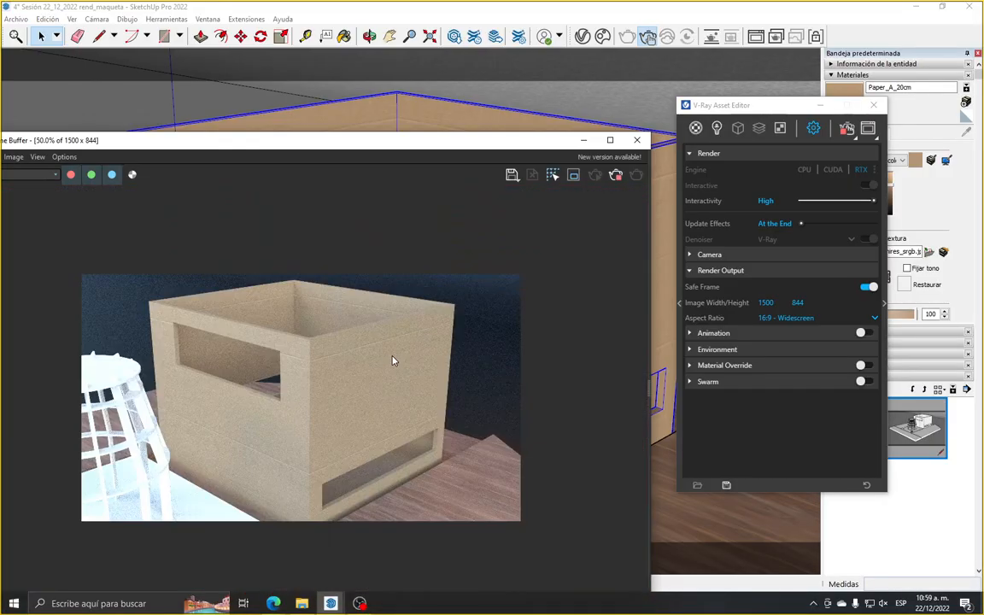
{"action": "scroll", "coordinate": [375, 471], "scroll_direction": "up", "scroll_amount": 1}
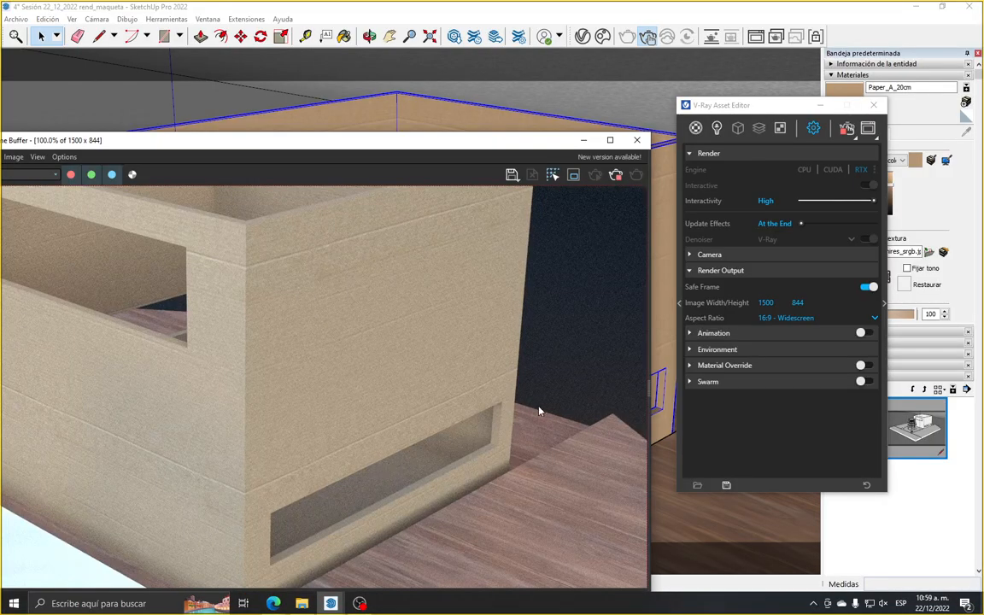
{"action": "scroll", "coordinate": [539, 411], "scroll_direction": "down", "scroll_amount": 1}
{"action": "scroll", "coordinate": [320, 438], "scroll_direction": "up", "scroll_amount": 1}
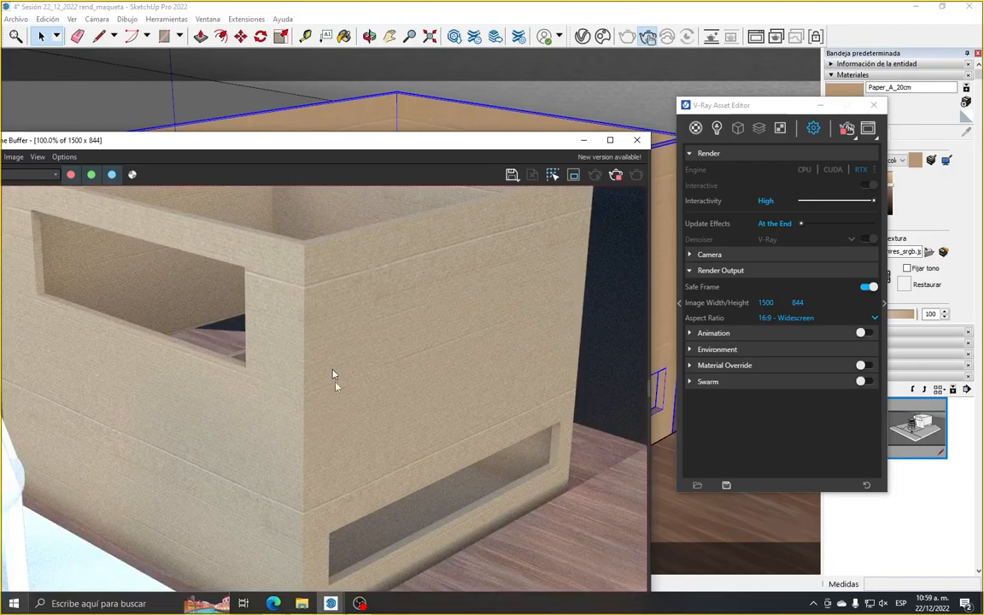
{"action": "scroll", "coordinate": [329, 361], "scroll_direction": "down", "scroll_amount": 3}
{"action": "scroll", "coordinate": [308, 342], "scroll_direction": "up", "scroll_amount": 3}
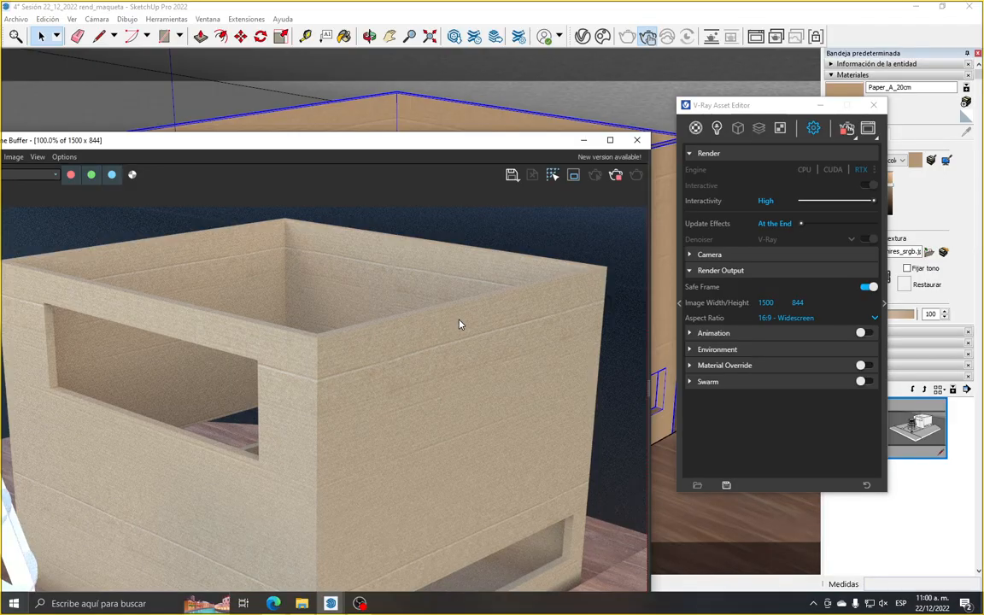
{"action": "scroll", "coordinate": [459, 324], "scroll_direction": "down", "scroll_amount": 3}
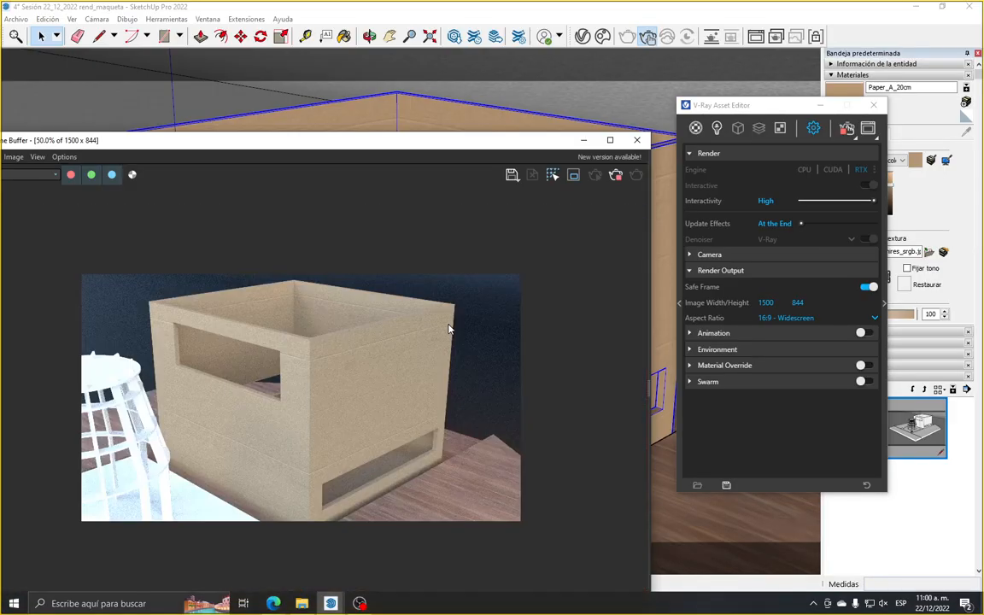
{"action": "scroll", "coordinate": [385, 504], "scroll_direction": "up", "scroll_amount": 4}
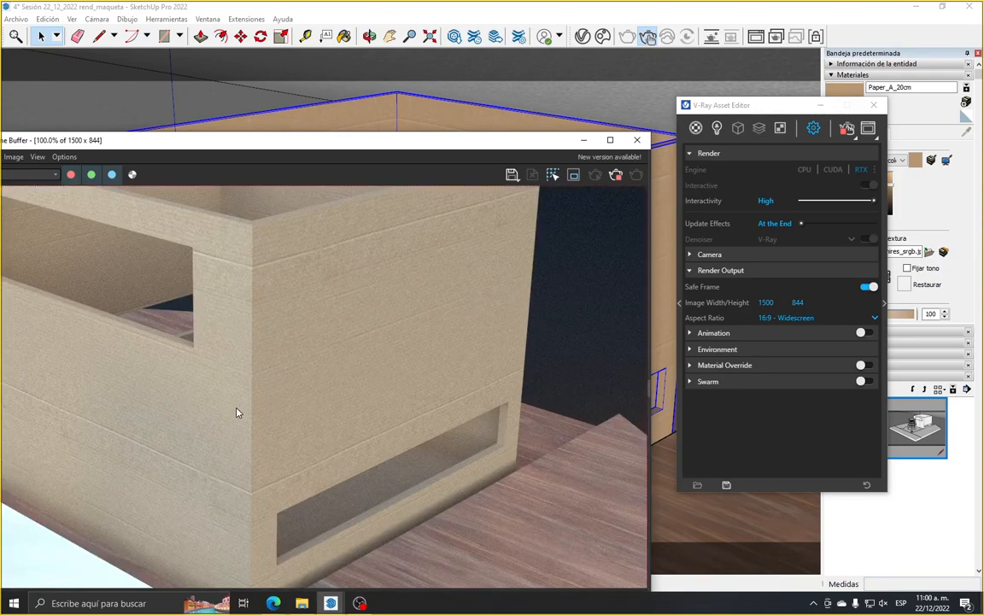
{"action": "scroll", "coordinate": [238, 412], "scroll_direction": "down", "scroll_amount": 2}
Set the box's paper texture size to 5 m and check the wall grain in the interactive render
{"action": "left_click_drag", "start_coordinate": [793, 115], "coordinate": [716, 311]}
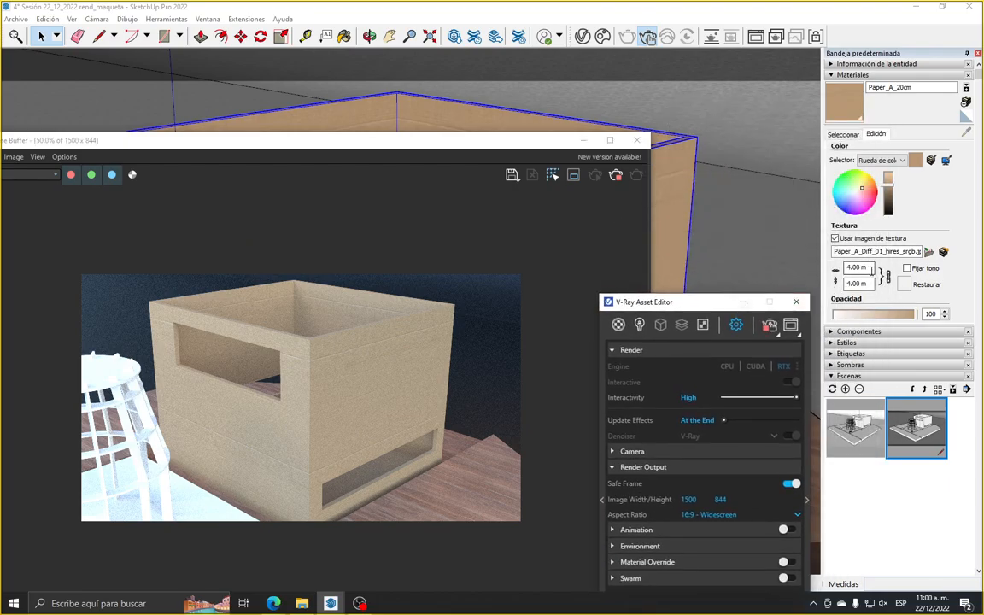
{"action": "left_click_drag", "start_coordinate": [872, 271], "coordinate": [840, 274]}
{"action": "type", "text": "5"}
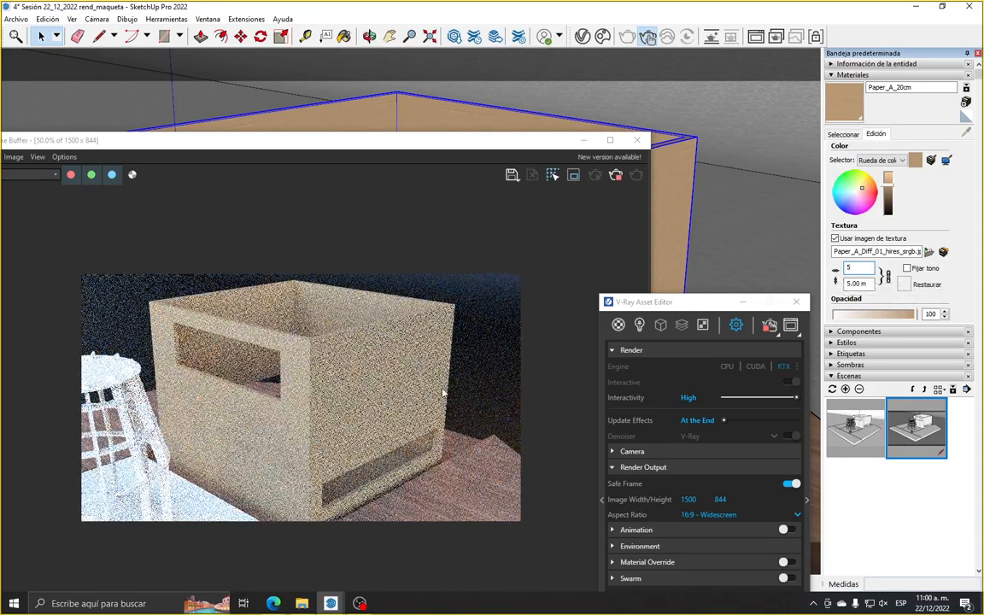
{"action": "left_click", "coordinate": [440, 387]}
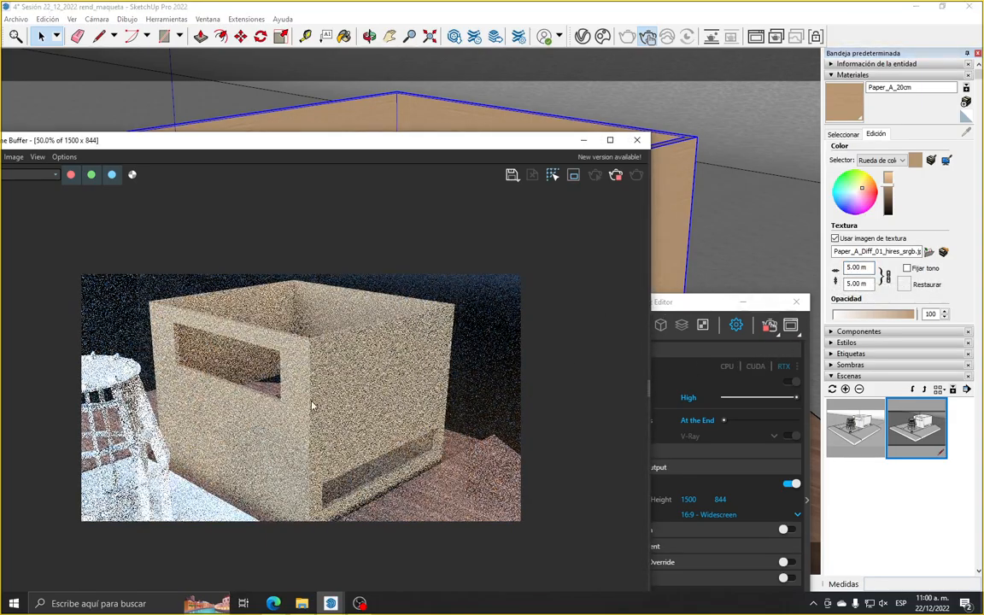
{"action": "double_click", "coordinate": [312, 402]}
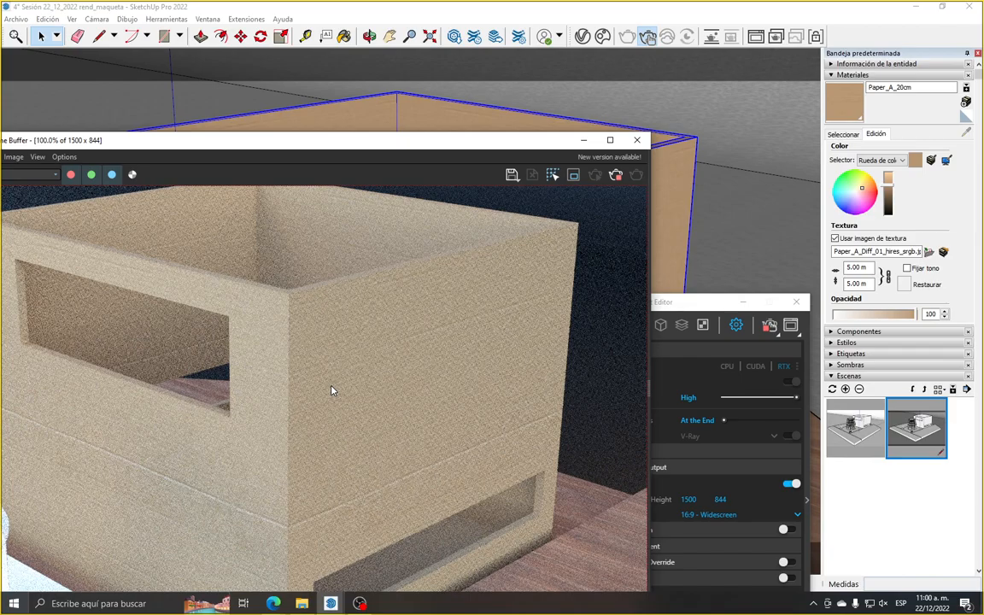
{"action": "scroll", "coordinate": [333, 391], "scroll_direction": "up", "scroll_amount": 1}
{"action": "scroll", "coordinate": [343, 389], "scroll_direction": "down", "scroll_amount": 2}
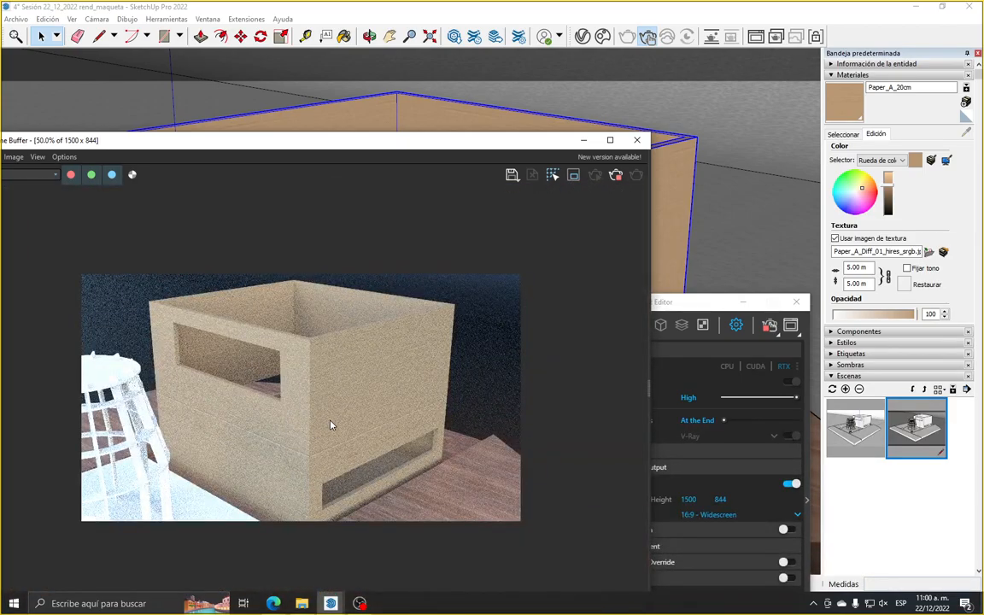
{"action": "scroll", "coordinate": [332, 425], "scroll_direction": "up", "scroll_amount": 1}
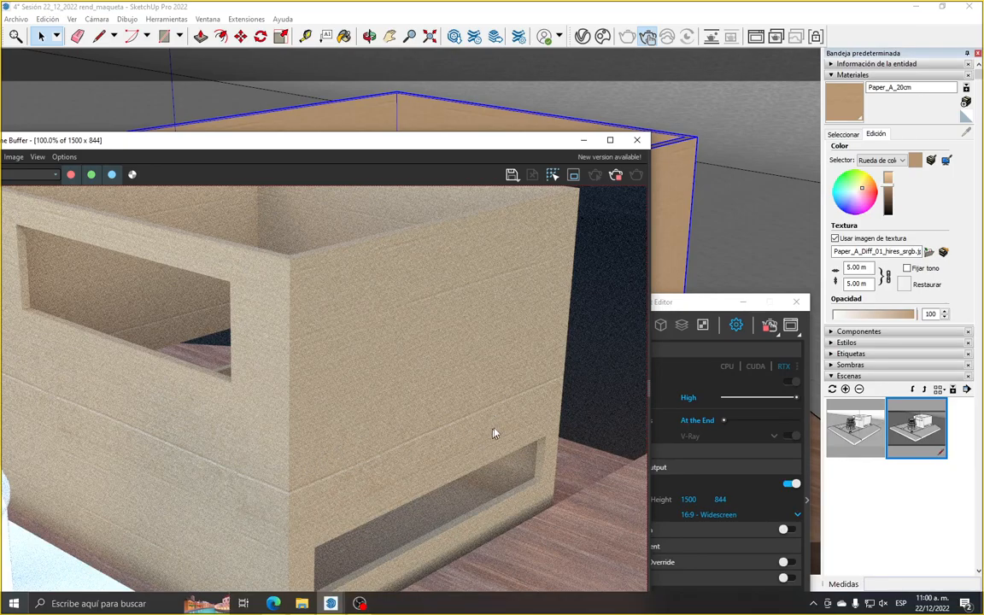
{"action": "left_click_drag", "start_coordinate": [679, 306], "coordinate": [758, 64]}
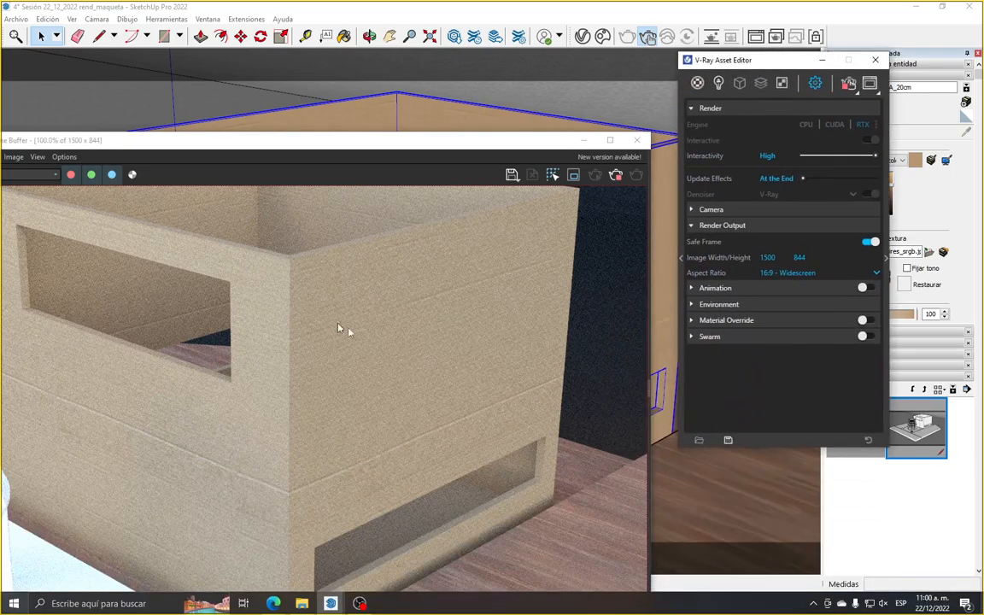
{"action": "scroll", "coordinate": [342, 316], "scroll_direction": "down", "scroll_amount": 2}
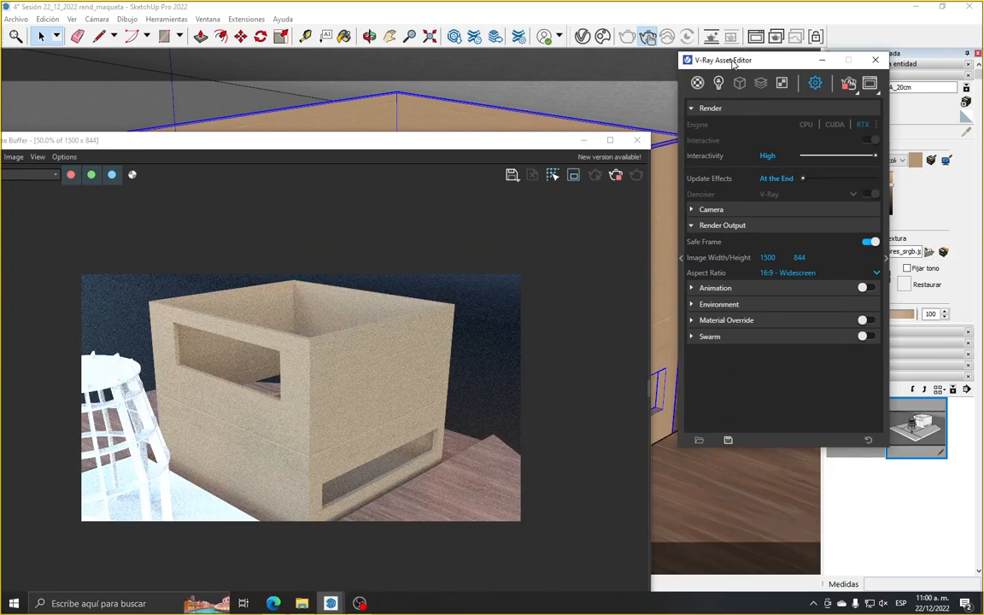
Rearrange the frame buffer and Asset Editor to uncover the box, list the scene's materials and sample the box's paper material
{"action": "left_click_drag", "start_coordinate": [727, 60], "coordinate": [723, 104]}
{"action": "left_click_drag", "start_coordinate": [326, 140], "coordinate": [355, 275]}
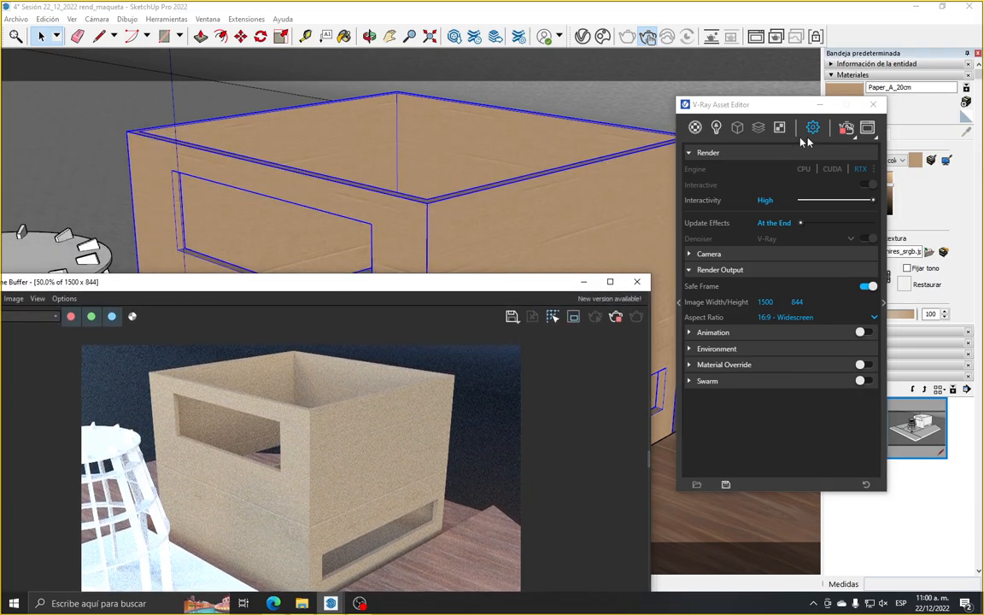
{"action": "left_click", "coordinate": [776, 107]}
{"action": "left_click_drag", "start_coordinate": [776, 107], "coordinate": [774, 193]}
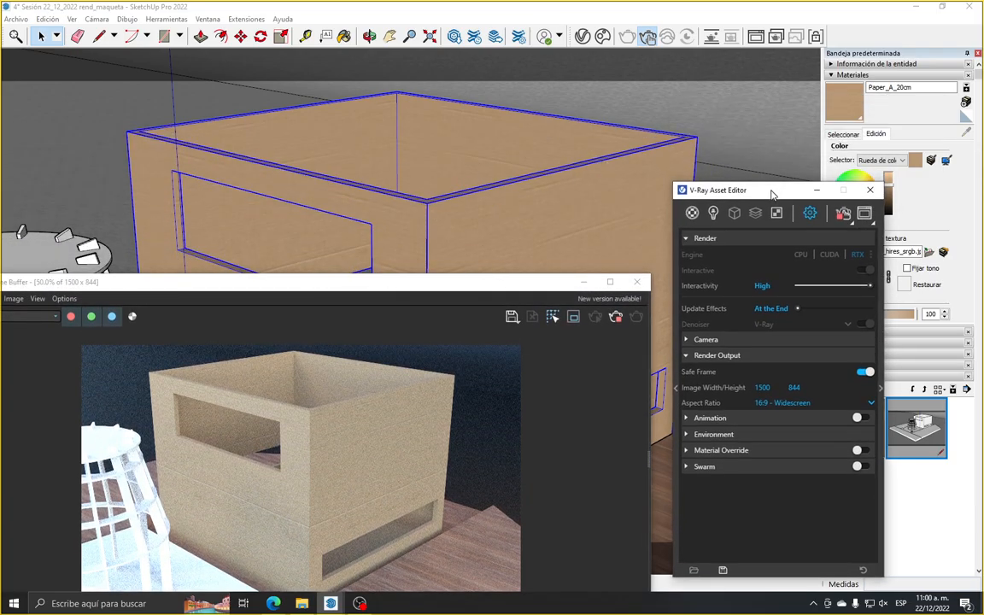
{"action": "left_click", "coordinate": [692, 213]}
{"action": "left_click", "coordinate": [851, 134]}
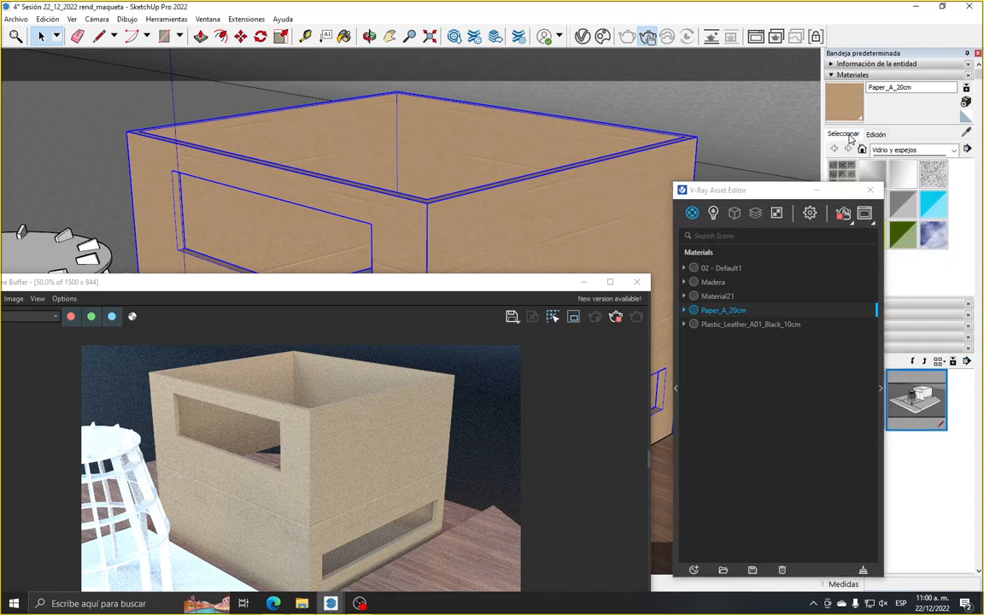
{"action": "left_click", "coordinate": [970, 132]}
{"action": "left_click", "coordinate": [523, 241]}
{"action": "left_click_drag", "start_coordinate": [764, 196], "coordinate": [635, 186]}
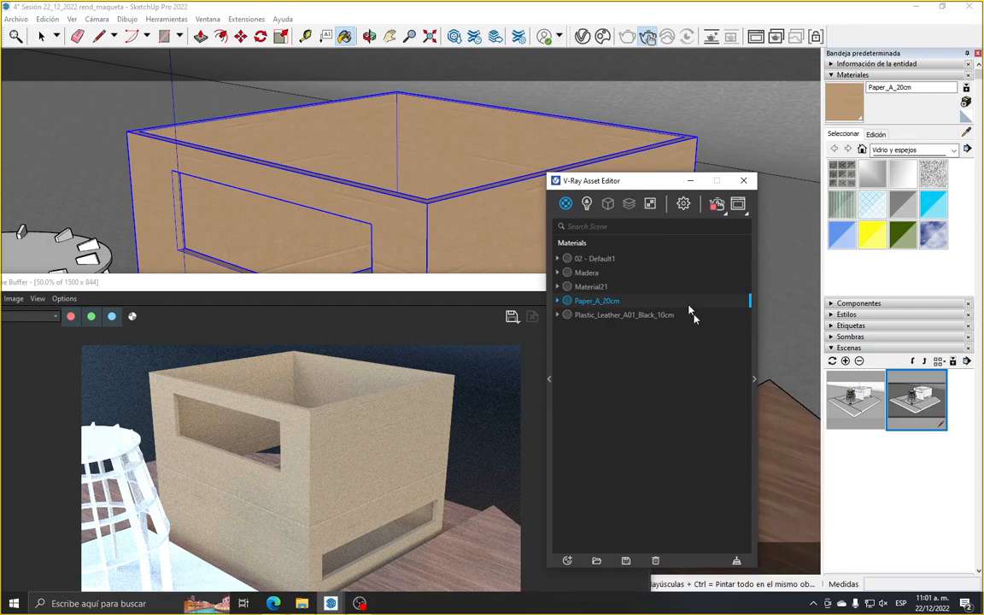
Show the settings of the Paper_A_20cm material and rename it Carton
{"action": "left_click", "coordinate": [753, 378]}
{"action": "double_click", "coordinate": [632, 304]}
{"action": "type", "text": "cA"}
{"action": "type", "text": "Car"}
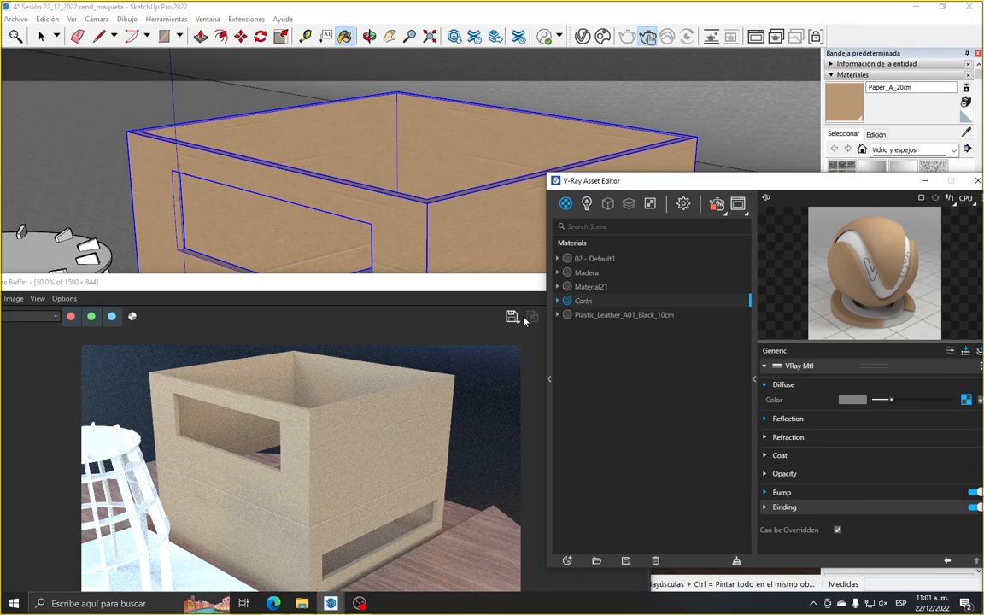
{"action": "type", "text": "ton"}
{"action": "key", "text": "Return"}
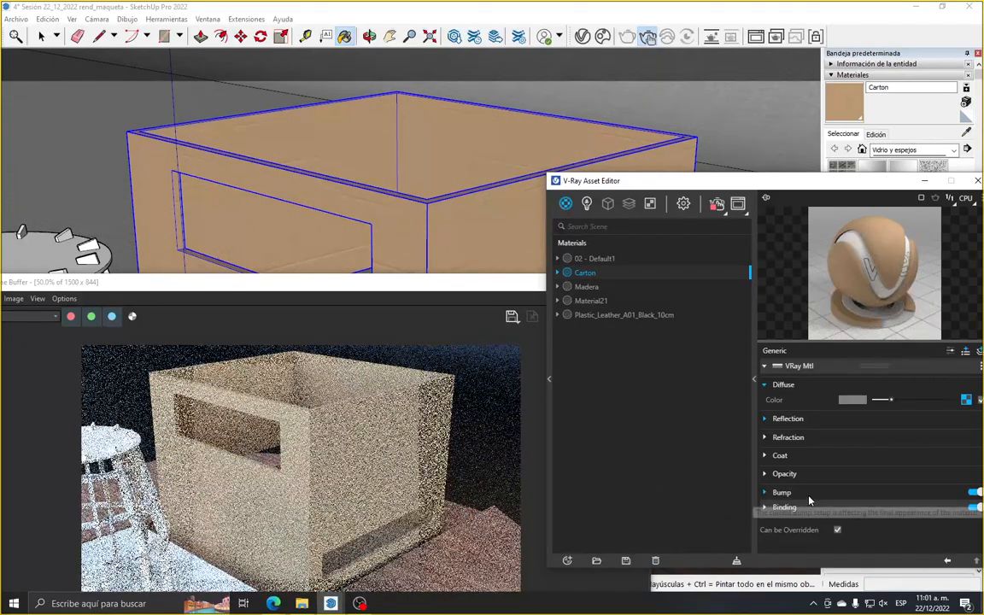
Lighten Carton's reflection color to light grey, then switch its reflection texture off and on again to compare the render
{"action": "left_click", "coordinate": [788, 419]}
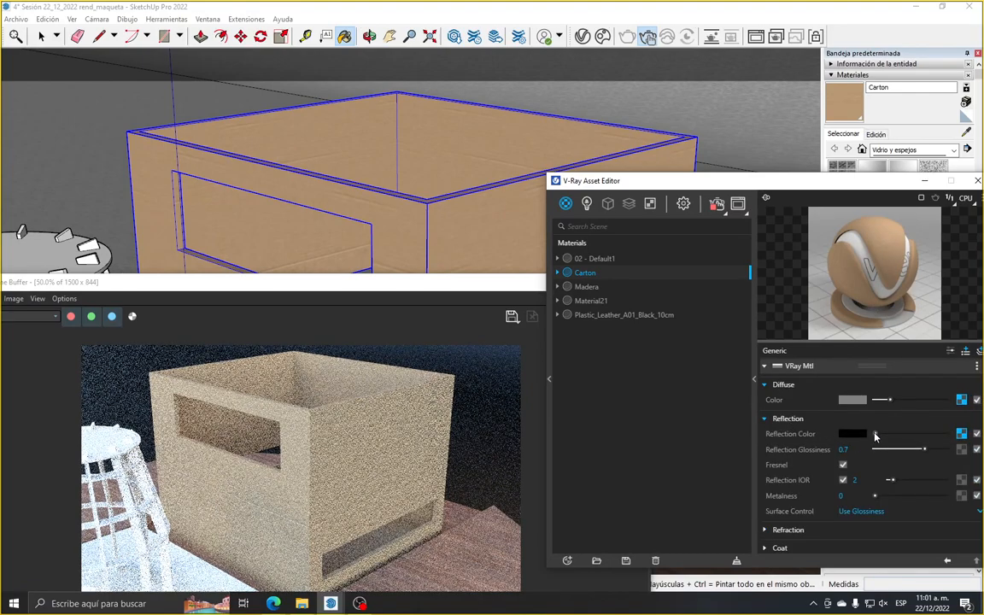
{"action": "left_click_drag", "start_coordinate": [876, 436], "coordinate": [910, 436]}
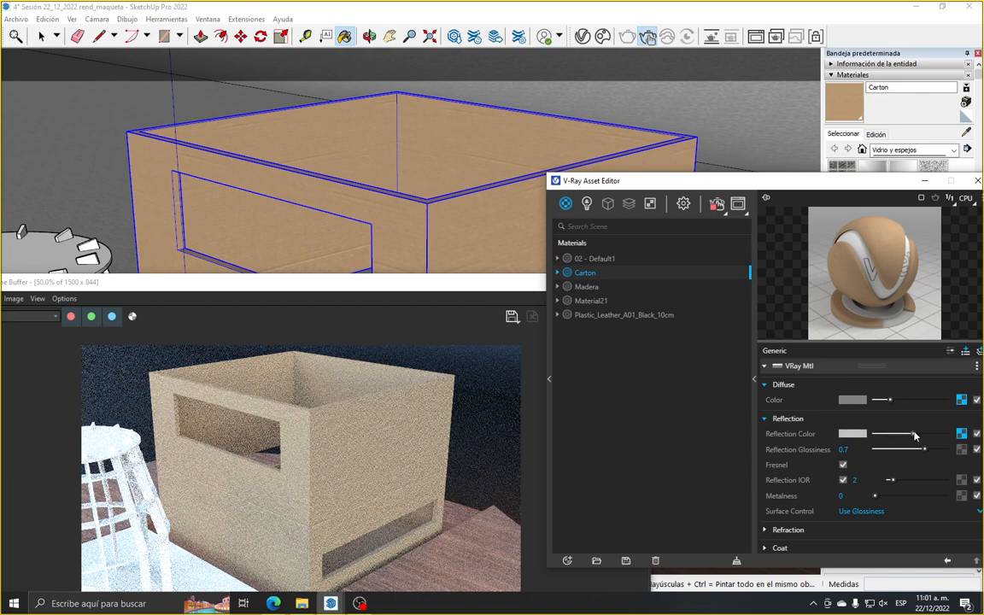
{"action": "left_click", "coordinate": [41, 36]}
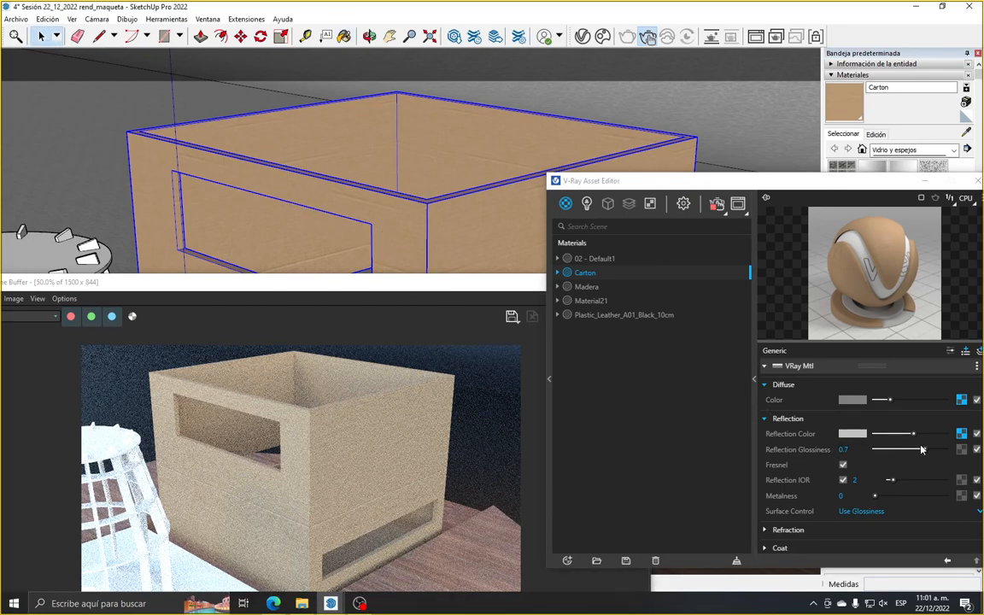
{"action": "left_click", "coordinate": [979, 435]}
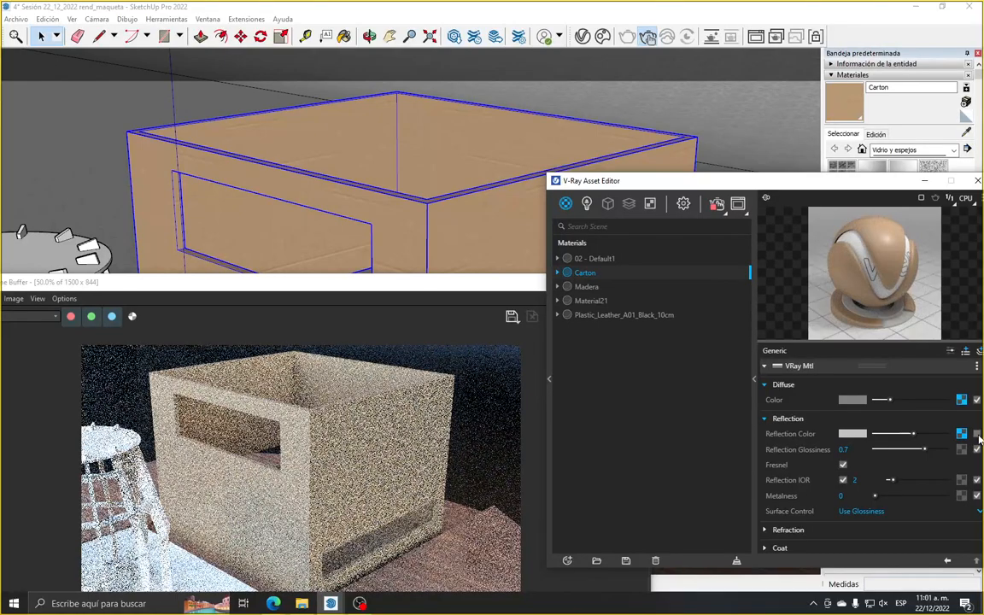
{"action": "left_click", "coordinate": [979, 436]}
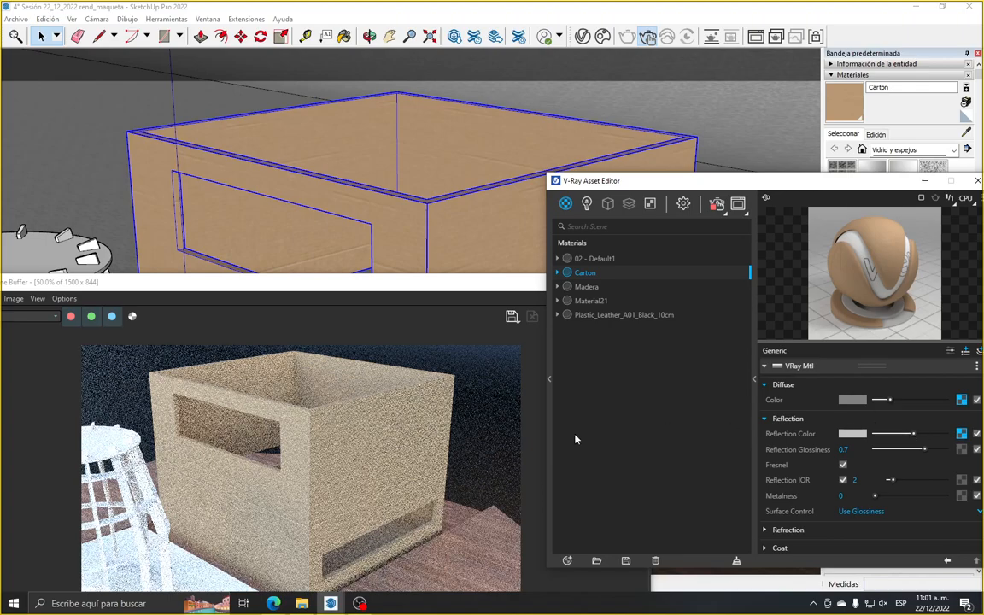
Close the Asset Editor and return the model view to the saved scene Escena2
{"action": "scroll", "coordinate": [535, 419], "scroll_direction": "down", "scroll_amount": 1}
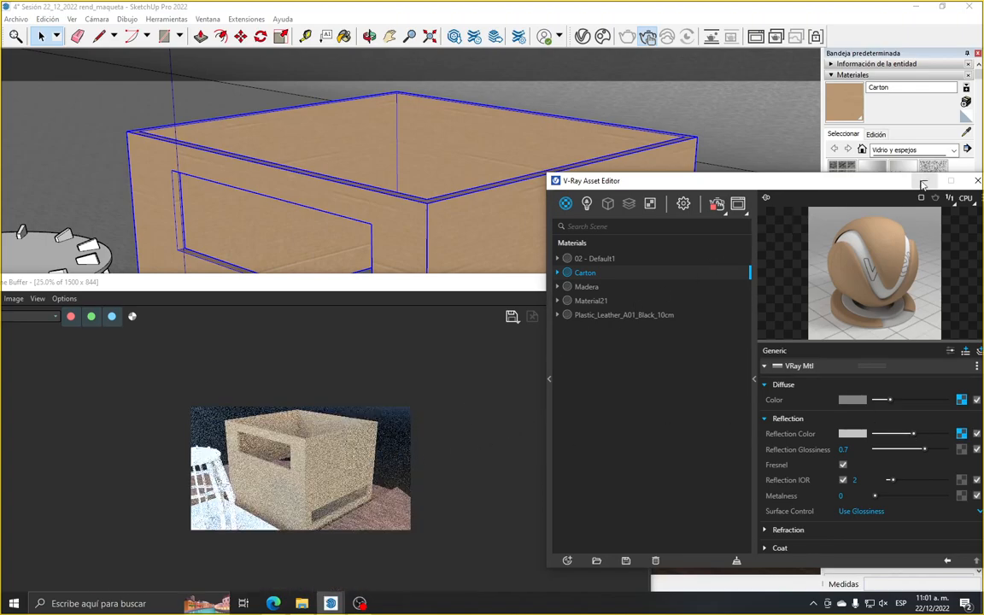
{"action": "left_click", "coordinate": [977, 182]}
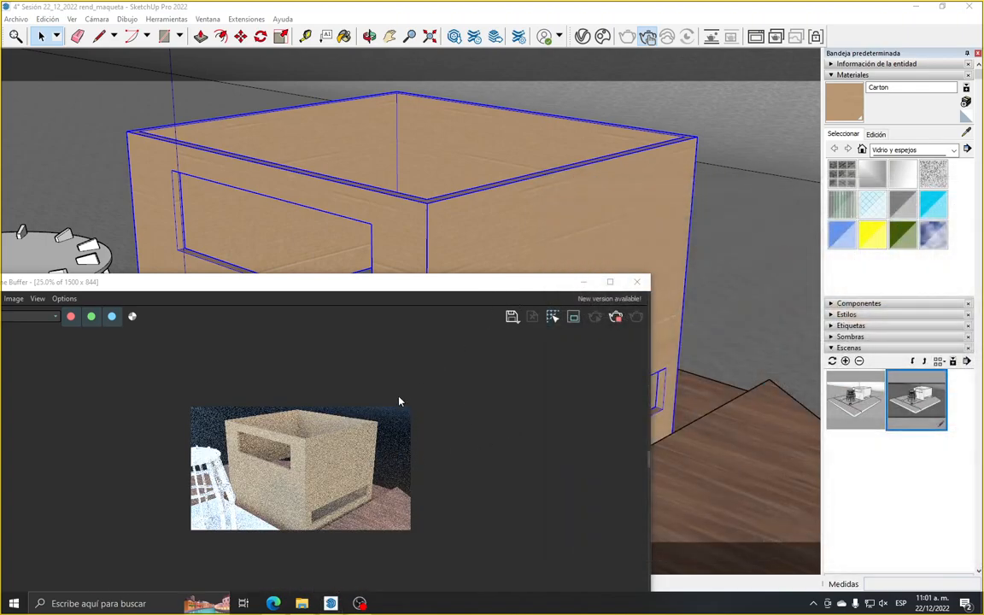
{"action": "scroll", "coordinate": [410, 406], "scroll_direction": "down", "scroll_amount": 1}
{"action": "double_click", "coordinate": [903, 412]}
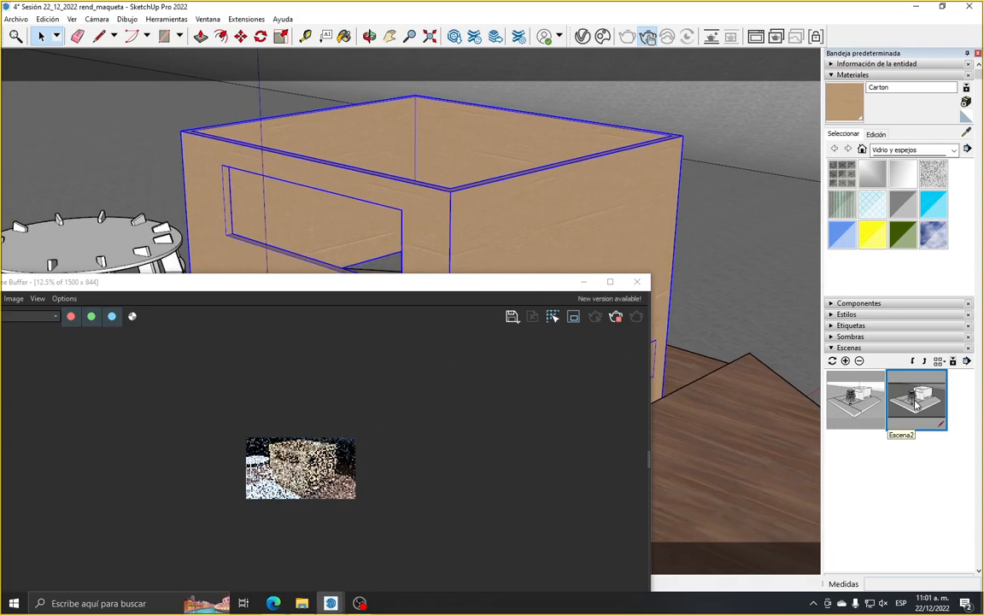
{"action": "scroll", "coordinate": [401, 436], "scroll_direction": "up", "scroll_amount": 2}
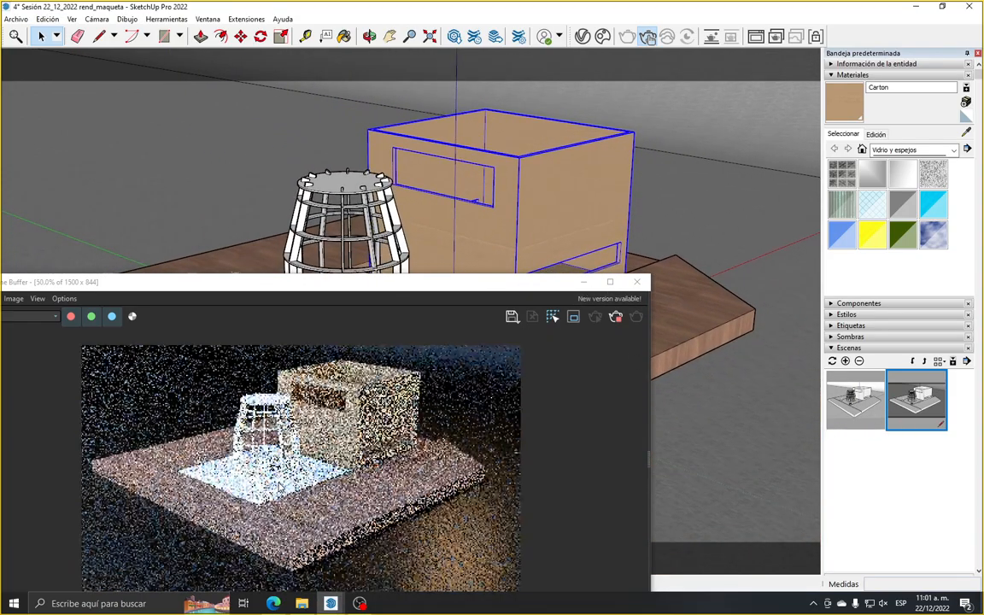
Reposition and resize the frame buffer into a tall window beside the model to show the whole render
{"action": "left_click_drag", "start_coordinate": [477, 289], "coordinate": [523, 195]}
{"action": "scroll", "coordinate": [325, 274], "scroll_direction": "up", "scroll_amount": 1}
{"action": "scroll", "coordinate": [325, 274], "scroll_direction": "down", "scroll_amount": 1}
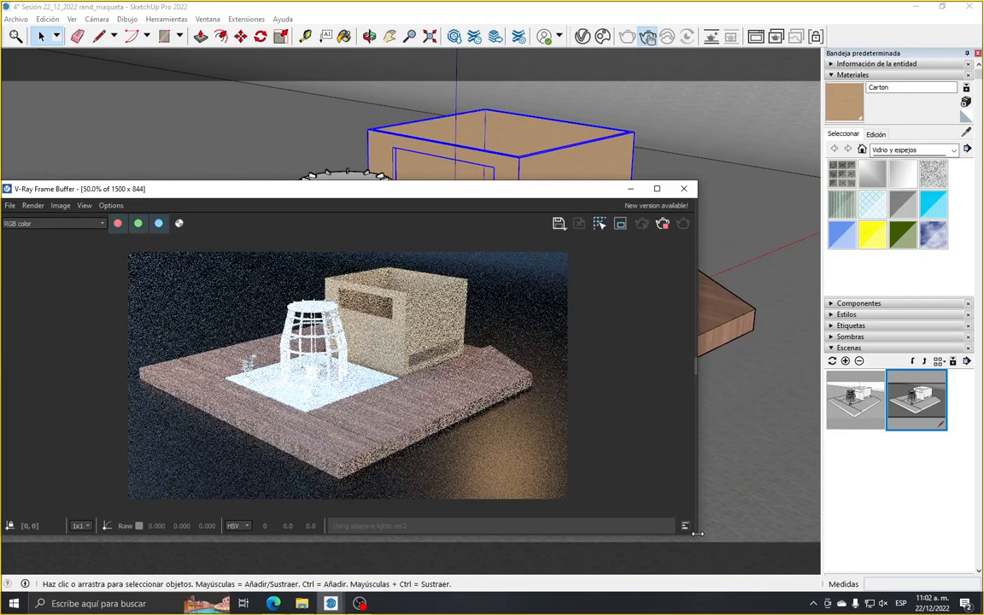
{"action": "left_click_drag", "start_coordinate": [697, 534], "coordinate": [571, 602]}
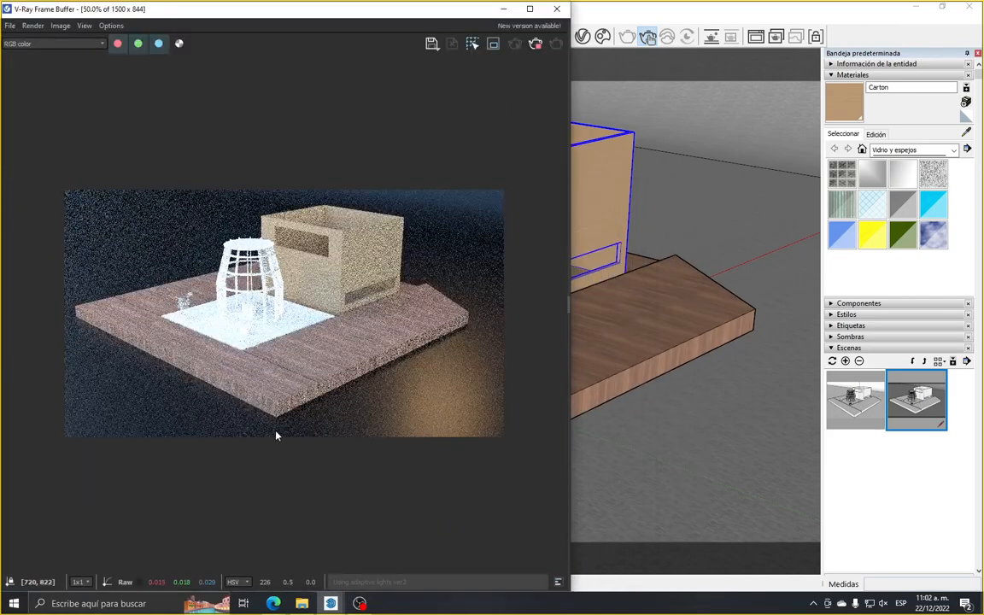
Examine the cardboard box, the wooden base and the white slab in the render from overview and close up
{"action": "scroll", "coordinate": [248, 387], "scroll_direction": "up", "scroll_amount": 1}
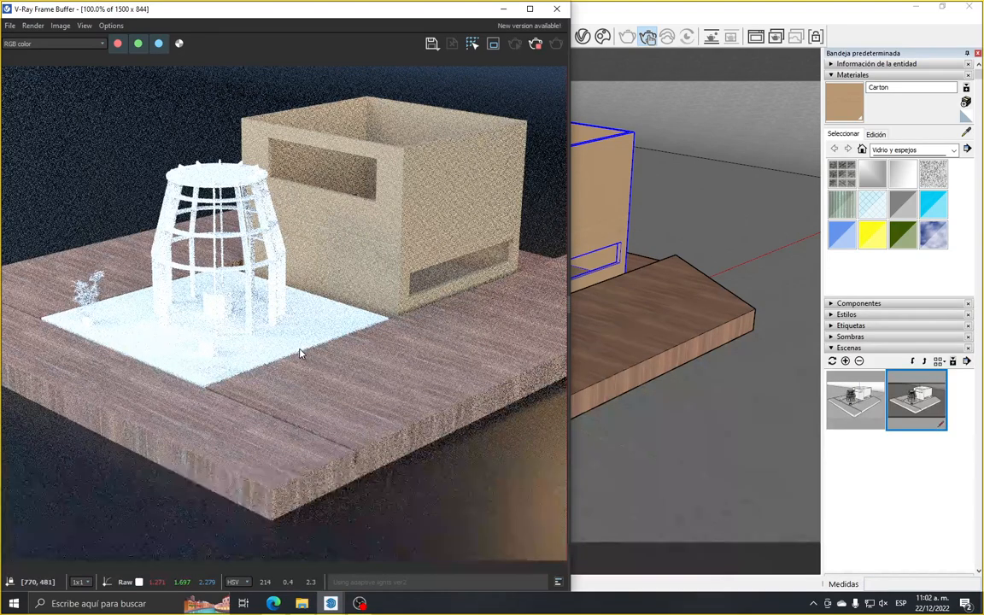
{"action": "scroll", "coordinate": [300, 355], "scroll_direction": "down", "scroll_amount": 1}
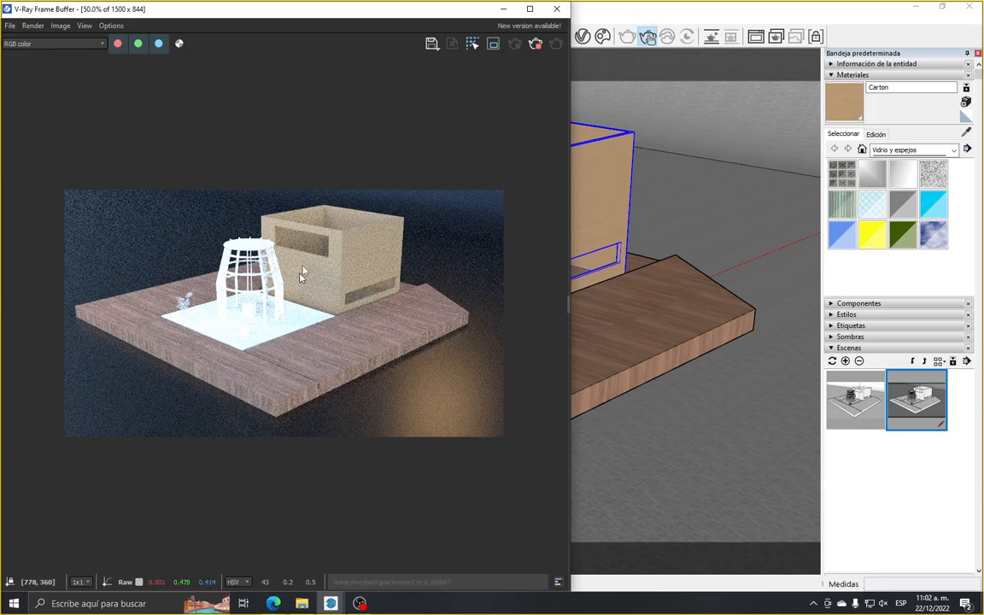
{"action": "scroll", "coordinate": [329, 254], "scroll_direction": "up", "scroll_amount": 1}
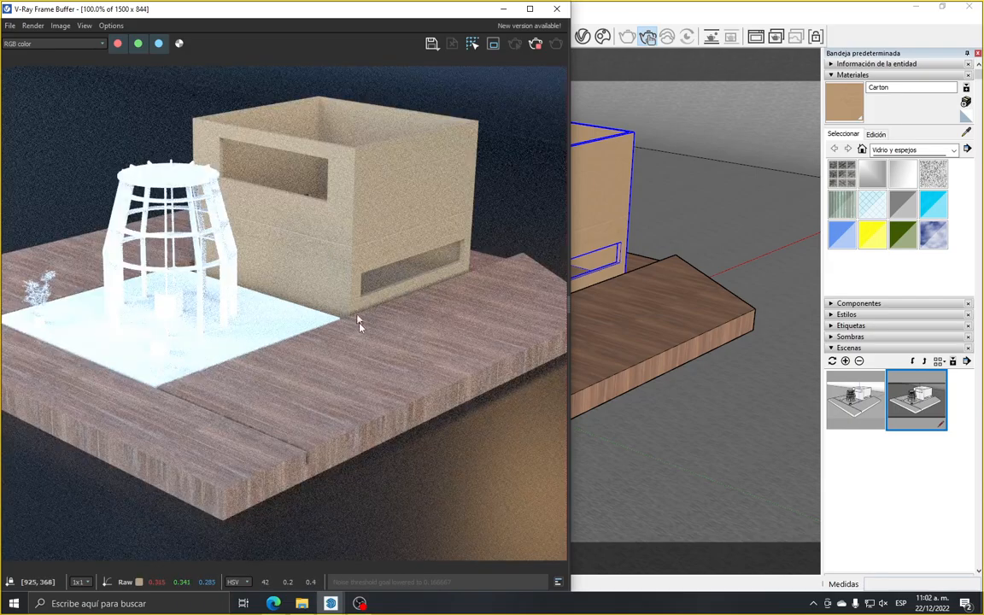
{"action": "scroll", "coordinate": [365, 349], "scroll_direction": "down", "scroll_amount": 1}
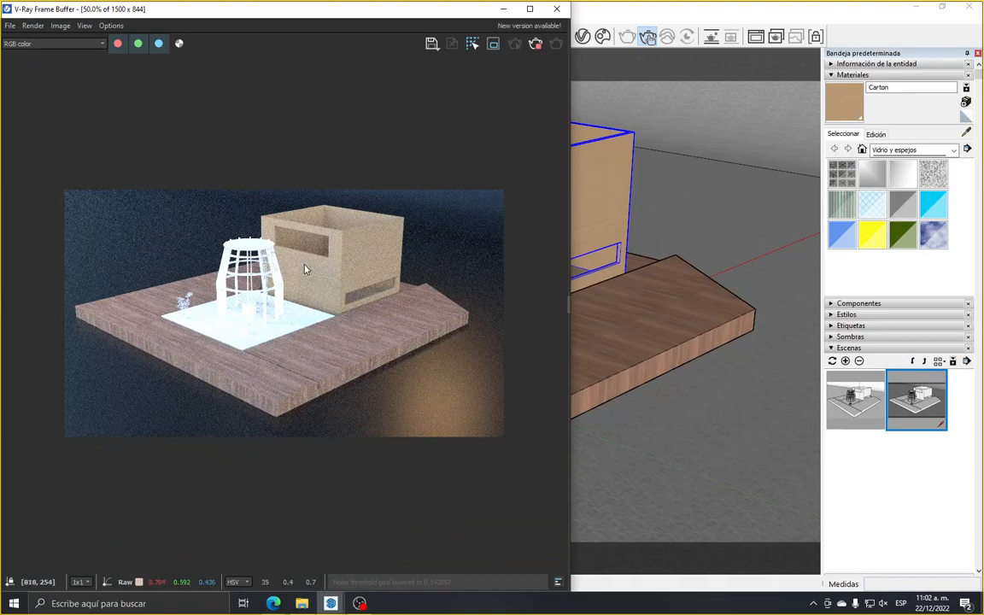
{"action": "scroll", "coordinate": [305, 269], "scroll_direction": "up", "scroll_amount": 1}
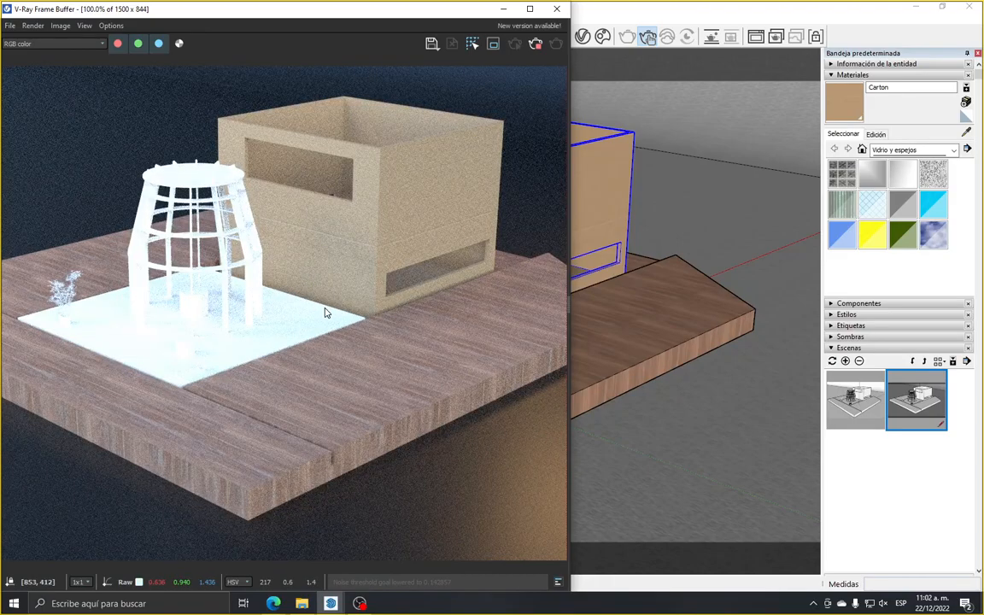
{"action": "scroll", "coordinate": [324, 312], "scroll_direction": "down", "scroll_amount": 1}
{"action": "scroll", "coordinate": [204, 325], "scroll_direction": "up", "scroll_amount": 2}
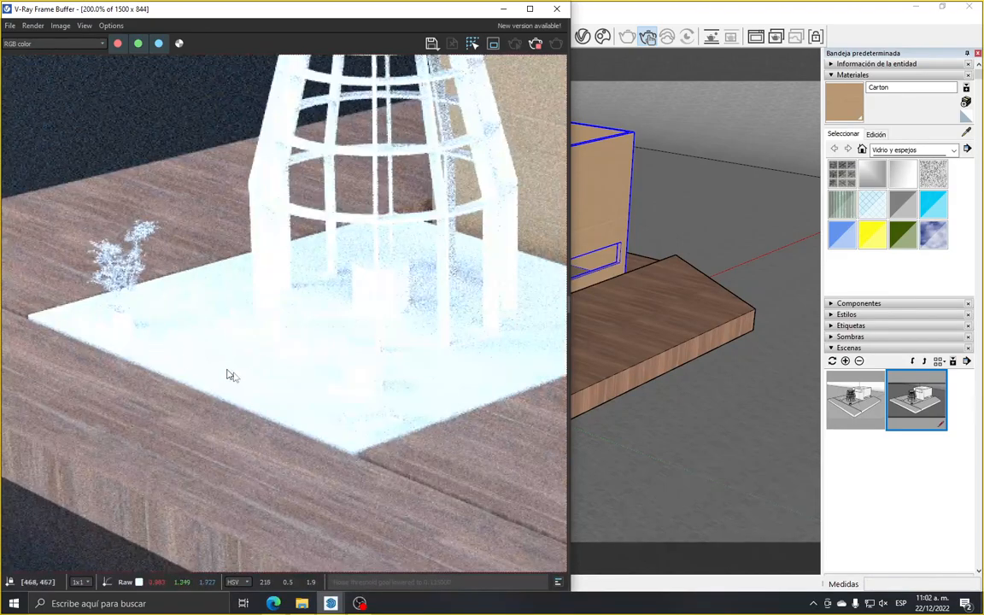
{"action": "scroll", "coordinate": [143, 351], "scroll_direction": "down", "scroll_amount": 1}
{"action": "scroll", "coordinate": [197, 370], "scroll_direction": "up", "scroll_amount": 1}
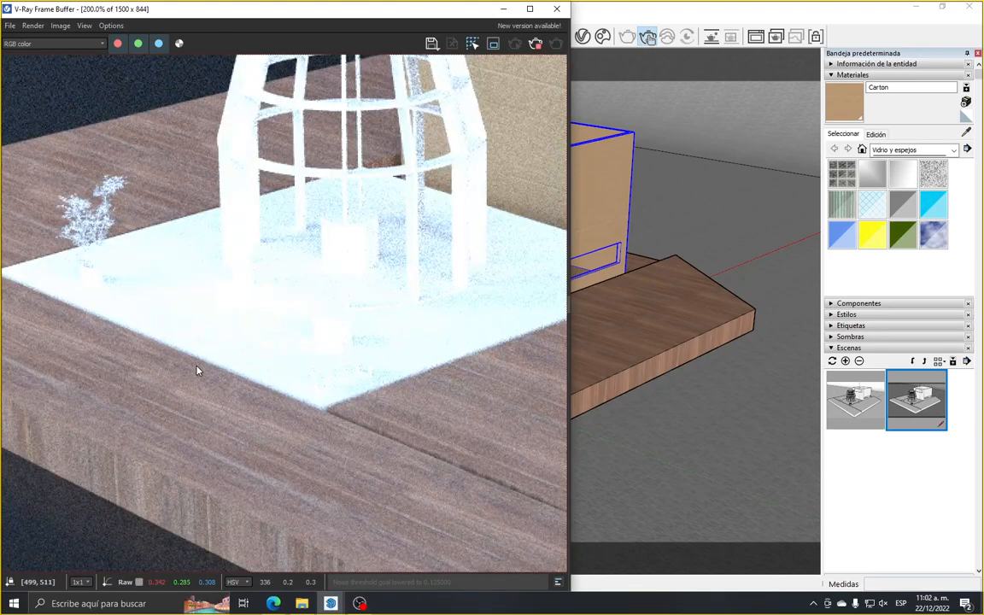
{"action": "scroll", "coordinate": [198, 369], "scroll_direction": "down", "scroll_amount": 1}
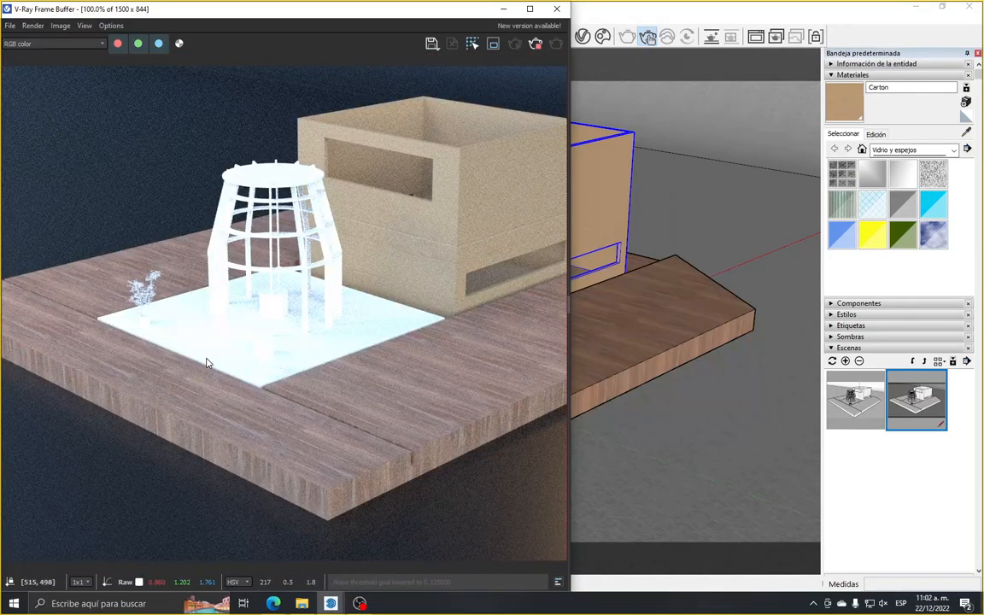
Select the square slab under the round tower in the model, moving the frame buffer and bringing the view closer to the slab
{"action": "mouse_move", "coordinate": [235, 1]}
{"action": "left_mouse_down"}
{"action": "mouse_move", "coordinate": [245, 64]}
{"action": "mouse_move", "coordinate": [235, 231]}
{"action": "mouse_move", "coordinate": [246, 111]}
{"action": "mouse_move", "coordinate": [249, 232]}
{"action": "mouse_move", "coordinate": [239, 265]}
{"action": "mouse_move", "coordinate": [254, 349]}
{"action": "left_mouse_up"}
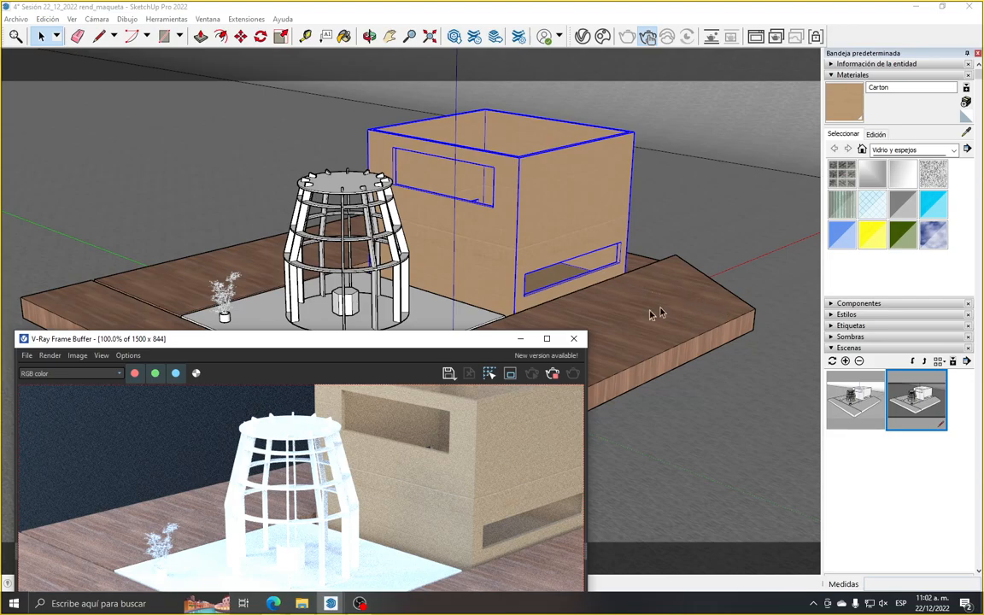
{"action": "left_click", "coordinate": [444, 327]}
{"action": "left_click", "coordinate": [445, 327]}
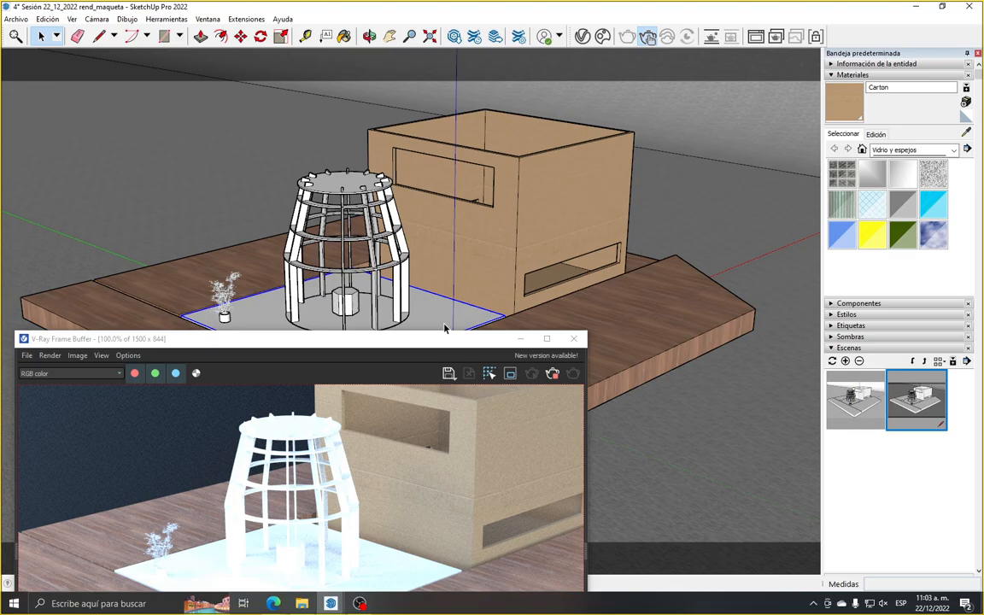
{"action": "scroll", "coordinate": [444, 328], "scroll_direction": "up", "scroll_amount": 3}
{"action": "scroll", "coordinate": [438, 287], "scroll_direction": "down", "scroll_amount": 1}
{"action": "left_click_drag", "start_coordinate": [399, 333], "coordinate": [393, 397]}
{"action": "left_click", "coordinate": [376, 356]}
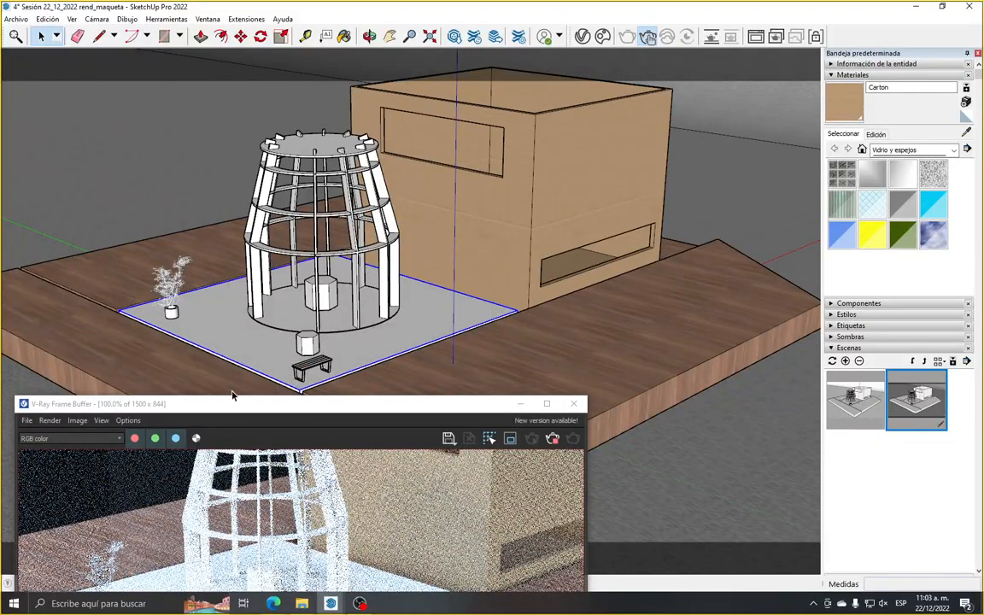
{"action": "left_click_drag", "start_coordinate": [232, 397], "coordinate": [285, 219]}
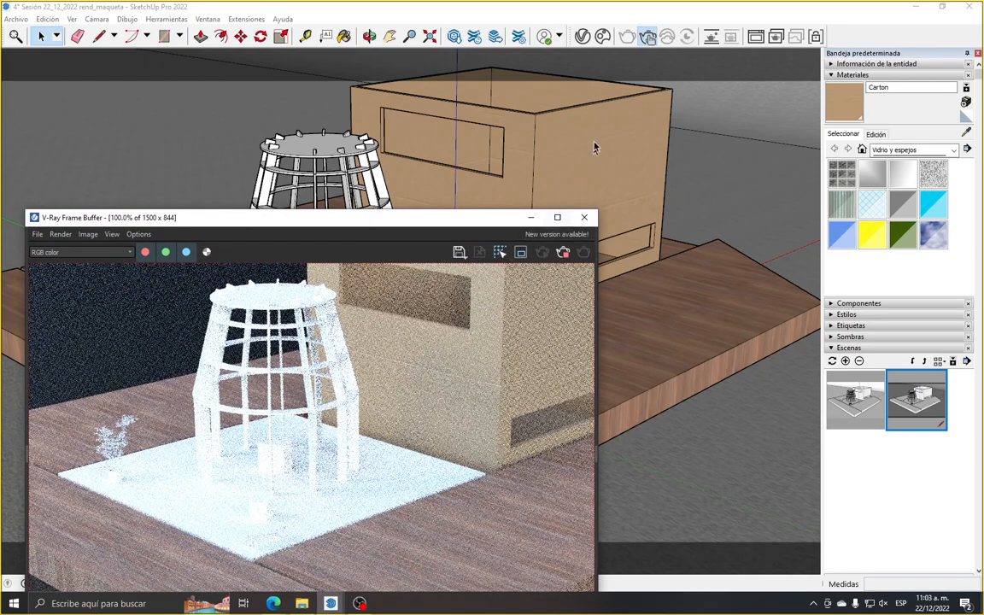
Open the V-Ray Asset Editor with its material library and browse the Foam category down to the Styrofoam materials
{"action": "left_click", "coordinate": [583, 35]}
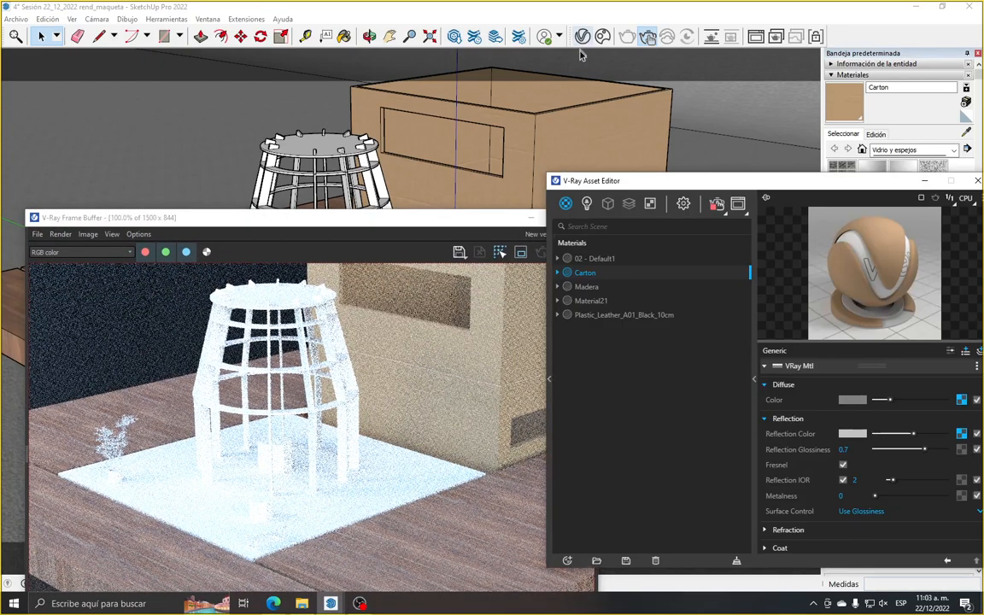
{"action": "left_click", "coordinate": [548, 379]}
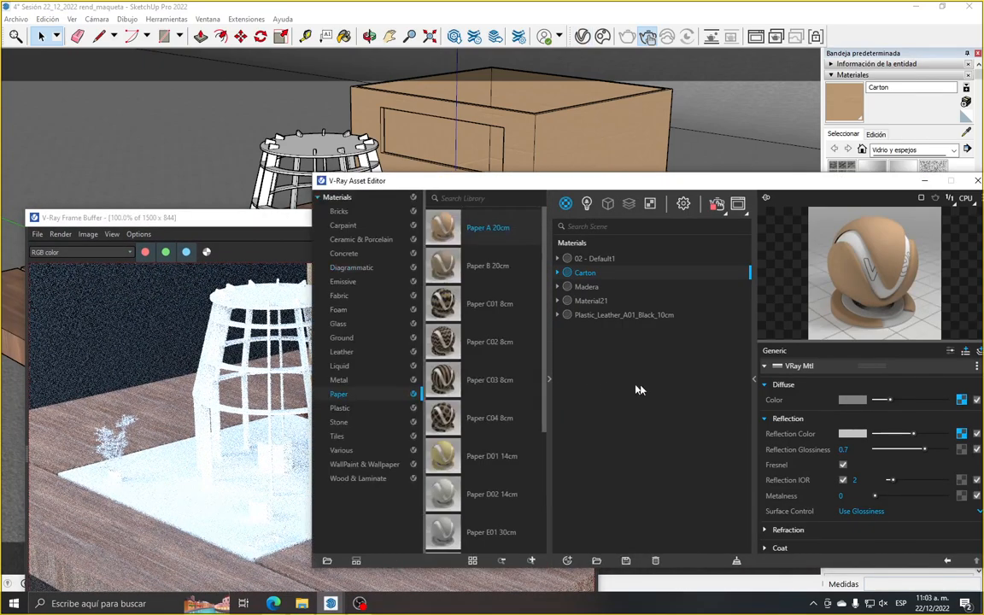
{"action": "left_click", "coordinate": [754, 378]}
{"action": "left_click_drag", "start_coordinate": [499, 180], "coordinate": [707, 132]}
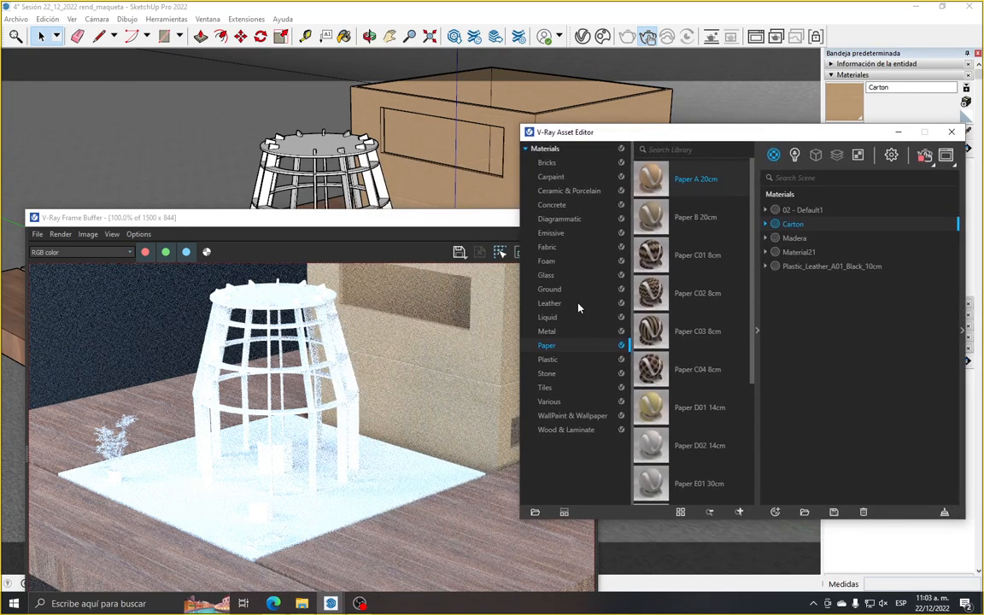
{"action": "left_click", "coordinate": [572, 263]}
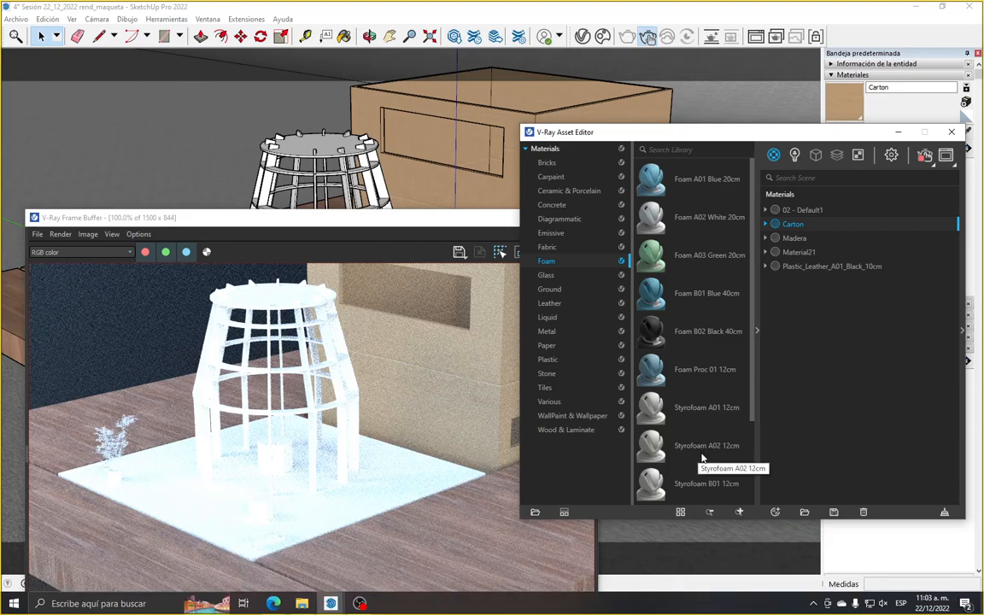
{"action": "scroll", "coordinate": [701, 457], "scroll_direction": "down", "scroll_amount": 1}
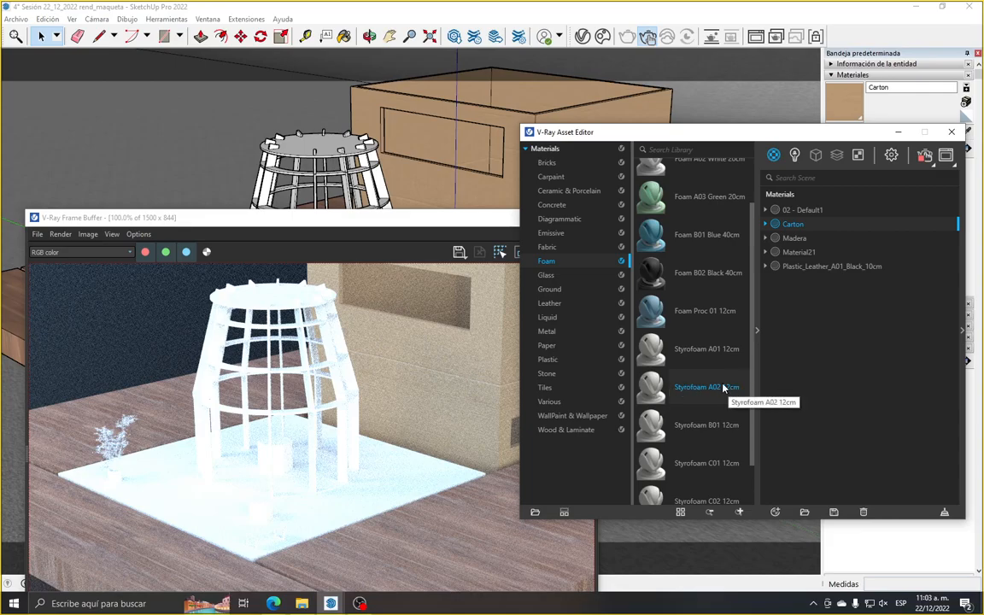
{"action": "scroll", "coordinate": [675, 341], "scroll_direction": "down", "scroll_amount": 1}
{"action": "scroll", "coordinate": [675, 341], "scroll_direction": "down", "scroll_amount": 1}
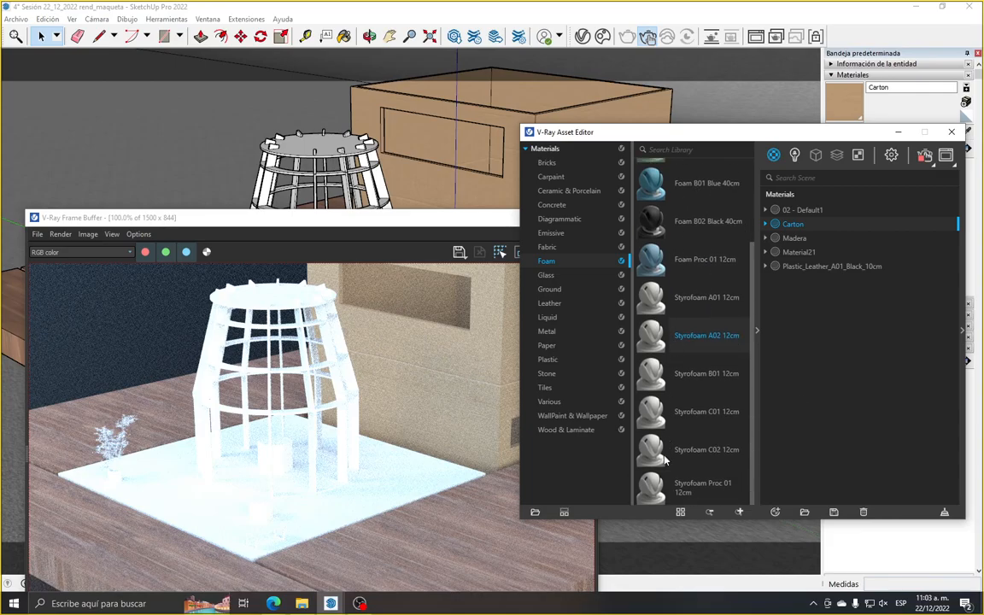
Apply the Styrofoam A02 12cm library material to the selected slab and check it in the render
{"action": "right_click", "coordinate": [695, 335]}
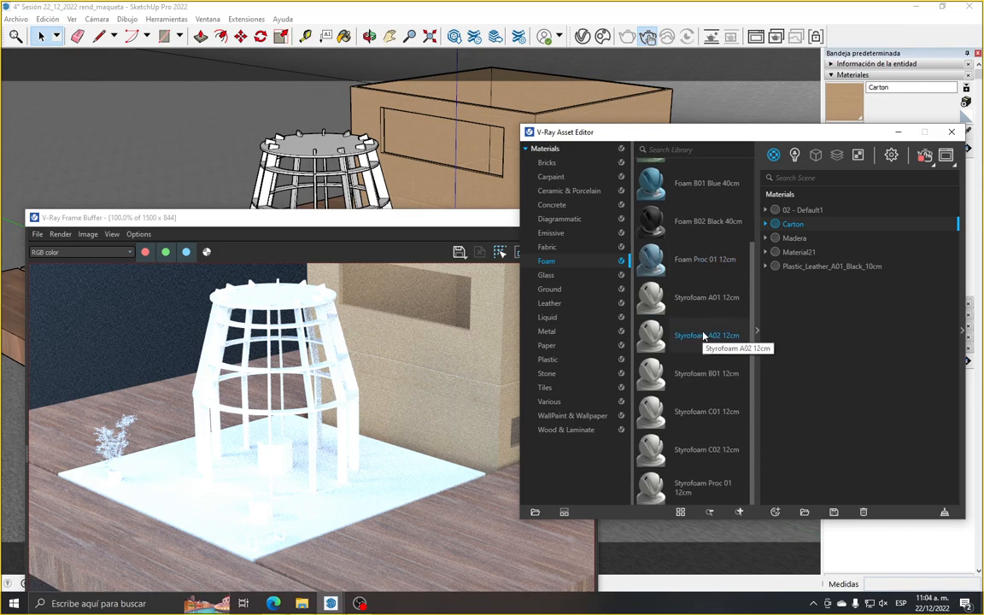
{"action": "right_click", "coordinate": [704, 335]}
{"action": "left_click", "coordinate": [729, 360]}
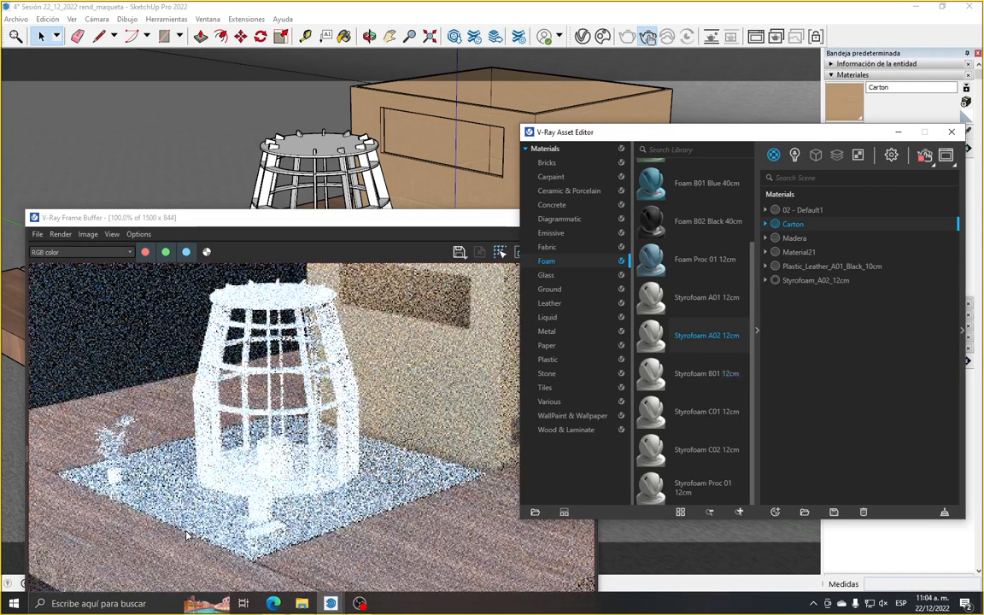
{"action": "scroll", "coordinate": [187, 535], "scroll_direction": "up", "scroll_amount": 1}
{"action": "scroll", "coordinate": [176, 477], "scroll_direction": "down", "scroll_amount": 1}
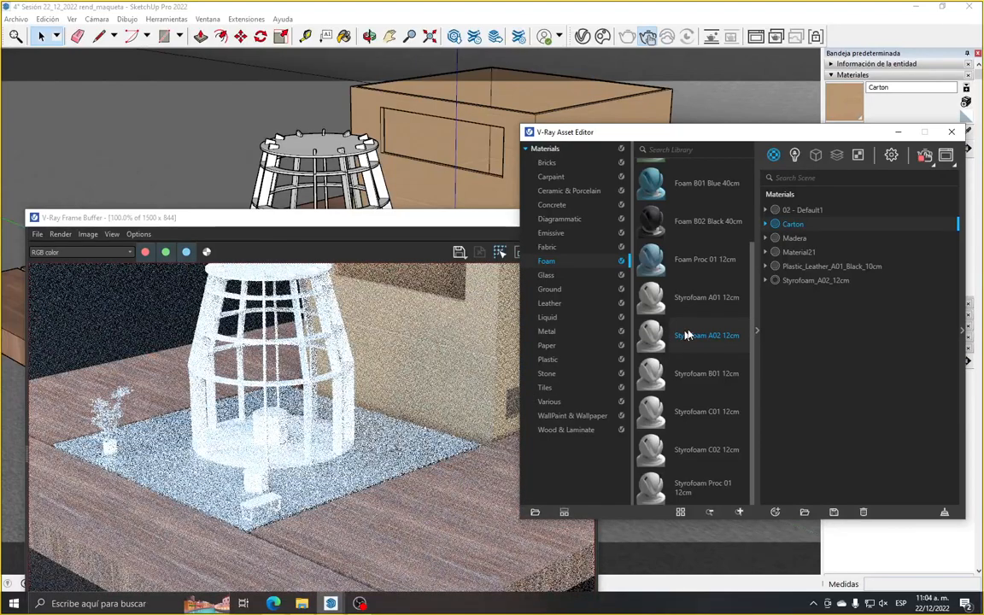
Hide the material library and show the settings of the Styrofoam_A02_12cm scene material beside the render
{"action": "left_click", "coordinate": [756, 333]}
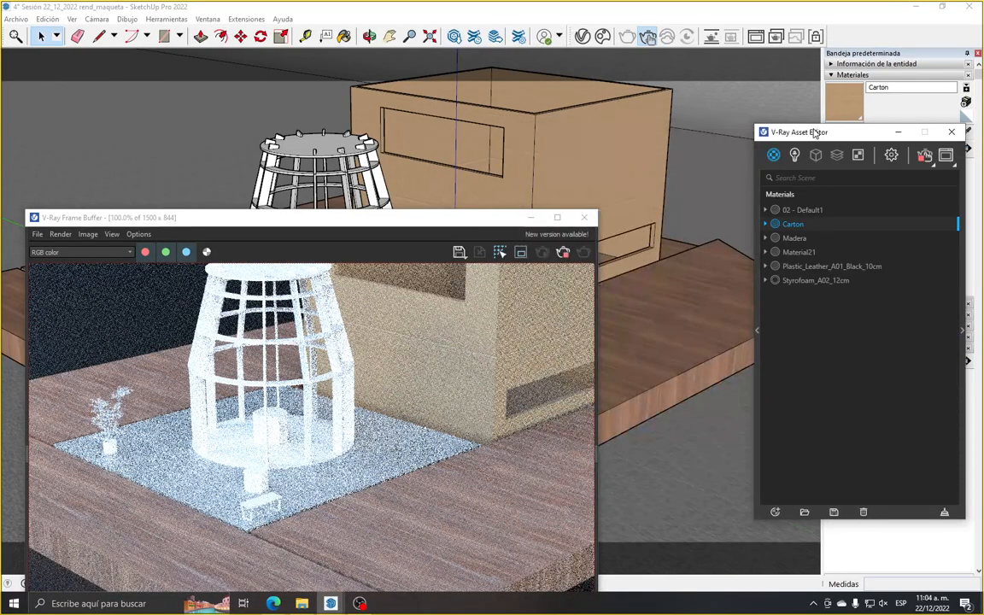
{"action": "left_click_drag", "start_coordinate": [815, 131], "coordinate": [552, 134]}
{"action": "left_click", "coordinate": [543, 281]}
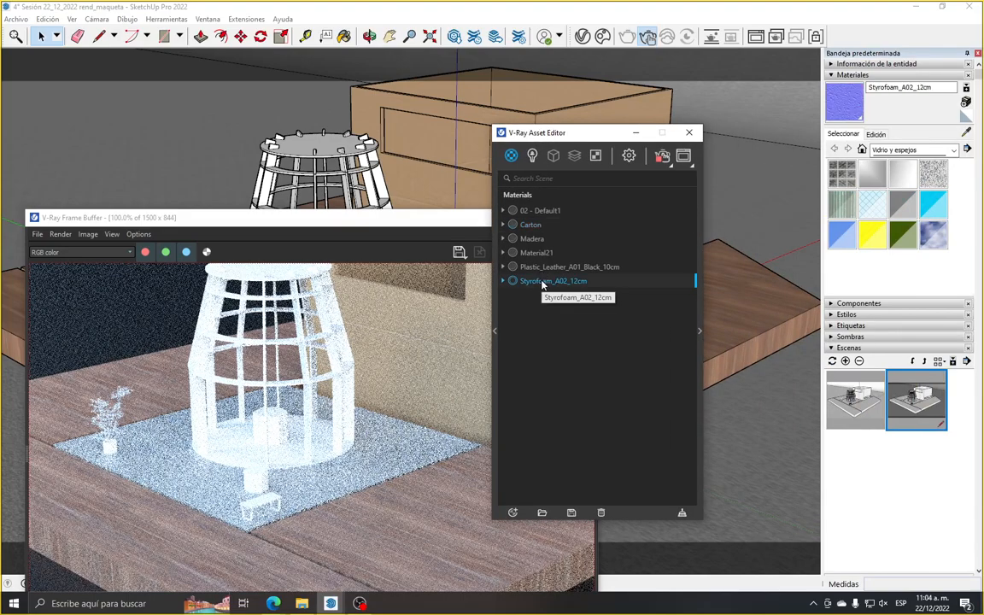
{"action": "right_click", "coordinate": [551, 288]}
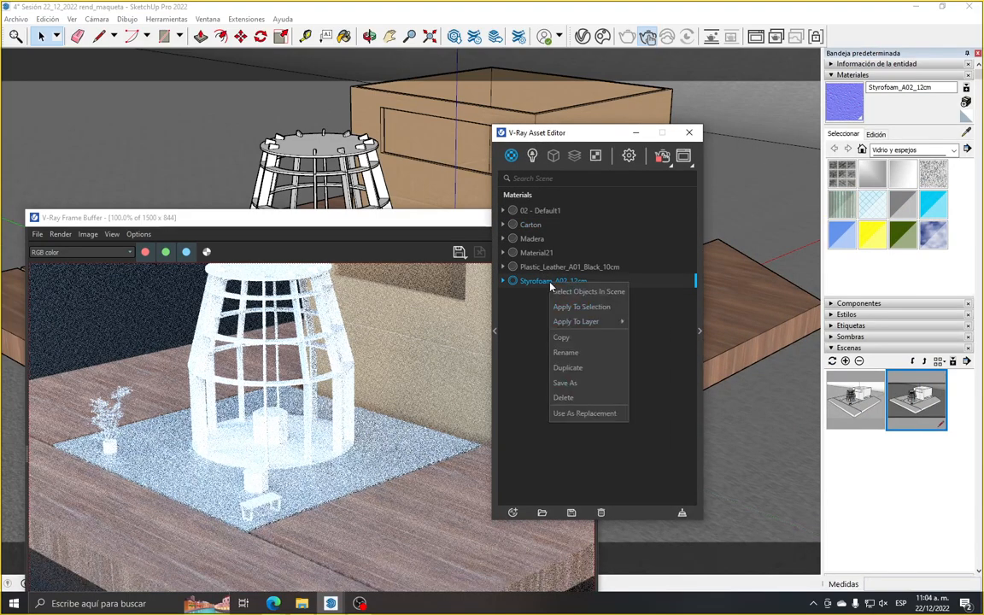
{"action": "mouse_move", "coordinate": [581, 321]}
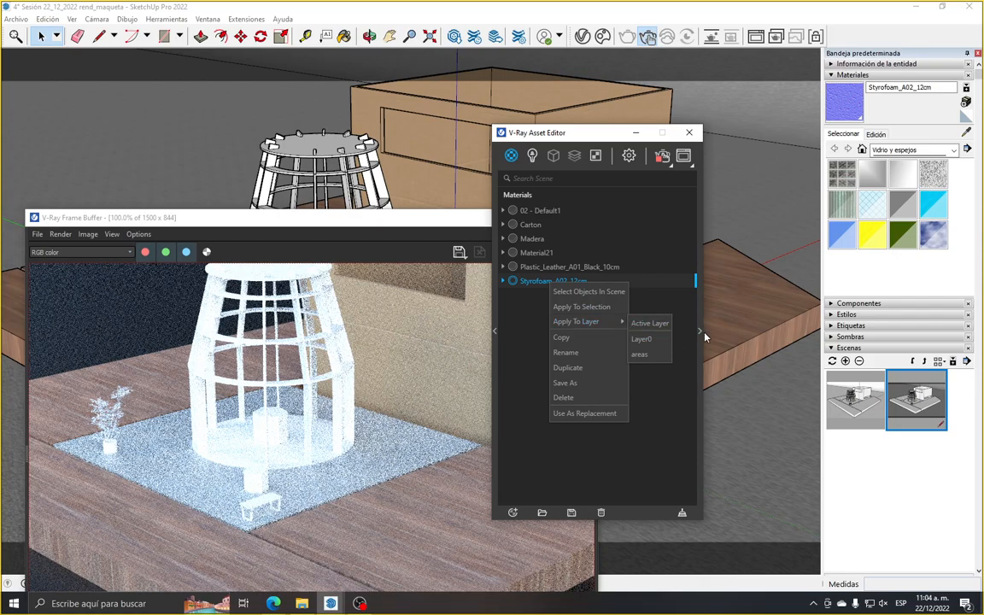
{"action": "left_click", "coordinate": [701, 333]}
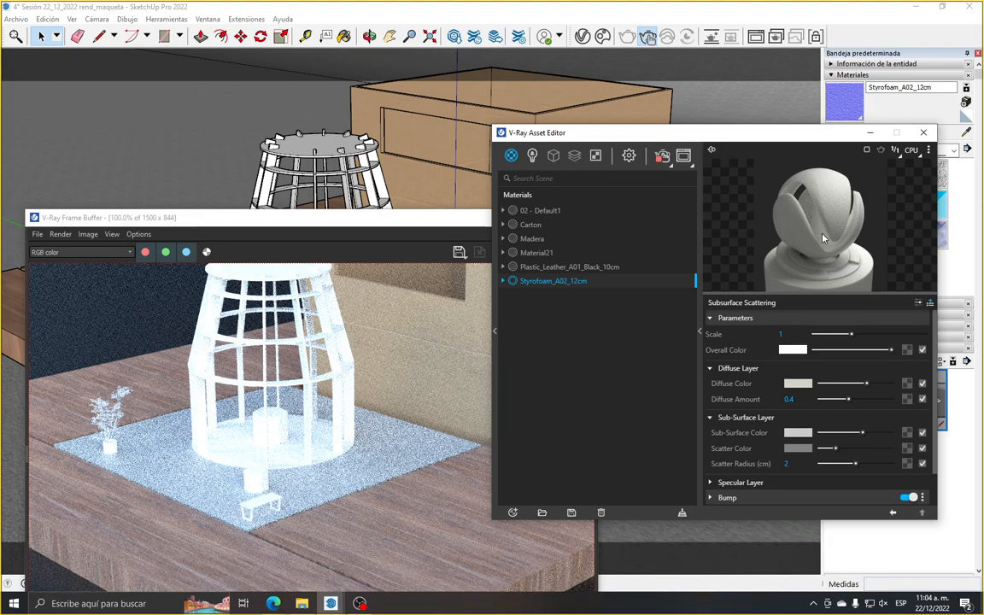
{"action": "mouse_move", "coordinate": [775, 342]}
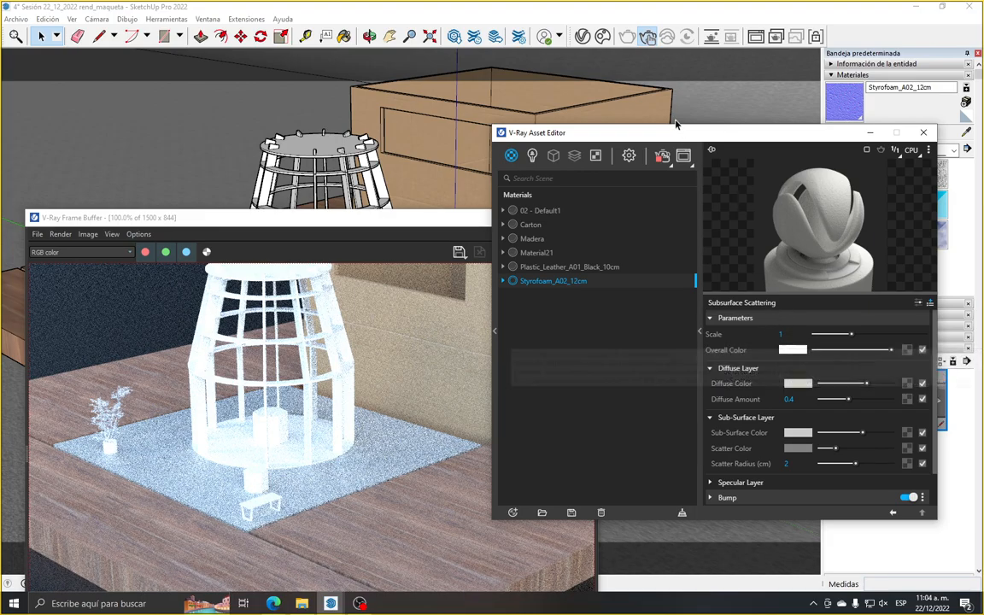
{"action": "left_click_drag", "start_coordinate": [674, 134], "coordinate": [646, 145]}
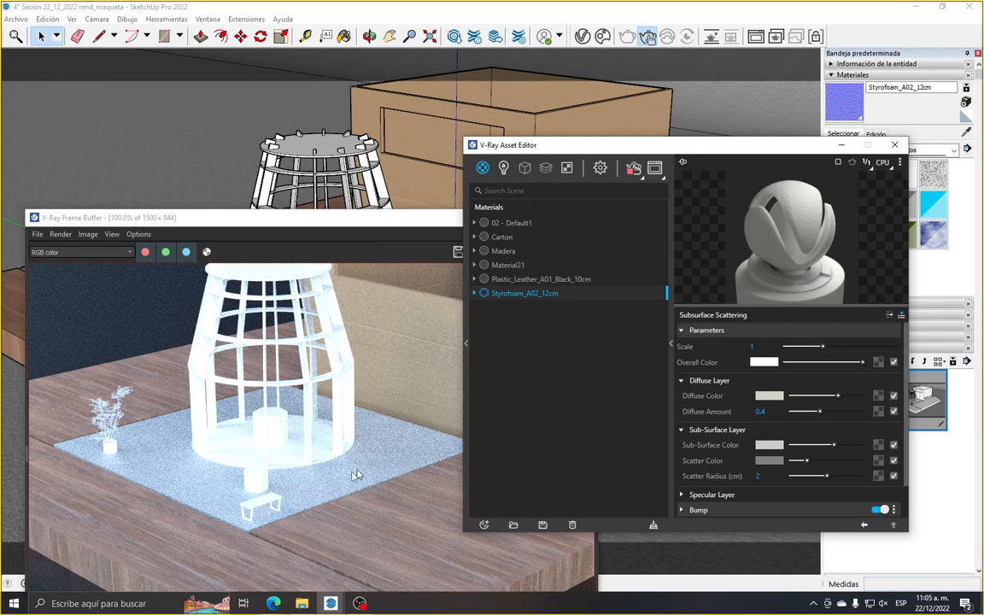
Inspect the slab's styrofoam in the render, sample its material from the model and set the texture size to 4 m
{"action": "scroll", "coordinate": [172, 490], "scroll_direction": "up", "scroll_amount": 2}
{"action": "scroll", "coordinate": [174, 490], "scroll_direction": "down", "scroll_amount": 2}
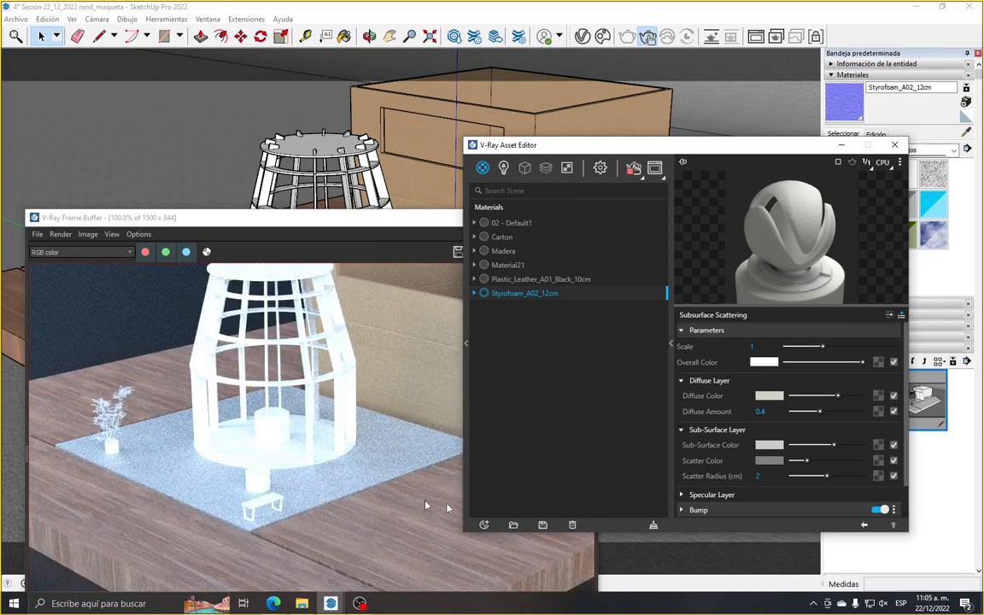
{"action": "scroll", "coordinate": [270, 466], "scroll_direction": "up", "scroll_amount": 2}
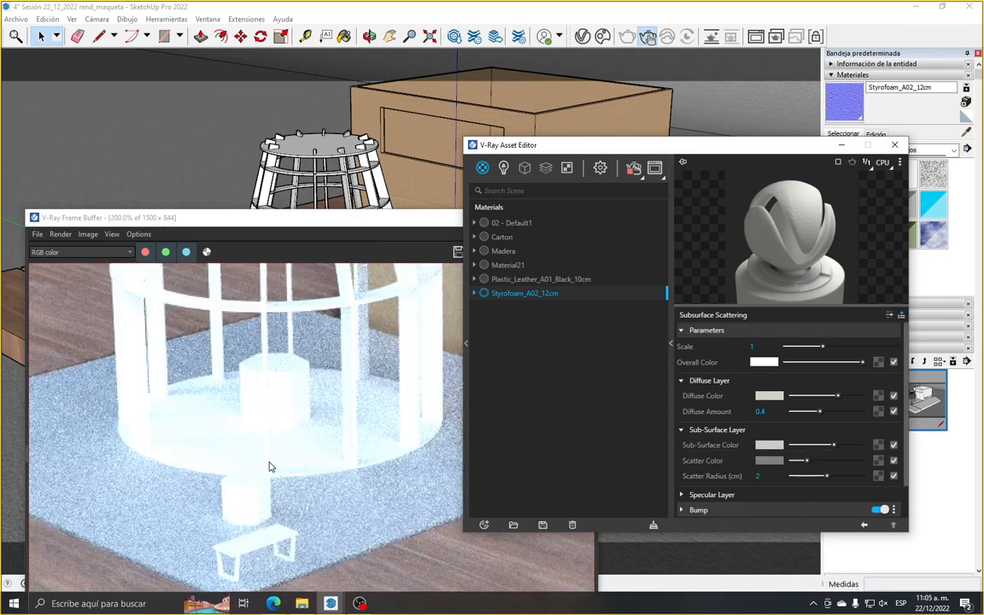
{"action": "scroll", "coordinate": [266, 463], "scroll_direction": "down", "scroll_amount": 2}
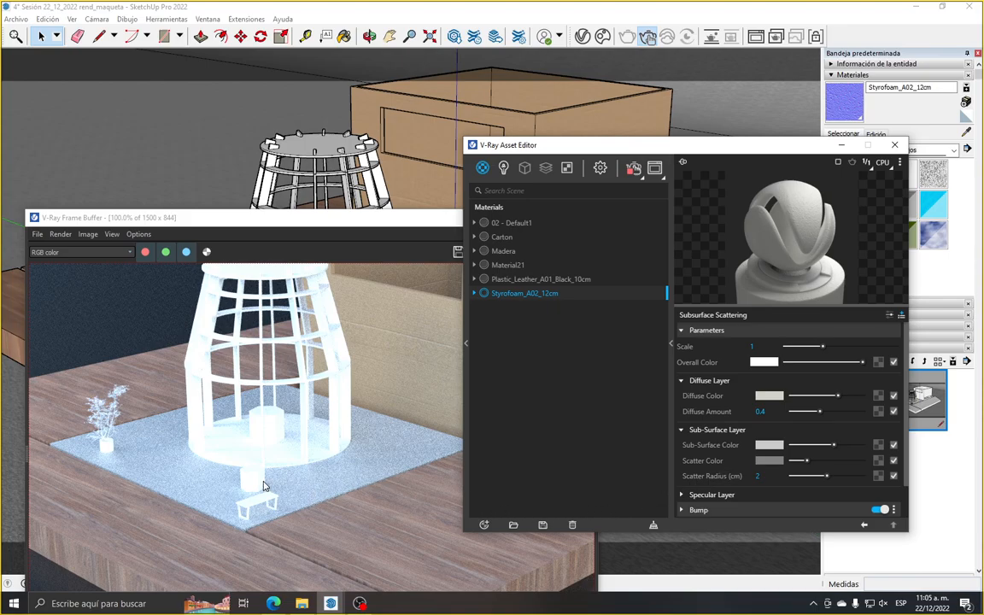
{"action": "scroll", "coordinate": [263, 486], "scroll_direction": "up", "scroll_amount": 1}
{"action": "left_click_drag", "start_coordinate": [767, 146], "coordinate": [761, 426]}
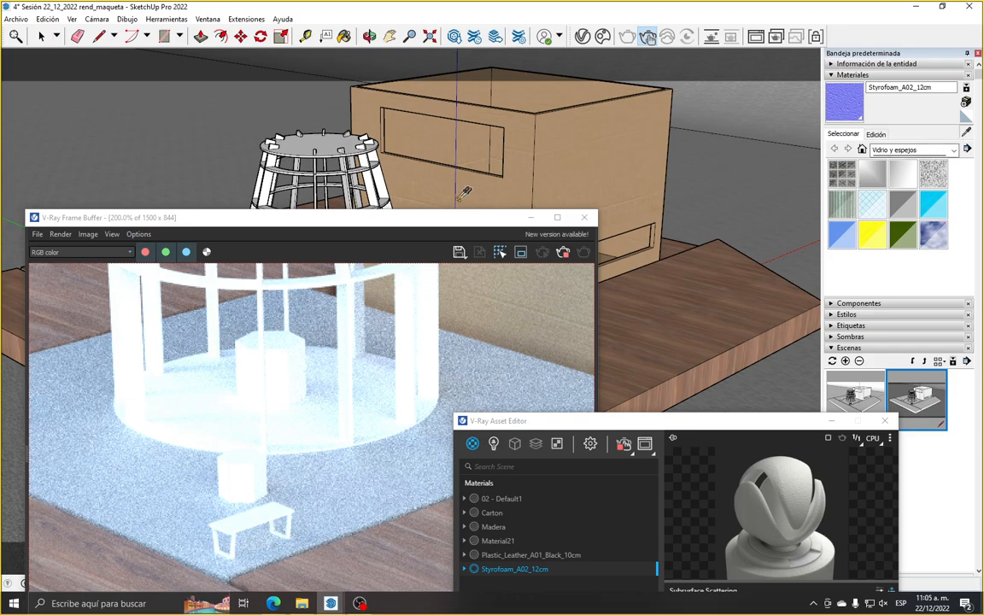
{"action": "left_click_drag", "start_coordinate": [418, 218], "coordinate": [382, 357]}
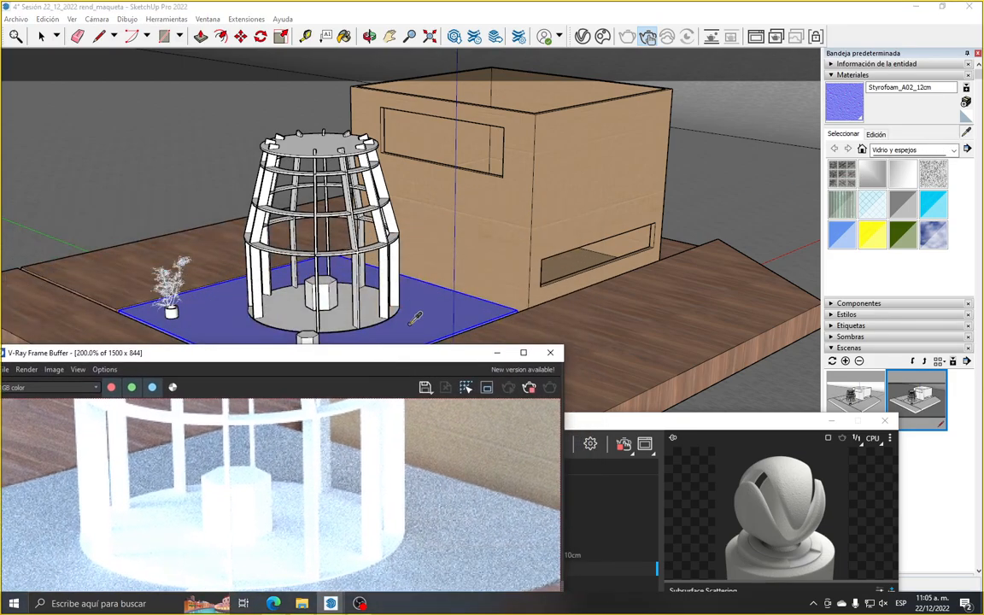
{"action": "left_click_drag", "start_coordinate": [401, 351], "coordinate": [428, 226]}
{"action": "scroll", "coordinate": [322, 399], "scroll_direction": "down", "scroll_amount": 2}
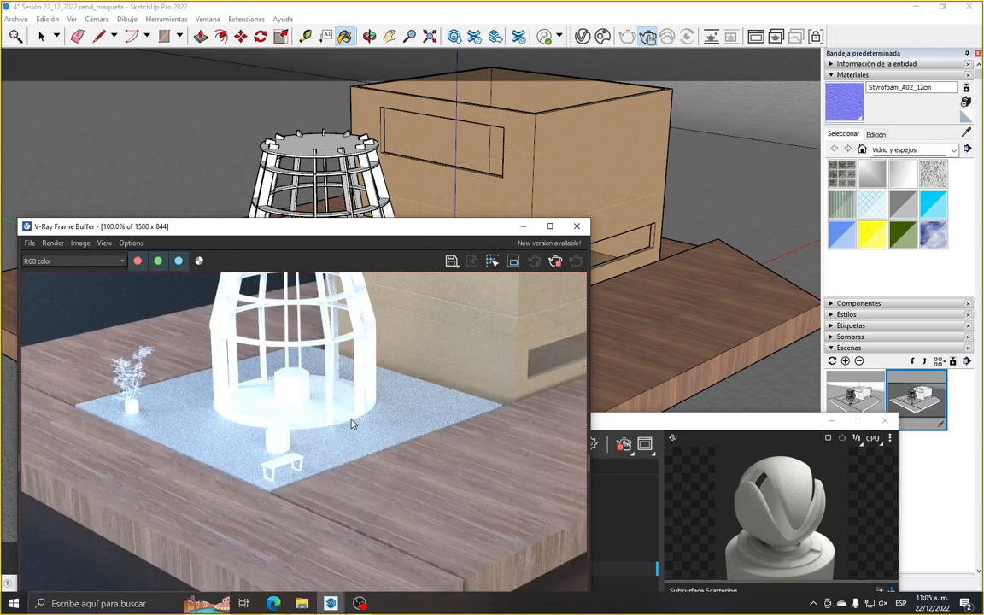
{"action": "left_click", "coordinate": [875, 135]}
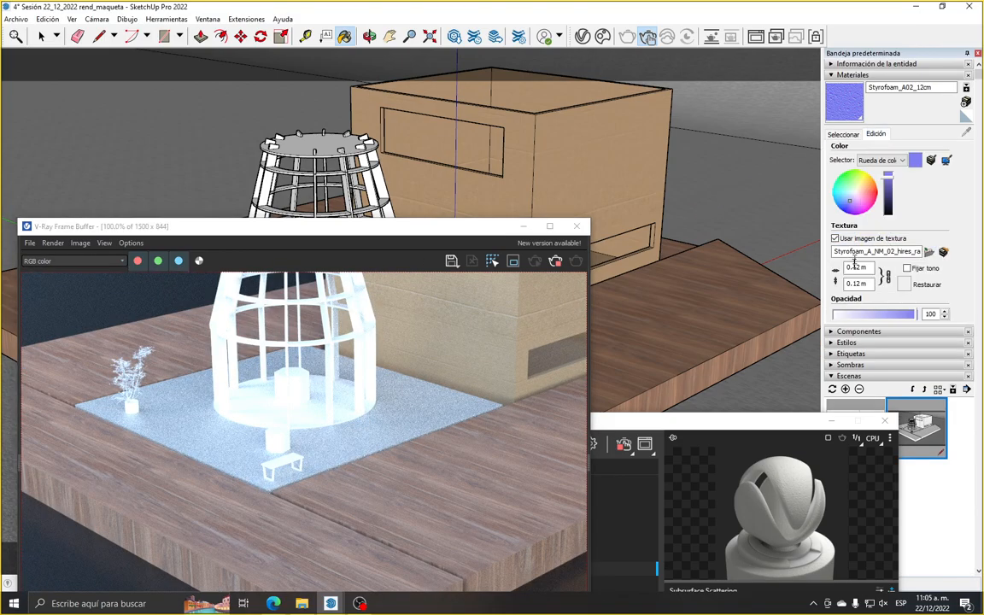
{"action": "type", "text": "4"}
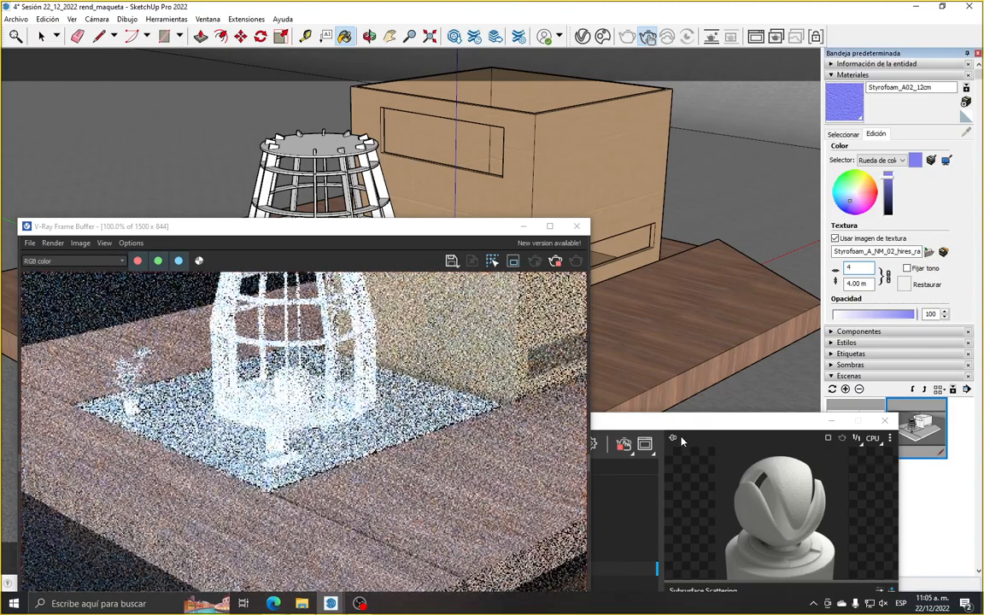
Undo the stray styrofoam paint on the wooden base and backdrop and return to the Select tool
{"action": "left_click_drag", "start_coordinate": [684, 421], "coordinate": [714, 133]}
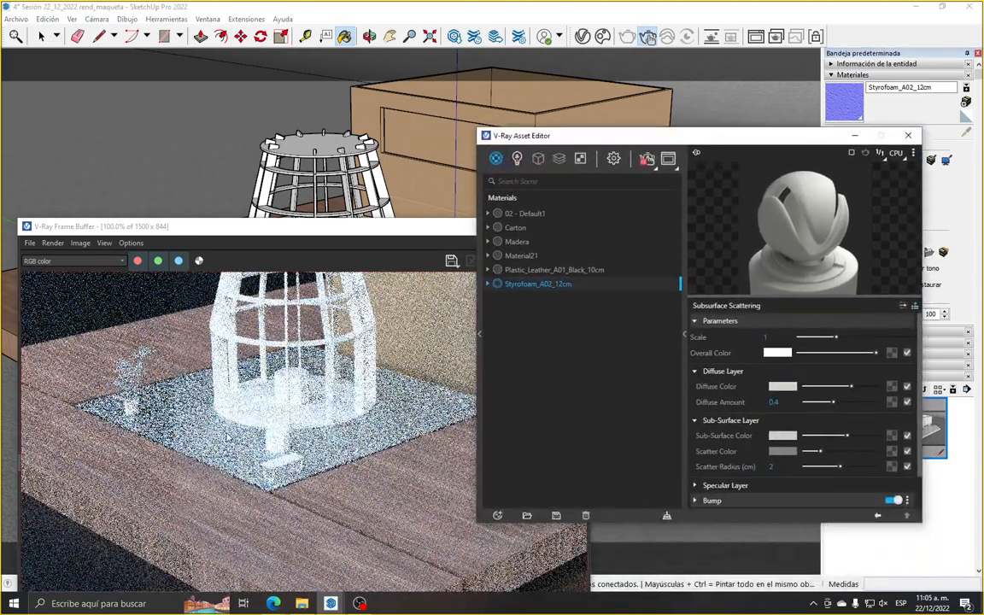
{"action": "left_click_drag", "start_coordinate": [252, 226], "coordinate": [256, 550]}
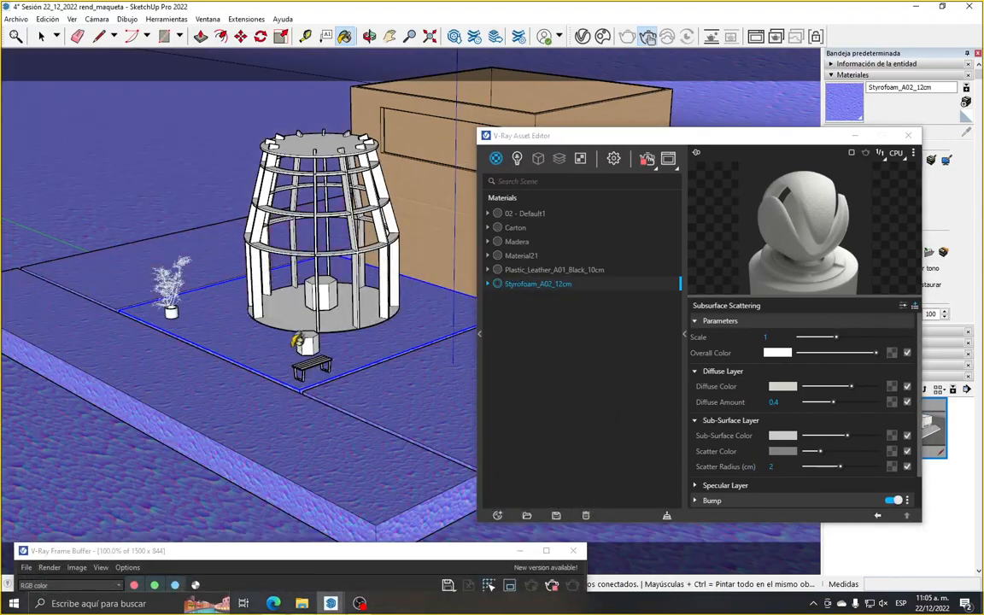
{"action": "left_click", "coordinate": [299, 342]}
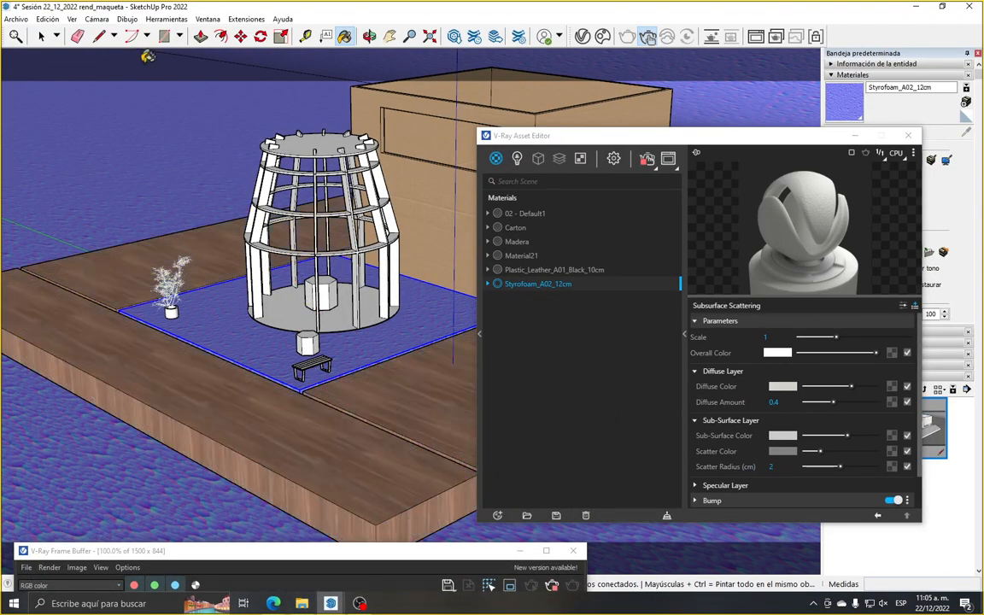
{"action": "key", "text": "ctrl+z"}
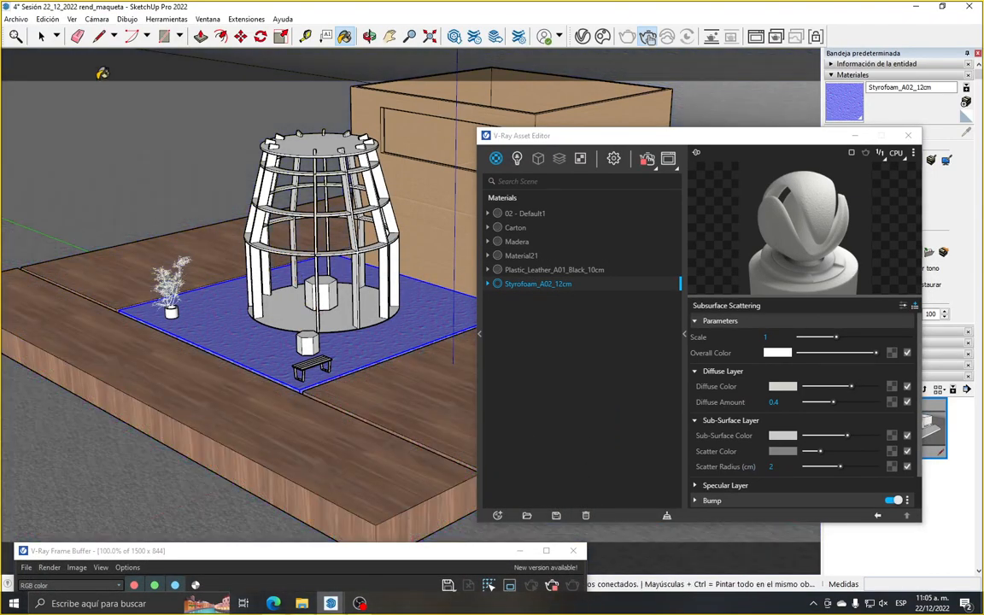
{"action": "left_click", "coordinate": [41, 36]}
Bring the model view closer to the slab and check the rescaled styrofoam in the render
{"action": "scroll", "coordinate": [229, 318], "scroll_direction": "up", "scroll_amount": 5}
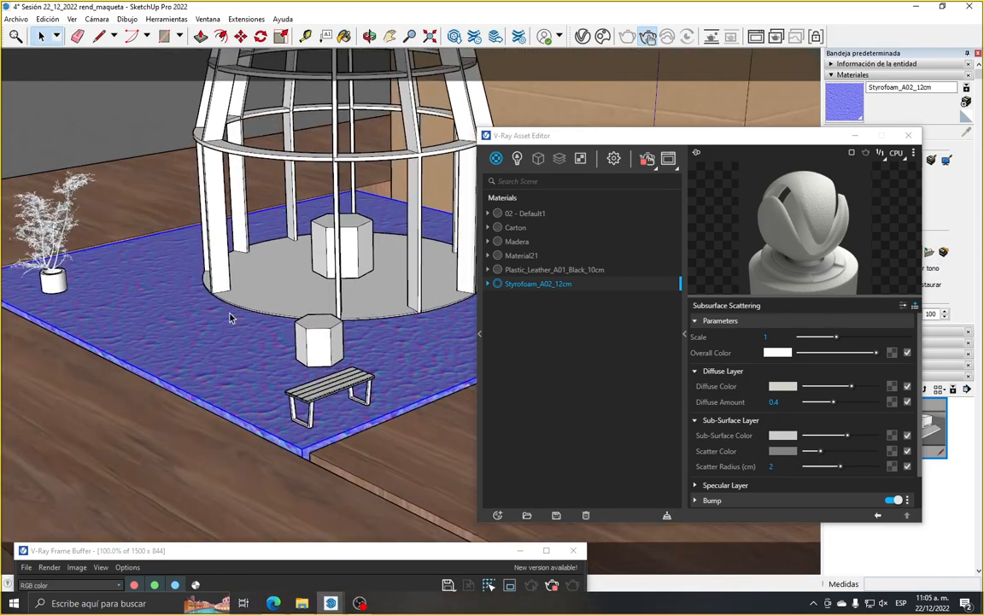
{"action": "left_click_drag", "start_coordinate": [253, 552], "coordinate": [241, 463]}
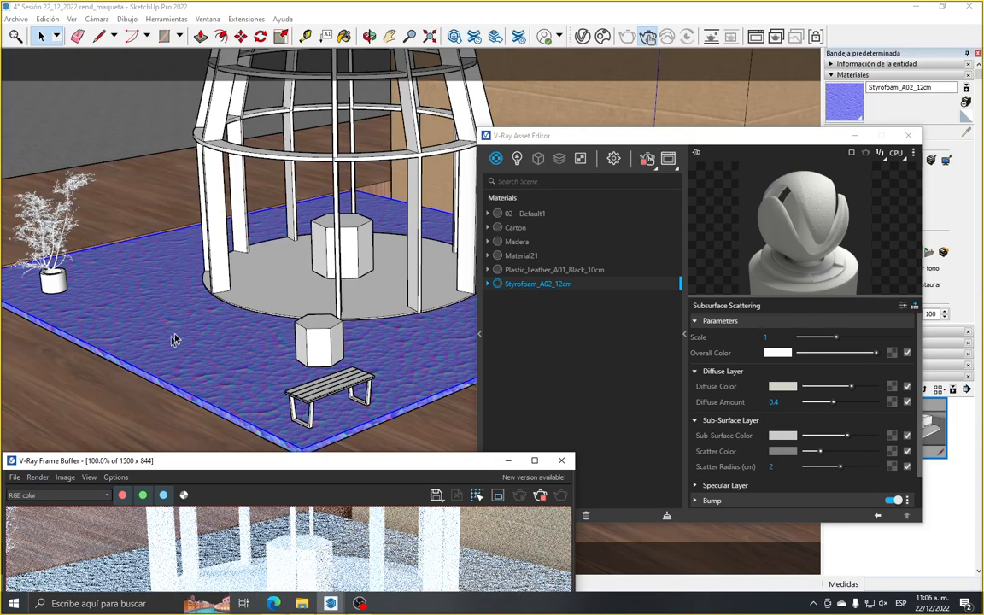
{"action": "left_click_drag", "start_coordinate": [150, 454], "coordinate": [224, 164]}
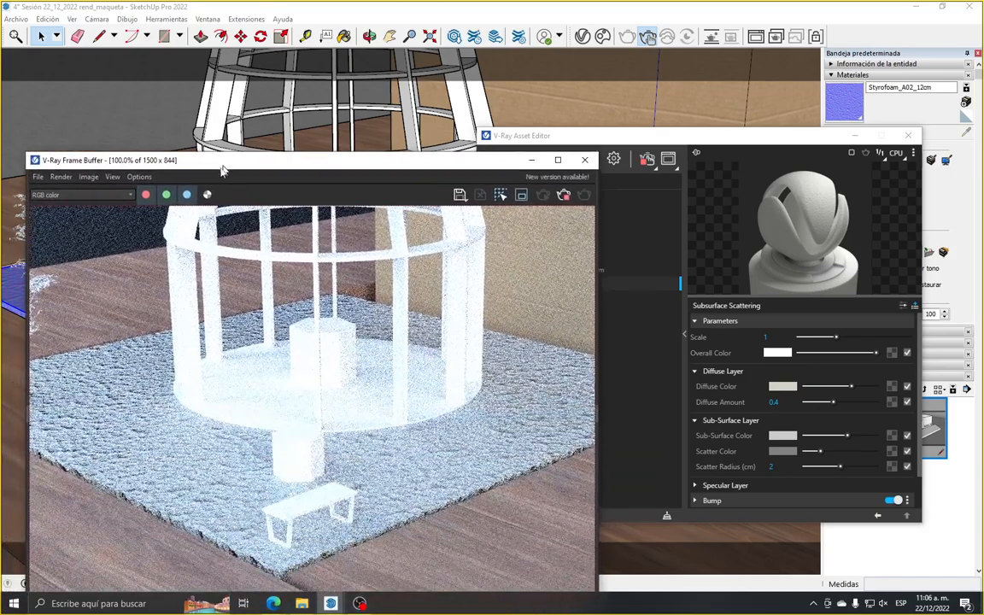
{"action": "scroll", "coordinate": [227, 415], "scroll_direction": "down", "scroll_amount": 1}
{"action": "scroll", "coordinate": [195, 477], "scroll_direction": "up", "scroll_amount": 1}
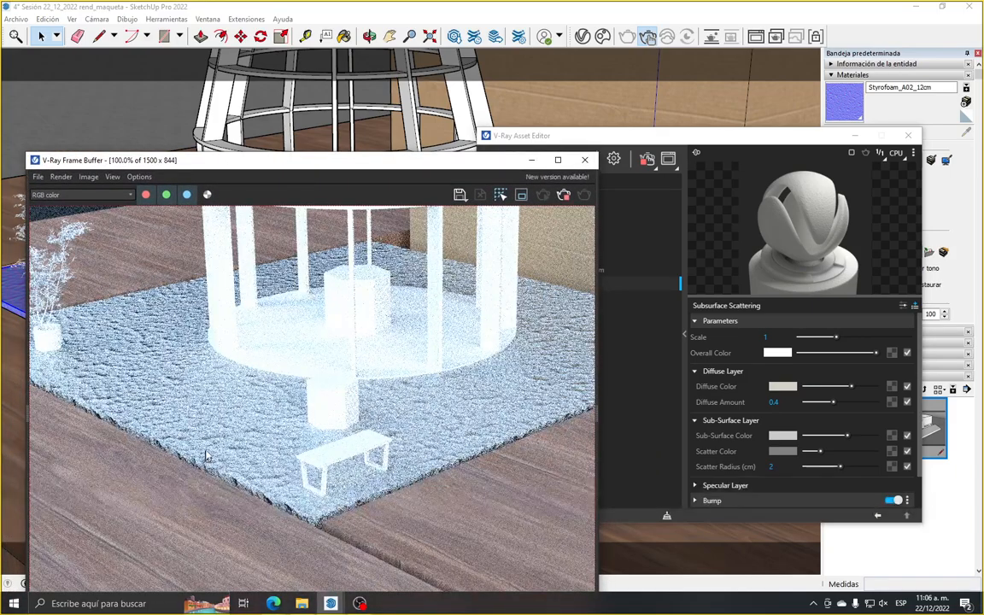
Examine the styrofoam relief on the slab's surface and edges around the tower and plant in the render
{"action": "mouse_move", "coordinate": [223, 162]}
{"action": "left_mouse_down"}
{"action": "mouse_move", "coordinate": [209, 380]}
{"action": "mouse_move", "coordinate": [171, 594]}
{"action": "mouse_move", "coordinate": [208, 272]}
{"action": "left_mouse_up"}
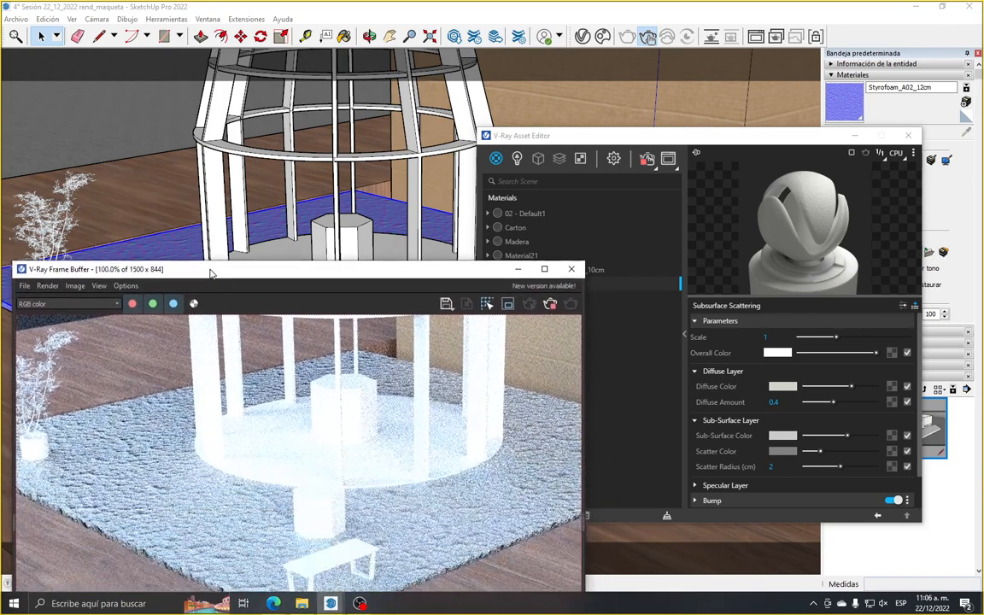
{"action": "scroll", "coordinate": [157, 512], "scroll_direction": "down", "scroll_amount": 1}
{"action": "scroll", "coordinate": [159, 546], "scroll_direction": "up", "scroll_amount": 1}
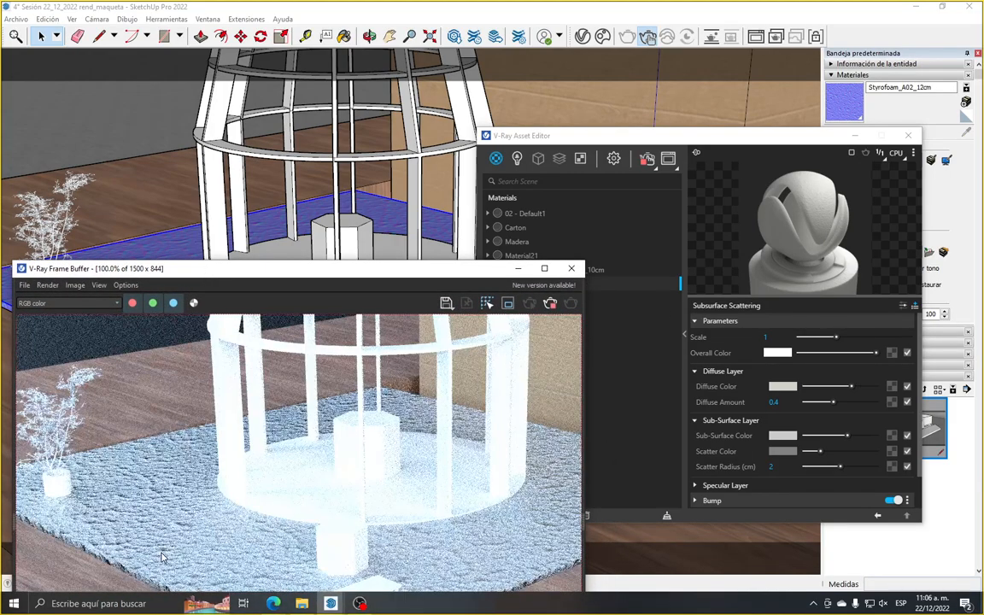
{"action": "scroll", "coordinate": [166, 551], "scroll_direction": "down", "scroll_amount": 1}
{"action": "scroll", "coordinate": [350, 535], "scroll_direction": "up", "scroll_amount": 1}
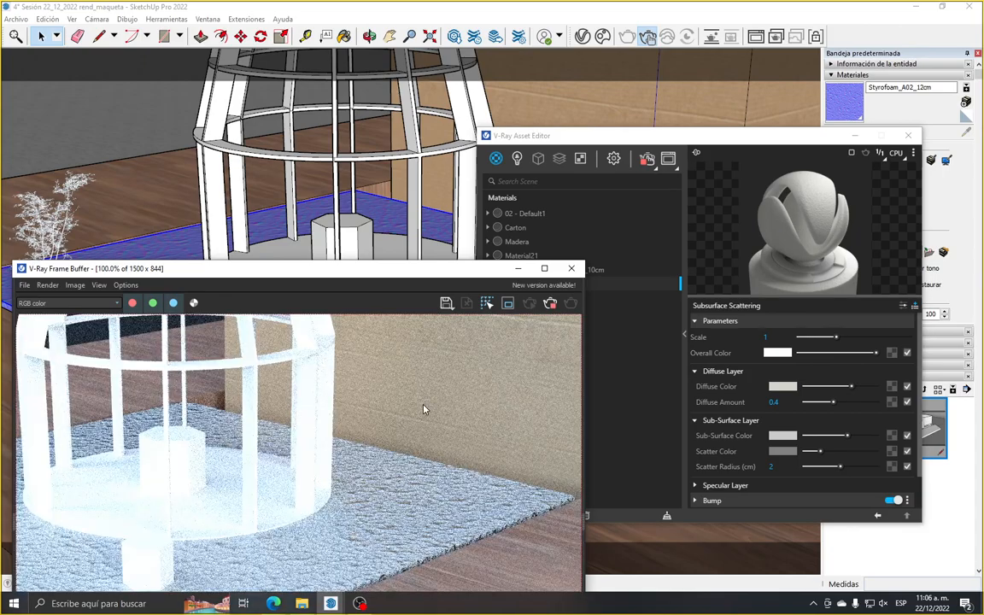
{"action": "scroll", "coordinate": [424, 409], "scroll_direction": "down", "scroll_amount": 1}
{"action": "scroll", "coordinate": [168, 575], "scroll_direction": "up", "scroll_amount": 1}
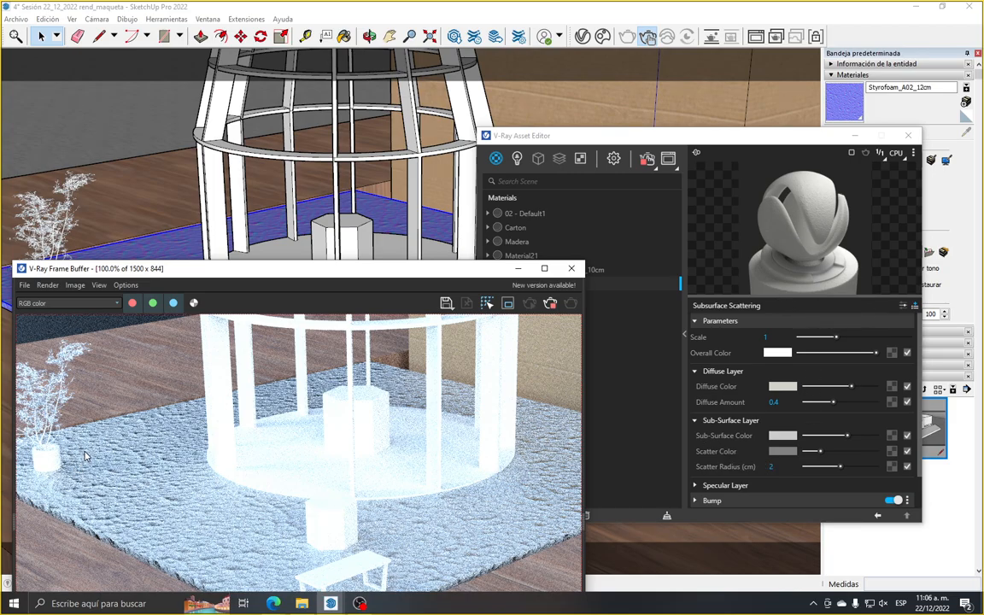
{"action": "scroll", "coordinate": [78, 411], "scroll_direction": "down", "scroll_amount": 1}
{"action": "scroll", "coordinate": [126, 520], "scroll_direction": "up", "scroll_amount": 1}
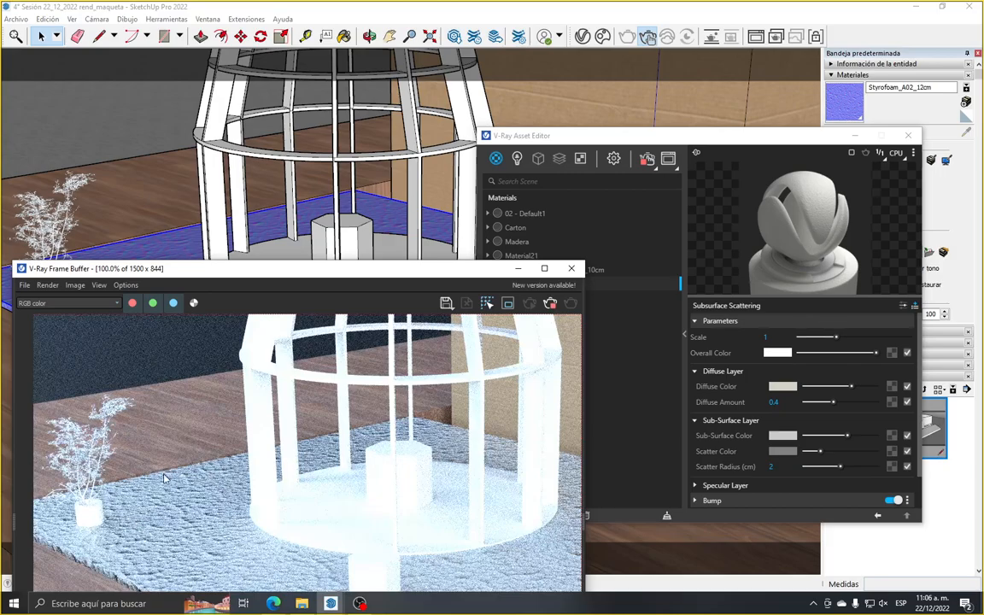
{"action": "left_click_drag", "start_coordinate": [267, 272], "coordinate": [269, 178]}
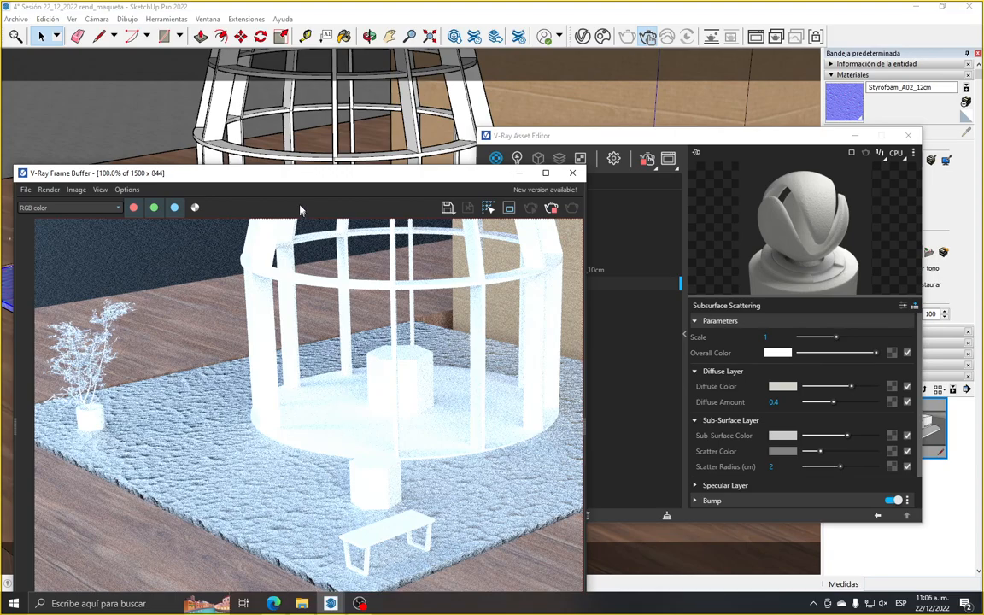
{"action": "mouse_move", "coordinate": [295, 168]}
{"action": "left_mouse_down"}
{"action": "mouse_move", "coordinate": [295, 400]}
{"action": "mouse_move", "coordinate": [299, 312]}
{"action": "left_mouse_up"}
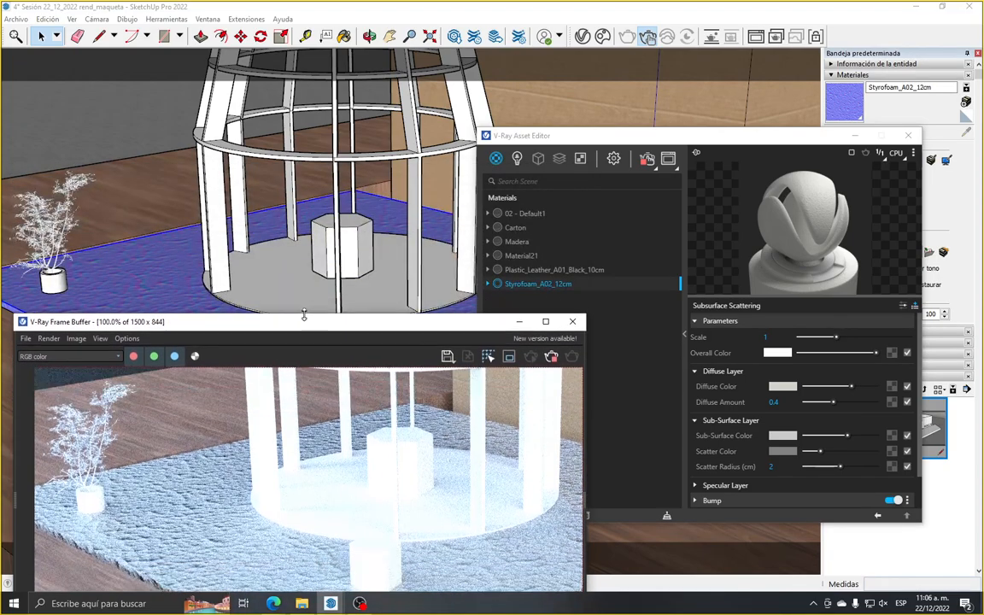
Close the V-Ray Asset Editor, return to the Escena2 view and check the whole model in the render
{"action": "left_click", "coordinate": [908, 135]}
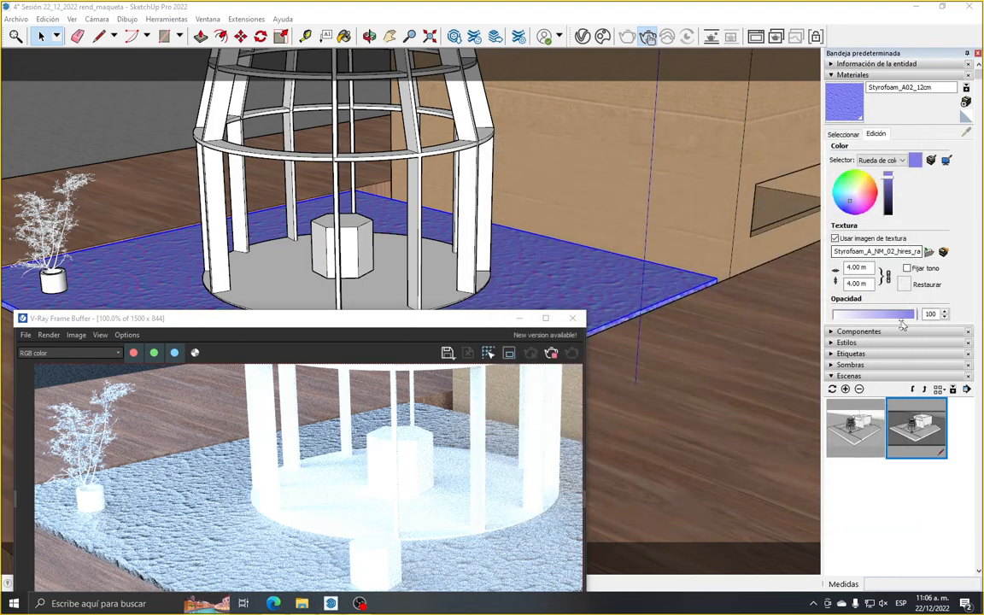
{"action": "left_click", "coordinate": [901, 425]}
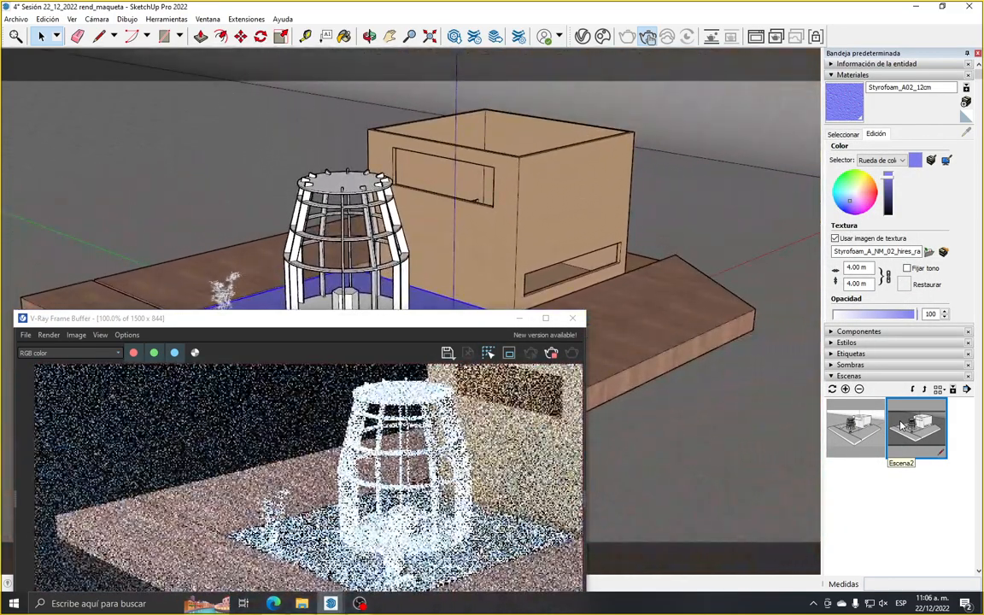
{"action": "left_click", "coordinate": [363, 325]}
{"action": "left_click_drag", "start_coordinate": [363, 325], "coordinate": [366, 156]}
{"action": "scroll", "coordinate": [261, 376], "scroll_direction": "down", "scroll_amount": 2}
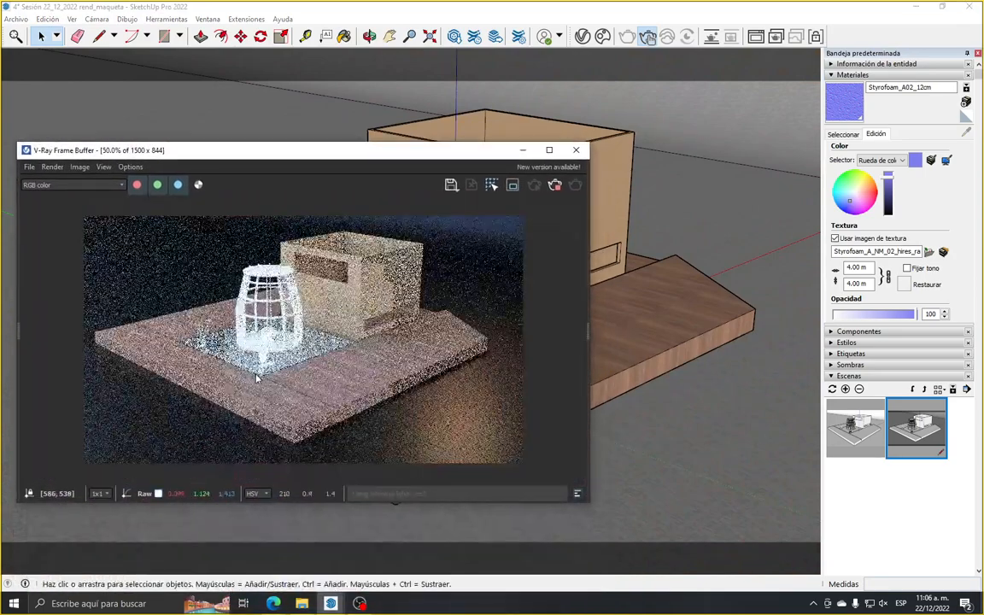
{"action": "scroll", "coordinate": [261, 377], "scroll_direction": "up", "scroll_amount": 2}
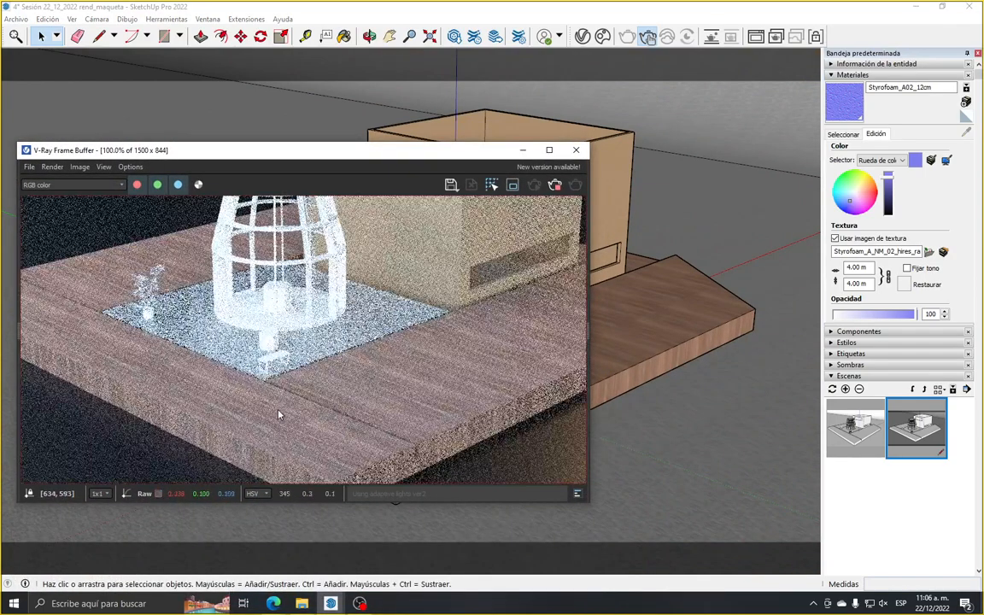
{"action": "scroll", "coordinate": [321, 338], "scroll_direction": "down", "scroll_amount": 2}
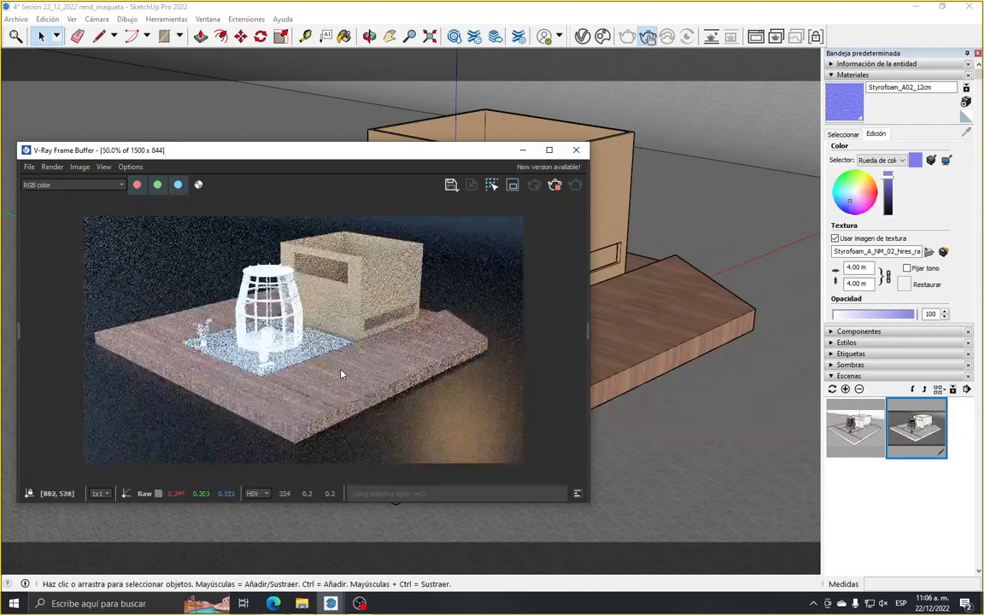
{"action": "scroll", "coordinate": [272, 297], "scroll_direction": "up", "scroll_amount": 2}
{"action": "scroll", "coordinate": [271, 297], "scroll_direction": "down", "scroll_amount": 2}
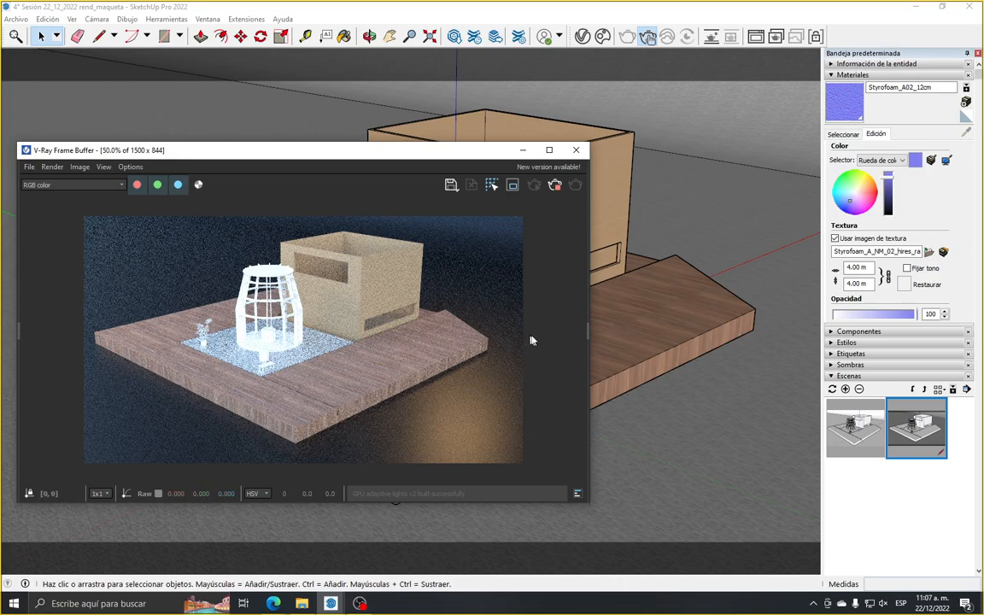
Enlarge the frame buffer window and inspect the slab, wooden base and cardboard box in the Escena2 render
{"action": "left_click_drag", "start_coordinate": [586, 332], "coordinate": [526, 334]}
{"action": "left_click_drag", "start_coordinate": [590, 503], "coordinate": [691, 574]}
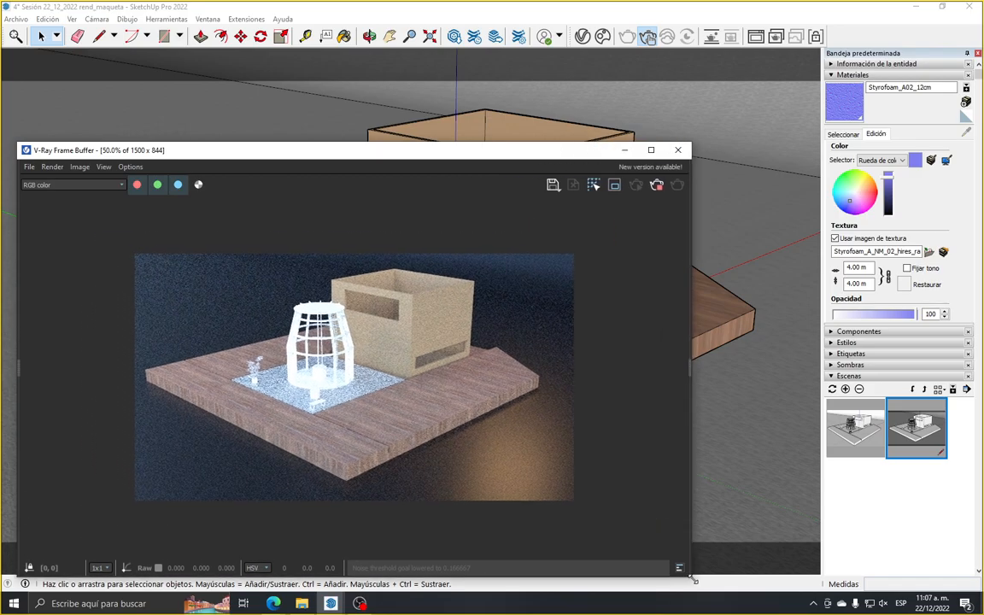
{"action": "scroll", "coordinate": [354, 376], "scroll_direction": "up", "scroll_amount": 2}
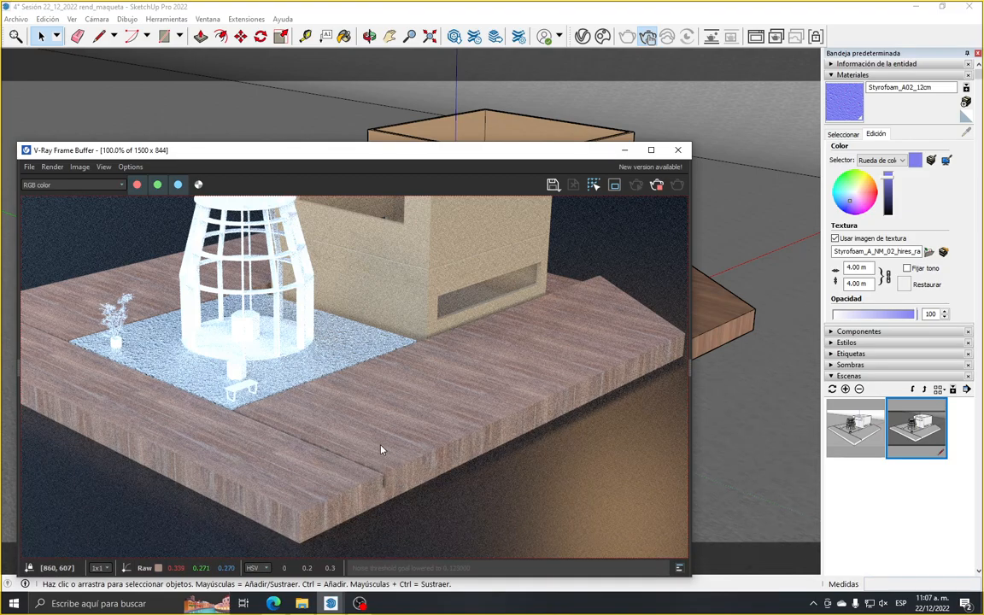
{"action": "scroll", "coordinate": [107, 318], "scroll_direction": "up", "scroll_amount": 1}
{"action": "scroll", "coordinate": [174, 436], "scroll_direction": "down", "scroll_amount": 2}
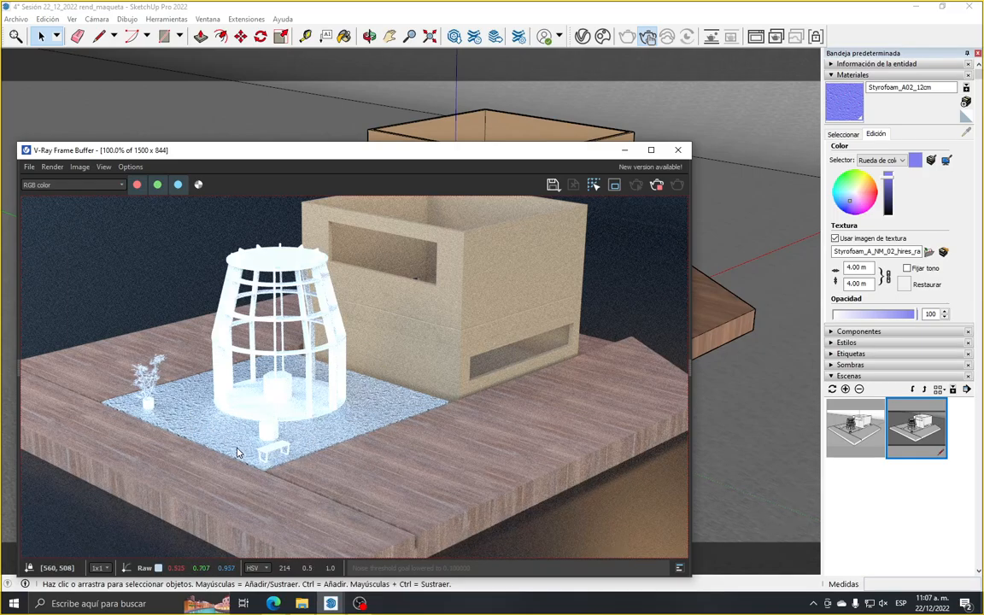
{"action": "scroll", "coordinate": [186, 410], "scroll_direction": "up", "scroll_amount": 2}
{"action": "scroll", "coordinate": [186, 413], "scroll_direction": "down", "scroll_amount": 2}
Compare the slab in the model with its render, examining the styrofoam texture up close beside the tower
{"action": "left_click_drag", "start_coordinate": [249, 154], "coordinate": [289, 465]}
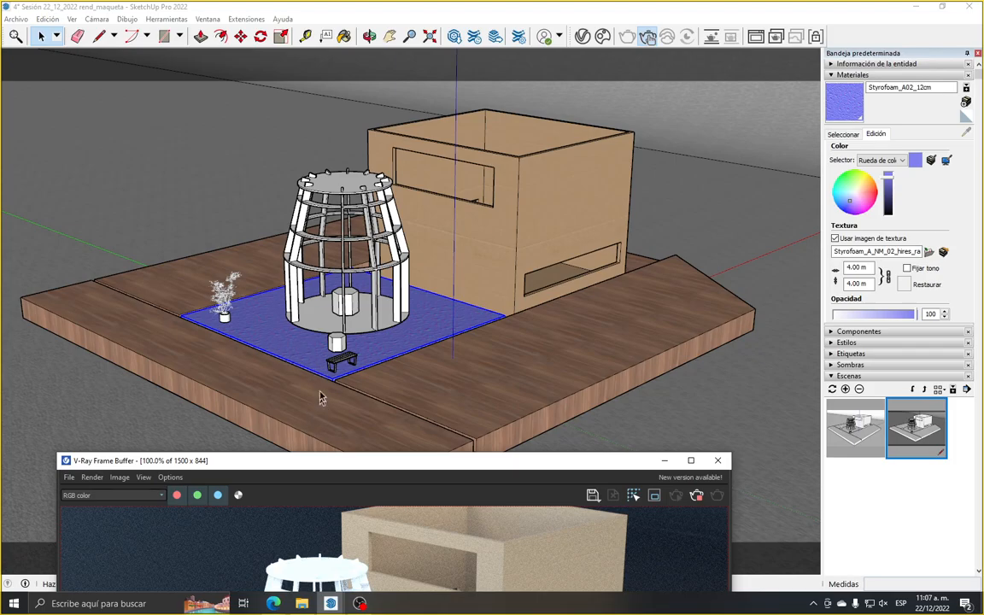
{"action": "left_click_drag", "start_coordinate": [298, 463], "coordinate": [276, 170]}
{"action": "scroll", "coordinate": [162, 410], "scroll_direction": "up", "scroll_amount": 2}
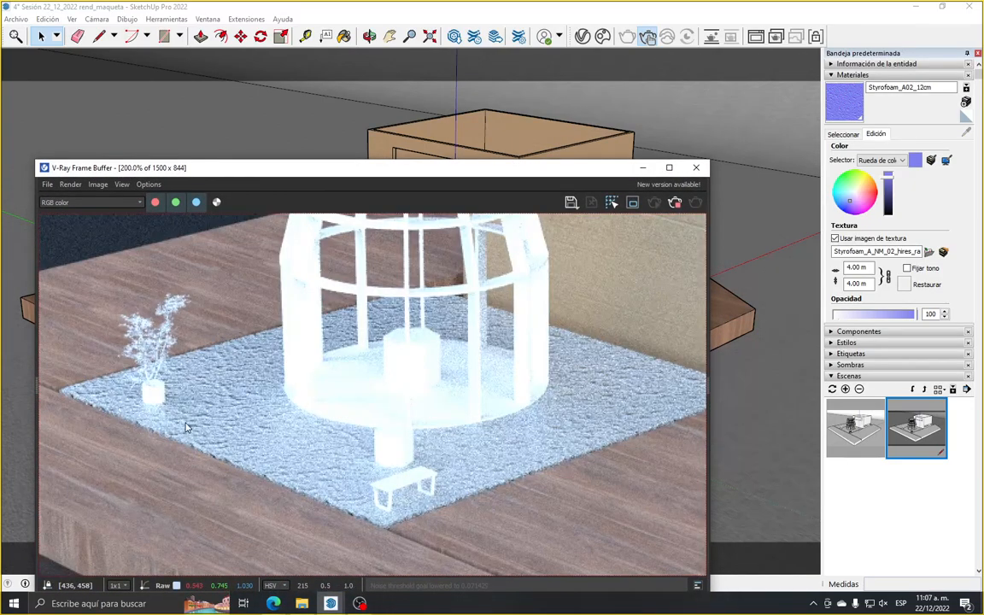
{"action": "scroll", "coordinate": [186, 427], "scroll_direction": "down", "scroll_amount": 2}
{"action": "scroll", "coordinate": [303, 383], "scroll_direction": "up", "scroll_amount": 2}
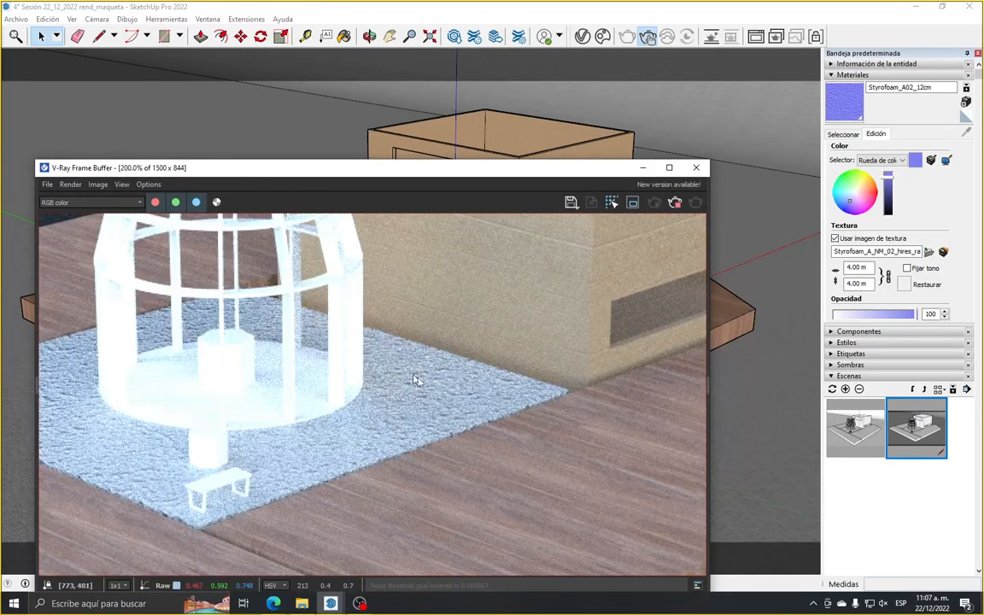
Compare the unpainted white tower, plant and bench with the textured slab, base and box in the render
{"action": "scroll", "coordinate": [409, 377], "scroll_direction": "down", "scroll_amount": 2}
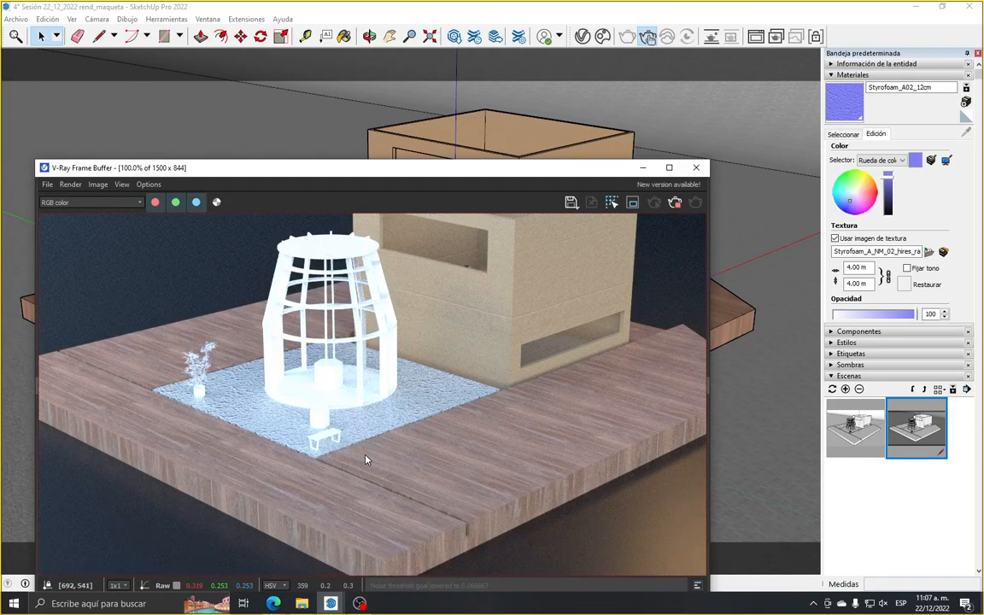
{"action": "scroll", "coordinate": [248, 432], "scroll_direction": "down", "scroll_amount": 2}
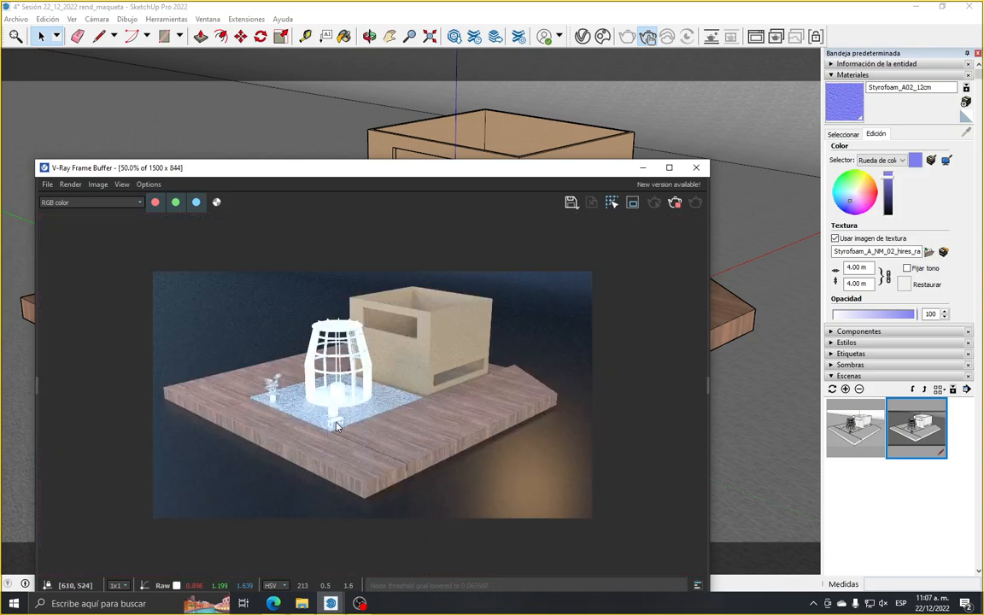
{"action": "scroll", "coordinate": [333, 427], "scroll_direction": "up", "scroll_amount": 2}
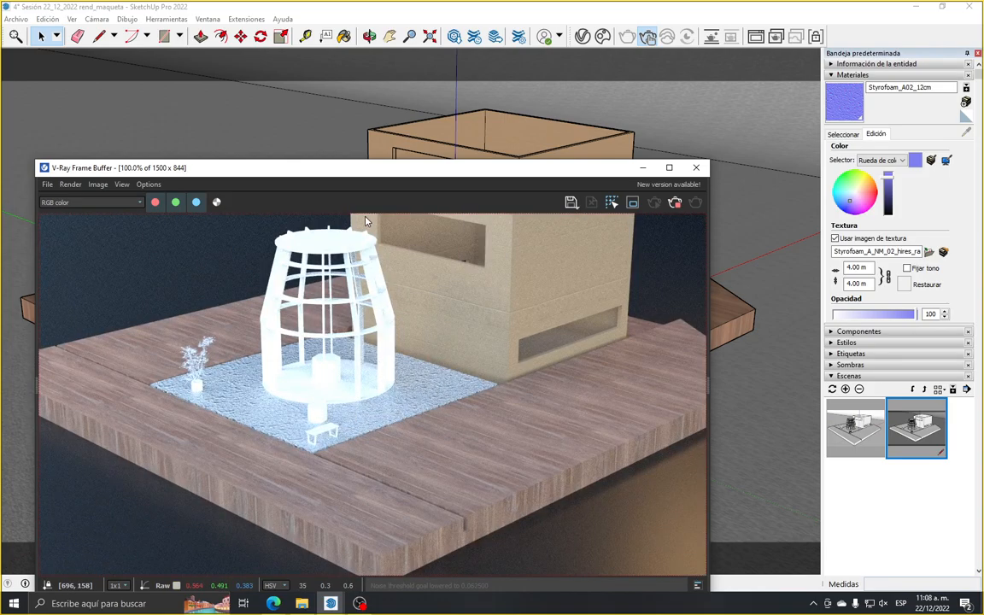
Sample the Carton material from the box, apply it to the lattice tower on the slab and check it in the render
{"action": "mouse_move", "coordinate": [370, 180]}
{"action": "left_mouse_down"}
{"action": "mouse_move", "coordinate": [363, 239]}
{"action": "mouse_move", "coordinate": [373, 413]}
{"action": "left_mouse_up"}
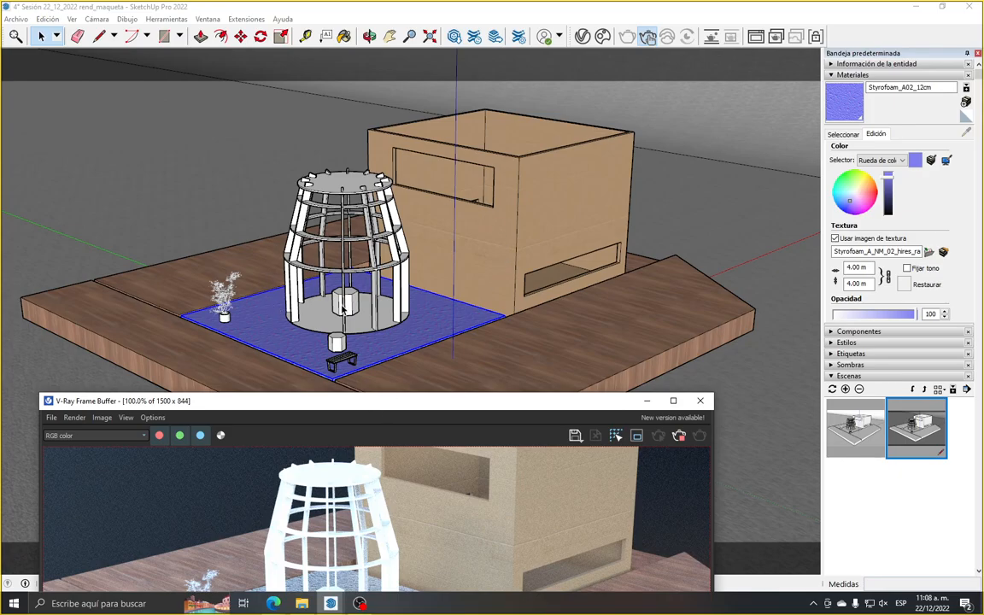
{"action": "left_click", "coordinate": [238, 220]}
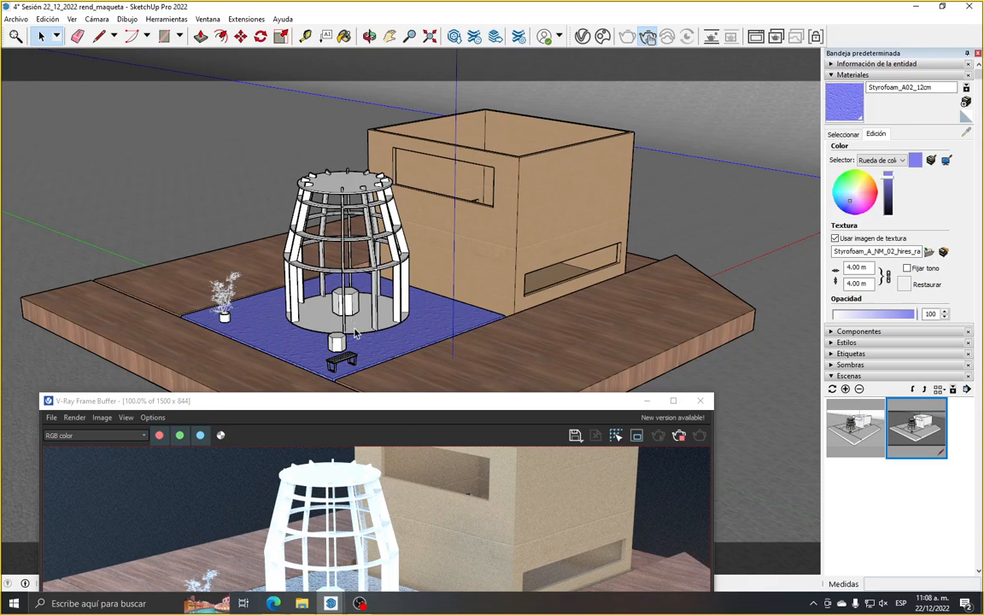
{"action": "left_click", "coordinate": [331, 175]}
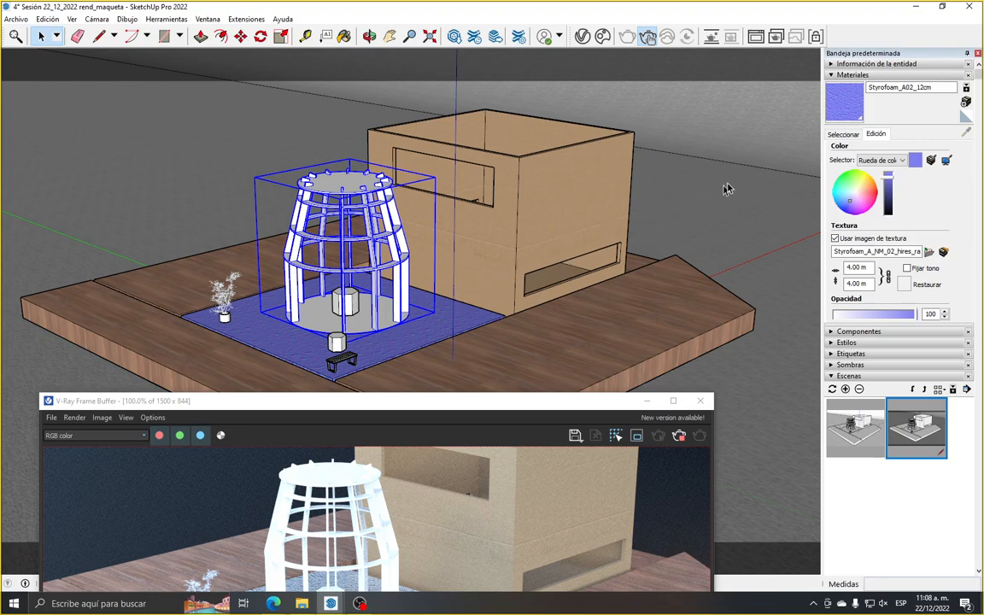
{"action": "left_click", "coordinate": [845, 134]}
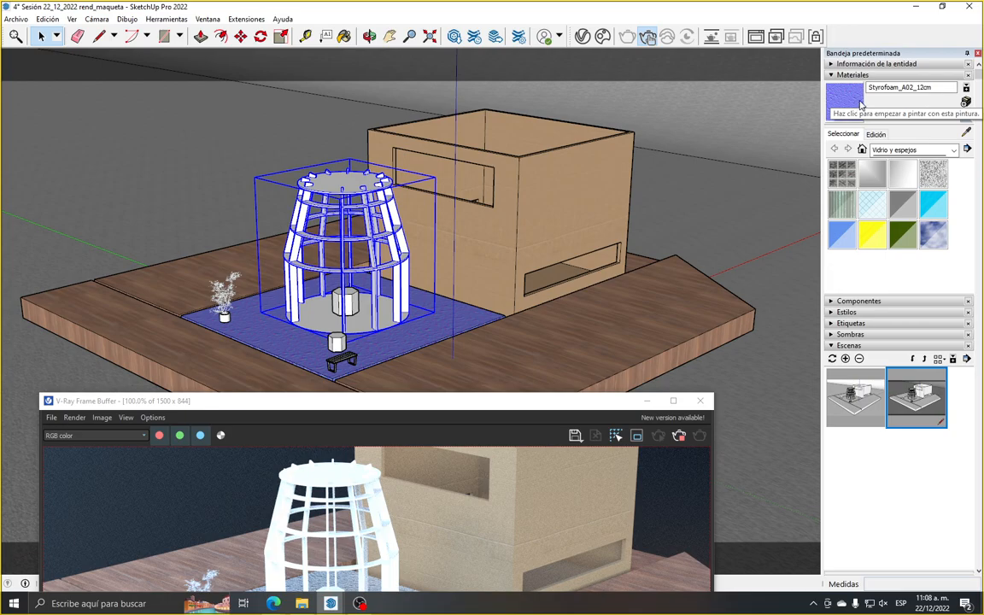
{"action": "left_click", "coordinate": [968, 135]}
{"action": "left_click", "coordinate": [586, 167]}
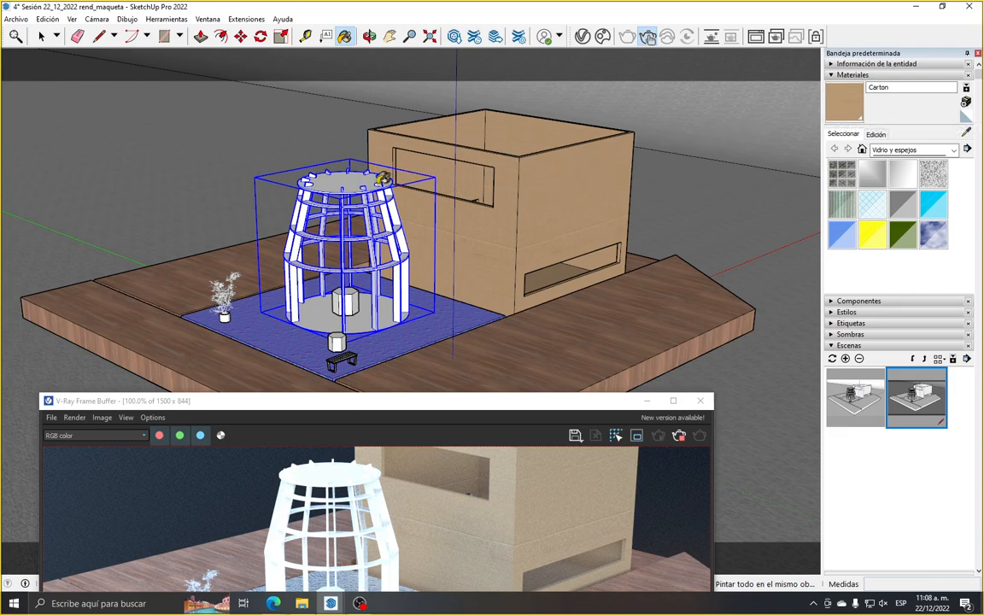
{"action": "left_click", "coordinate": [323, 162]}
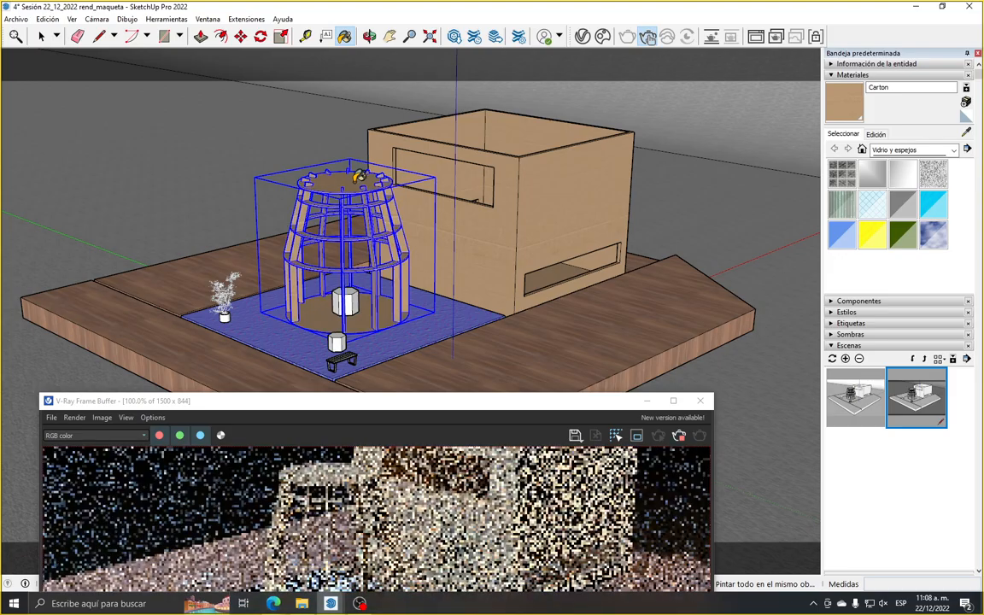
{"action": "left_click_drag", "start_coordinate": [326, 401], "coordinate": [300, 162]}
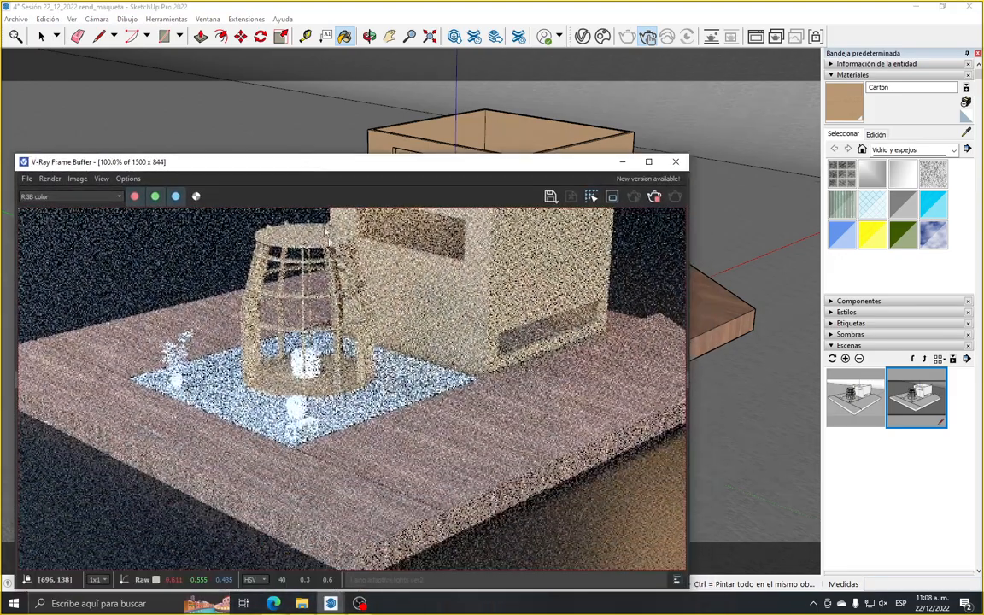
{"action": "scroll", "coordinate": [342, 360], "scroll_direction": "down", "scroll_amount": 2}
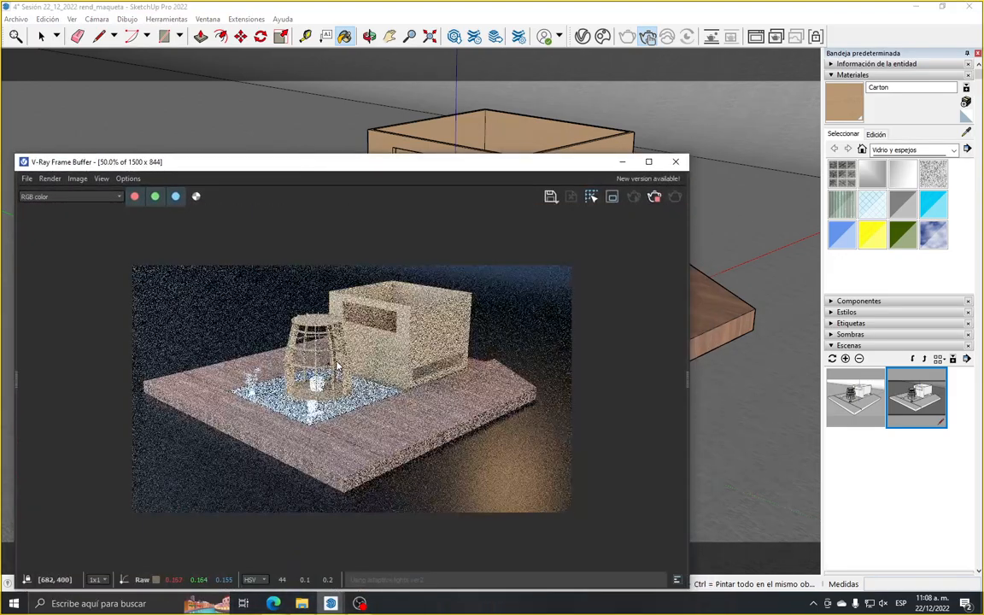
{"action": "scroll", "coordinate": [329, 365], "scroll_direction": "up", "scroll_amount": 2}
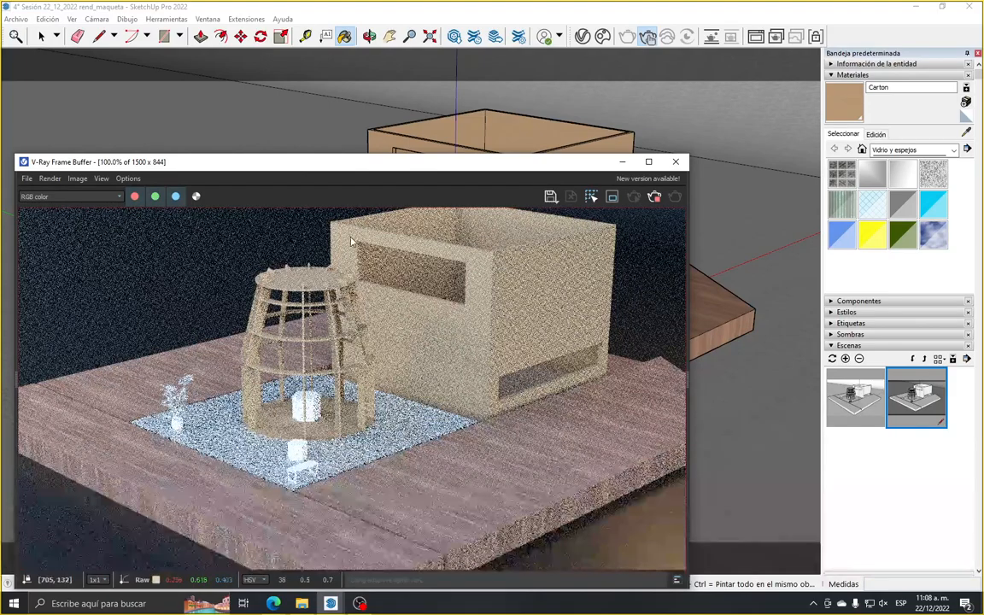
Sample the Madera material from the base and apply it to the two stools, the bench and the plant pot
{"action": "mouse_move", "coordinate": [352, 164]}
{"action": "left_mouse_down"}
{"action": "mouse_move", "coordinate": [330, 308]}
{"action": "mouse_move", "coordinate": [343, 386]}
{"action": "mouse_move", "coordinate": [367, 405]}
{"action": "left_mouse_up"}
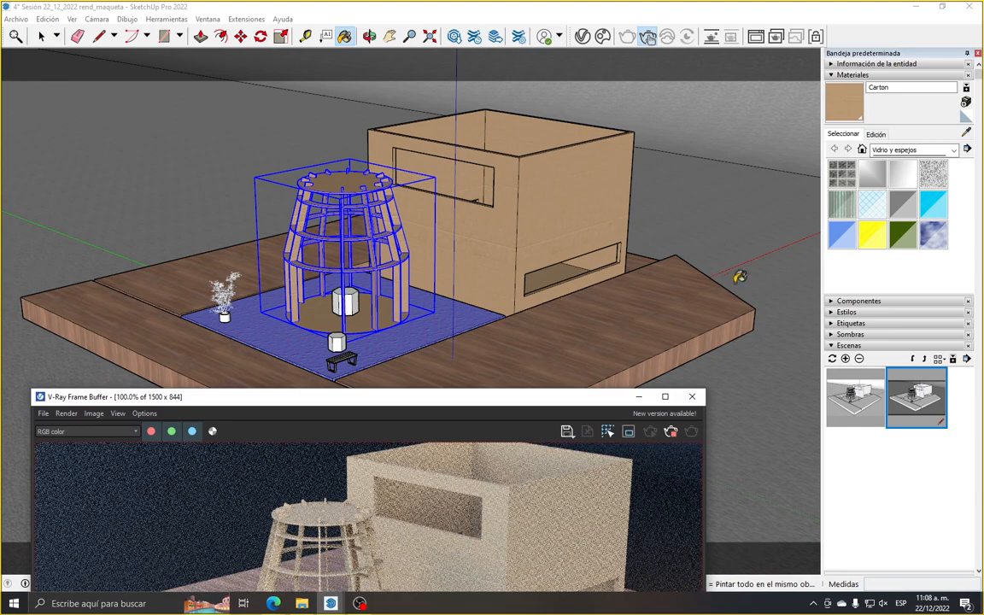
{"action": "left_click", "coordinate": [619, 345], "text": "alt"}
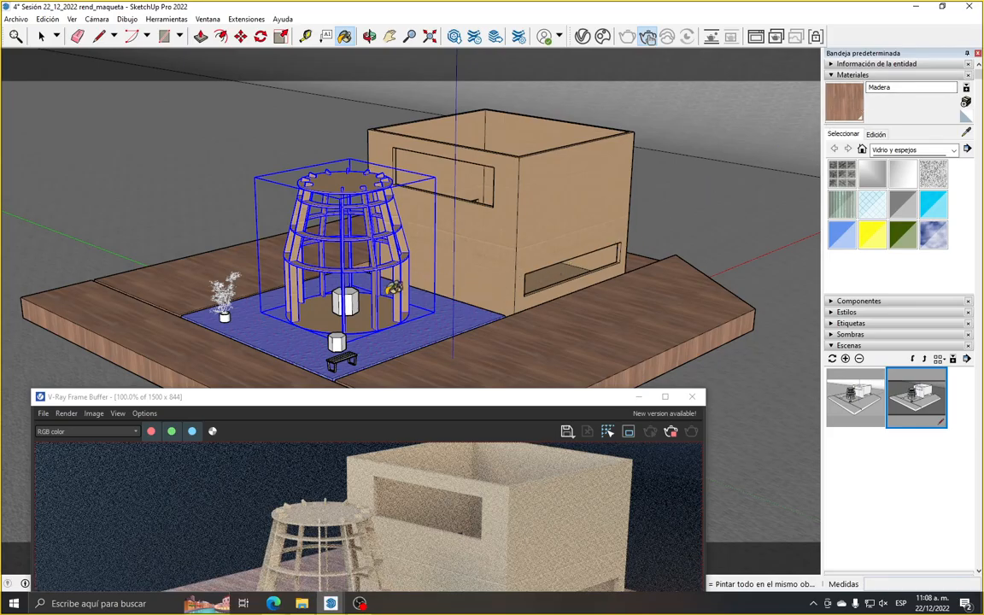
{"action": "left_click", "coordinate": [350, 297]}
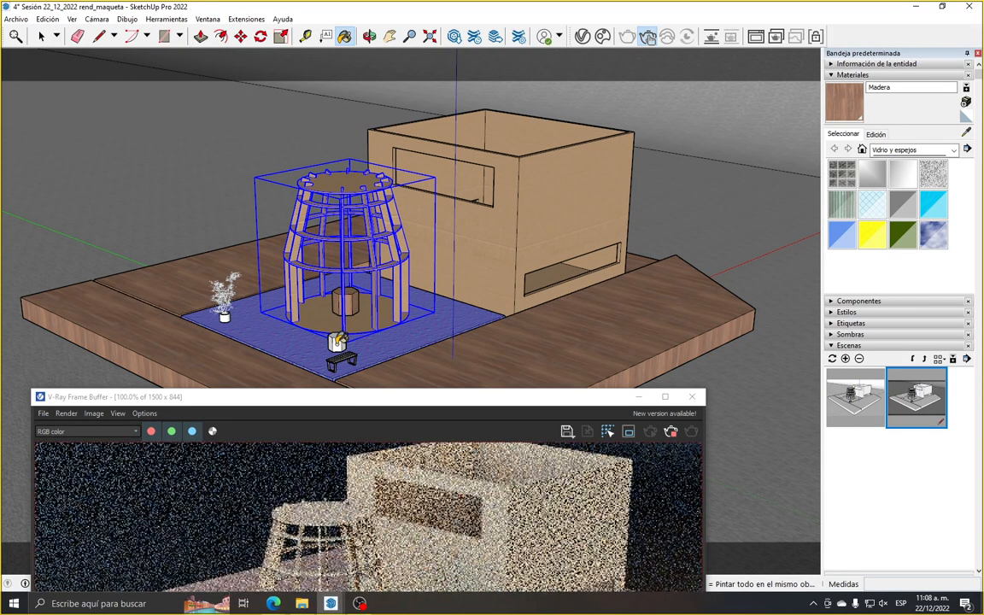
{"action": "left_click", "coordinate": [225, 313]}
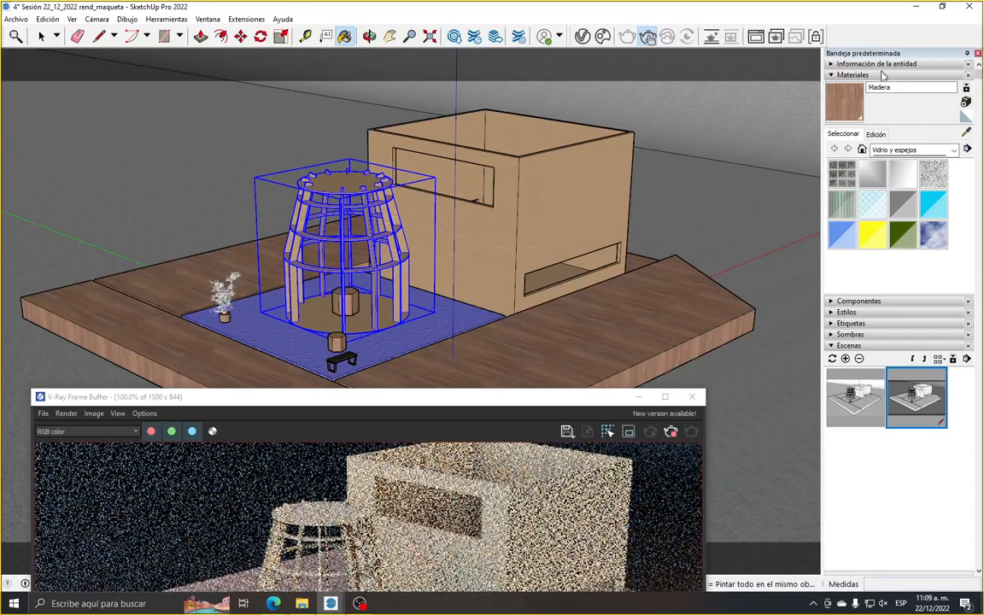
Sample the Styrofoam_A02_12cm material from the slab and apply it to the plant's foliage
{"action": "left_click", "coordinate": [966, 132]}
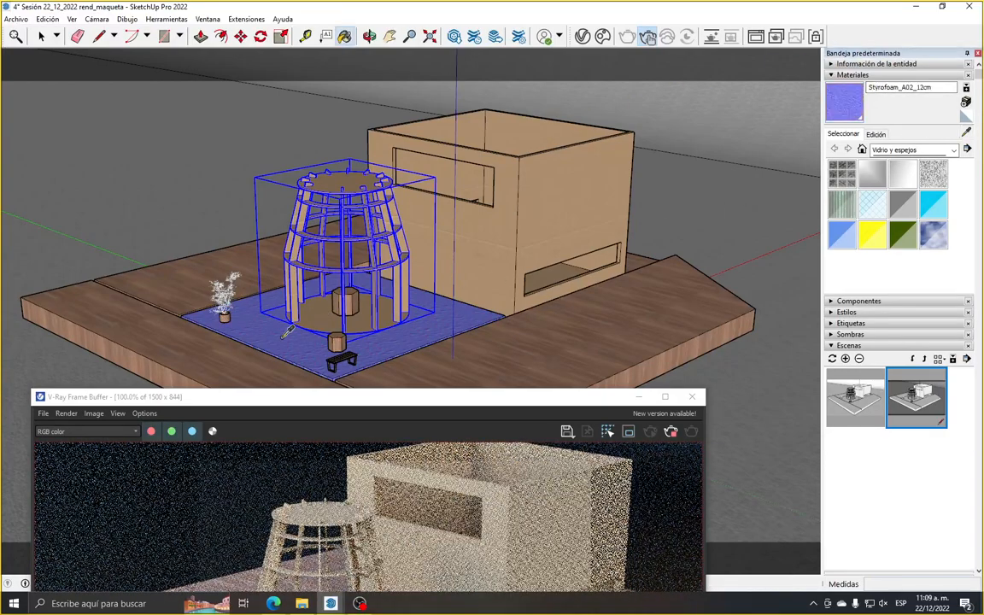
{"action": "left_click", "coordinate": [286, 332]}
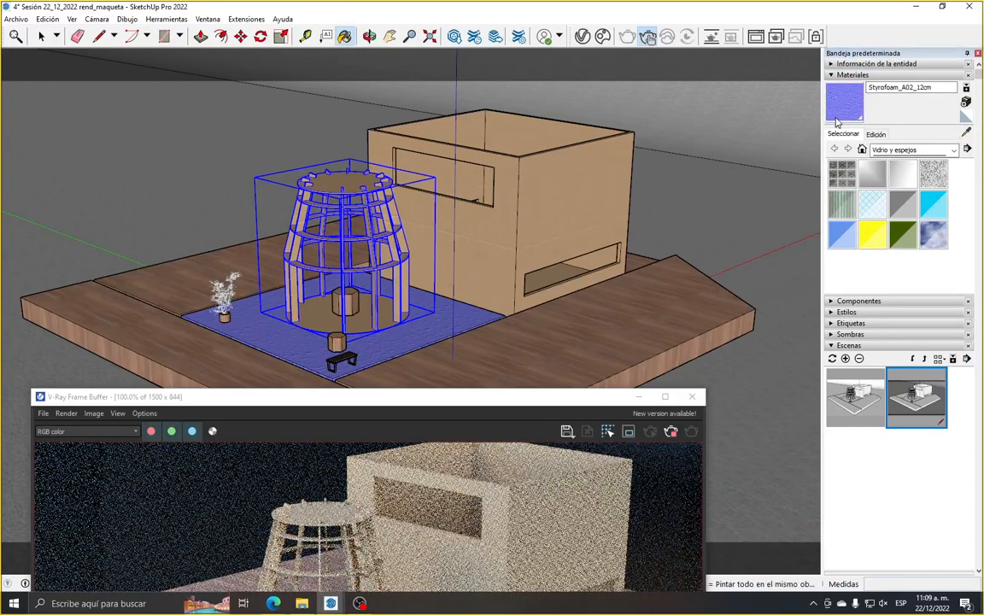
{"action": "left_click", "coordinate": [224, 291]}
{"action": "key", "text": "space"}
Inspect the newly painted tower, stools, bench and plant in the render, both up close and as a whole
{"action": "left_click_drag", "start_coordinate": [275, 394], "coordinate": [273, 126]}
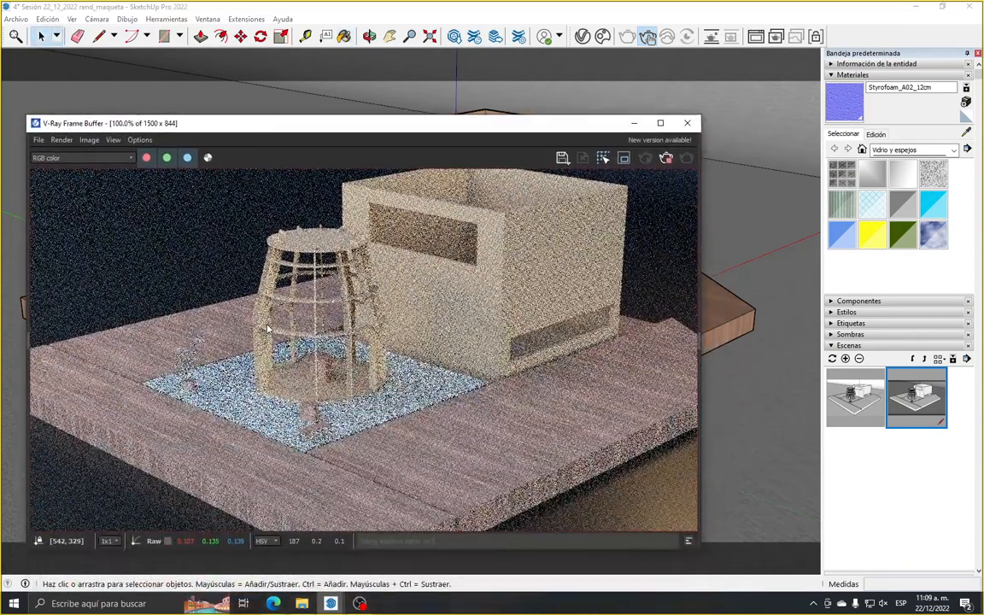
{"action": "scroll", "coordinate": [268, 331], "scroll_direction": "down", "scroll_amount": 1}
{"action": "scroll", "coordinate": [308, 346], "scroll_direction": "up", "scroll_amount": 1}
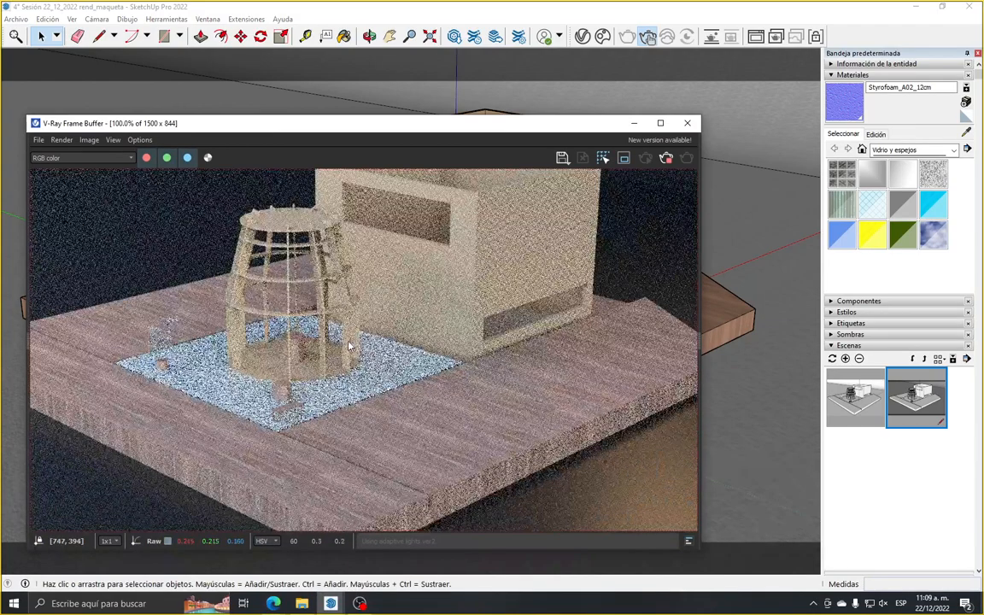
{"action": "scroll", "coordinate": [313, 359], "scroll_direction": "down", "scroll_amount": 1}
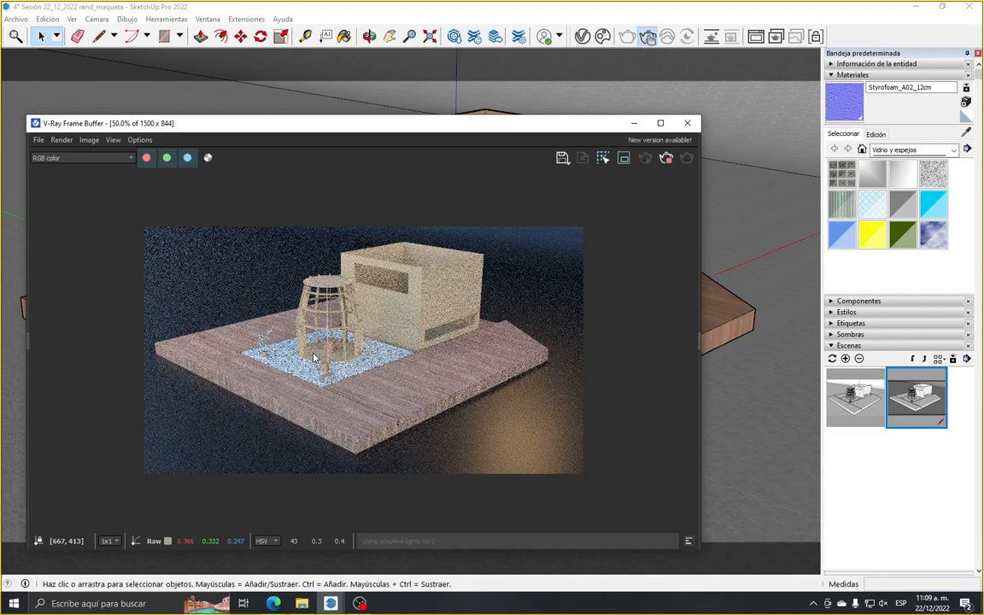
{"action": "scroll", "coordinate": [314, 359], "scroll_direction": "up", "scroll_amount": 1}
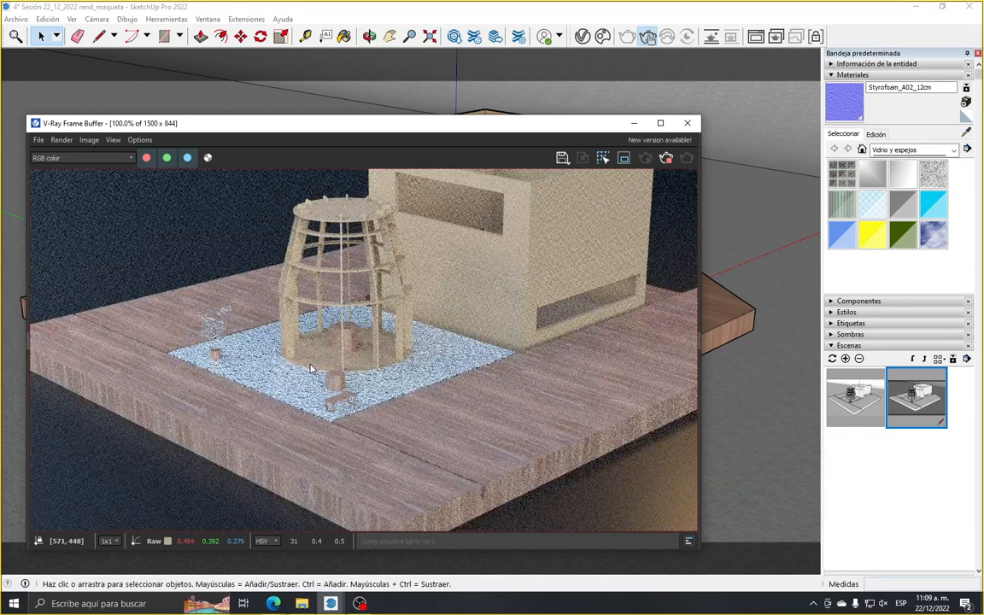
{"action": "scroll", "coordinate": [311, 367], "scroll_direction": "down", "scroll_amount": 1}
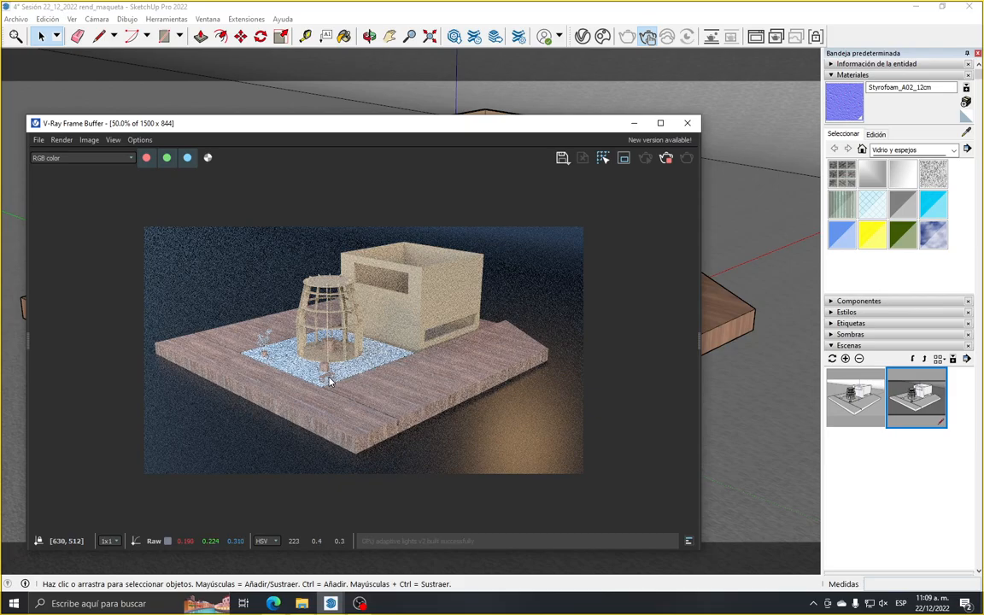
{"action": "scroll", "coordinate": [331, 381], "scroll_direction": "up", "scroll_amount": 1}
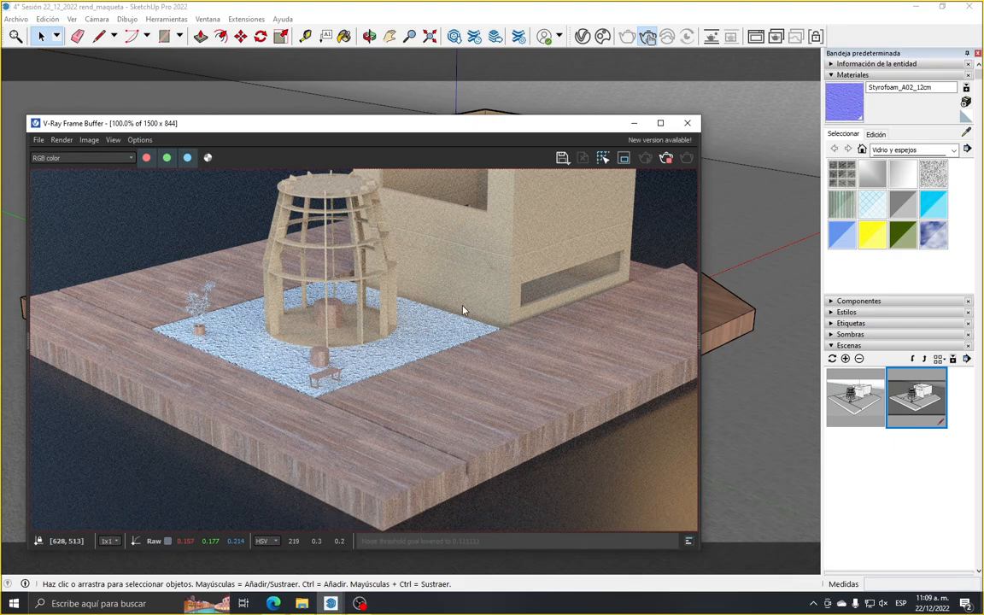
Set the Styrofoam_A02_12cm texture size to 3 m and check the slab's relief in the render
{"action": "left_click", "coordinate": [876, 134]}
{"action": "left_click", "coordinate": [868, 269]}
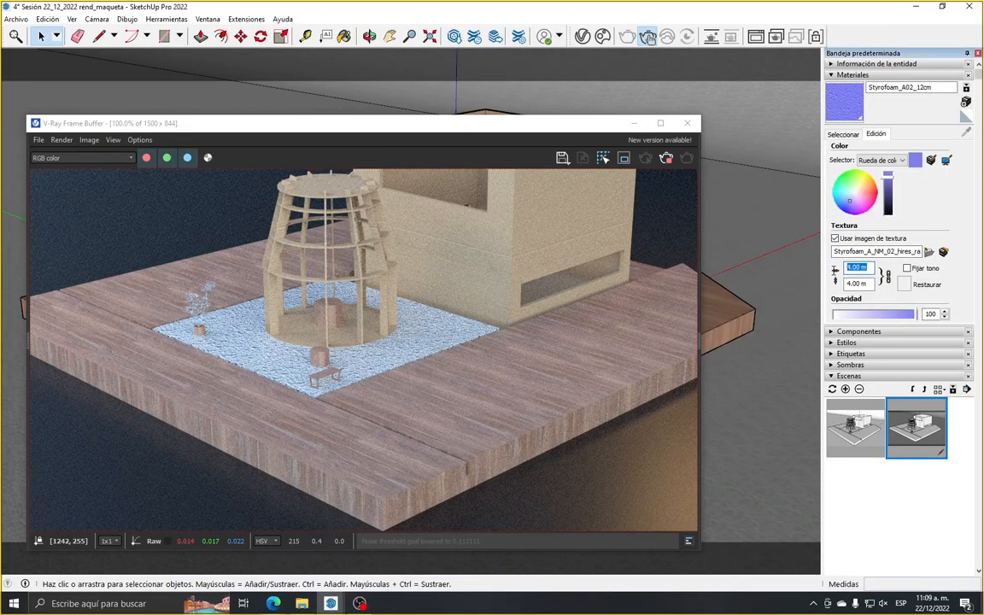
{"action": "type", "text": "3"}
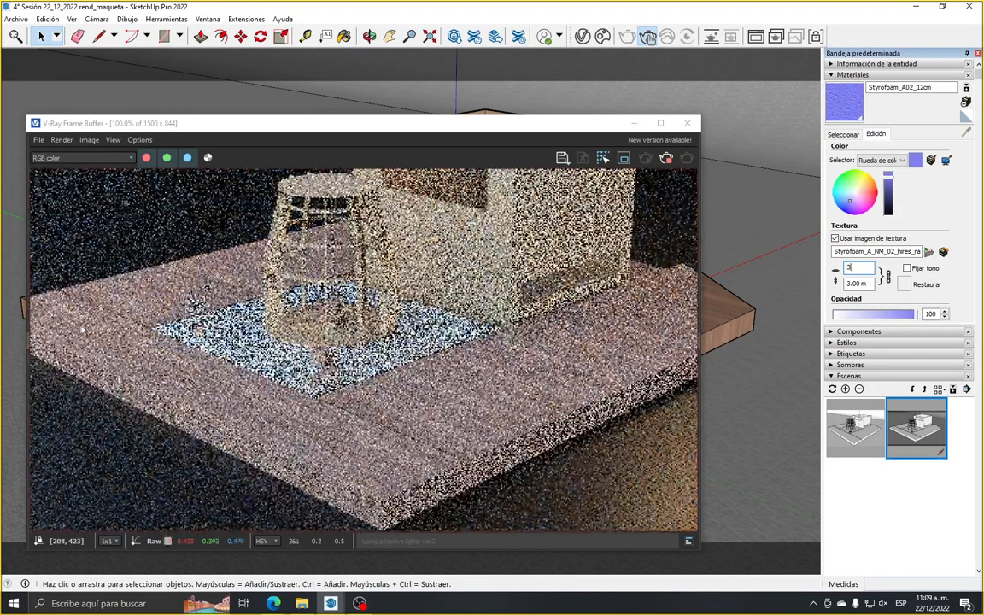
{"action": "scroll", "coordinate": [252, 292], "scroll_direction": "up", "scroll_amount": 2}
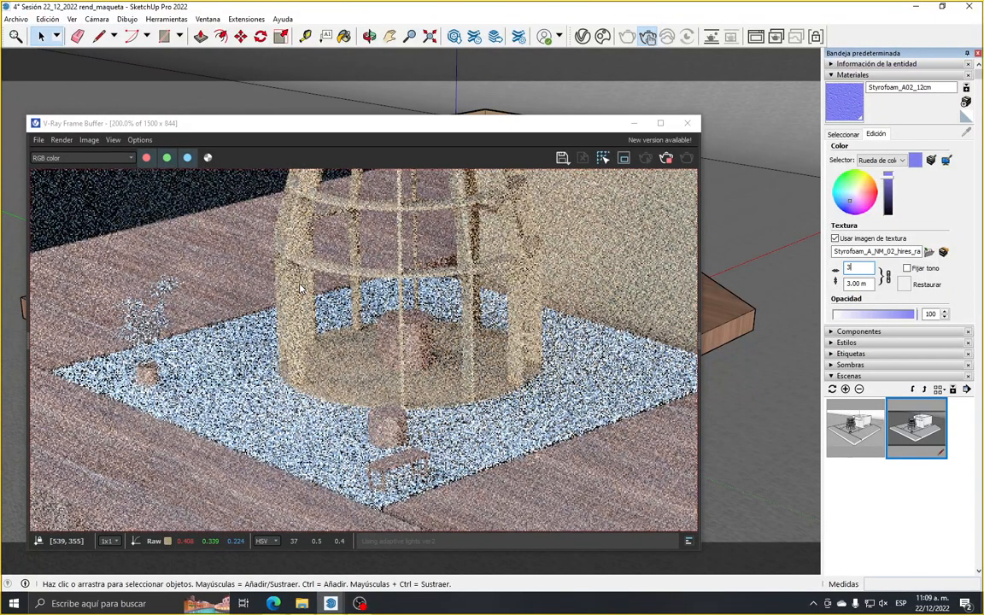
{"action": "scroll", "coordinate": [301, 288], "scroll_direction": "down", "scroll_amount": 3}
{"action": "scroll", "coordinate": [370, 338], "scroll_direction": "up", "scroll_amount": 1}
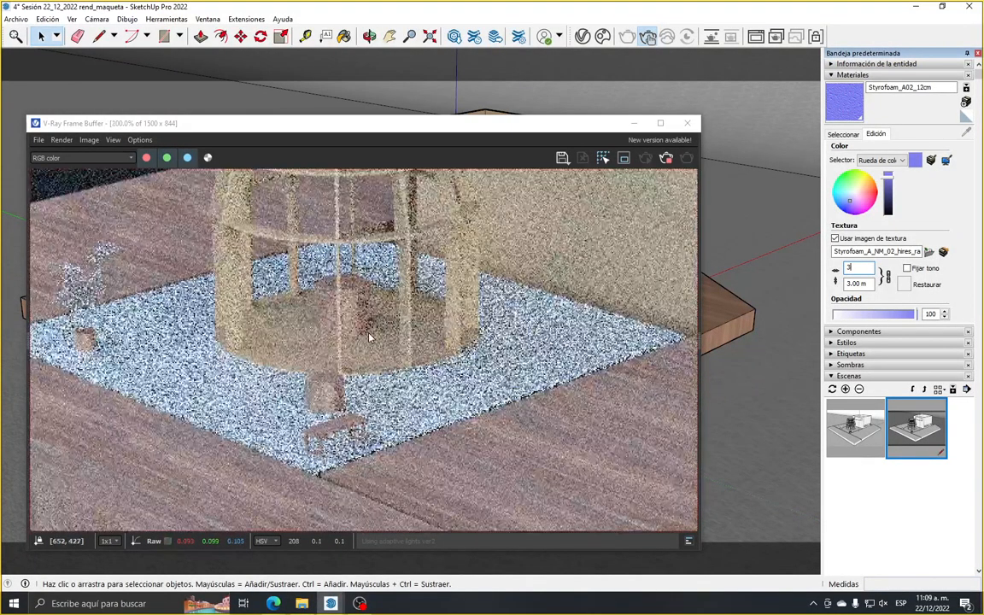
{"action": "scroll", "coordinate": [332, 352], "scroll_direction": "down", "scroll_amount": 1}
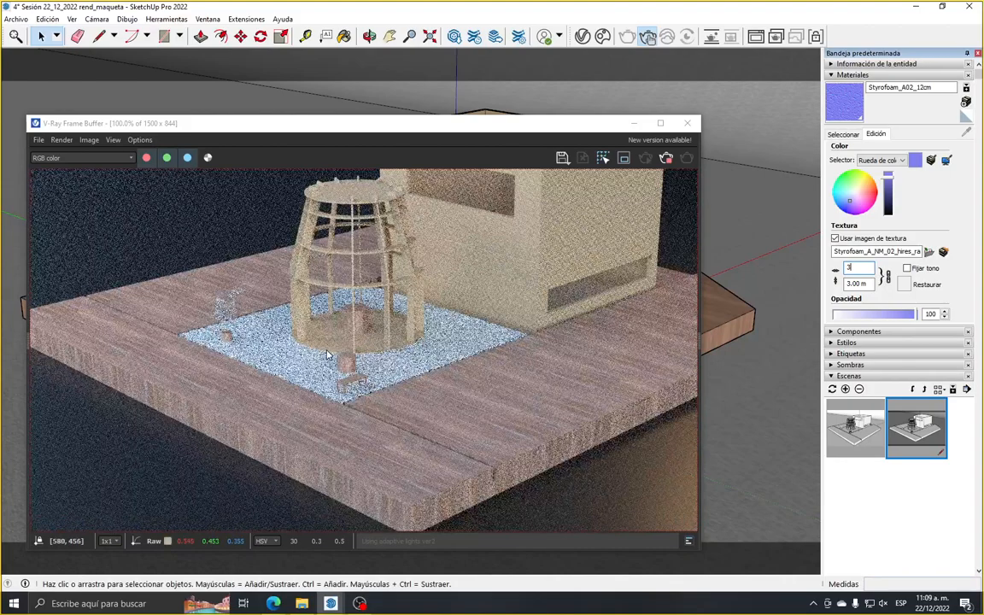
{"action": "scroll", "coordinate": [331, 352], "scroll_direction": "down", "scroll_amount": 1}
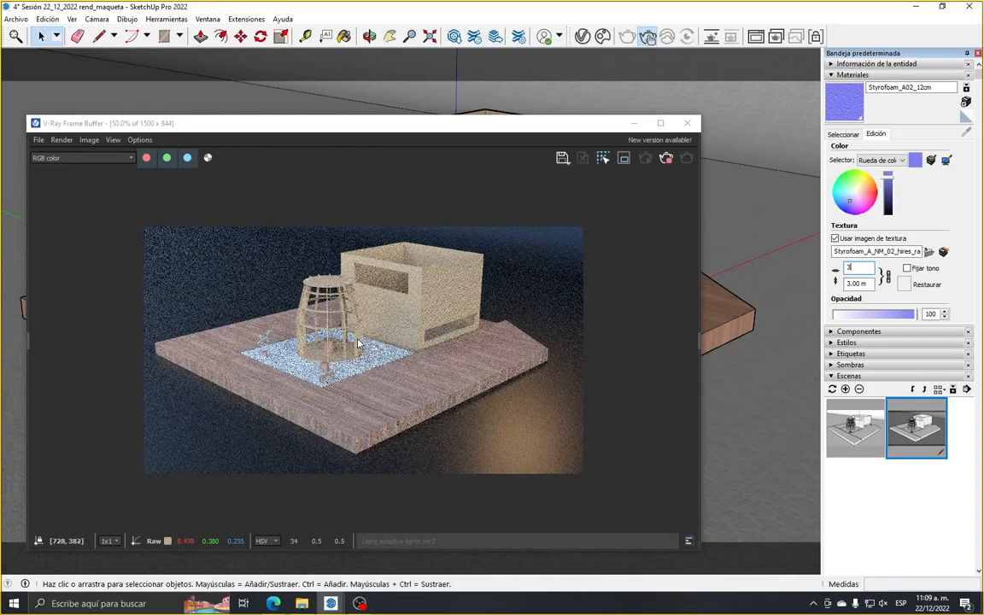
Stop the interactive render and switch the V-Ray render engine to CPU in the render settings
{"action": "left_click", "coordinate": [583, 36]}
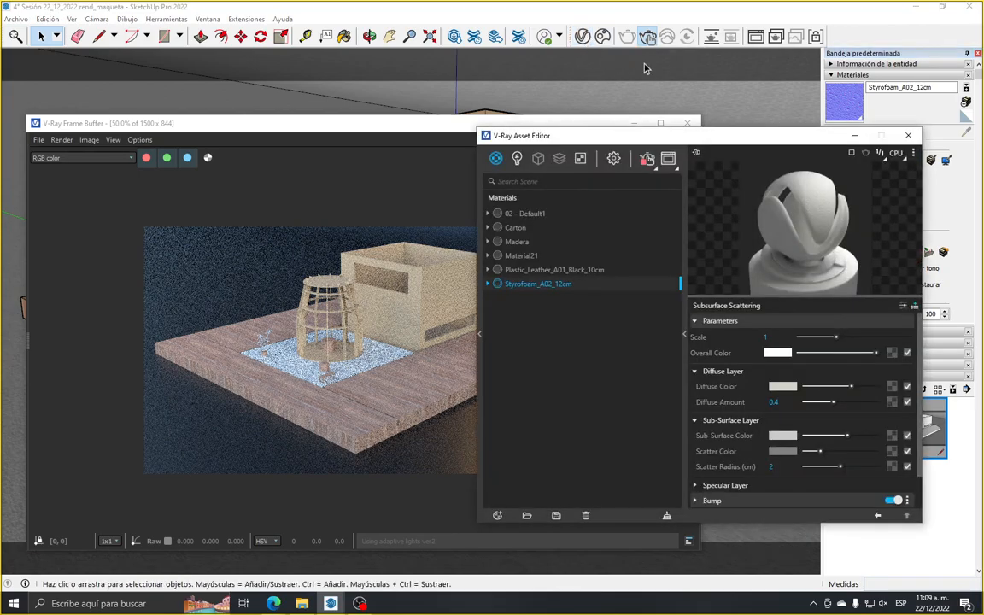
{"action": "left_click", "coordinate": [613, 161]}
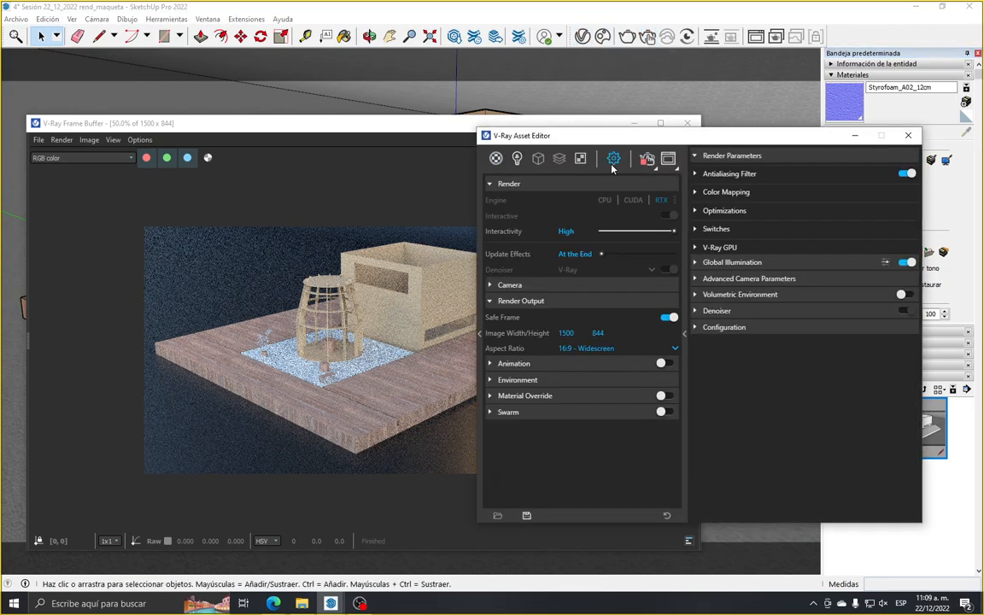
{"action": "left_click", "coordinate": [607, 204]}
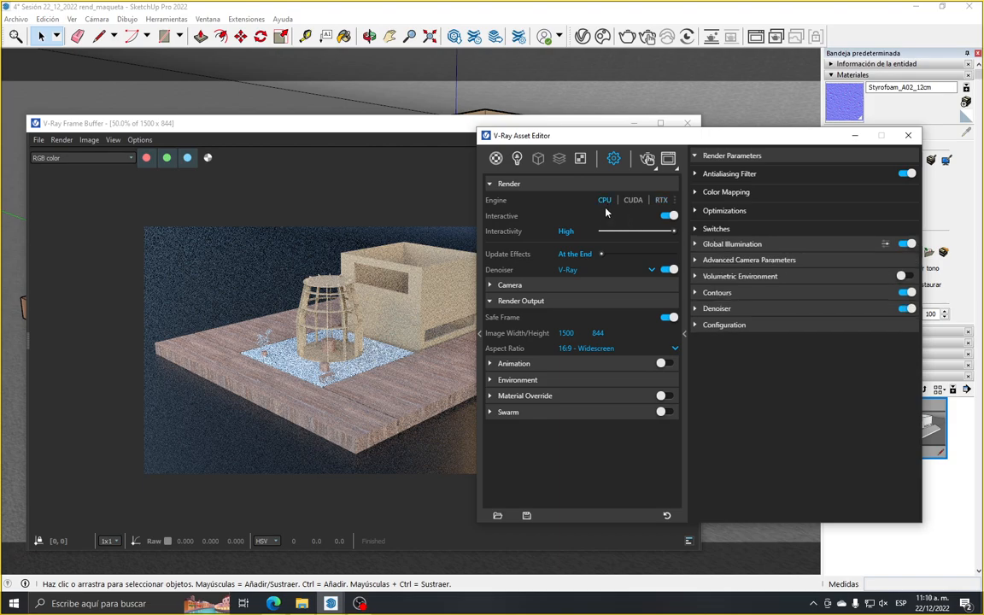
Set the contour line color to a near-white with R, G and B at 0.929
{"action": "left_click", "coordinate": [763, 294]}
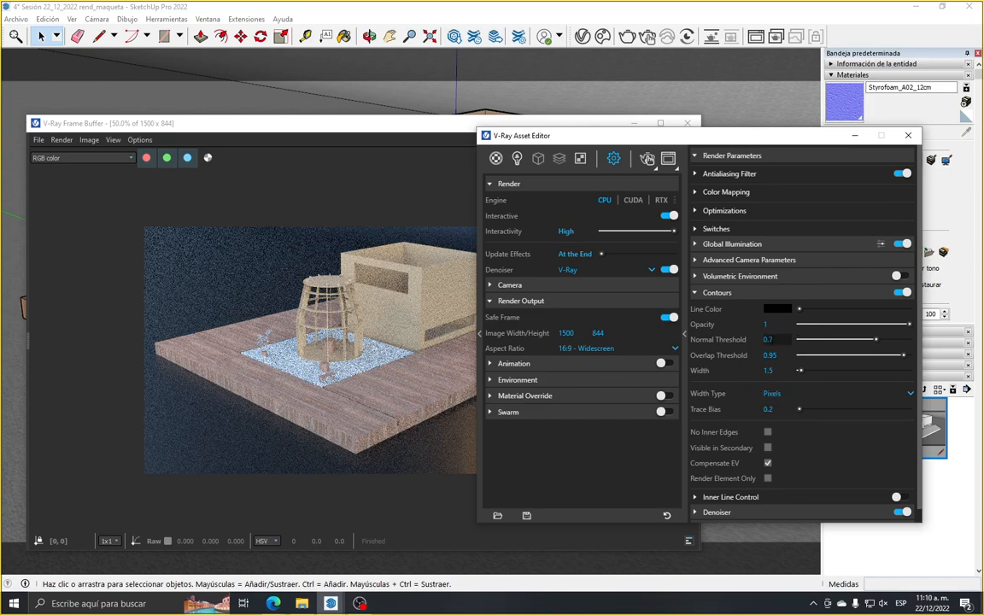
{"action": "left_click", "coordinate": [782, 312]}
{"action": "mouse_move", "coordinate": [550, 319]}
{"action": "left_mouse_down"}
{"action": "mouse_move", "coordinate": [425, 260]}
{"action": "mouse_move", "coordinate": [413, 243]}
{"action": "mouse_move", "coordinate": [431, 236]}
{"action": "left_mouse_up"}
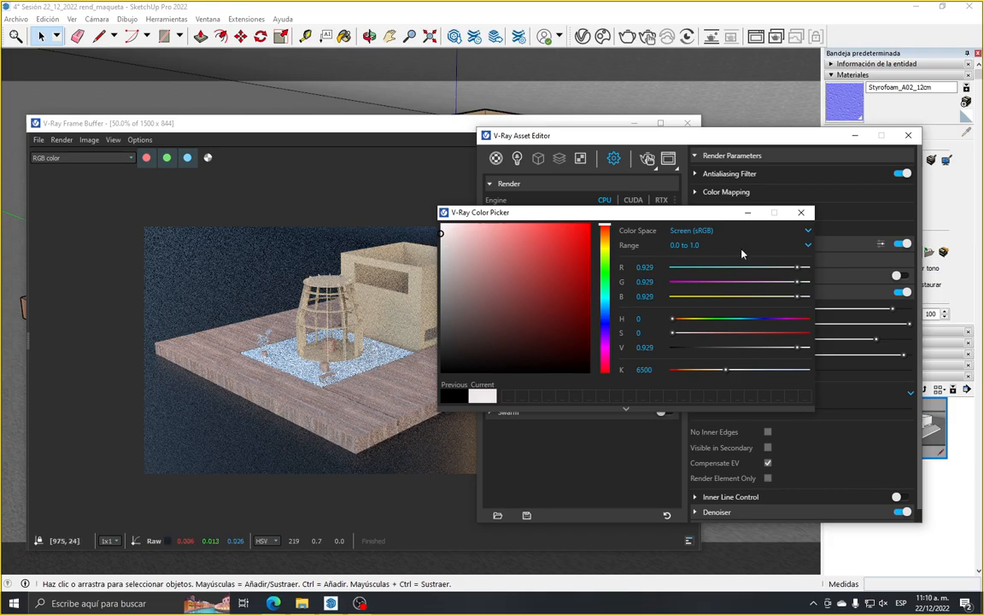
{"action": "left_click", "coordinate": [811, 217]}
Set the contour width to 1.8 pixels and start a production render of the scene
{"action": "left_click", "coordinate": [783, 371]}
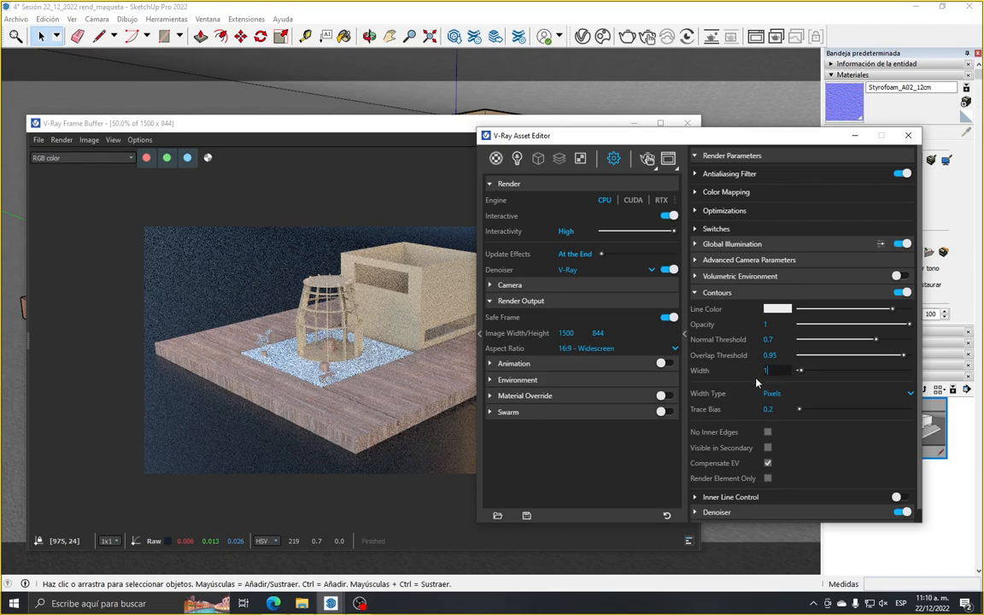
{"action": "type", "text": "1.8"}
{"action": "key", "text": "Return"}
{"action": "left_click_drag", "start_coordinate": [590, 140], "coordinate": [641, 165]}
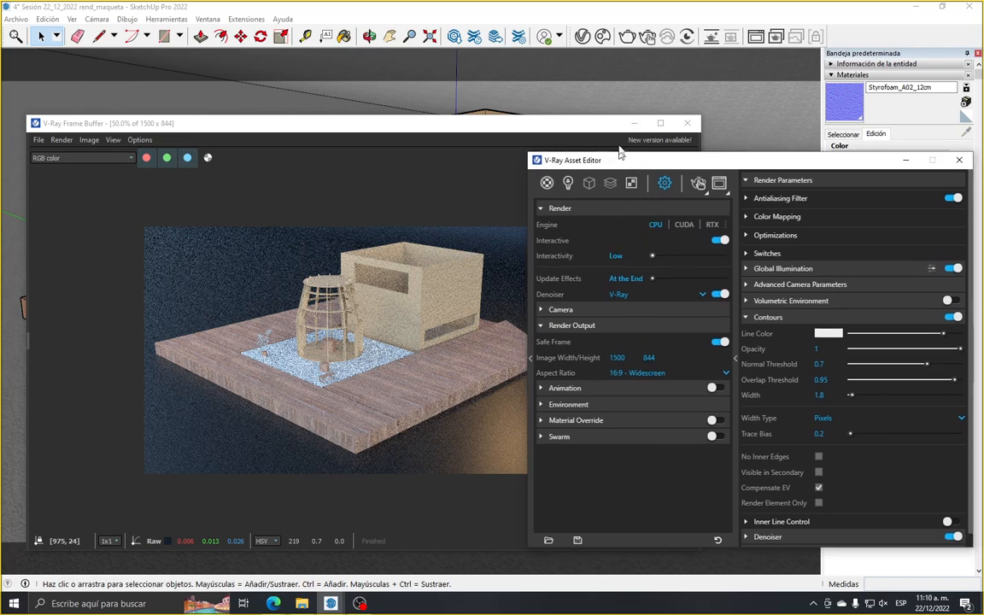
{"action": "left_click", "coordinate": [629, 39]}
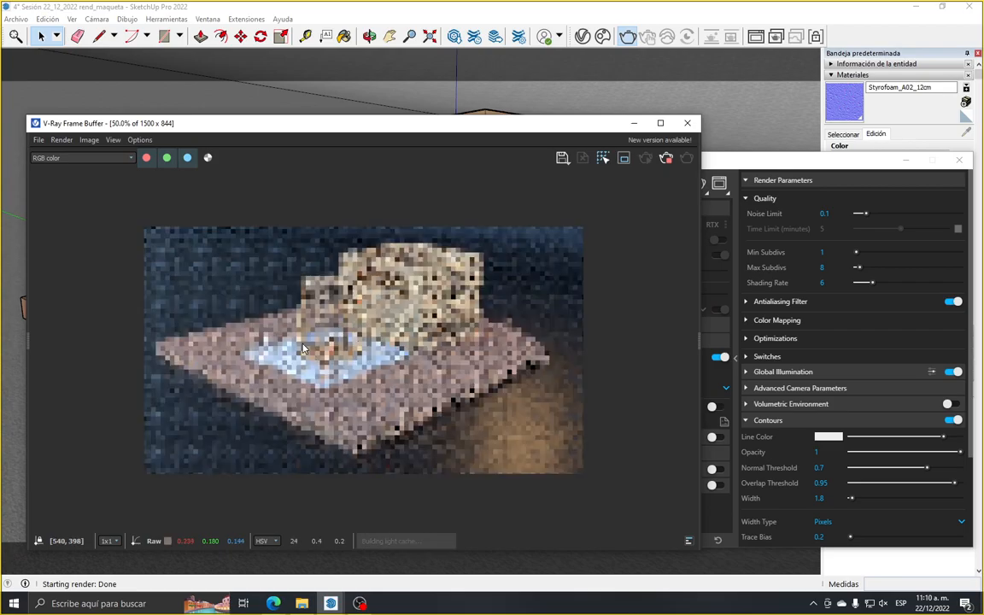
Examine the contour lines and materials on the tower, box, slab, plant and bench in the render, both up close and as a whole
{"action": "scroll", "coordinate": [345, 325], "scroll_direction": "up", "scroll_amount": 1}
{"action": "scroll", "coordinate": [344, 325], "scroll_direction": "down", "scroll_amount": 1}
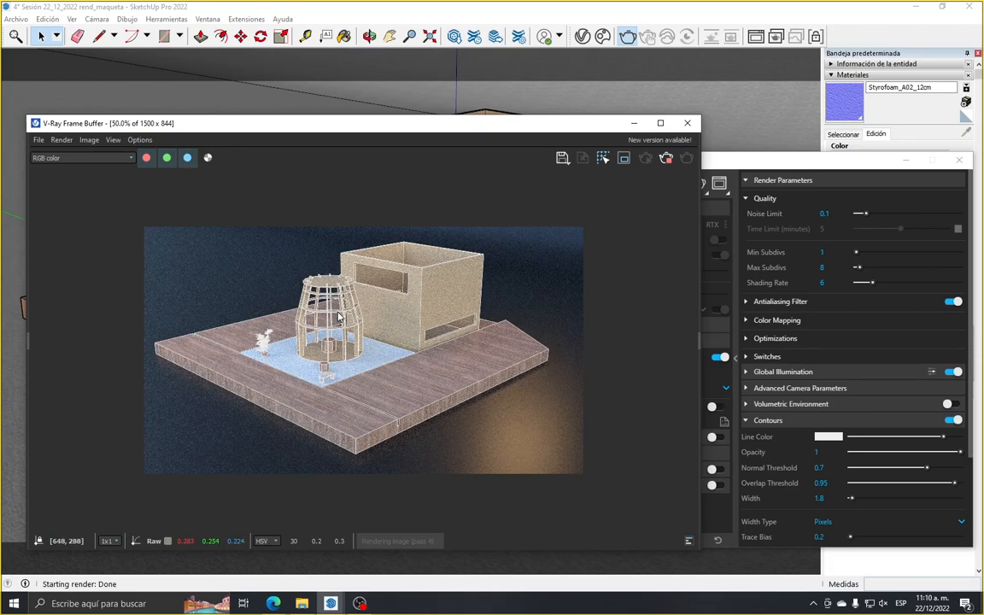
{"action": "scroll", "coordinate": [337, 314], "scroll_direction": "up", "scroll_amount": 1}
{"action": "scroll", "coordinate": [322, 291], "scroll_direction": "down", "scroll_amount": 1}
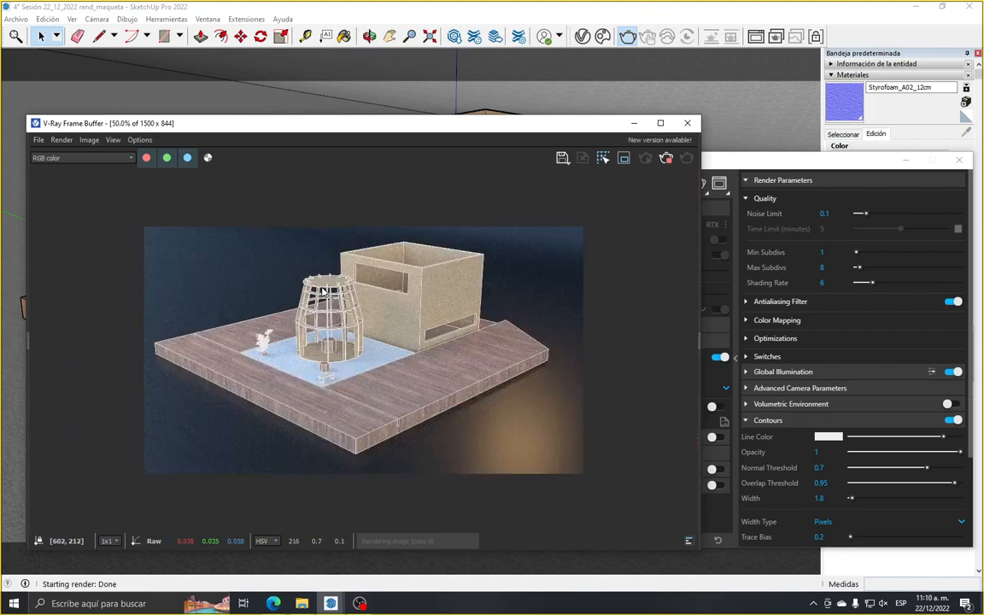
{"action": "scroll", "coordinate": [323, 291], "scroll_direction": "up", "scroll_amount": 1}
{"action": "scroll", "coordinate": [244, 265], "scroll_direction": "down", "scroll_amount": 1}
{"action": "scroll", "coordinate": [389, 420], "scroll_direction": "up", "scroll_amount": 1}
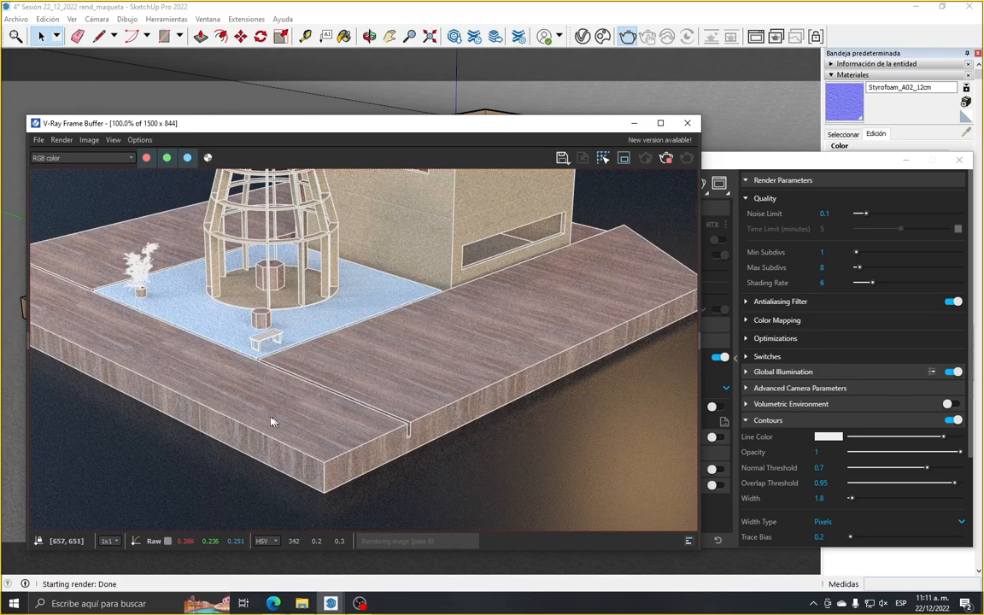
{"action": "scroll", "coordinate": [384, 415], "scroll_direction": "down", "scroll_amount": 1}
{"action": "scroll", "coordinate": [305, 419], "scroll_direction": "up", "scroll_amount": 1}
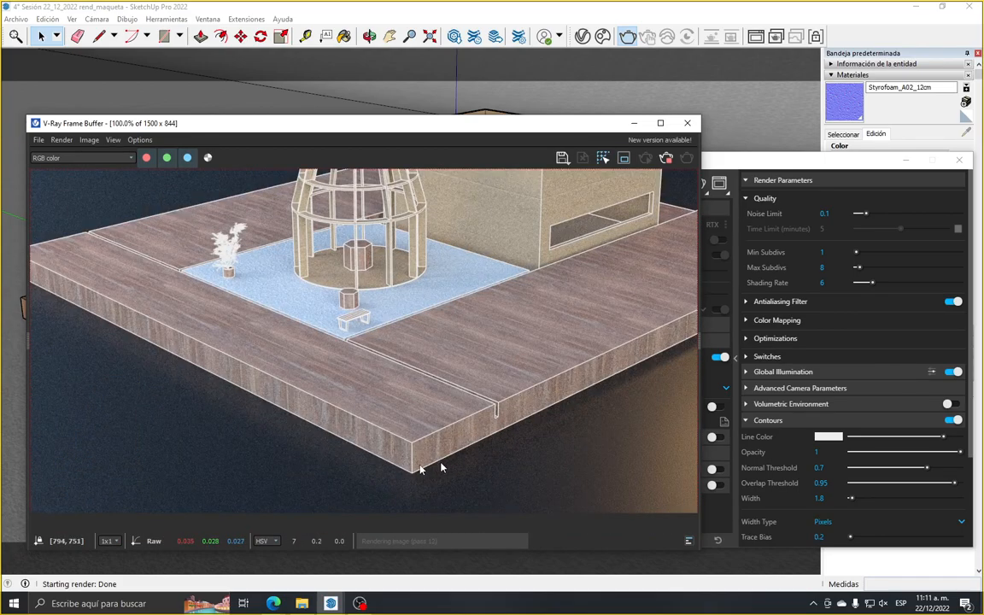
{"action": "scroll", "coordinate": [299, 435], "scroll_direction": "down", "scroll_amount": 1}
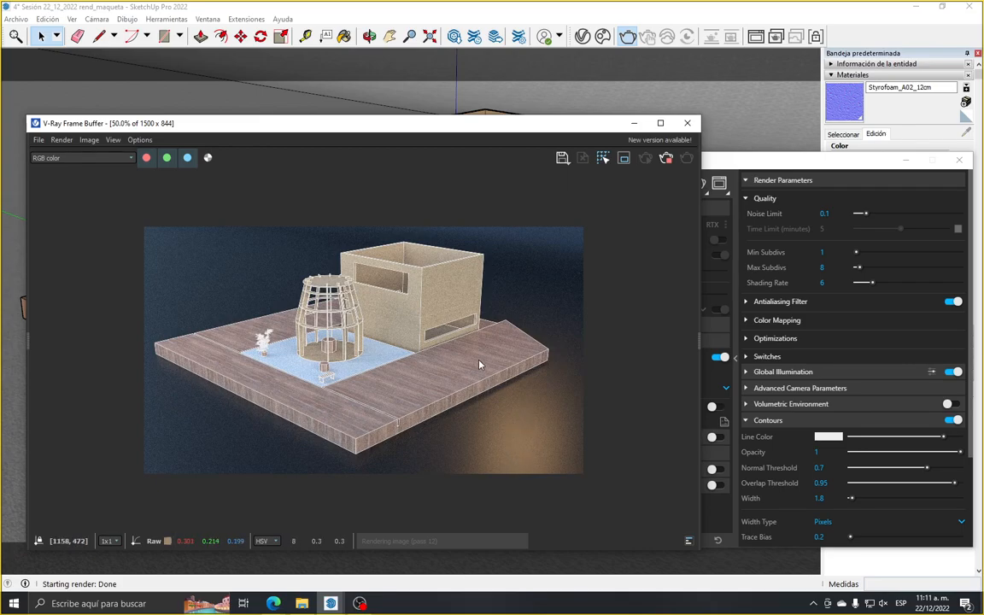
{"action": "scroll", "coordinate": [350, 397], "scroll_direction": "up", "scroll_amount": 1}
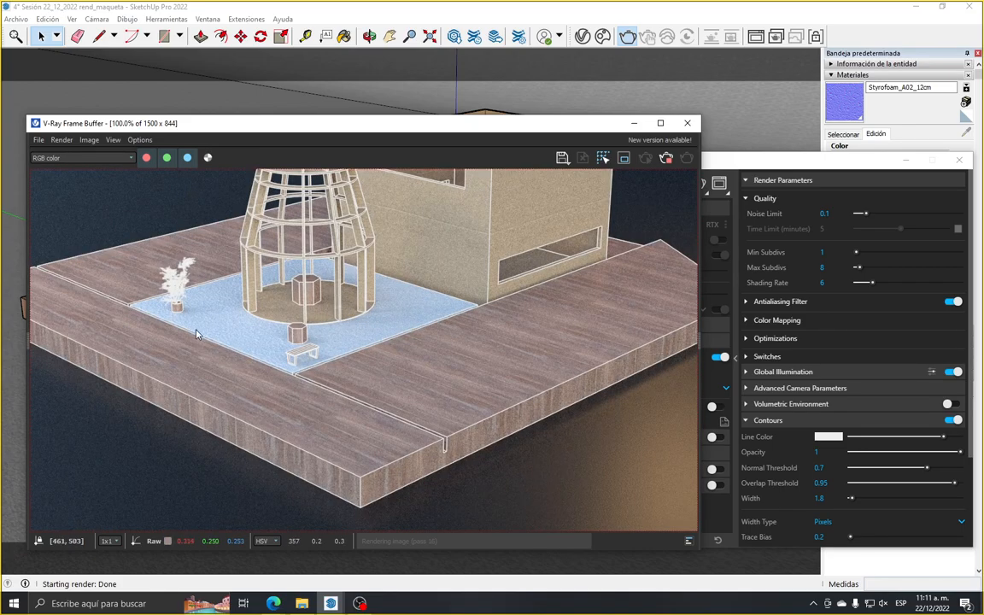
{"action": "scroll", "coordinate": [228, 360], "scroll_direction": "down", "scroll_amount": 1}
{"action": "scroll", "coordinate": [297, 364], "scroll_direction": "up", "scroll_amount": 2}
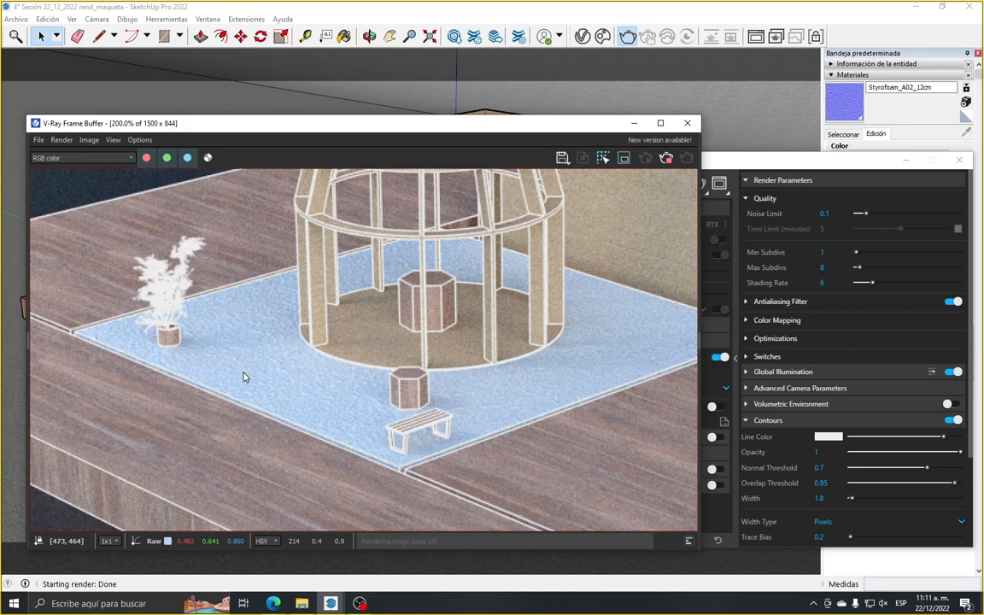
{"action": "scroll", "coordinate": [215, 343], "scroll_direction": "down", "scroll_amount": 1}
{"action": "scroll", "coordinate": [257, 340], "scroll_direction": "down", "scroll_amount": 1}
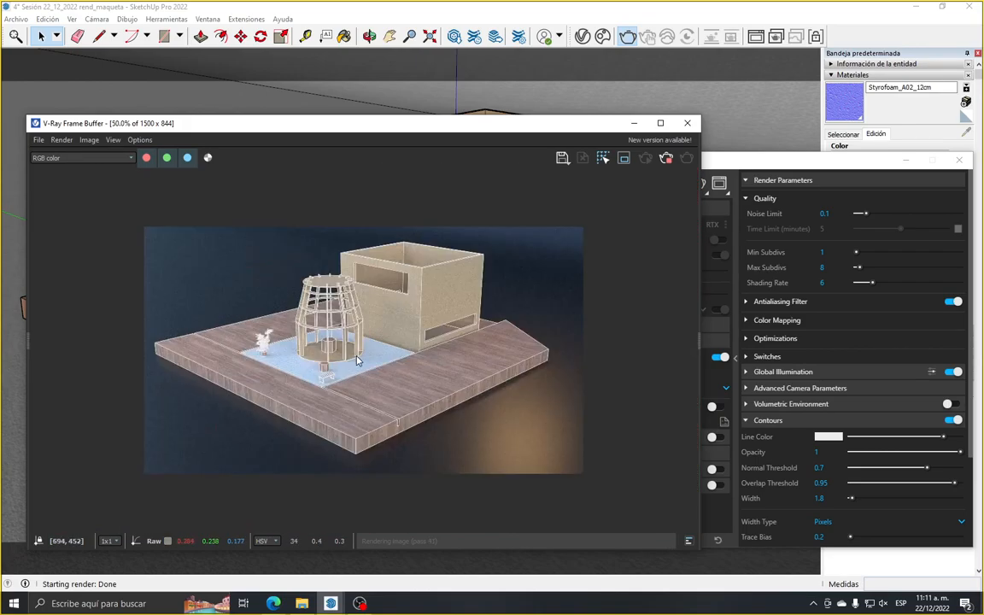
{"action": "scroll", "coordinate": [357, 360], "scroll_direction": "up", "scroll_amount": 2}
{"action": "scroll", "coordinate": [358, 367], "scroll_direction": "down", "scroll_amount": 2}
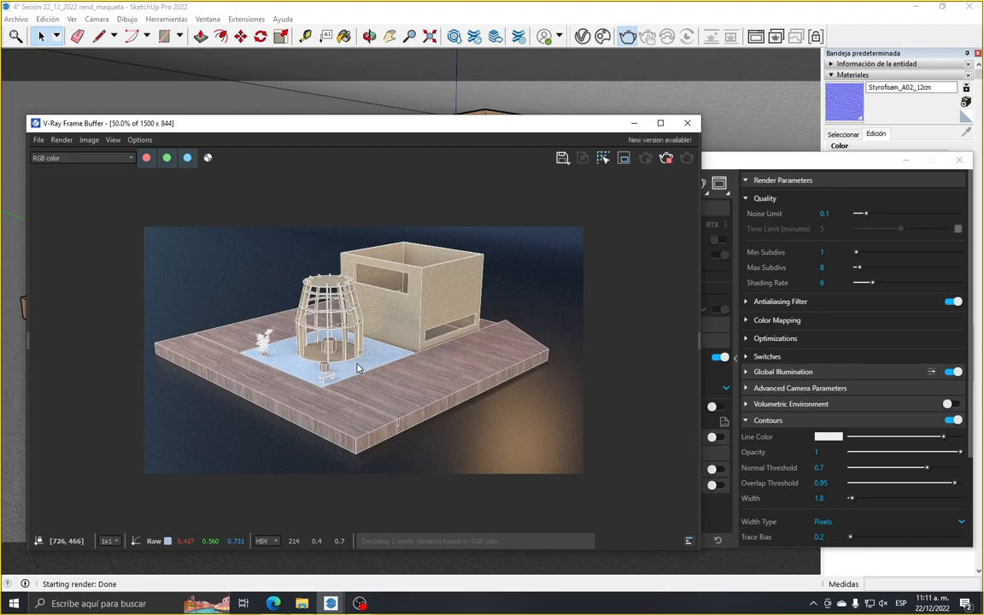
{"action": "scroll", "coordinate": [358, 368], "scroll_direction": "up", "scroll_amount": 1}
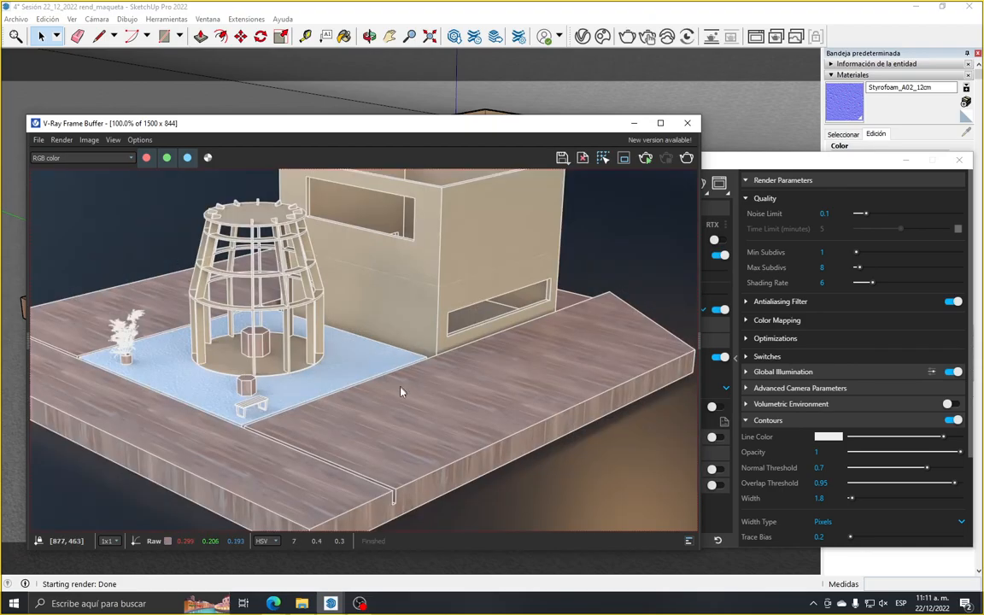
{"action": "scroll", "coordinate": [372, 372], "scroll_direction": "down", "scroll_amount": 1}
{"action": "scroll", "coordinate": [374, 377], "scroll_direction": "up", "scroll_amount": 1}
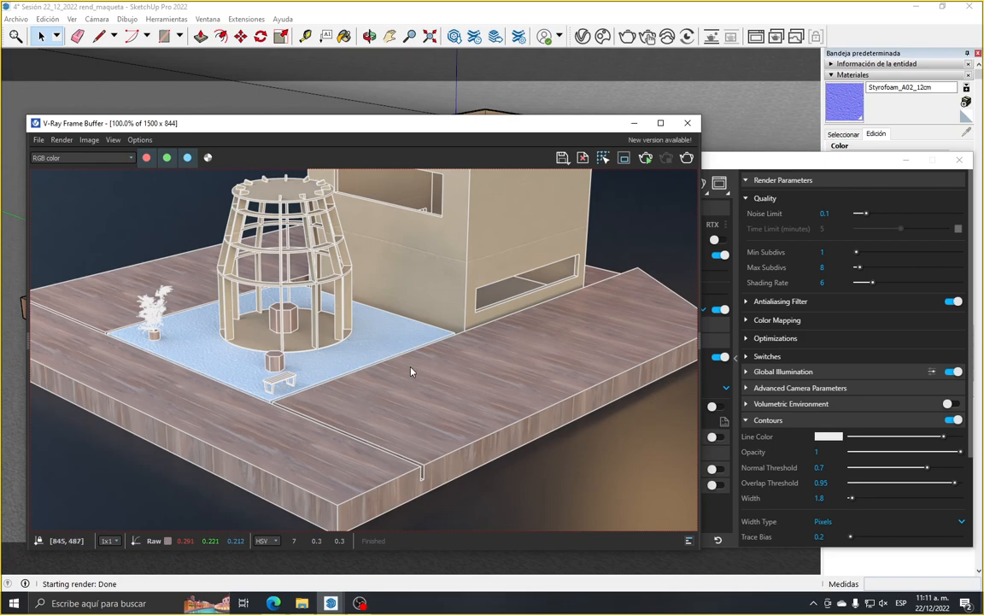
{"action": "scroll", "coordinate": [410, 371], "scroll_direction": "down", "scroll_amount": 2}
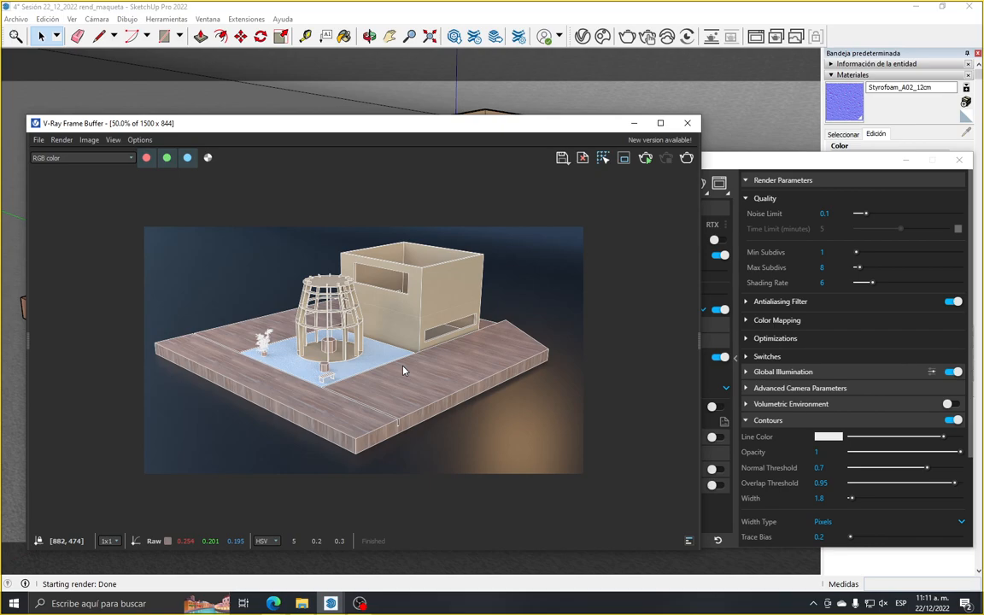
Close the frame buffer, deselect the tower, and clear the Asset Editor and material settings out of the way of the model
{"action": "left_click", "coordinate": [688, 123]}
{"action": "left_click_drag", "start_coordinate": [692, 165], "coordinate": [524, 88]}
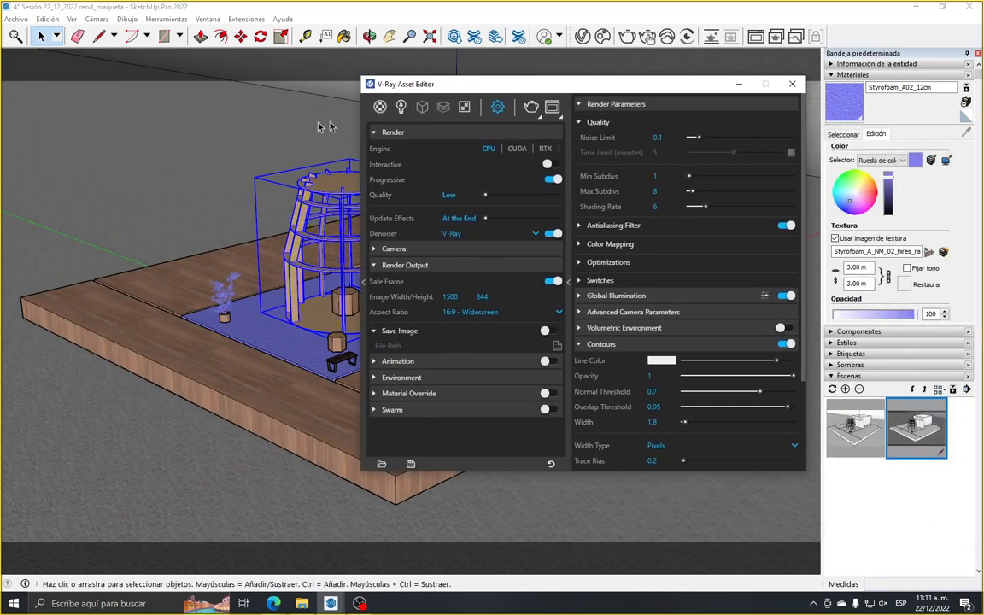
{"action": "left_click", "coordinate": [188, 134]}
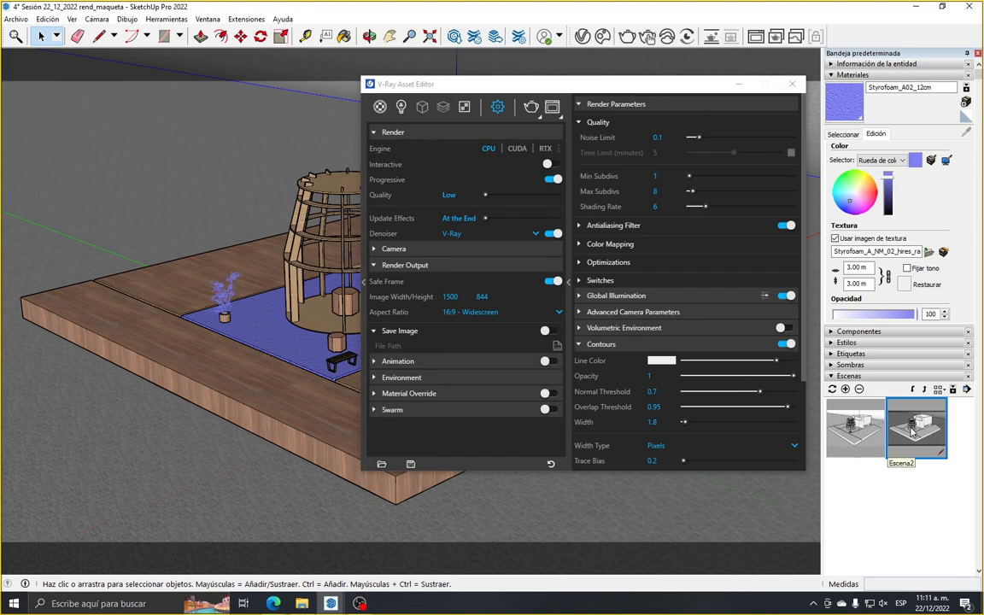
{"action": "left_click", "coordinate": [740, 85]}
{"action": "left_click", "coordinate": [853, 75]}
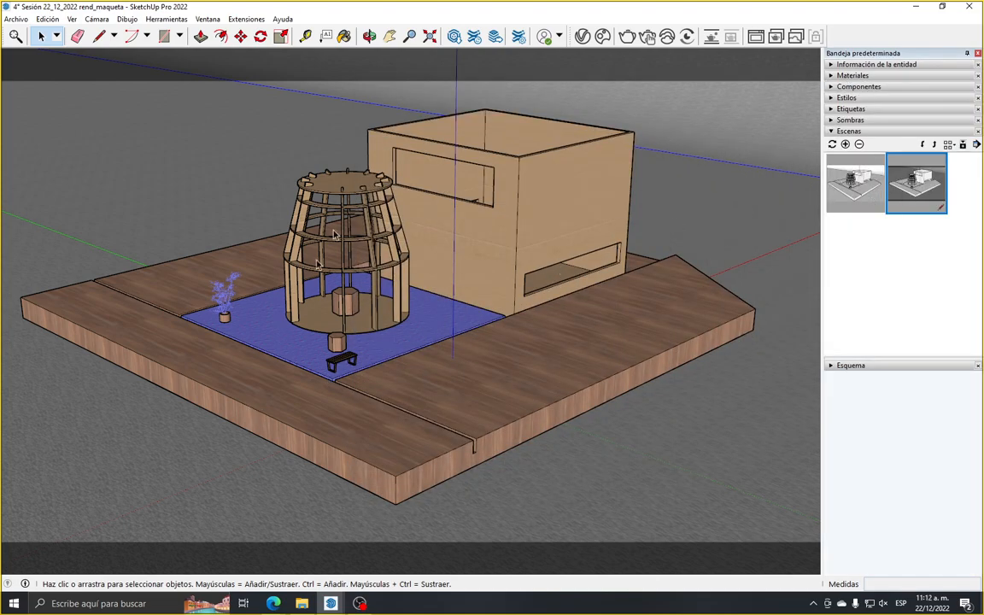
Reopen the V-Ray Asset Editor with the render parameters collapsed and browse the render elements available to add
{"action": "left_click", "coordinate": [582, 36]}
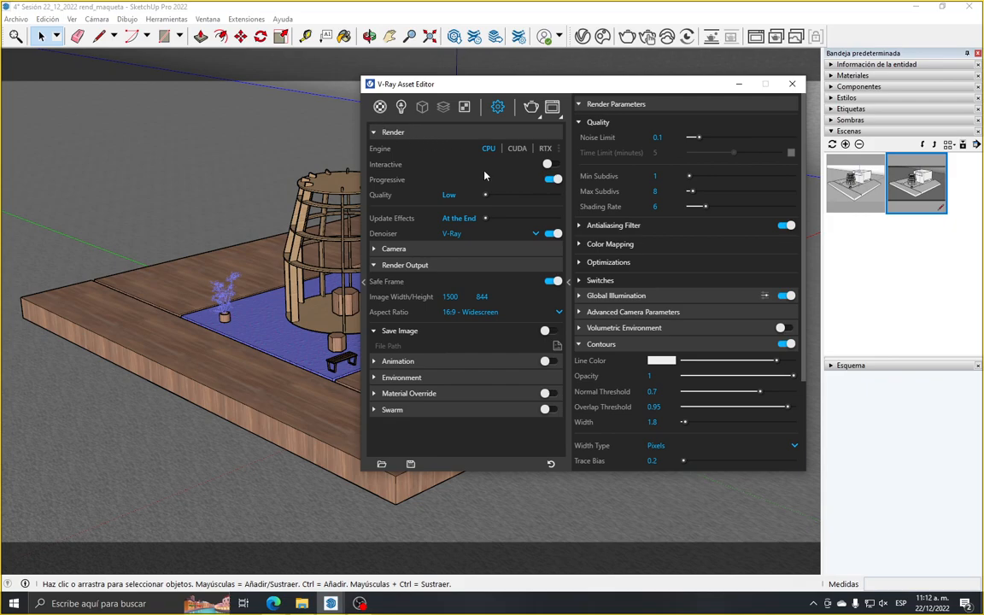
{"action": "left_click", "coordinate": [568, 282]}
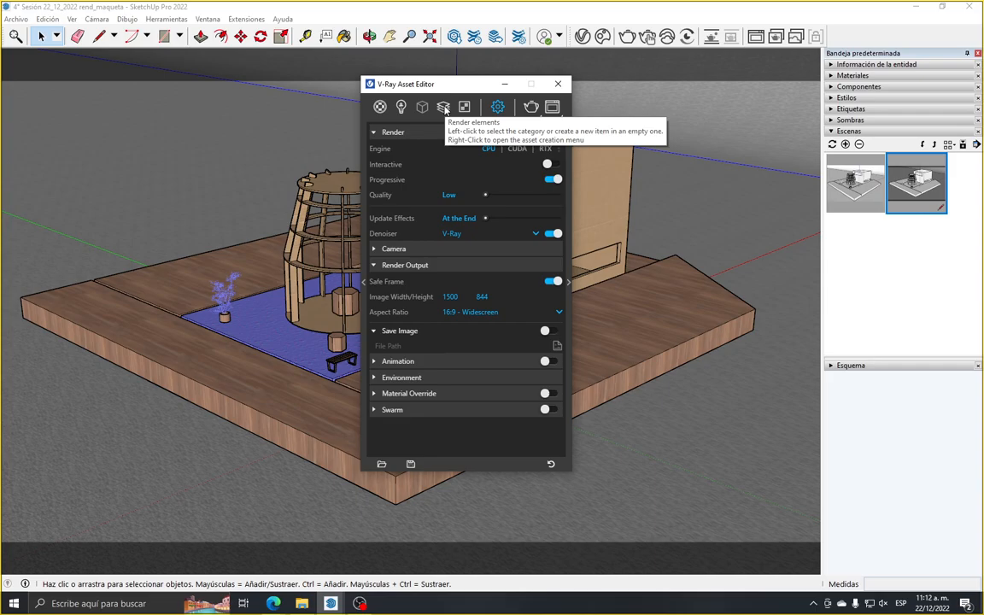
{"action": "left_click", "coordinate": [444, 109]}
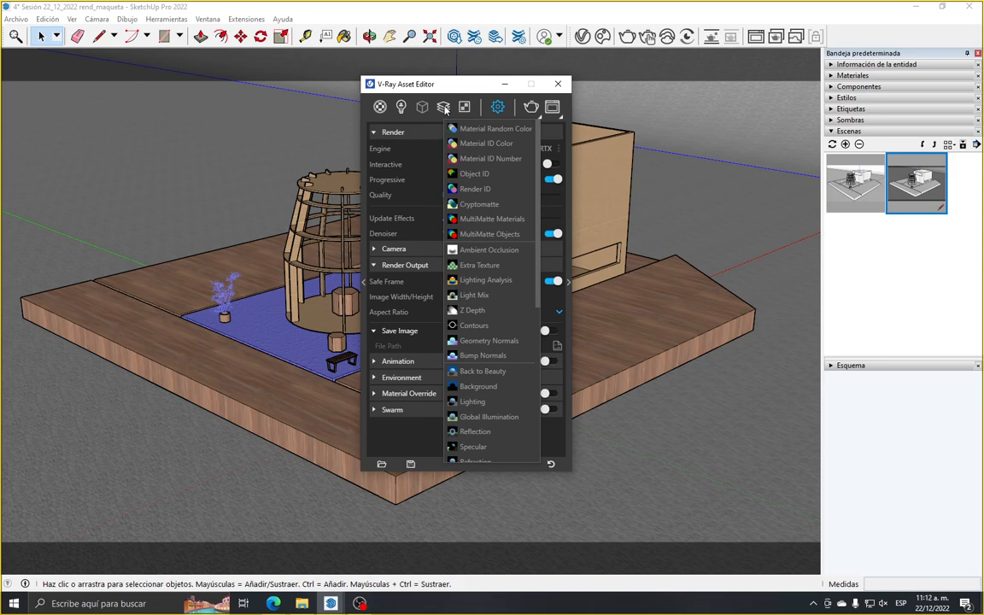
{"action": "scroll", "coordinate": [475, 385], "scroll_direction": "down", "scroll_amount": 4}
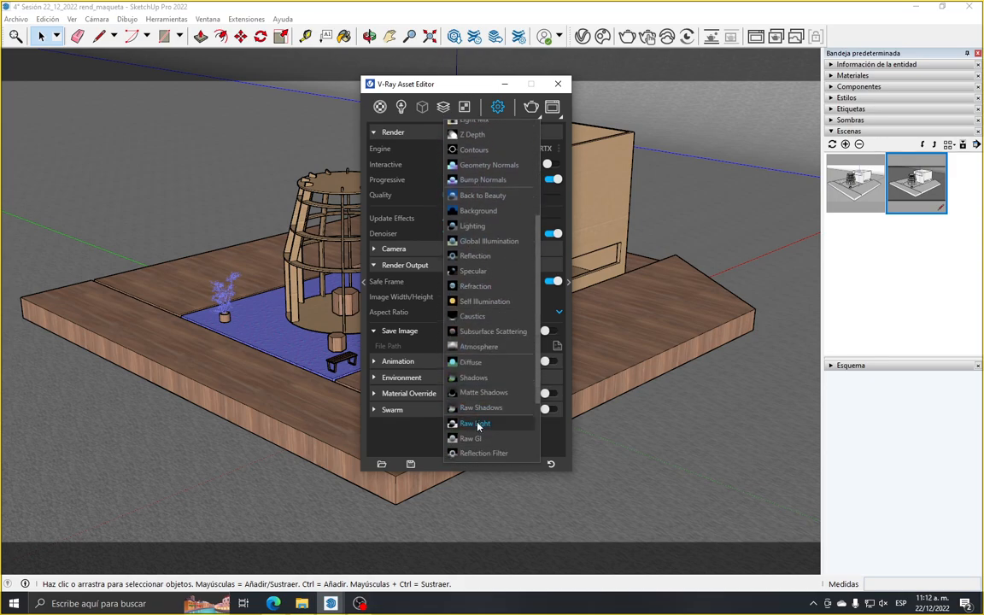
{"action": "scroll", "coordinate": [474, 410], "scroll_direction": "up", "scroll_amount": 3}
{"action": "scroll", "coordinate": [470, 397], "scroll_direction": "down", "scroll_amount": 5}
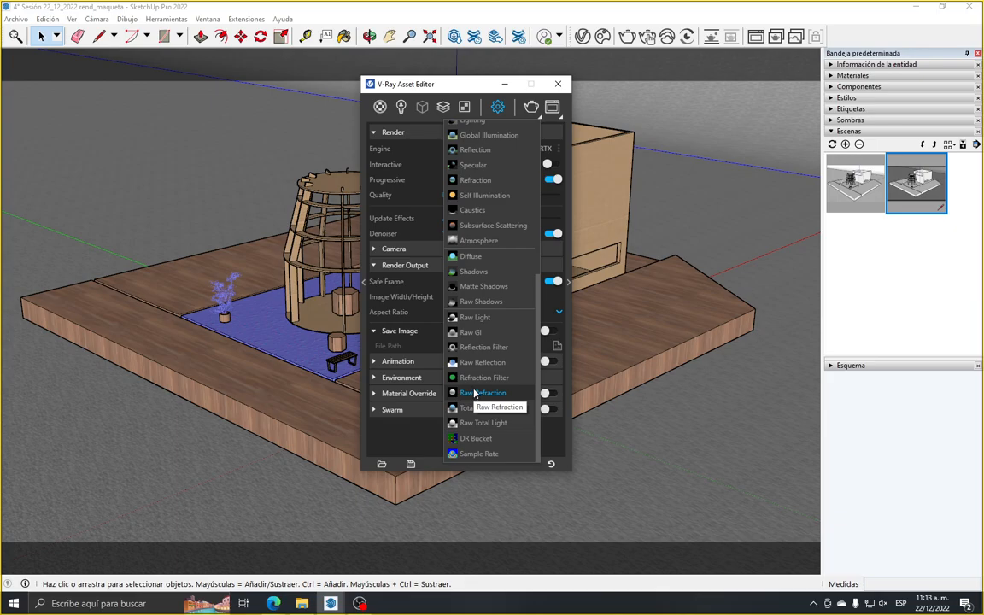
Look through the available render elements and add a Light Mix element to the scene
{"action": "scroll", "coordinate": [479, 387], "scroll_direction": "up", "scroll_amount": 4}
{"action": "scroll", "coordinate": [490, 157], "scroll_direction": "down", "scroll_amount": 4}
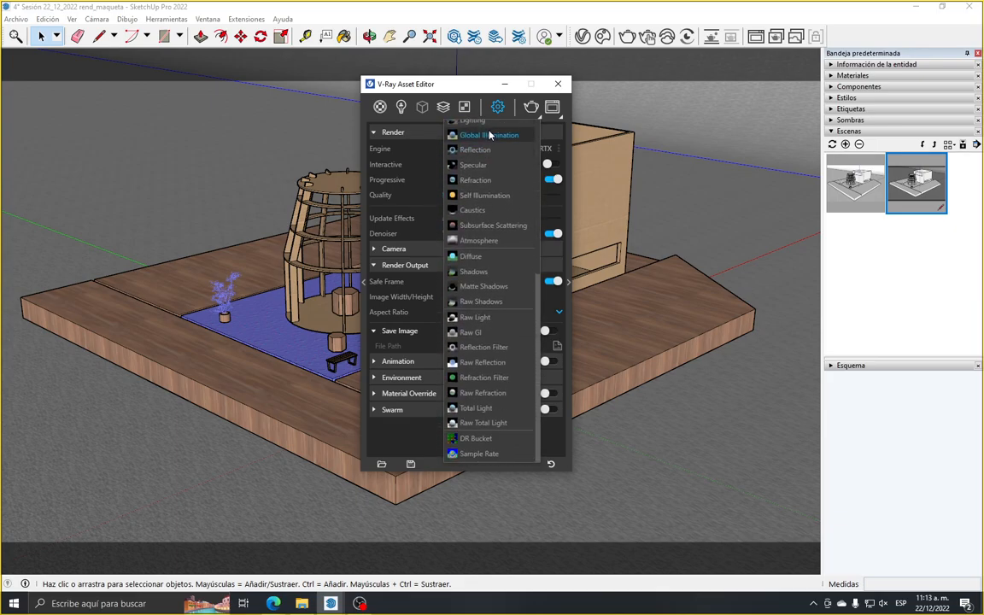
{"action": "scroll", "coordinate": [492, 358], "scroll_direction": "up", "scroll_amount": 4}
{"action": "scroll", "coordinate": [492, 352], "scroll_direction": "down", "scroll_amount": 5}
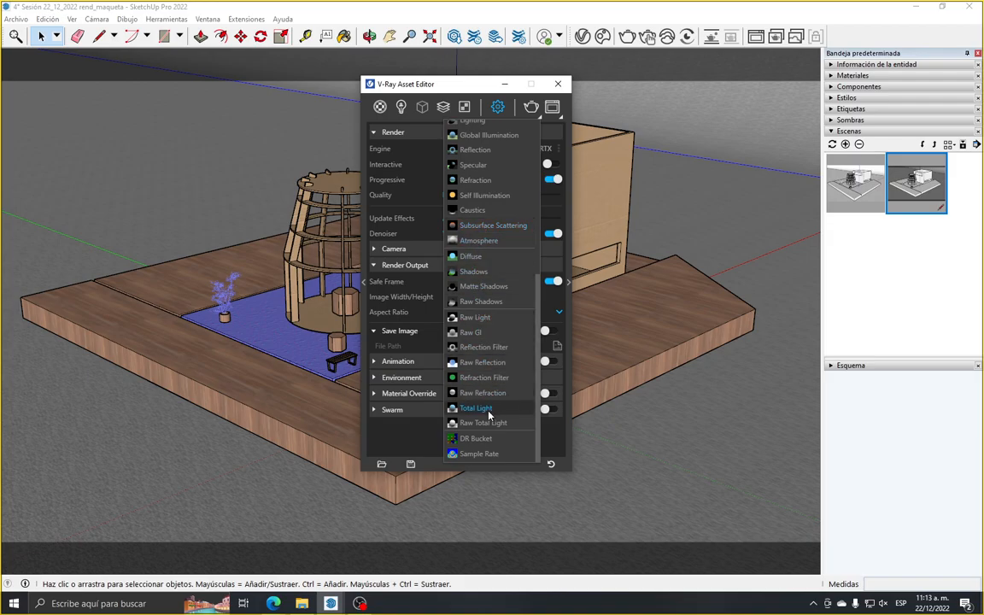
{"action": "scroll", "coordinate": [493, 393], "scroll_direction": "up", "scroll_amount": 3}
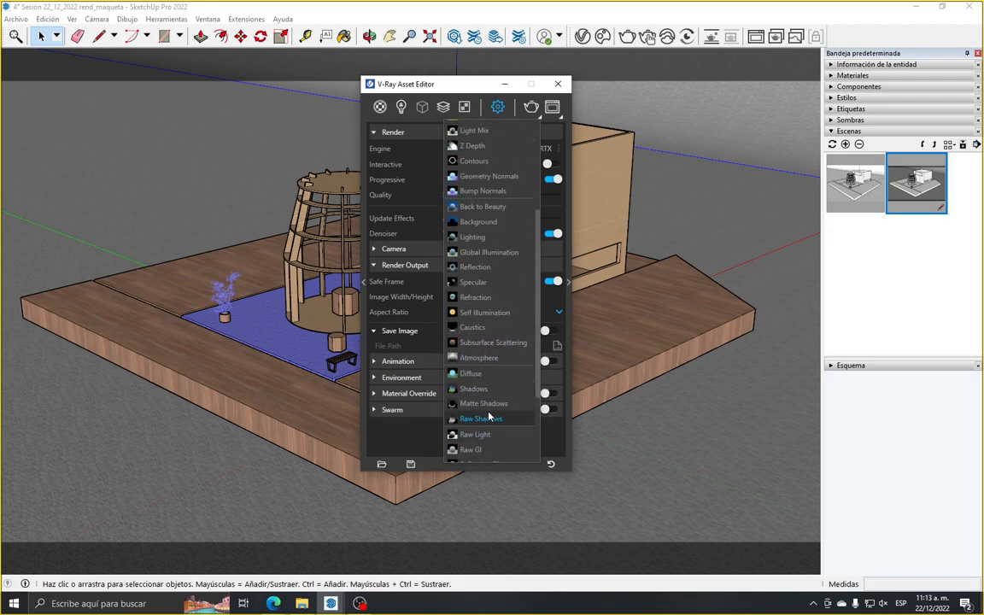
{"action": "scroll", "coordinate": [487, 376], "scroll_direction": "up", "scroll_amount": 2}
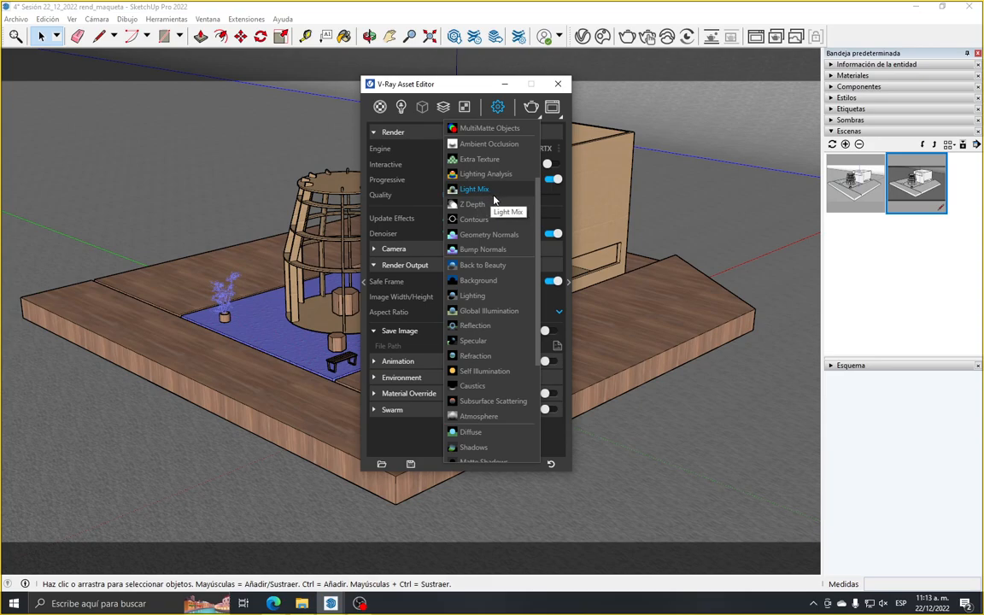
{"action": "scroll", "coordinate": [498, 229], "scroll_direction": "up", "scroll_amount": 2}
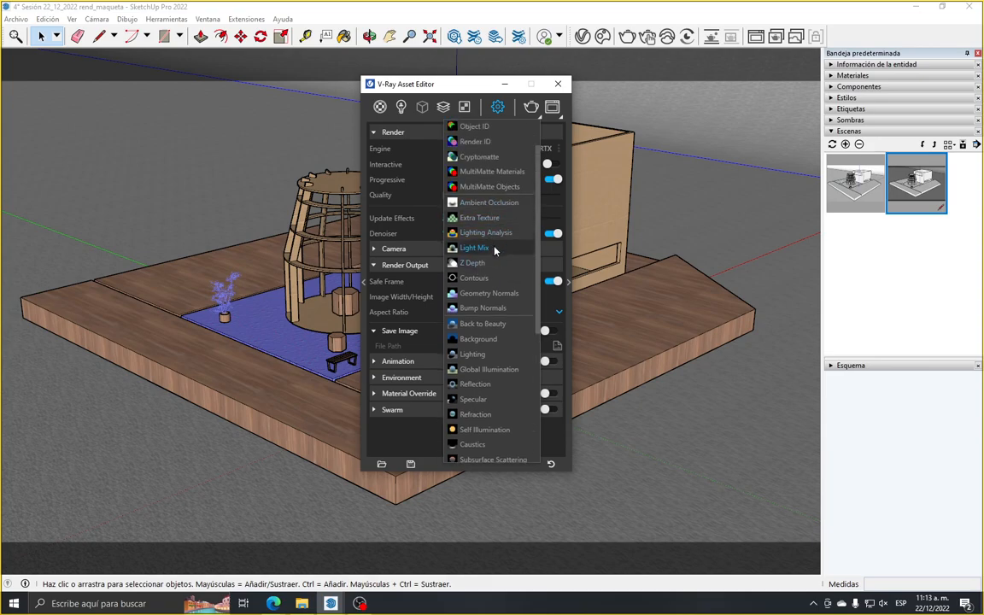
{"action": "scroll", "coordinate": [496, 249], "scroll_direction": "up", "scroll_amount": 2}
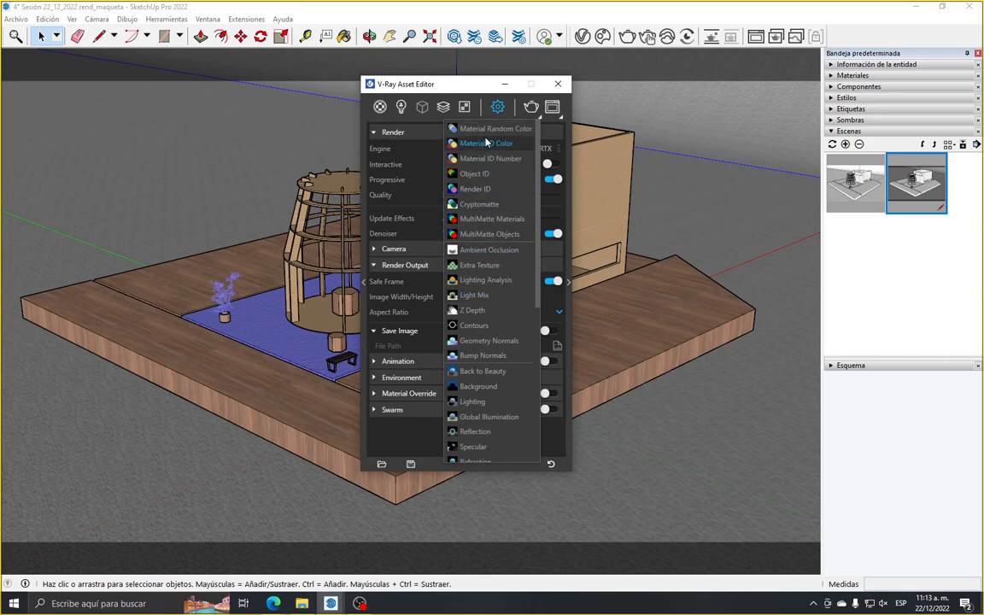
{"action": "left_click", "coordinate": [488, 300]}
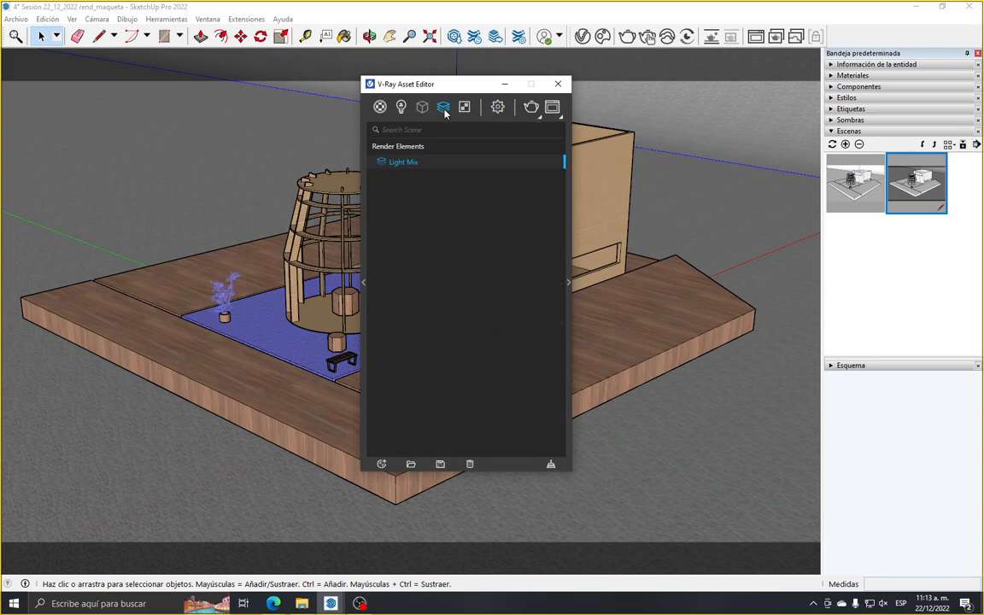
Review the scene's materials and lights, and group the Light Mix render element by Individual Lights
{"action": "left_click", "coordinate": [400, 107]}
{"action": "left_click", "coordinate": [381, 108]}
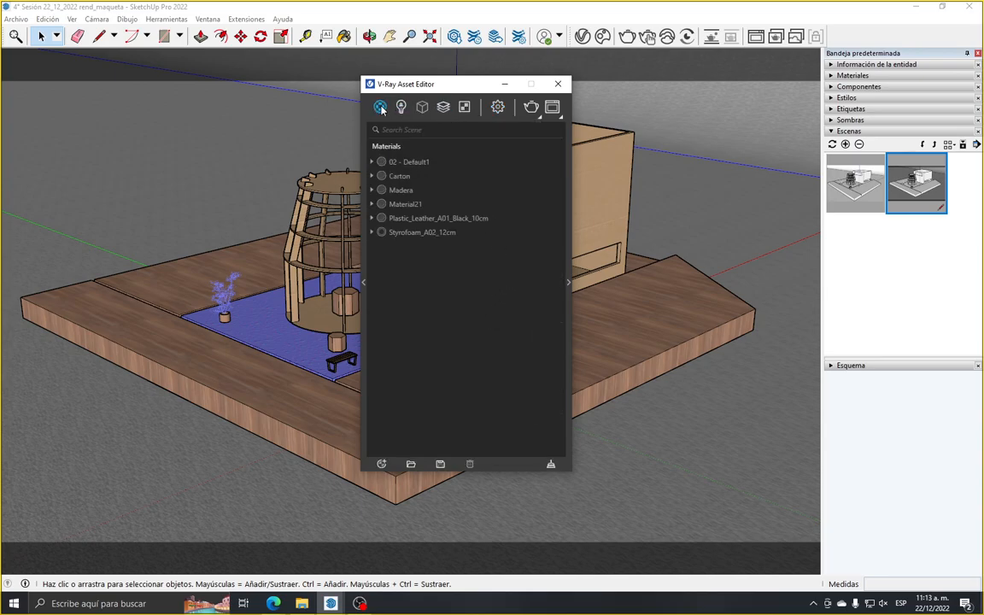
{"action": "left_click", "coordinate": [401, 107]}
{"action": "mouse_move", "coordinate": [421, 111]}
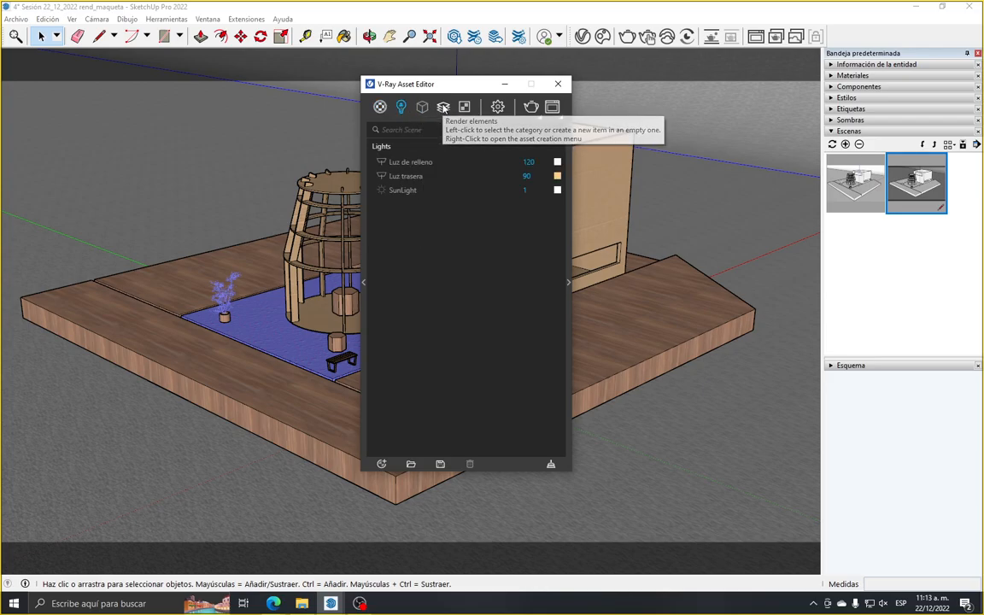
{"action": "left_click", "coordinate": [443, 107]}
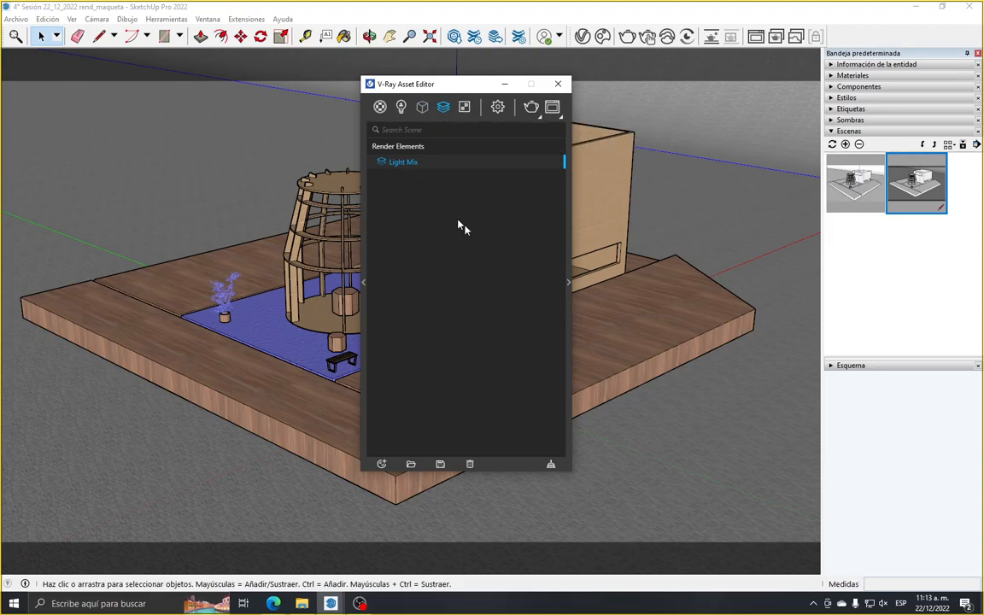
{"action": "left_click", "coordinate": [568, 284]}
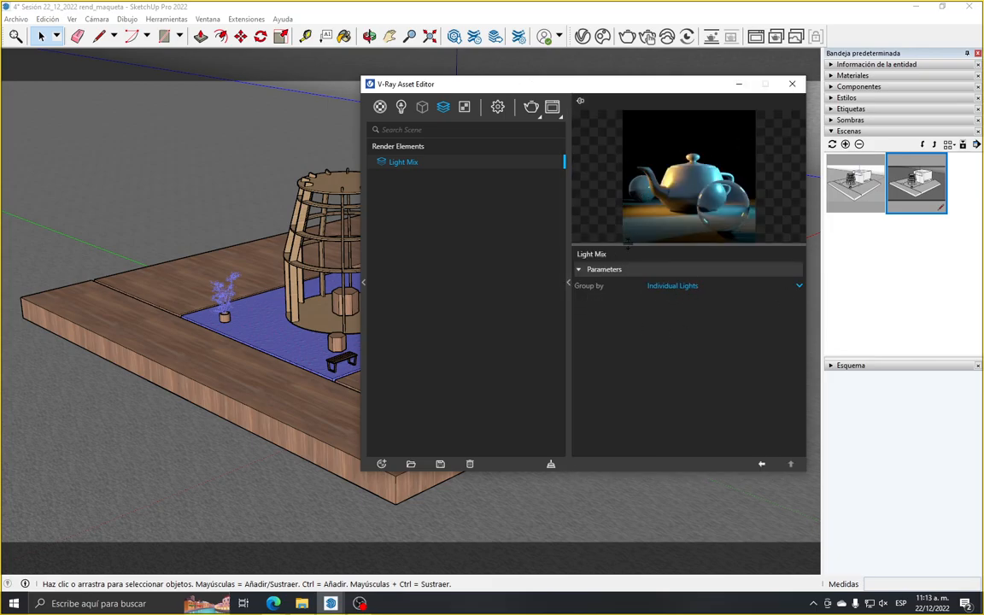
{"action": "left_click", "coordinate": [674, 289]}
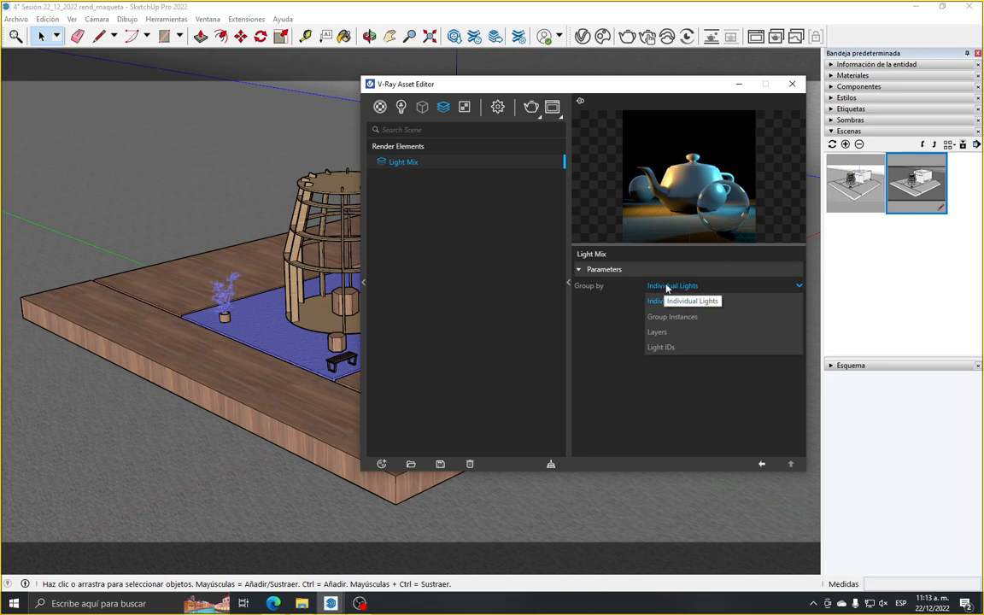
{"action": "left_click", "coordinate": [724, 301]}
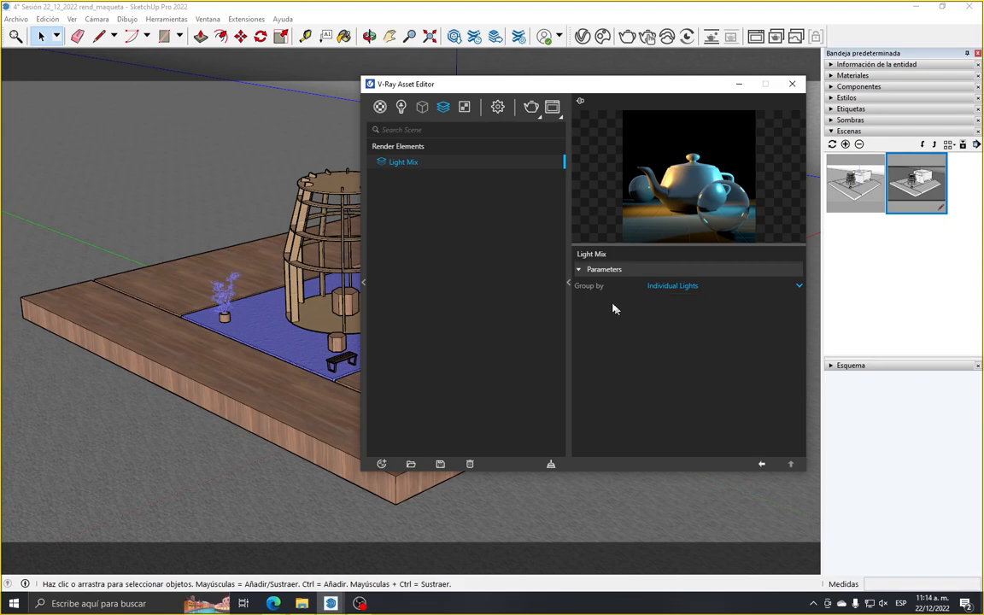
{"action": "left_click", "coordinate": [568, 283]}
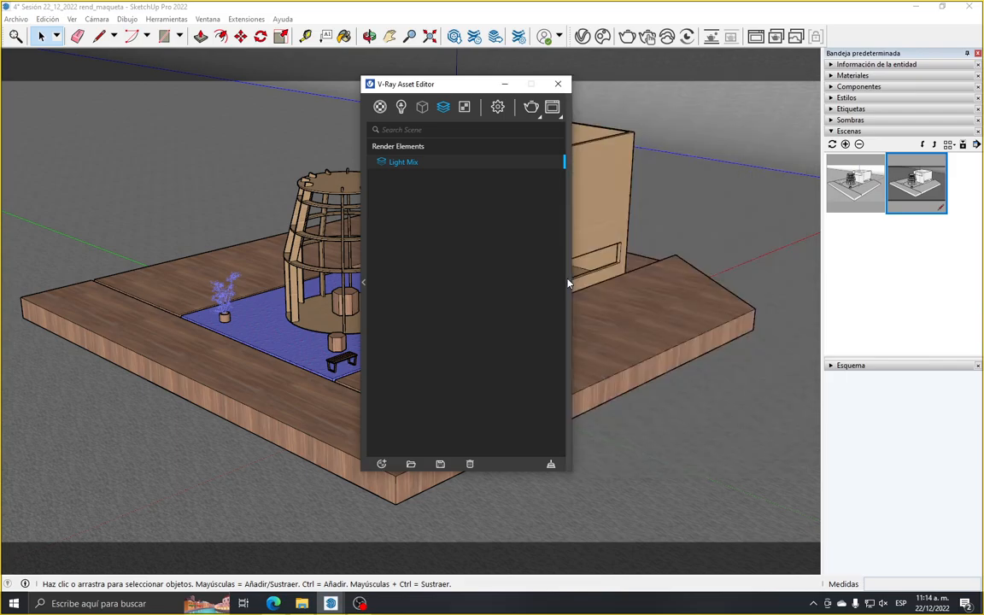
Expand the Global Illumination render settings, collapse Contours and Render Parameters, and check the options for primary rays
{"action": "left_click", "coordinate": [499, 107]}
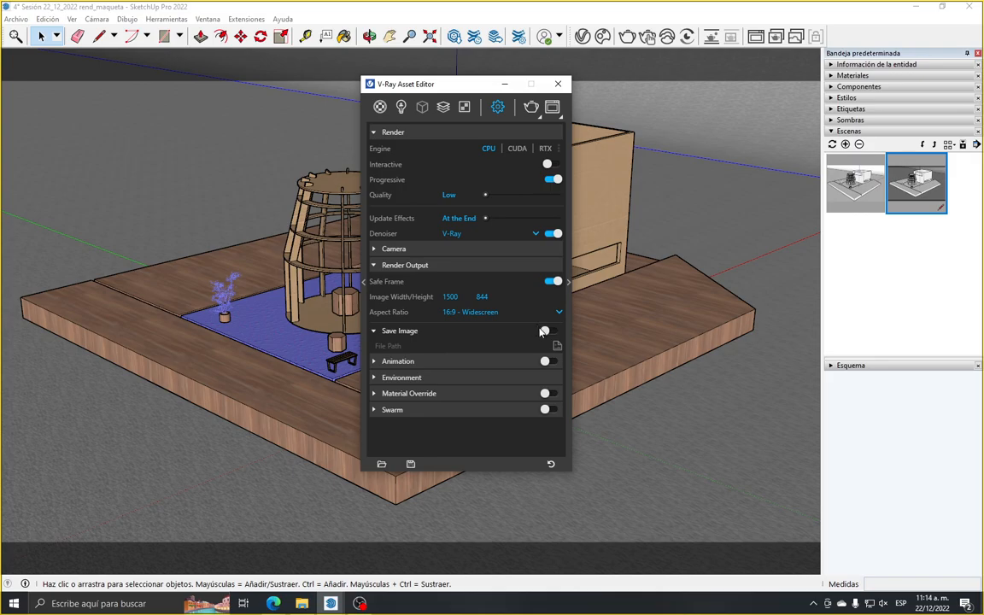
{"action": "left_click", "coordinate": [568, 282]}
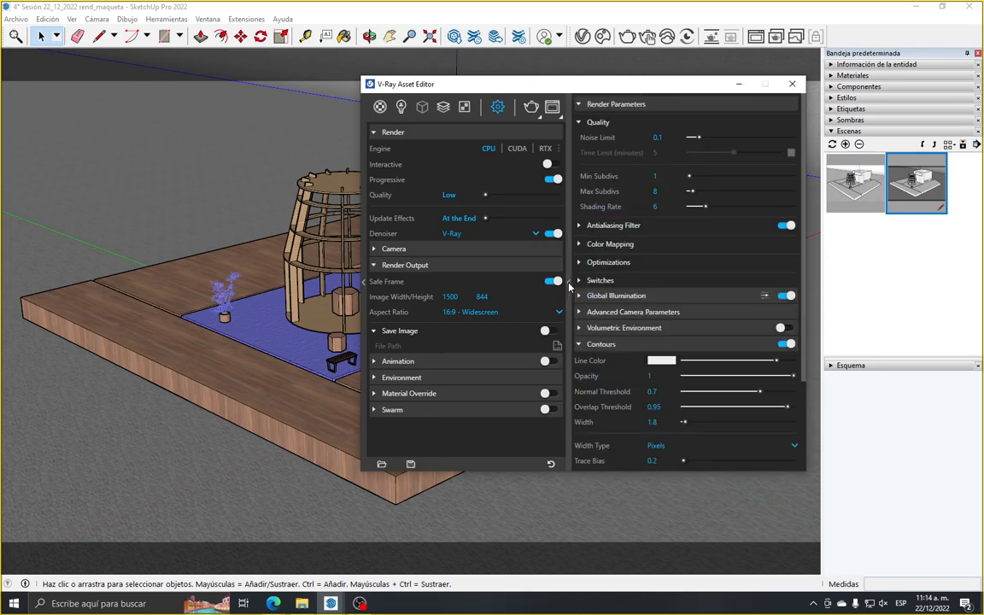
{"action": "left_click", "coordinate": [586, 346]}
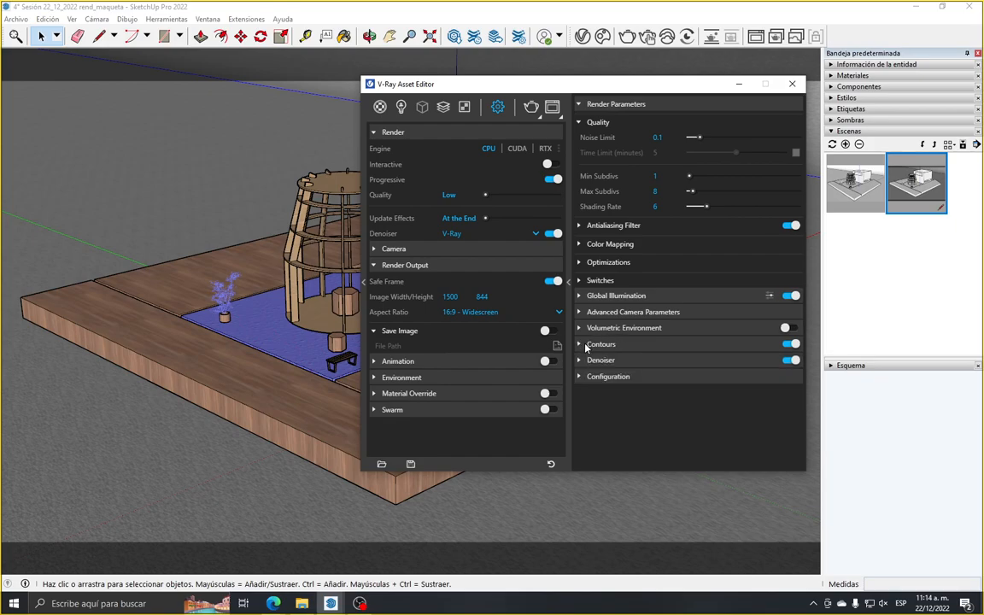
{"action": "left_click", "coordinate": [598, 297]}
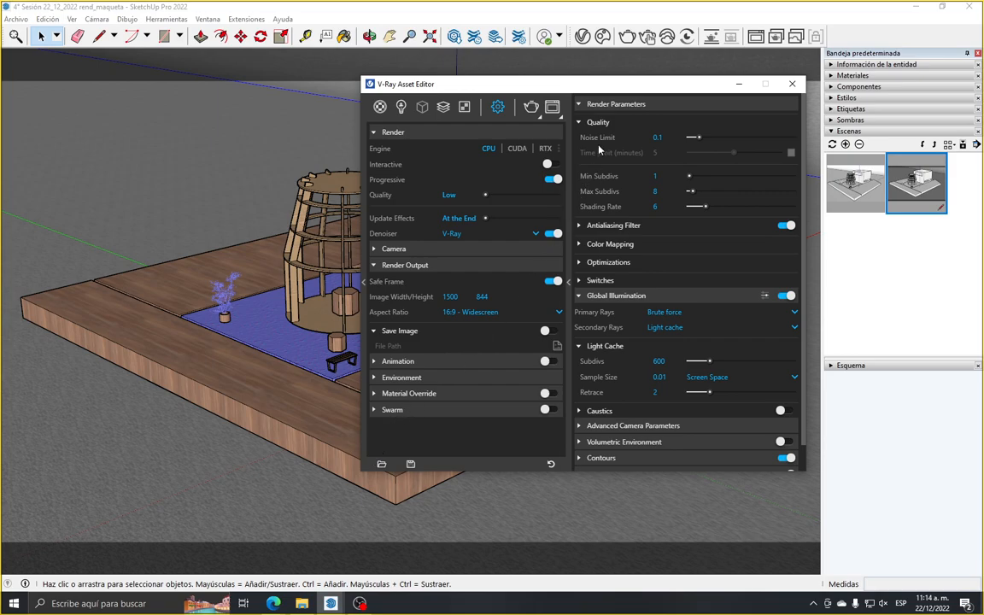
{"action": "left_click", "coordinate": [579, 104]}
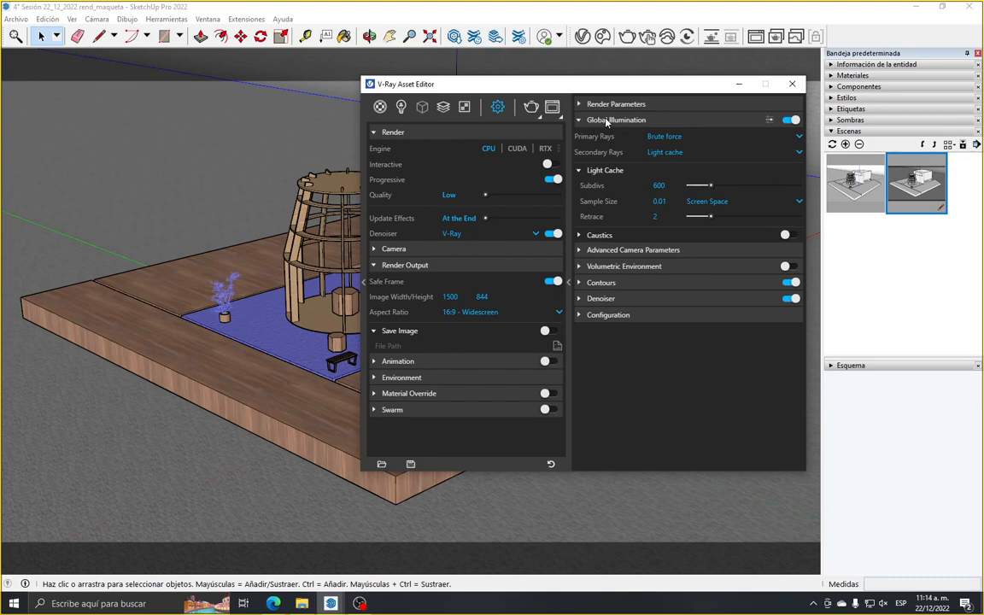
{"action": "left_click", "coordinate": [662, 141]}
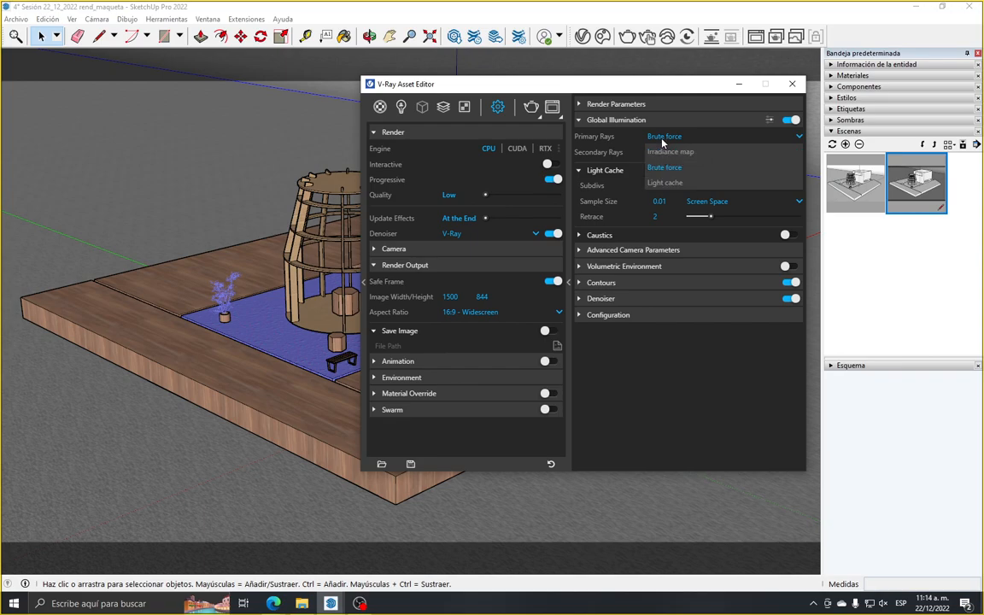
{"action": "left_click", "coordinate": [664, 141]}
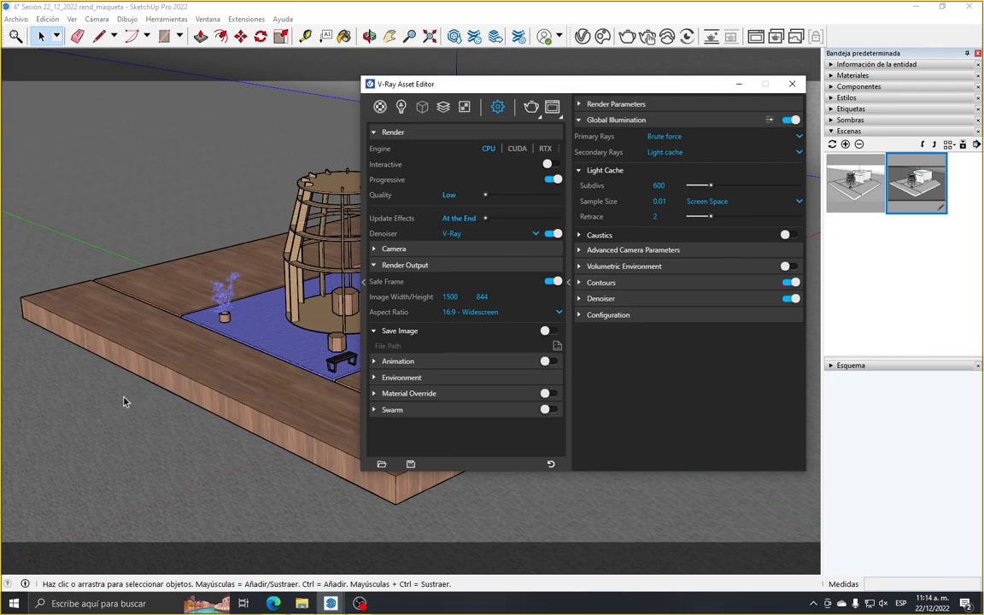
Minimize the Asset Editor and examine the backdrop and the two rectangle lights around the model from several angles
{"action": "left_click", "coordinate": [740, 83]}
{"action": "scroll", "coordinate": [359, 295], "scroll_direction": "down", "scroll_amount": 10}
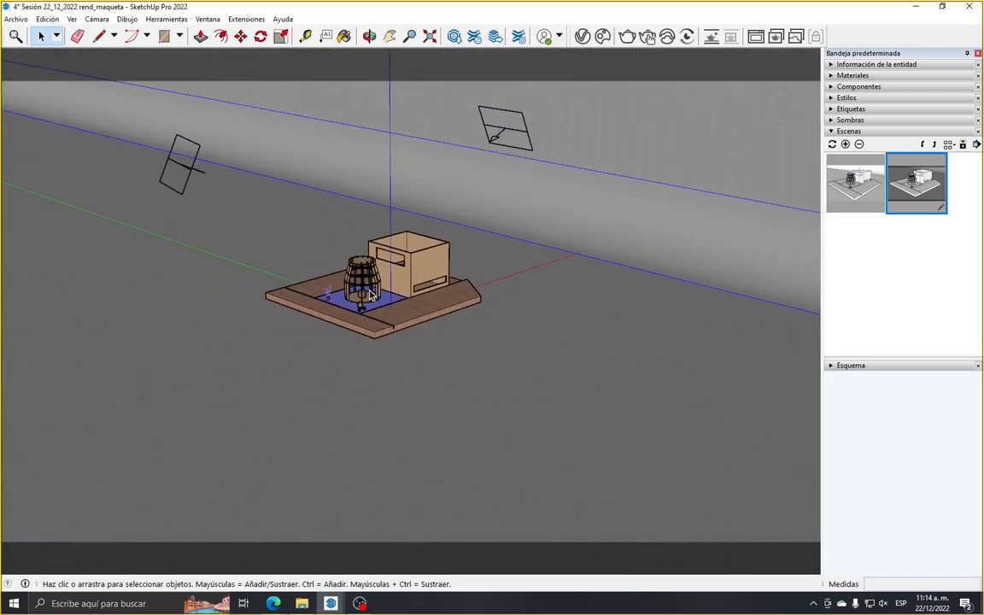
{"action": "scroll", "coordinate": [370, 295], "scroll_direction": "down", "scroll_amount": 2}
{"action": "left_click", "coordinate": [369, 36]}
{"action": "left_click_drag", "start_coordinate": [292, 208], "coordinate": [291, 299]}
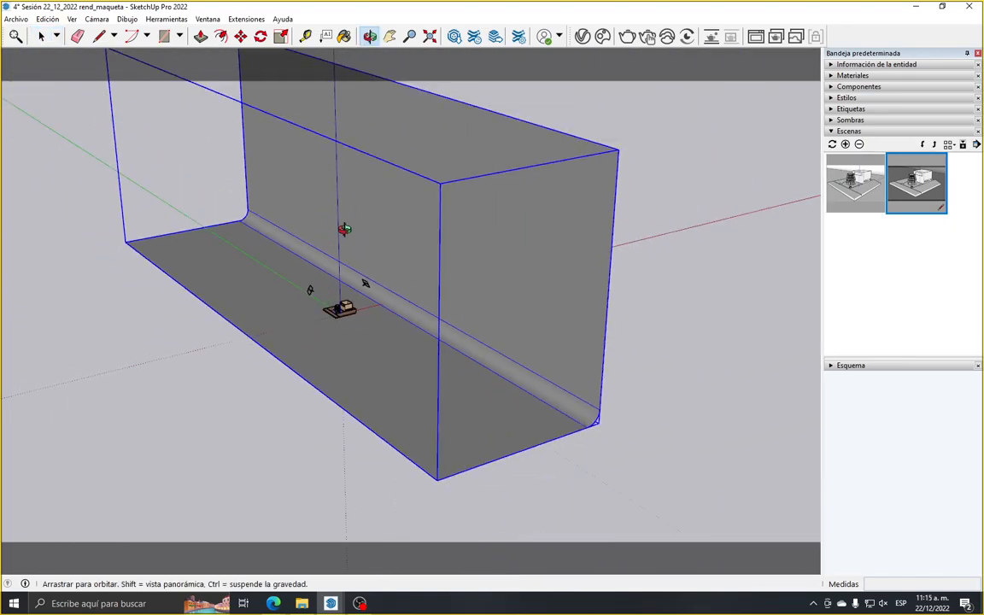
{"action": "left_click_drag", "start_coordinate": [317, 205], "coordinate": [276, 308]}
{"action": "scroll", "coordinate": [295, 259], "scroll_direction": "up", "scroll_amount": 14}
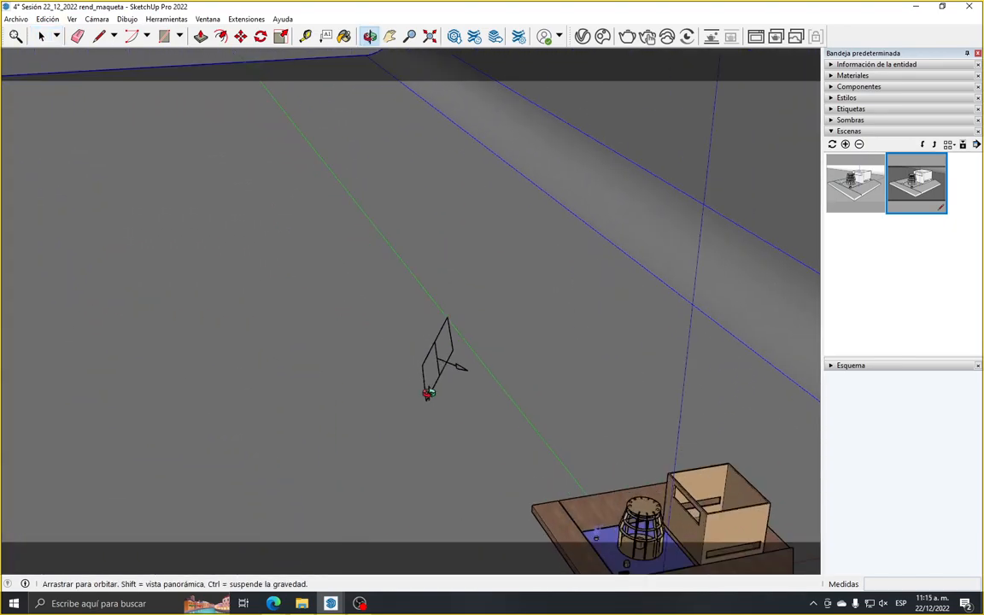
{"action": "scroll", "coordinate": [421, 381], "scroll_direction": "down", "scroll_amount": 5}
{"action": "scroll", "coordinate": [467, 376], "scroll_direction": "up", "scroll_amount": 4}
{"action": "left_click_drag", "start_coordinate": [237, 171], "coordinate": [181, 160]}
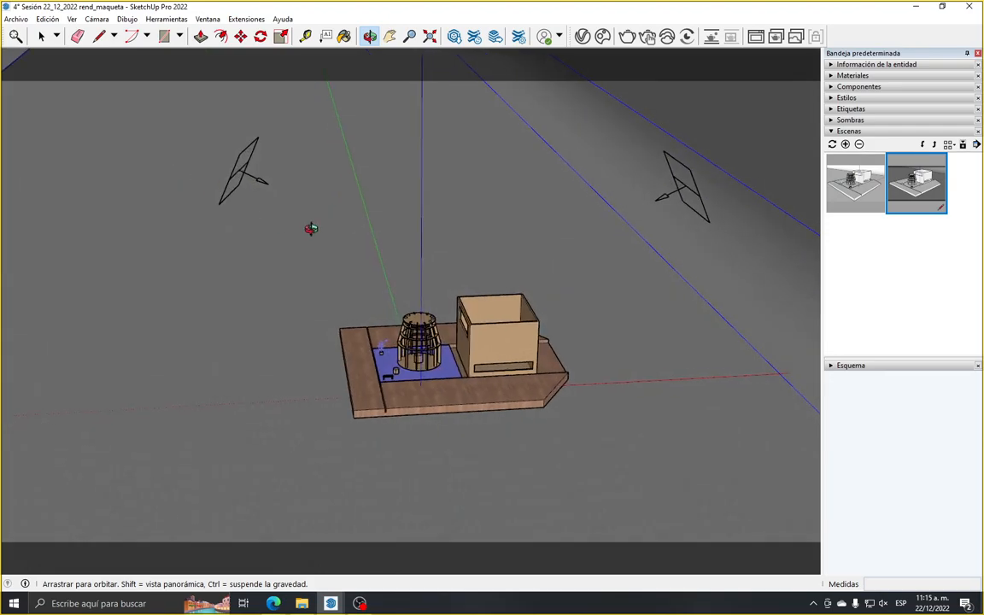
{"action": "scroll", "coordinate": [310, 229], "scroll_direction": "up", "scroll_amount": 4}
{"action": "scroll", "coordinate": [305, 239], "scroll_direction": "down", "scroll_amount": 3}
{"action": "scroll", "coordinate": [304, 226], "scroll_direction": "up", "scroll_amount": 1}
{"action": "left_click", "coordinate": [41, 37]}
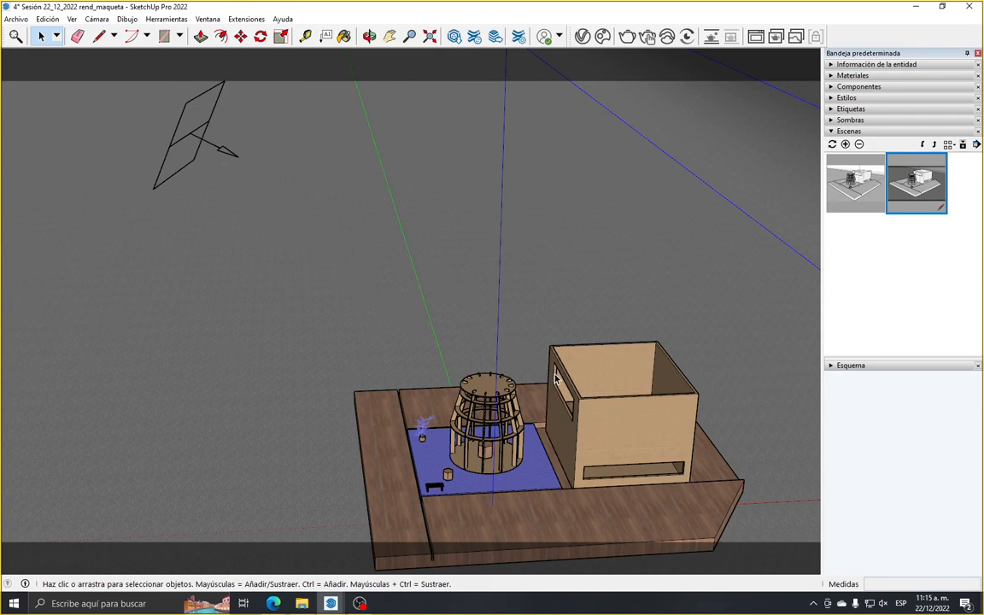
Examine the inside of the cardboard box up close from above and its placement relative to the lights
{"action": "scroll", "coordinate": [598, 395], "scroll_direction": "up", "scroll_amount": 6}
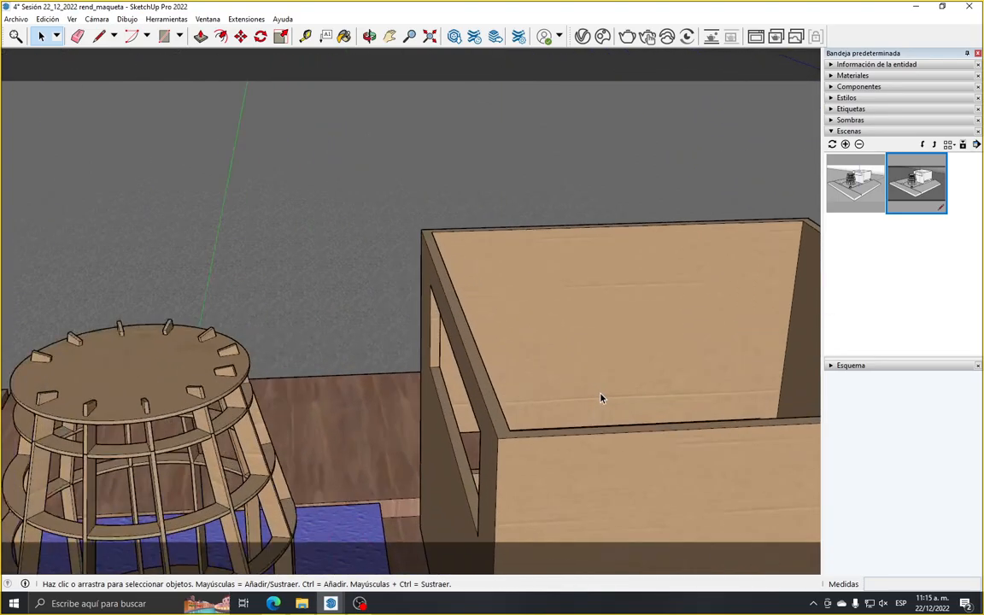
{"action": "key", "text": "o"}
{"action": "left_click_drag", "start_coordinate": [362, 104], "coordinate": [538, 442]}
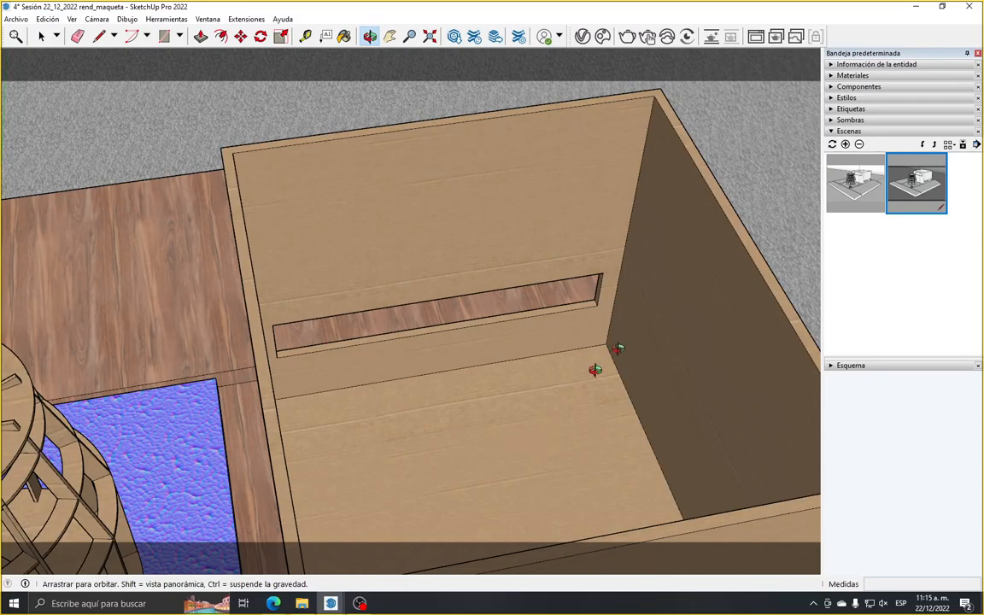
{"action": "left_click_drag", "start_coordinate": [513, 154], "coordinate": [587, 225]}
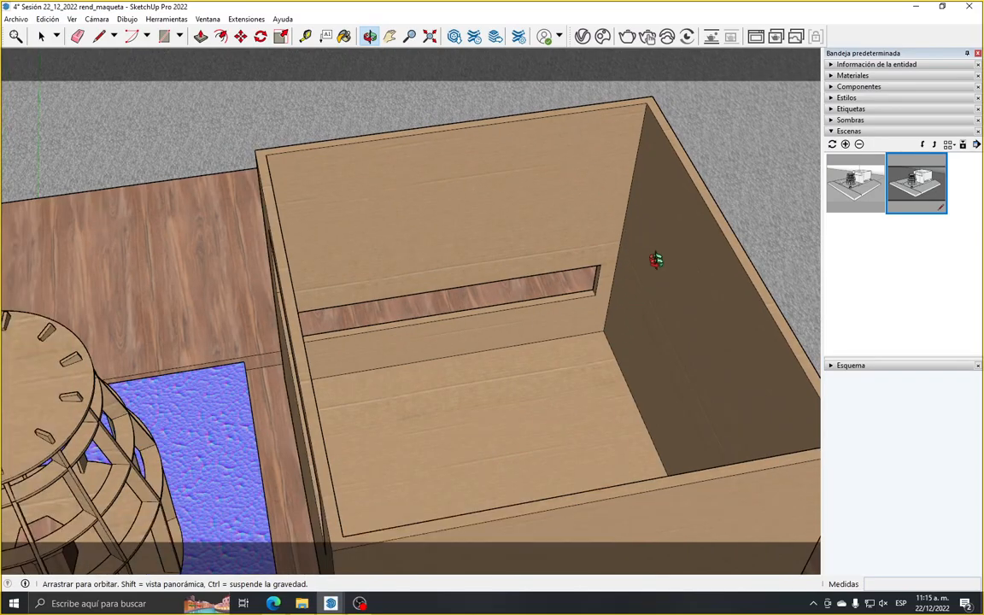
{"action": "left_click_drag", "start_coordinate": [560, 270], "coordinate": [598, 423]}
{"action": "left_click_drag", "start_coordinate": [495, 465], "coordinate": [660, 321]}
{"action": "scroll", "coordinate": [660, 321], "scroll_direction": "down", "scroll_amount": 6}
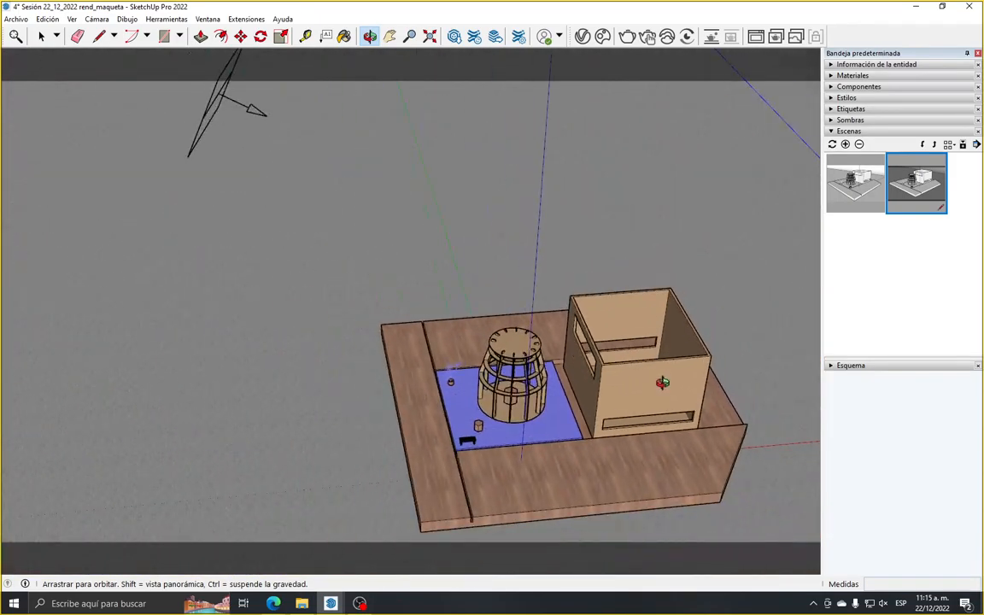
{"action": "left_click_drag", "start_coordinate": [519, 331], "coordinate": [417, 263]}
{"action": "scroll", "coordinate": [378, 182], "scroll_direction": "up", "scroll_amount": 4}
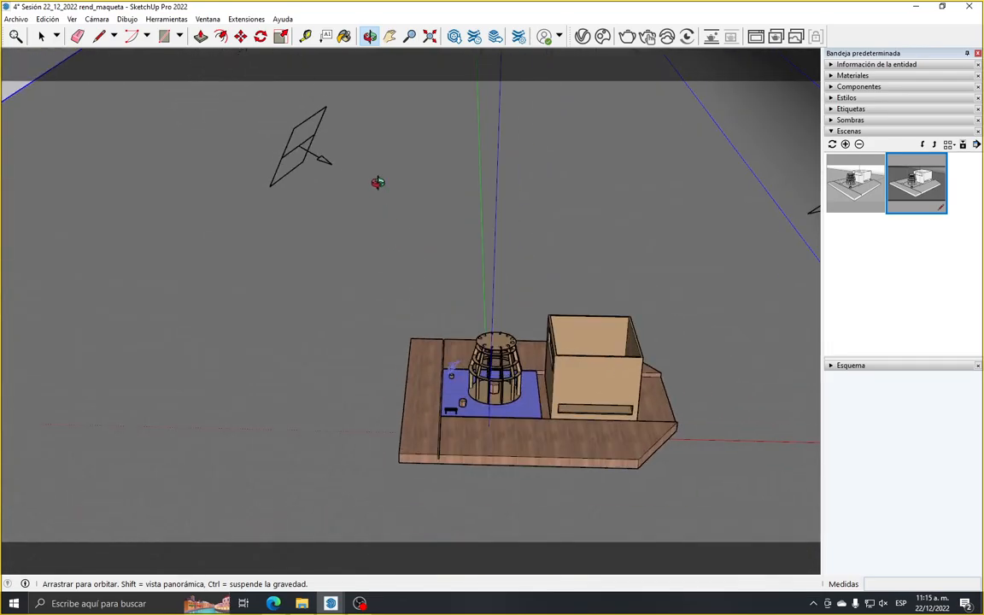
{"action": "left_click", "coordinate": [41, 36]}
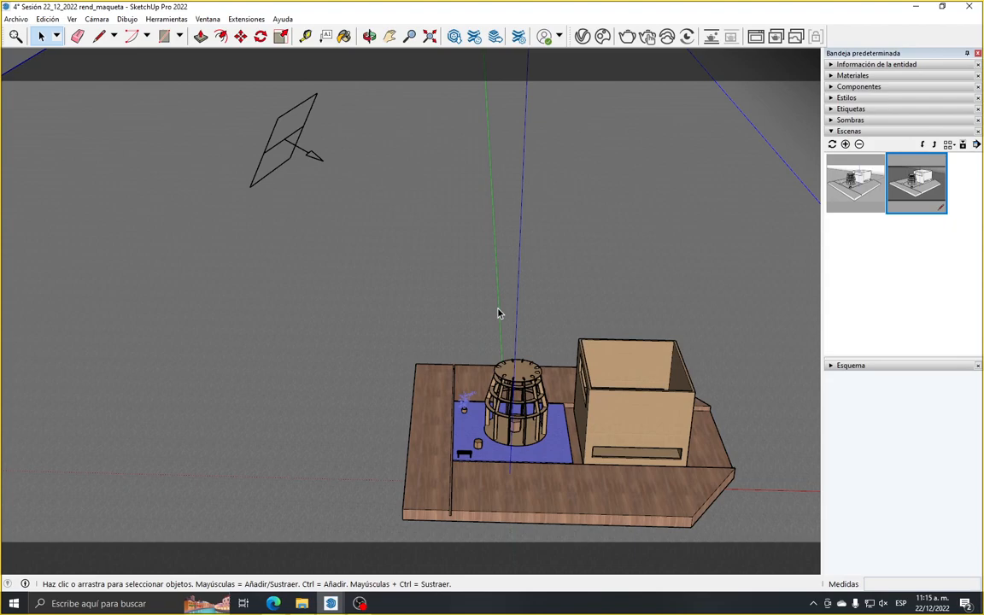
Reopen the V-Ray Asset Editor and set the Global Illumination primary rays to Irradiance map
{"action": "left_click", "coordinate": [496, 36]}
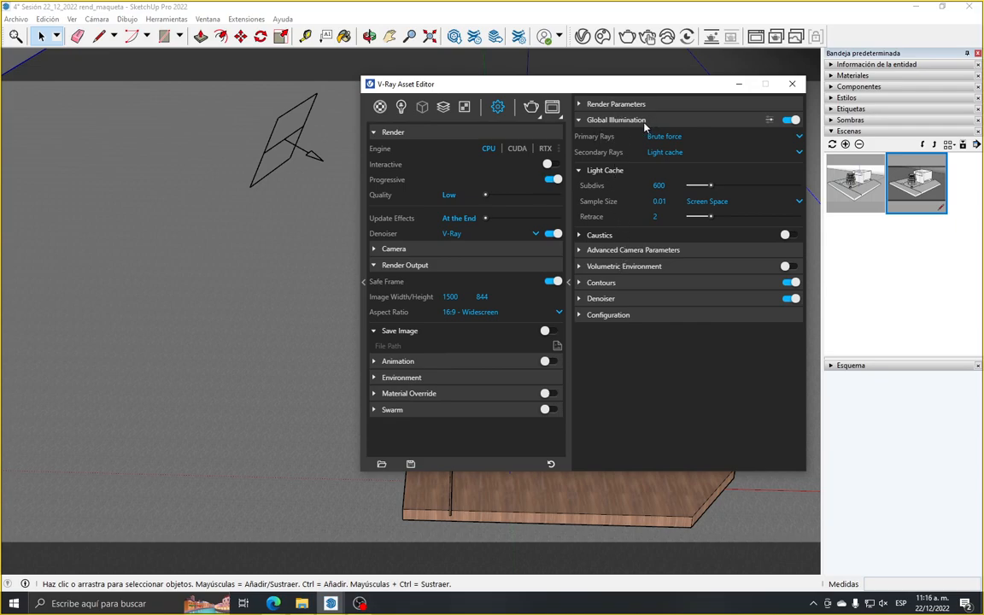
{"action": "left_click", "coordinate": [661, 137]}
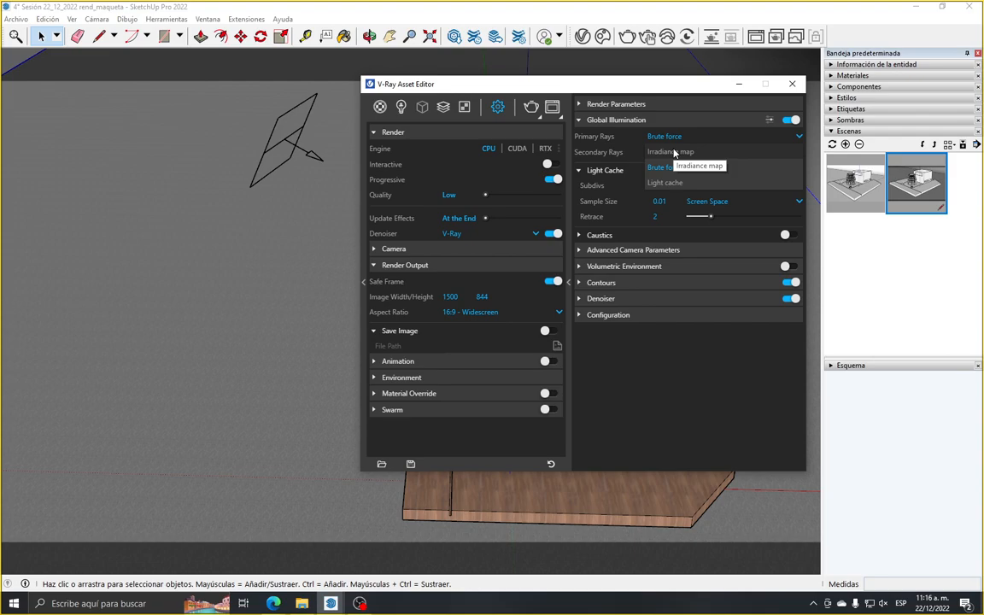
{"action": "left_click", "coordinate": [676, 152]}
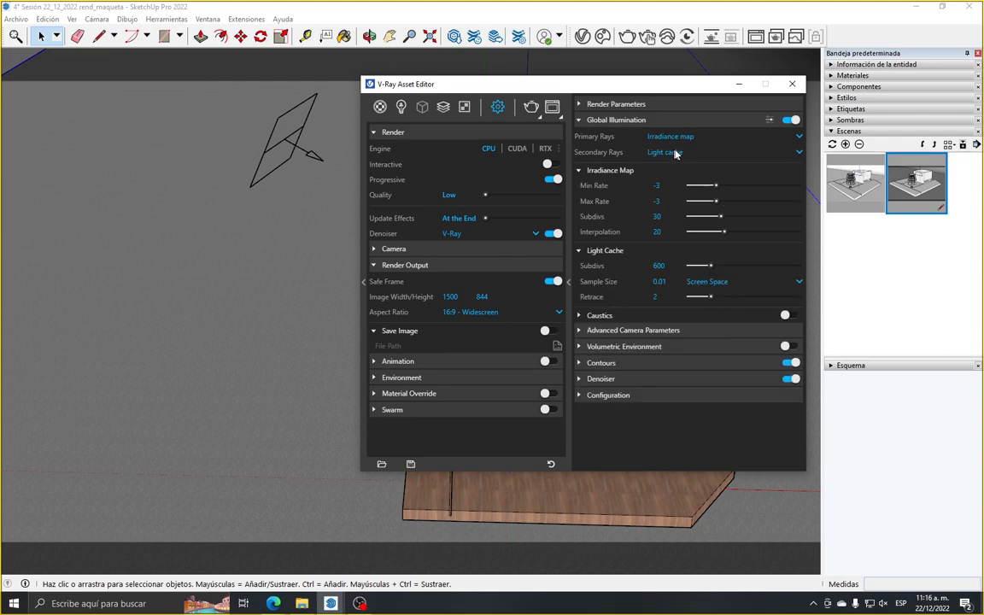
Minimize the Asset Editor and examine the barrel-shaped pavilion, box and blue base up close and relative to the rectangle lights
{"action": "left_click", "coordinate": [732, 84]}
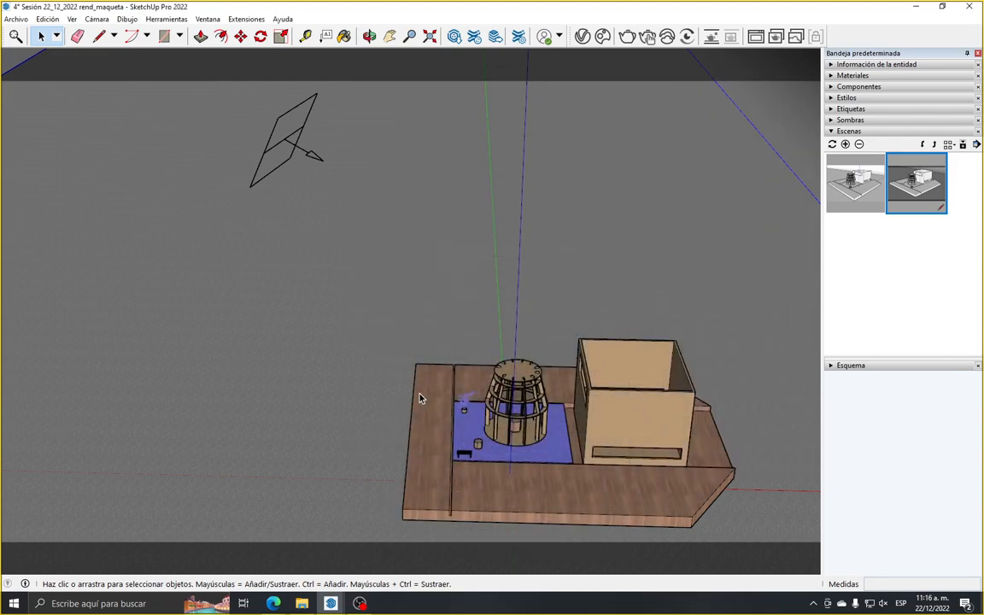
{"action": "scroll", "coordinate": [420, 398], "scroll_direction": "down", "scroll_amount": 3}
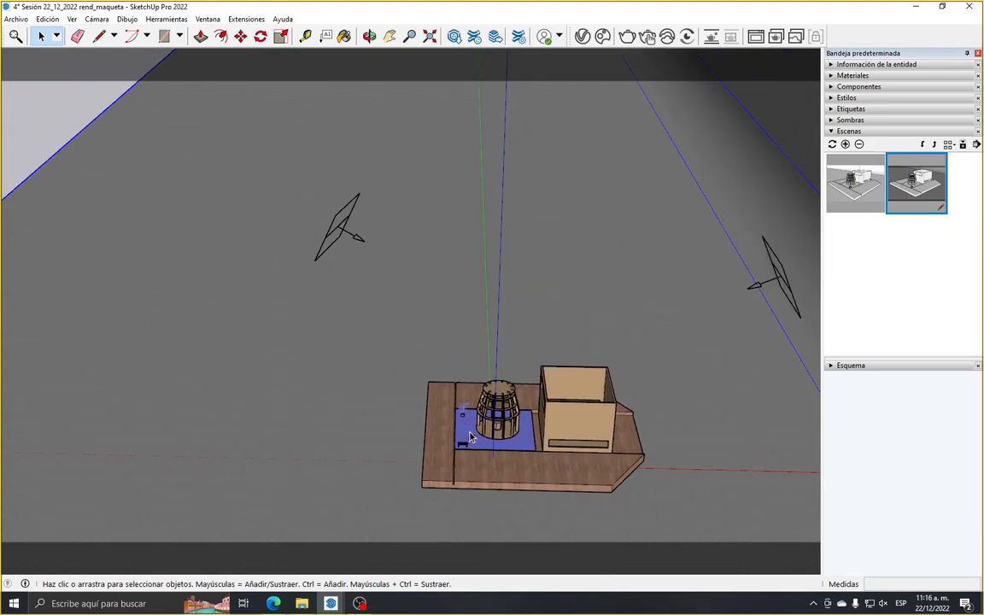
{"action": "scroll", "coordinate": [406, 352], "scroll_direction": "down", "scroll_amount": 1}
{"action": "scroll", "coordinate": [447, 358], "scroll_direction": "up", "scroll_amount": 2}
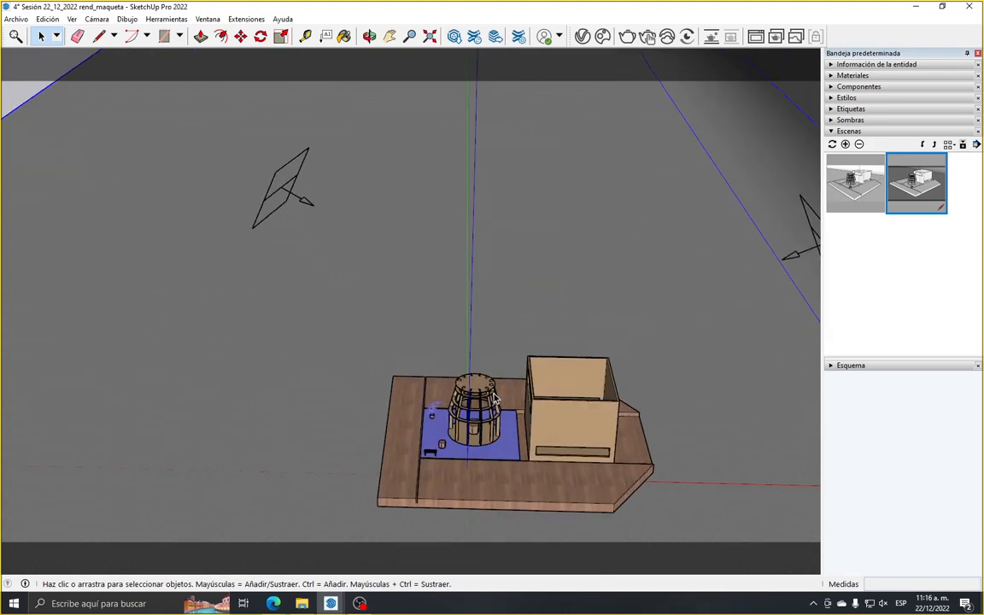
{"action": "scroll", "coordinate": [496, 399], "scroll_direction": "up", "scroll_amount": 1}
{"action": "scroll", "coordinate": [350, 322], "scroll_direction": "down", "scroll_amount": 2}
{"action": "scroll", "coordinate": [434, 359], "scroll_direction": "up", "scroll_amount": 3}
{"action": "scroll", "coordinate": [376, 286], "scroll_direction": "down", "scroll_amount": 1}
{"action": "scroll", "coordinate": [376, 291], "scroll_direction": "down", "scroll_amount": 1}
{"action": "scroll", "coordinate": [389, 430], "scroll_direction": "up", "scroll_amount": 6}
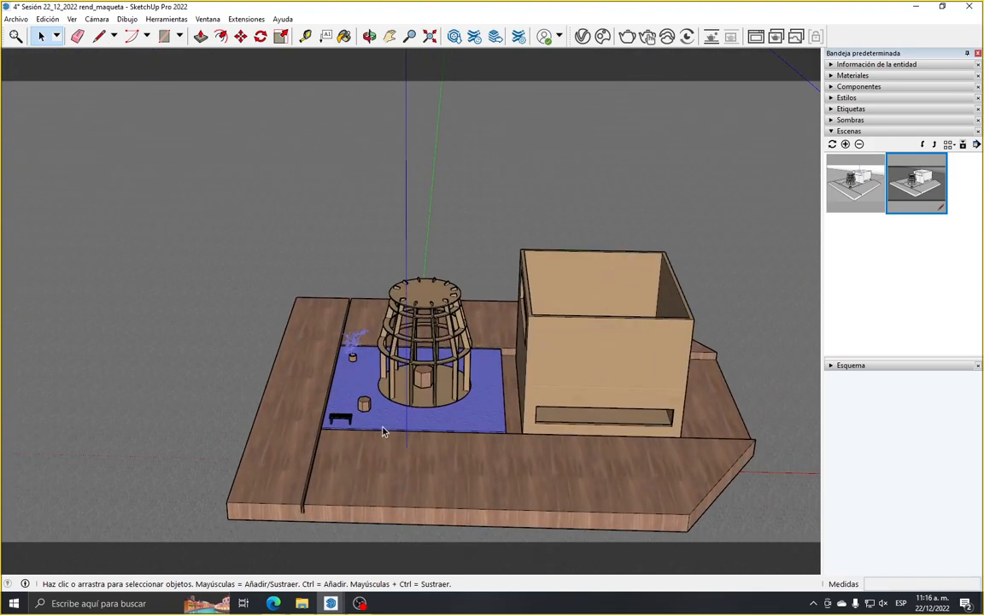
{"action": "scroll", "coordinate": [410, 396], "scroll_direction": "down", "scroll_amount": 8}
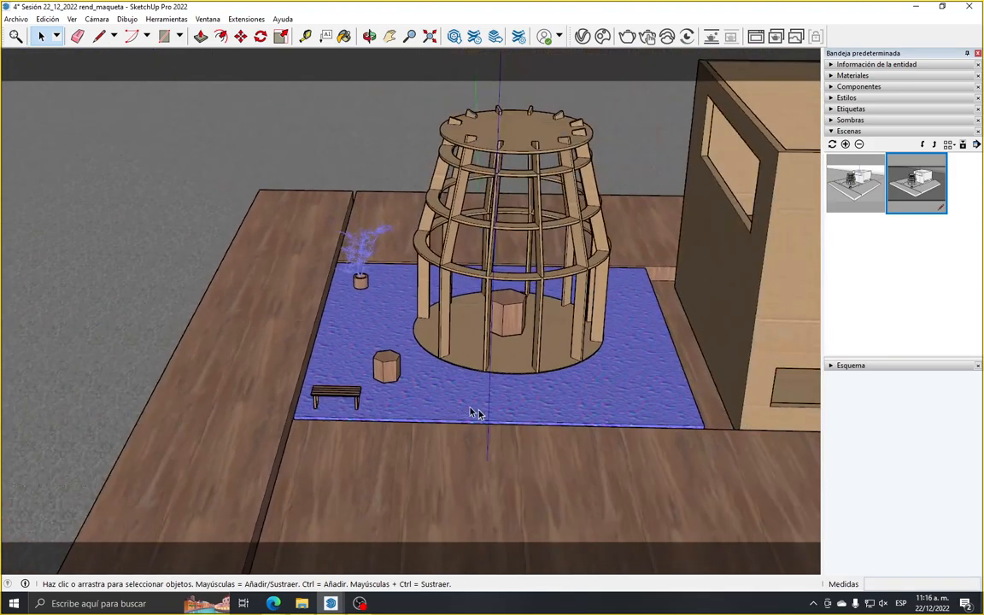
{"action": "scroll", "coordinate": [543, 433], "scroll_direction": "up", "scroll_amount": 3}
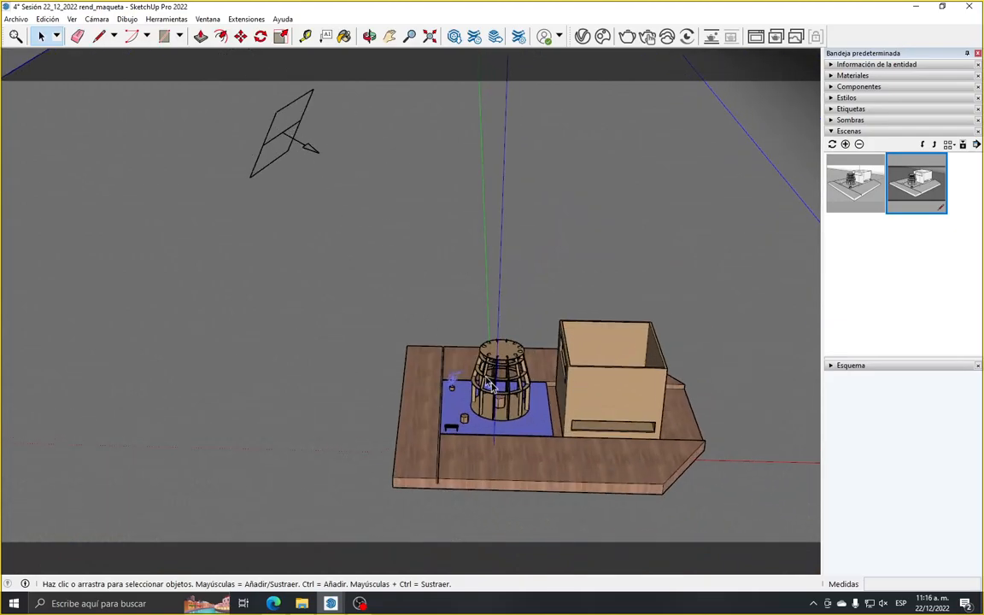
{"action": "scroll", "coordinate": [516, 425], "scroll_direction": "up", "scroll_amount": 3}
{"action": "scroll", "coordinate": [547, 434], "scroll_direction": "up", "scroll_amount": 3}
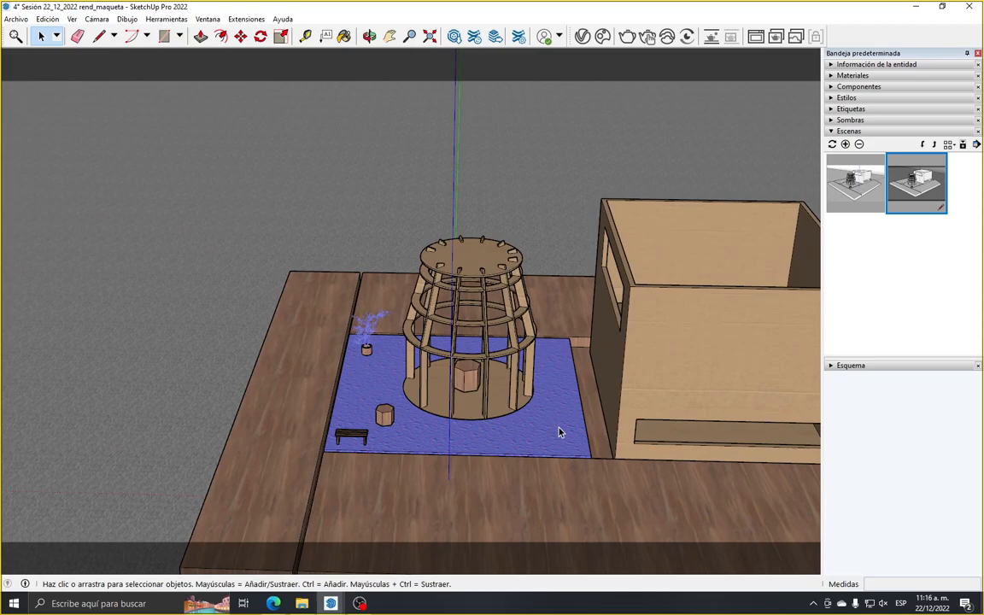
{"action": "scroll", "coordinate": [560, 433], "scroll_direction": "down", "scroll_amount": 2}
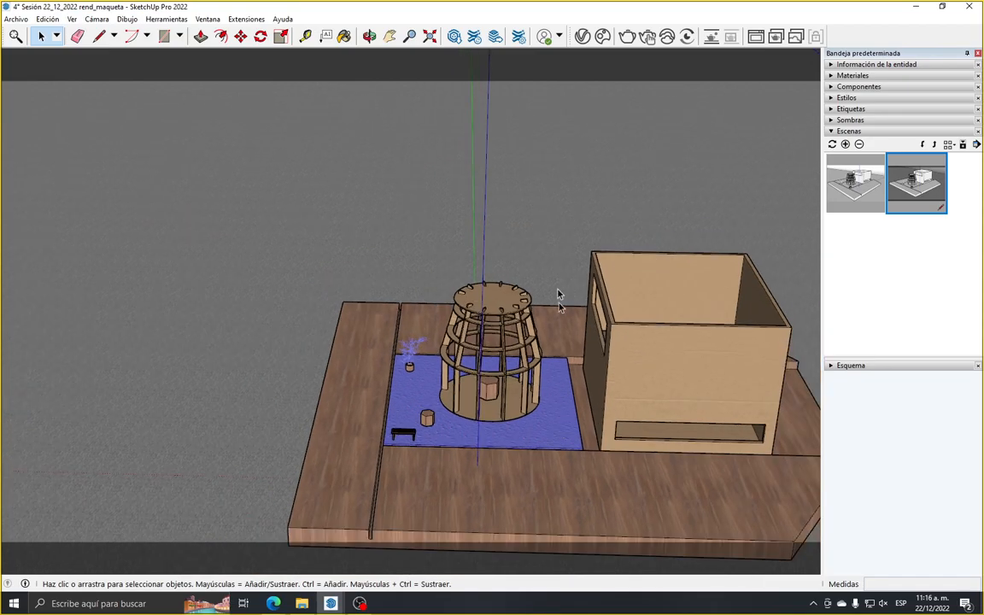
Reopen the Asset Editor and compare the Global Illumination options under the RTX and CUDA engines, ending back on CPU
{"action": "left_click", "coordinate": [582, 36]}
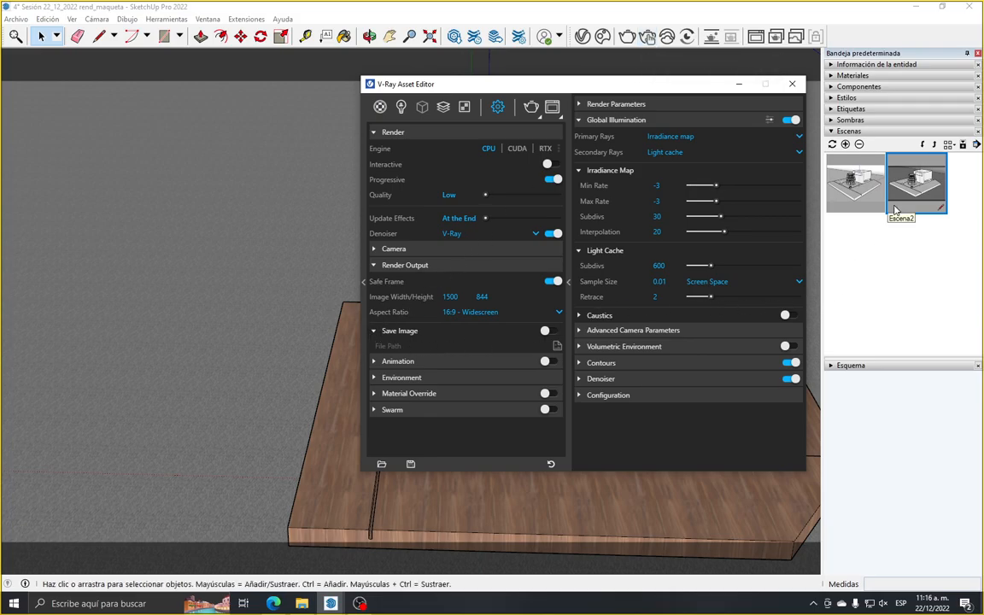
{"action": "left_click", "coordinate": [545, 148]}
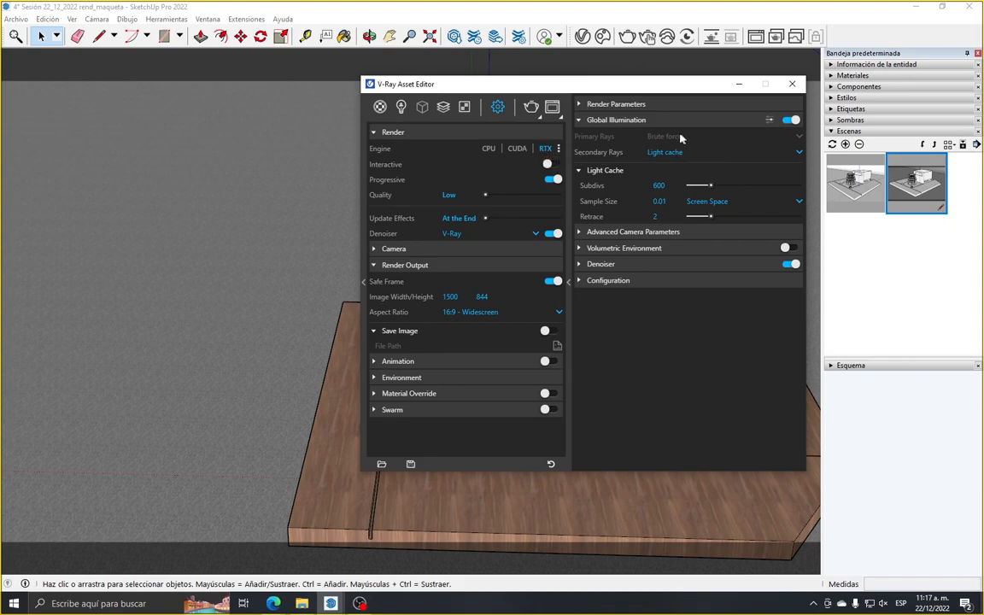
{"action": "left_click", "coordinate": [517, 148]}
{"action": "left_click", "coordinate": [490, 148]}
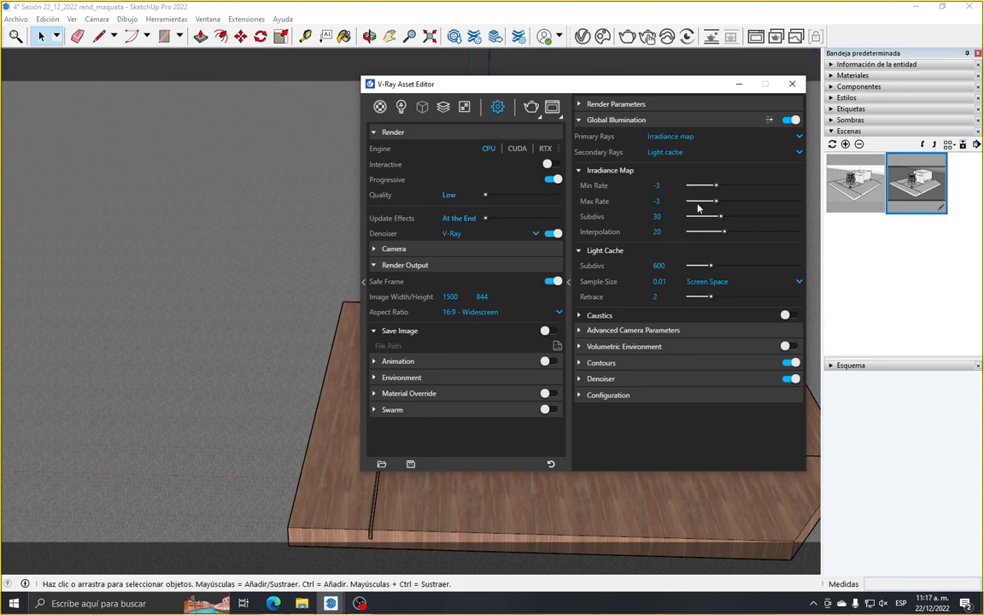
Restore the Escena2 camera view and set the render output image width to 1920, with the Global Illumination settings collapsed
{"action": "left_click", "coordinate": [920, 184]}
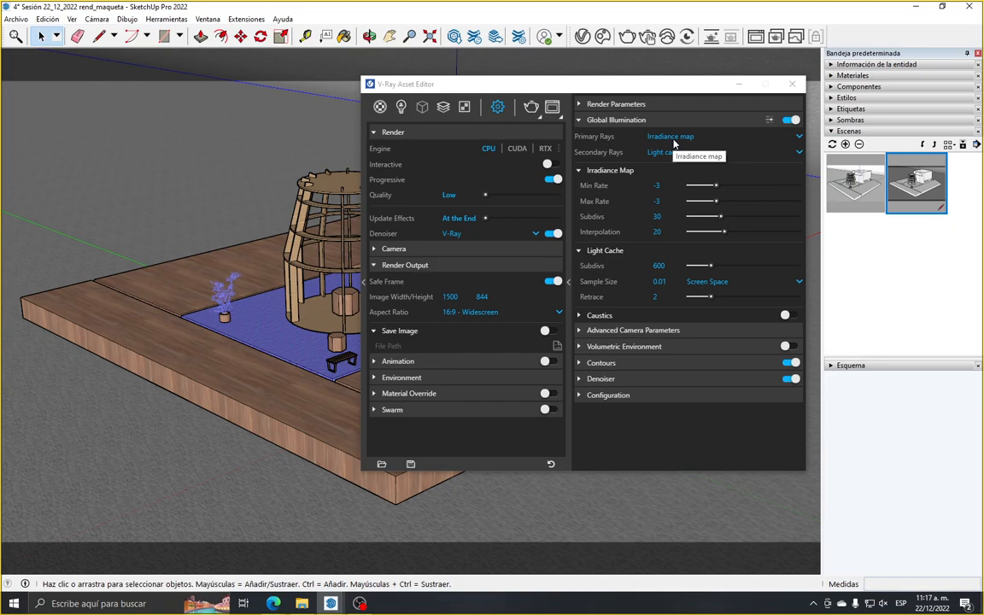
{"action": "left_click", "coordinate": [571, 120]}
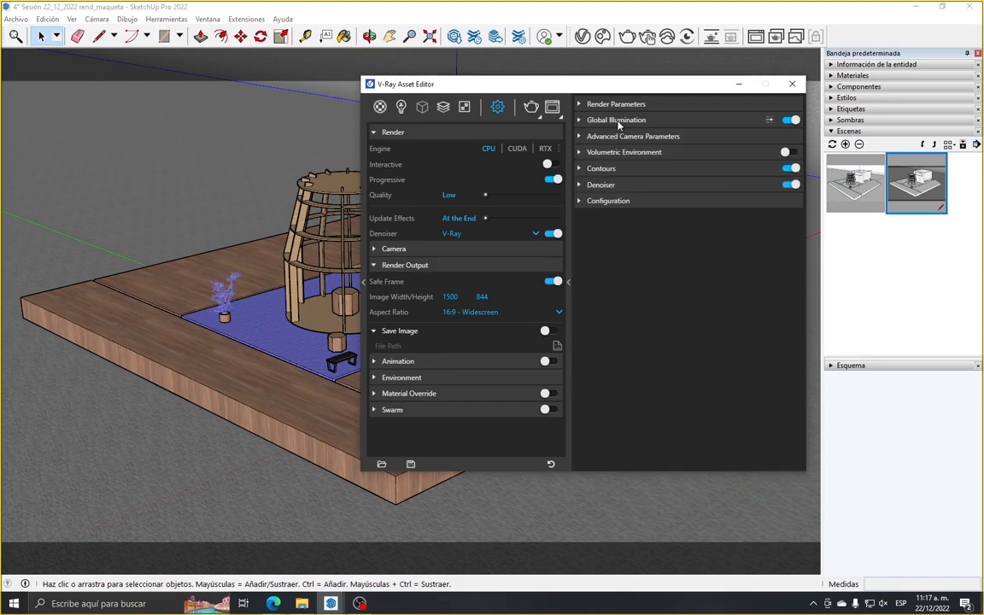
{"action": "left_click", "coordinate": [450, 297]}
{"action": "type", "text": "1"}
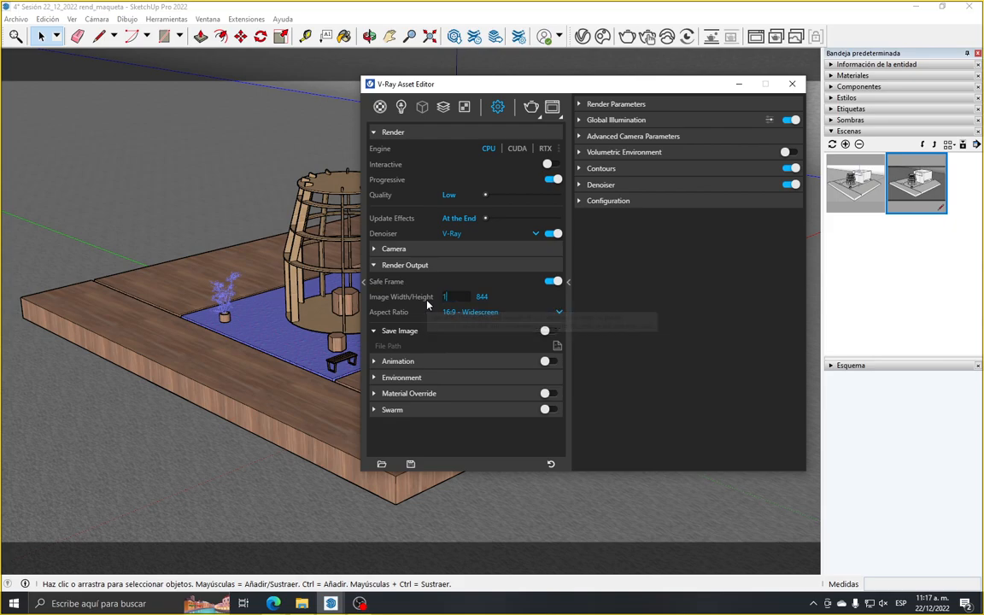
{"action": "type", "text": "920"}
{"action": "key", "text": "Return"}
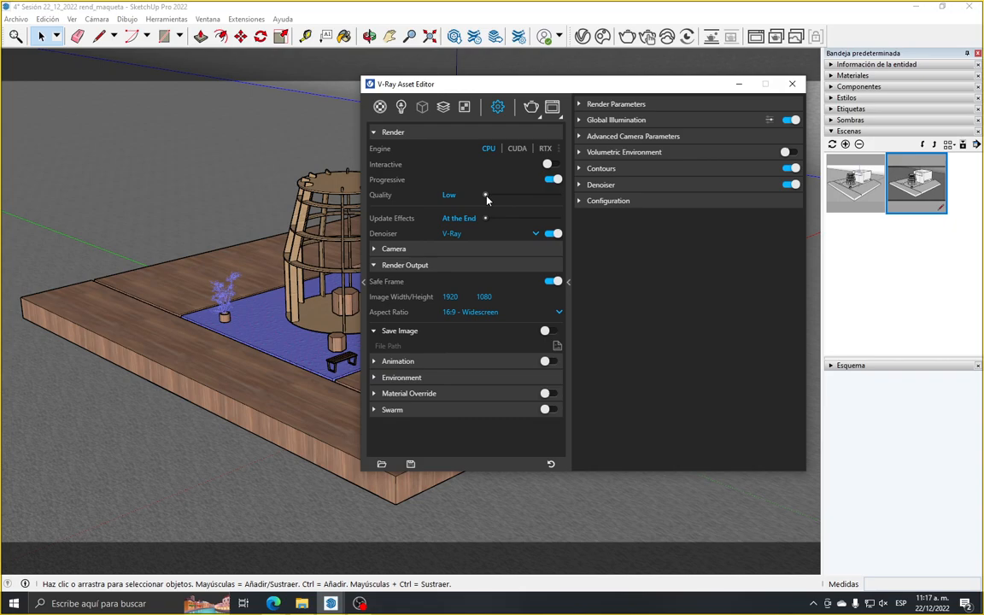
Set the render quality to Medium with effects updating At the End, and close the Asset Editor
{"action": "left_click_drag", "start_coordinate": [500, 199], "coordinate": [488, 201]}
{"action": "left_click_drag", "start_coordinate": [506, 197], "coordinate": [515, 196]}
{"action": "mouse_move", "coordinate": [486, 220]}
{"action": "left_mouse_down"}
{"action": "mouse_move", "coordinate": [497, 220]}
{"action": "mouse_move", "coordinate": [481, 226]}
{"action": "left_mouse_up"}
{"action": "left_click", "coordinate": [792, 85]}
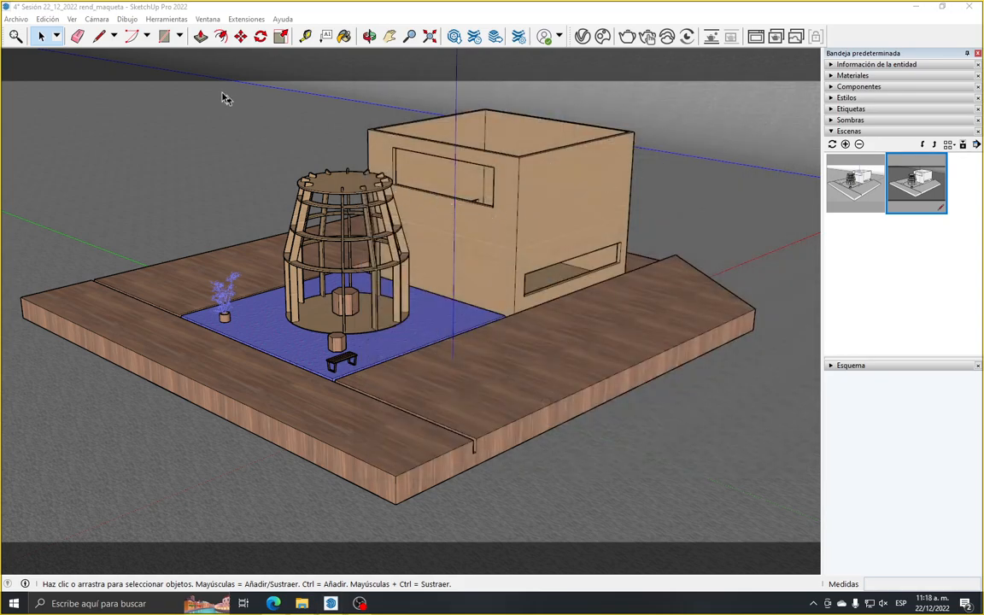
Save the model file and start a non-interactive V-Ray render of the scene
{"action": "left_click", "coordinate": [13, 20]}
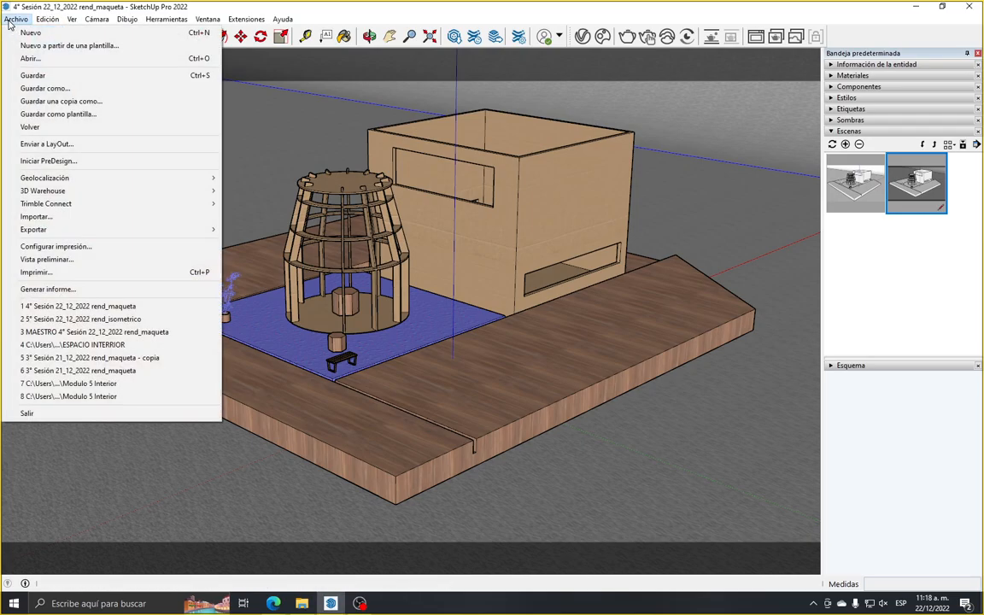
{"action": "left_click", "coordinate": [43, 75]}
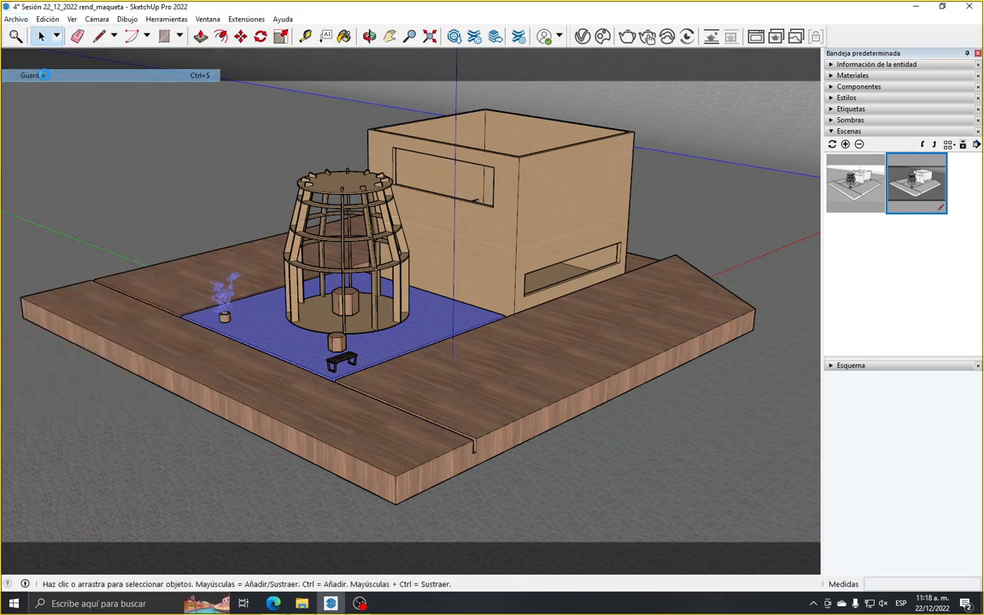
{"action": "left_click", "coordinate": [627, 36]}
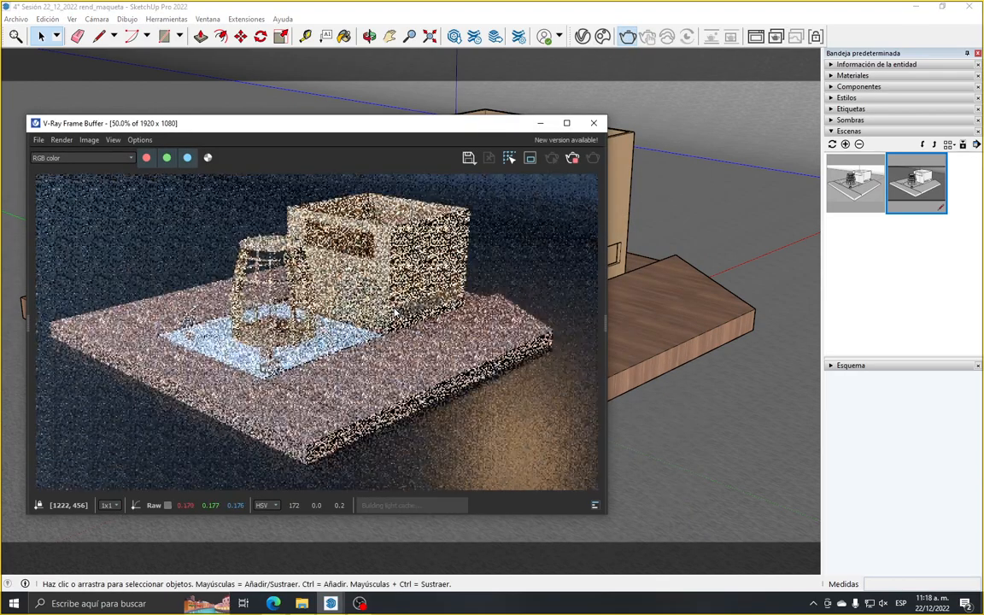
Examine the render in progress in the V-Ray Frame Buffer, checking the materials, lighting and contour lines at different magnifications
{"action": "scroll", "coordinate": [316, 317], "scroll_direction": "down", "scroll_amount": 1}
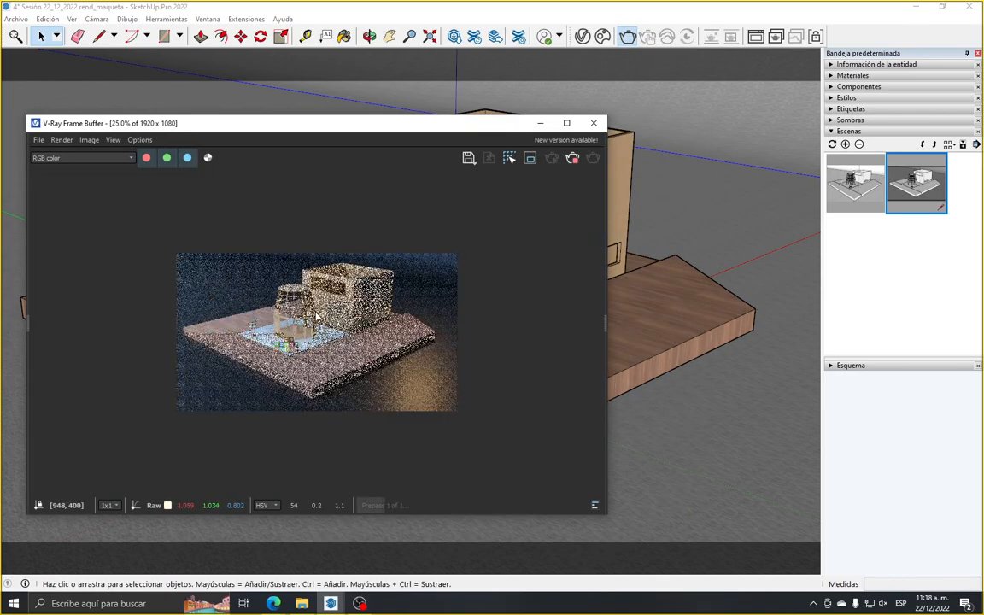
{"action": "scroll", "coordinate": [316, 316], "scroll_direction": "up", "scroll_amount": 1}
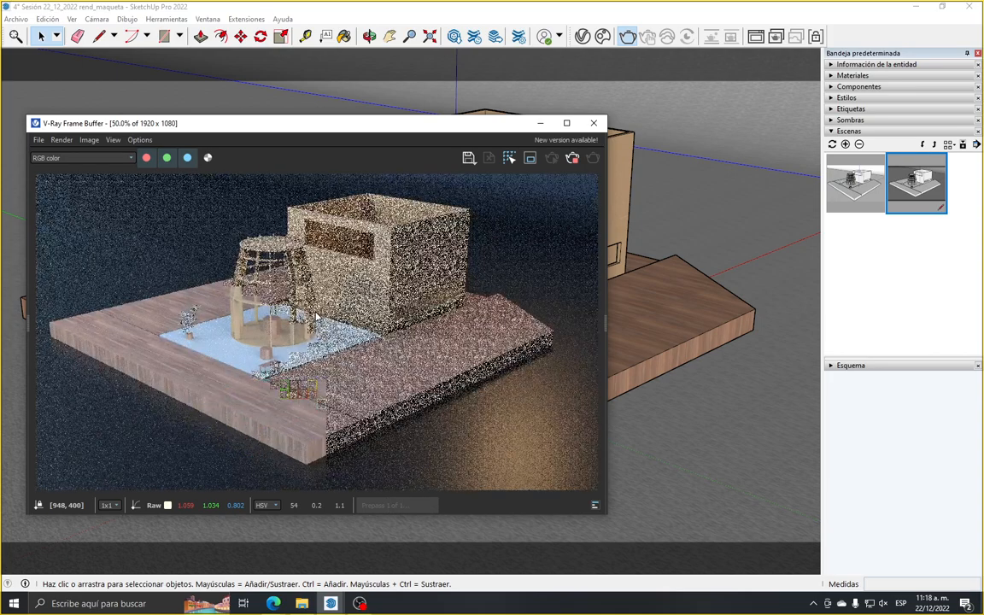
{"action": "scroll", "coordinate": [312, 318], "scroll_direction": "down", "scroll_amount": 1}
{"action": "scroll", "coordinate": [308, 319], "scroll_direction": "up", "scroll_amount": 1}
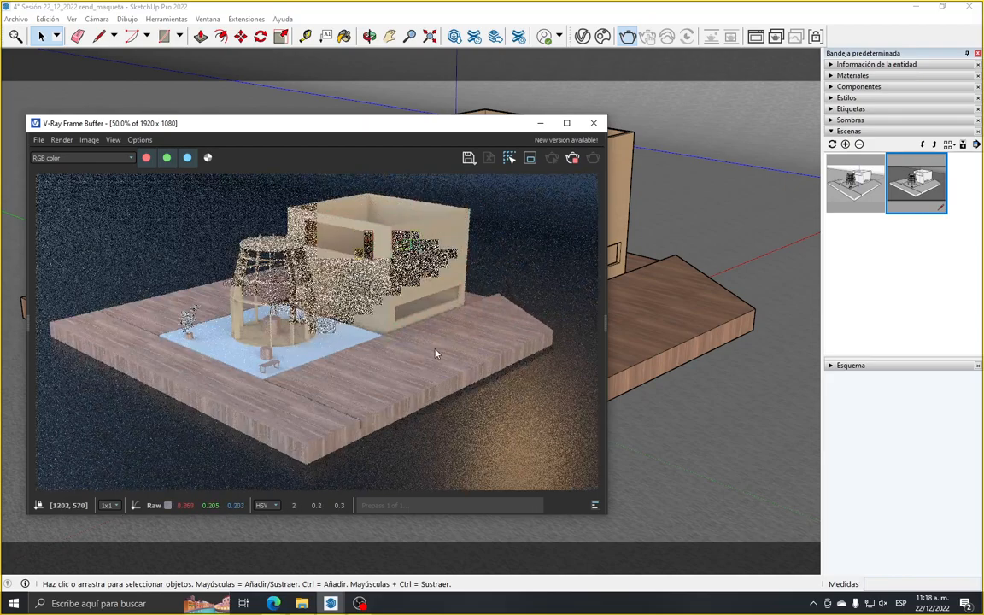
{"action": "scroll", "coordinate": [404, 317], "scroll_direction": "down", "scroll_amount": 1}
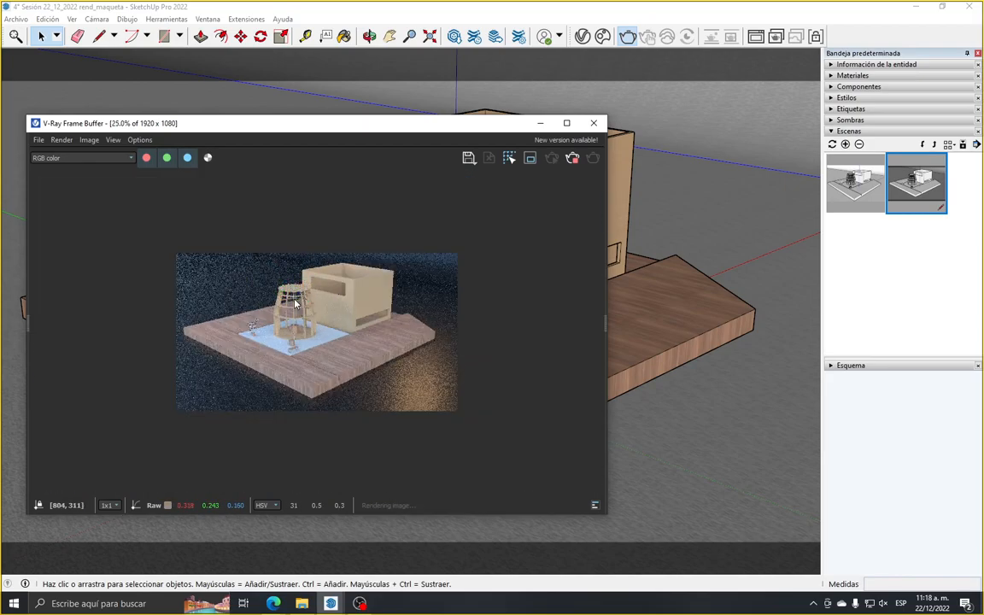
{"action": "scroll", "coordinate": [299, 308], "scroll_direction": "up", "scroll_amount": 1}
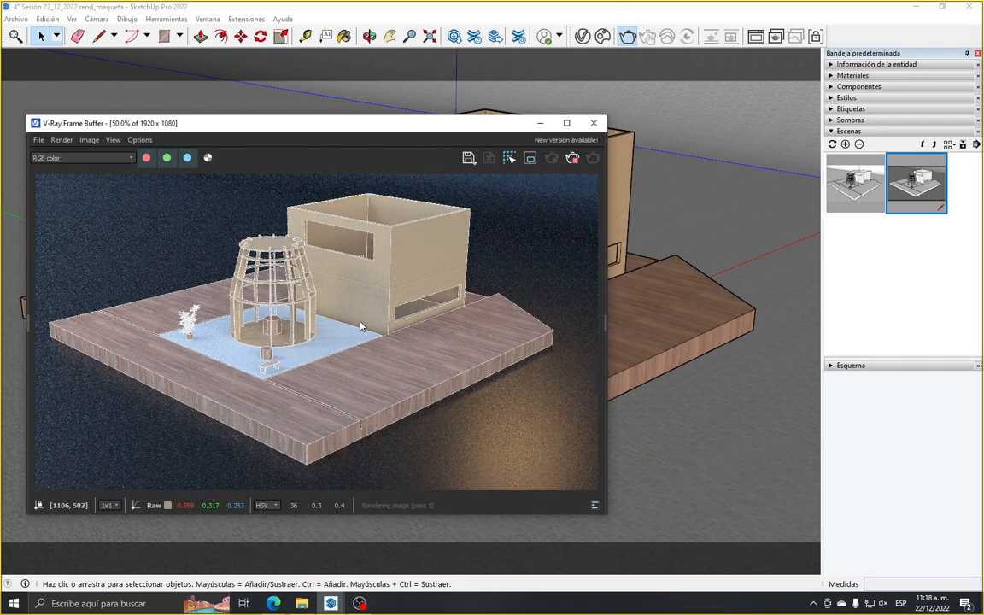
{"action": "scroll", "coordinate": [359, 326], "scroll_direction": "down", "scroll_amount": 1}
{"action": "scroll", "coordinate": [374, 385], "scroll_direction": "up", "scroll_amount": 1}
{"action": "scroll", "coordinate": [351, 395], "scroll_direction": "down", "scroll_amount": 1}
{"action": "scroll", "coordinate": [352, 393], "scroll_direction": "up", "scroll_amount": 1}
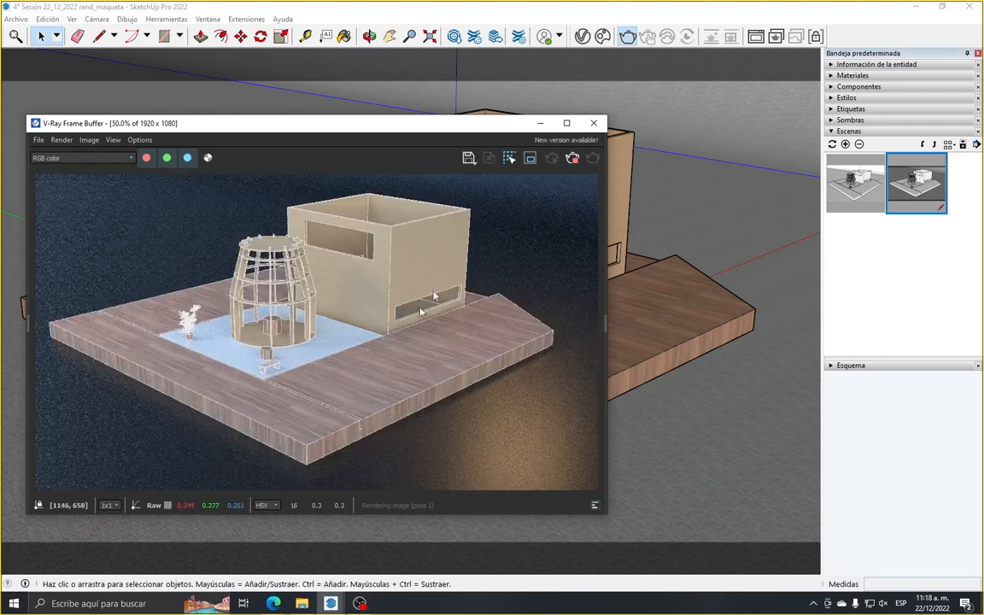
Maximize the V-Ray Frame Buffer and reveal its render history and layer controls
{"action": "left_click", "coordinate": [566, 123]}
{"action": "left_click_drag", "start_coordinate": [4, 300], "coordinate": [121, 301]}
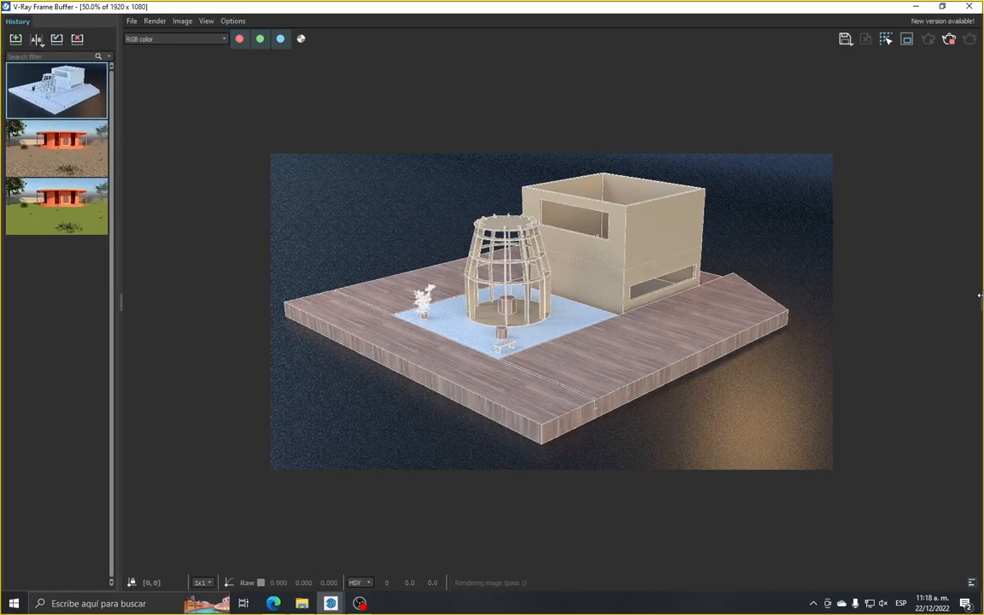
{"action": "left_click_drag", "start_coordinate": [981, 305], "coordinate": [873, 305]}
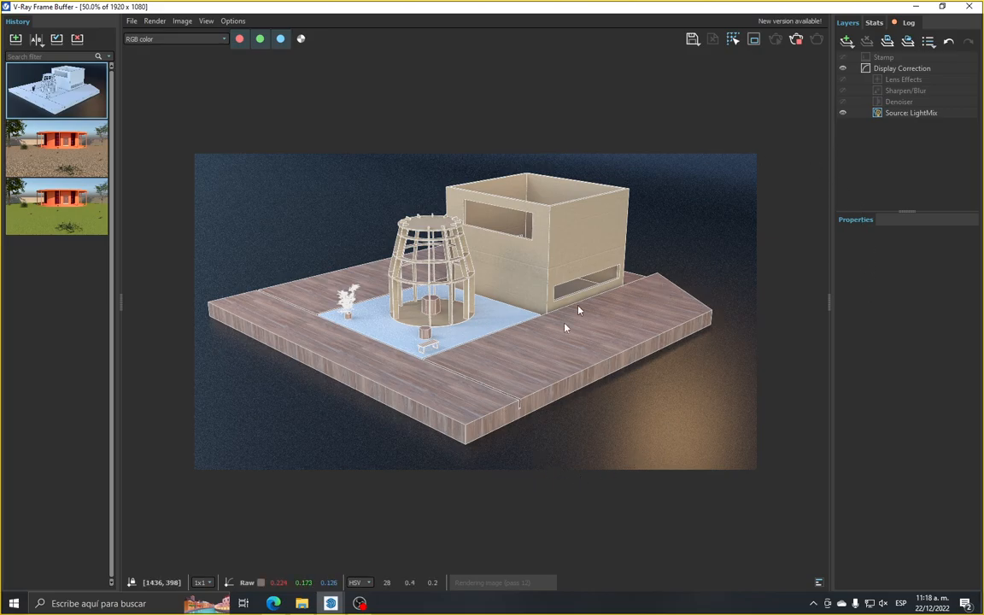
Check the Light Mix render element's grouping in the Asset Editor, close the editor, and return to the maximized Frame Buffer
{"action": "double_click", "coordinate": [587, 7]}
{"action": "left_click", "coordinate": [583, 36]}
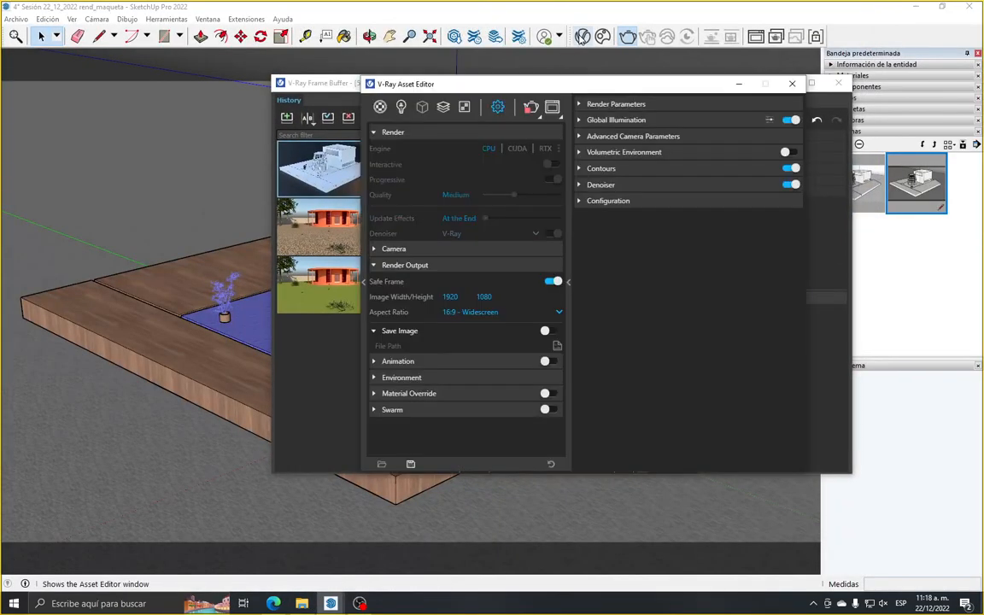
{"action": "left_click", "coordinate": [443, 107]}
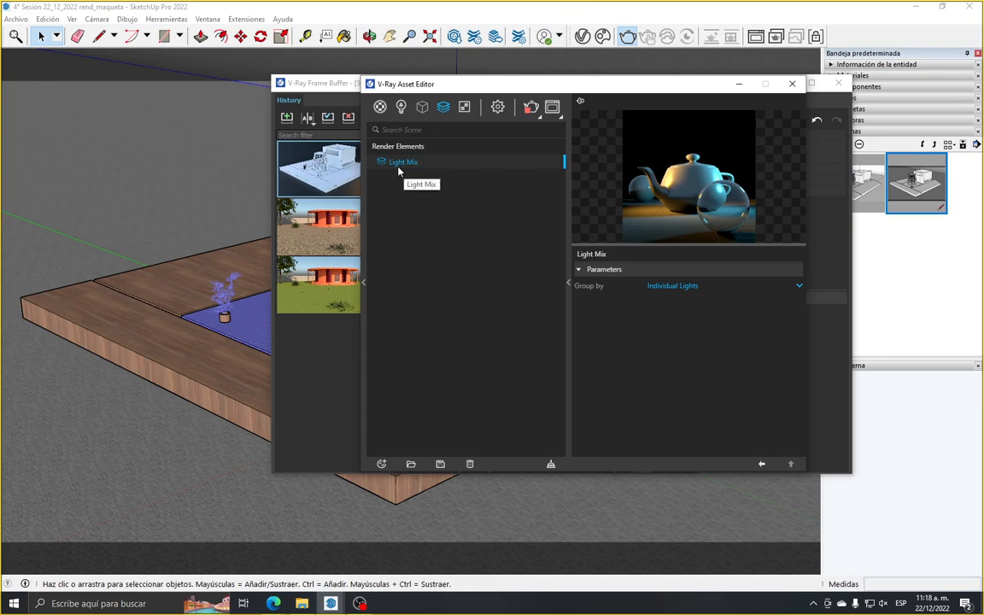
{"action": "left_click_drag", "start_coordinate": [606, 84], "coordinate": [580, 139]}
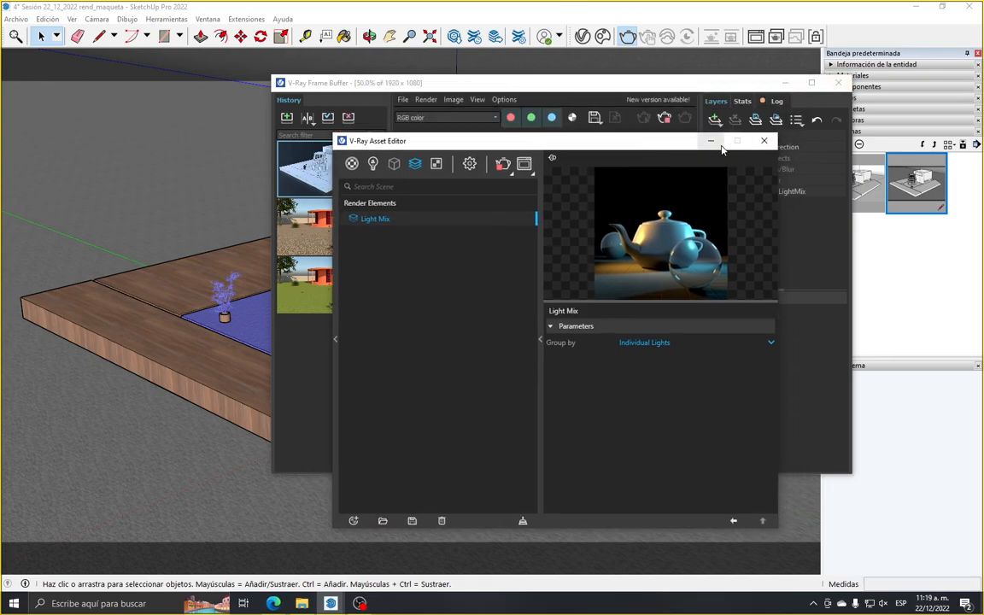
{"action": "left_click", "coordinate": [766, 138]}
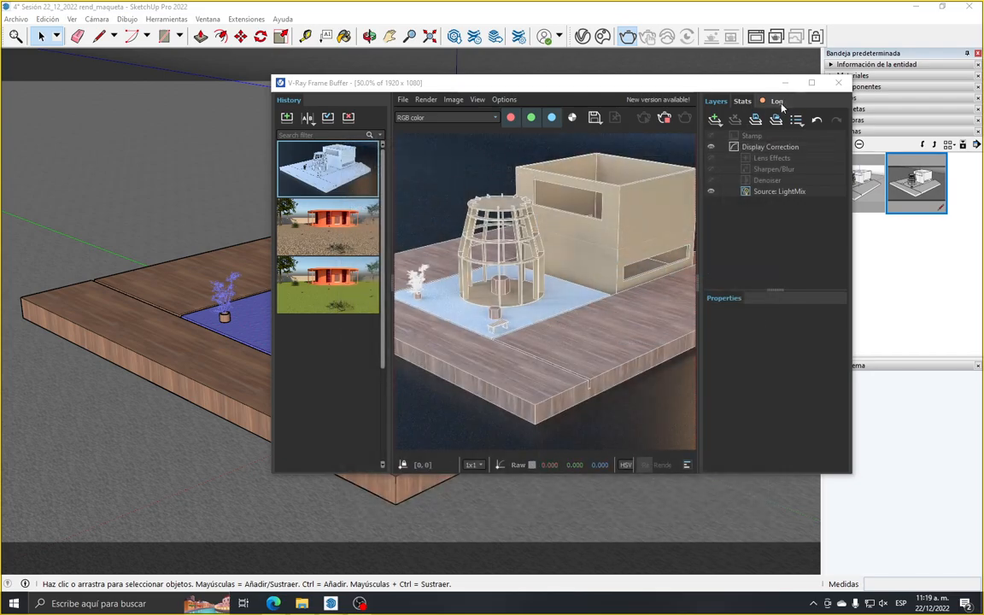
{"action": "left_click", "coordinate": [811, 83]}
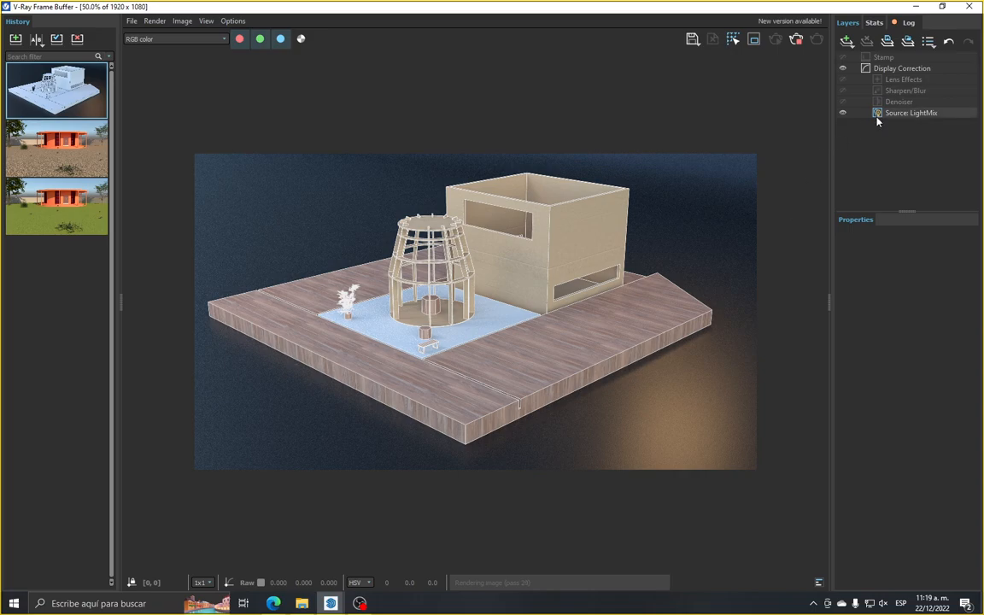
Inspect the rendered blue base, bench, planter and pavilion up close in the Frame Buffer
{"action": "scroll", "coordinate": [521, 336], "scroll_direction": "up", "scroll_amount": 2}
{"action": "scroll", "coordinate": [501, 340], "scroll_direction": "down", "scroll_amount": 2}
{"action": "scroll", "coordinate": [396, 341], "scroll_direction": "up", "scroll_amount": 1}
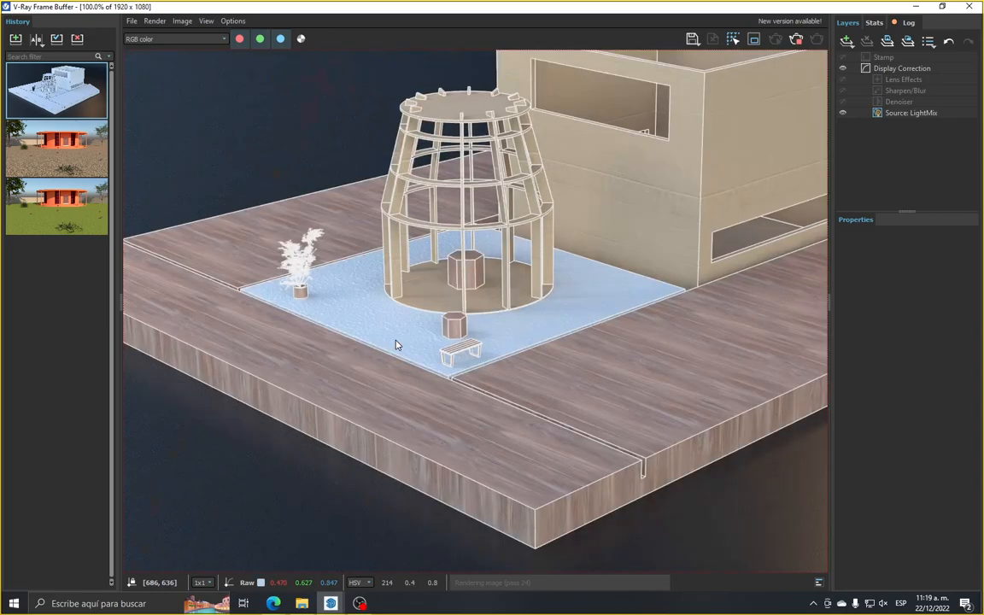
{"action": "scroll", "coordinate": [395, 345], "scroll_direction": "up", "scroll_amount": 1}
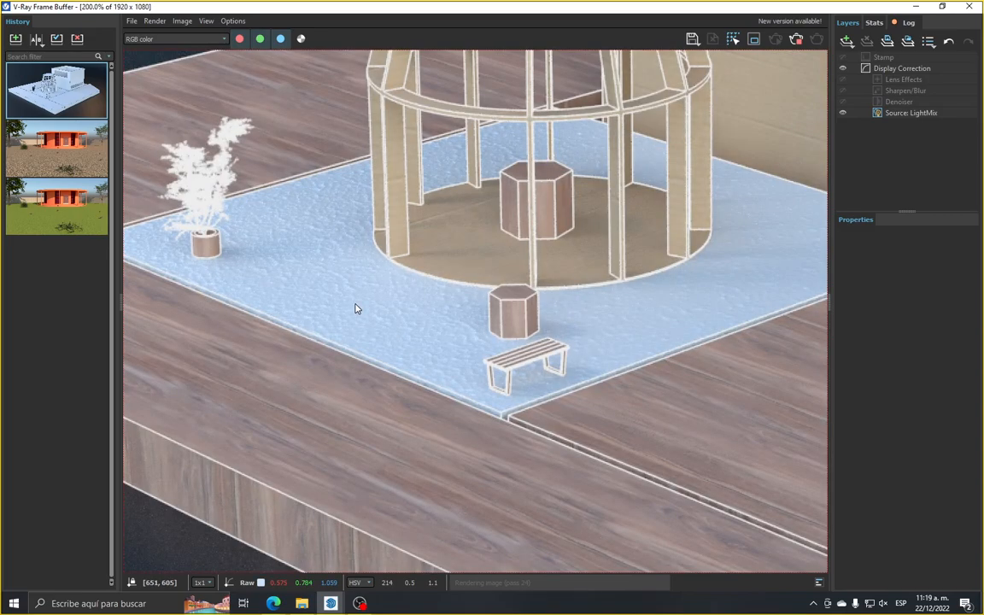
{"action": "scroll", "coordinate": [358, 309], "scroll_direction": "up", "scroll_amount": 1}
{"action": "scroll", "coordinate": [359, 316], "scroll_direction": "down", "scroll_amount": 1}
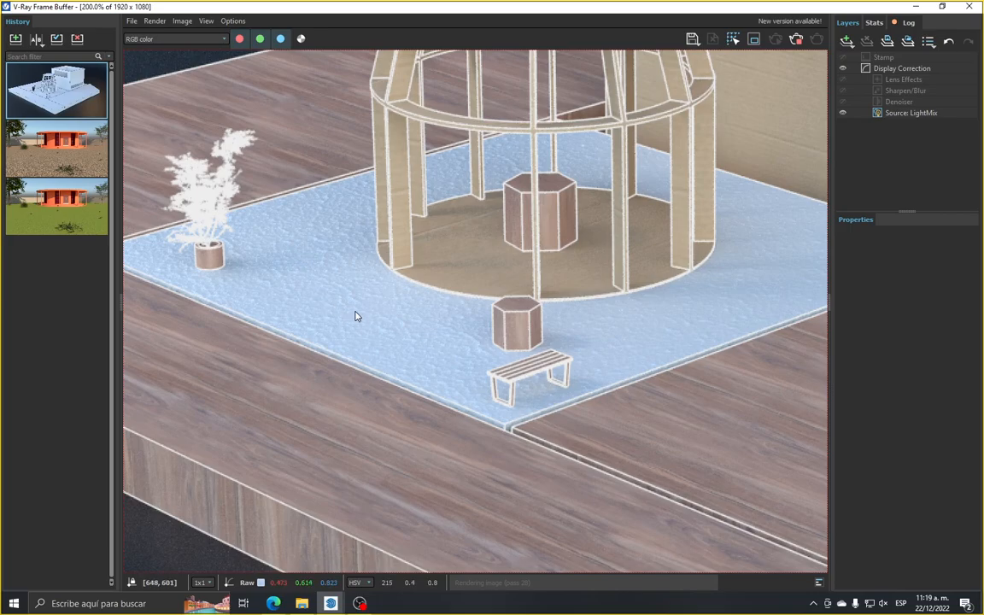
Examine the render as it finishes and is denoised, checking the pavilion, building and wooden base up close and in full view
{"action": "scroll", "coordinate": [357, 315], "scroll_direction": "down", "scroll_amount": 1}
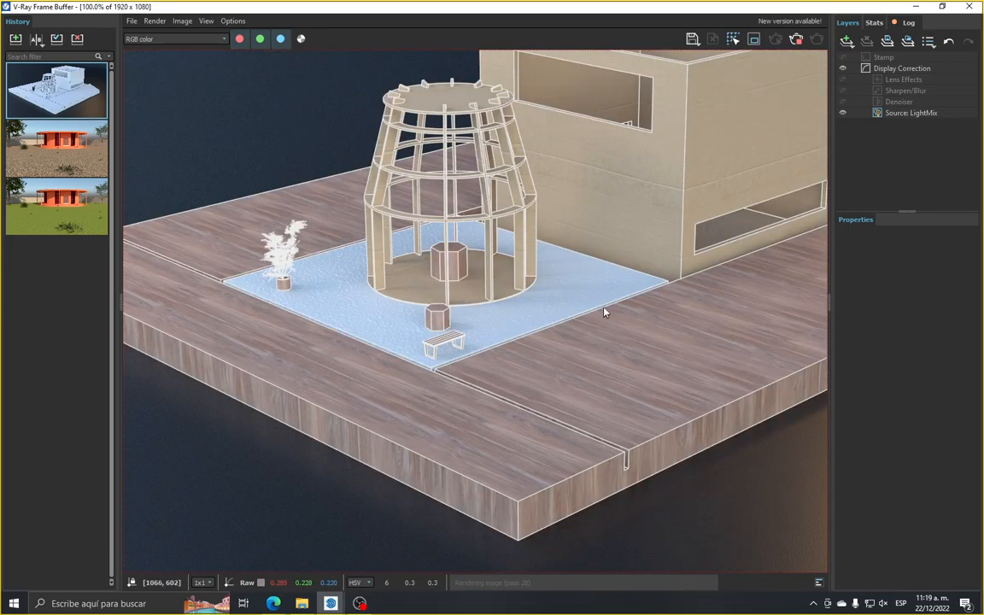
{"action": "scroll", "coordinate": [595, 303], "scroll_direction": "down", "scroll_amount": 1}
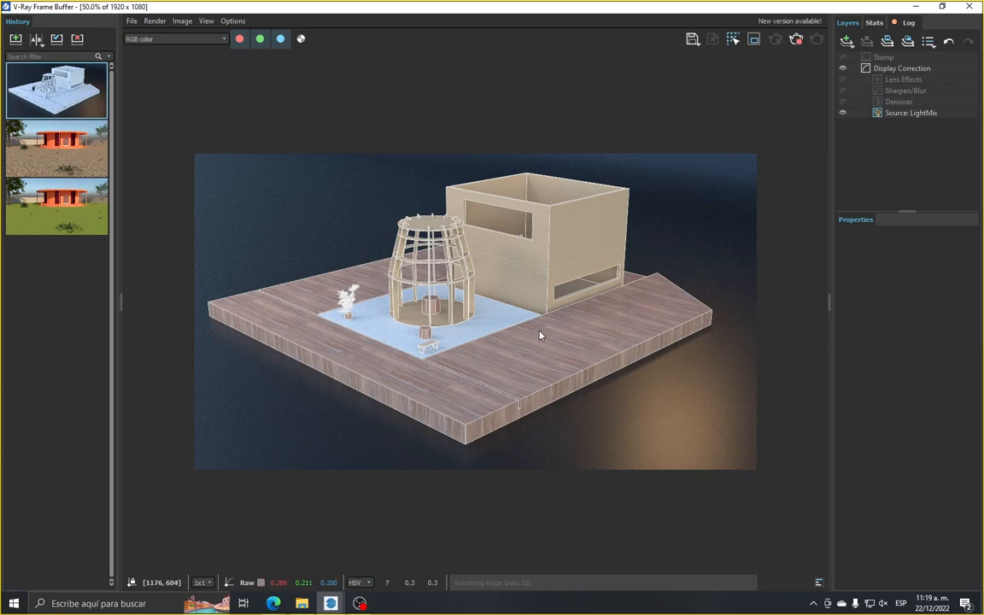
{"action": "scroll", "coordinate": [540, 336], "scroll_direction": "up", "scroll_amount": 1}
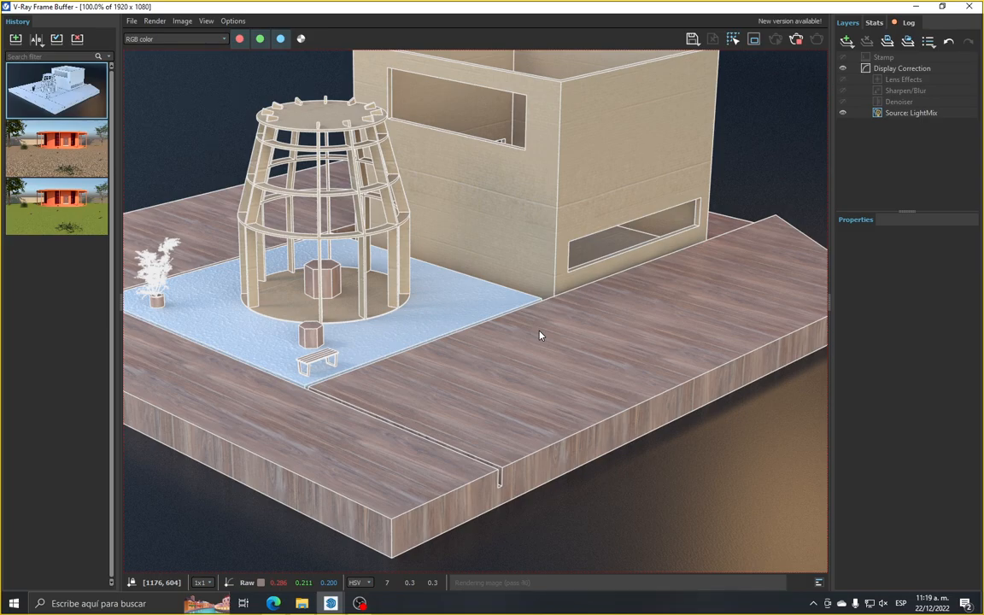
{"action": "scroll", "coordinate": [540, 336], "scroll_direction": "up", "scroll_amount": 1}
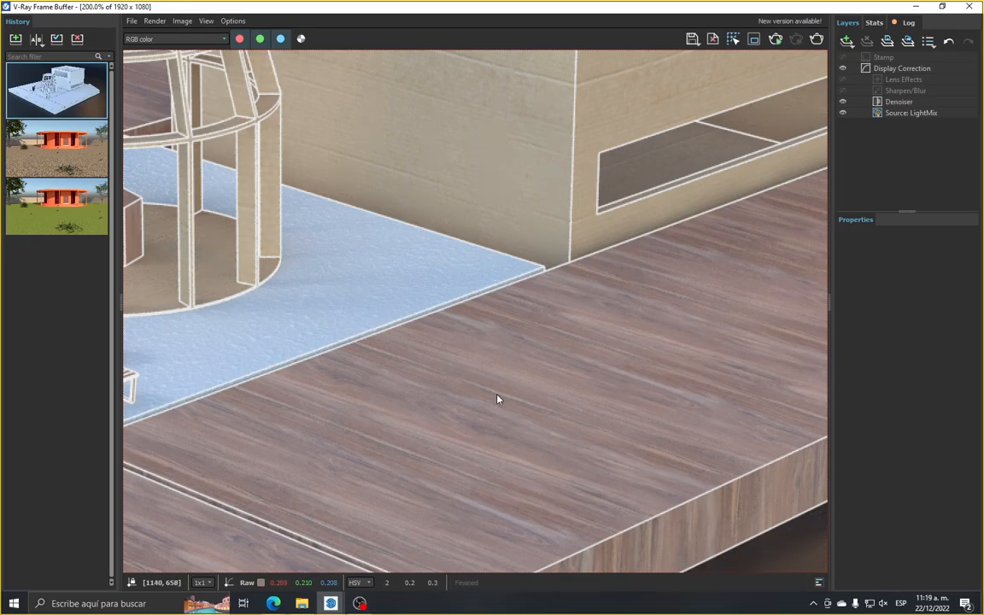
{"action": "scroll", "coordinate": [498, 402], "scroll_direction": "down", "scroll_amount": 1}
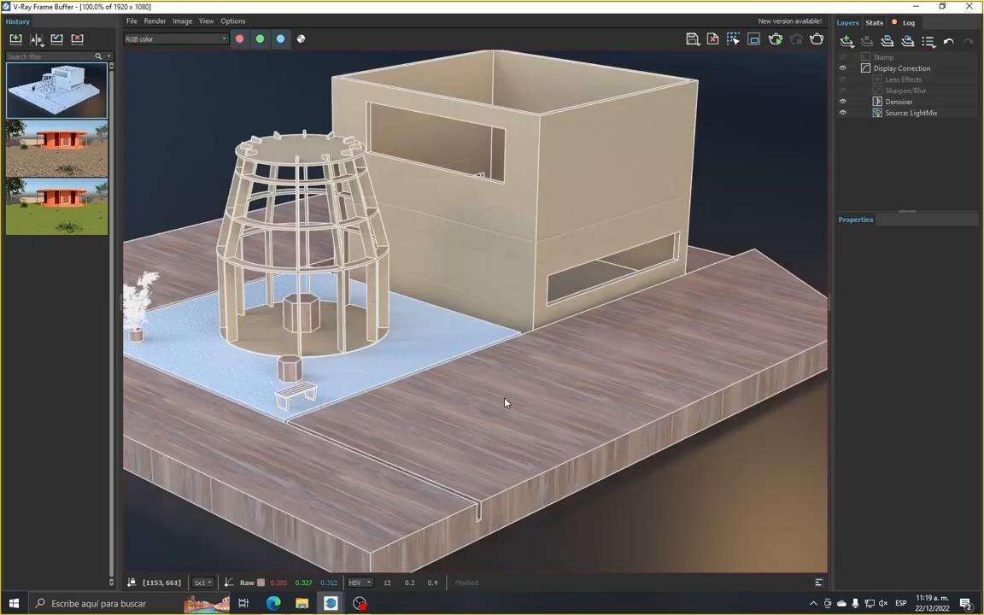
{"action": "scroll", "coordinate": [505, 402], "scroll_direction": "down", "scroll_amount": 1}
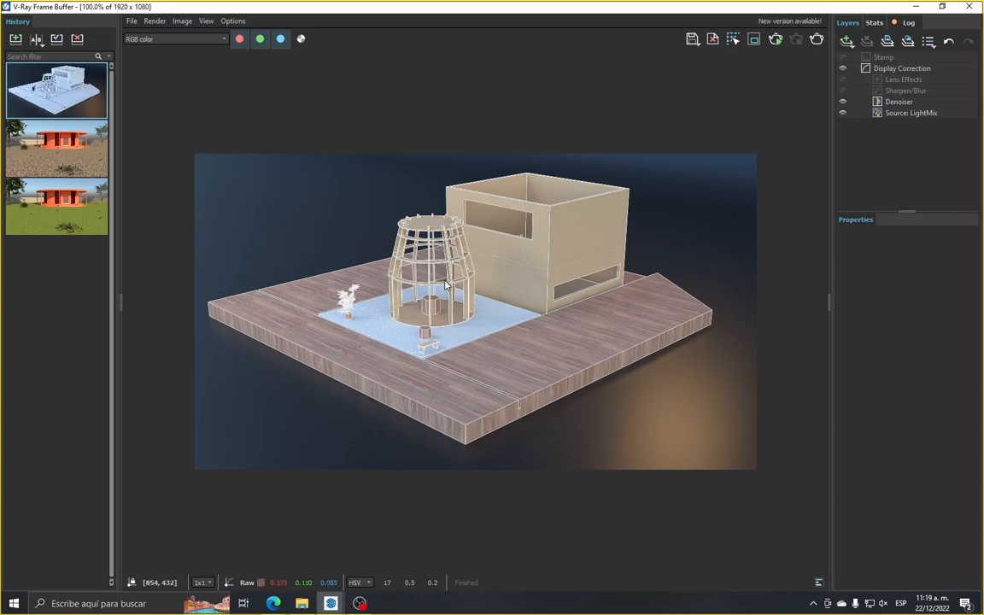
{"action": "scroll", "coordinate": [450, 387], "scroll_direction": "up", "scroll_amount": 1}
{"action": "scroll", "coordinate": [443, 291], "scroll_direction": "down", "scroll_amount": 1}
{"action": "scroll", "coordinate": [441, 288], "scroll_direction": "up", "scroll_amount": 1}
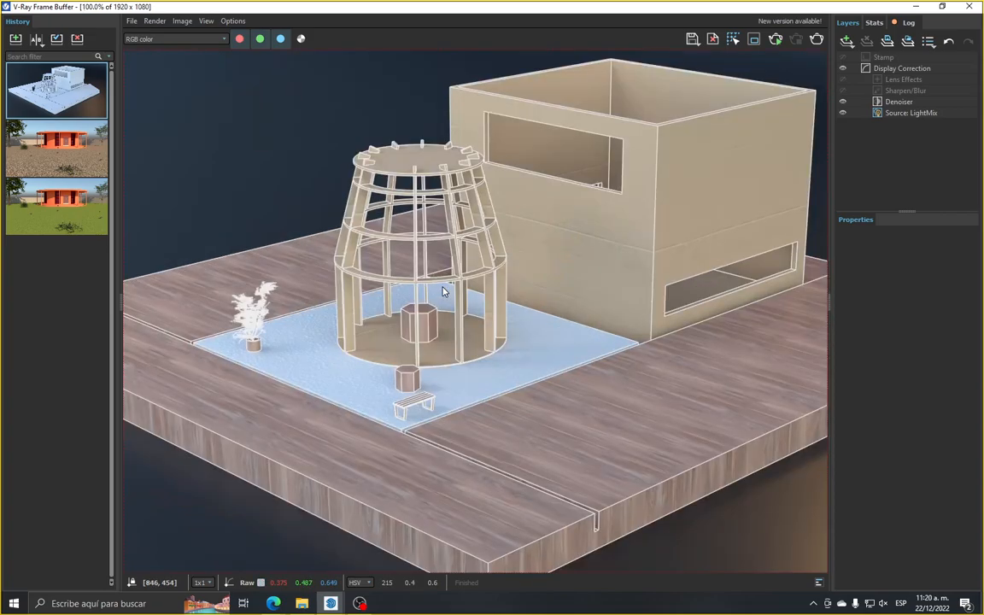
{"action": "scroll", "coordinate": [483, 321], "scroll_direction": "down", "scroll_amount": 1}
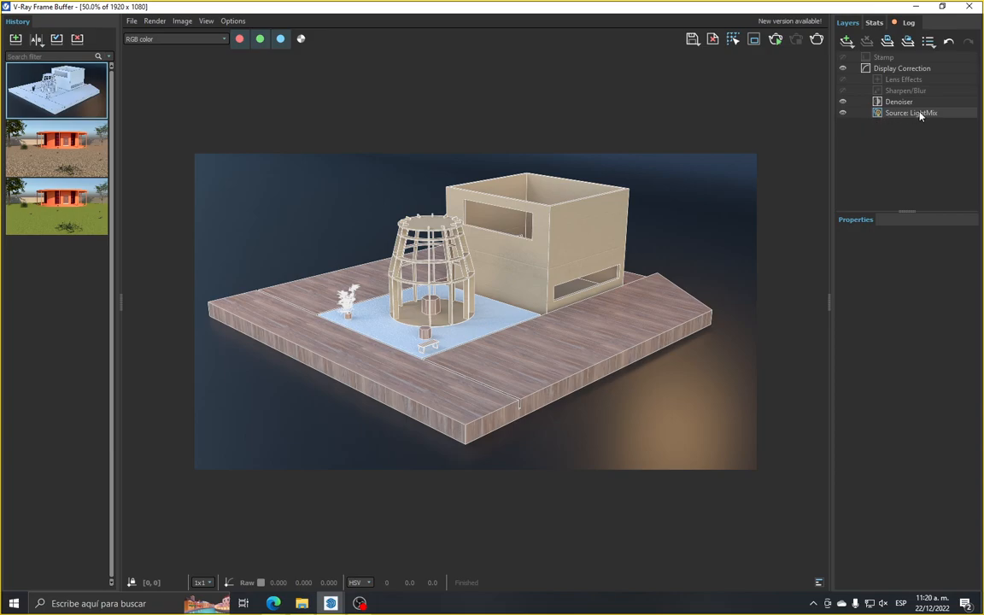
Show the LightMix source properties and turn off the Luz trasera 0 light
{"action": "left_click", "coordinate": [882, 115]}
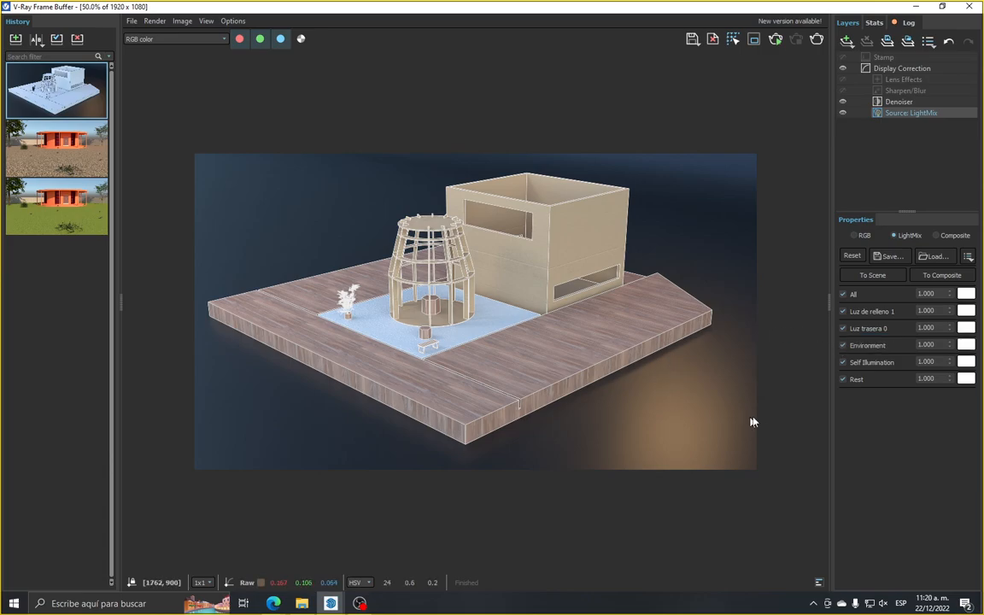
{"action": "left_click", "coordinate": [842, 329]}
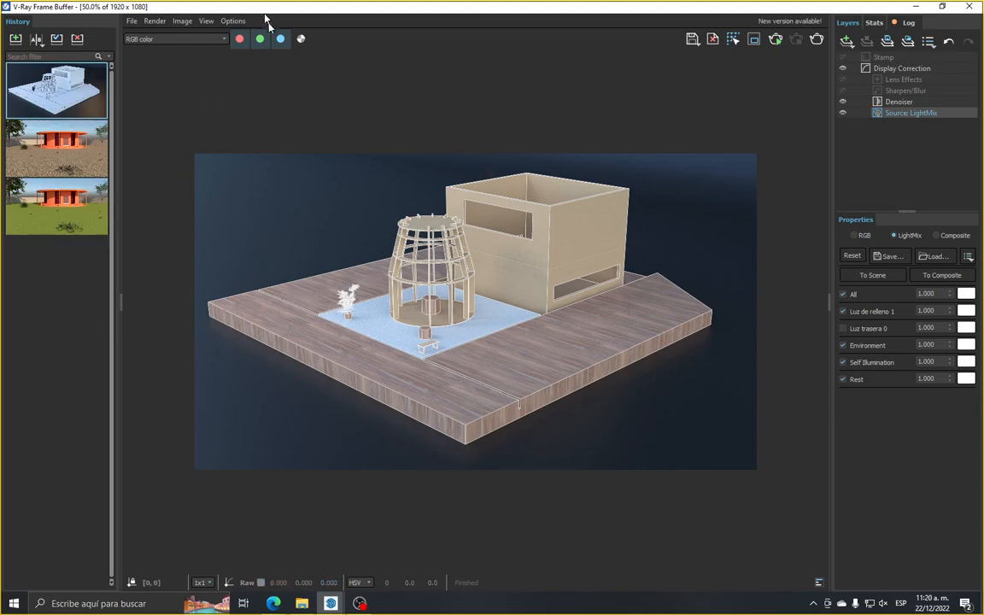
Restore the Frame Buffer to a smaller window to check the light positions in the SketchUp model, and maximize it again
{"action": "double_click", "coordinate": [238, 9]}
{"action": "scroll", "coordinate": [363, 152], "scroll_direction": "down", "scroll_amount": 10}
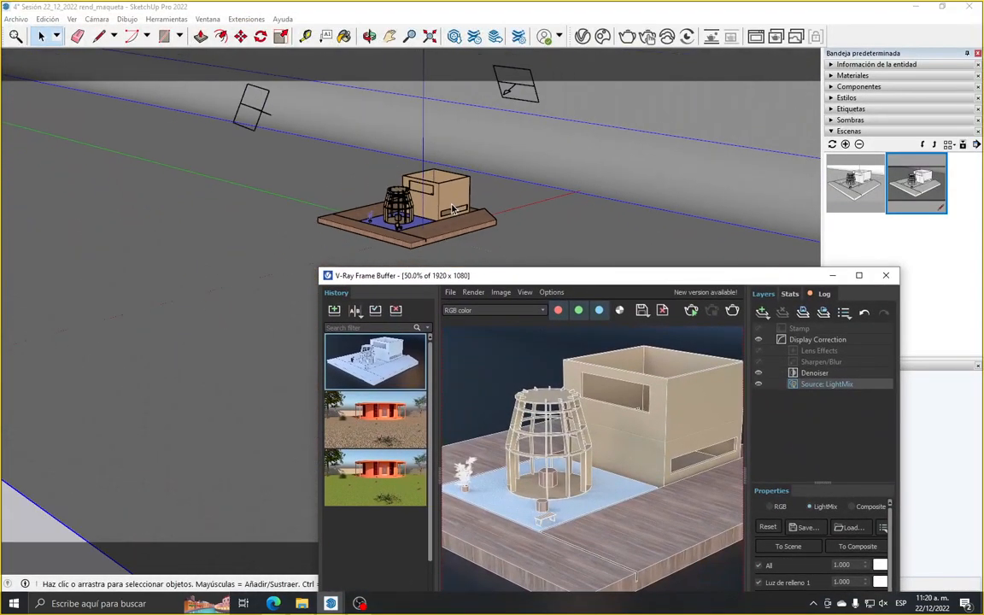
{"action": "scroll", "coordinate": [362, 152], "scroll_direction": "up", "scroll_amount": 5}
{"action": "mouse_move", "coordinate": [528, 279]}
{"action": "left_mouse_down"}
{"action": "mouse_move", "coordinate": [449, 198]}
{"action": "mouse_move", "coordinate": [330, 104]}
{"action": "left_mouse_up"}
{"action": "left_click", "coordinate": [663, 104]}
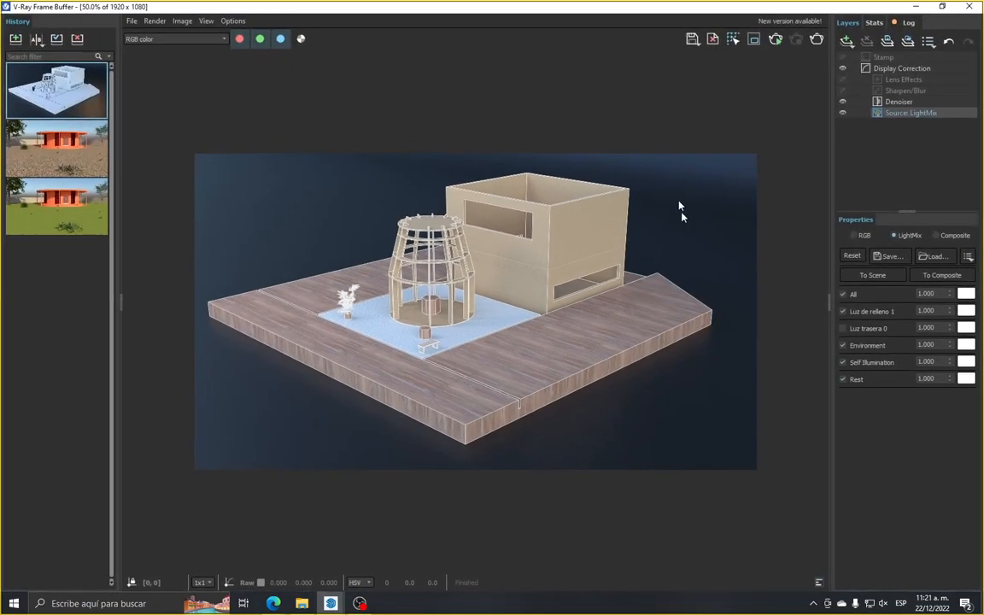
Turn off Luz de relleno 1 in the LightMix and inspect the effect on the pavilion
{"action": "left_click", "coordinate": [844, 313]}
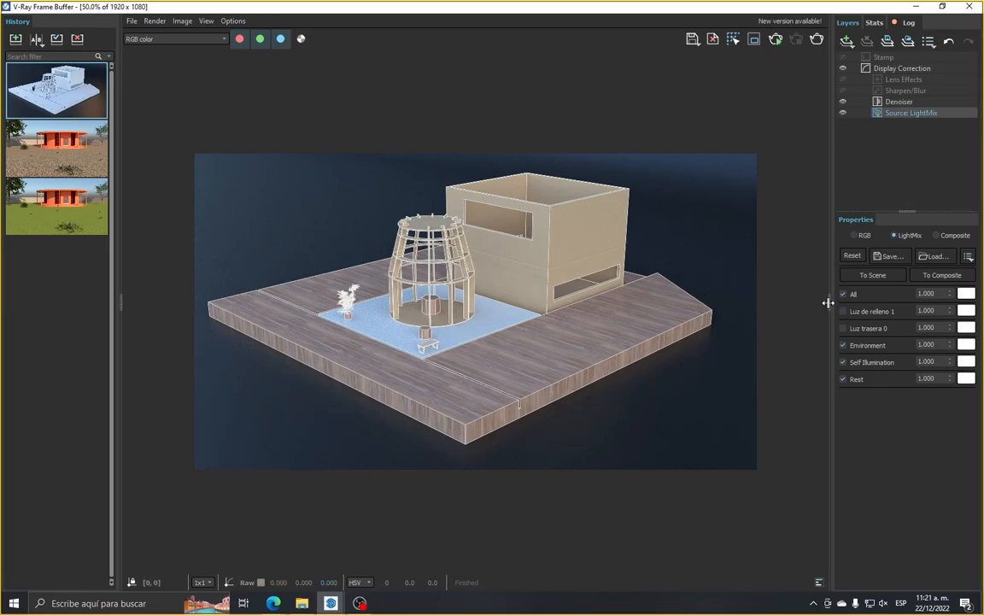
{"action": "scroll", "coordinate": [377, 229], "scroll_direction": "up", "scroll_amount": 2}
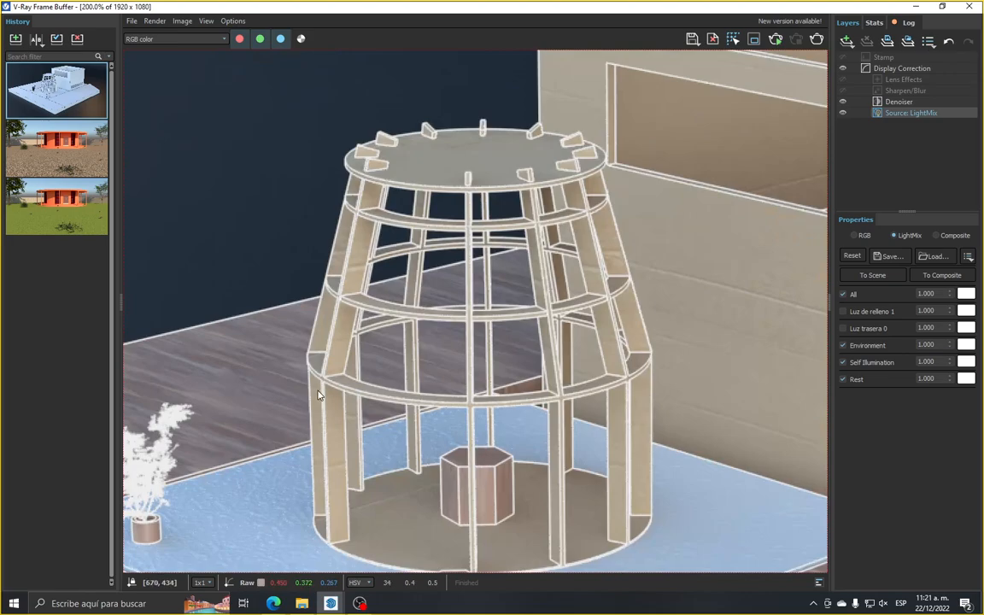
{"action": "scroll", "coordinate": [378, 233], "scroll_direction": "down", "scroll_amount": 2}
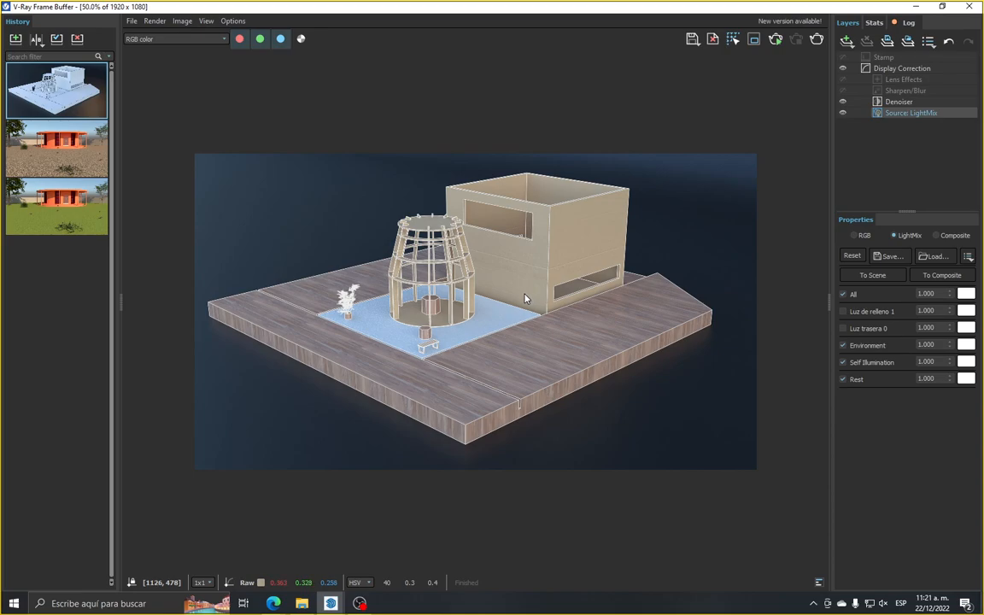
Turn Luz de relleno 1 and Luz trasera 0 back on in the LightMix and review the render
{"action": "left_click", "coordinate": [843, 311]}
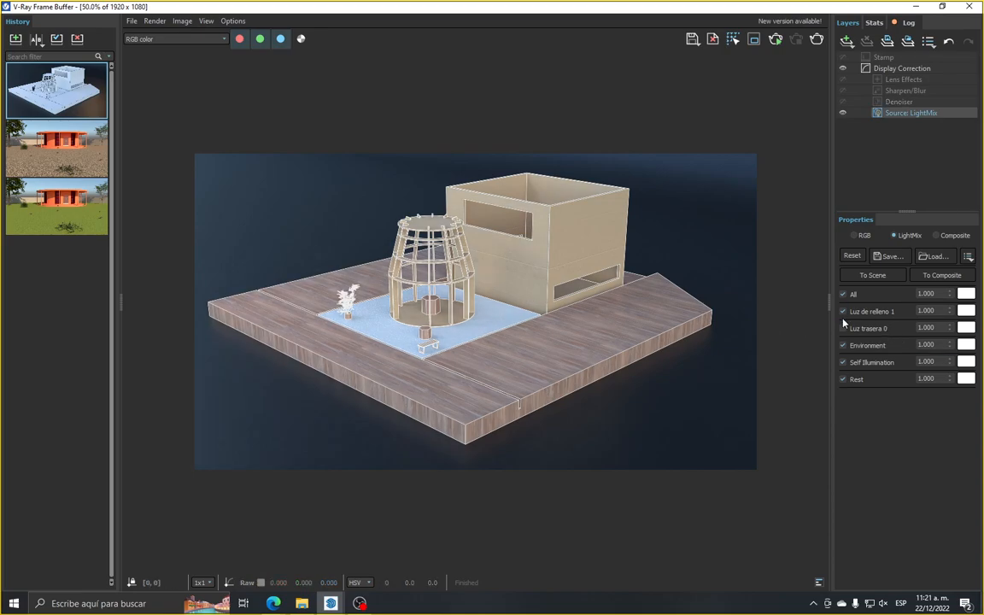
{"action": "left_click", "coordinate": [844, 328]}
{"action": "scroll", "coordinate": [475, 341], "scroll_direction": "up", "scroll_amount": 1}
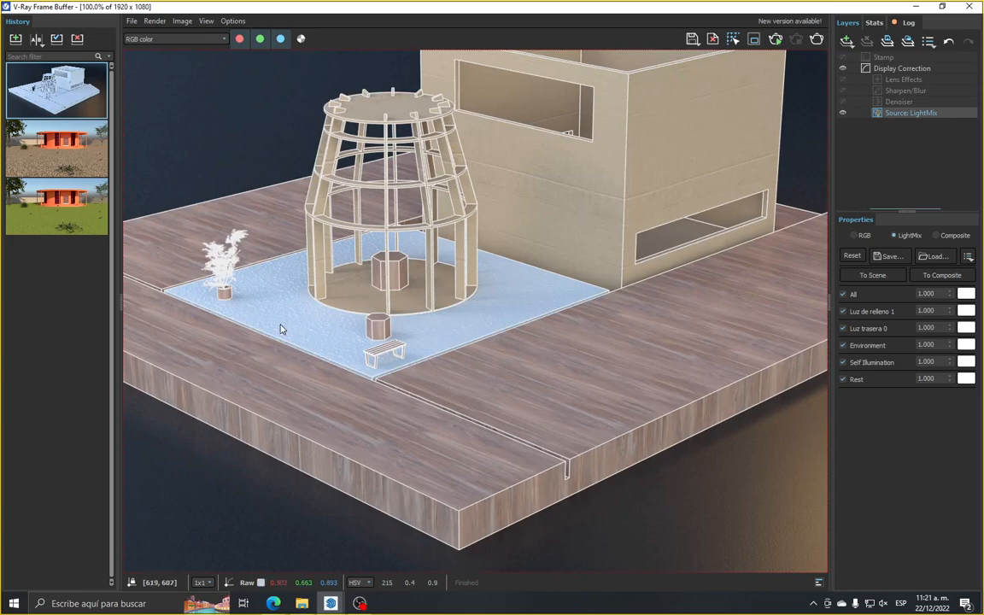
{"action": "scroll", "coordinate": [699, 281], "scroll_direction": "down", "scroll_amount": 1}
{"action": "scroll", "coordinate": [707, 337], "scroll_direction": "up", "scroll_amount": 1}
{"action": "scroll", "coordinate": [707, 337], "scroll_direction": "down", "scroll_amount": 1}
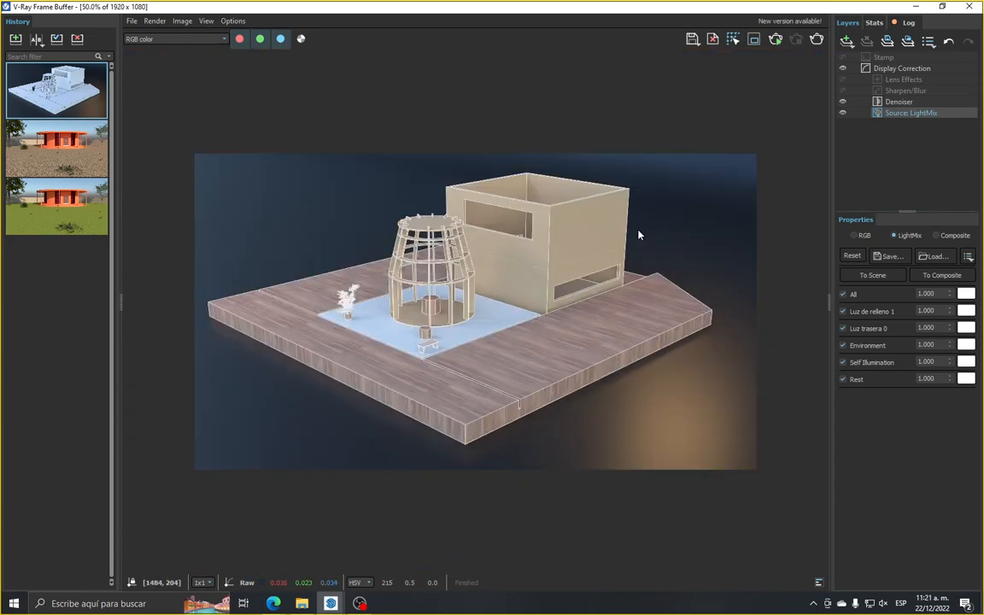
Raise the LightMix intensity of Luz trasera 0 to 3.475 and inspect the wooden base and building up close
{"action": "left_click", "coordinate": [938, 328]}
{"action": "left_click_drag", "start_coordinate": [952, 330], "coordinate": [926, 31]}
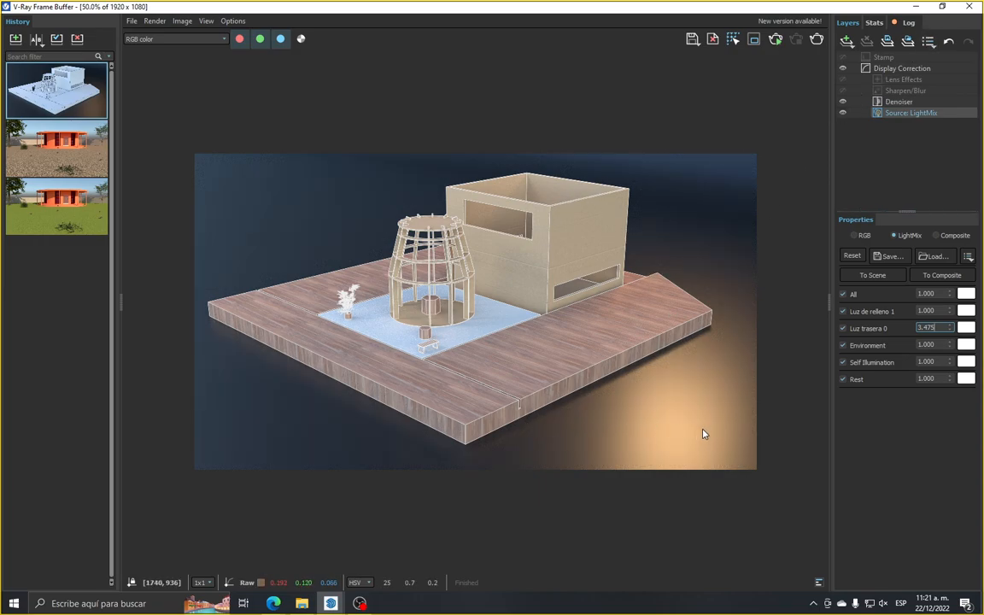
{"action": "scroll", "coordinate": [647, 464], "scroll_direction": "up", "scroll_amount": 1}
{"action": "scroll", "coordinate": [614, 480], "scroll_direction": "down", "scroll_amount": 1}
{"action": "scroll", "coordinate": [670, 280], "scroll_direction": "up", "scroll_amount": 2}
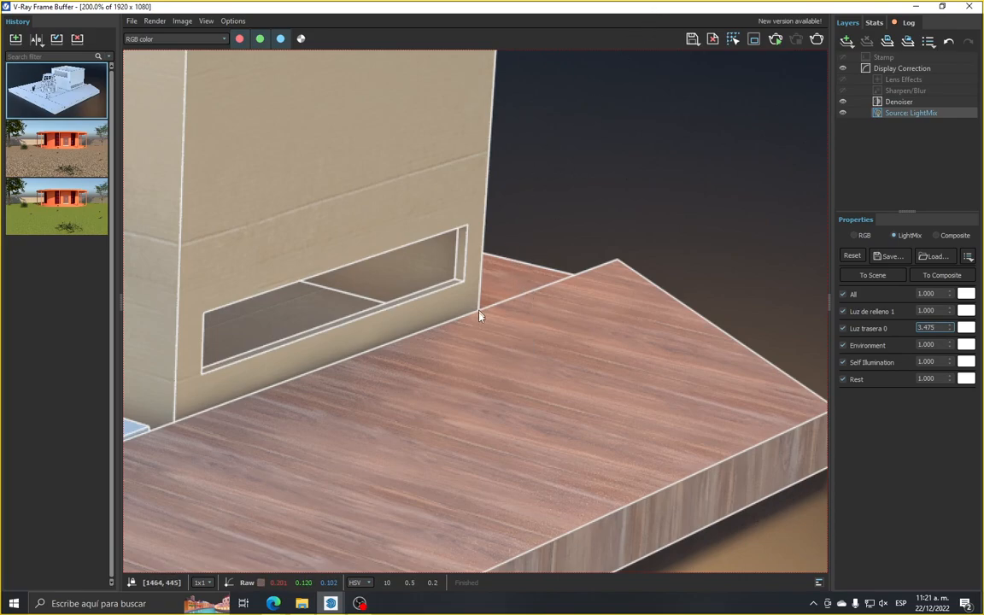
{"action": "scroll", "coordinate": [530, 306], "scroll_direction": "down", "scroll_amount": 3}
{"action": "scroll", "coordinate": [530, 306], "scroll_direction": "up", "scroll_amount": 3}
{"action": "scroll", "coordinate": [593, 304], "scroll_direction": "down", "scroll_amount": 2}
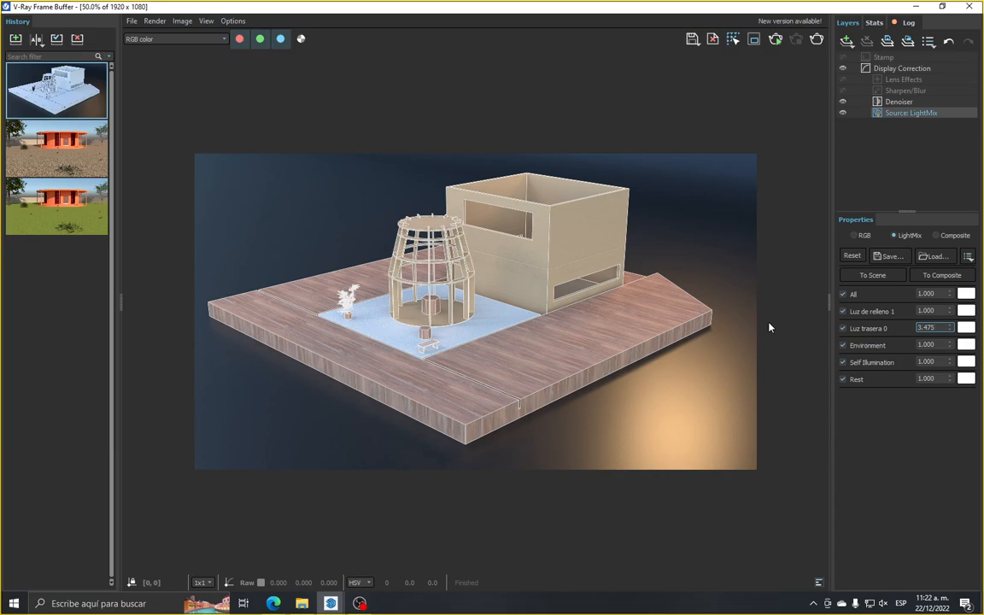
Compare Luz trasera 0 at intensity 1 and set its LightMix intensity to 3
{"action": "double_click", "coordinate": [921, 328]}
{"action": "left_click", "coordinate": [907, 402]}
{"action": "left_click", "coordinate": [938, 328]}
{"action": "left_click_drag", "start_coordinate": [939, 329], "coordinate": [920, 328]}
{"action": "type", "text": "1"}
{"action": "key", "text": "Return"}
{"action": "type", "text": "3"}
{"action": "key", "text": "Return"}
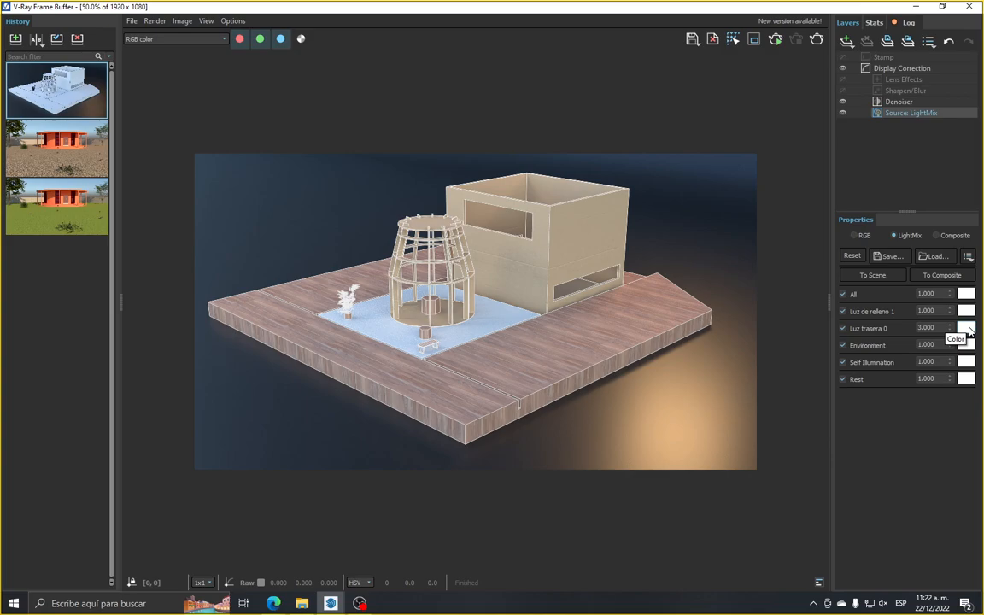
Tint Luz trasera 0 through its colour temperature and settle on a saturated blue with R 0, G 0.33, B 1
{"action": "left_click", "coordinate": [968, 330]}
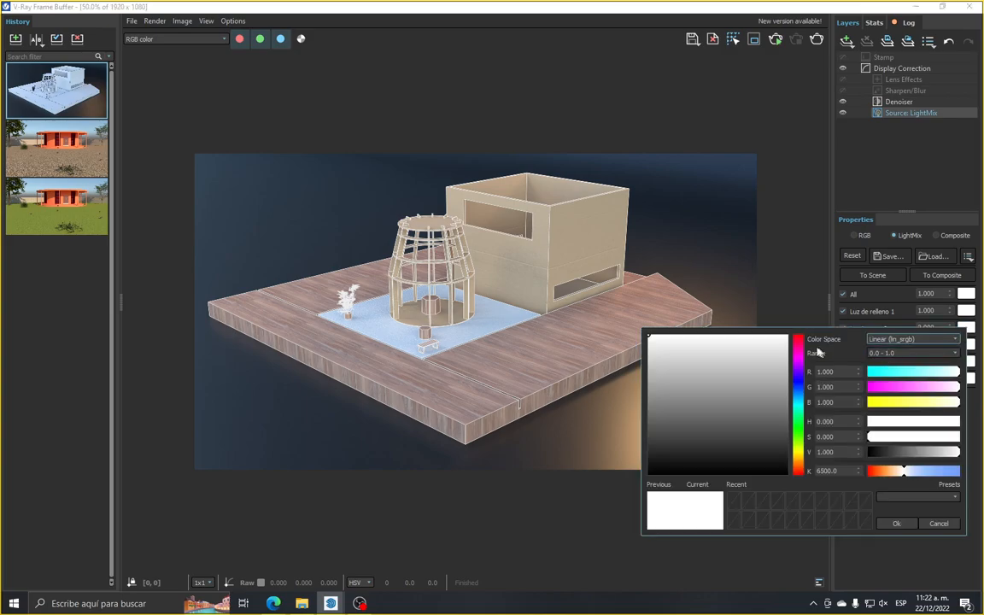
{"action": "left_click_drag", "start_coordinate": [794, 336], "coordinate": [338, 184]}
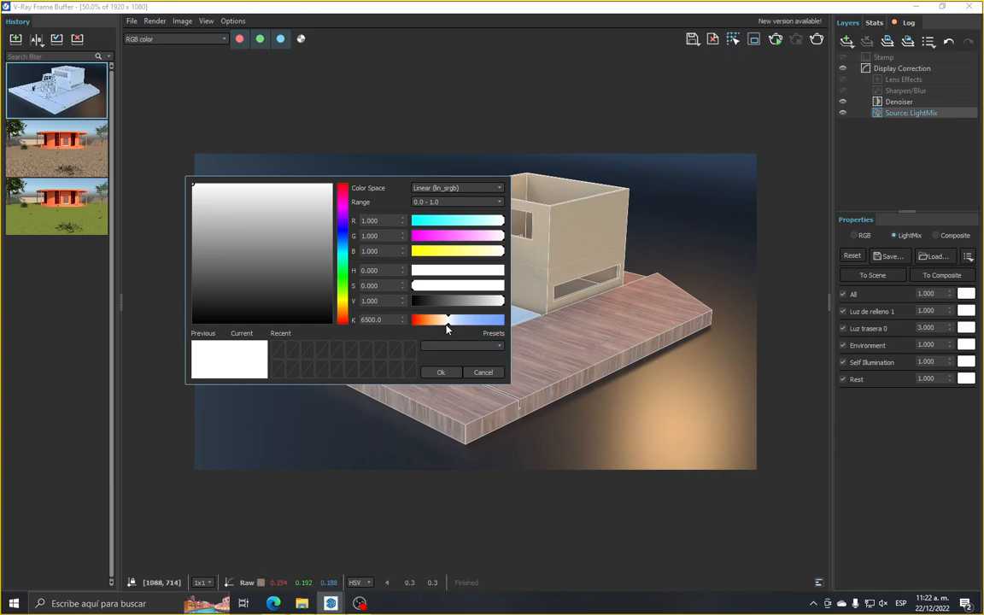
{"action": "left_click_drag", "start_coordinate": [448, 328], "coordinate": [501, 334]}
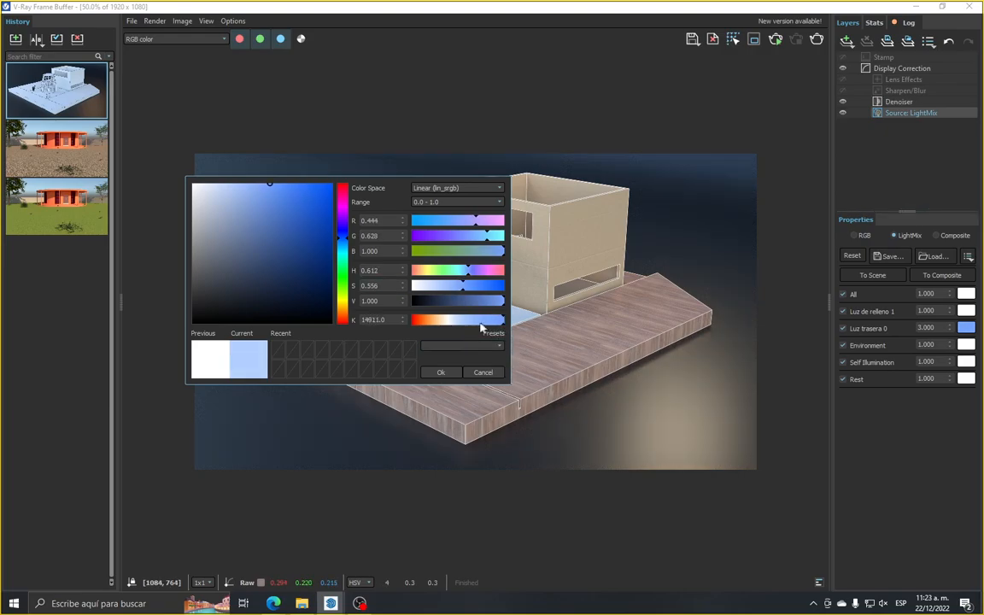
{"action": "left_click_drag", "start_coordinate": [312, 243], "coordinate": [361, 167]}
{"action": "left_click", "coordinate": [361, 166]}
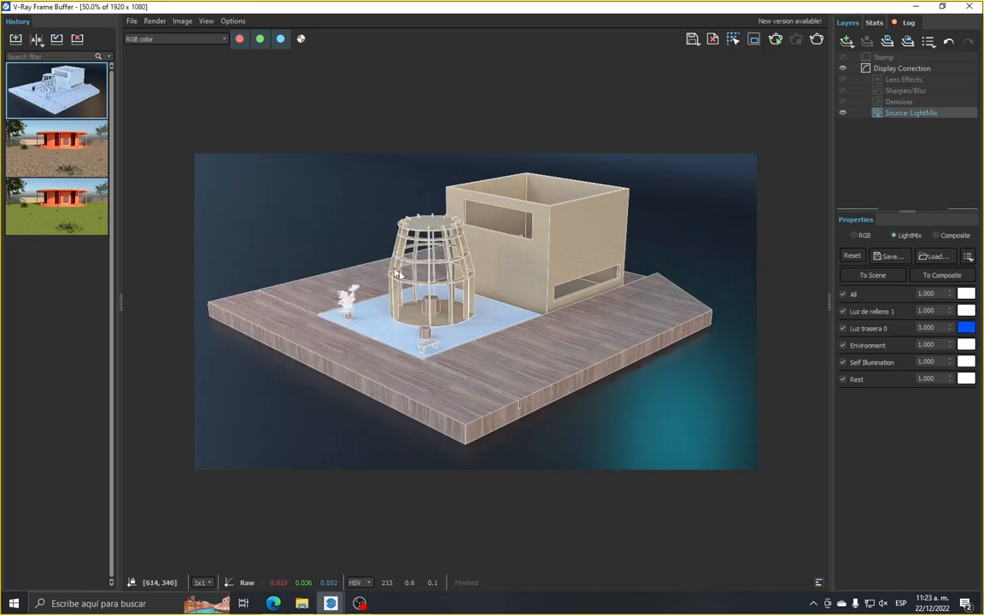
Try a pure red colour (R 1, G 0, B 0) on Luz trasera 0 and discard it
{"action": "left_click", "coordinate": [967, 327]}
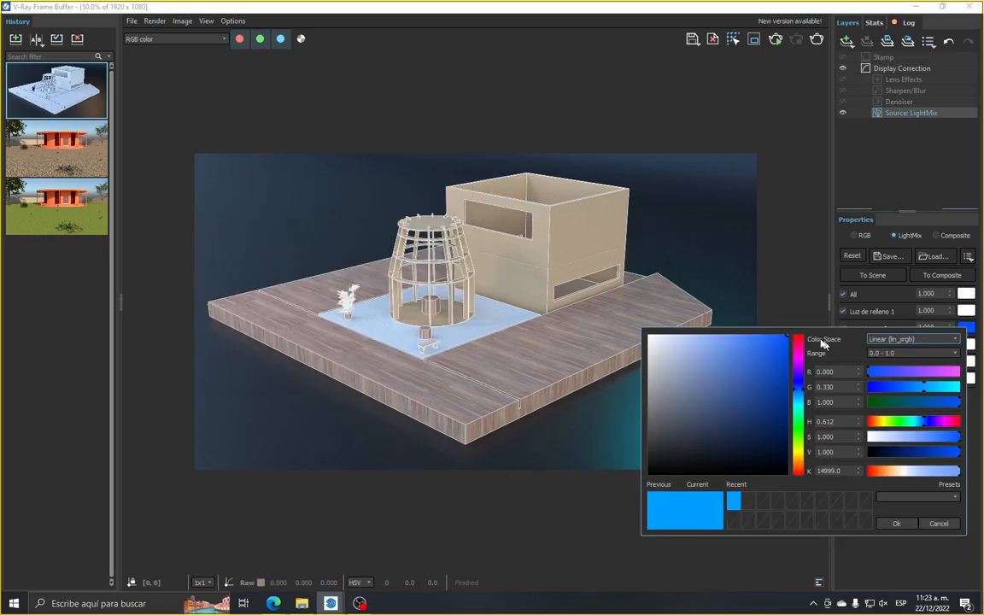
{"action": "left_click_drag", "start_coordinate": [826, 346], "coordinate": [249, 203]}
{"action": "left_click", "coordinate": [246, 214]}
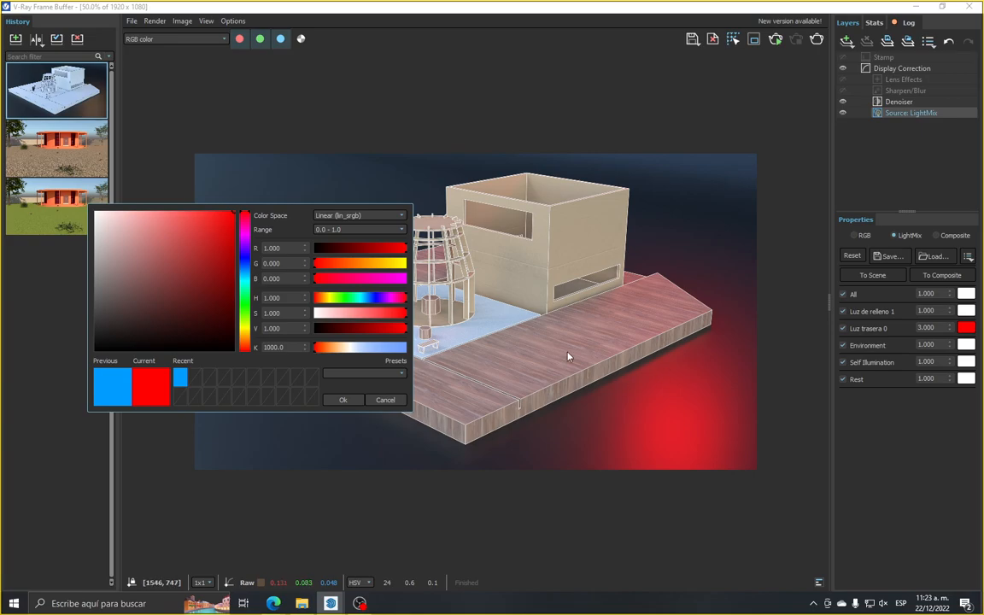
{"action": "mouse_move", "coordinate": [158, 259]}
{"action": "left_mouse_down"}
{"action": "mouse_move", "coordinate": [116, 227]}
{"action": "mouse_move", "coordinate": [105, 244]}
{"action": "mouse_move", "coordinate": [126, 272]}
{"action": "mouse_move", "coordinate": [95, 290]}
{"action": "mouse_move", "coordinate": [91, 306]}
{"action": "mouse_move", "coordinate": [100, 293]}
{"action": "mouse_move", "coordinate": [104, 302]}
{"action": "mouse_move", "coordinate": [120, 248]}
{"action": "left_mouse_up"}
{"action": "left_click", "coordinate": [384, 400]}
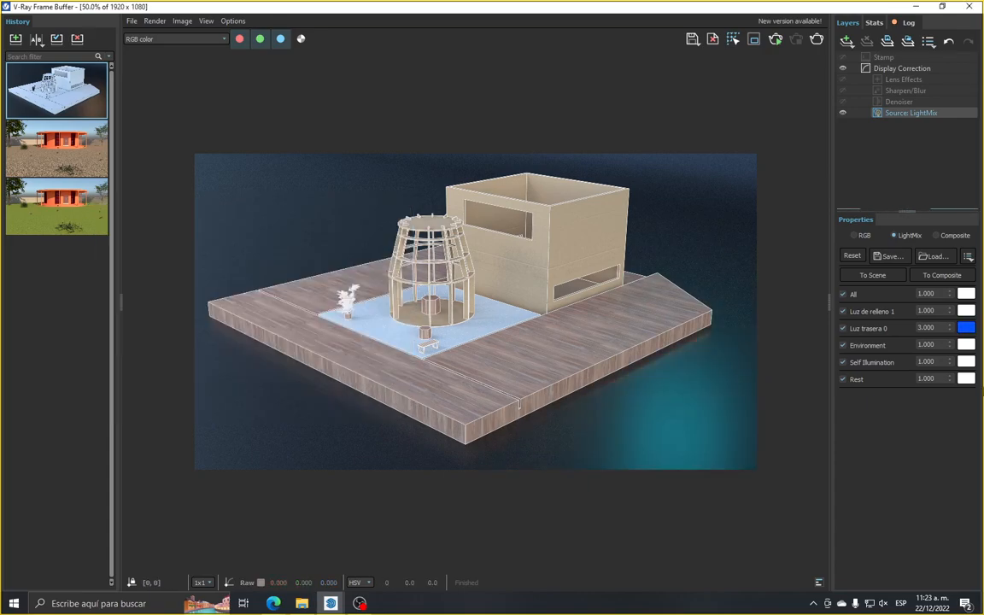
Return Luz trasera 0 to pure white and set its LightMix intensity to 1
{"action": "left_click", "coordinate": [967, 327]}
{"action": "left_click", "coordinate": [716, 375]}
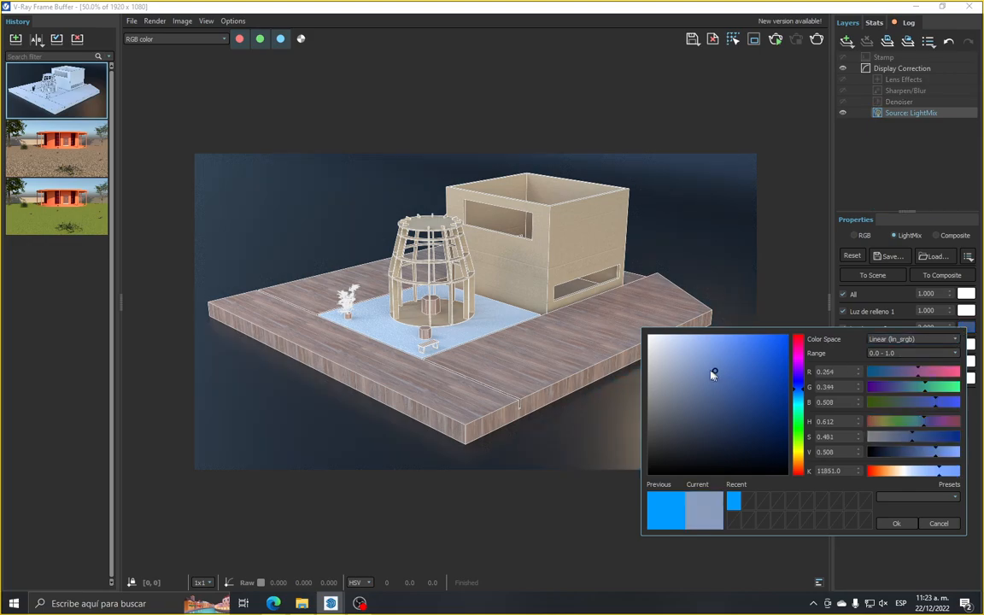
{"action": "left_click_drag", "start_coordinate": [716, 374], "coordinate": [562, 319]}
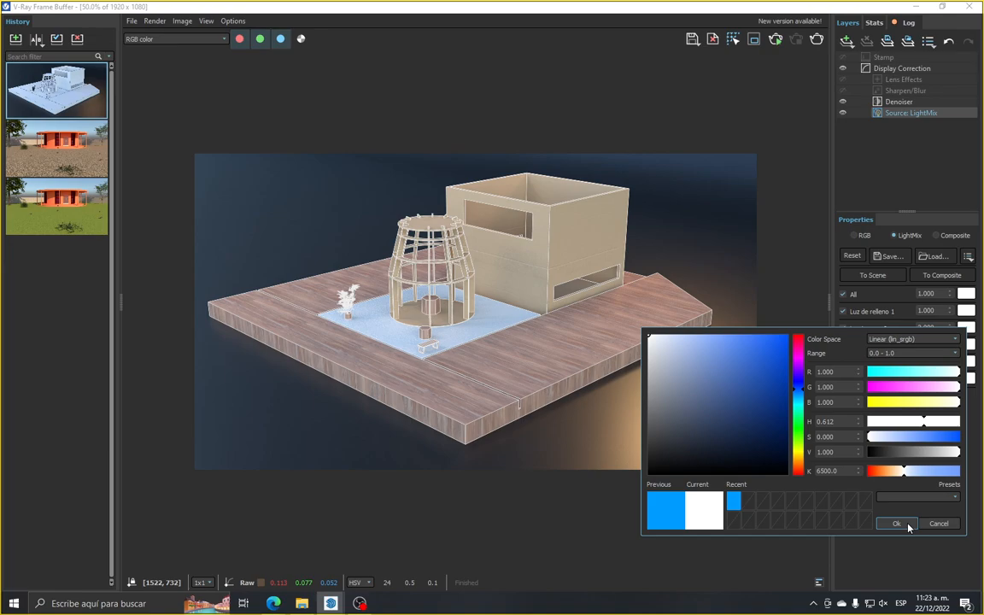
{"action": "left_click", "coordinate": [909, 527]}
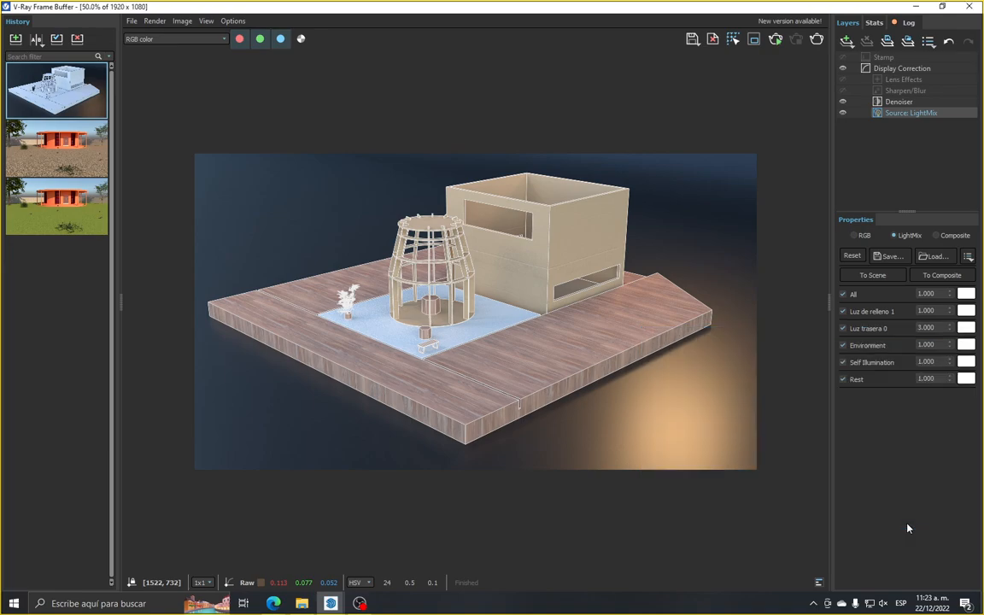
{"action": "double_click", "coordinate": [939, 327]}
{"action": "type", "text": "1"}
{"action": "key", "text": "Return"}
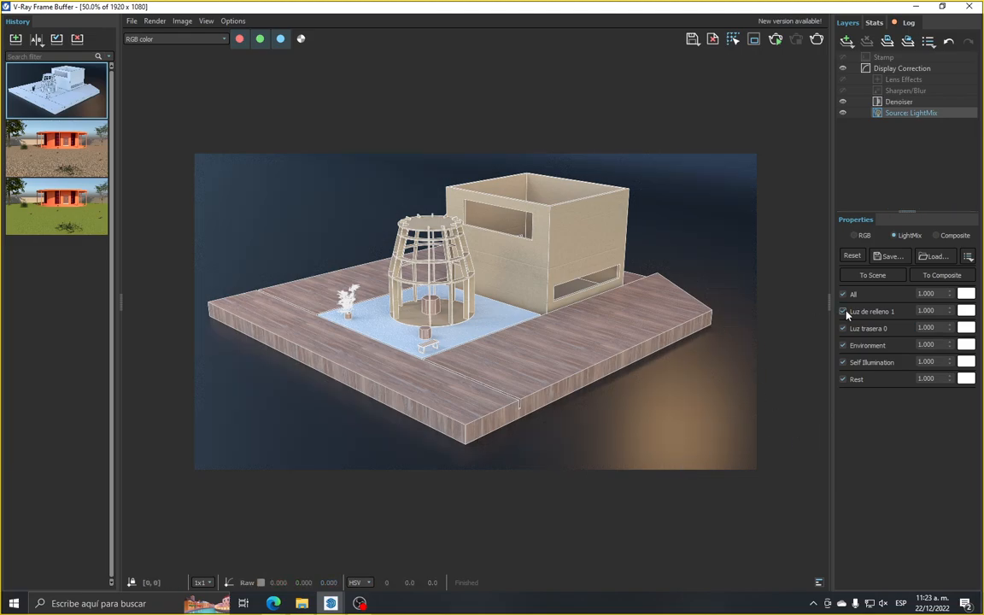
Tint Luz de relleno 1 a warm orange through its colour temperature and raise its LightMix intensity to 2.590
{"action": "left_click", "coordinate": [969, 311]}
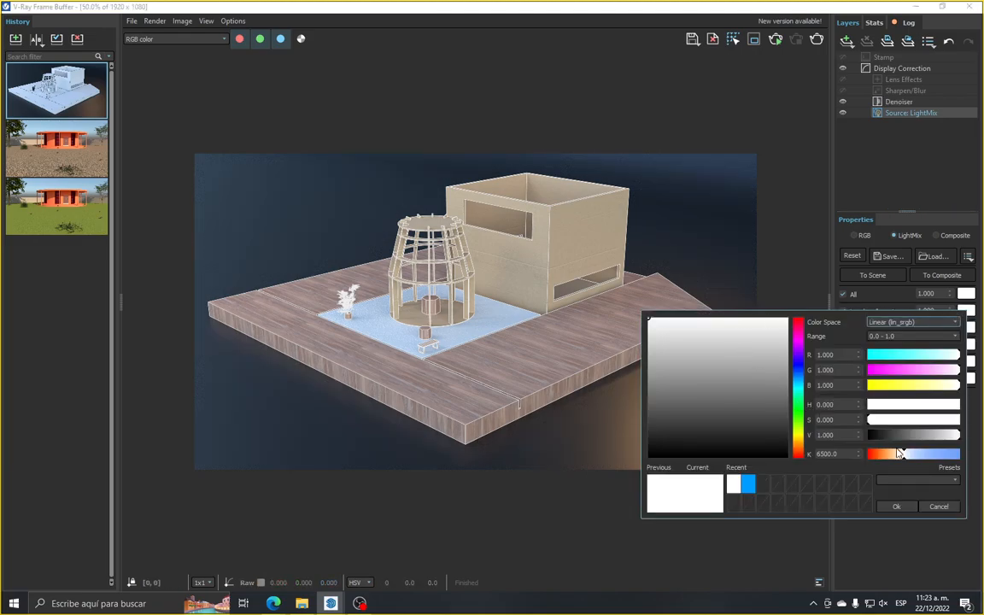
{"action": "left_click_drag", "start_coordinate": [905, 465], "coordinate": [874, 462]}
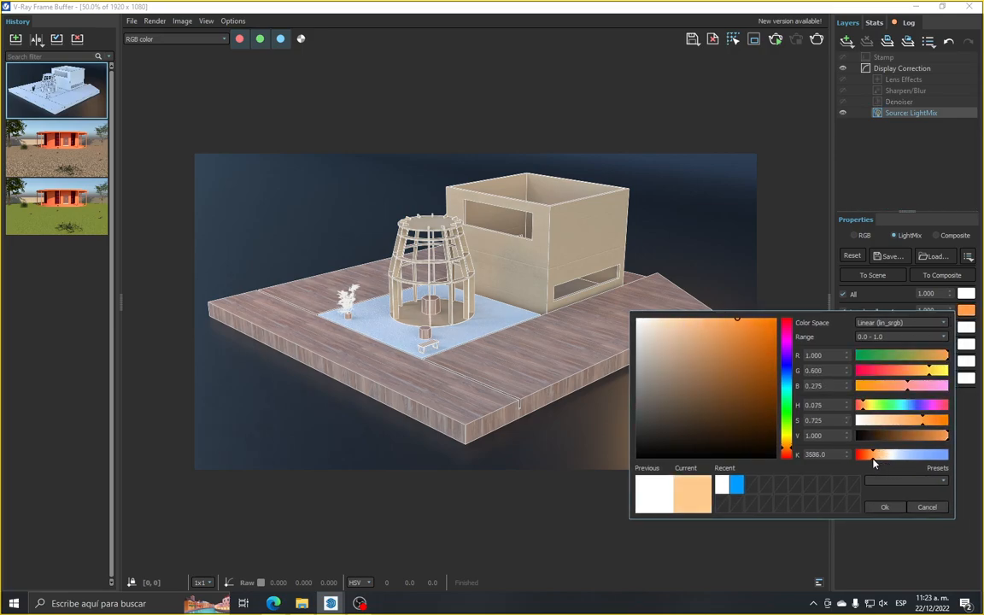
{"action": "left_click", "coordinate": [885, 507]}
{"action": "left_click_drag", "start_coordinate": [949, 311], "coordinate": [859, 150]}
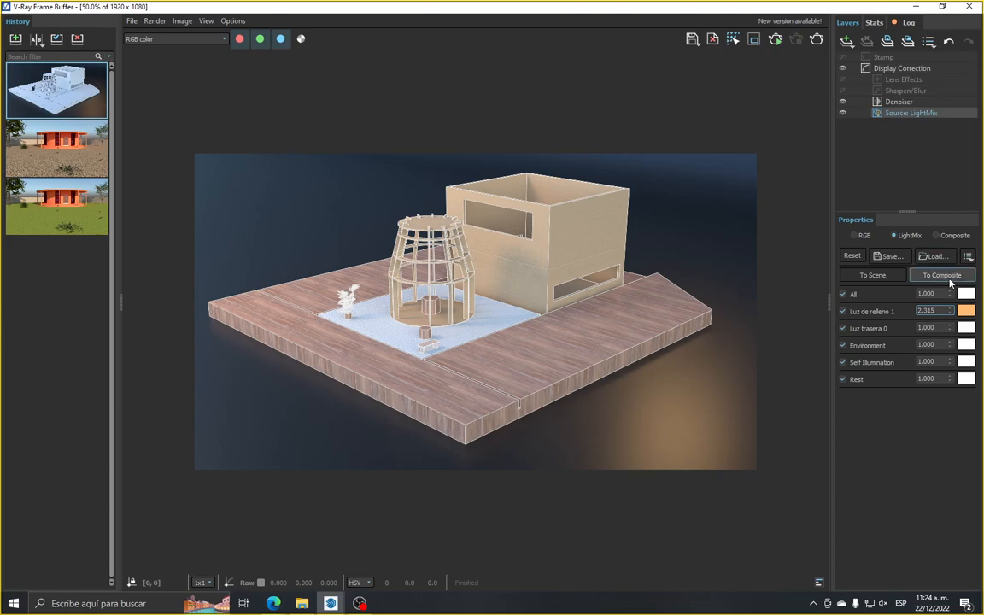
{"action": "left_click_drag", "start_coordinate": [950, 311], "coordinate": [952, 276]}
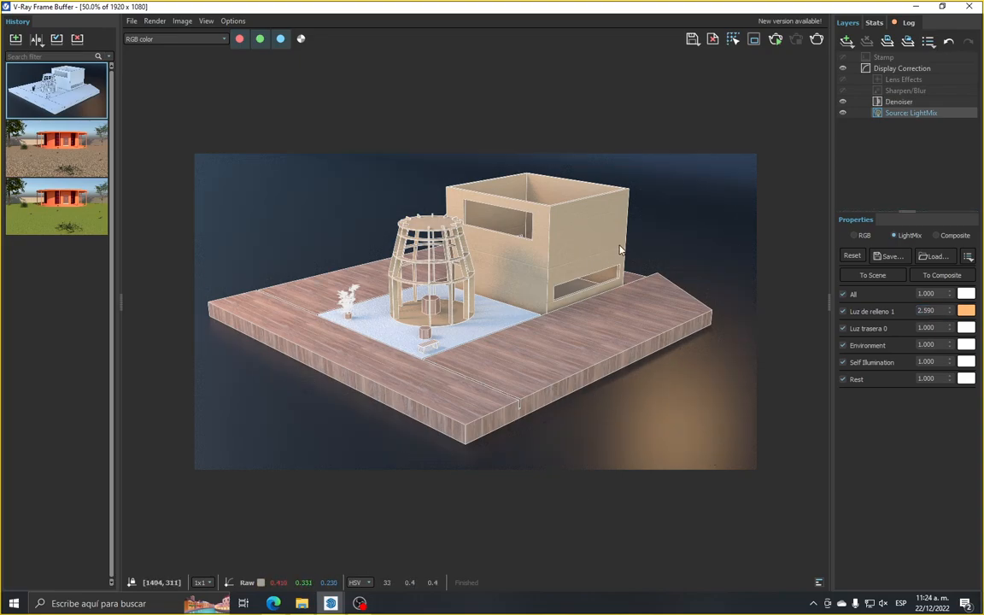
Select the Denoiser layer, then hide it and inspect the wooden platform and backdrop up close without denoising
{"action": "left_click", "coordinate": [896, 104]}
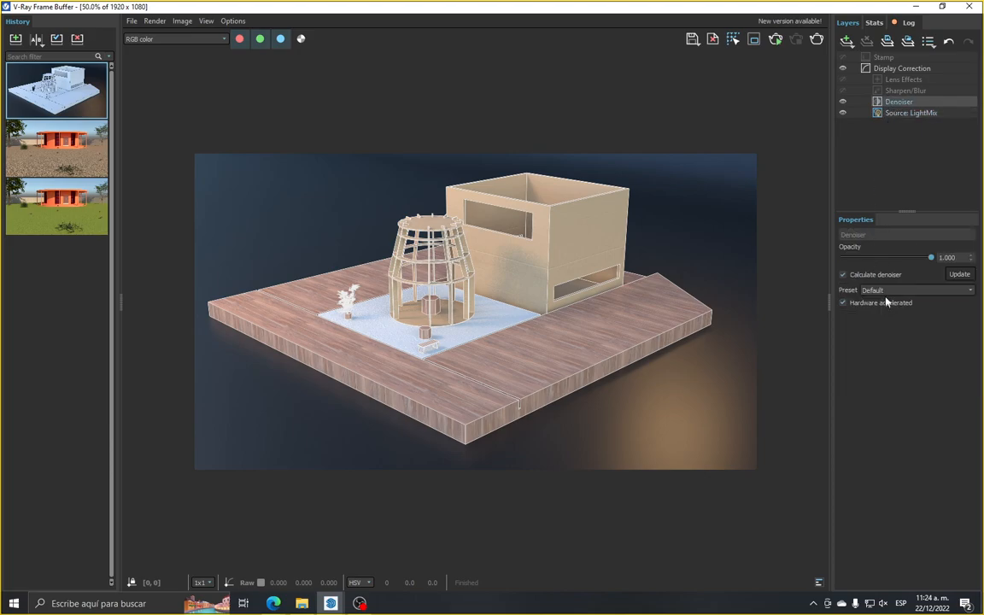
{"action": "scroll", "coordinate": [475, 422], "scroll_direction": "up", "scroll_amount": 2}
{"action": "scroll", "coordinate": [475, 483], "scroll_direction": "up", "scroll_amount": 1}
{"action": "middle_click_drag", "start_coordinate": [361, 352], "coordinate": [240, 325]}
{"action": "scroll", "coordinate": [240, 325], "scroll_direction": "down", "scroll_amount": 1}
{"action": "scroll", "coordinate": [240, 325], "scroll_direction": "down", "scroll_amount": 2}
{"action": "scroll", "coordinate": [637, 379], "scroll_direction": "up", "scroll_amount": 2}
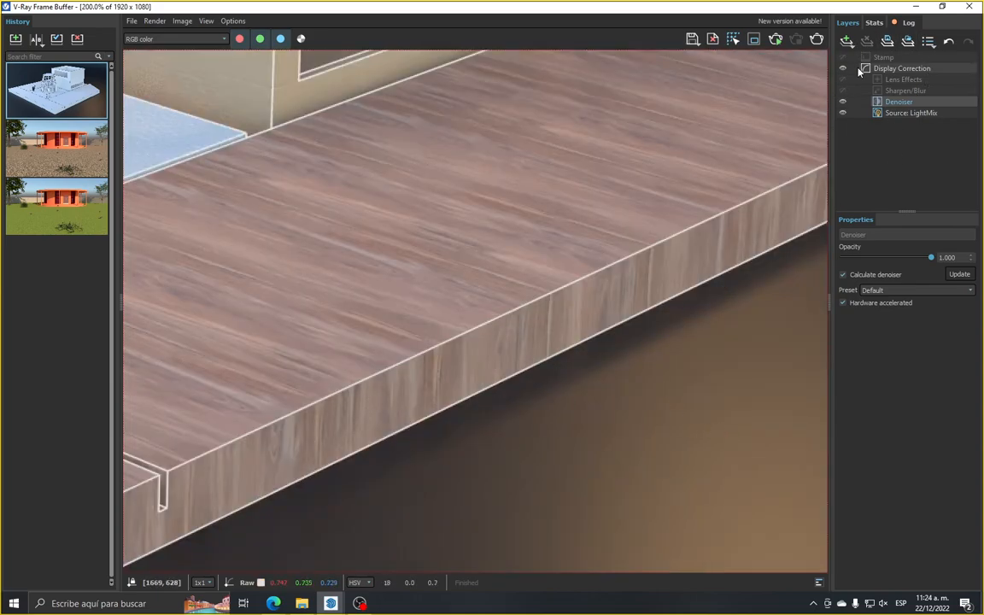
{"action": "left_click", "coordinate": [843, 102]}
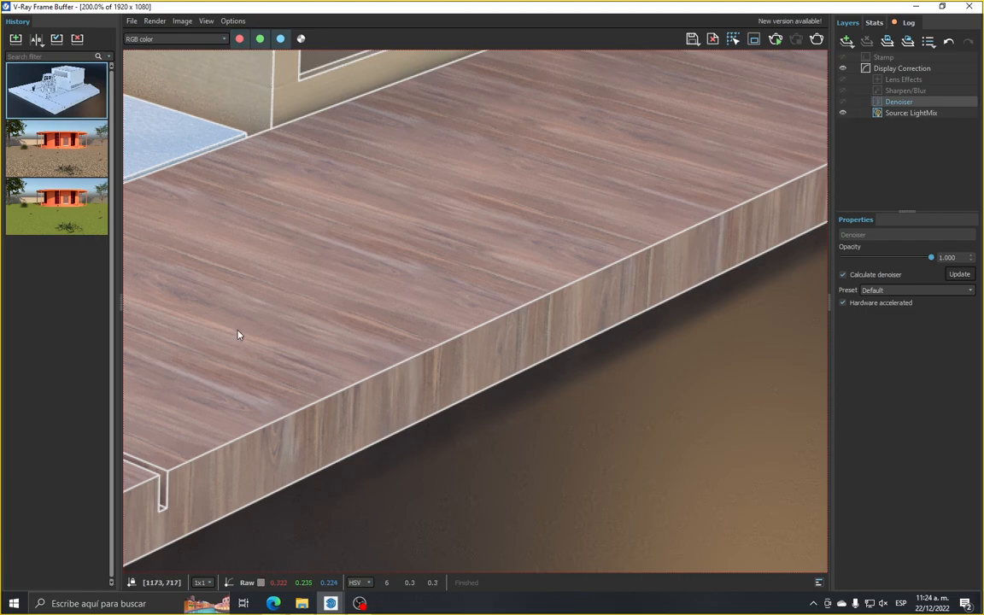
{"action": "scroll", "coordinate": [308, 302], "scroll_direction": "down", "scroll_amount": 1}
{"action": "scroll", "coordinate": [346, 342], "scroll_direction": "up", "scroll_amount": 1}
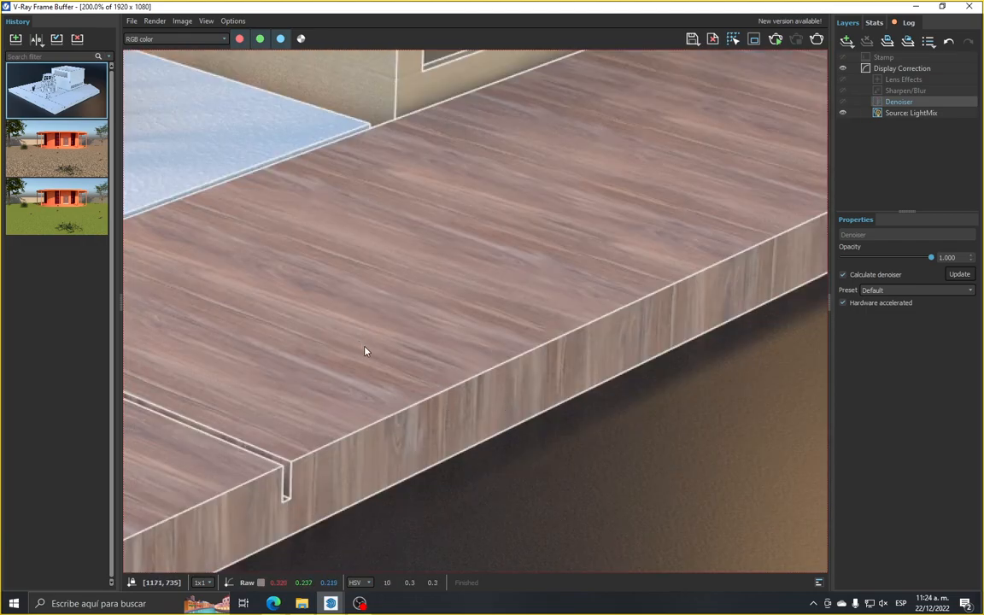
{"action": "scroll", "coordinate": [413, 402], "scroll_direction": "down", "scroll_amount": 1}
{"action": "scroll", "coordinate": [458, 405], "scroll_direction": "up", "scroll_amount": 1}
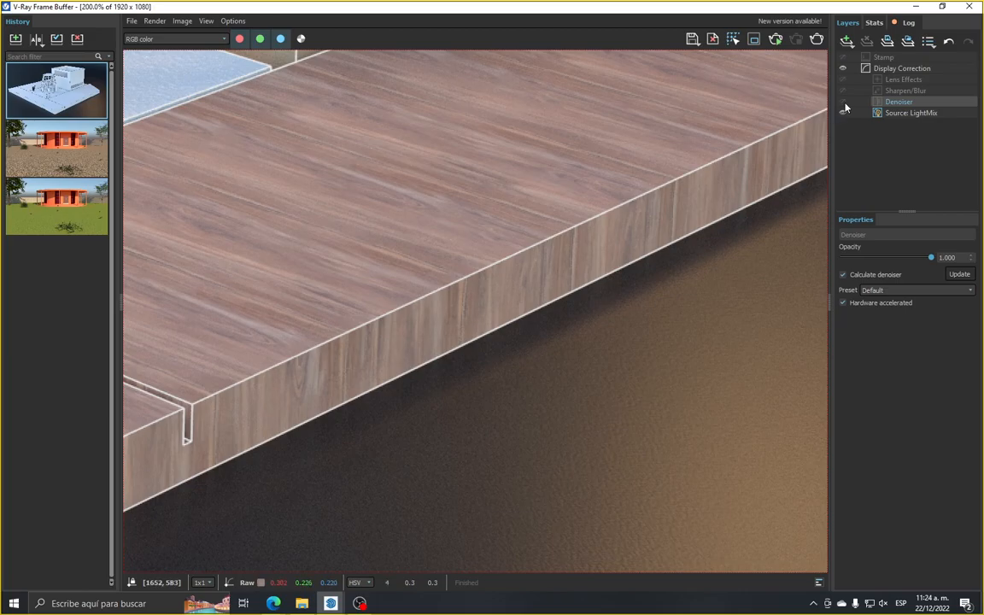
Show the Denoiser layer again and inspect the platform edge and dark backdrop at up to 400% magnification
{"action": "scroll", "coordinate": [496, 347], "scroll_direction": "down", "scroll_amount": 3}
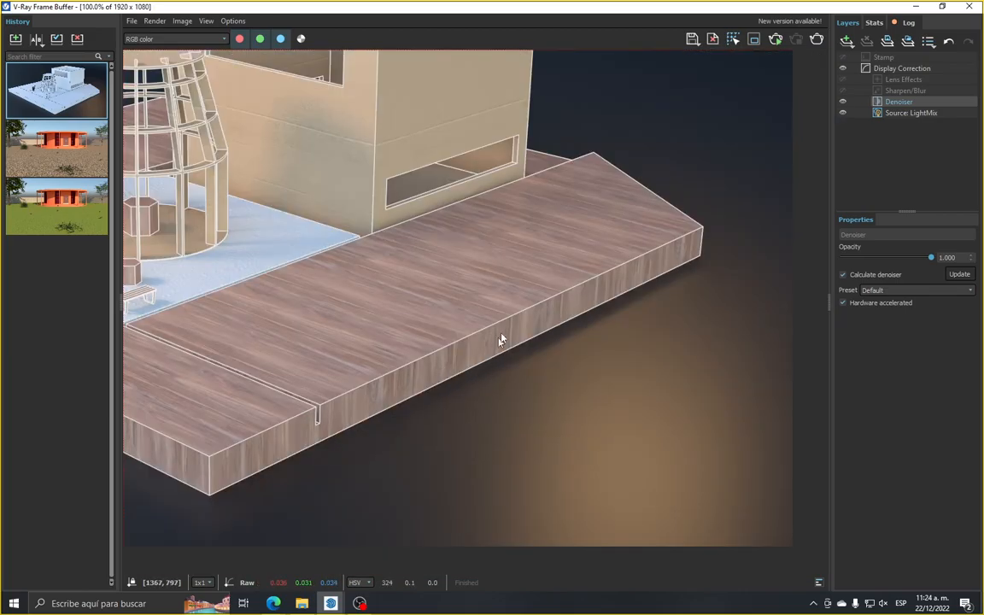
{"action": "scroll", "coordinate": [531, 411], "scroll_direction": "up", "scroll_amount": 3}
{"action": "scroll", "coordinate": [534, 434], "scroll_direction": "down", "scroll_amount": 2}
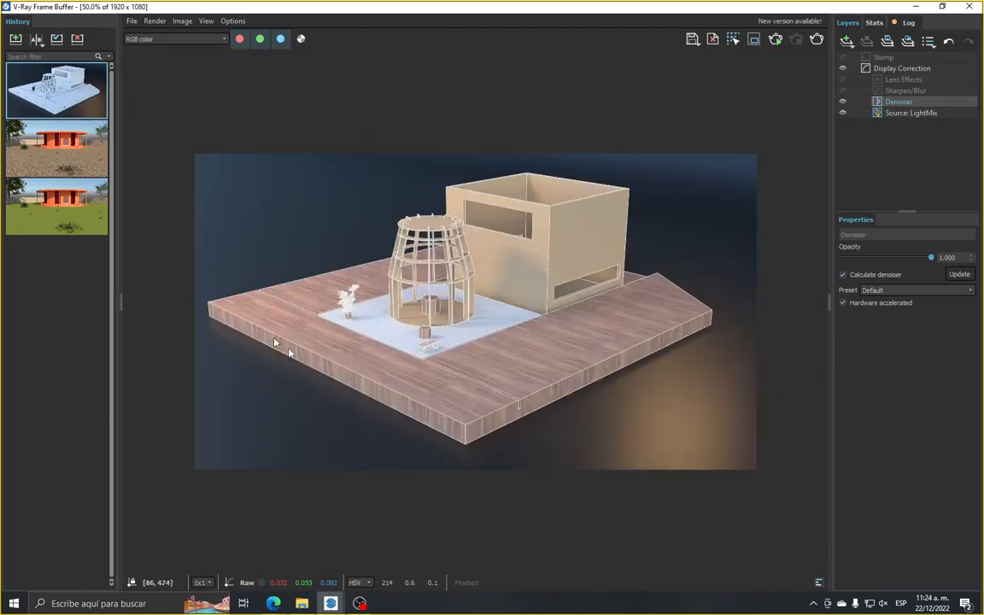
{"action": "scroll", "coordinate": [611, 448], "scroll_direction": "up", "scroll_amount": 2}
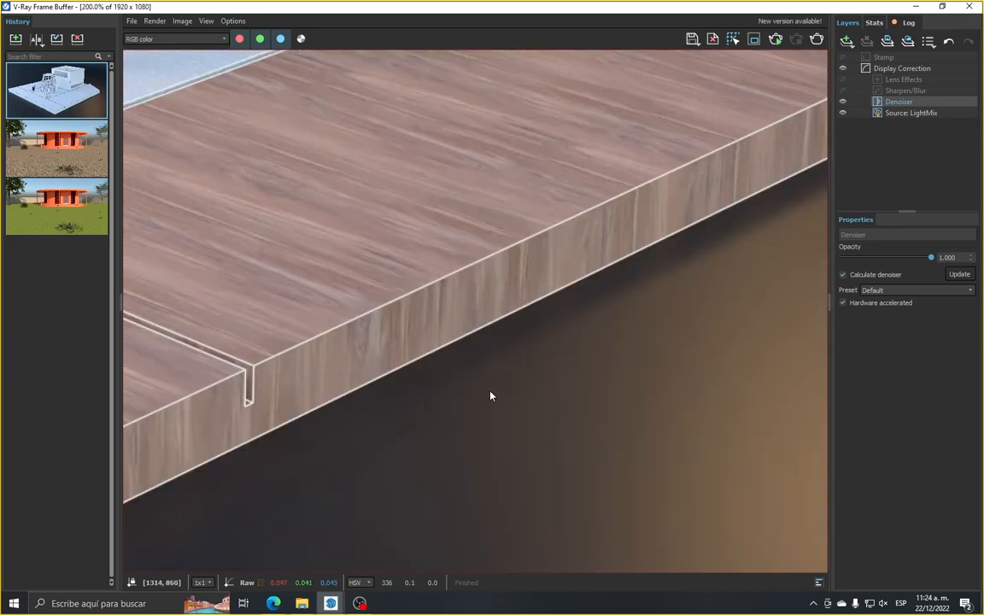
{"action": "scroll", "coordinate": [496, 398], "scroll_direction": "up", "scroll_amount": 1}
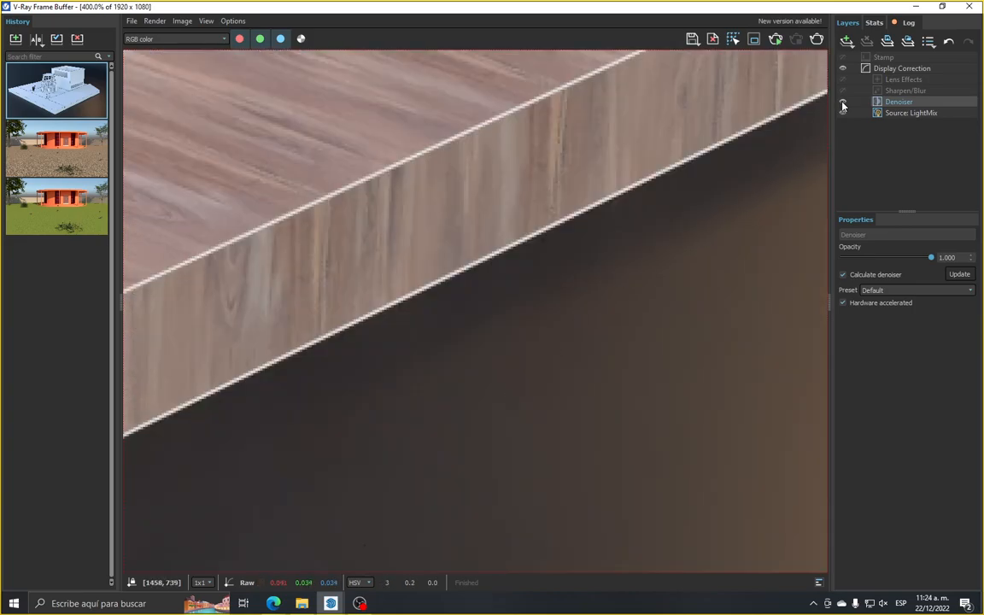
Hide the Denoiser layer once more and examine the backdrop grain and the model from 200% down to 50%
{"action": "scroll", "coordinate": [425, 259], "scroll_direction": "down", "scroll_amount": 1}
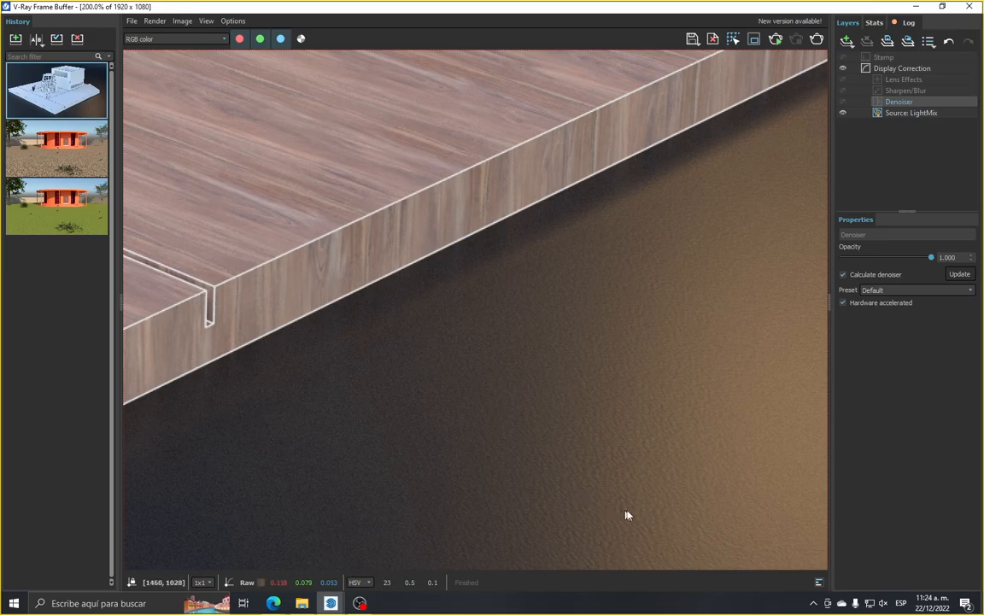
{"action": "scroll", "coordinate": [617, 341], "scroll_direction": "down", "scroll_amount": 2}
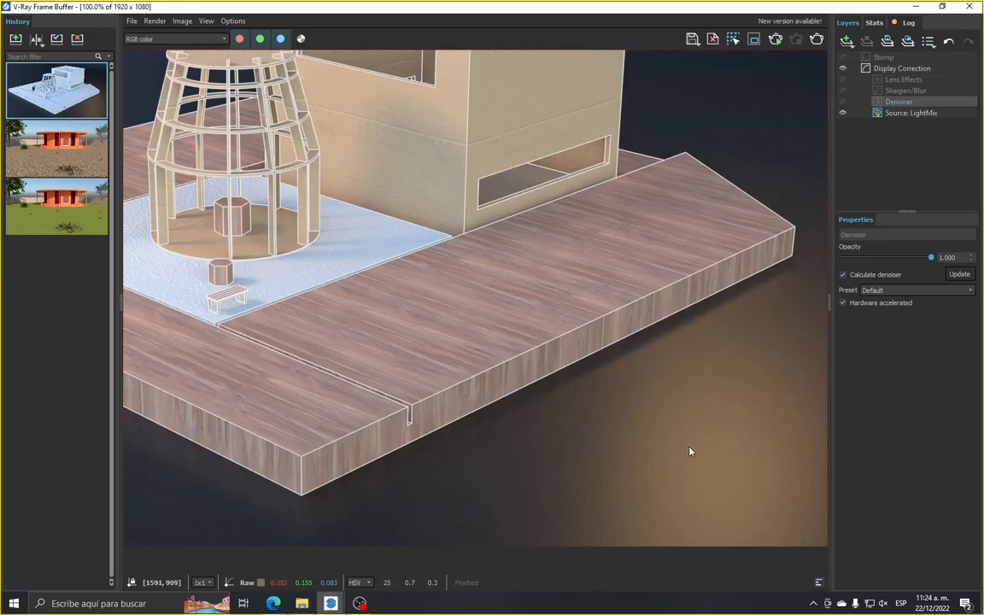
{"action": "scroll", "coordinate": [675, 449], "scroll_direction": "down", "scroll_amount": 1}
{"action": "scroll", "coordinate": [560, 402], "scroll_direction": "up", "scroll_amount": 1}
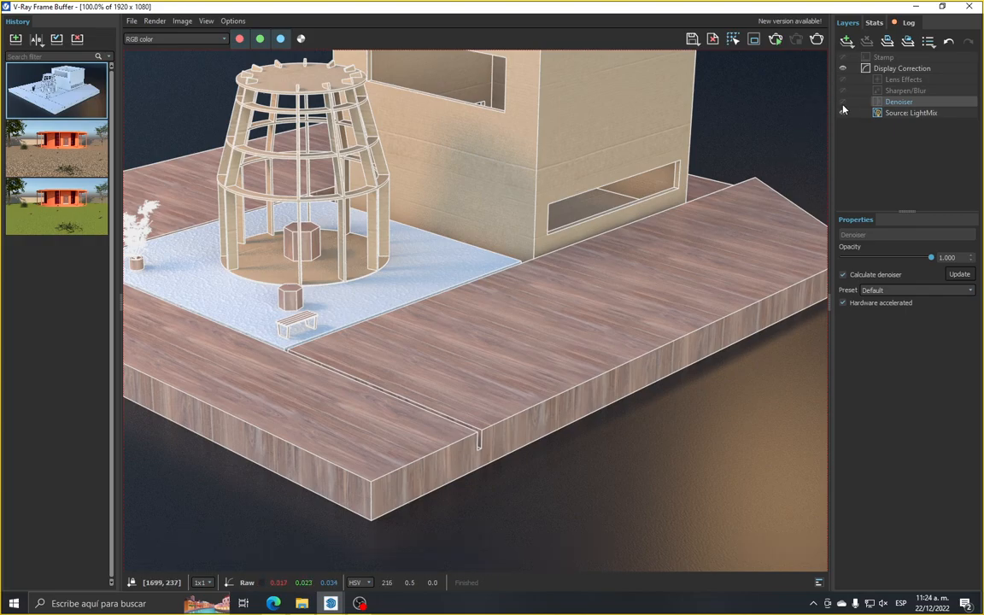
{"action": "scroll", "coordinate": [576, 389], "scroll_direction": "down", "scroll_amount": 1}
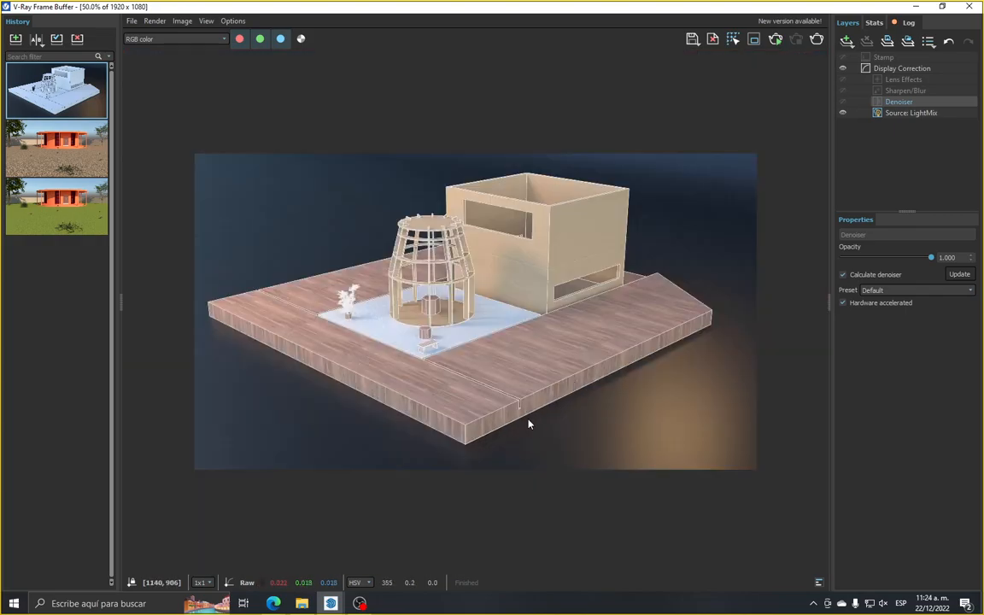
Turn the Denoiser layer back on and examine the denoised render both as a whole and close up
{"action": "left_click", "coordinate": [843, 102]}
{"action": "scroll", "coordinate": [457, 420], "scroll_direction": "up", "scroll_amount": 1}
{"action": "scroll", "coordinate": [273, 335], "scroll_direction": "down", "scroll_amount": 1}
{"action": "scroll", "coordinate": [608, 295], "scroll_direction": "up", "scroll_amount": 1}
{"action": "scroll", "coordinate": [304, 347], "scroll_direction": "down", "scroll_amount": 1}
{"action": "scroll", "coordinate": [627, 335], "scroll_direction": "up", "scroll_amount": 1}
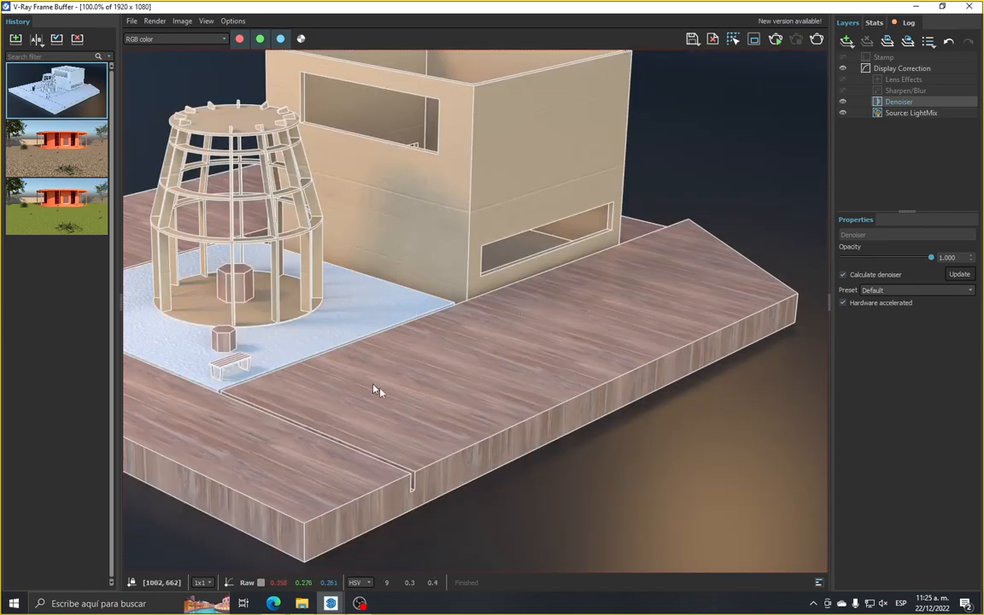
{"action": "scroll", "coordinate": [530, 386], "scroll_direction": "down", "scroll_amount": 1}
{"action": "scroll", "coordinate": [705, 372], "scroll_direction": "up", "scroll_amount": 1}
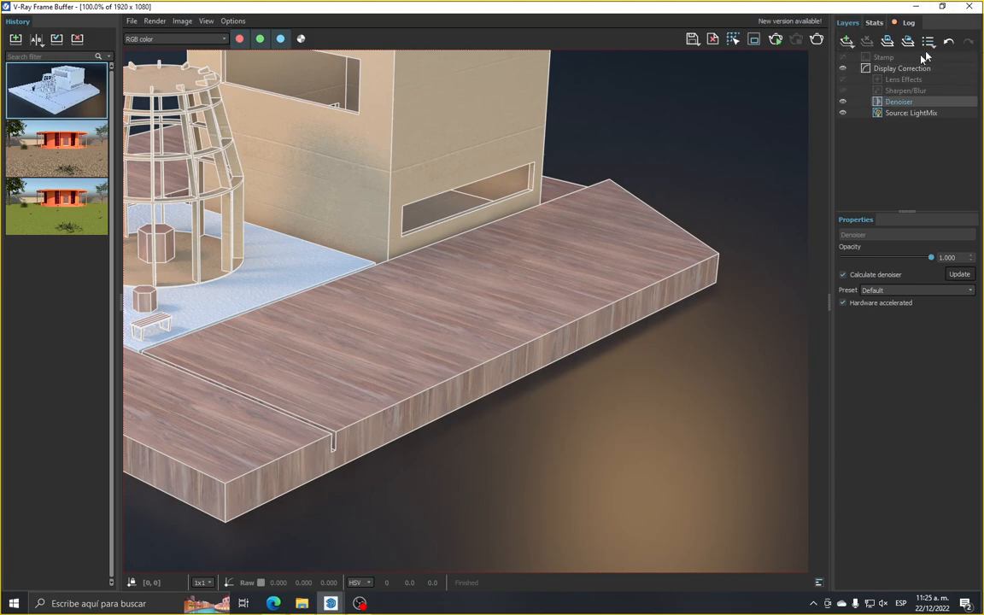
Add a Curves correction layer and widen its properties area to enlarge the curve graph
{"action": "left_click", "coordinate": [852, 41]}
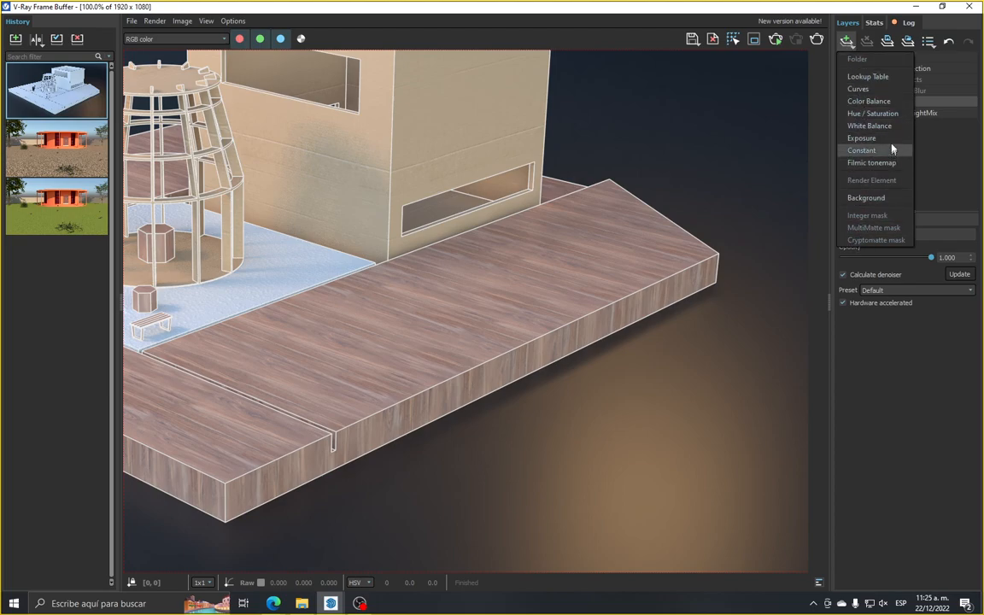
{"action": "left_click", "coordinate": [876, 94]}
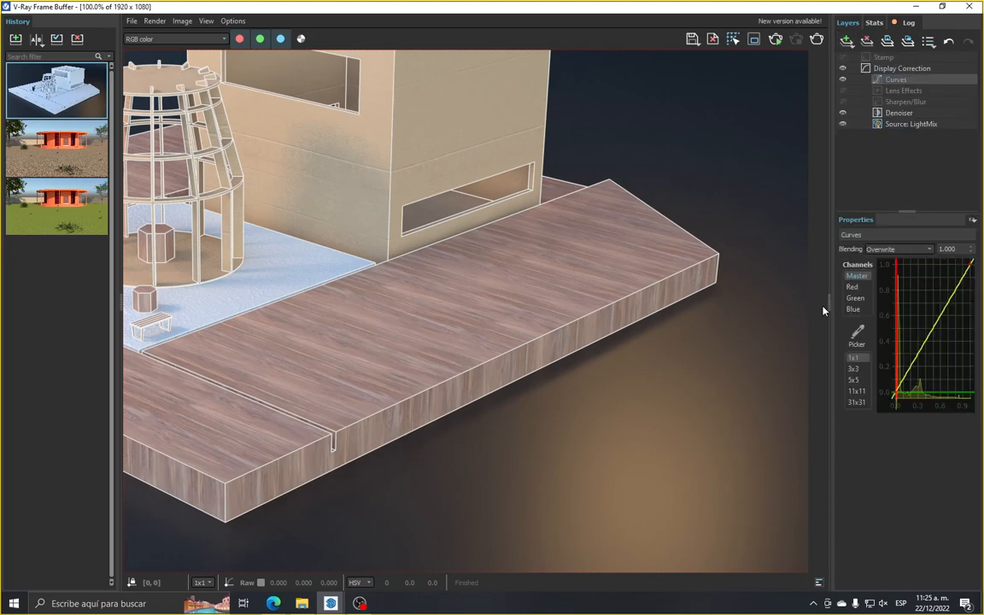
{"action": "left_click_drag", "start_coordinate": [825, 310], "coordinate": [674, 307]}
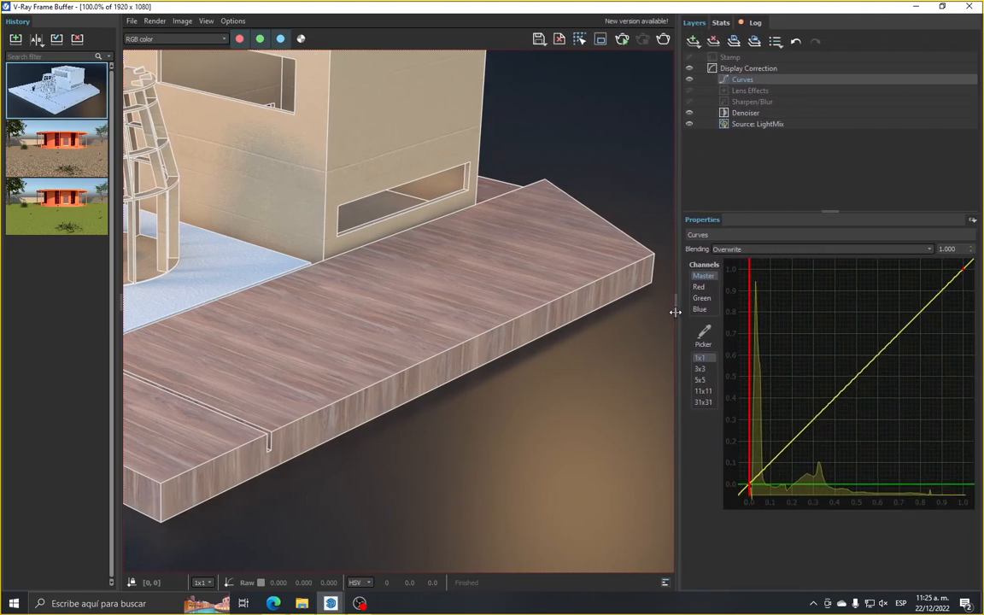
{"action": "scroll", "coordinate": [575, 306], "scroll_direction": "down", "scroll_amount": 2}
{"action": "scroll", "coordinate": [575, 306], "scroll_direction": "down", "scroll_amount": 1}
{"action": "scroll", "coordinate": [497, 292], "scroll_direction": "up", "scroll_amount": 1}
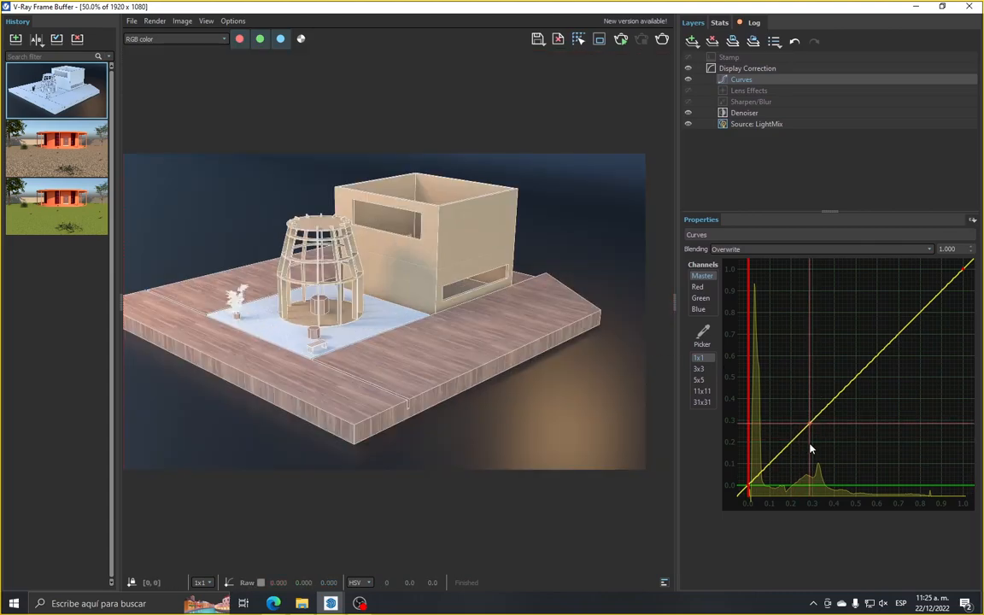
{"action": "left_click", "coordinate": [749, 92]}
{"action": "left_click", "coordinate": [739, 80]}
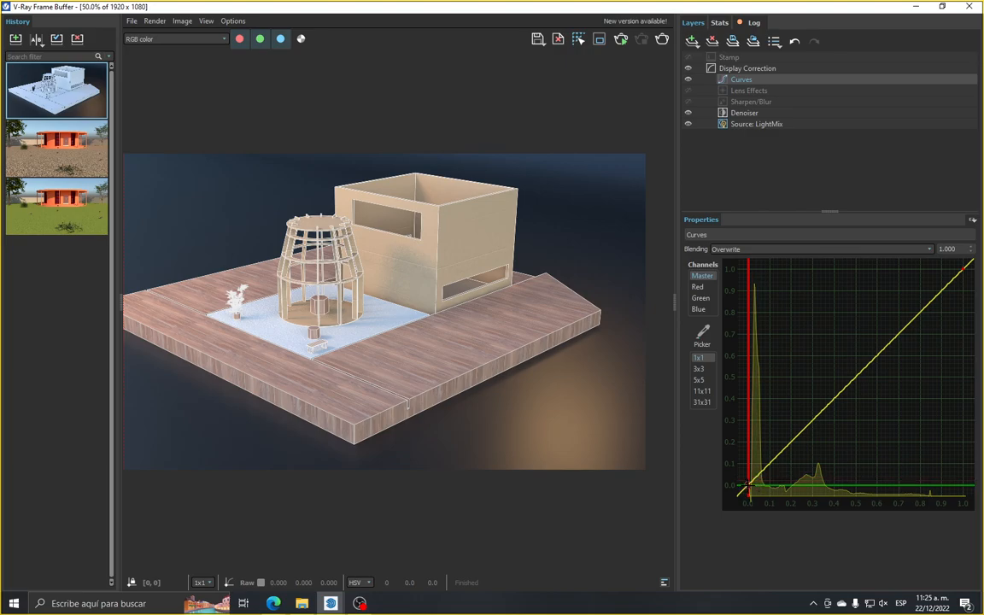
Shape the Master curve into a gentle S by lowering the handle of point (0, 0) and raising that of point (1, 1)
{"action": "left_click", "coordinate": [808, 423]}
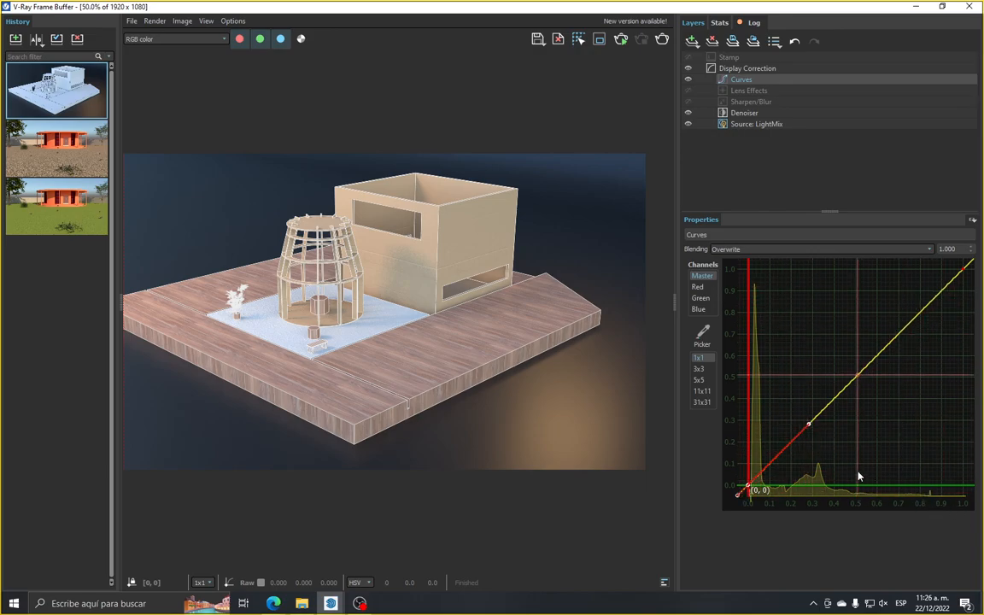
{"action": "mouse_move", "coordinate": [809, 424]}
{"action": "left_mouse_down"}
{"action": "mouse_move", "coordinate": [795, 399]}
{"action": "mouse_move", "coordinate": [835, 442]}
{"action": "mouse_move", "coordinate": [825, 428]}
{"action": "left_mouse_up"}
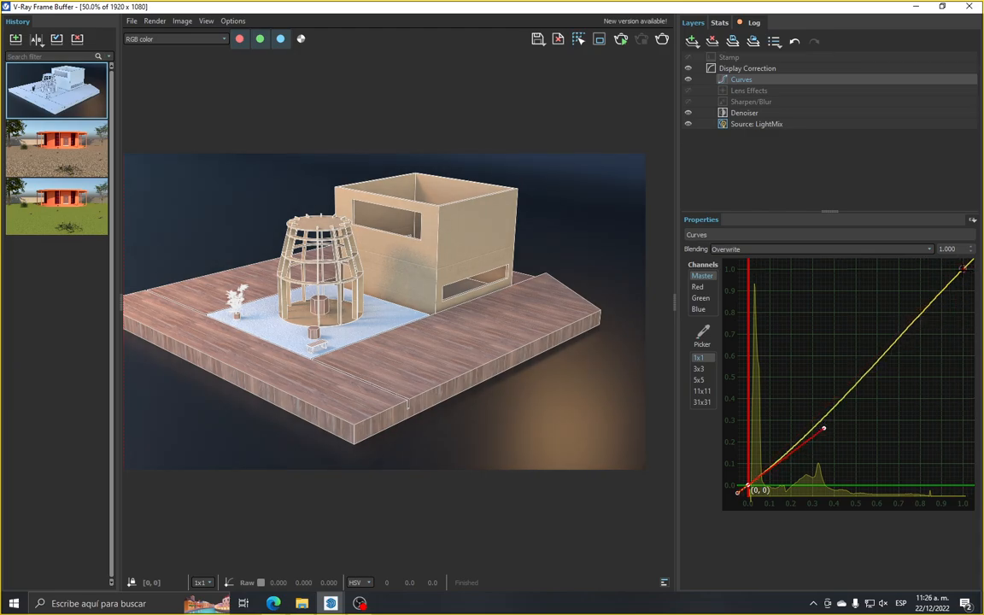
{"action": "left_click", "coordinate": [963, 268]}
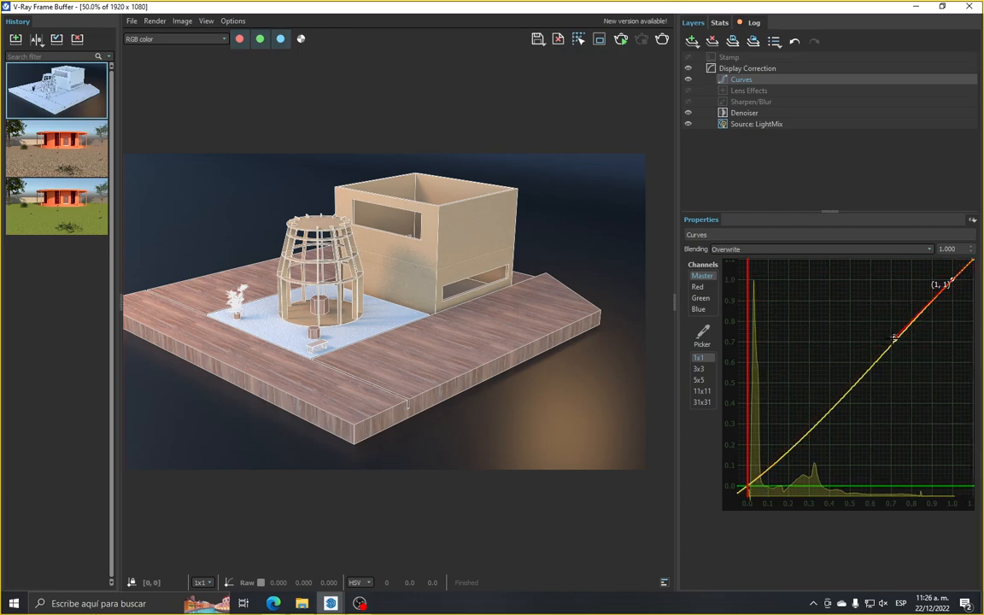
{"action": "left_click_drag", "start_coordinate": [894, 337], "coordinate": [907, 320]}
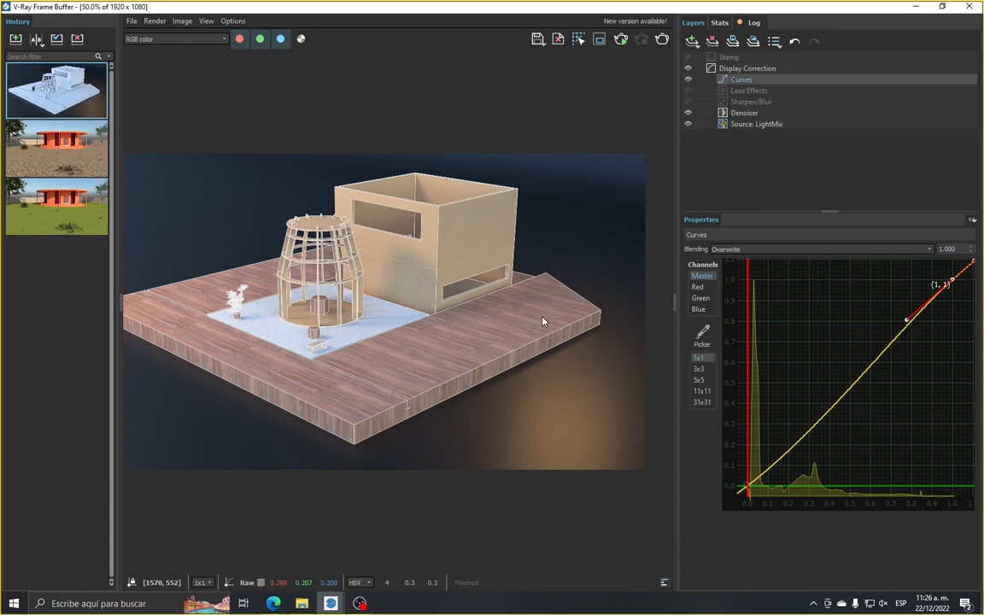
Compare the render with the Curves layer hidden and shown, leaving the layer enabled
{"action": "scroll", "coordinate": [488, 284], "scroll_direction": "down", "scroll_amount": 3}
{"action": "scroll", "coordinate": [433, 305], "scroll_direction": "up", "scroll_amount": 4}
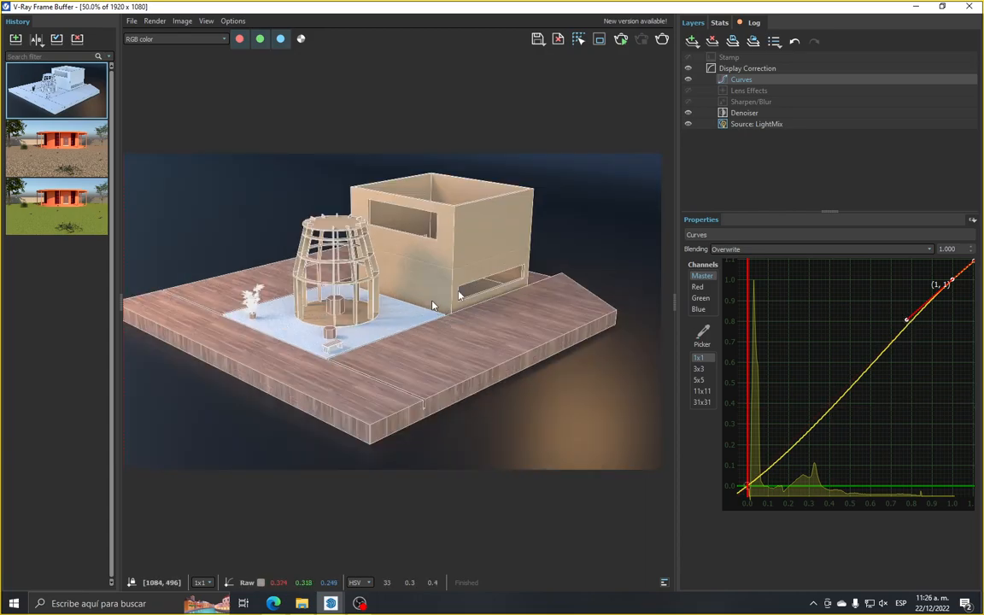
{"action": "left_click", "coordinate": [688, 79]}
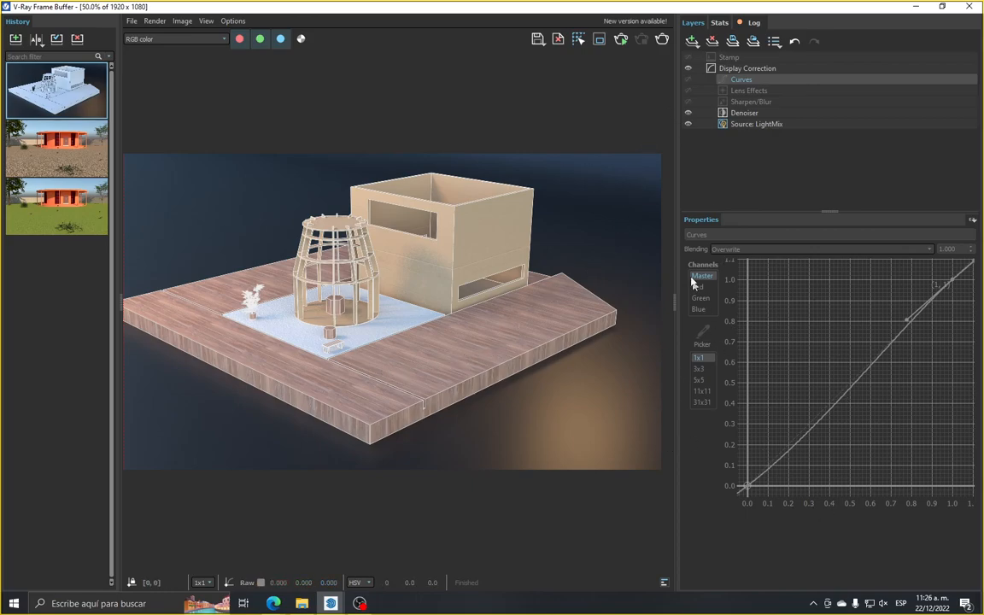
{"action": "left_click", "coordinate": [689, 82]}
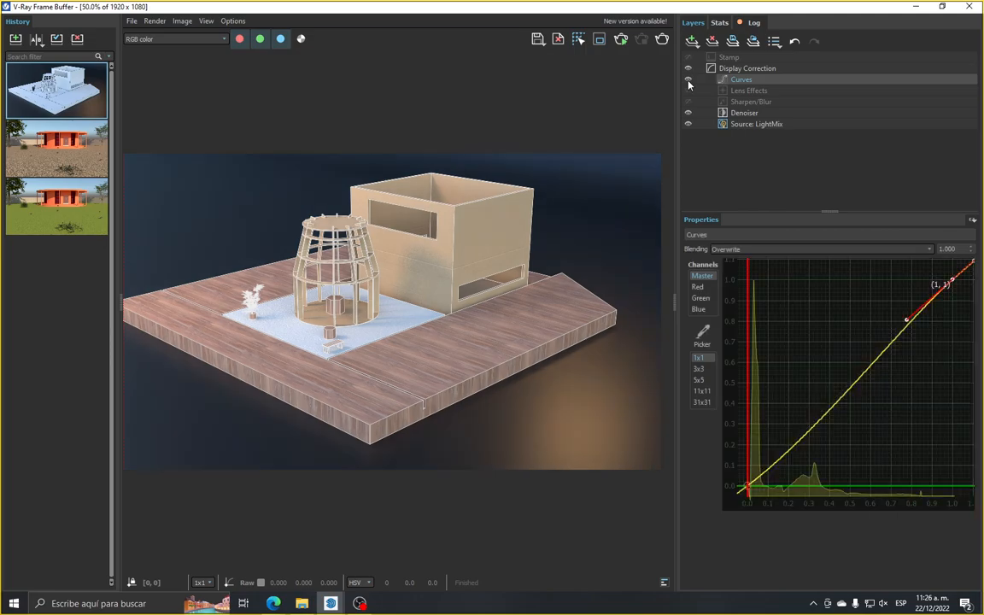
{"action": "scroll", "coordinate": [462, 368], "scroll_direction": "down", "scroll_amount": 1}
{"action": "scroll", "coordinate": [463, 367], "scroll_direction": "up", "scroll_amount": 1}
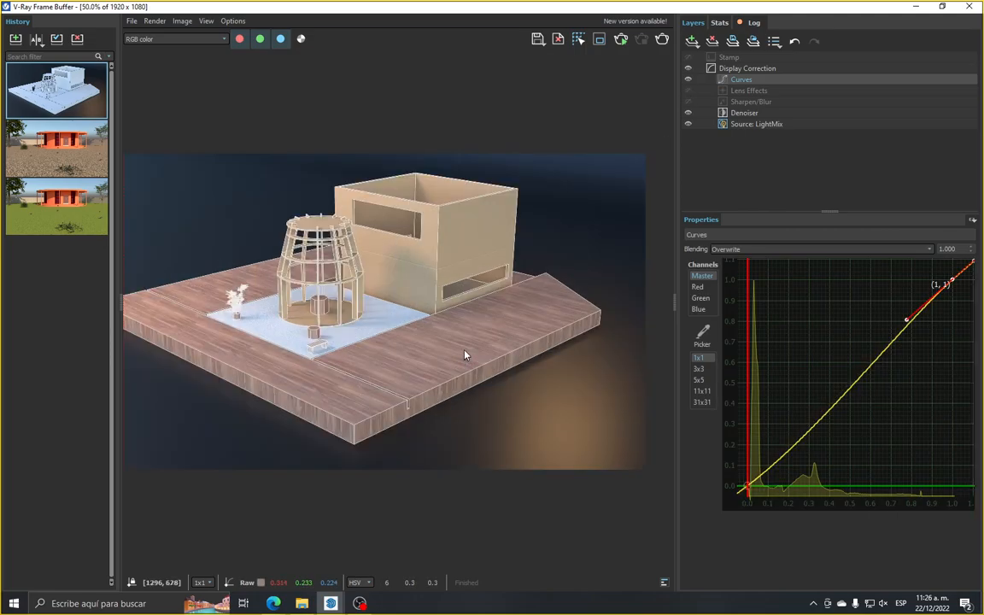
Shrink the properties area back to its narrow width and add a Hue / Saturation correction layer
{"action": "left_click_drag", "start_coordinate": [675, 297], "coordinate": [875, 292]}
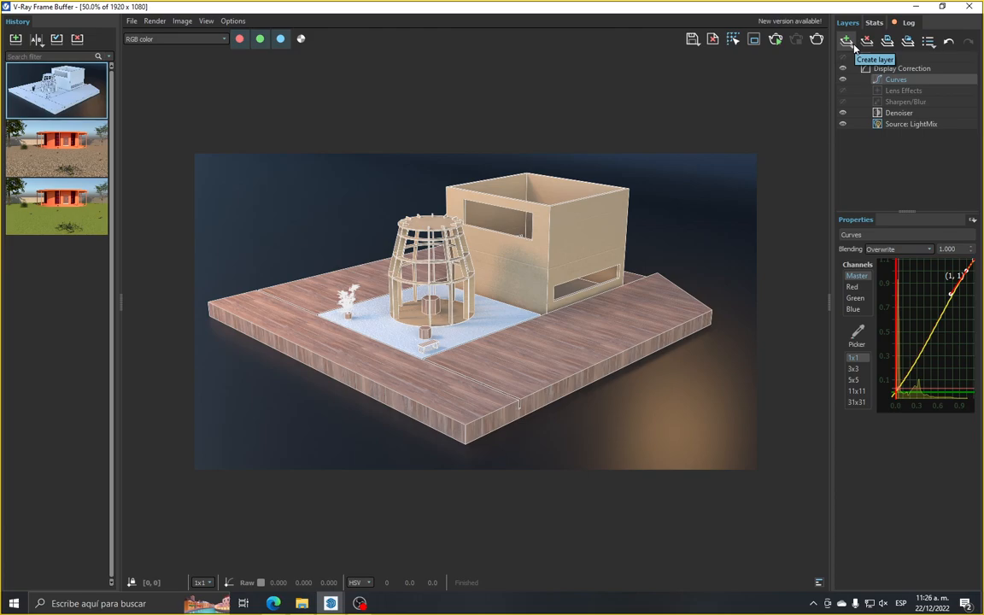
{"action": "left_click", "coordinate": [853, 47]}
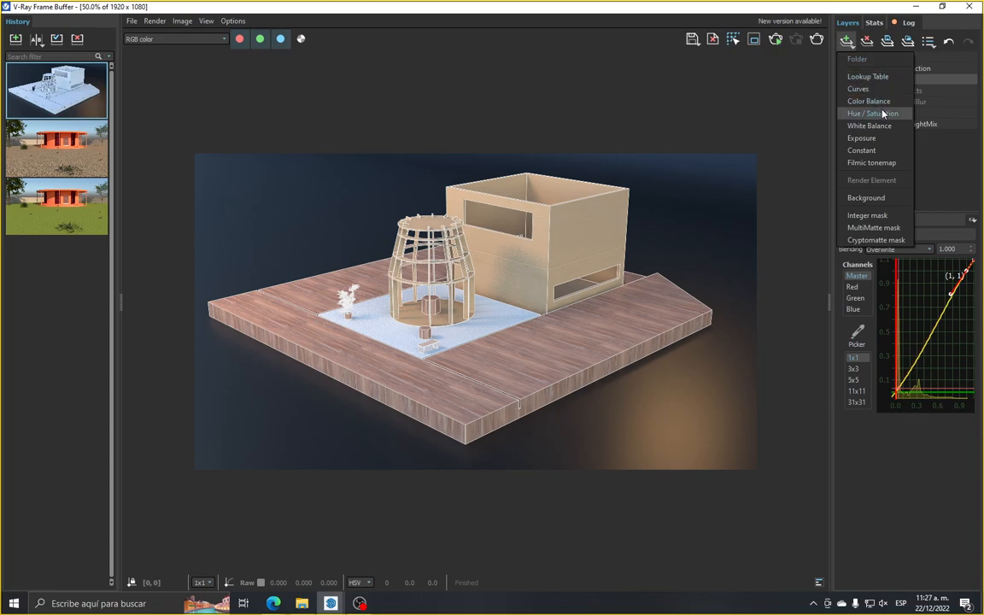
{"action": "left_click", "coordinate": [852, 43]}
{"action": "left_click", "coordinate": [851, 44]}
{"action": "left_click", "coordinate": [873, 113]}
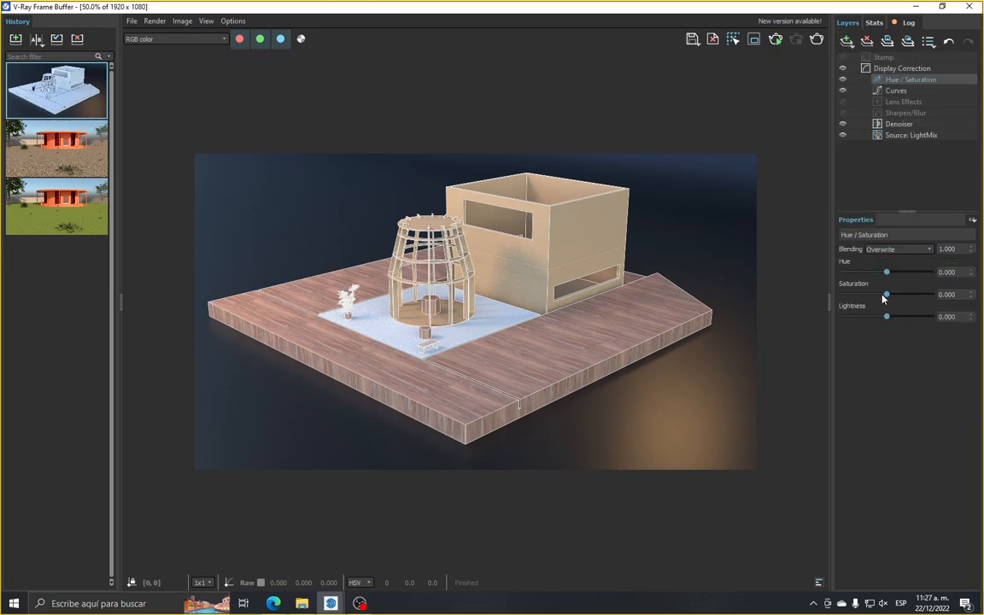
Set the Hue / Saturation layer's saturation to 0.079 and inspect the render up close
{"action": "scroll", "coordinate": [437, 267], "scroll_direction": "up", "scroll_amount": 1}
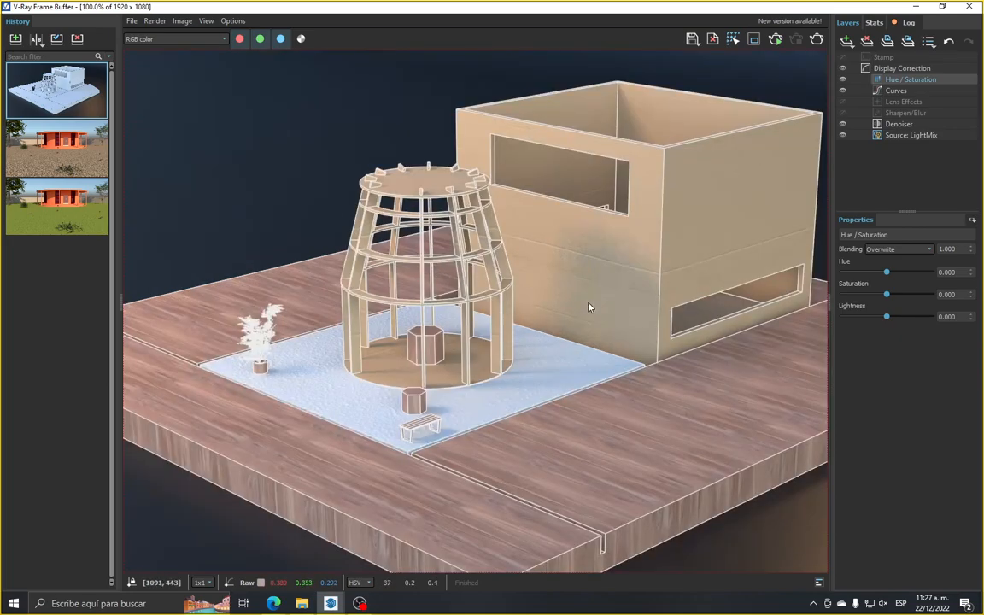
{"action": "scroll", "coordinate": [591, 308], "scroll_direction": "down", "scroll_amount": 1}
{"action": "mouse_move", "coordinate": [887, 297]}
{"action": "left_mouse_down"}
{"action": "mouse_move", "coordinate": [877, 296]}
{"action": "mouse_move", "coordinate": [891, 300]}
{"action": "left_mouse_up"}
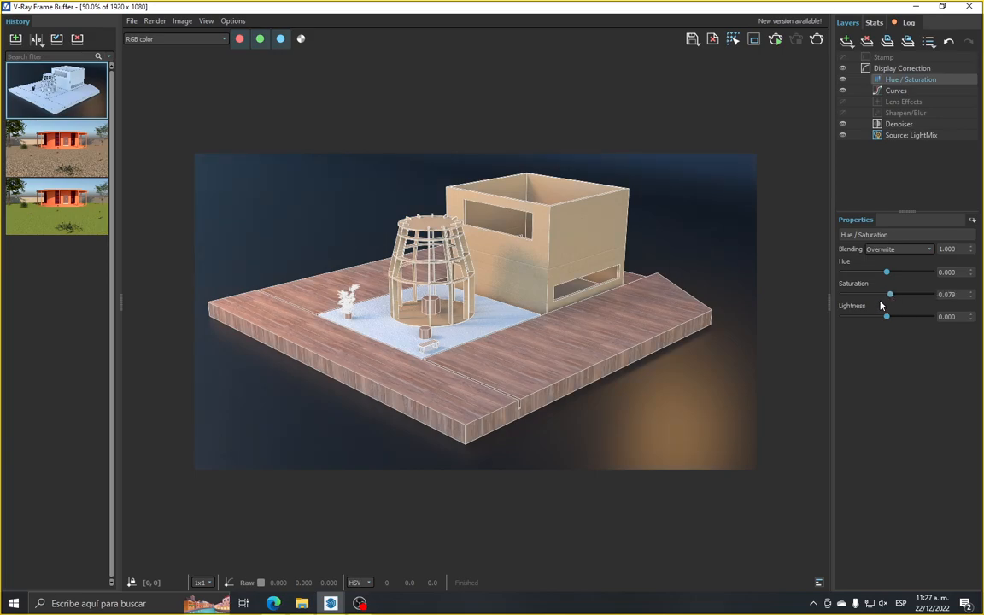
{"action": "scroll", "coordinate": [439, 281], "scroll_direction": "up", "scroll_amount": 2}
{"action": "scroll", "coordinate": [294, 314], "scroll_direction": "down", "scroll_amount": 1}
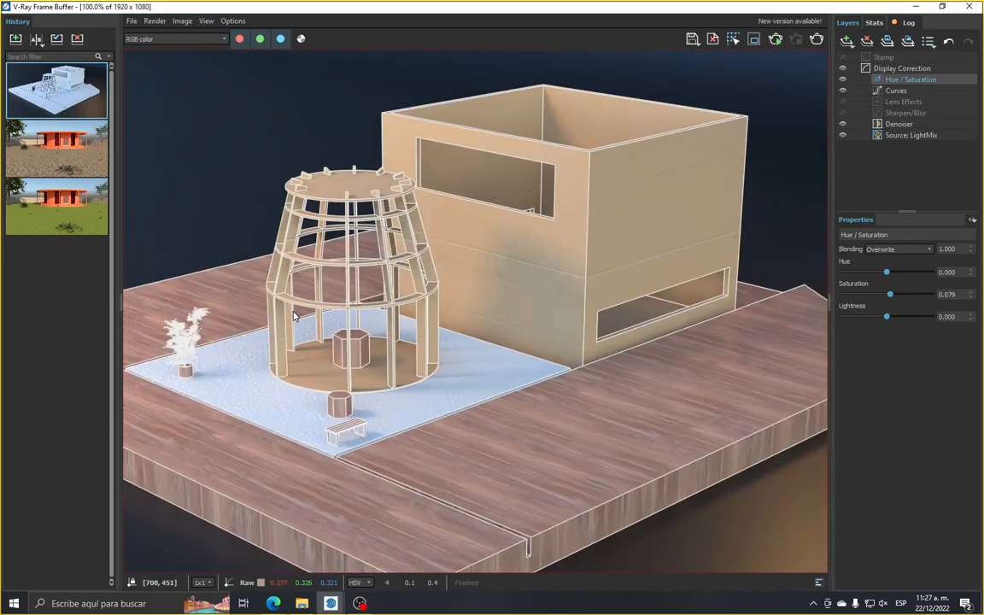
{"action": "scroll", "coordinate": [511, 242], "scroll_direction": "down", "scroll_amount": 1}
{"action": "scroll", "coordinate": [528, 237], "scroll_direction": "up", "scroll_amount": 1}
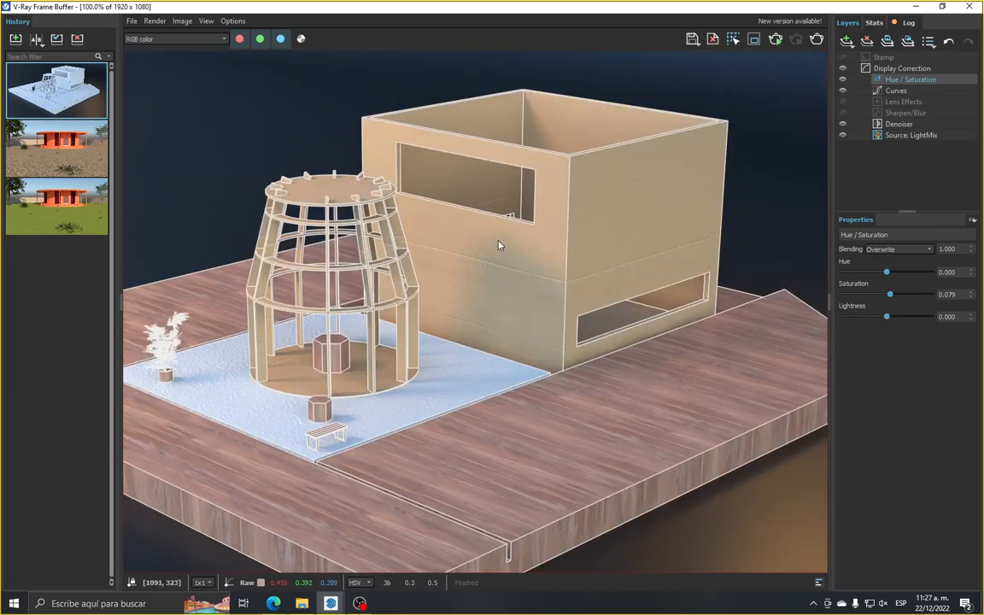
{"action": "scroll", "coordinate": [499, 245], "scroll_direction": "up", "scroll_amount": 1}
Hide the Hue / Saturation layer and compare the render with Curves off and on
{"action": "left_click", "coordinate": [843, 79]}
{"action": "scroll", "coordinate": [634, 215], "scroll_direction": "down", "scroll_amount": 1}
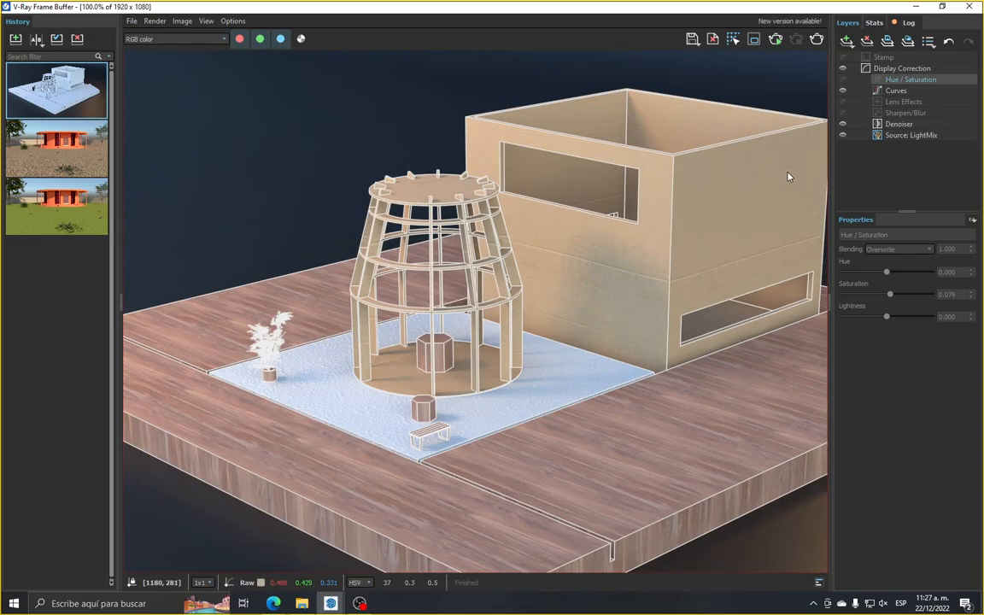
{"action": "left_click", "coordinate": [844, 91]}
{"action": "left_click", "coordinate": [844, 90]}
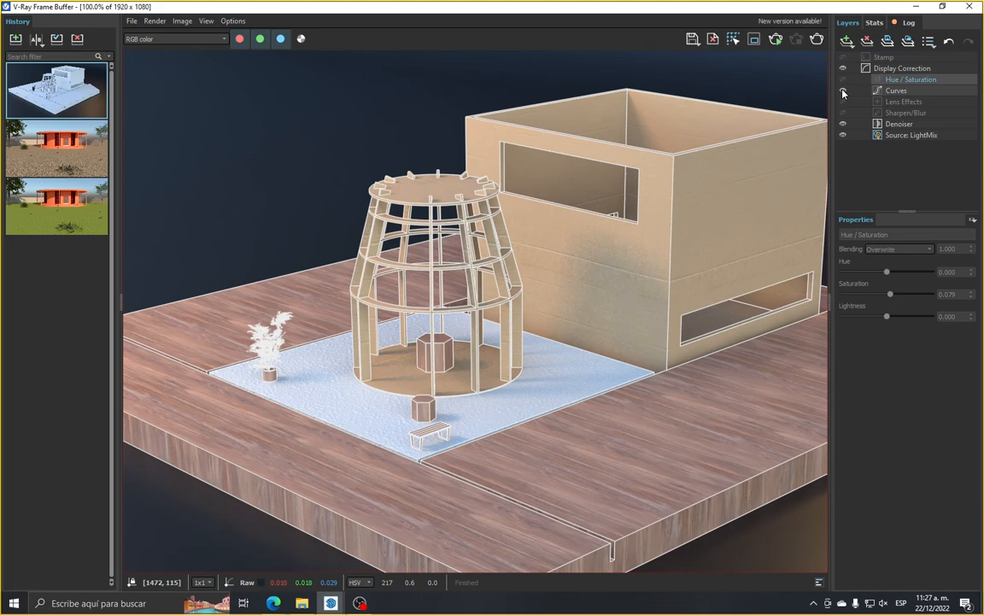
{"action": "scroll", "coordinate": [552, 352], "scroll_direction": "down", "scroll_amount": 1}
{"action": "scroll", "coordinate": [552, 352], "scroll_direction": "up", "scroll_amount": 1}
{"action": "scroll", "coordinate": [588, 351], "scroll_direction": "down", "scroll_amount": 1}
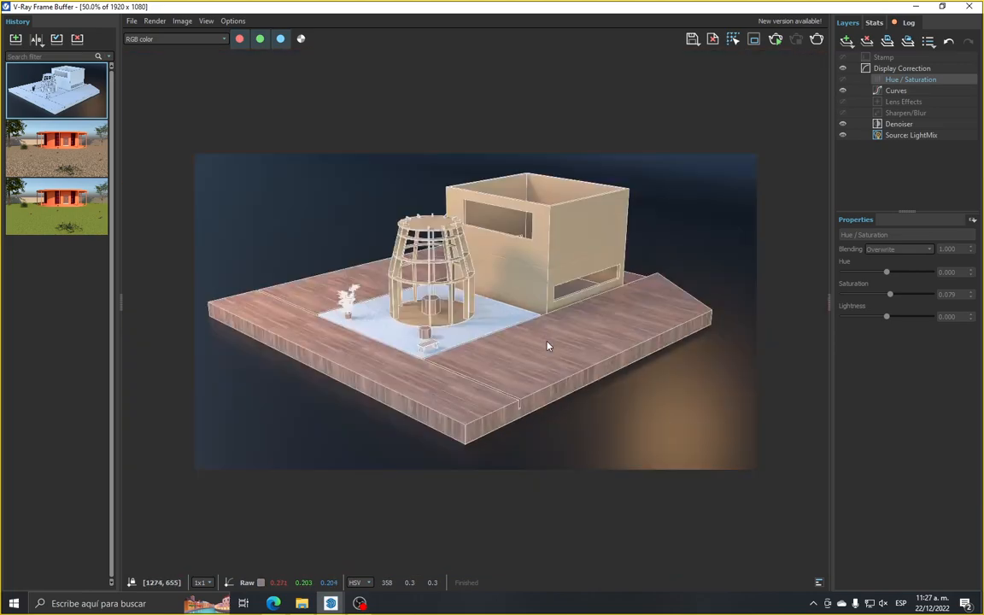
Hide the Denoiser layer and compare the undenoised render with Curves off and on
{"action": "left_click", "coordinate": [843, 125]}
{"action": "left_click", "coordinate": [843, 91]}
{"action": "left_click", "coordinate": [843, 91]}
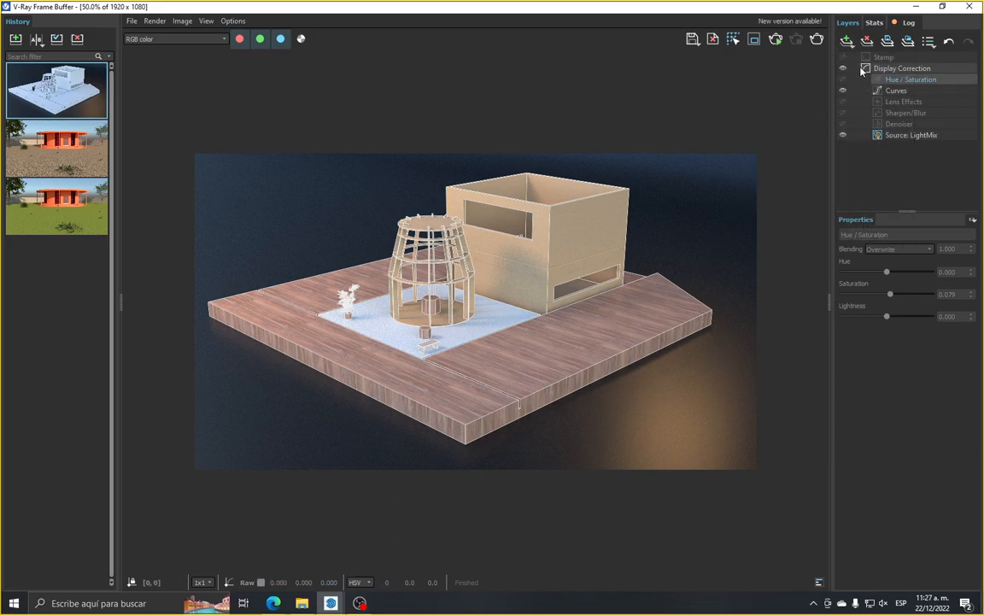
Add a Color Balance correction layer, keep it hidden and enable the Denoiser layer again
{"action": "left_click", "coordinate": [847, 43]}
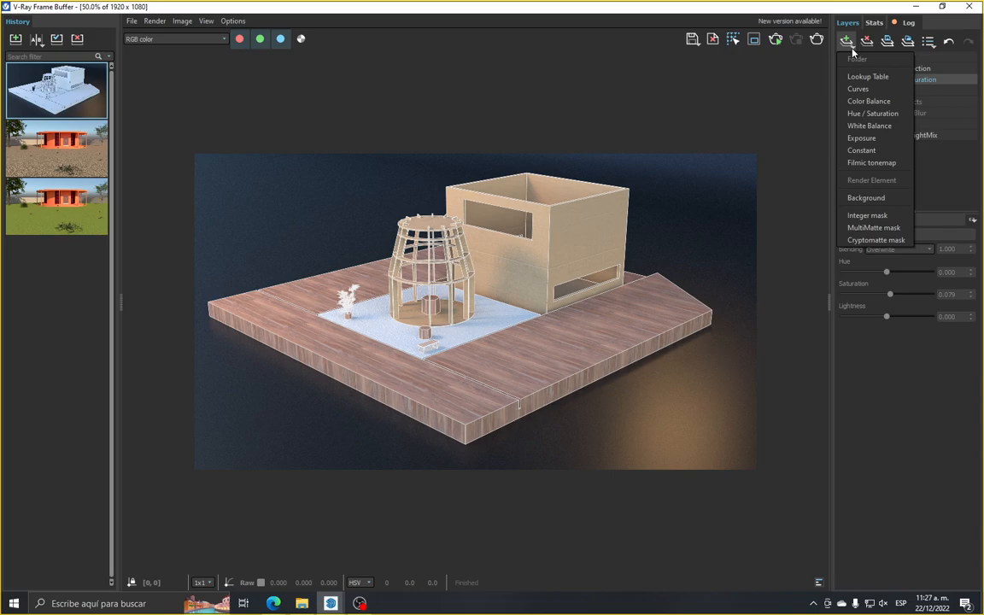
{"action": "left_click", "coordinate": [853, 103]}
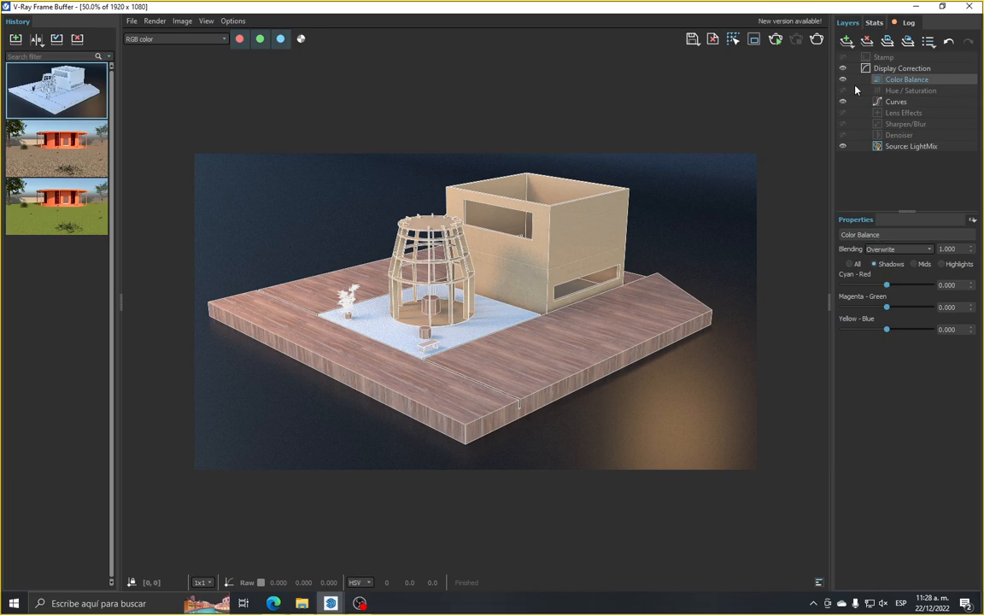
{"action": "left_click", "coordinate": [843, 80]}
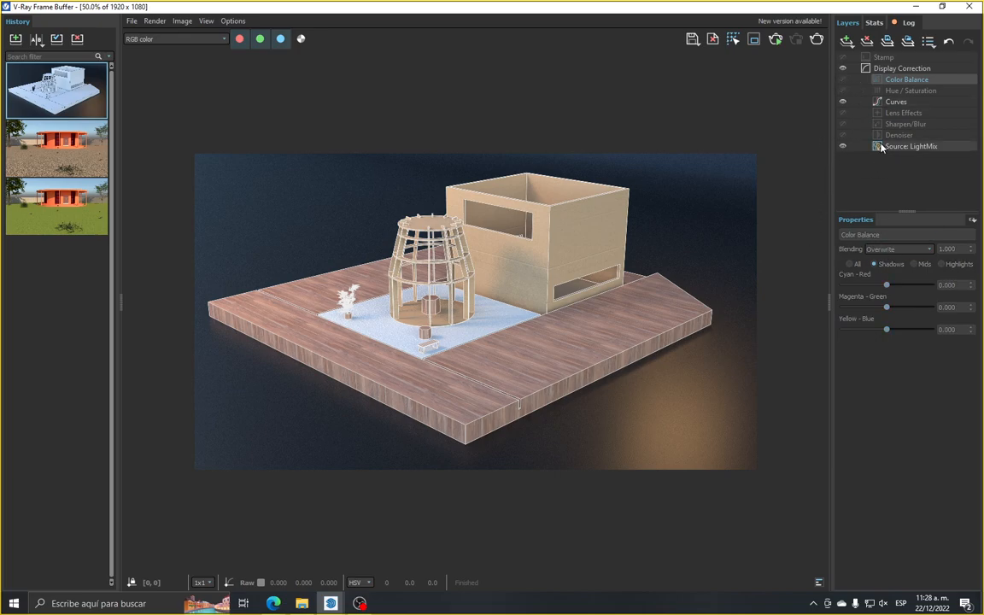
{"action": "left_click", "coordinate": [842, 135]}
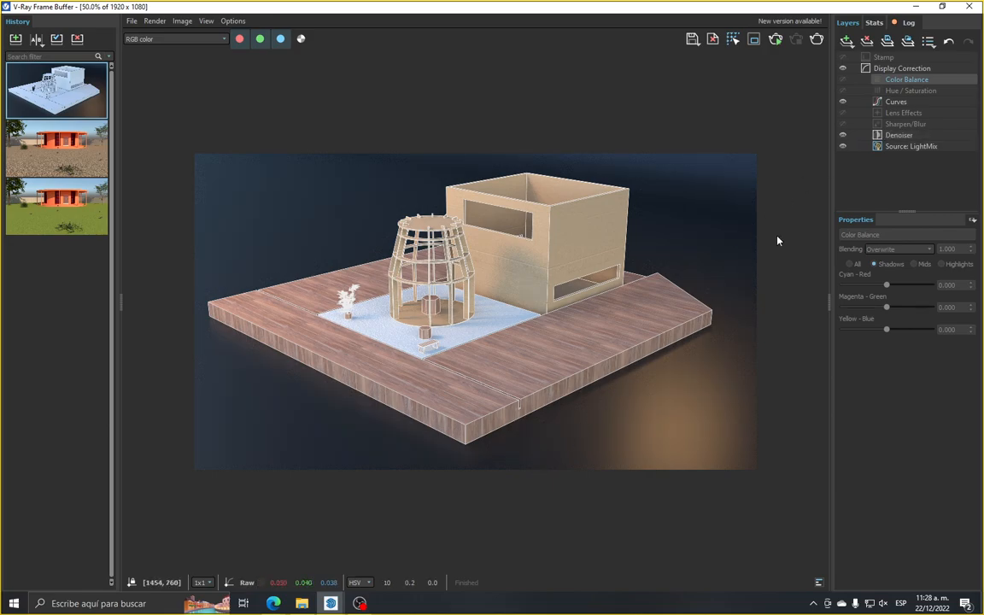
Review the LightMix and Curves settings and save the current textured render to the history
{"action": "left_click", "coordinate": [907, 148]}
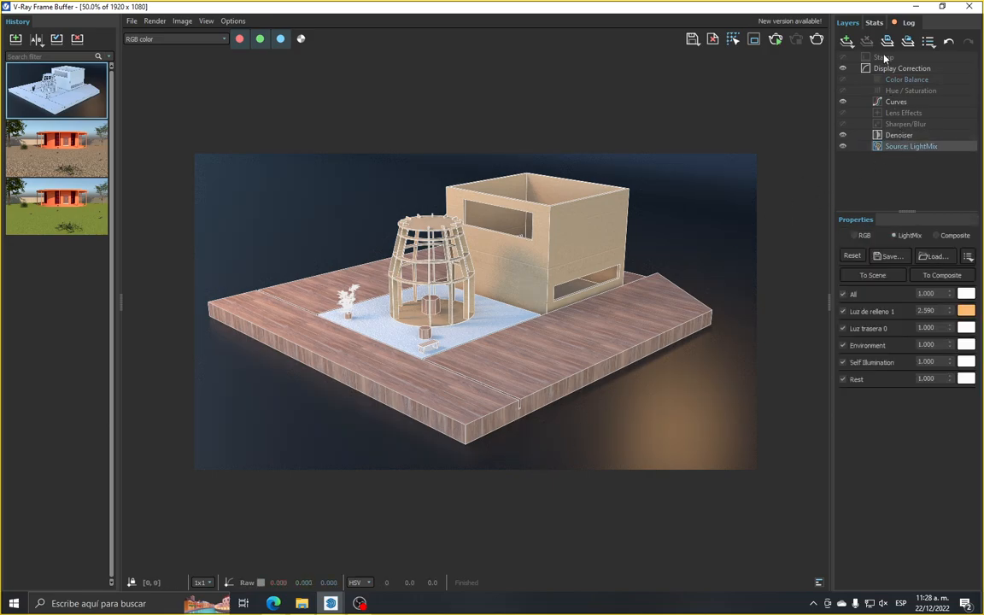
{"action": "left_click", "coordinate": [892, 103]}
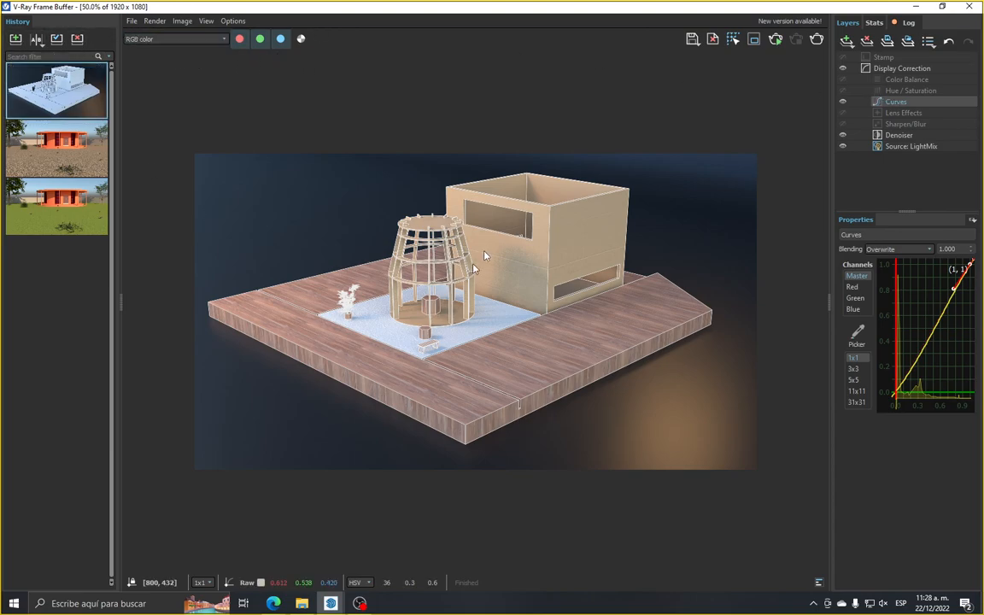
{"action": "left_click", "coordinate": [15, 38]}
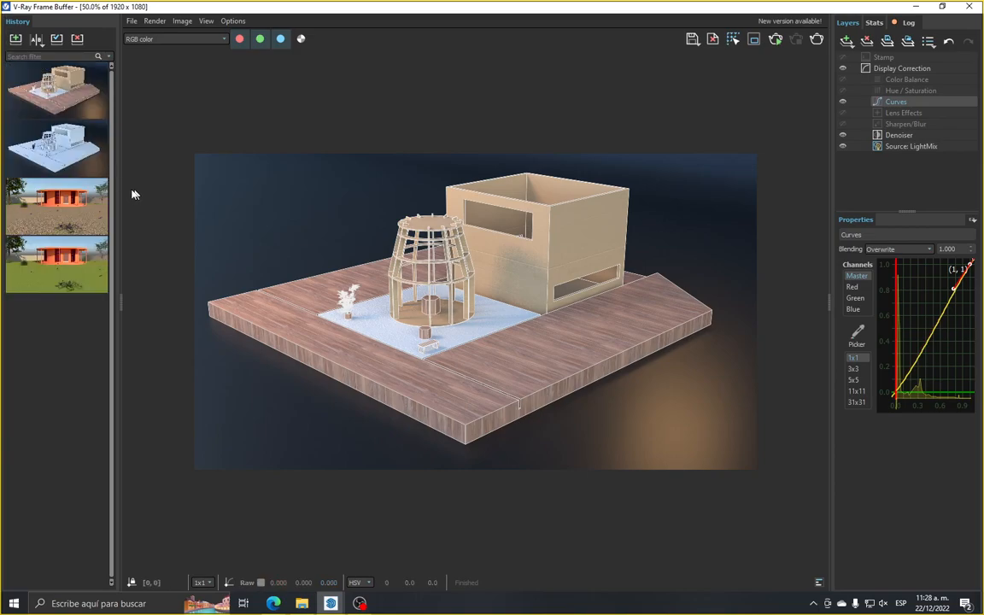
Load the white render from the history and set up an A/B comparison with it as A and the textured render as B
{"action": "double_click", "coordinate": [68, 147]}
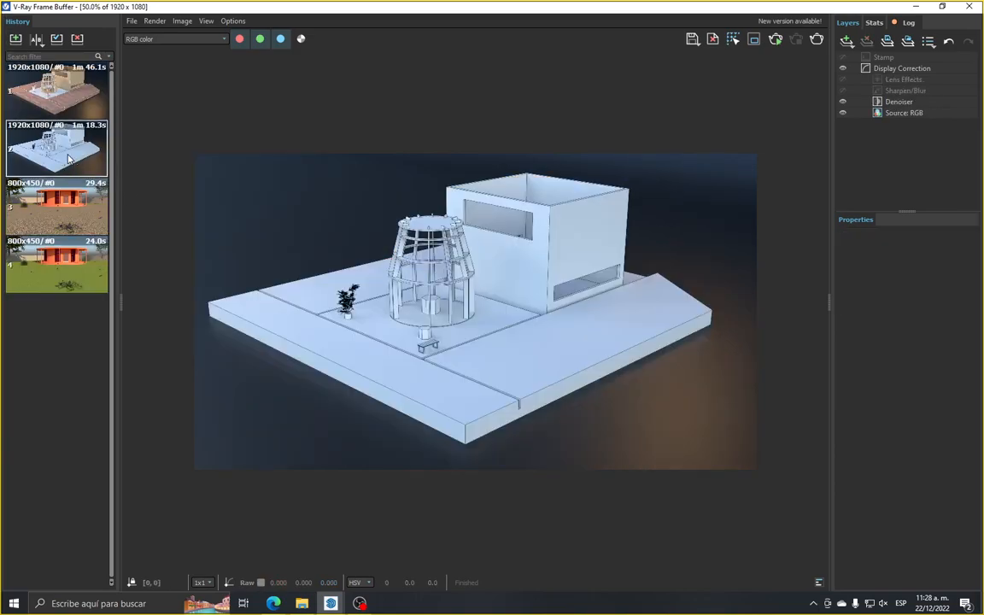
{"action": "left_click", "coordinate": [36, 39]}
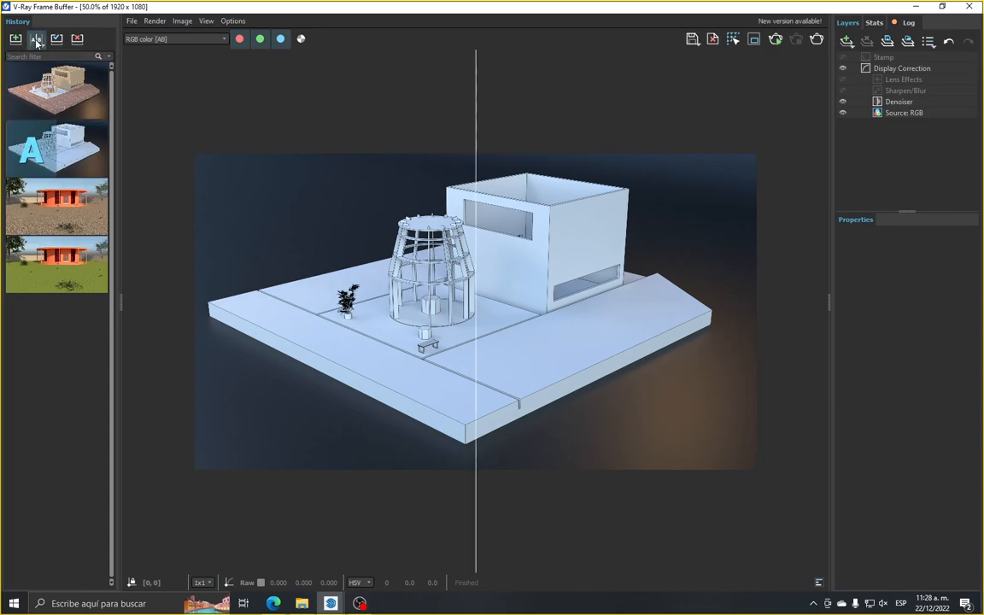
{"action": "left_click", "coordinate": [75, 88]}
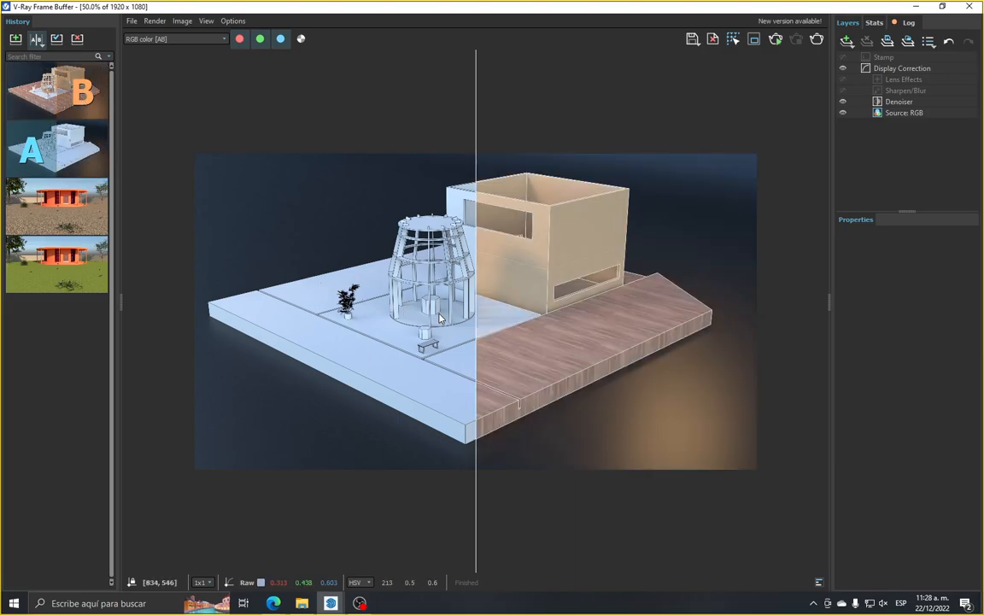
Sweep the comparison divider across the image to examine the white and textured renders, ending with the textured render fully shown
{"action": "left_click_drag", "start_coordinate": [476, 329], "coordinate": [487, 444]}
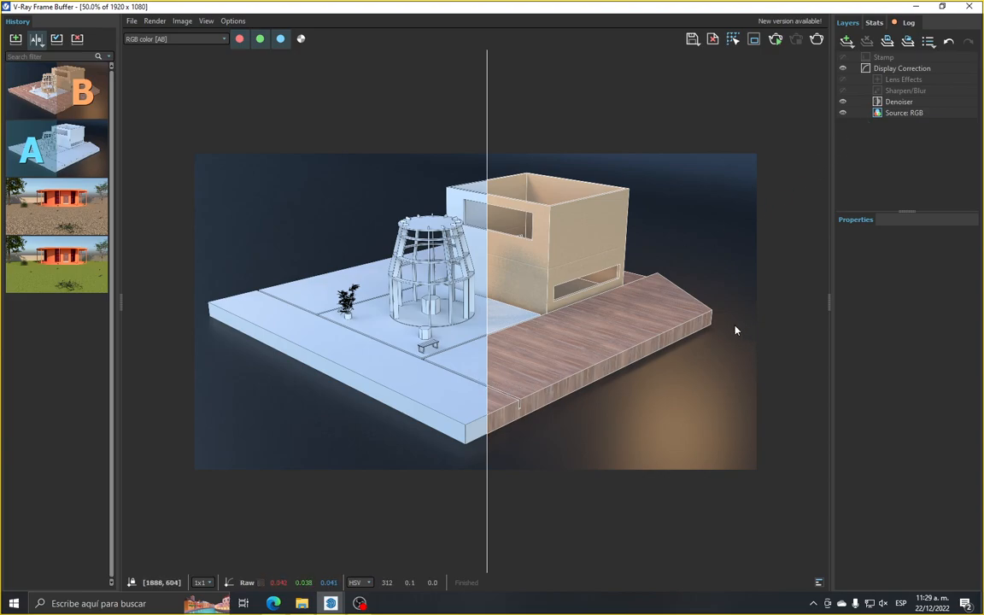
{"action": "left_click_drag", "start_coordinate": [483, 404], "coordinate": [332, 504]}
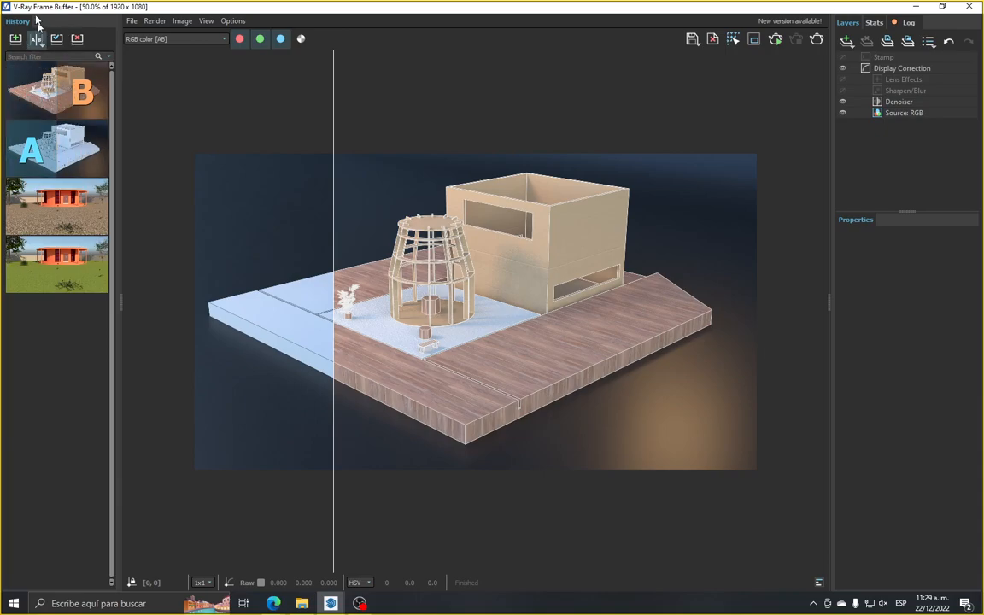
{"action": "left_click_drag", "start_coordinate": [335, 260], "coordinate": [737, 336]}
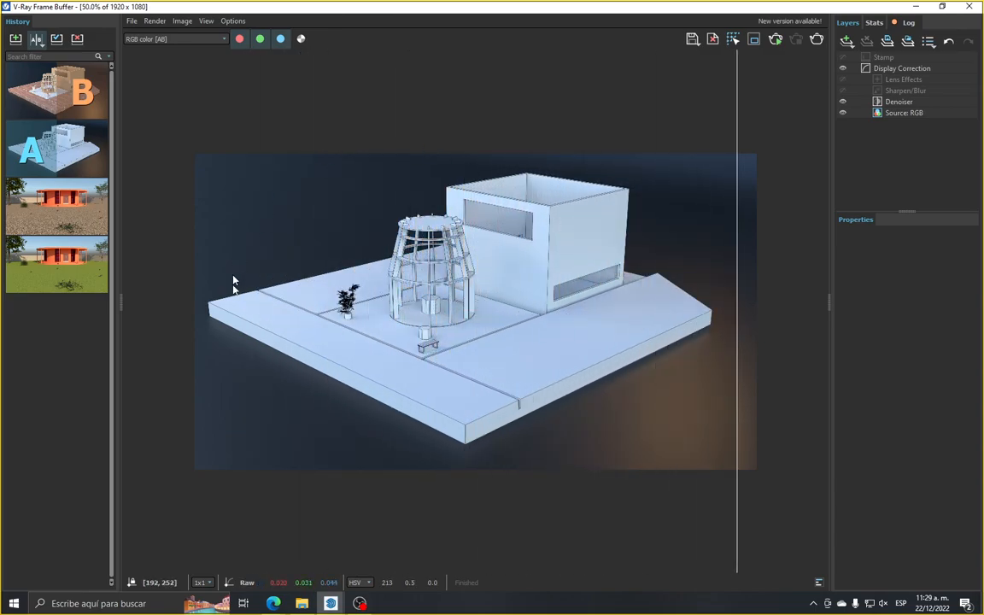
{"action": "scroll", "coordinate": [459, 216], "scroll_direction": "up", "scroll_amount": 1}
{"action": "scroll", "coordinate": [459, 218], "scroll_direction": "down", "scroll_amount": 1}
{"action": "left_click_drag", "start_coordinate": [737, 285], "coordinate": [215, 332]}
{"action": "scroll", "coordinate": [496, 273], "scroll_direction": "up", "scroll_amount": 1}
{"action": "scroll", "coordinate": [270, 283], "scroll_direction": "down", "scroll_amount": 1}
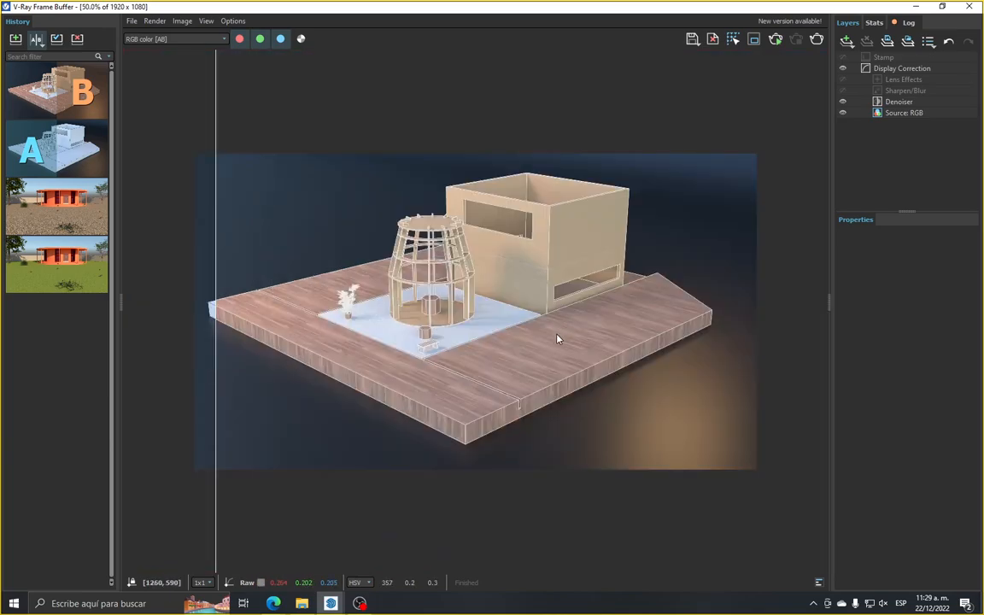
{"action": "scroll", "coordinate": [531, 365], "scroll_direction": "up", "scroll_amount": 1}
{"action": "scroll", "coordinate": [291, 355], "scroll_direction": "down", "scroll_amount": 1}
{"action": "left_click_drag", "start_coordinate": [215, 272], "coordinate": [137, 504]}
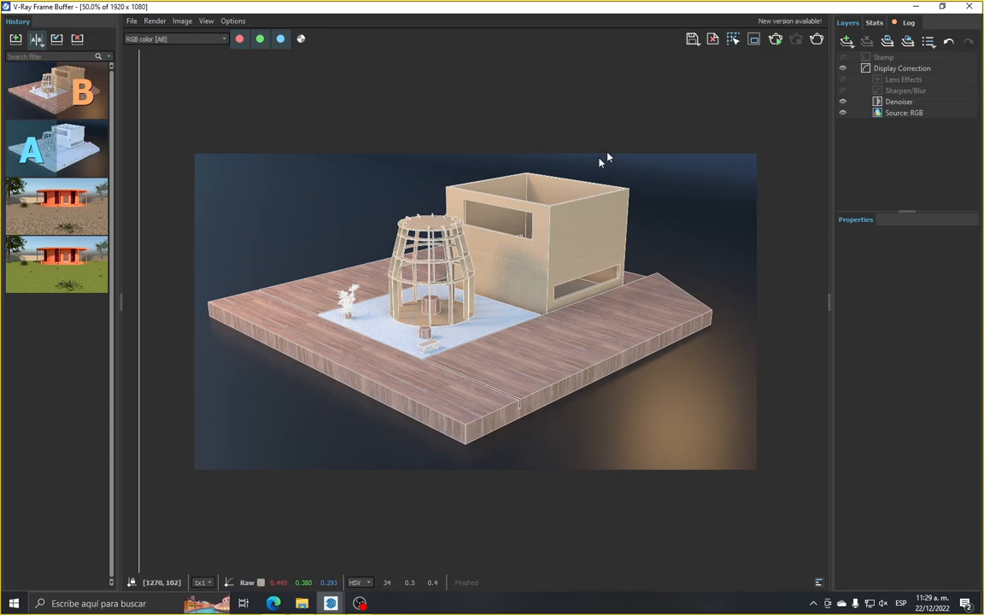
Save the current channel as PNG image 01 in the desktop folder CURSO > CLASES > CLASE 04
{"action": "left_click", "coordinate": [132, 21]}
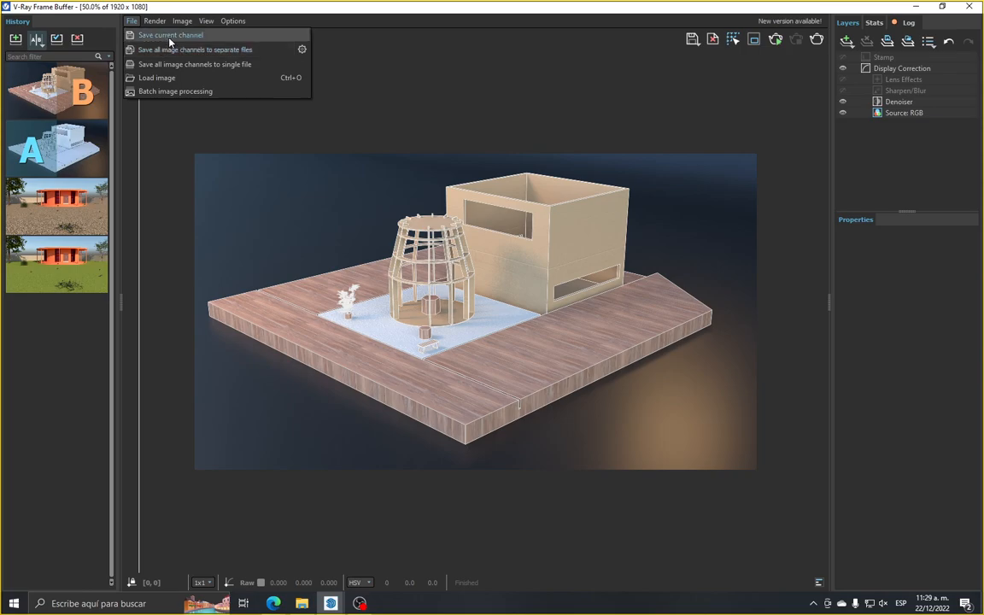
{"action": "left_click", "coordinate": [170, 38]}
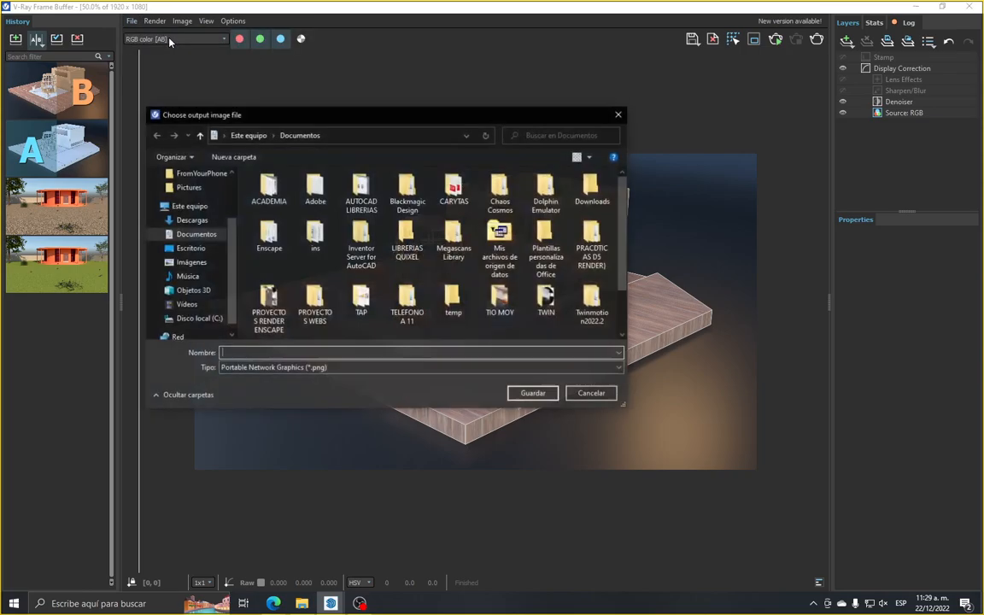
{"action": "left_click", "coordinate": [188, 248]}
{"action": "left_click", "coordinate": [293, 191]}
{"action": "double_click", "coordinate": [294, 192]}
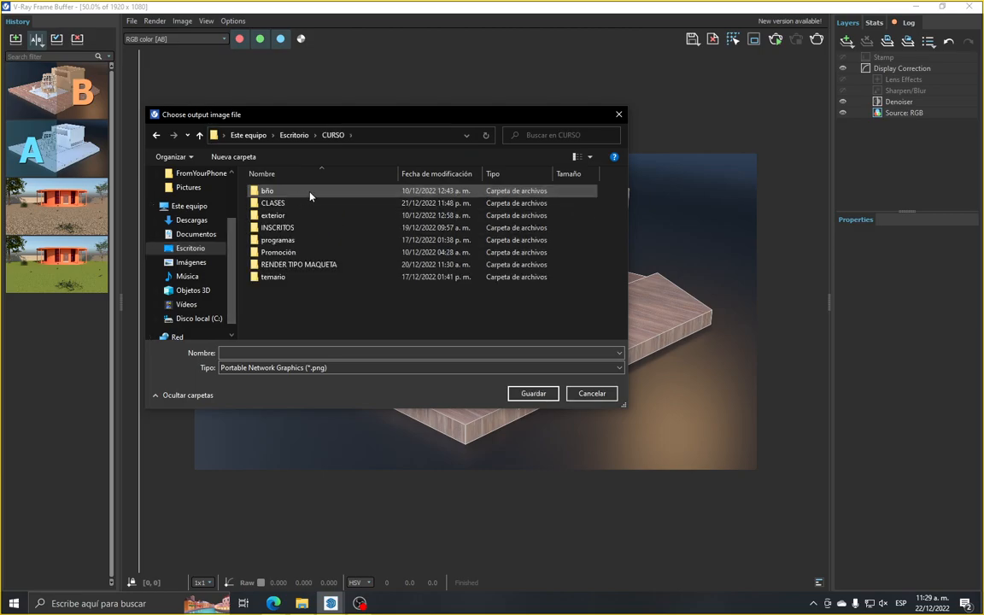
{"action": "double_click", "coordinate": [273, 204]}
{"action": "double_click", "coordinate": [275, 227]}
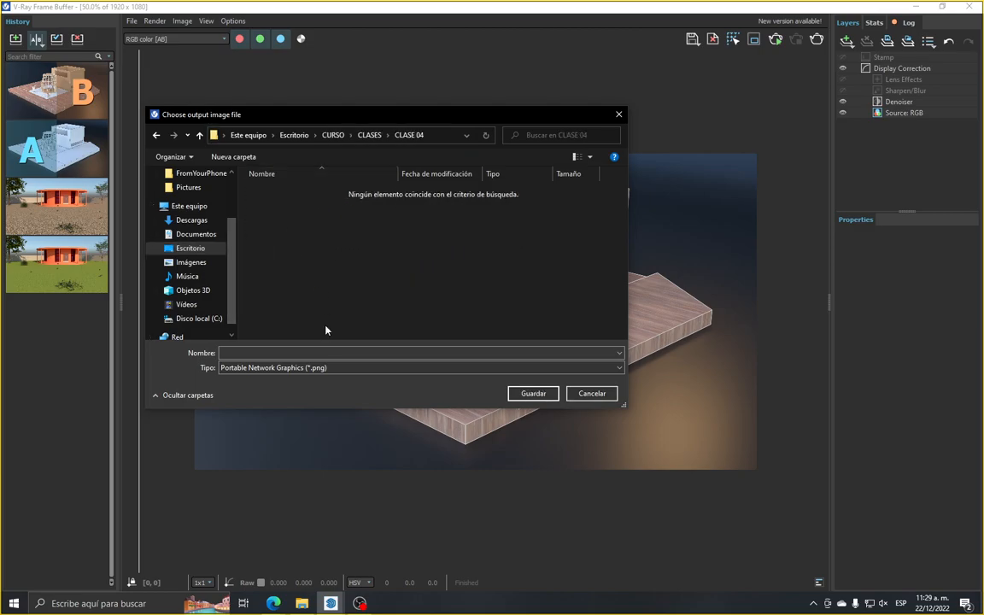
{"action": "left_click", "coordinate": [326, 353]}
{"action": "type", "text": "01"}
{"action": "left_click", "coordinate": [531, 393]}
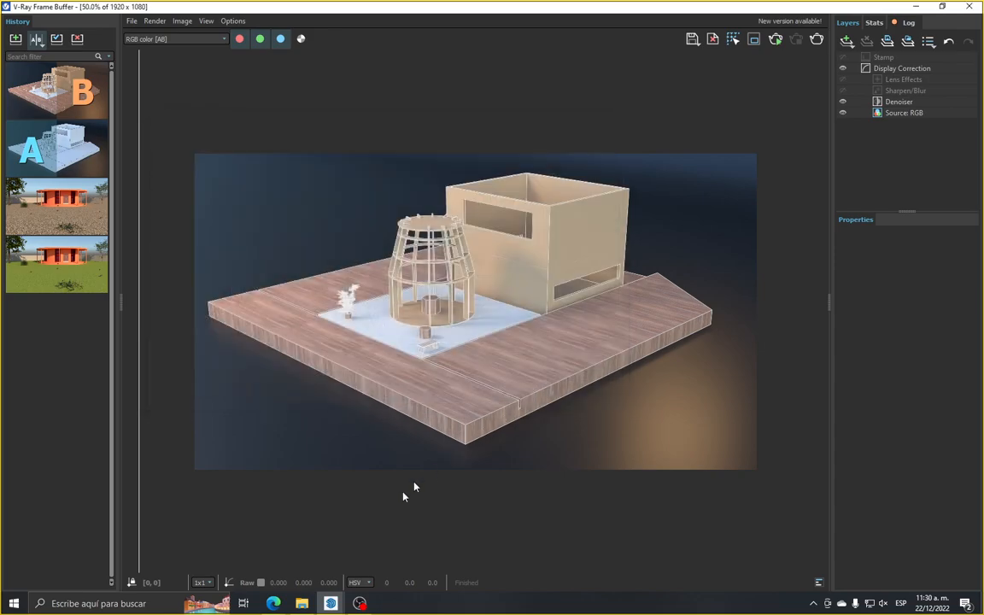
Open the saved 01.png from the CLASE 04 folder in File Explorer to check it, close it and return to the V-Ray Frame Buffer
{"action": "left_click", "coordinate": [307, 603]}
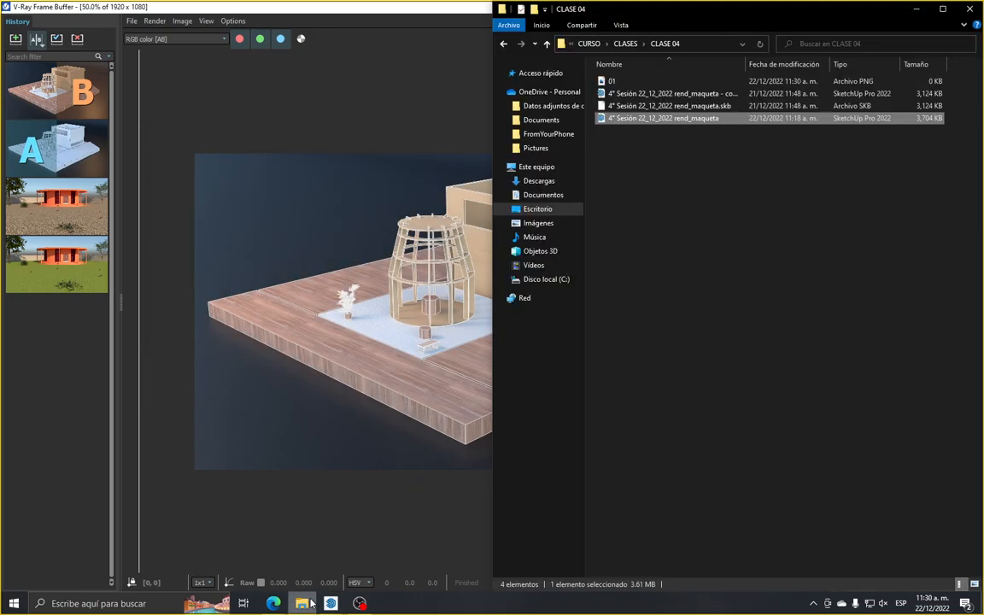
{"action": "left_click", "coordinate": [624, 82]}
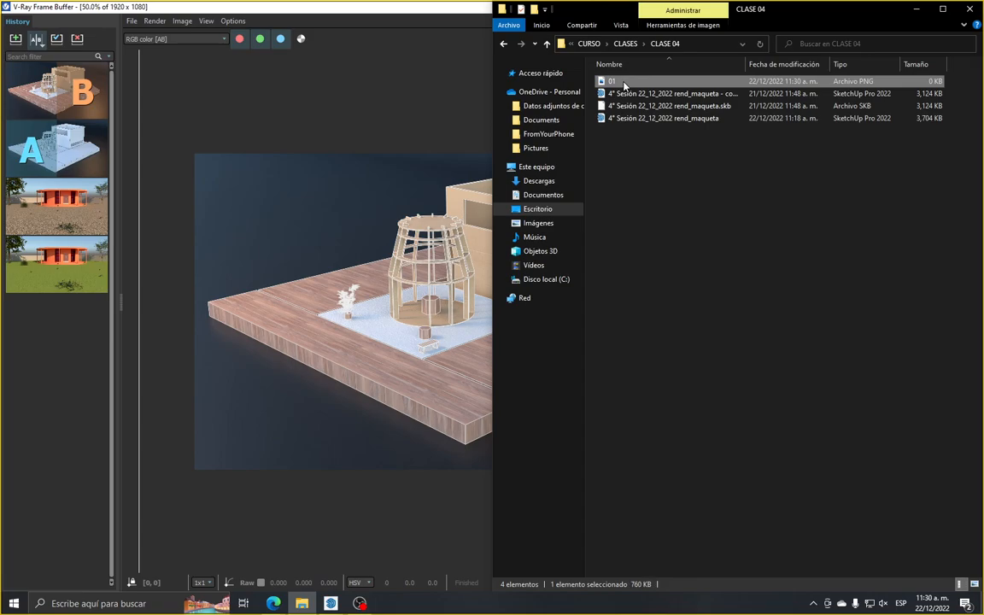
{"action": "double_click", "coordinate": [624, 82]}
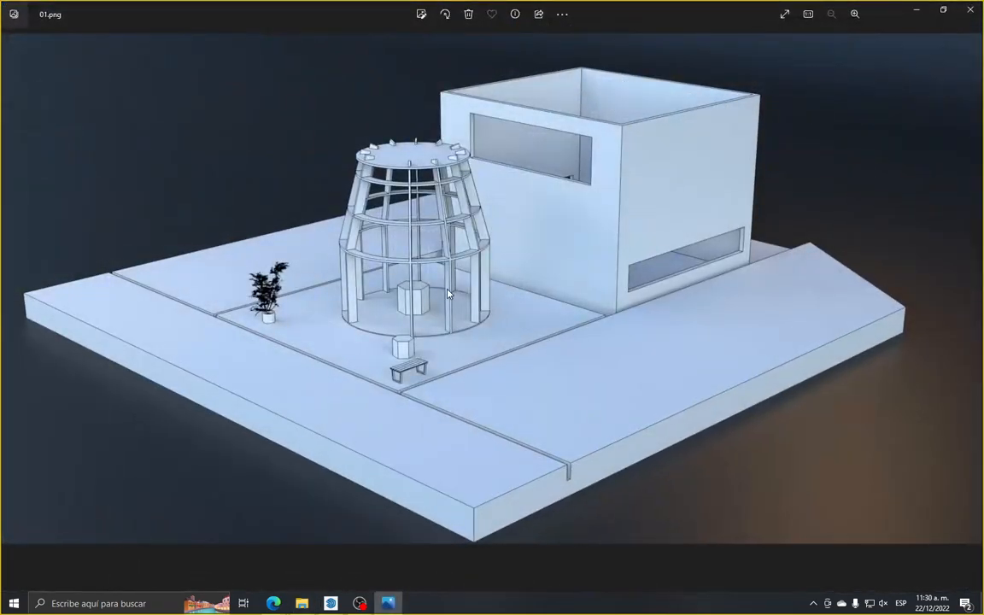
{"action": "double_click", "coordinate": [621, 5]}
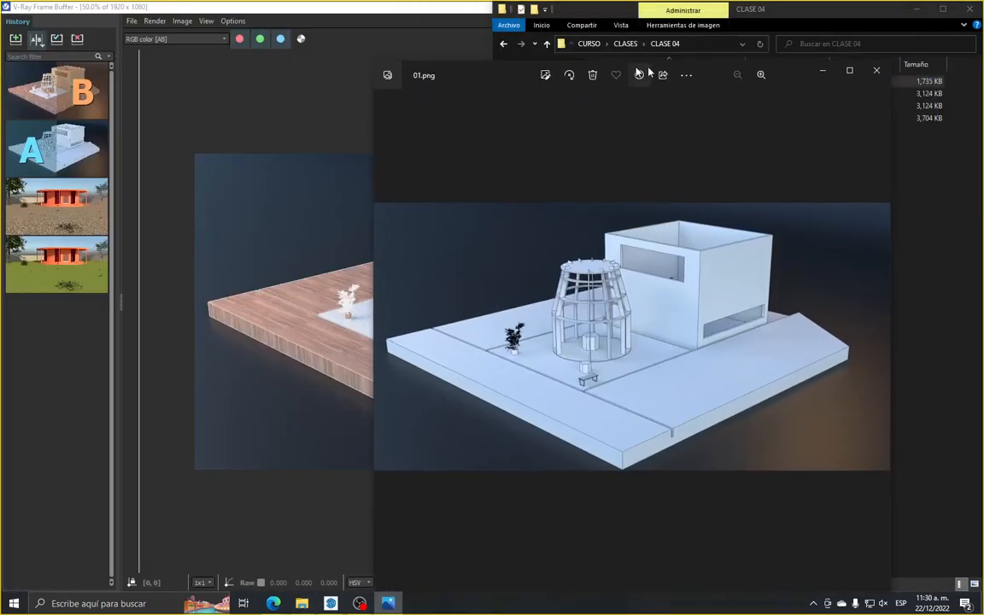
{"action": "left_click", "coordinate": [879, 71]}
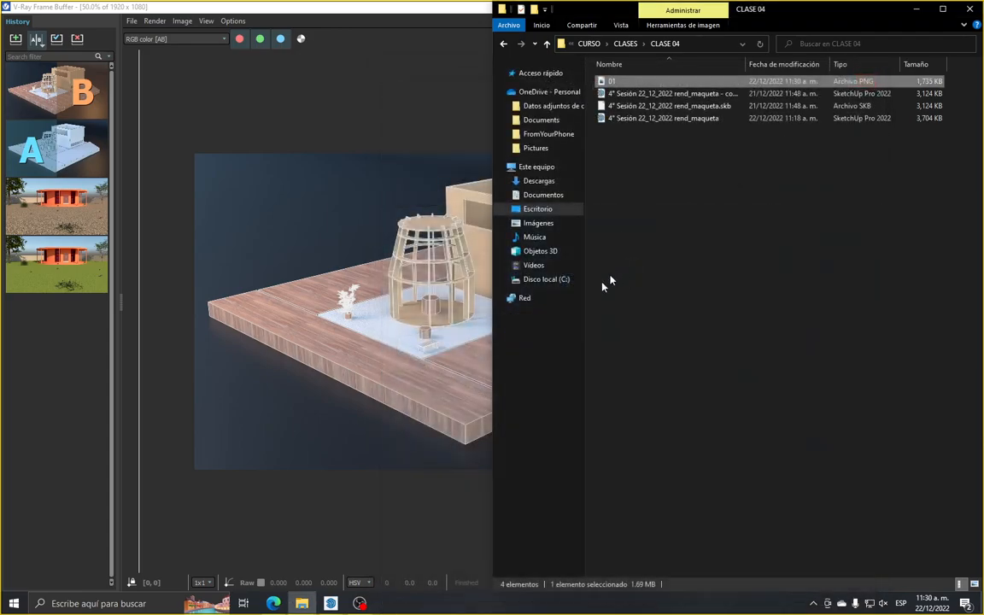
{"action": "left_click", "coordinate": [547, 44]}
{"action": "left_click", "coordinate": [293, 254]}
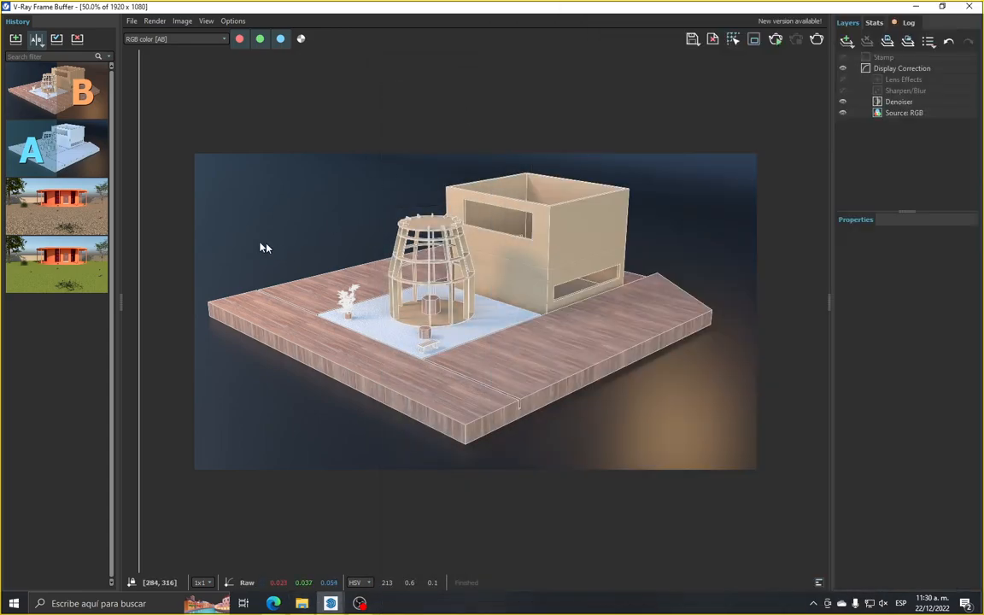
Turn off the A/B comparison and load the textured render from the history
{"action": "double_click", "coordinate": [75, 154]}
{"action": "left_click", "coordinate": [45, 90]}
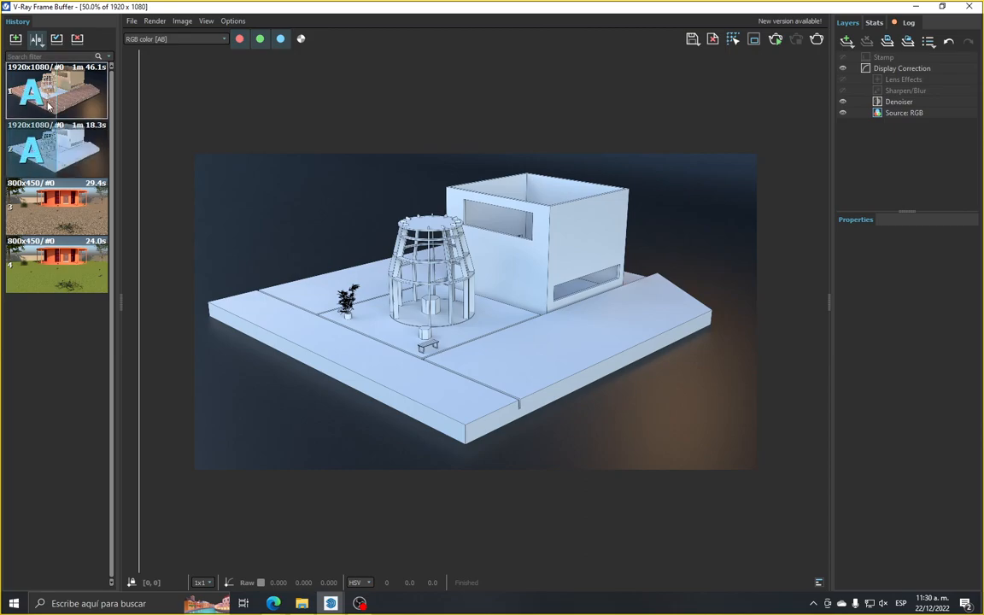
{"action": "left_click", "coordinate": [36, 38]}
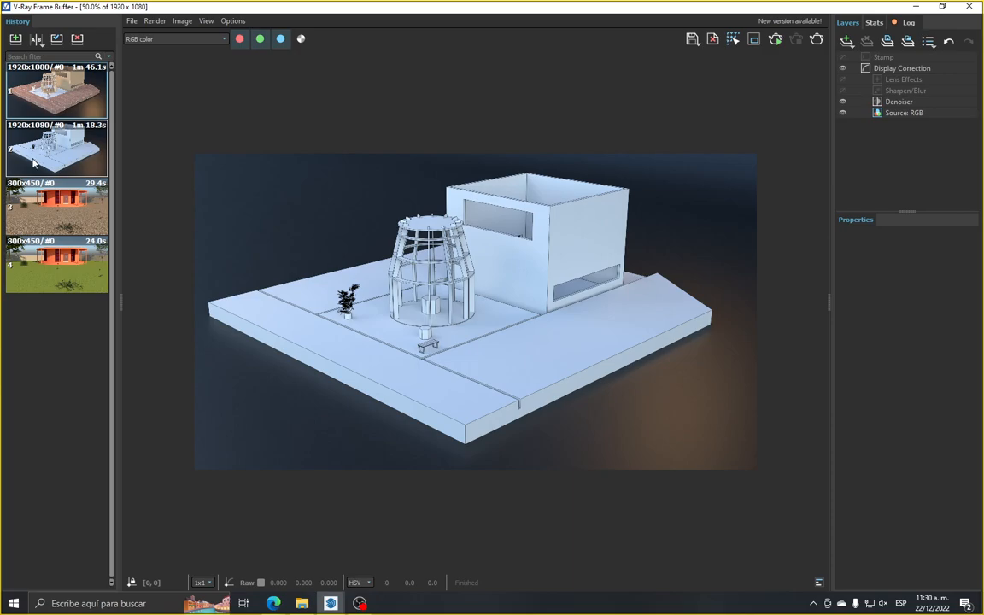
{"action": "double_click", "coordinate": [60, 96]}
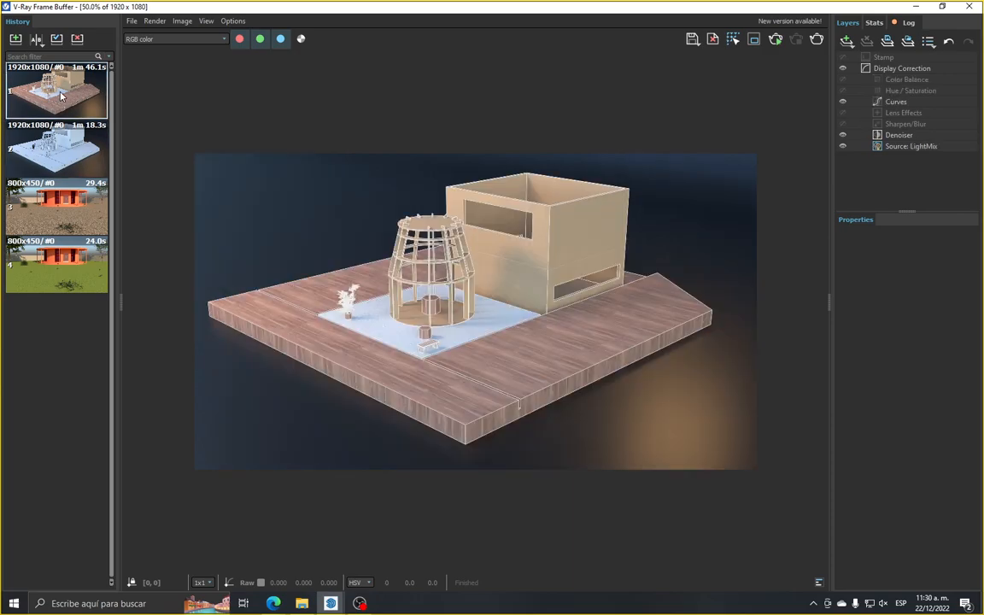
Save the current channel over the existing PNG image 01 in the CLASE 04 folder
{"action": "left_click", "coordinate": [133, 23]}
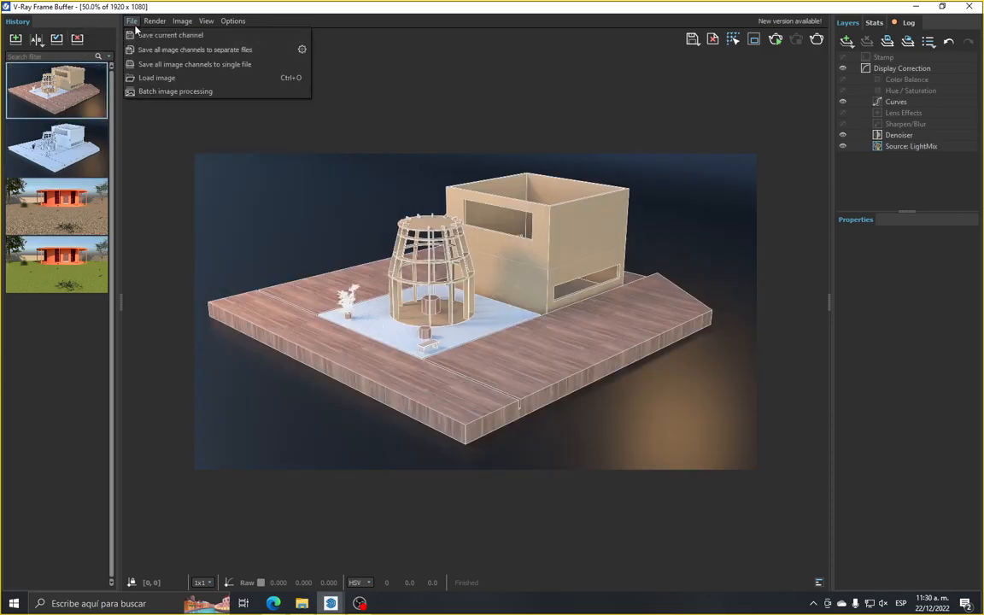
{"action": "left_click", "coordinate": [141, 36]}
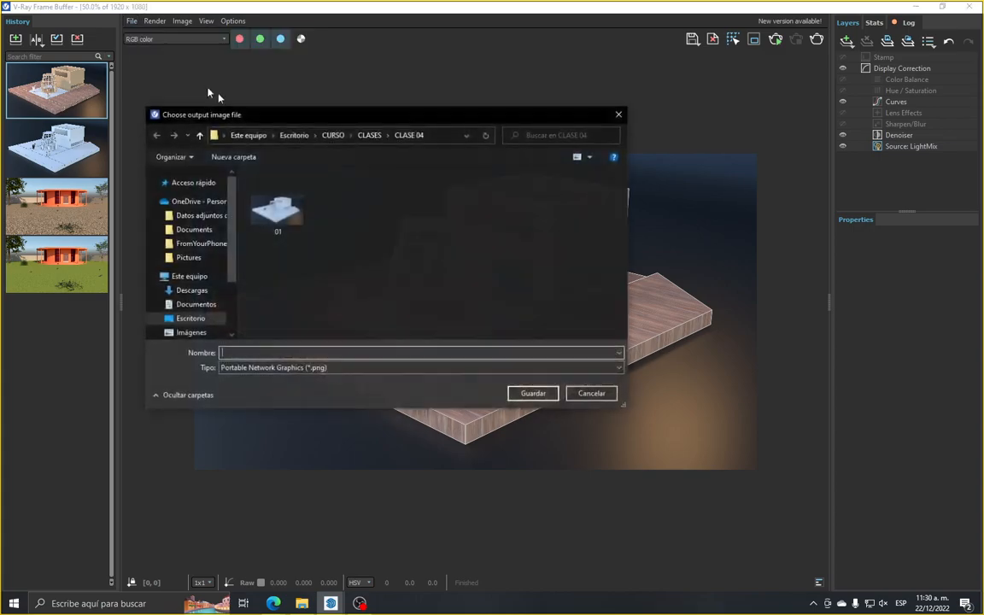
{"action": "left_click", "coordinate": [278, 203]}
{"action": "left_click", "coordinate": [523, 395]}
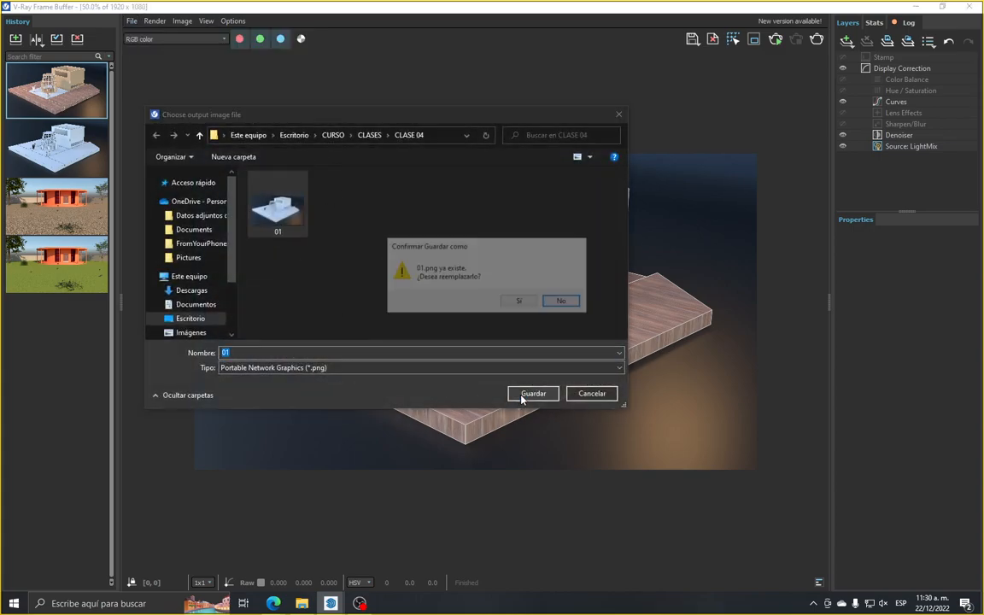
{"action": "left_click", "coordinate": [522, 302]}
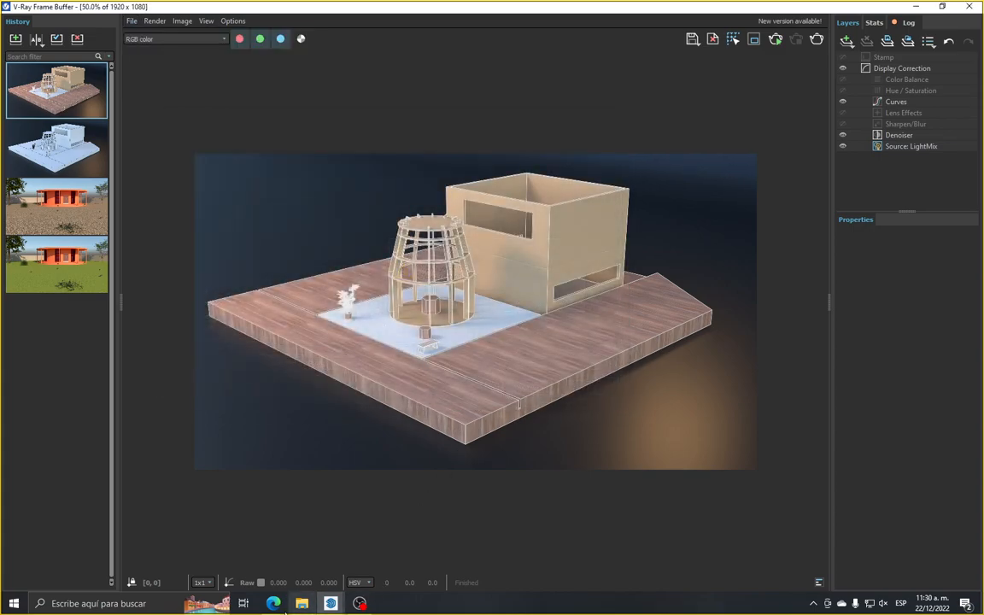
Open 01.png from the CLASE 04 folder in File Explorer and examine the saved textured render up close
{"action": "left_click", "coordinate": [302, 605]}
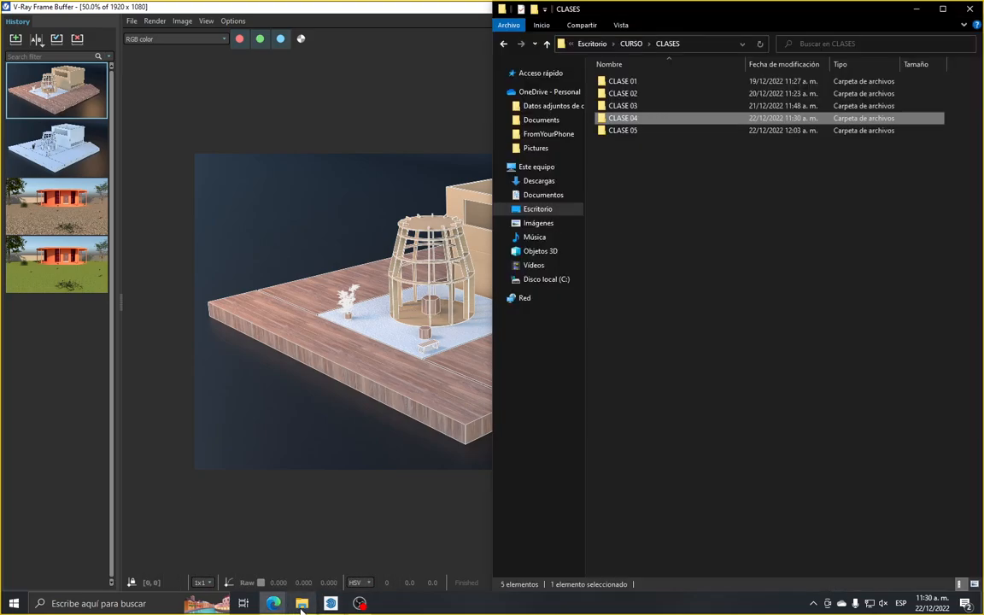
{"action": "double_click", "coordinate": [628, 119]}
{"action": "left_click", "coordinate": [631, 122]}
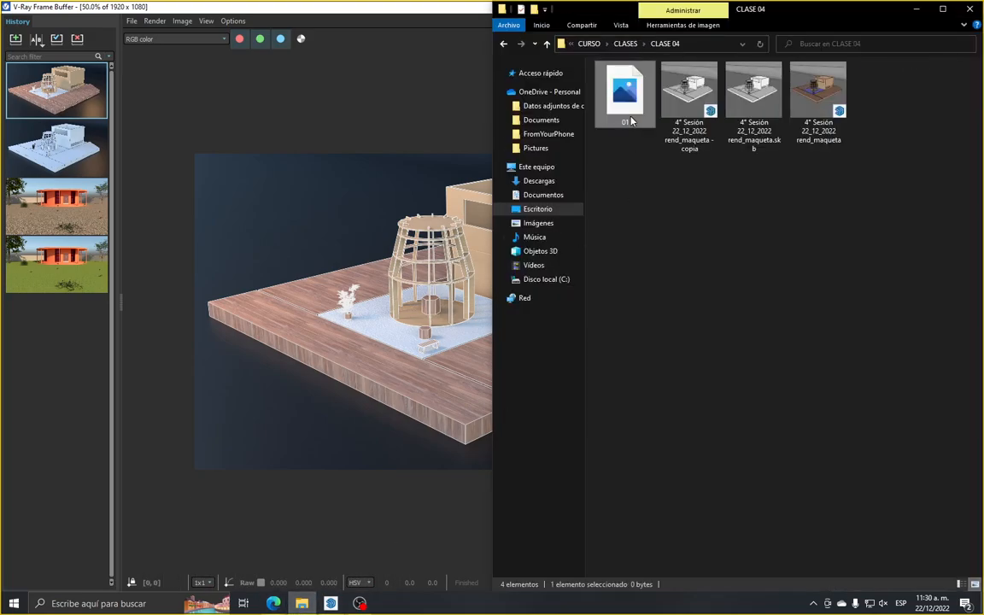
{"action": "double_click", "coordinate": [630, 121]}
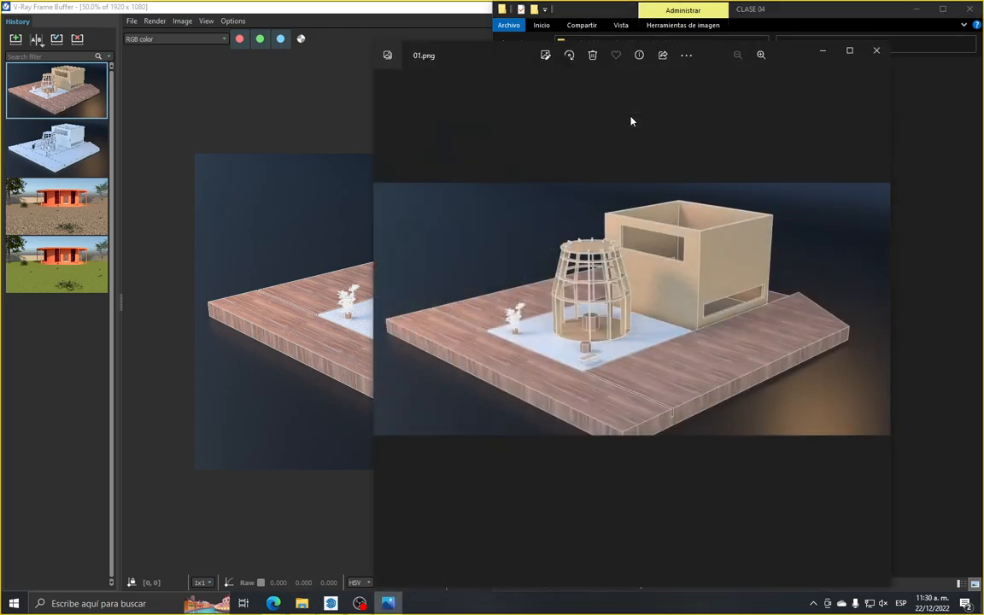
{"action": "scroll", "coordinate": [650, 324], "scroll_direction": "up", "scroll_amount": 2}
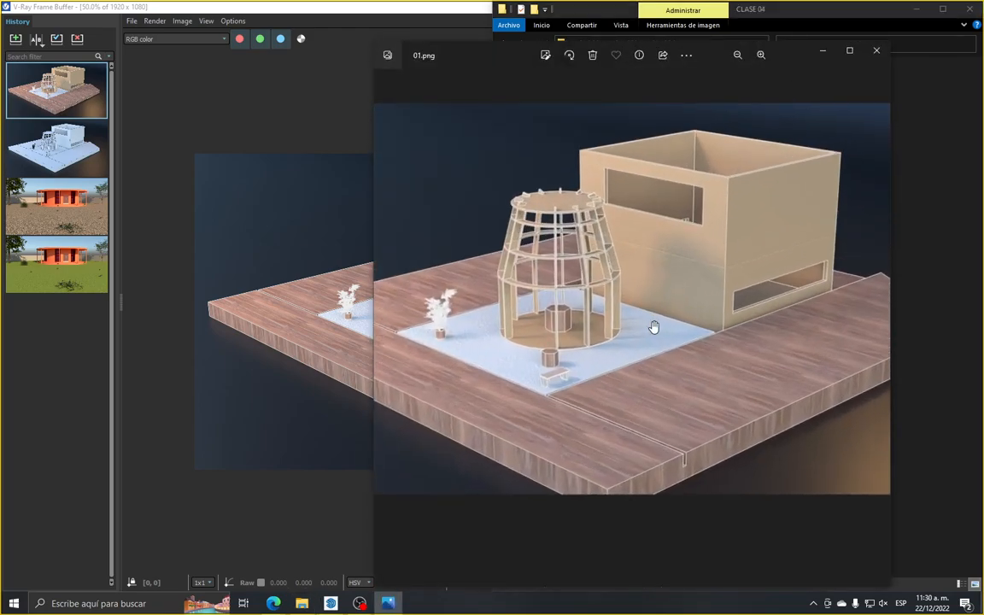
{"action": "scroll", "coordinate": [652, 328], "scroll_direction": "down", "scroll_amount": 2}
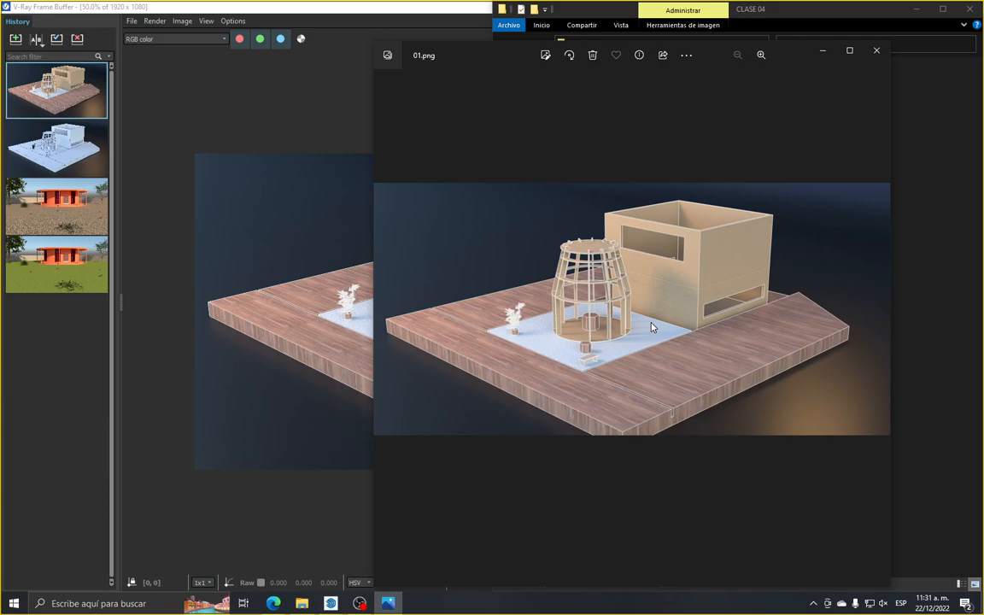
Back in the V-Ray Frame Buffer, compare the white render as A with the textured one as B, placing the divider across the box building
{"action": "left_click", "coordinate": [102, 177]}
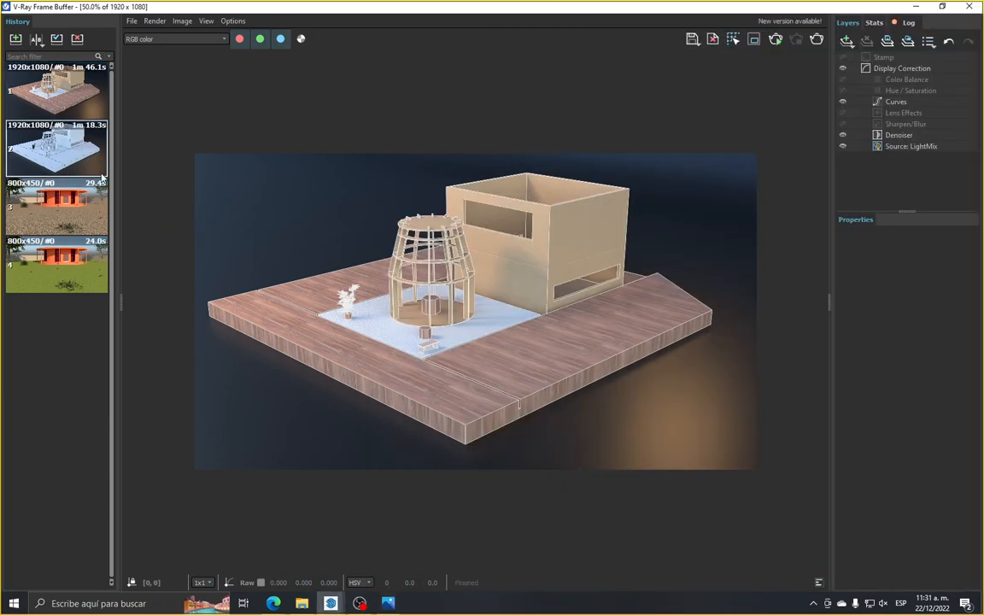
{"action": "double_click", "coordinate": [96, 165]}
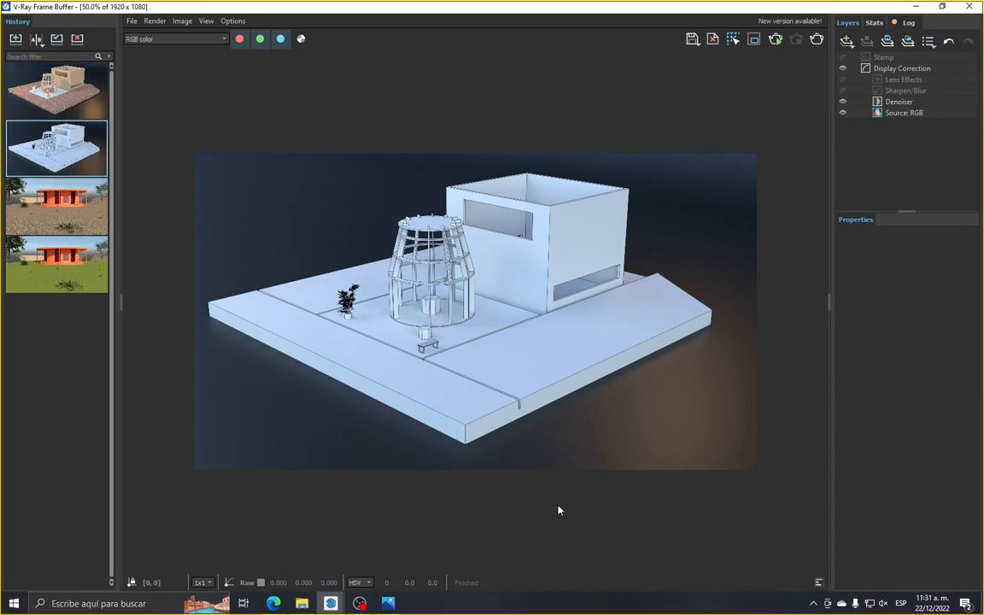
{"action": "left_click", "coordinate": [36, 39]}
{"action": "left_click", "coordinate": [58, 90]}
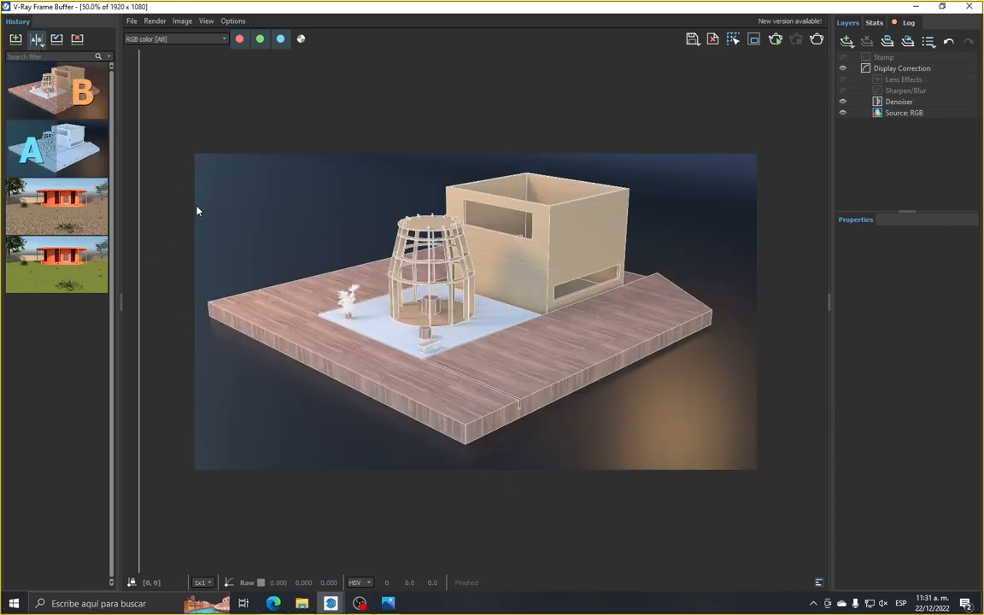
{"action": "left_click_drag", "start_coordinate": [137, 242], "coordinate": [478, 256]}
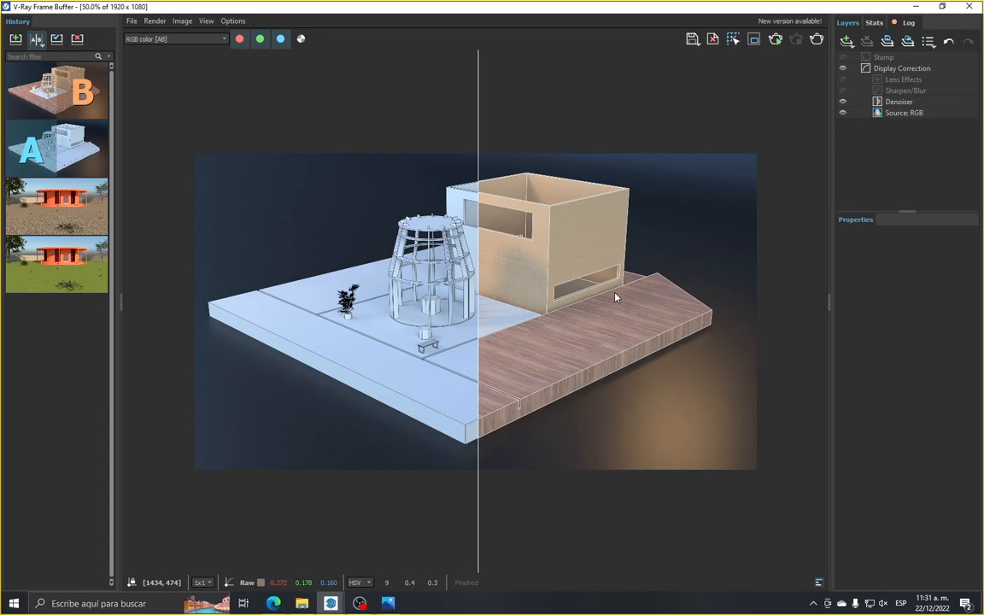
{"action": "left_click_drag", "start_coordinate": [479, 299], "coordinate": [556, 305]}
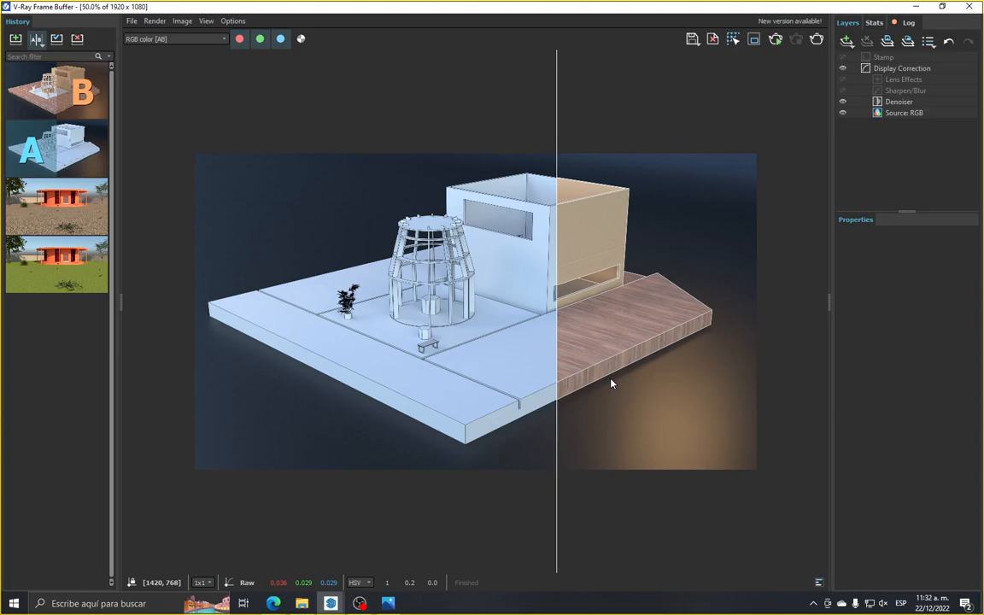
Switch to File Explorer and open the SketchUp model 5° Sesión 22_12_2022 rend_isometrico from the CLASE 05 folder
{"action": "left_click", "coordinate": [304, 603]}
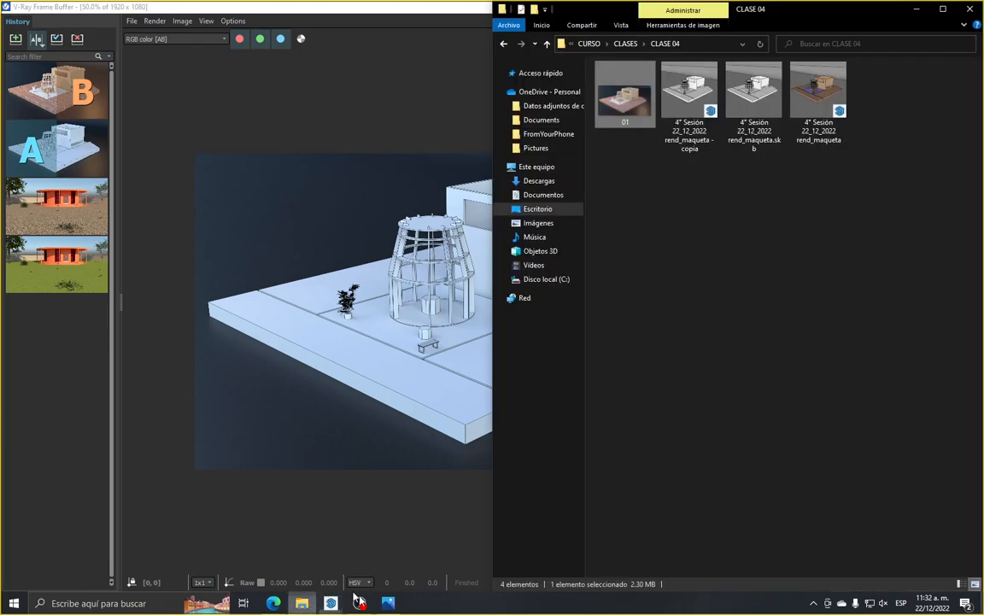
{"action": "left_click", "coordinate": [499, 43]}
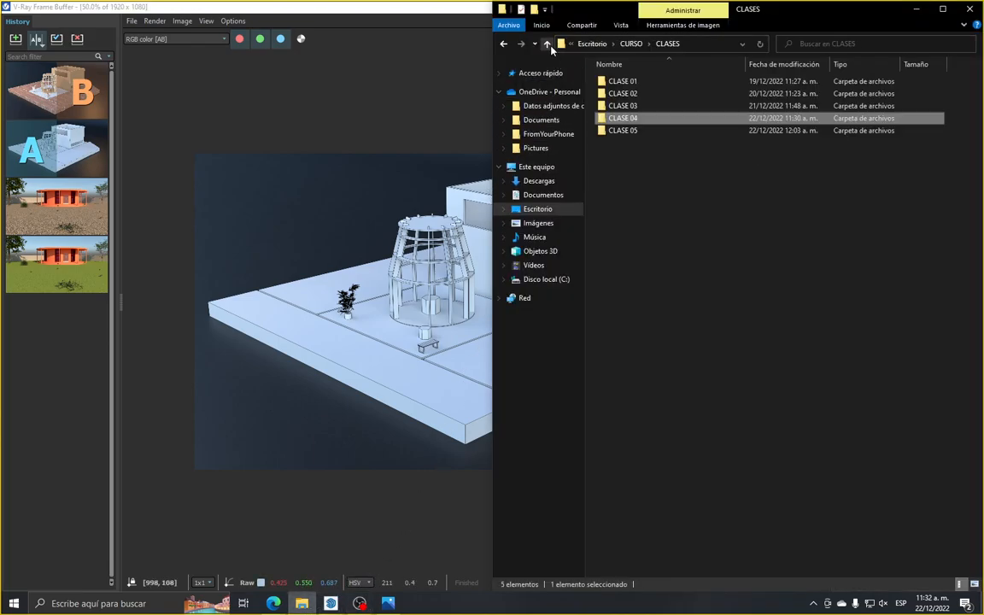
{"action": "double_click", "coordinate": [636, 128]}
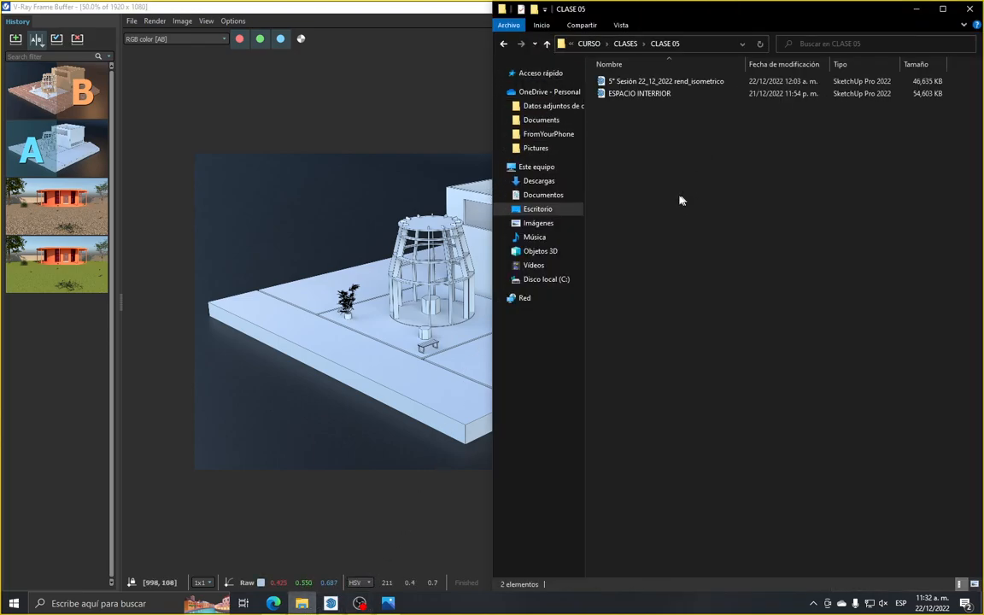
{"action": "scroll", "coordinate": [678, 200], "scroll_direction": "up", "scroll_amount": 5, "text": "ctrl"}
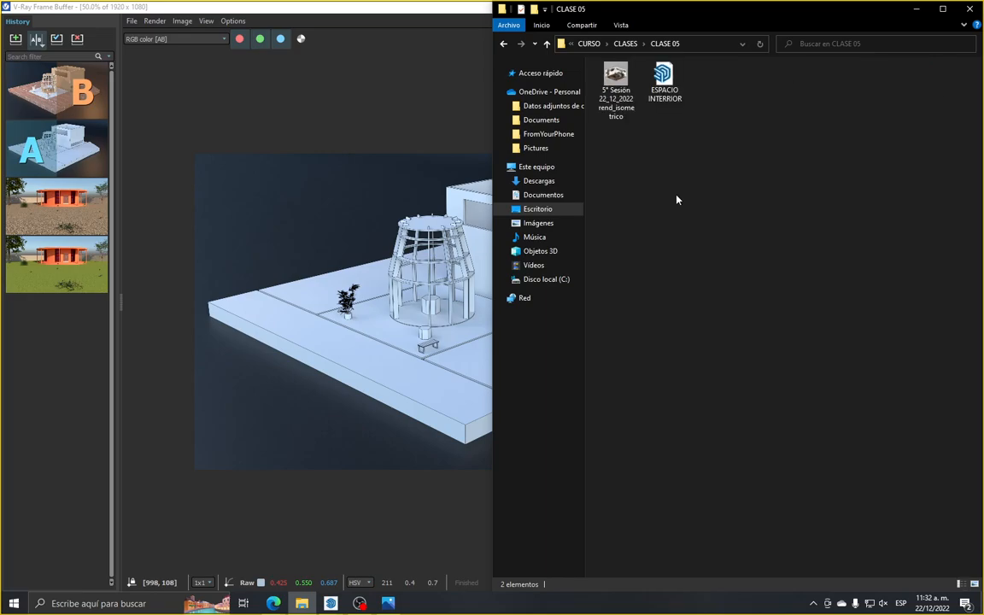
{"action": "scroll", "coordinate": [677, 200], "scroll_direction": "up", "scroll_amount": 2, "text": "ctrl"}
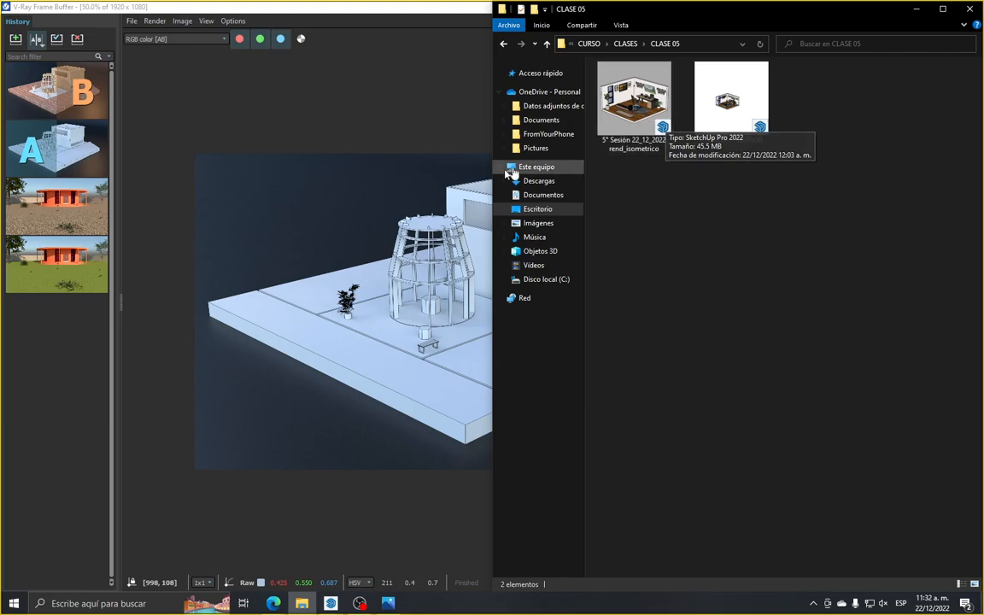
{"action": "left_click", "coordinate": [639, 133]}
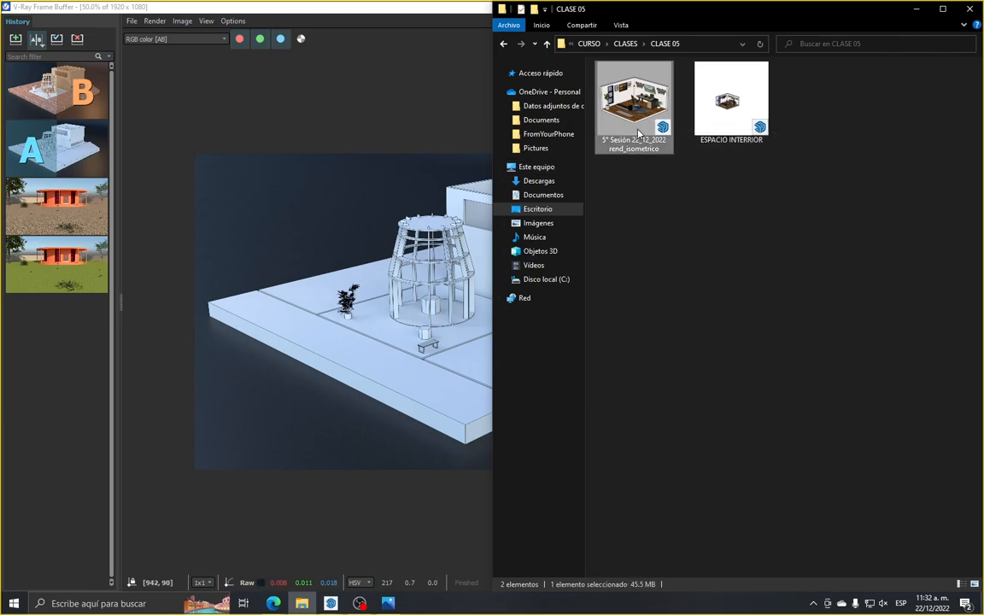
{"action": "double_click", "coordinate": [638, 133]}
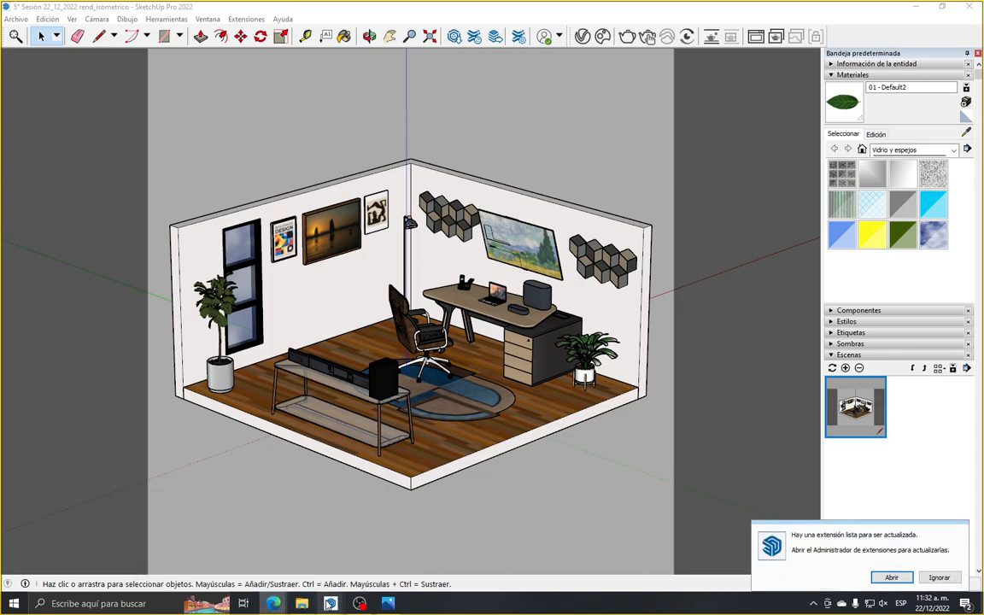
Return to the V-Ray Frame Buffer and nudge the comparison divider slightly toward the textured side
{"action": "mouse_move", "coordinate": [332, 605]}
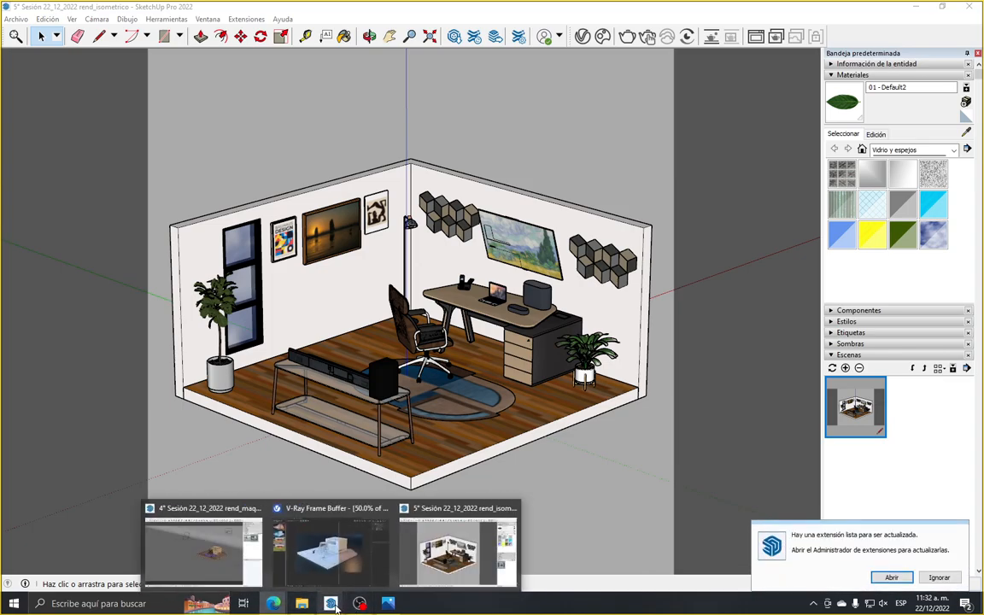
{"action": "left_click", "coordinate": [369, 525]}
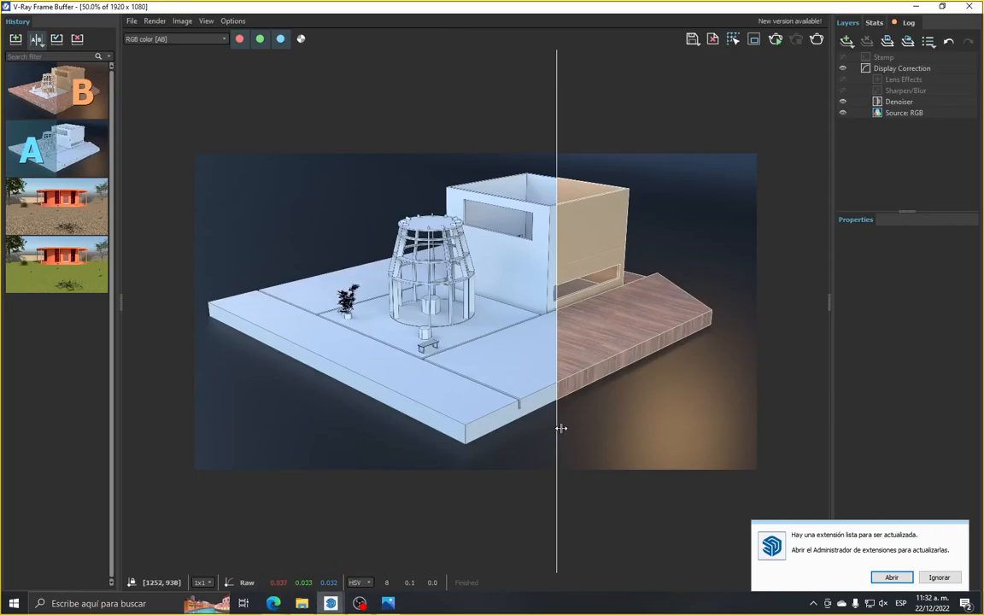
{"action": "left_click_drag", "start_coordinate": [558, 429], "coordinate": [561, 426]}
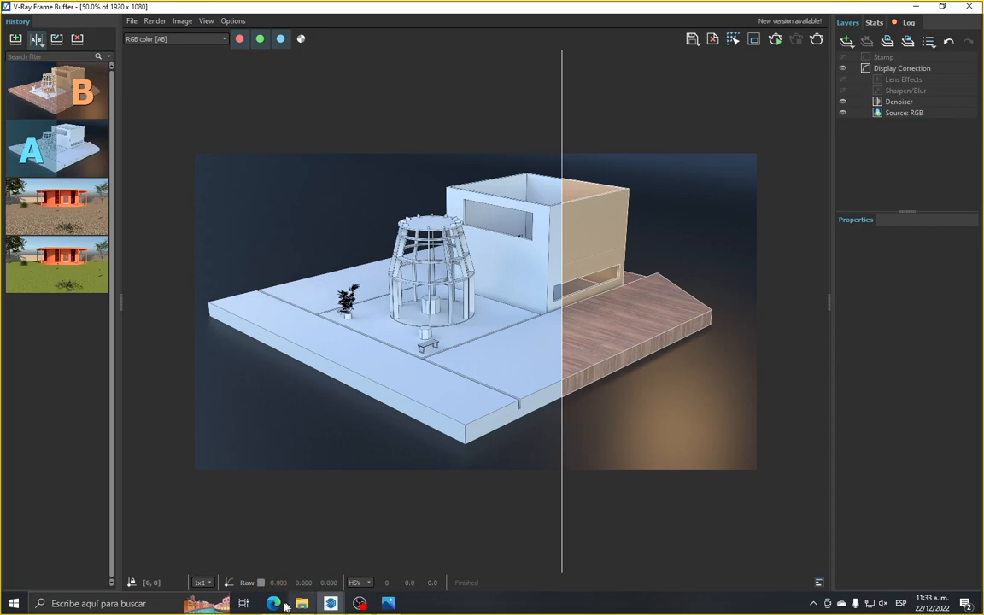
Switch to the Google Meet call in the browser, bring up the hang-up options and raise the system volume to 52
{"action": "mouse_move", "coordinate": [273, 606]}
{"action": "left_click", "coordinate": [232, 523]}
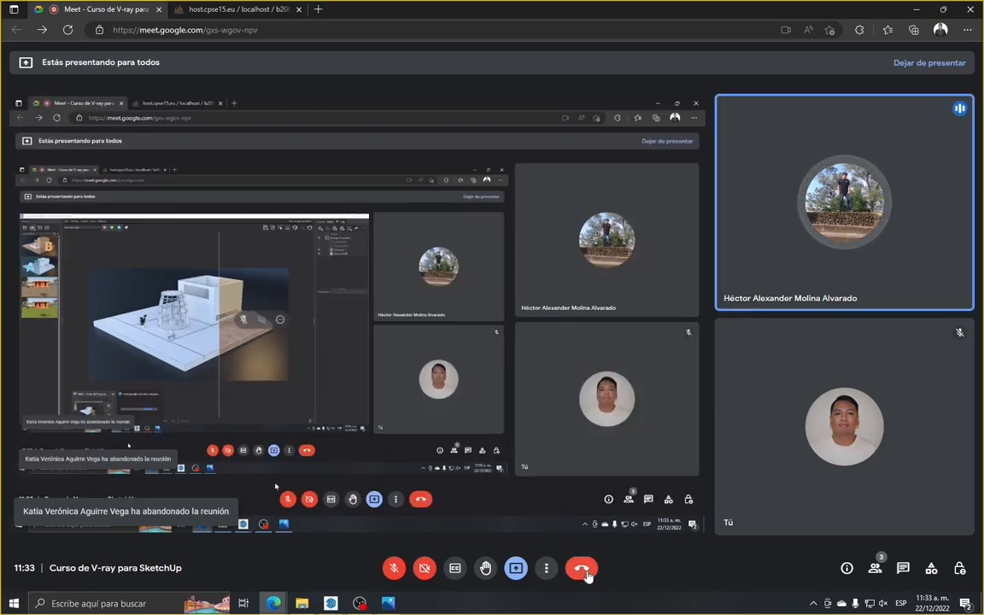
{"action": "left_click", "coordinate": [584, 570]}
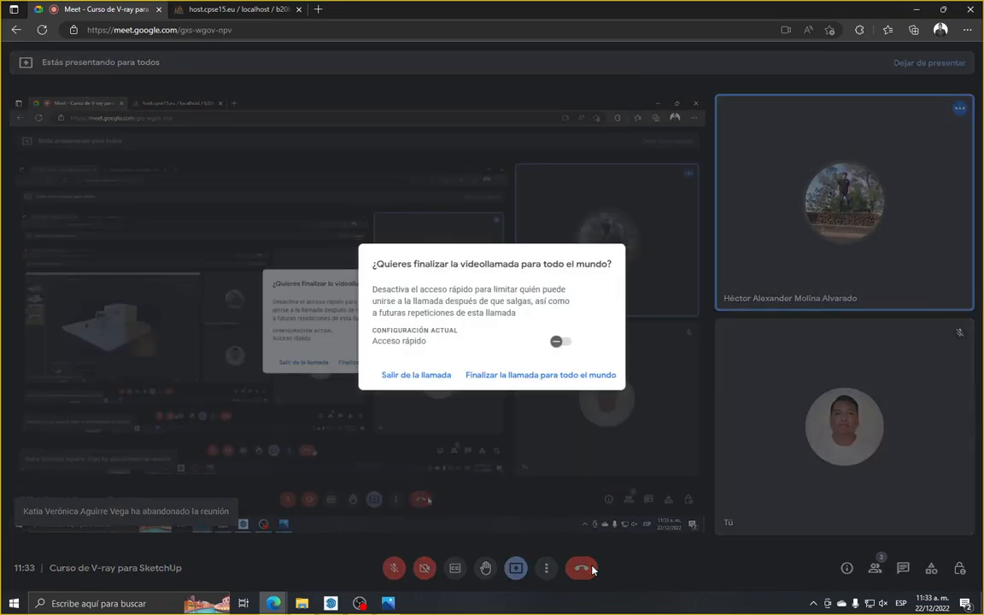
{"action": "key", "text": "XF86AudioRaiseVolume"}
{"action": "key", "text": "XF86AudioRaiseVolume"}
{"action": "key", "text": "XF86AudioRaiseVolume"}
{"action": "key", "text": "XF86AudioRaiseVolume"}
{"action": "key", "text": "XF86AudioRaiseVolume"}
{"action": "key", "text": "XF86AudioRaiseVolume"}
{"action": "key", "text": "XF86AudioRaiseVolume"}
{"action": "key", "text": "XF86AudioRaiseVolume"}
{"action": "key", "text": "XF86AudioRaiseVolume"}
{"action": "key", "text": "XF86AudioRaiseVolume"}
{"action": "key", "text": "XF86AudioRaiseVolume"}
{"action": "key", "text": "XF86AudioRaiseVolume"}
{"action": "key", "text": "XF86AudioRaiseVolume"}
{"action": "key", "text": "XF86AudioRaiseVolume"}
{"action": "key", "text": "XF86AudioRaiseVolume"}
{"action": "key", "text": "XF86AudioRaiseVolume"}
{"action": "key", "text": "XF86AudioRaiseVolume"}
{"action": "key", "text": "XF86AudioRaiseVolume"}
{"action": "key", "text": "XF86AudioRaiseVolume"}
{"action": "key", "text": "XF86AudioRaiseVolume"}
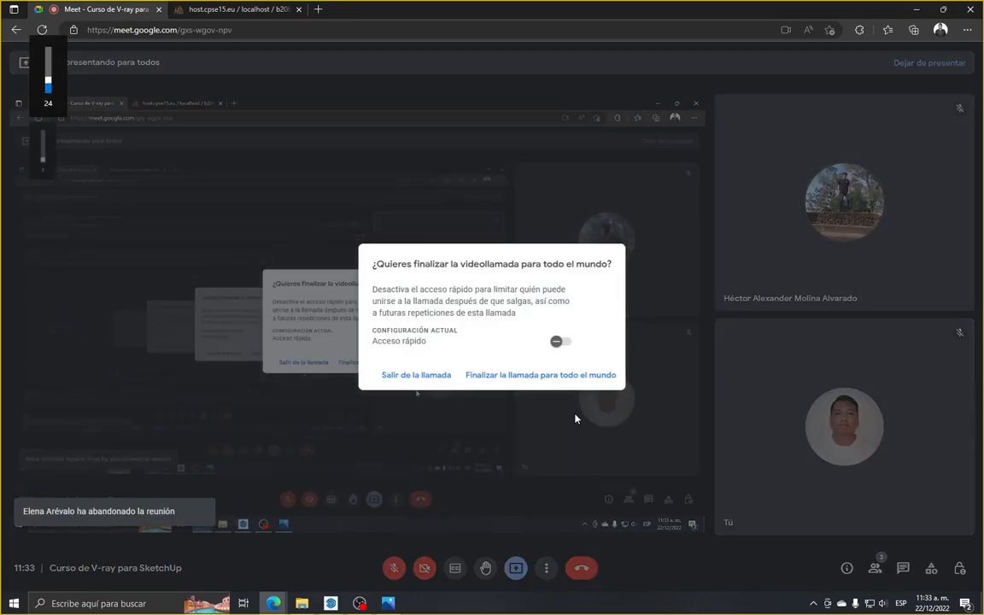
{"action": "key", "text": "XF86AudioRaiseVolume"}
{"action": "key", "text": "XF86AudioRaiseVolume"}
{"action": "key", "text": "XF86AudioRaiseVolume"}
{"action": "key", "text": "XF86AudioRaiseVolume"}
{"action": "key", "text": "XF86AudioRaiseVolume"}
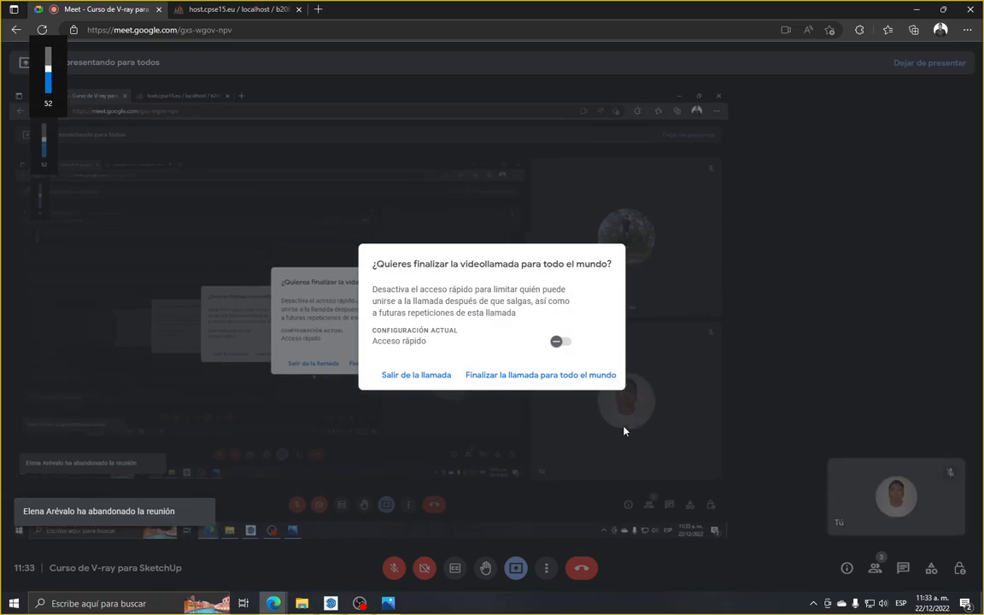
End the video call for everyone and close the Google Meet page
{"action": "left_click", "coordinate": [626, 430]}
{"action": "left_click", "coordinate": [584, 569]}
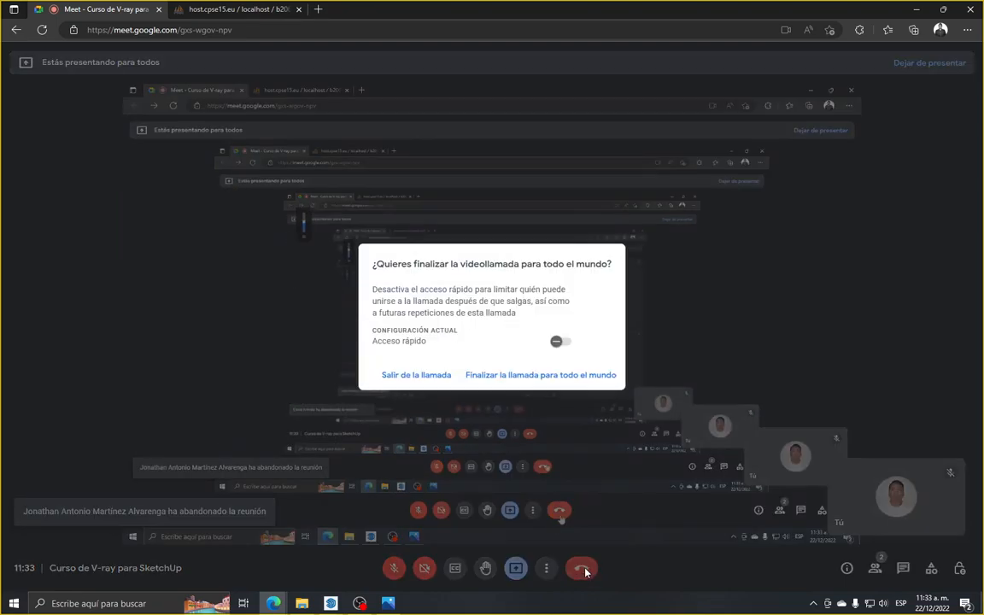
{"action": "left_click", "coordinate": [581, 376]}
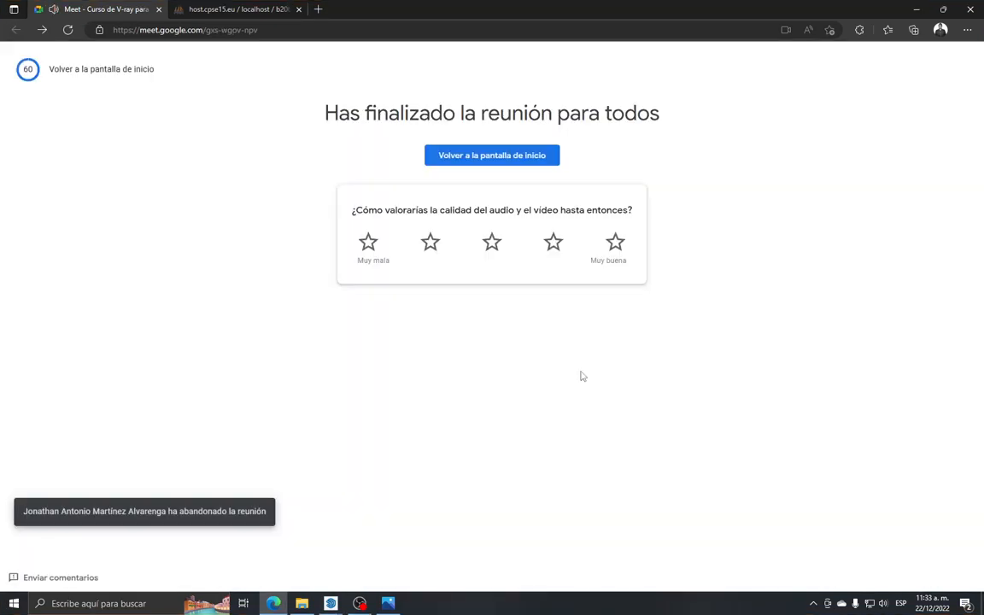
{"action": "left_click", "coordinate": [159, 9]}
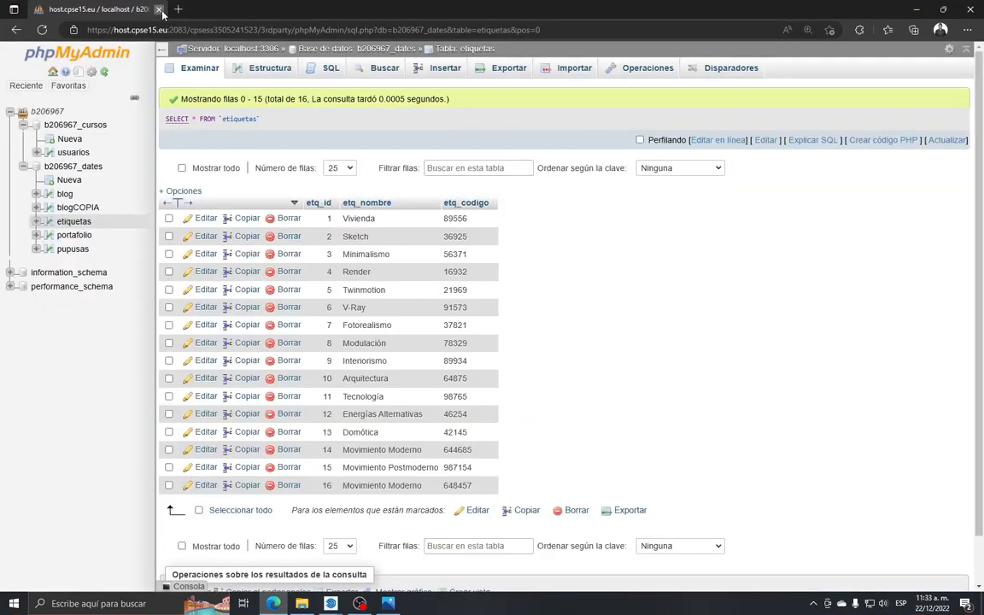